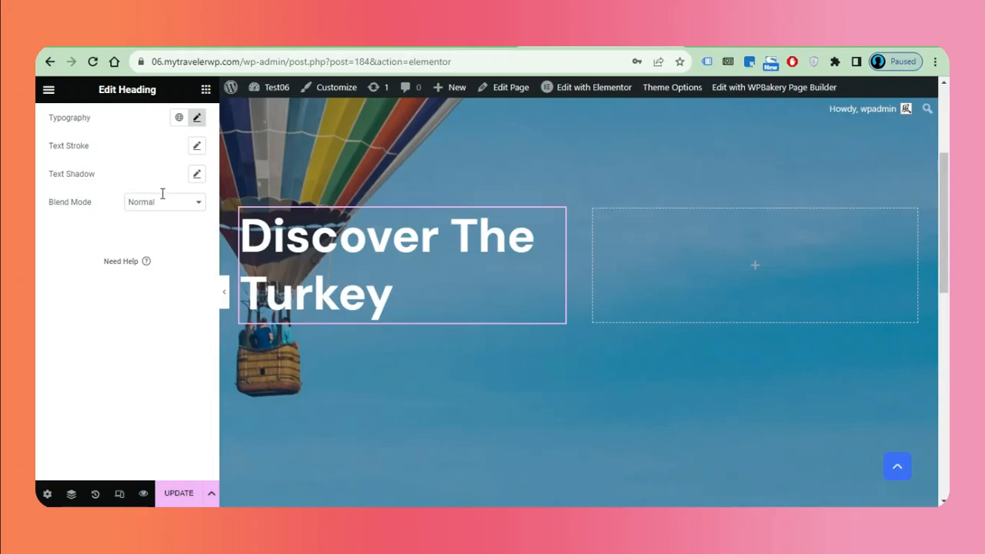
Add a Text Editor widget below the "Discover The Turkey" heading and set its typography to DM Sans, size 18
{"action": "left_click_drag", "start_coordinate": [83, 398], "coordinate": [361, 330]}
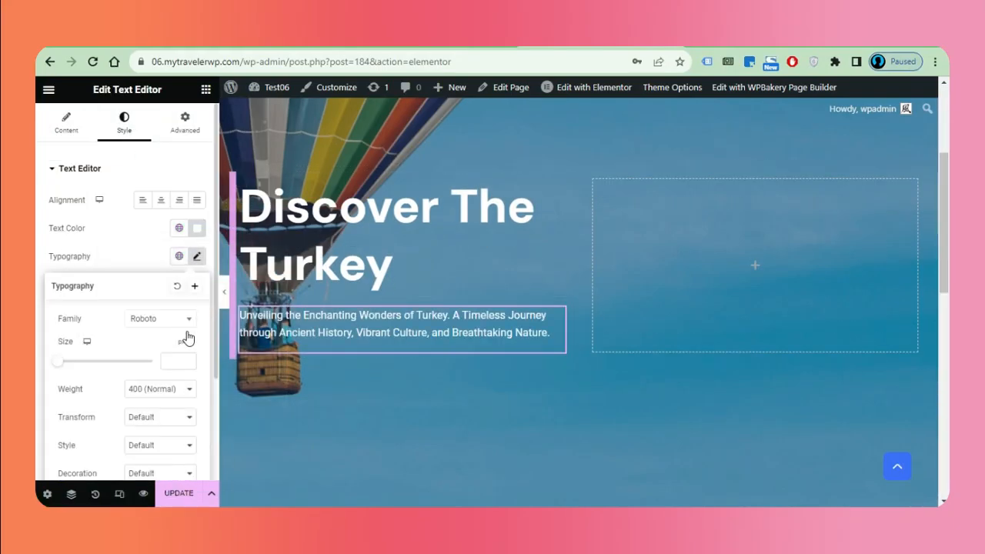
{"action": "left_click", "coordinate": [161, 318]}
{"action": "type", "text": "DM"}
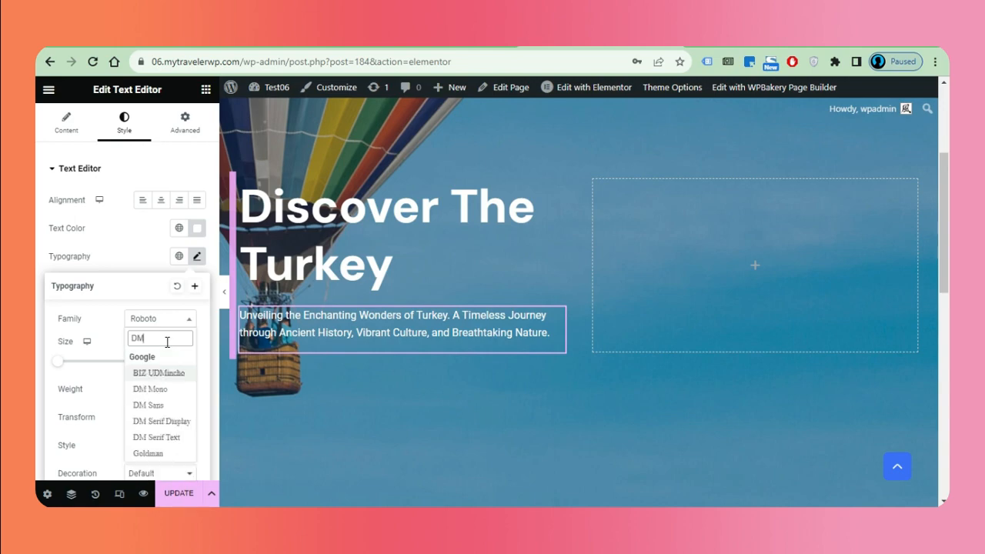
{"action": "left_click", "coordinate": [164, 405]}
{"action": "left_click", "coordinate": [170, 362]}
{"action": "type", "text": "18"}
{"action": "scroll", "coordinate": [183, 386], "scroll_direction": "down", "scroll_amount": 1}
{"action": "left_click", "coordinate": [224, 292]}
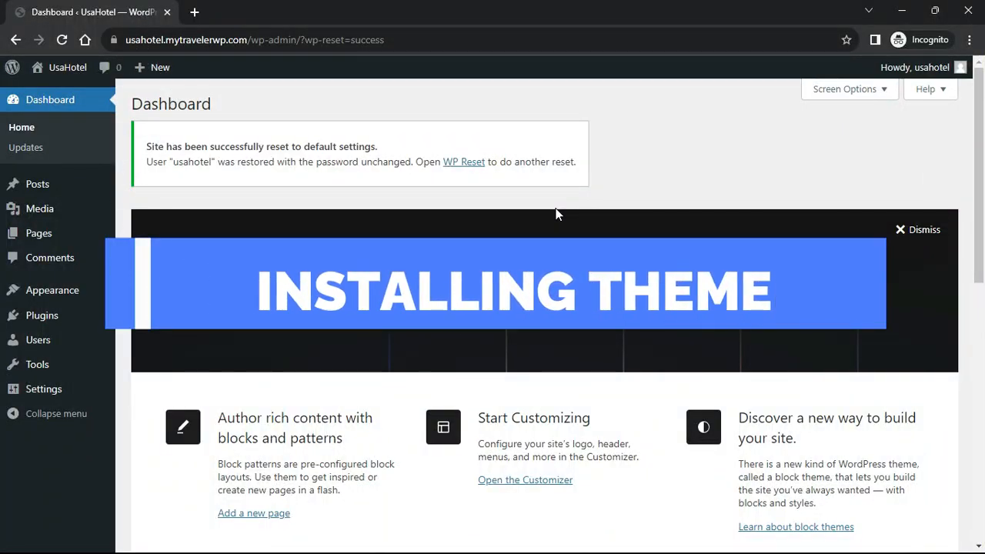
Upload the theme file traveler.zip to the UsaHotel WordPress site and install it
{"action": "mouse_move", "coordinate": [83, 293]}
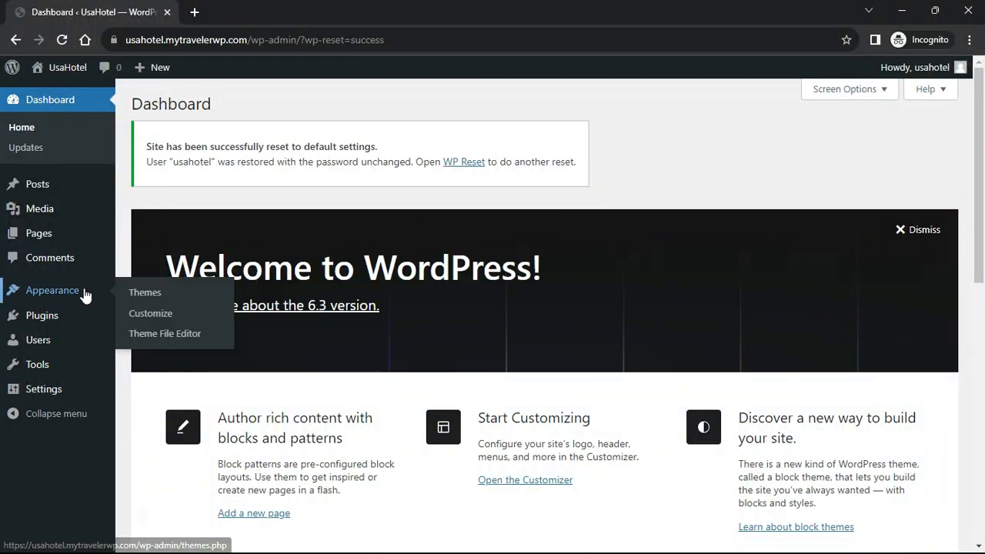
{"action": "left_click", "coordinate": [140, 297]}
{"action": "left_click", "coordinate": [264, 109]}
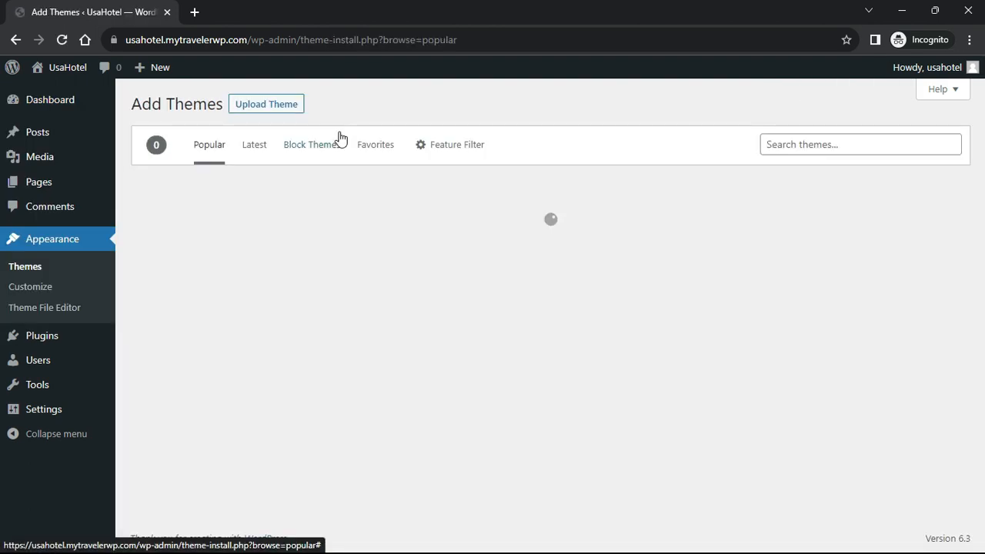
{"action": "left_click", "coordinate": [273, 113]}
{"action": "left_click", "coordinate": [453, 239]}
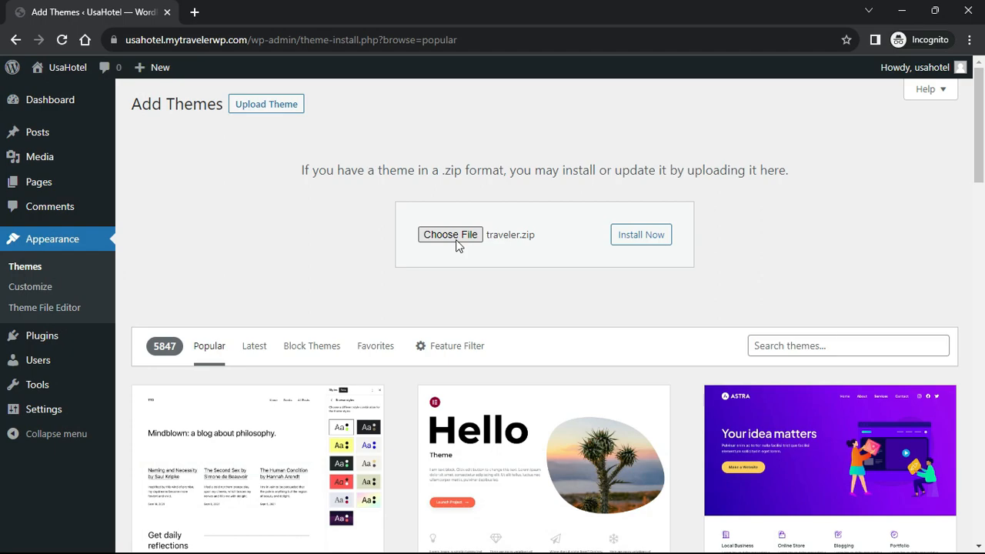
{"action": "left_click", "coordinate": [641, 234]}
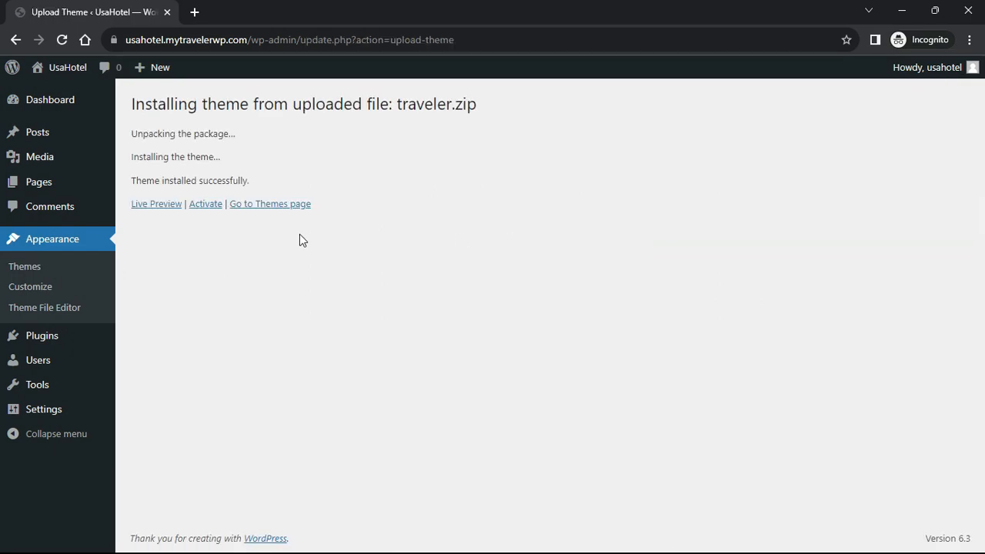
Activate the Traveler theme and dismiss its pop-up update notices
{"action": "left_click", "coordinate": [207, 204]}
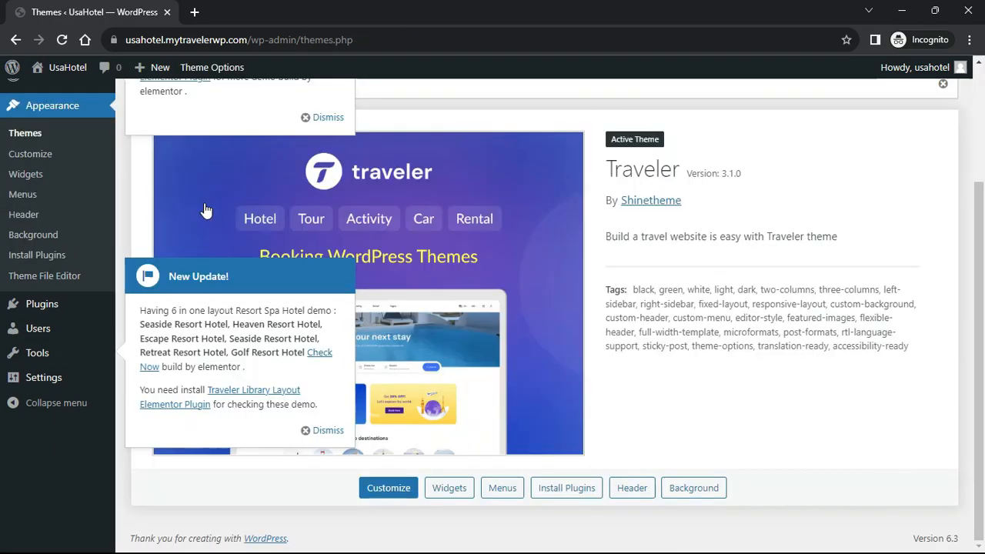
{"action": "left_click", "coordinate": [309, 118]}
{"action": "left_click", "coordinate": [308, 430]}
{"action": "scroll", "coordinate": [412, 366], "scroll_direction": "up", "scroll_amount": 2}
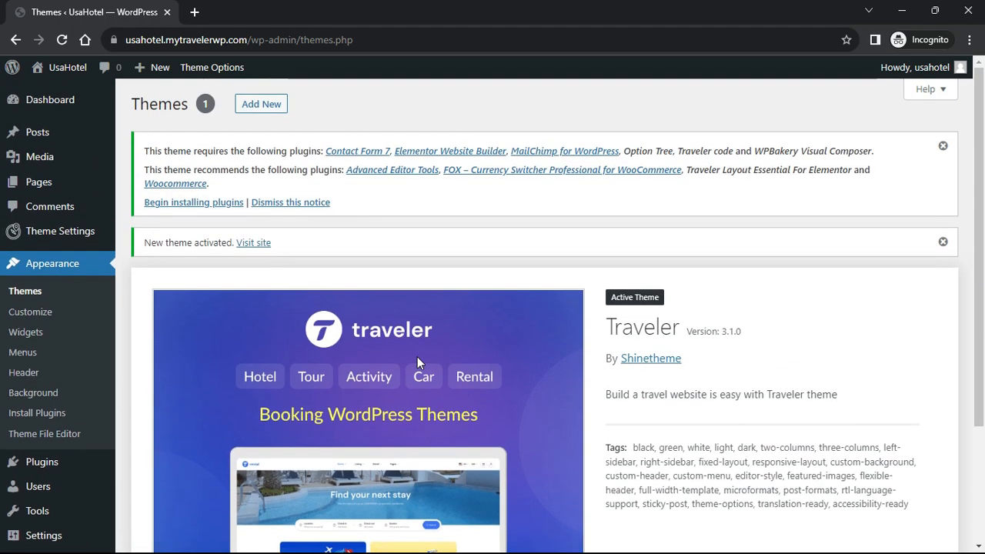
Install all of the Traveler theme's required and recommended plugins in one bulk action
{"action": "left_click", "coordinate": [202, 204]}
{"action": "left_click", "coordinate": [145, 184]}
{"action": "left_click", "coordinate": [171, 156]}
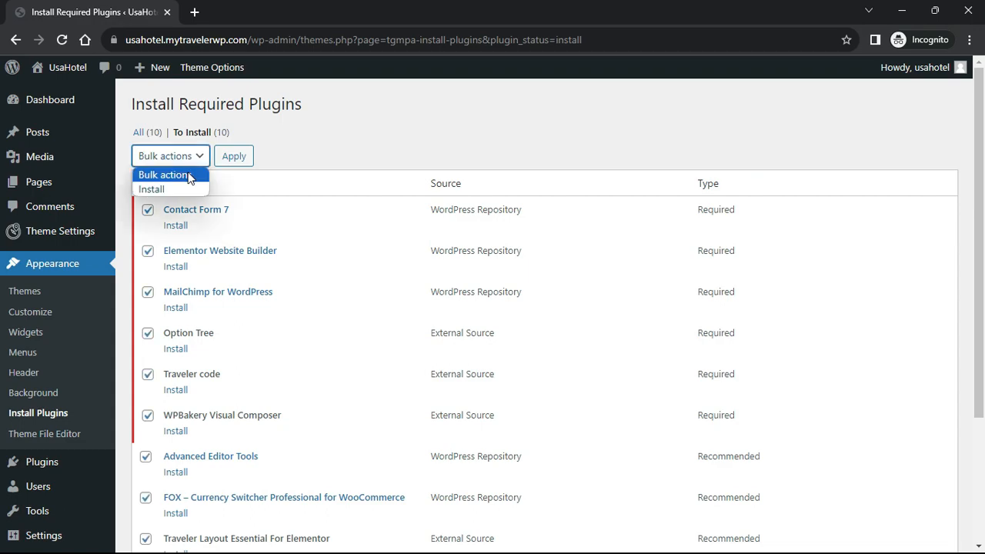
{"action": "left_click", "coordinate": [185, 189]}
{"action": "left_click", "coordinate": [231, 156]}
{"action": "scroll", "coordinate": [248, 217], "scroll_direction": "down", "scroll_amount": 5}
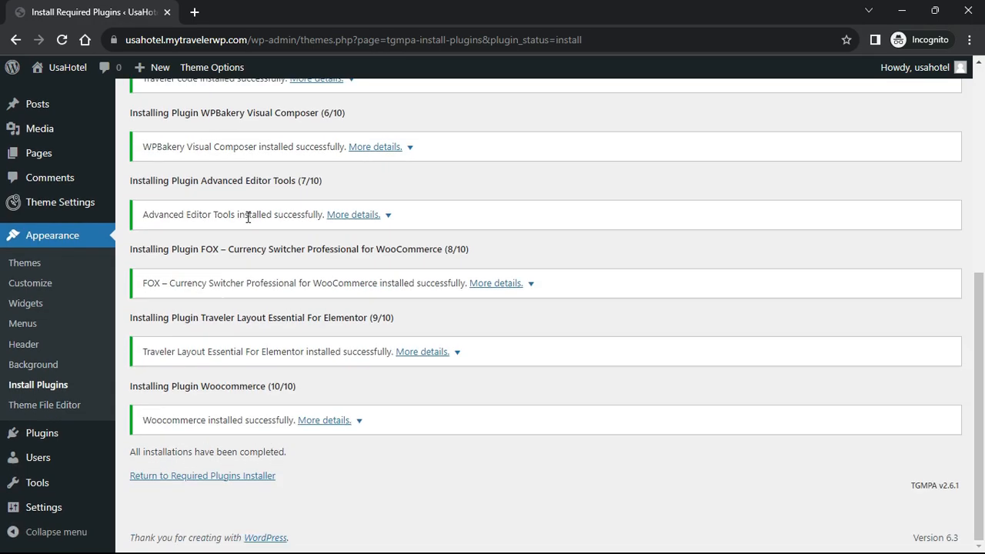
Return to the required plugins installer and activate all the installed plugins in bulk
{"action": "left_click", "coordinate": [180, 477]}
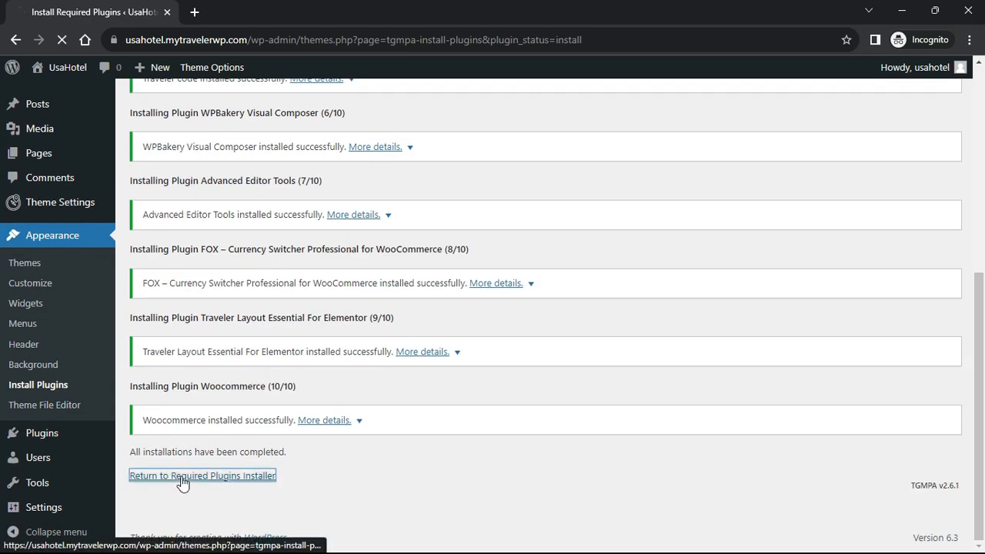
{"action": "left_click", "coordinate": [145, 183]}
{"action": "left_click", "coordinate": [197, 159]}
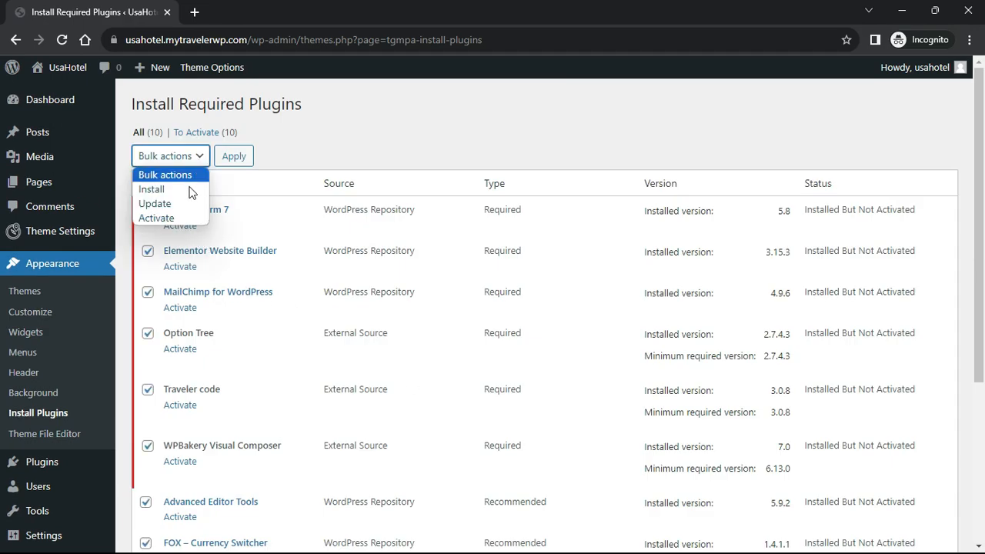
{"action": "left_click", "coordinate": [180, 219]}
{"action": "left_click", "coordinate": [232, 156]}
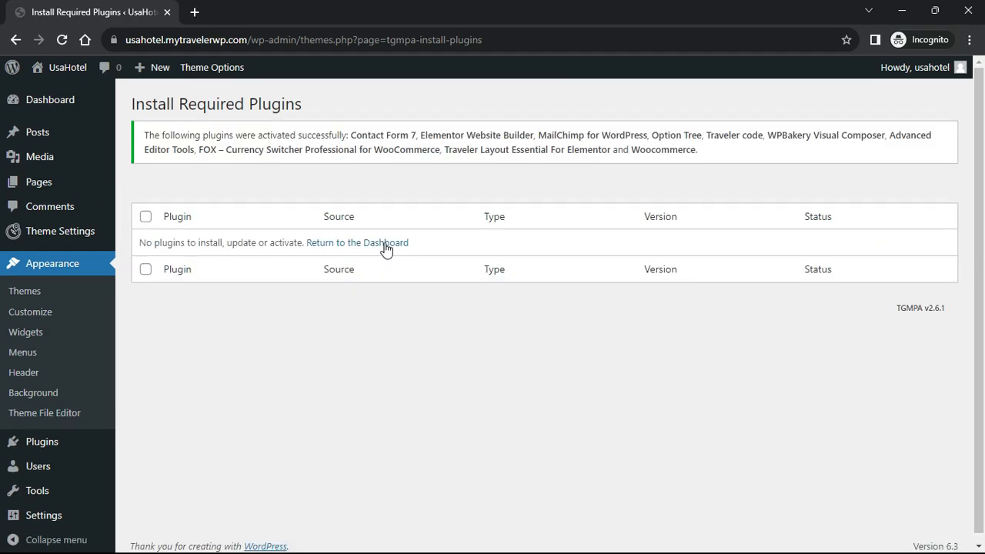
Return to the dashboard and close the Elementor getting-started wizard
{"action": "left_click", "coordinate": [383, 244]}
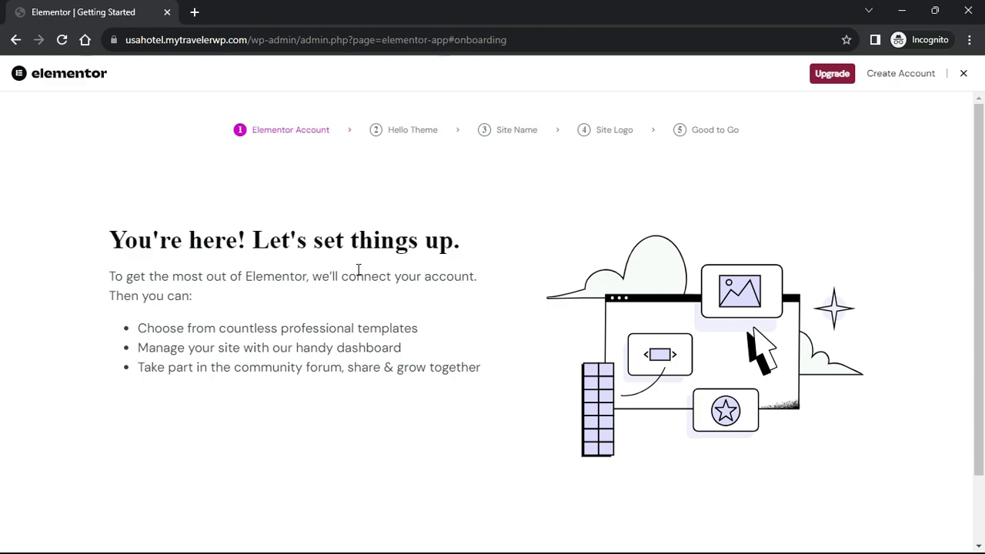
{"action": "left_click", "coordinate": [962, 74]}
Open the Traveler product registration page and register the theme with the ThemeForest purchase code
{"action": "scroll", "coordinate": [510, 261], "scroll_direction": "down", "scroll_amount": 5}
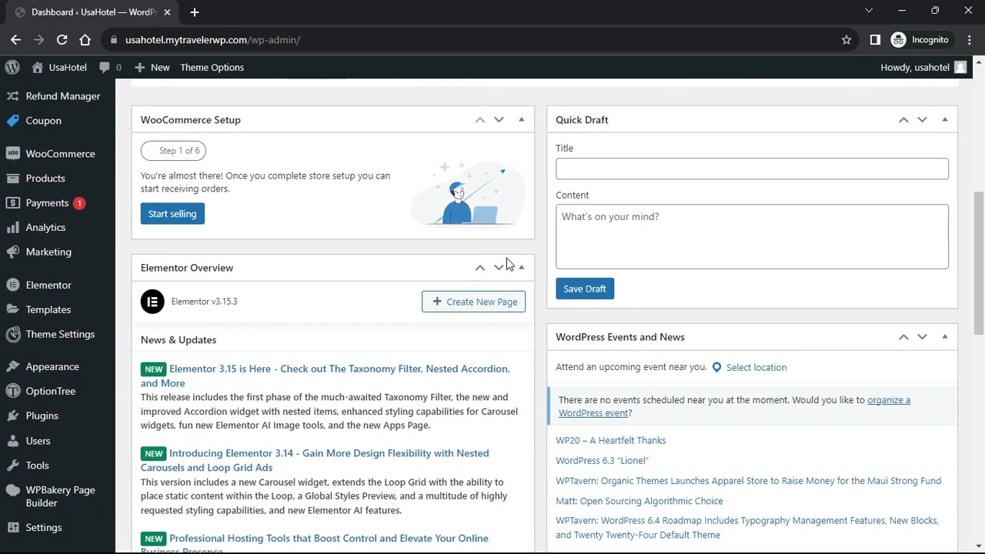
{"action": "mouse_move", "coordinate": [97, 334]}
{"action": "left_click", "coordinate": [185, 294]}
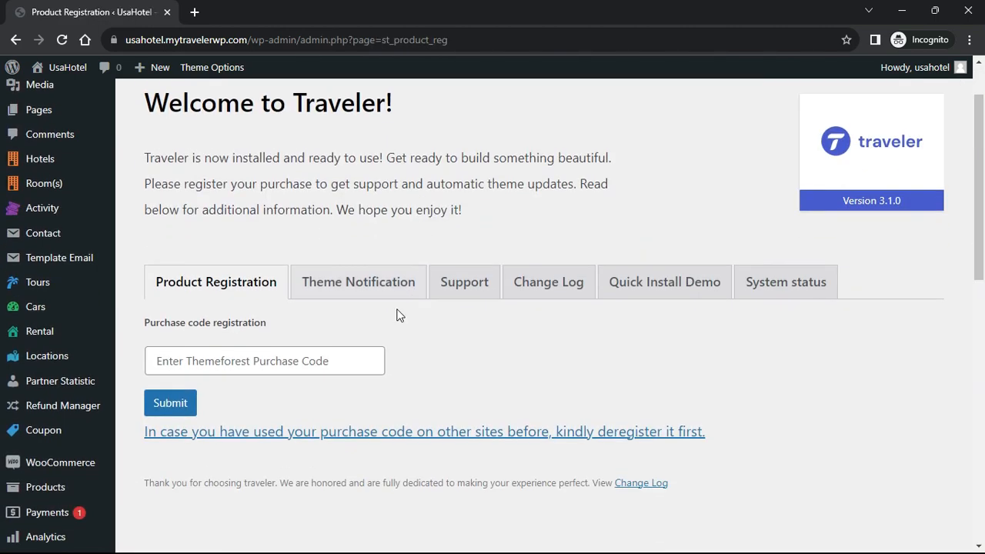
{"action": "left_click", "coordinate": [343, 353]}
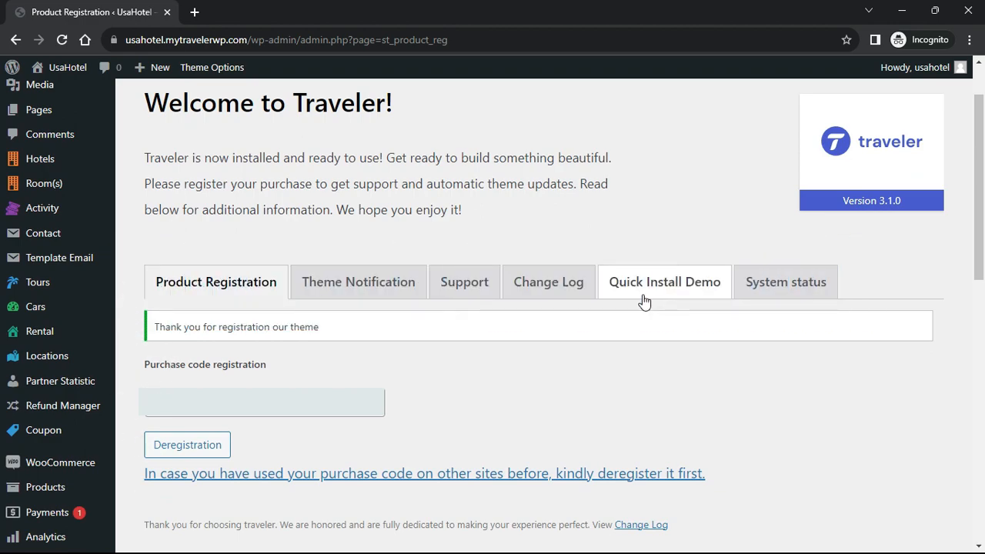
Install the Modrent Elementor demo from the Traveler theme's quick install demos
{"action": "left_click", "coordinate": [645, 300]}
{"action": "scroll", "coordinate": [626, 362], "scroll_direction": "down", "scroll_amount": 5}
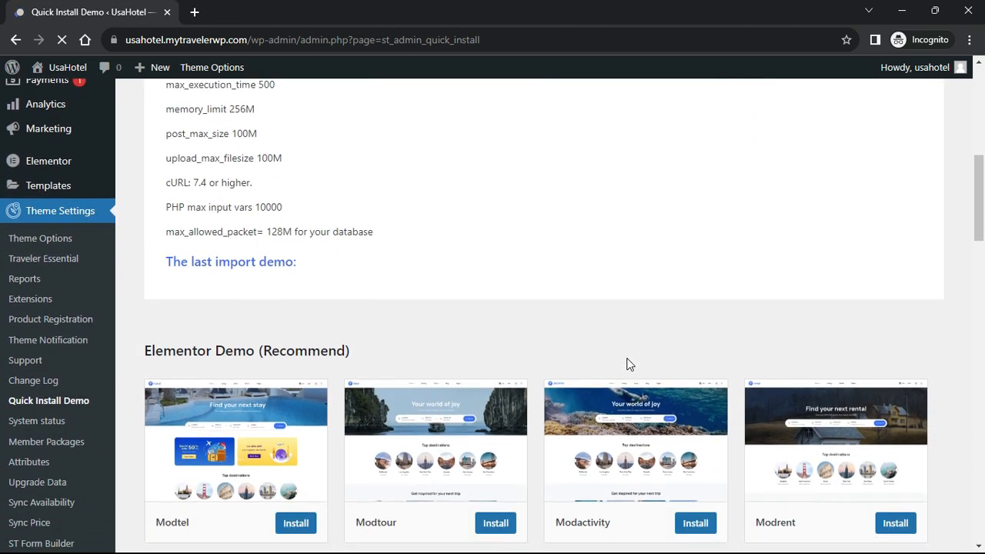
{"action": "scroll", "coordinate": [627, 363], "scroll_direction": "down", "scroll_amount": 3}
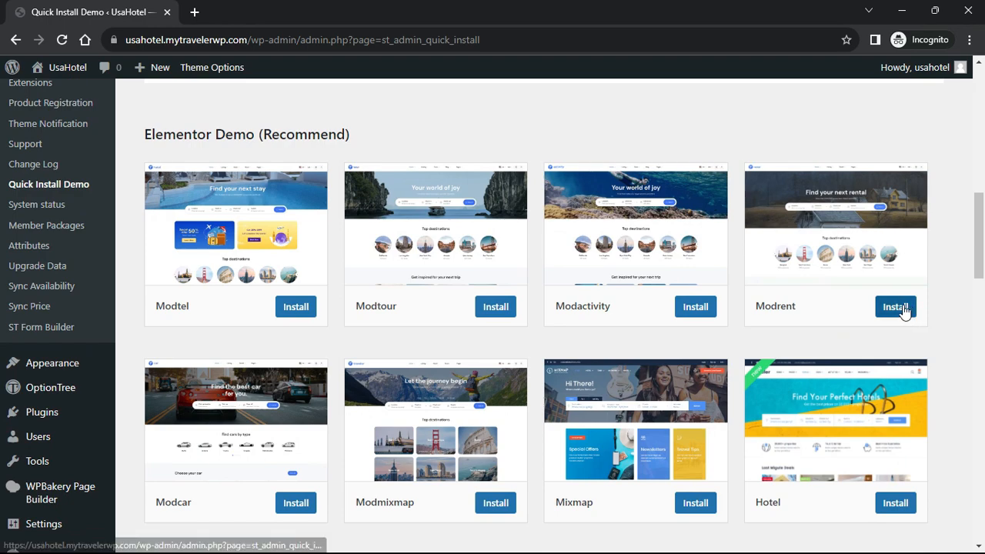
{"action": "left_click", "coordinate": [895, 307]}
{"action": "left_click", "coordinate": [523, 403]}
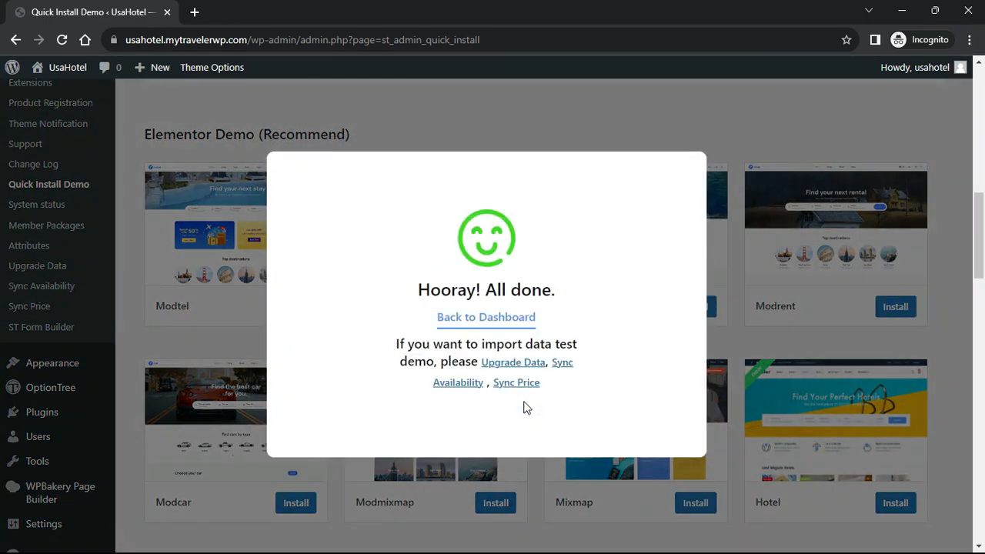
Run the Traveler data upgrade for services, locations and location relationships, and close its browser tab
{"action": "left_click", "coordinate": [526, 364]}
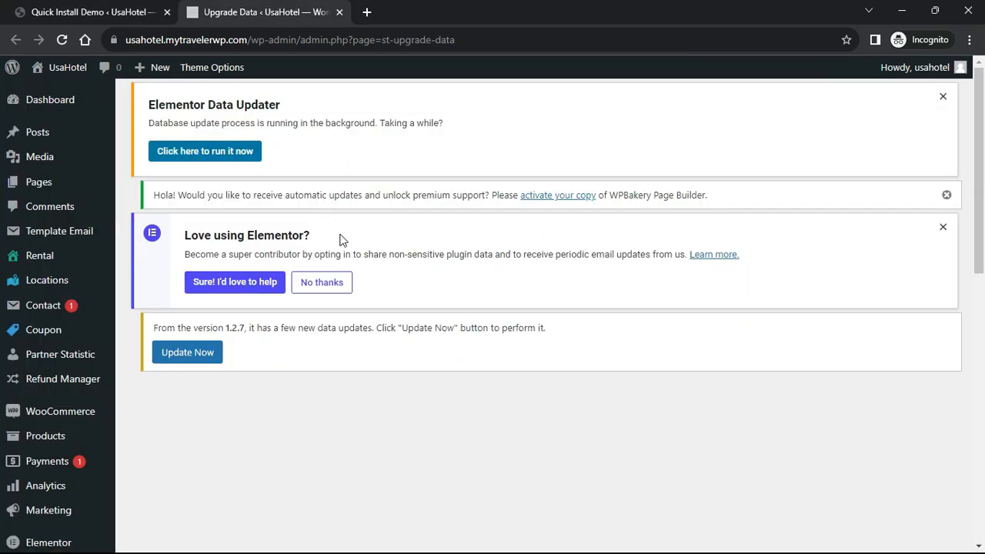
{"action": "left_click", "coordinate": [181, 354]}
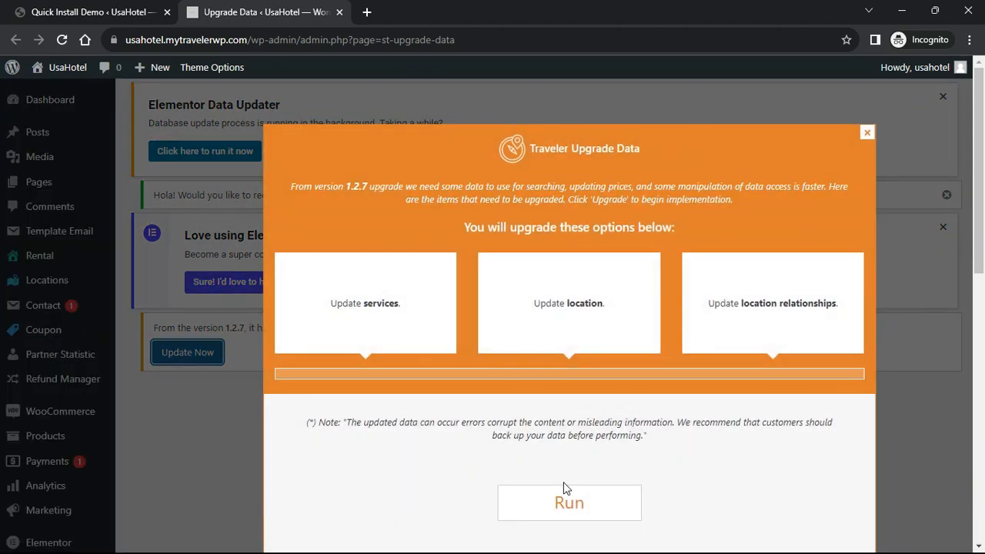
{"action": "left_click", "coordinate": [569, 502]}
{"action": "left_click", "coordinate": [867, 136]}
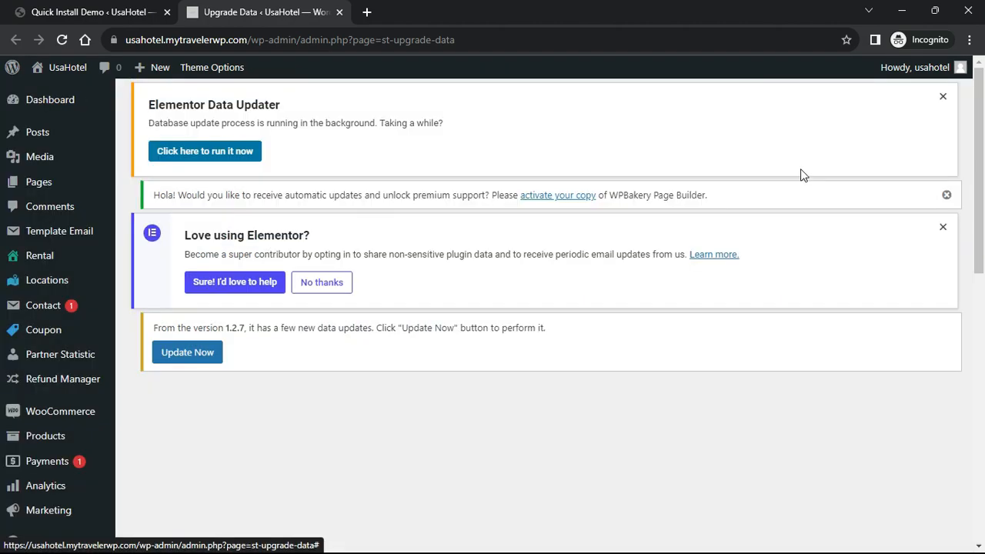
{"action": "left_click", "coordinate": [338, 12]}
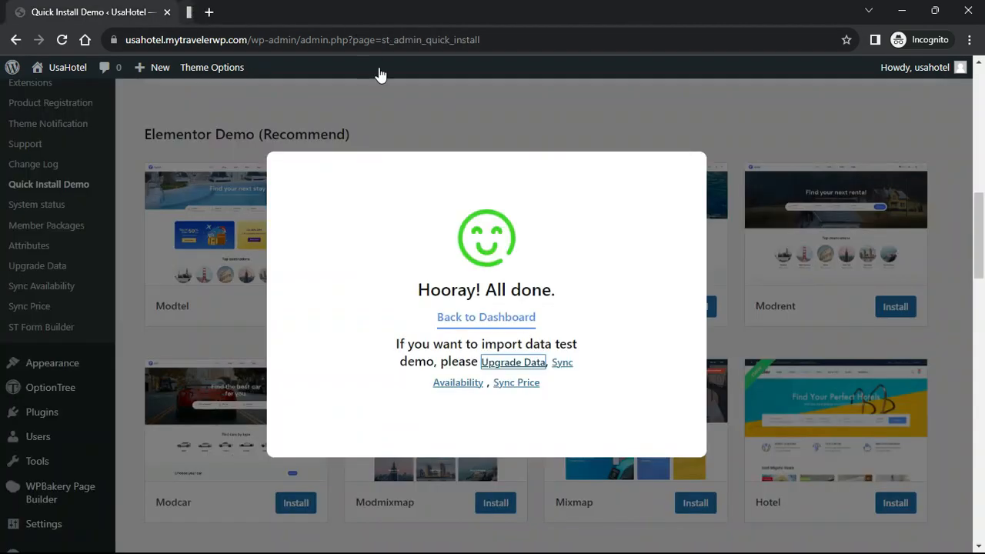
Run the availability sync for the imported demo data and close its browser tab
{"action": "left_click", "coordinate": [570, 366]}
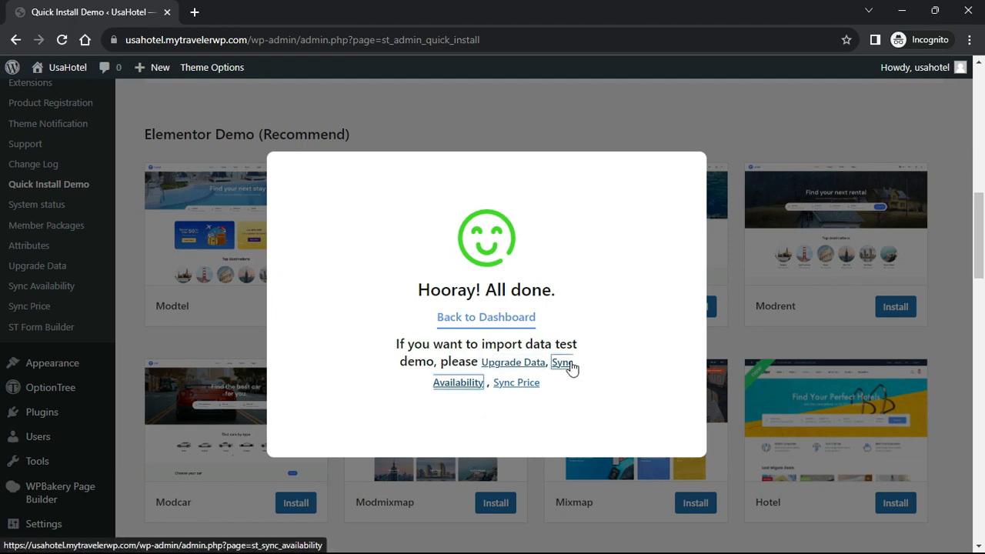
{"action": "left_click", "coordinate": [569, 367]}
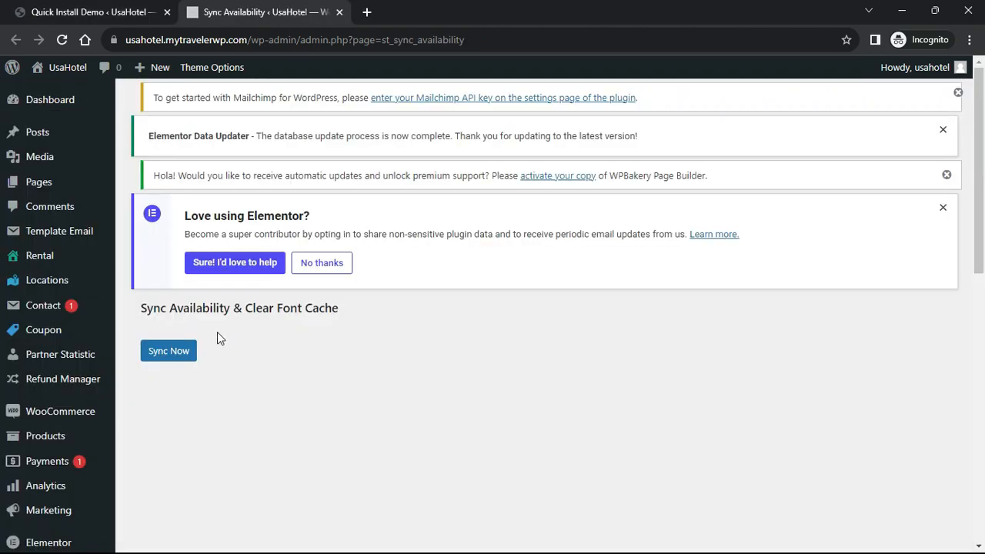
{"action": "left_click", "coordinate": [182, 348]}
{"action": "left_click", "coordinate": [339, 12]}
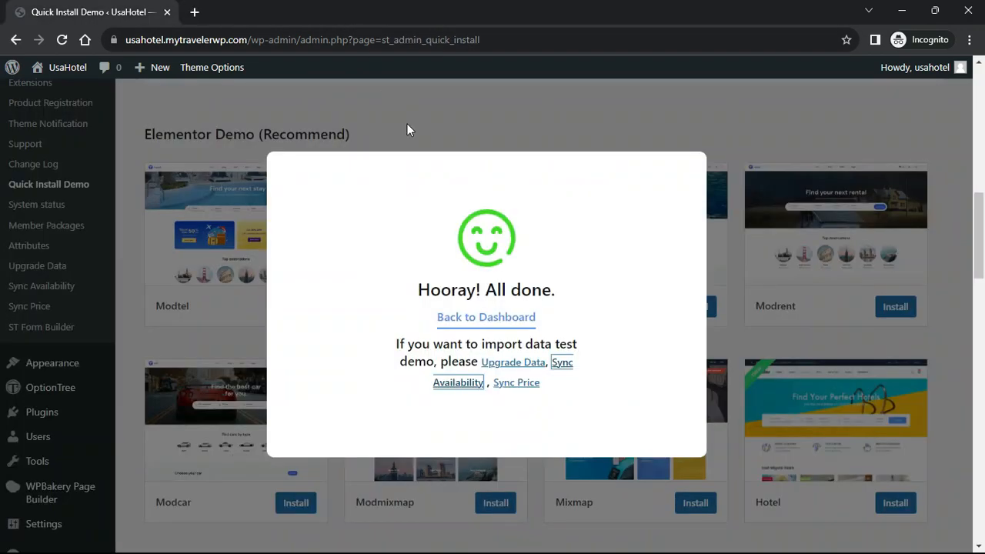
Run the price sync for the imported demo data and close its browser tab
{"action": "left_click", "coordinate": [530, 384]}
{"action": "left_click", "coordinate": [188, 266]}
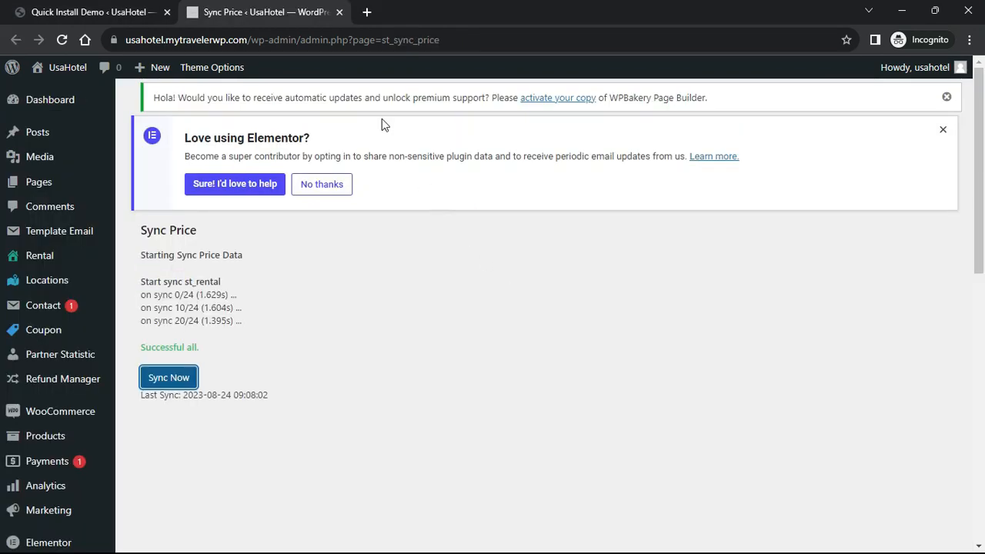
{"action": "left_click", "coordinate": [340, 12]}
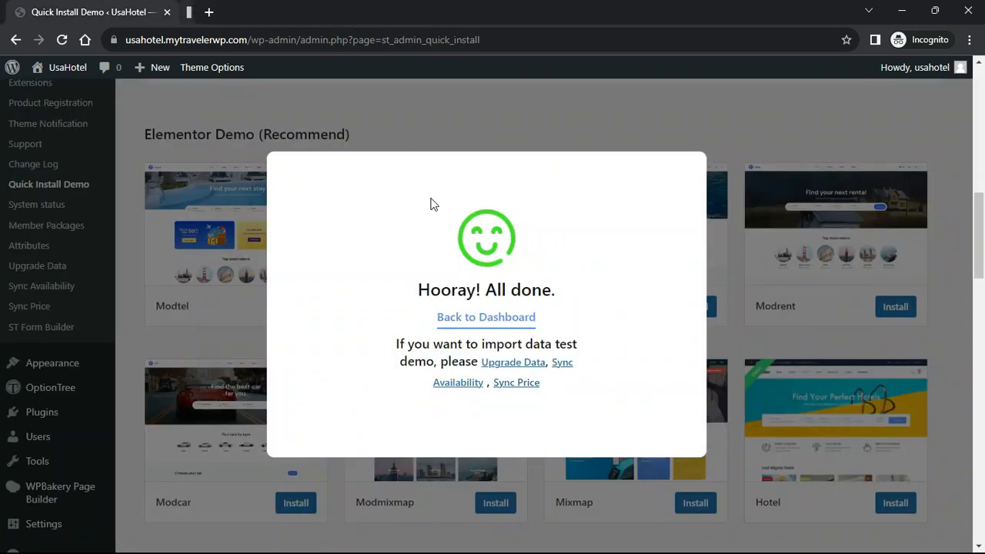
Return to the dashboard and regenerate the CSS files and data in Elementor's tools
{"action": "left_click", "coordinate": [490, 325]}
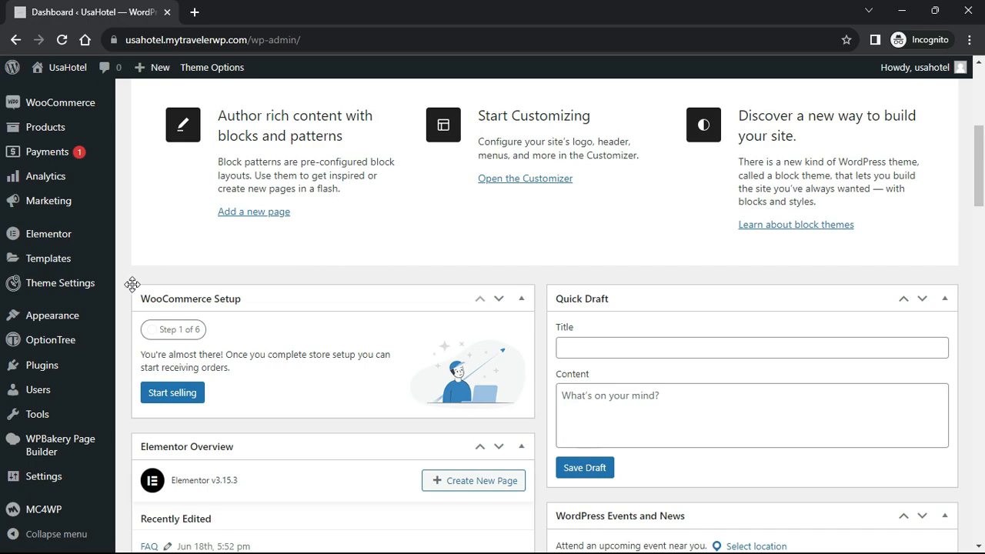
{"action": "mouse_move", "coordinate": [61, 234]}
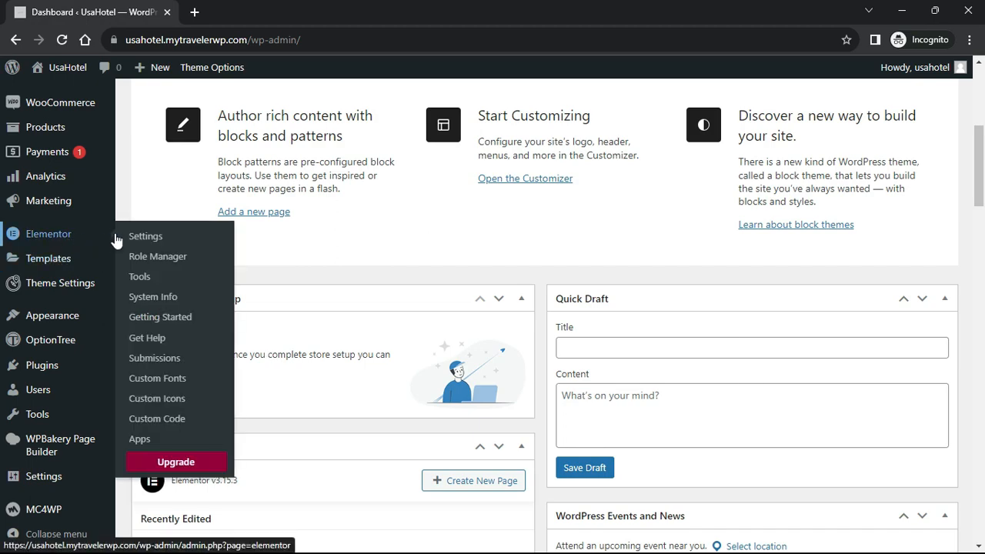
{"action": "left_click", "coordinate": [153, 279]}
{"action": "left_click", "coordinate": [384, 362]}
Sync the Elementor library and save the Elementor tools settings
{"action": "scroll", "coordinate": [458, 369], "scroll_direction": "down", "scroll_amount": 2}
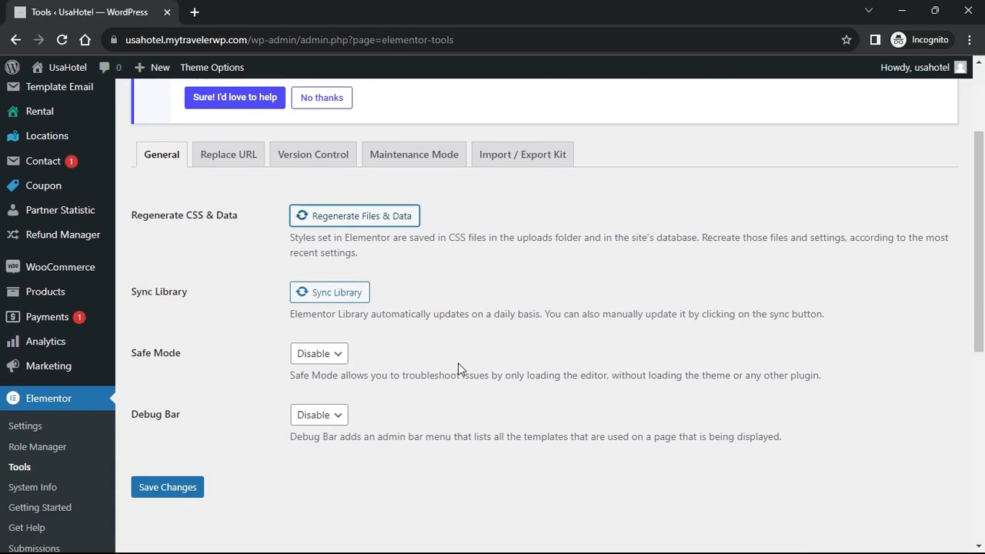
{"action": "left_click", "coordinate": [325, 297]}
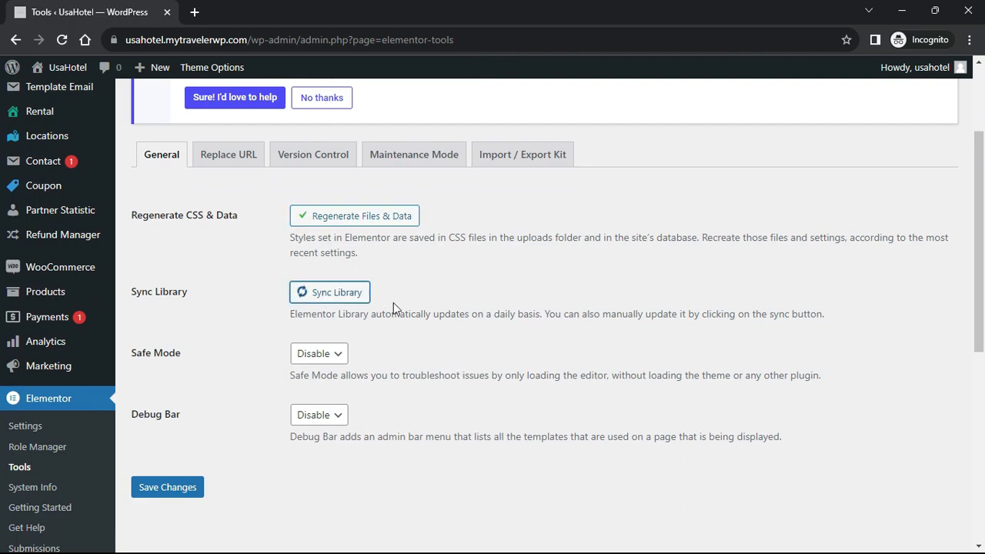
{"action": "left_click", "coordinate": [180, 487]}
Open the Reading settings and save them with the static page Home as the homepage
{"action": "mouse_move", "coordinate": [65, 479]}
{"action": "left_click", "coordinate": [164, 387]}
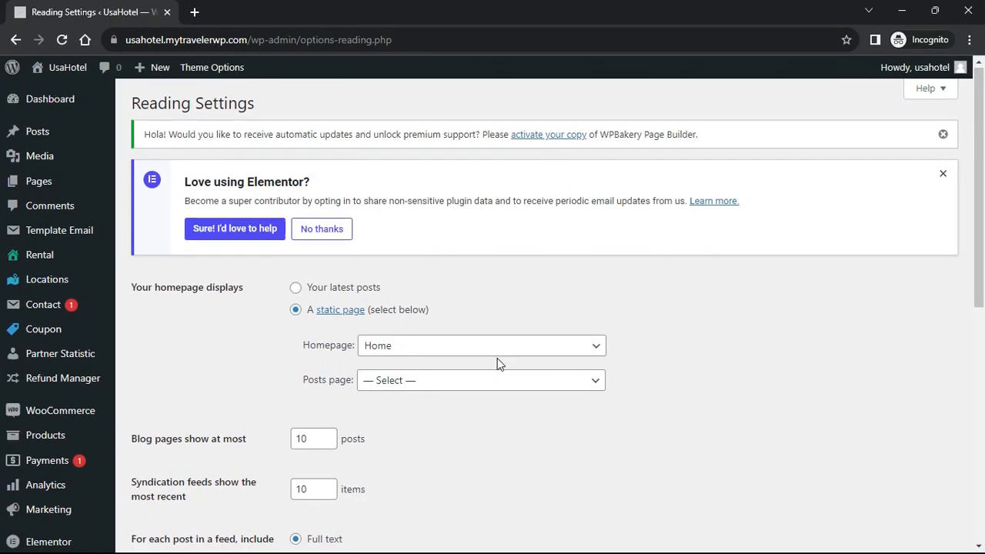
{"action": "scroll", "coordinate": [497, 362], "scroll_direction": "down", "scroll_amount": 3}
{"action": "left_click", "coordinate": [184, 479]}
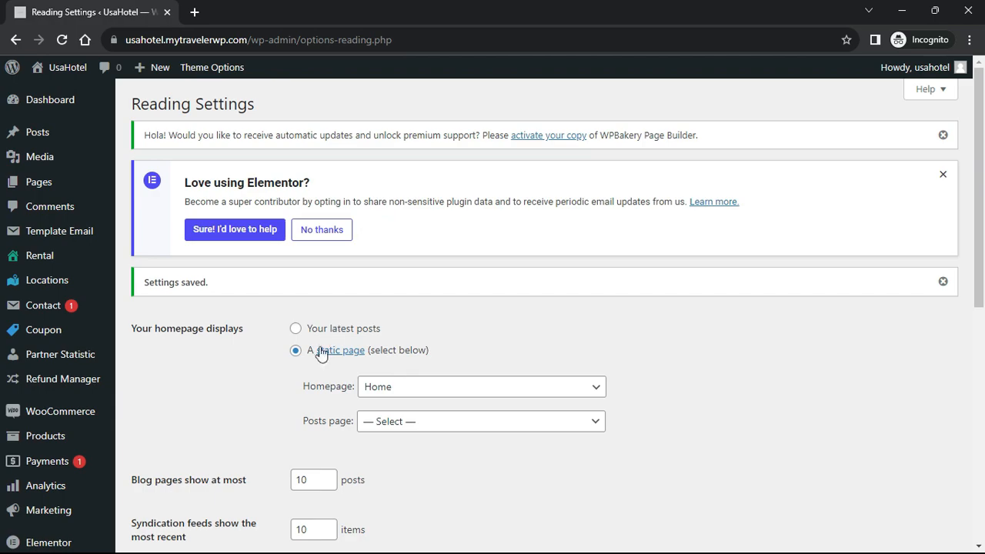
Go through the General settings, from site title to date format, and save them
{"action": "scroll", "coordinate": [313, 359], "scroll_direction": "down", "scroll_amount": 10}
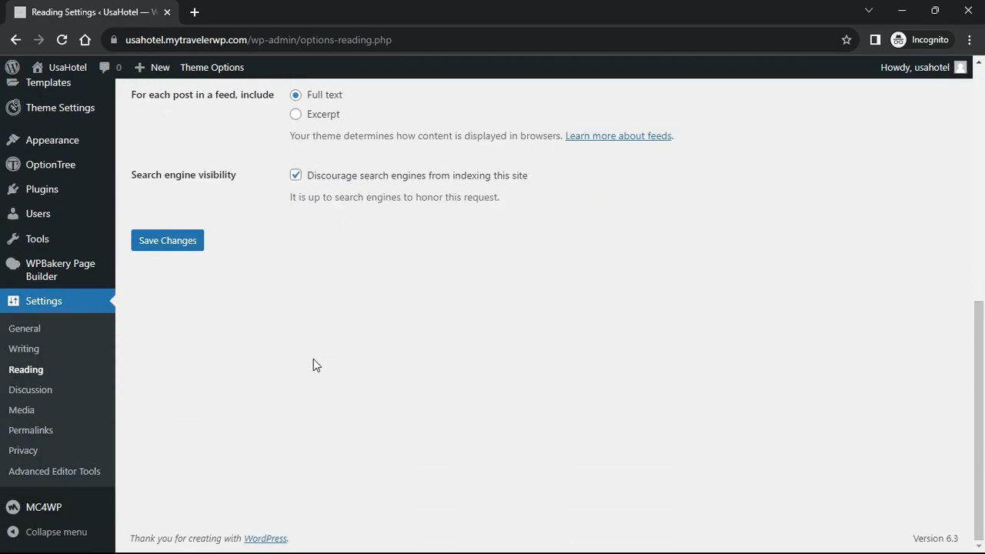
{"action": "left_click", "coordinate": [29, 331]}
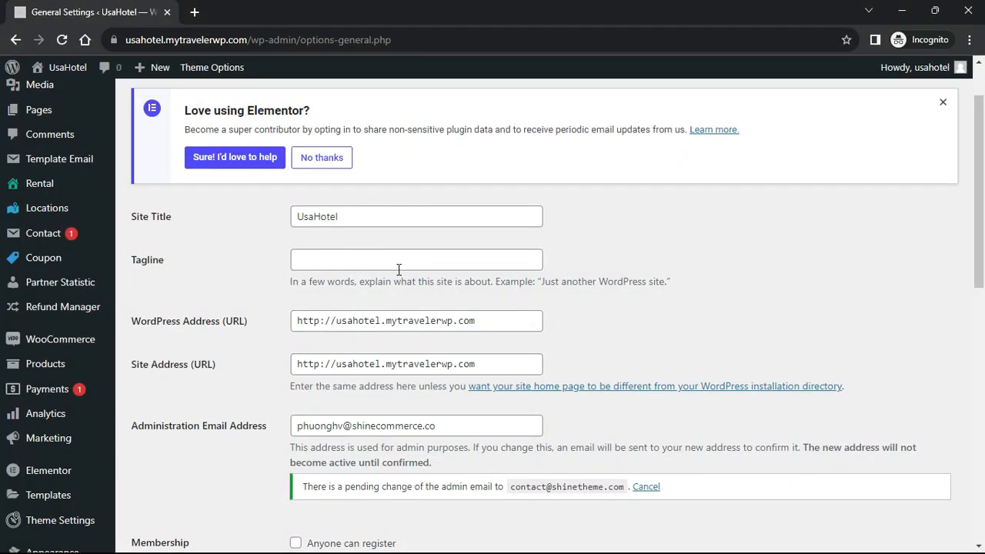
{"action": "scroll", "coordinate": [519, 361], "scroll_direction": "down", "scroll_amount": 5}
{"action": "scroll", "coordinate": [518, 361], "scroll_direction": "down", "scroll_amount": 5}
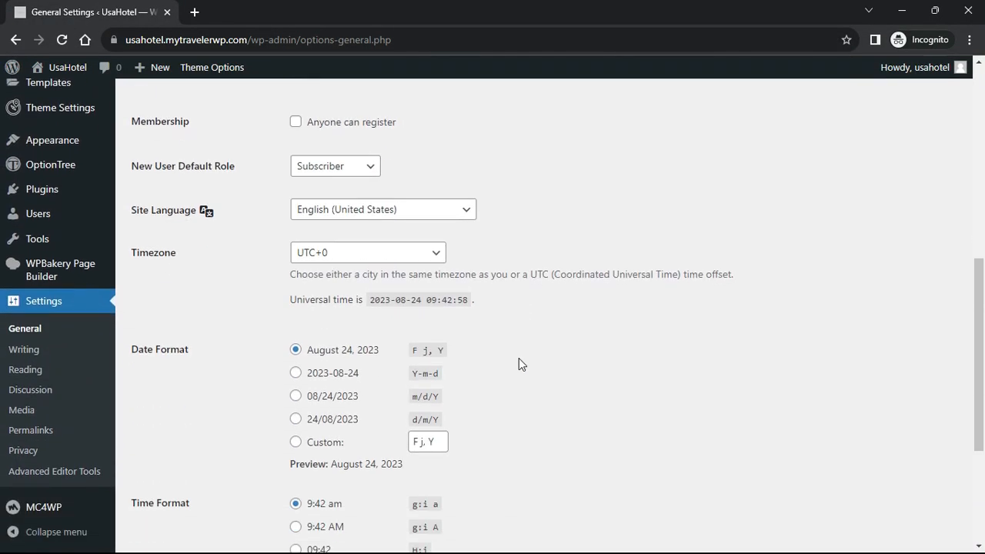
{"action": "left_click", "coordinate": [184, 478]}
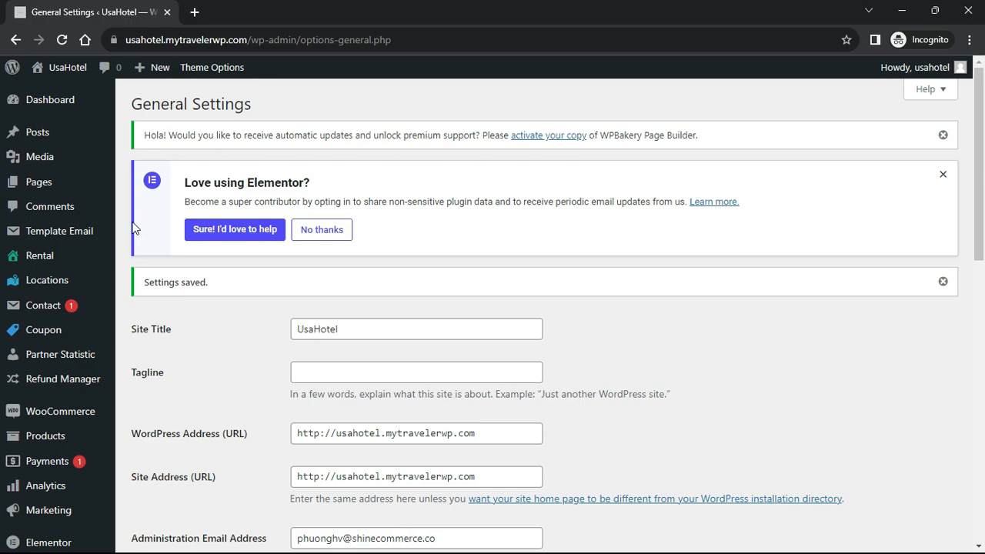
Visit the site's front end and look over the imported homepage from the hero search to the newsletter section
{"action": "mouse_move", "coordinate": [66, 67]}
{"action": "left_click", "coordinate": [62, 90]}
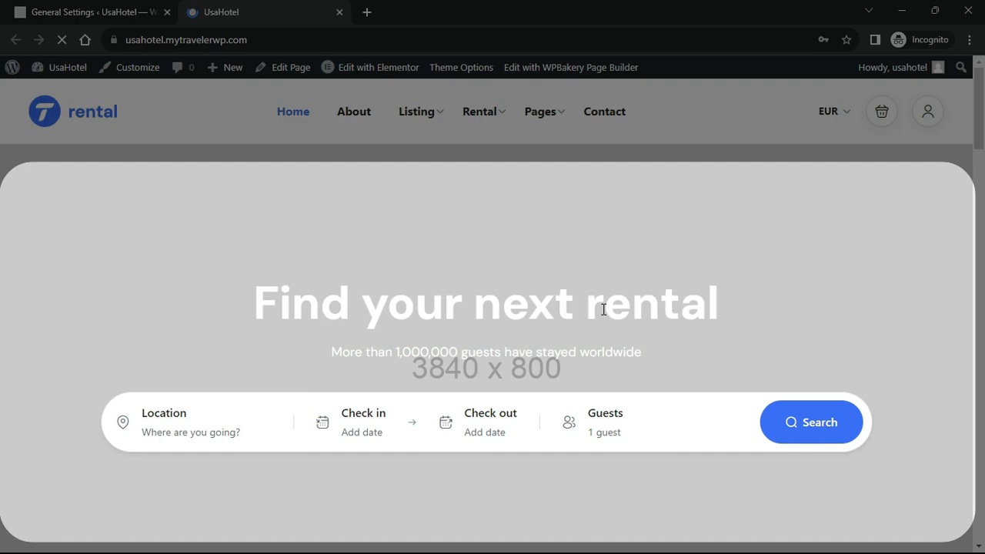
{"action": "scroll", "coordinate": [603, 310], "scroll_direction": "down", "scroll_amount": 6}
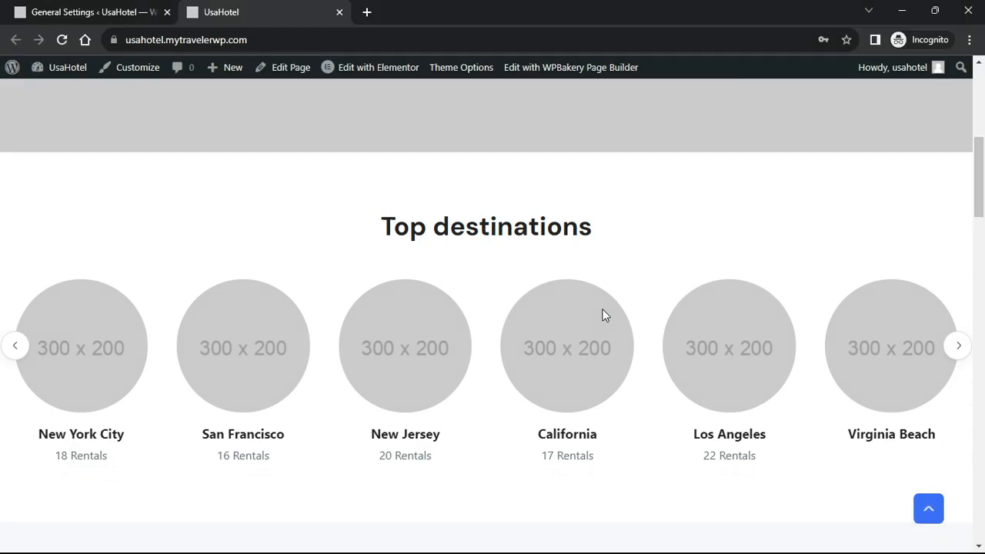
{"action": "scroll", "coordinate": [603, 315], "scroll_direction": "down", "scroll_amount": 4}
{"action": "scroll", "coordinate": [603, 309], "scroll_direction": "down", "scroll_amount": 2}
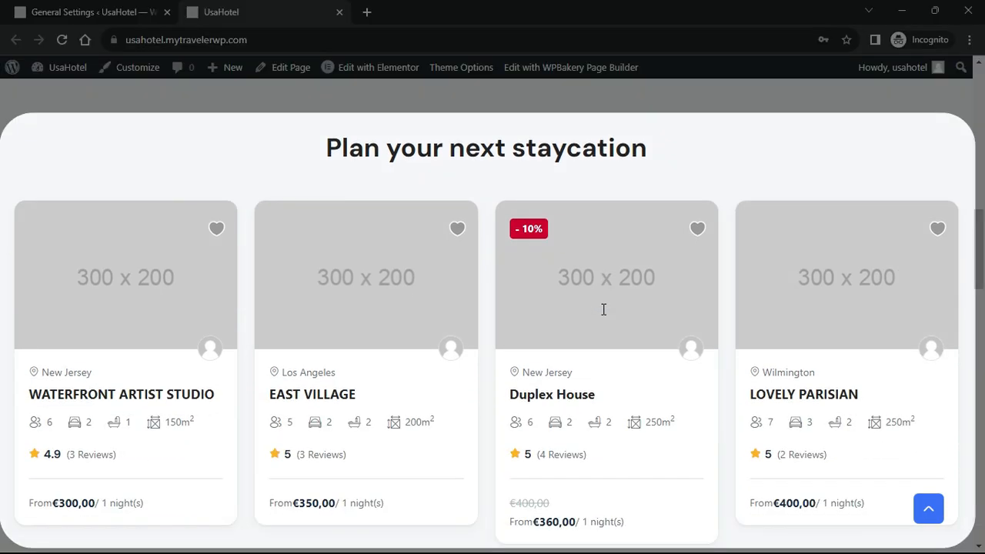
{"action": "scroll", "coordinate": [603, 309], "scroll_direction": "down", "scroll_amount": 9}
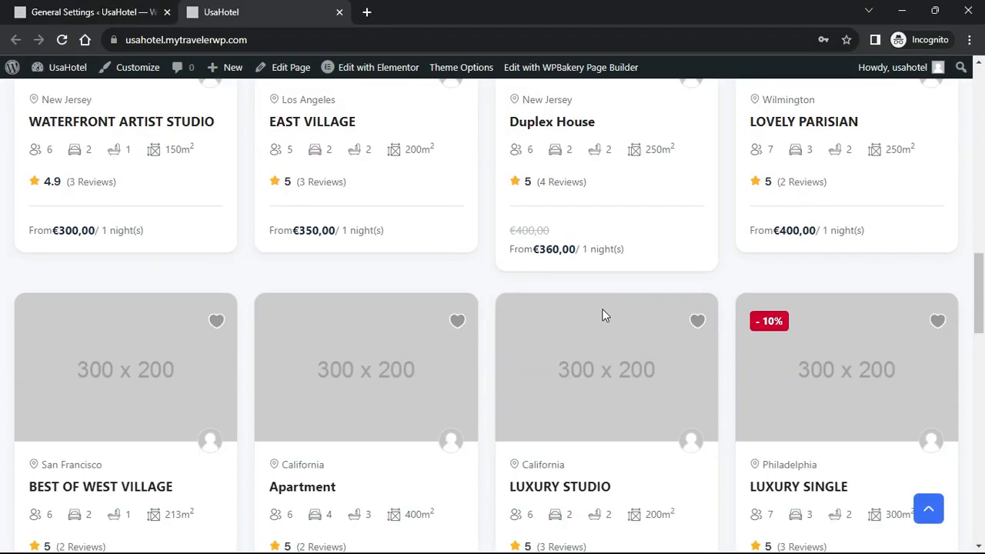
{"action": "scroll", "coordinate": [603, 314], "scroll_direction": "down", "scroll_amount": 3}
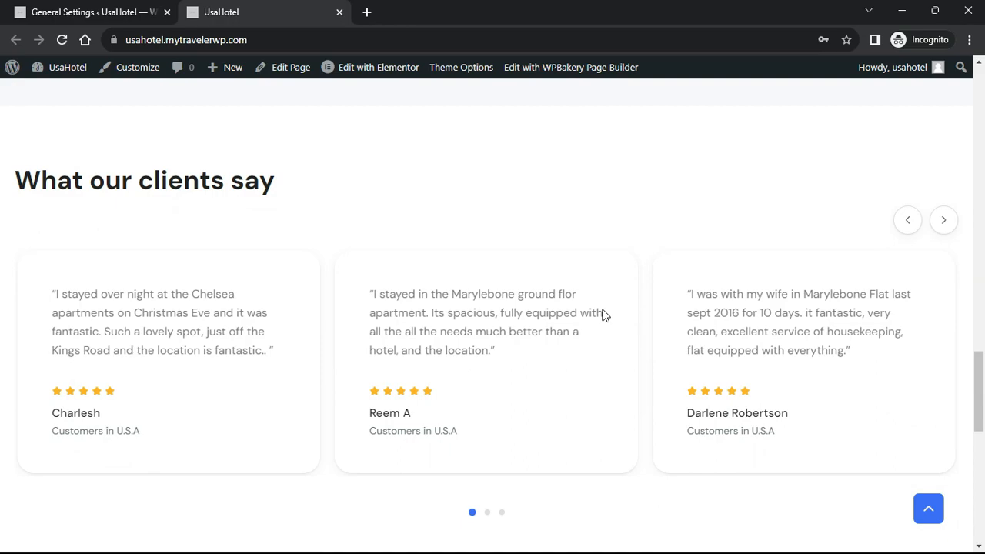
{"action": "scroll", "coordinate": [603, 315], "scroll_direction": "down", "scroll_amount": 6}
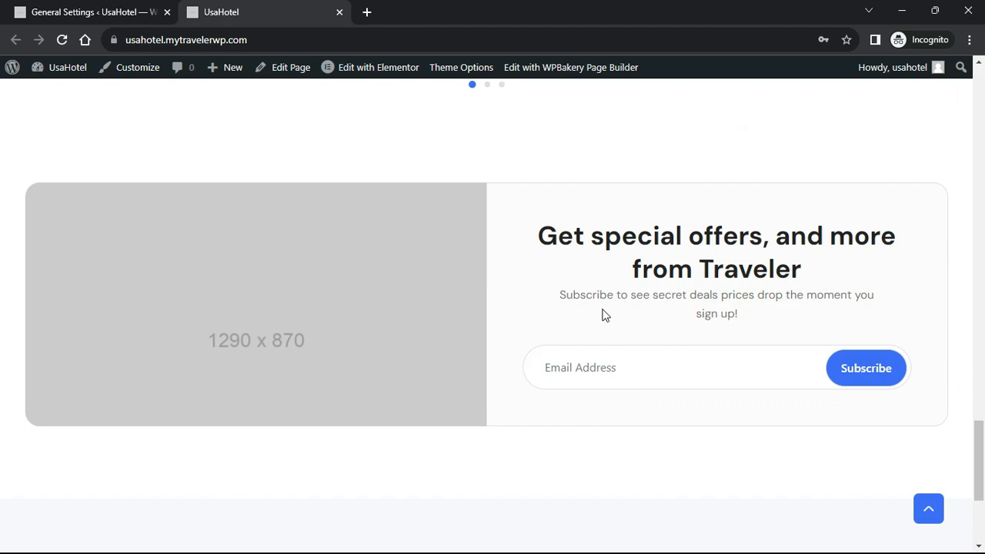
{"action": "scroll", "coordinate": [603, 315], "scroll_direction": "down", "scroll_amount": 2}
{"action": "scroll", "coordinate": [603, 315], "scroll_direction": "up", "scroll_amount": 12}
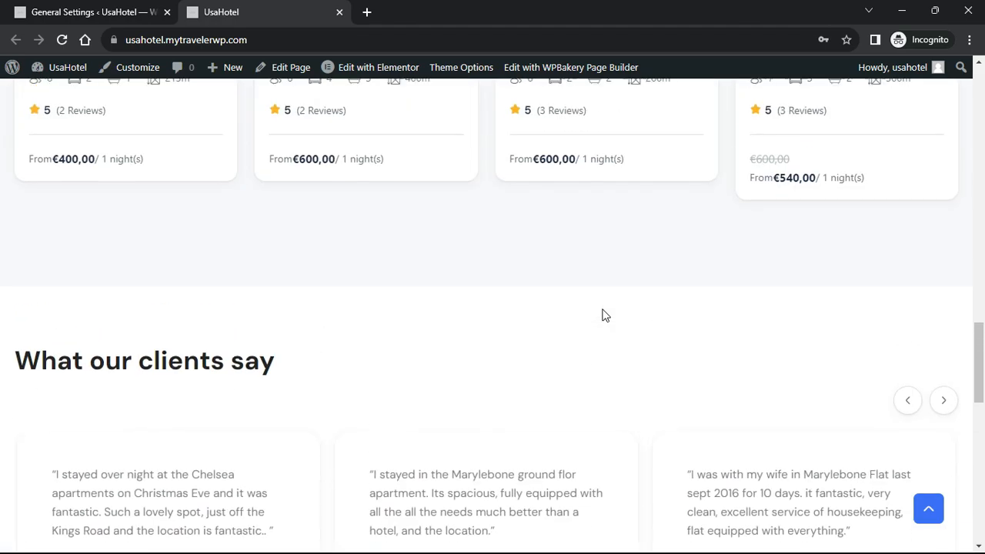
{"action": "scroll", "coordinate": [603, 314], "scroll_direction": "up", "scroll_amount": 15}
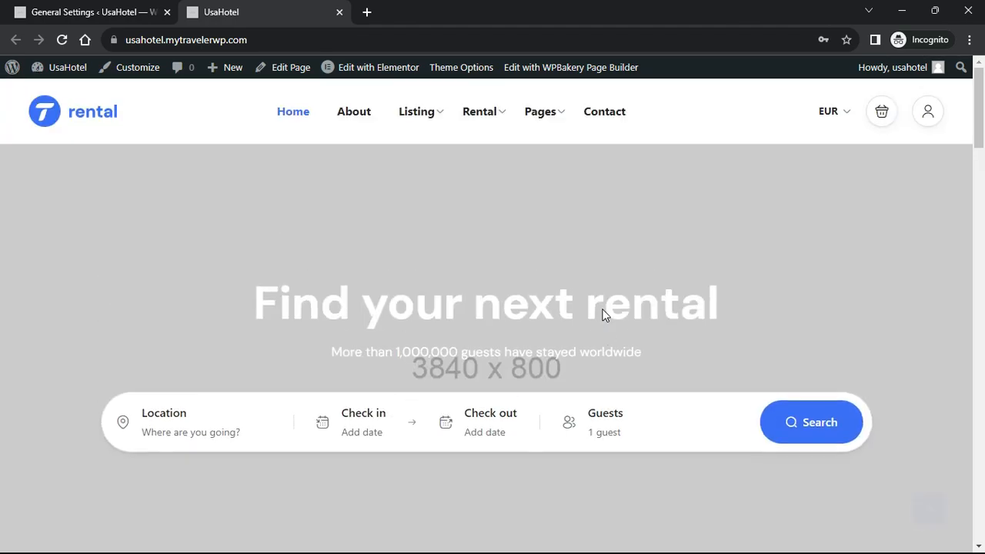
Return to the admin area and move all demo blog posts to the trash in bulk
{"action": "left_click", "coordinate": [54, 11]}
{"action": "mouse_move", "coordinate": [56, 137]}
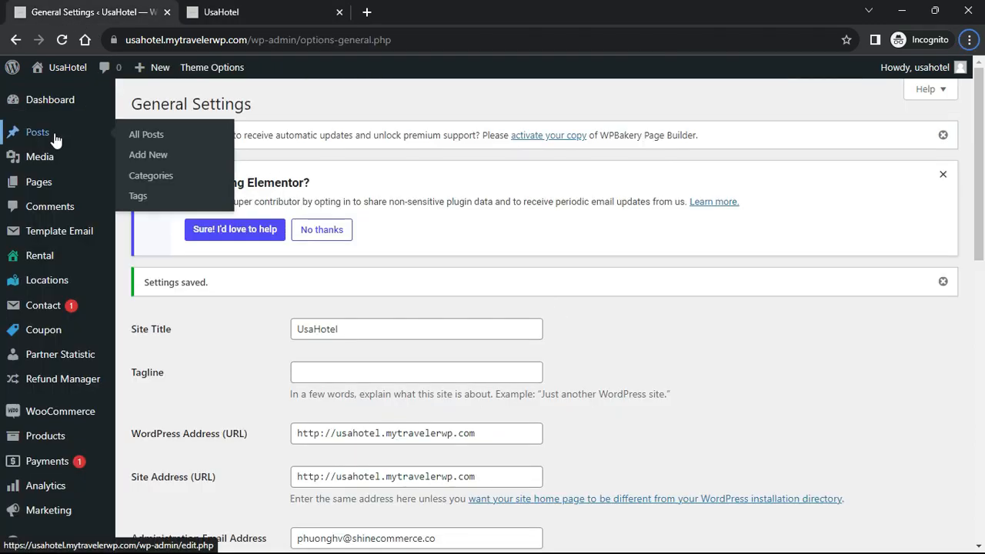
{"action": "left_click", "coordinate": [143, 136]}
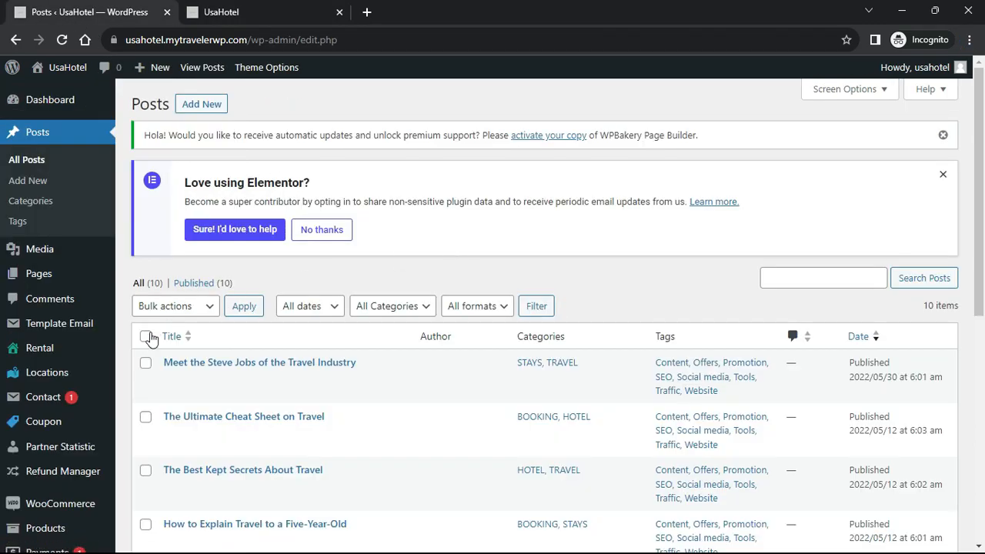
{"action": "left_click", "coordinate": [146, 337]}
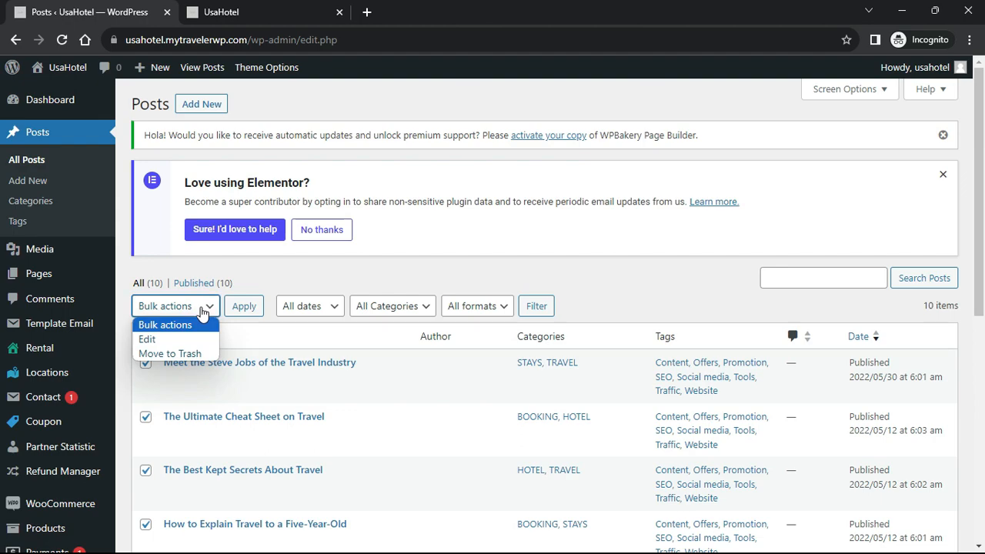
{"action": "left_click", "coordinate": [184, 353]}
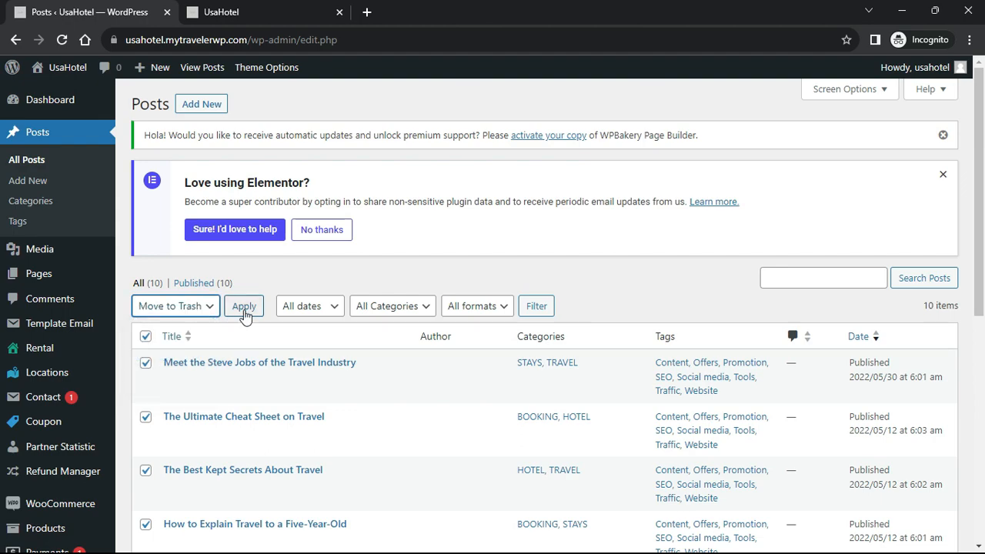
{"action": "left_click", "coordinate": [244, 306]}
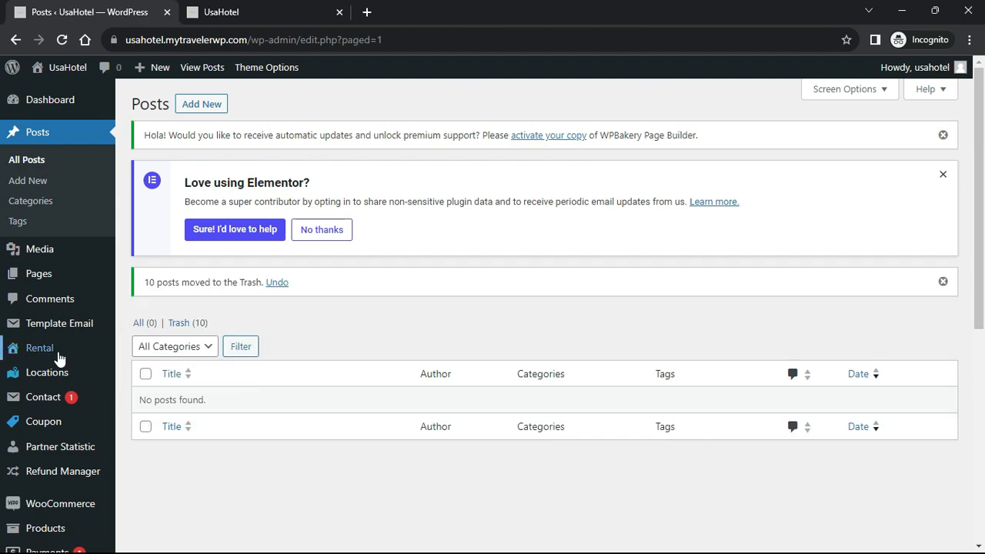
Move all demo rentals to the trash in bulk
{"action": "mouse_move", "coordinate": [59, 354]}
{"action": "left_click", "coordinate": [131, 348]}
{"action": "left_click", "coordinate": [145, 337]}
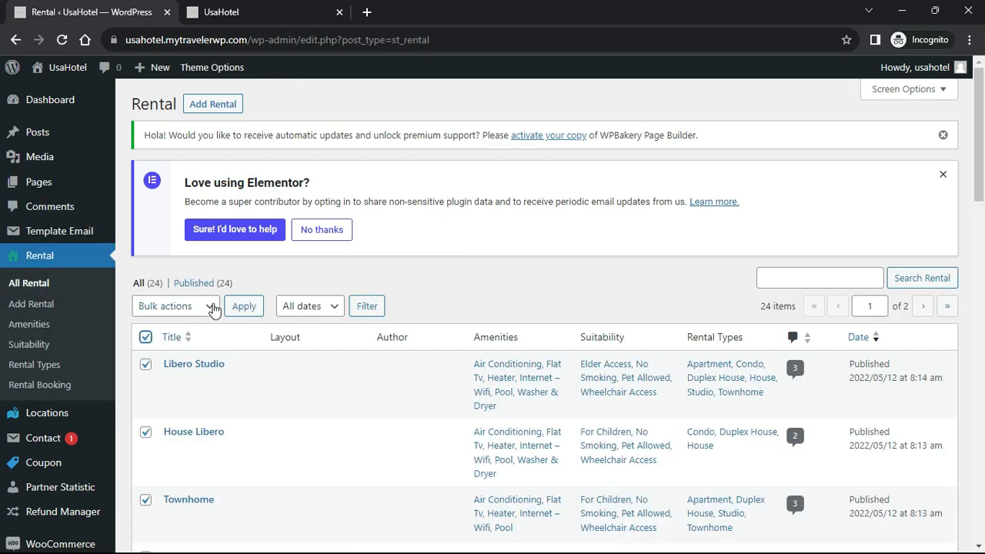
{"action": "left_click", "coordinate": [209, 307]}
{"action": "left_click", "coordinate": [194, 355]}
{"action": "left_click", "coordinate": [244, 309]}
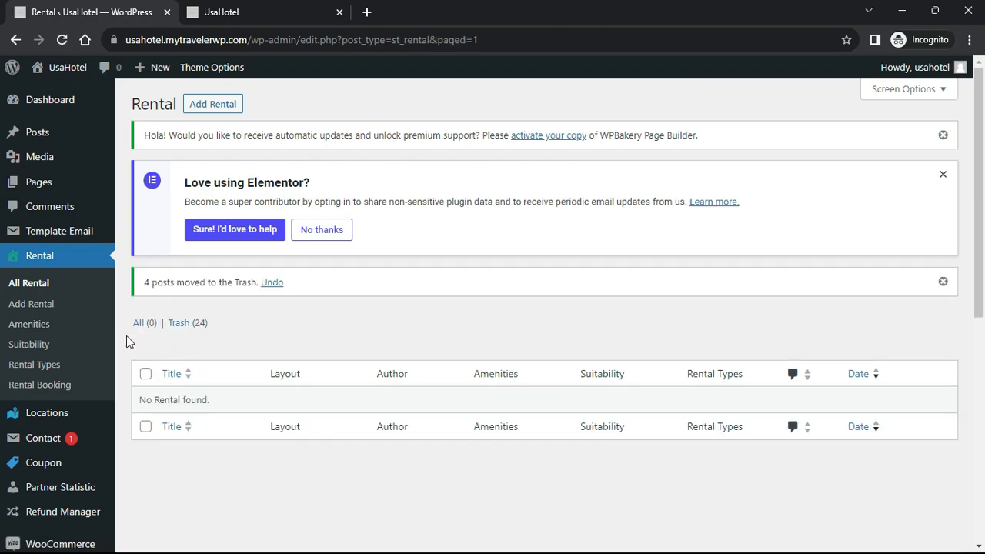
Move all demo locations to the trash in bulk
{"action": "mouse_move", "coordinate": [48, 414]}
{"action": "left_click", "coordinate": [137, 421]}
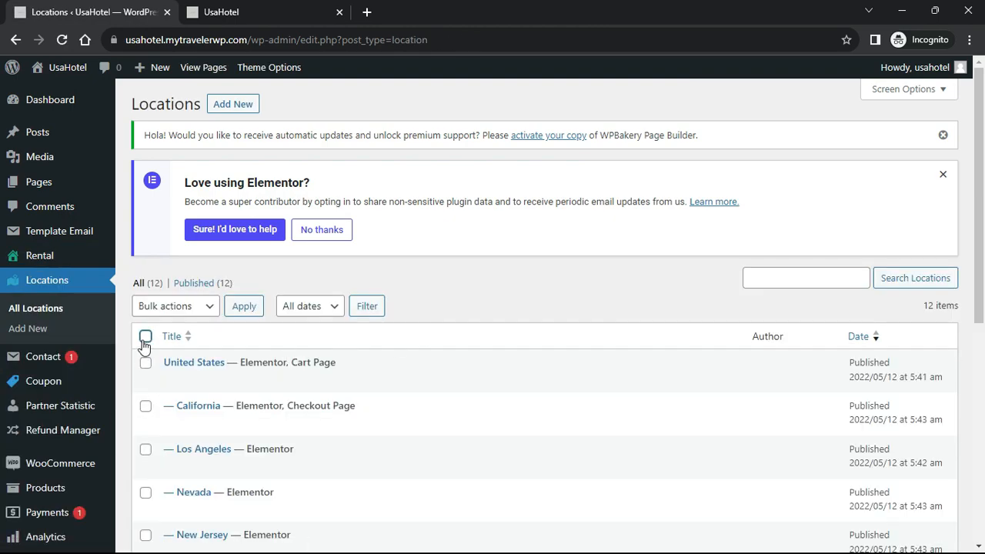
{"action": "left_click", "coordinate": [146, 337]}
{"action": "left_click", "coordinate": [176, 306]}
{"action": "left_click", "coordinate": [165, 352]}
{"action": "left_click", "coordinate": [242, 307]}
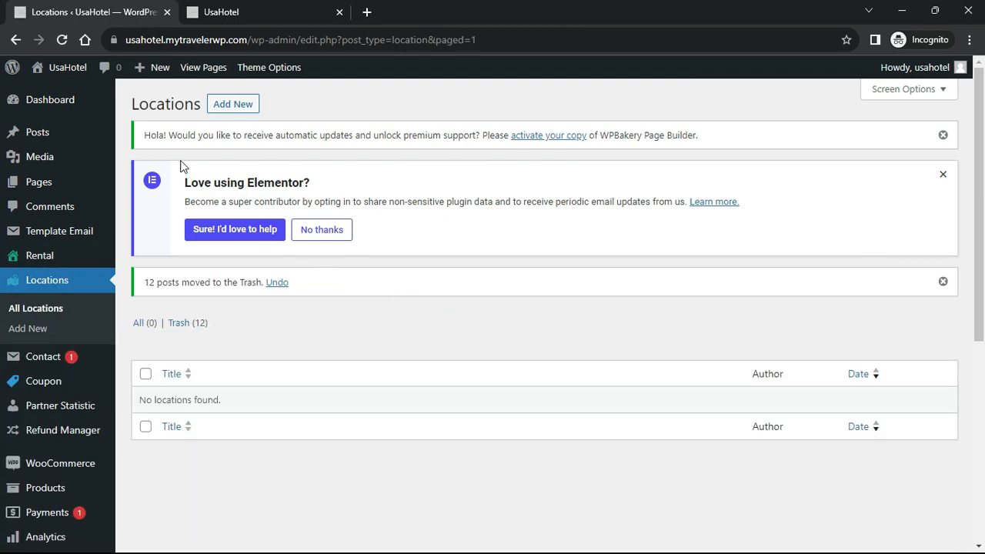
Set the Map API to Mapbox in the Other options section of the Traveler theme options
{"action": "left_click", "coordinate": [16, 101]}
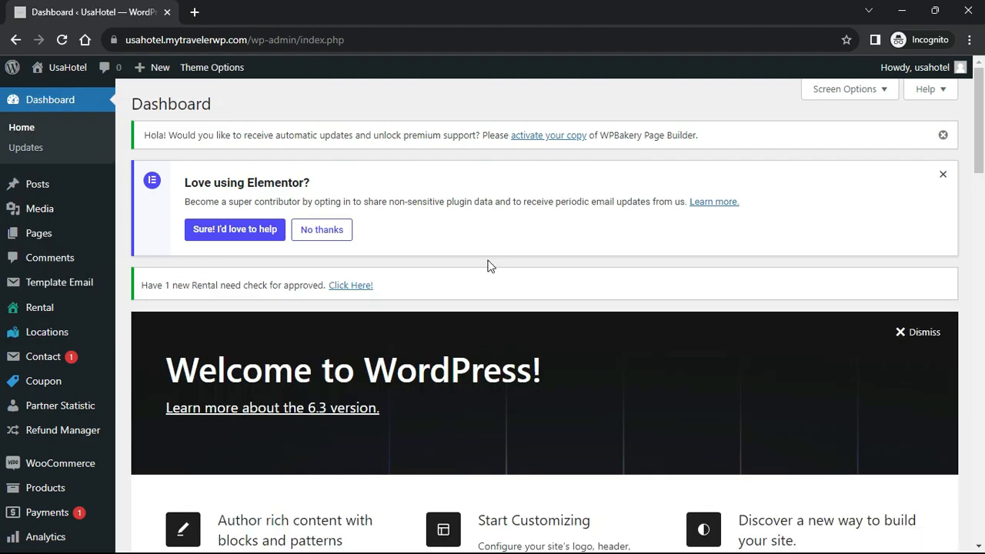
{"action": "left_click", "coordinate": [231, 71]}
{"action": "scroll", "coordinate": [537, 278], "scroll_direction": "down", "scroll_amount": 5}
{"action": "scroll", "coordinate": [537, 283], "scroll_direction": "down", "scroll_amount": 5}
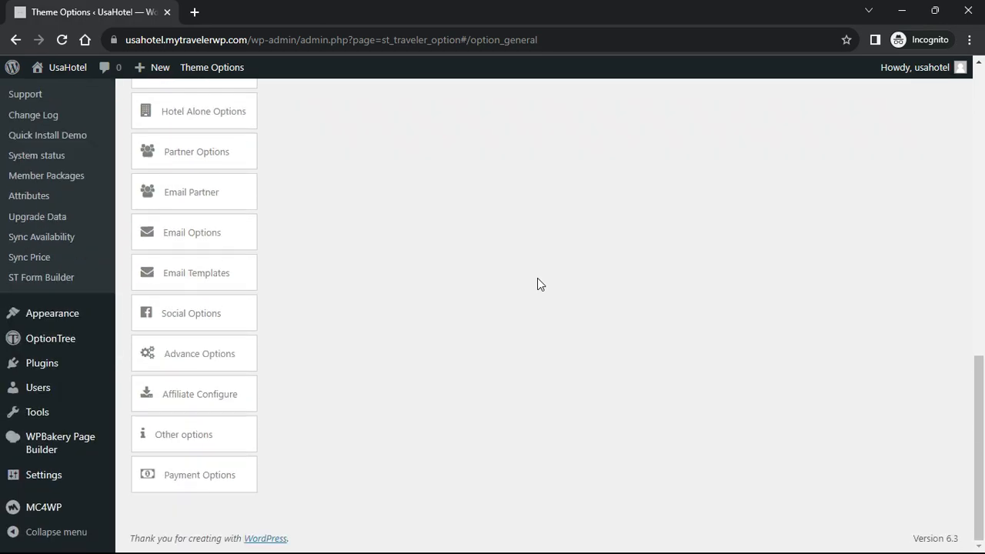
{"action": "left_click", "coordinate": [256, 430]}
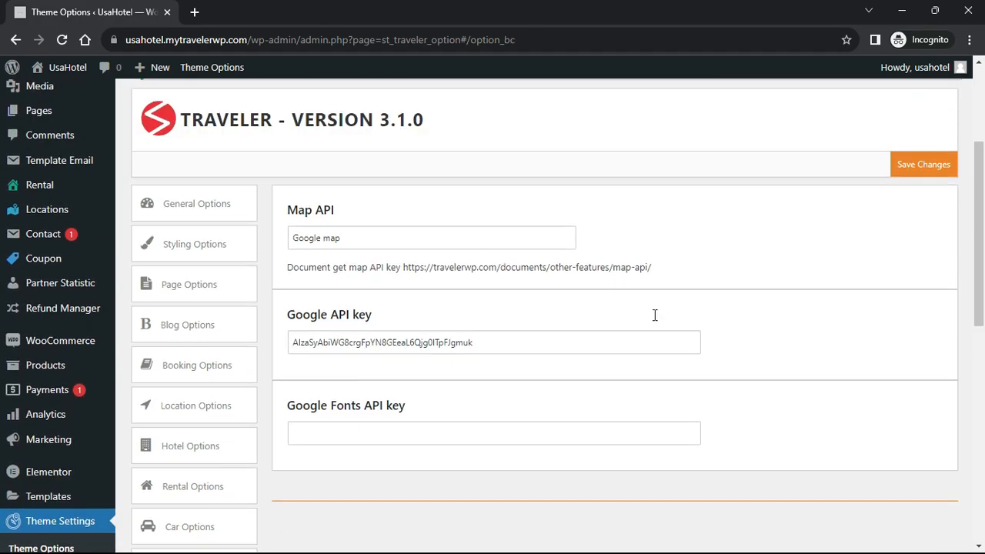
{"action": "left_click", "coordinate": [496, 245]}
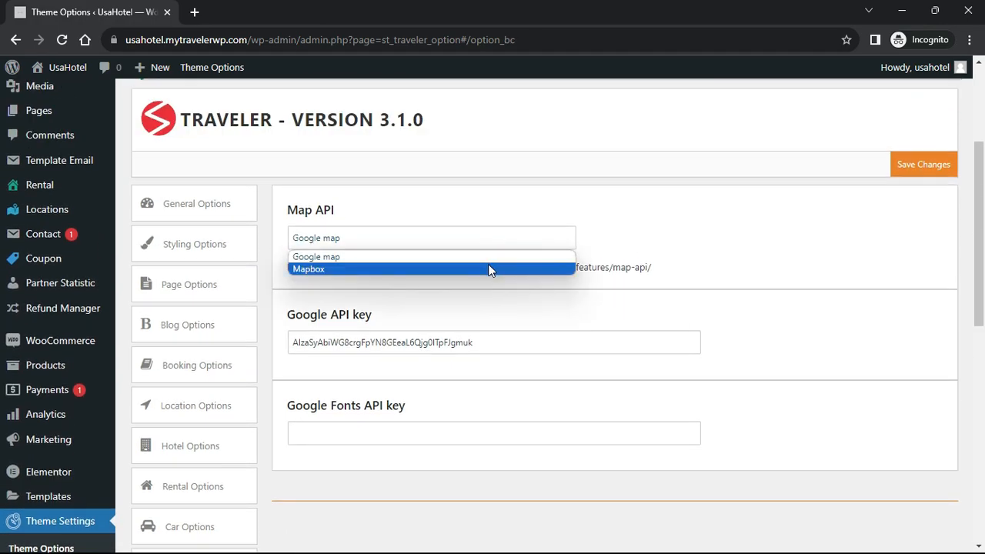
{"action": "left_click", "coordinate": [490, 270]}
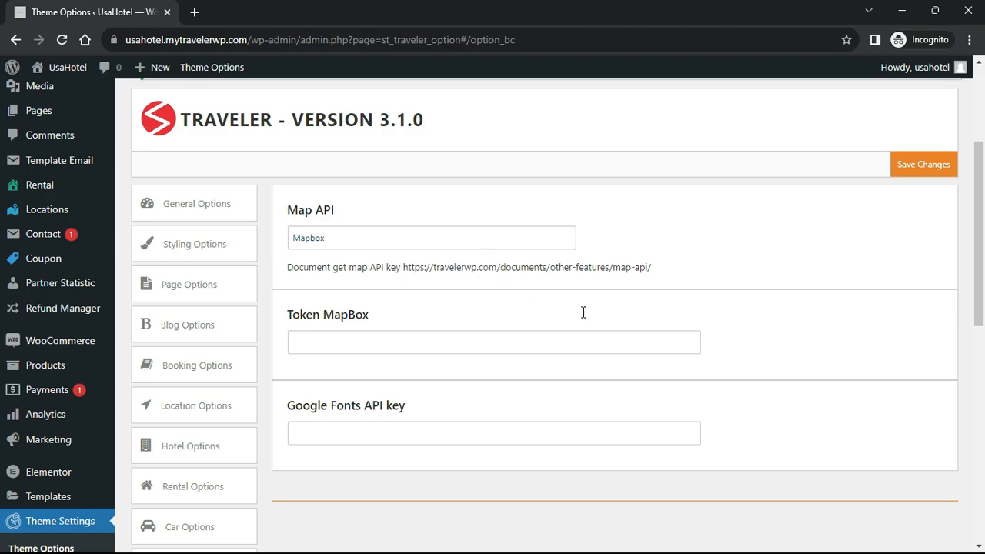
Switch to the Mapbox website, open the account page and copy the default public access token
{"action": "left_click", "coordinate": [257, 10]}
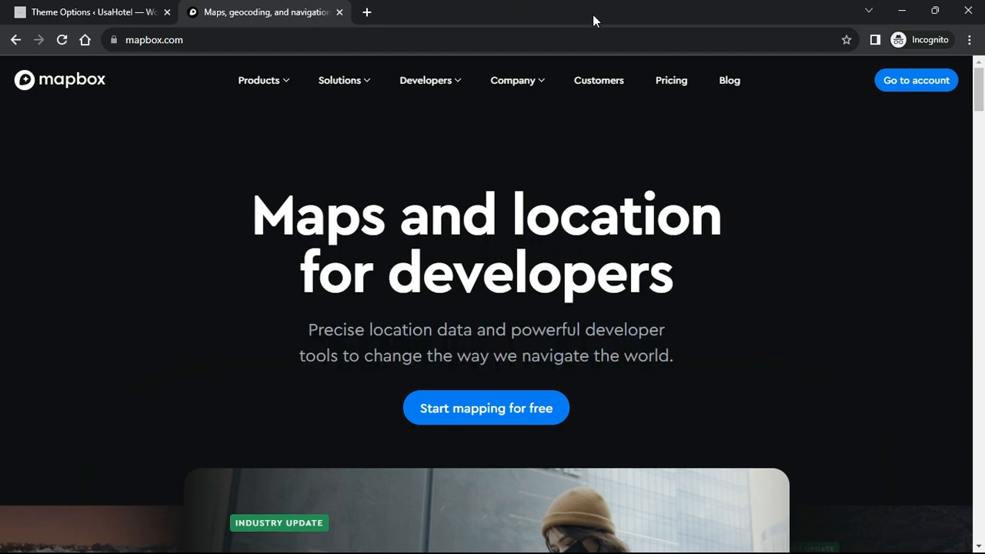
{"action": "left_click", "coordinate": [887, 83]}
{"action": "scroll", "coordinate": [775, 160], "scroll_direction": "down", "scroll_amount": 5}
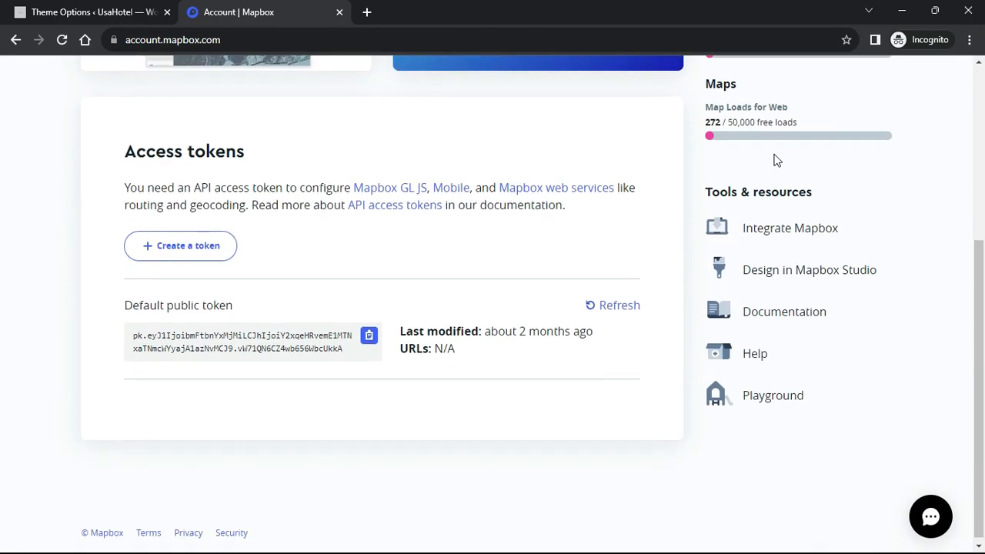
{"action": "left_click", "coordinate": [369, 338]}
Paste the access token into the theme's Token MapBox field and save the theme options
{"action": "left_click", "coordinate": [91, 12]}
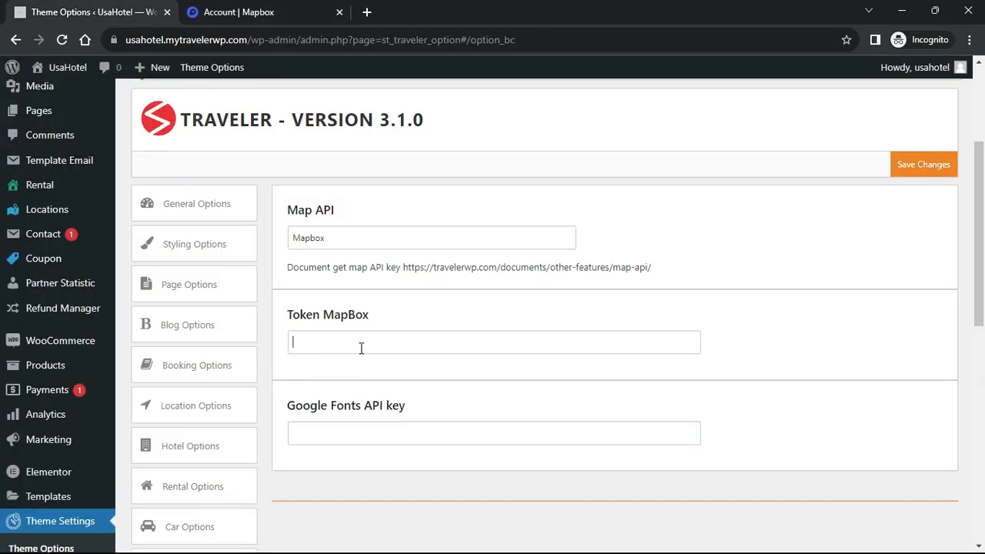
{"action": "key", "text": "ctrl+v"}
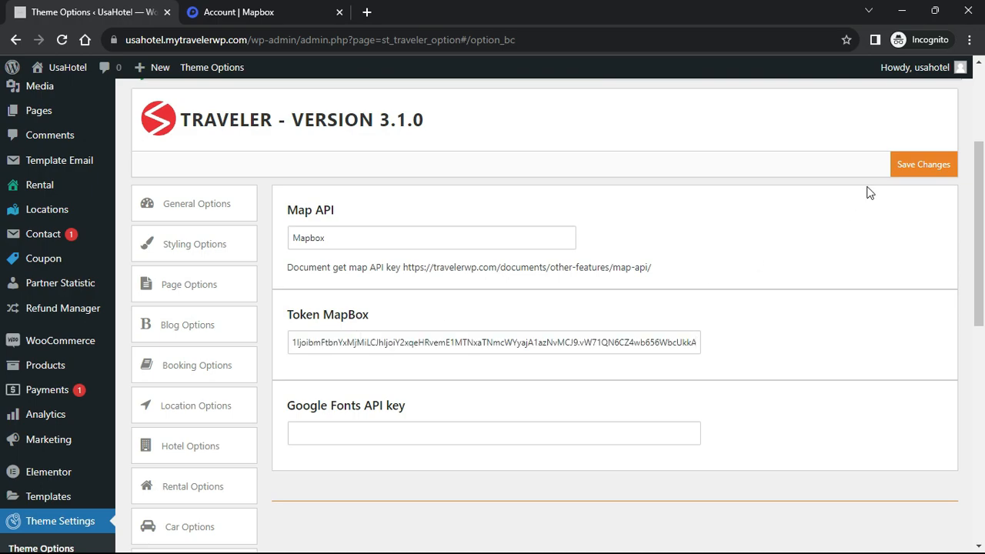
{"action": "left_click", "coordinate": [915, 168]}
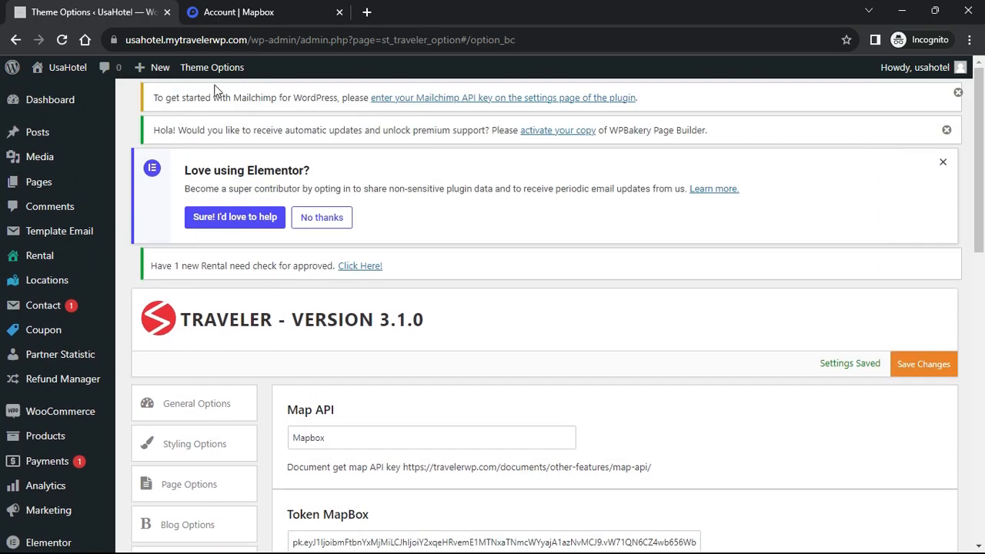
Create a new location titled Arizona and assign it the Elementor Full Width template
{"action": "left_click", "coordinate": [92, 98]}
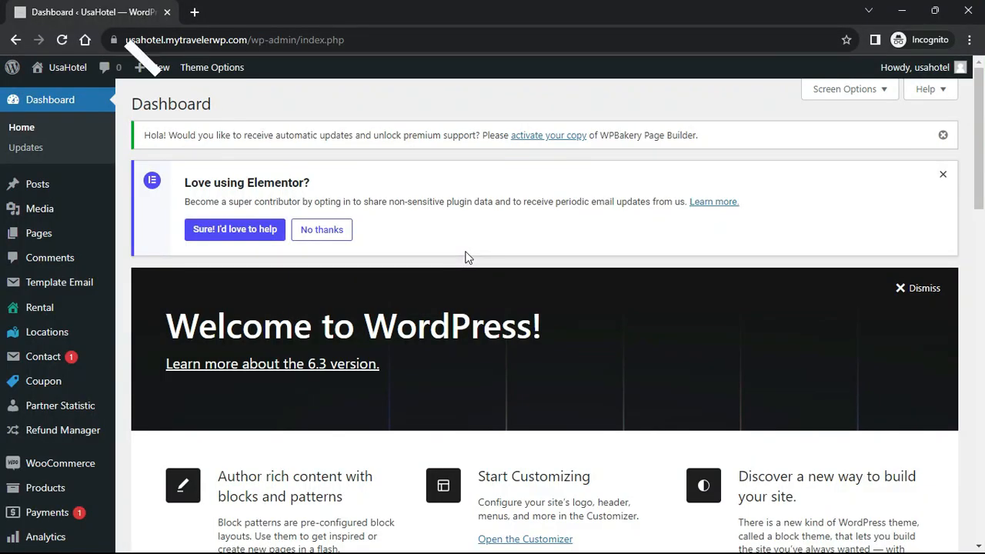
{"action": "mouse_move", "coordinate": [46, 334]}
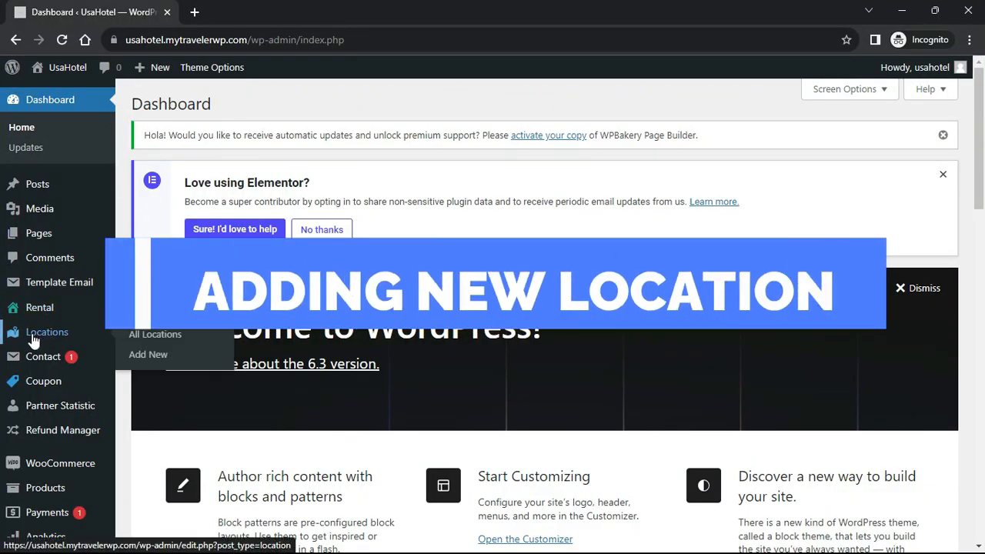
{"action": "left_click", "coordinate": [156, 358]}
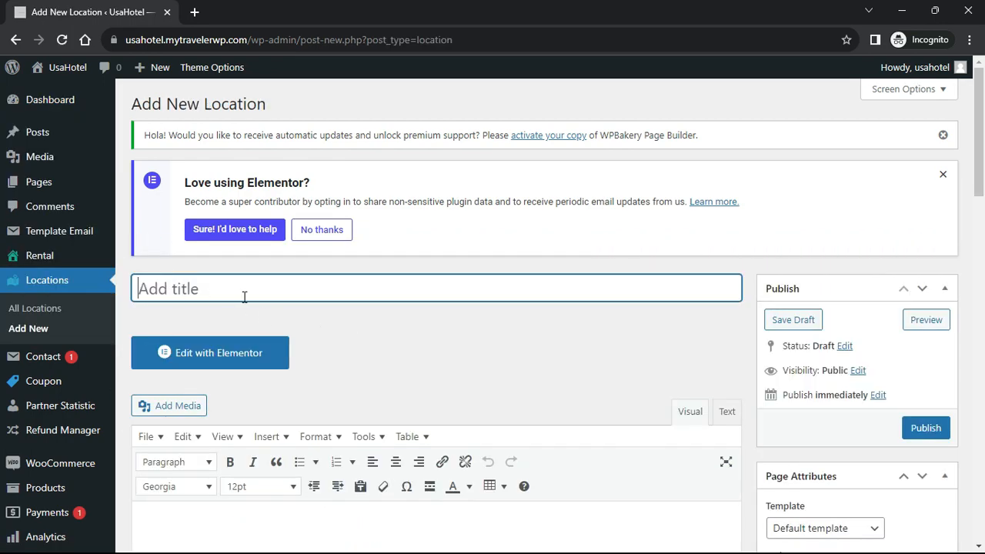
{"action": "type", "text": "Arizona"}
{"action": "scroll", "coordinate": [560, 353], "scroll_direction": "down", "scroll_amount": 4}
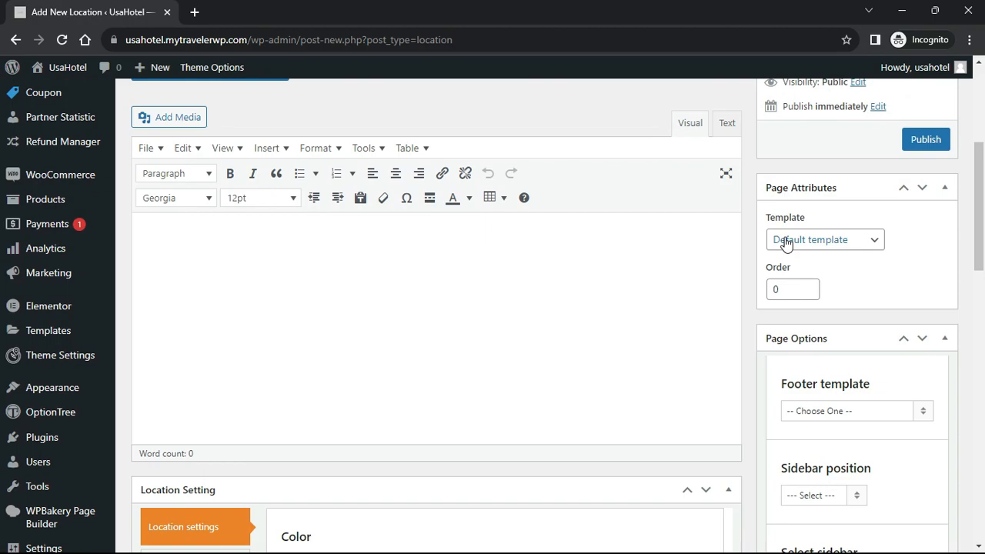
{"action": "left_click", "coordinate": [785, 243]}
{"action": "left_click", "coordinate": [802, 284]}
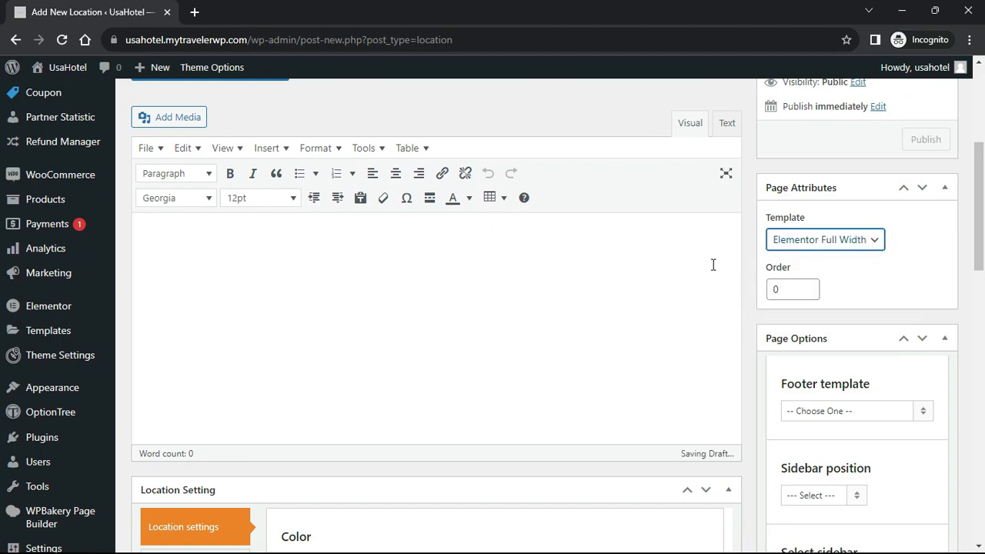
Set the Arizona location's country to United States and its zipcode to 85525
{"action": "scroll", "coordinate": [704, 262], "scroll_direction": "down", "scroll_amount": 5}
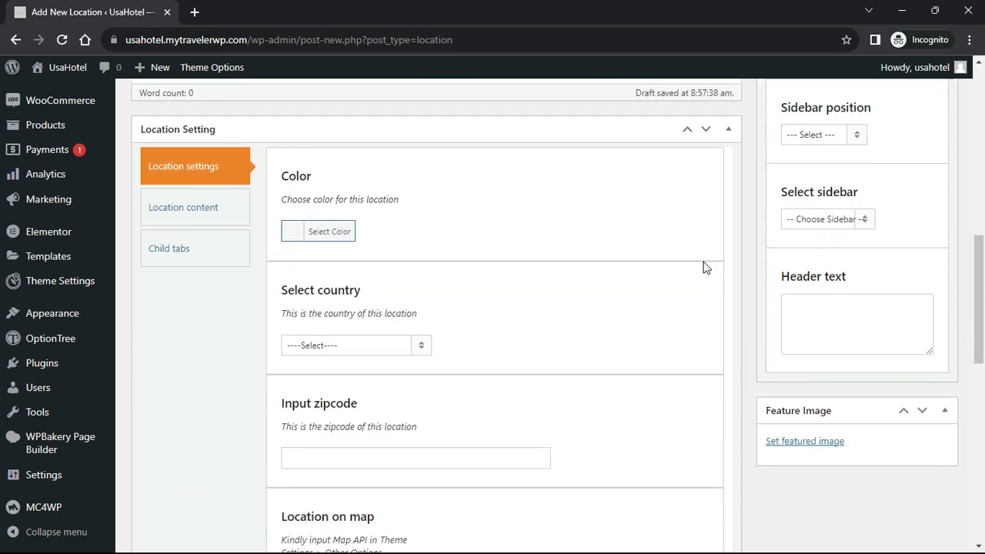
{"action": "scroll", "coordinate": [706, 268], "scroll_direction": "down", "scroll_amount": 1}
{"action": "left_click", "coordinate": [428, 278]}
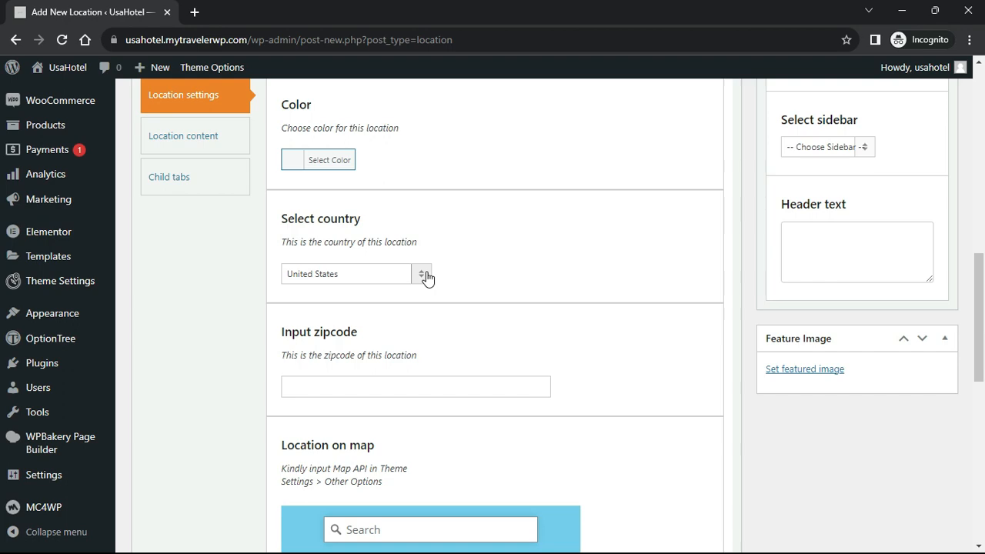
{"action": "left_click", "coordinate": [419, 385]}
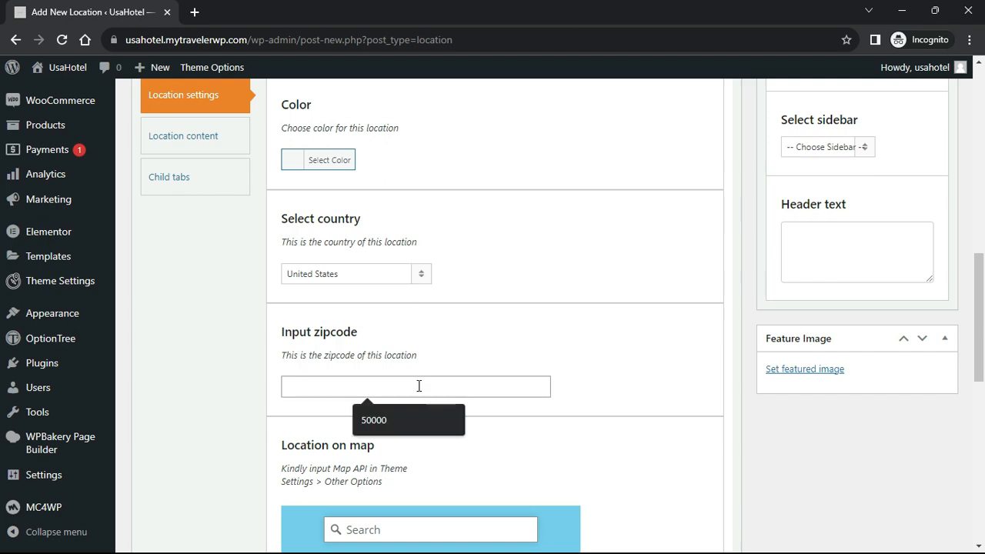
{"action": "type", "text": "85525"}
Place the location on the map by searching for Arizona, and set the map zoom level to 15
{"action": "scroll", "coordinate": [426, 381], "scroll_direction": "down", "scroll_amount": 3}
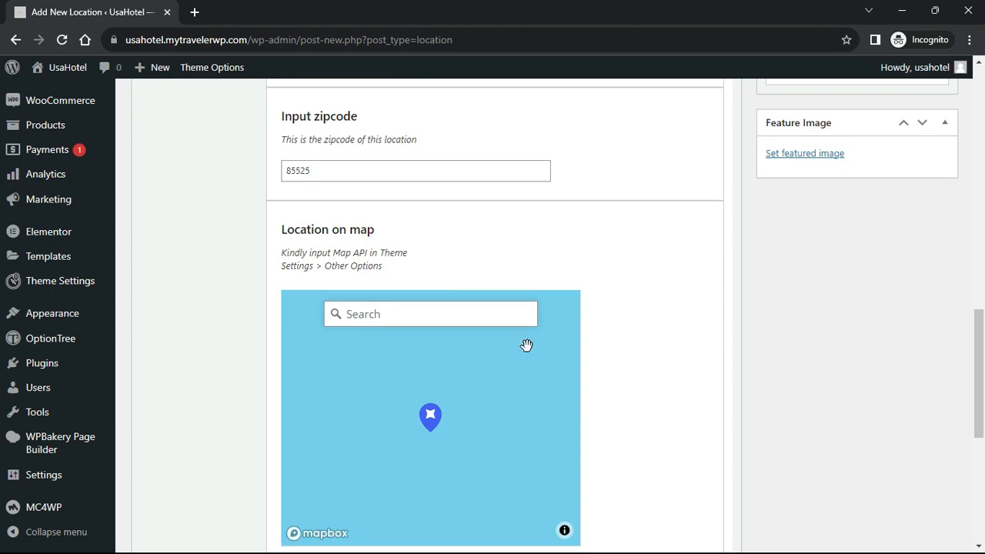
{"action": "scroll", "coordinate": [471, 312], "scroll_direction": "down", "scroll_amount": 1}
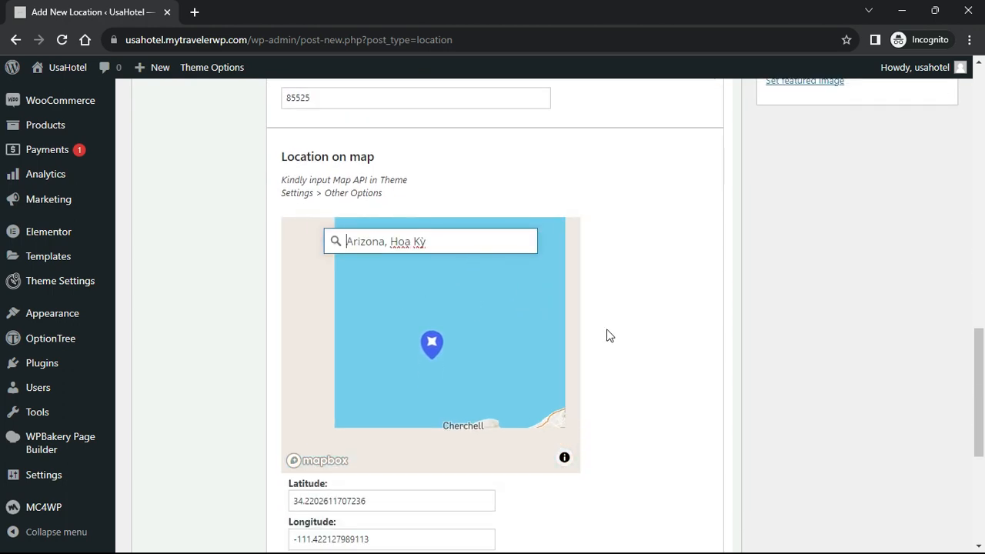
{"action": "scroll", "coordinate": [597, 344], "scroll_direction": "down", "scroll_amount": 1}
{"action": "left_click", "coordinate": [347, 496]}
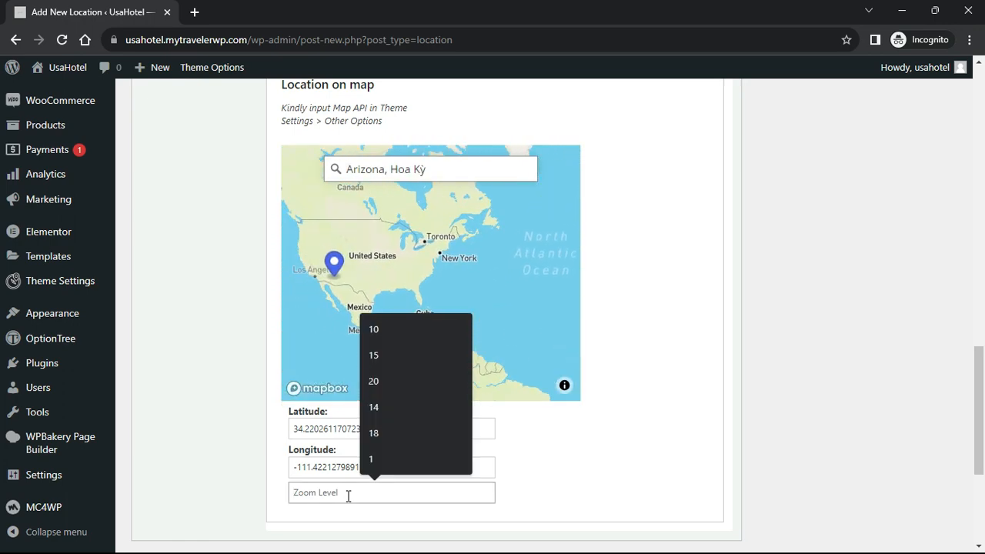
{"action": "type", "text": "15"}
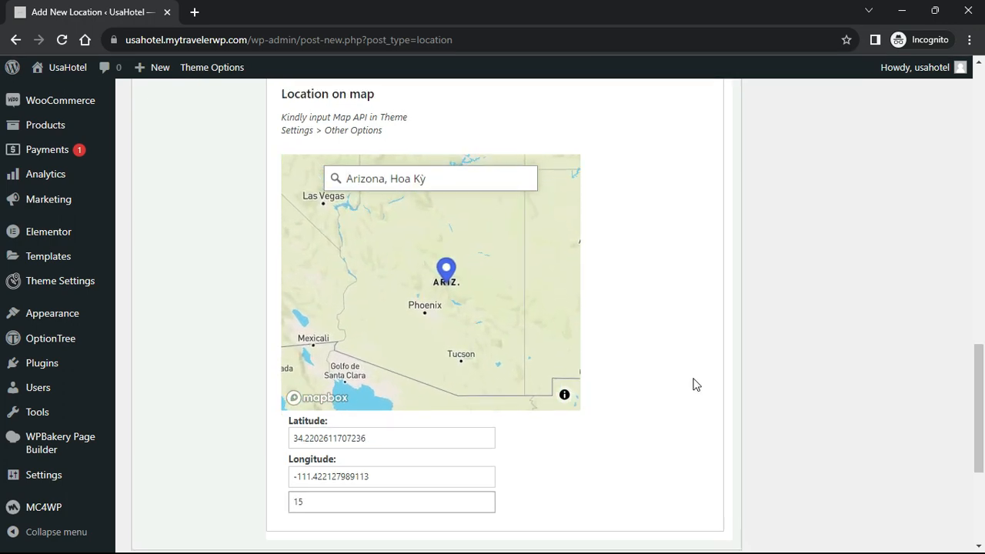
Set the red desert landscape photo as the Arizona location's featured image and publish the location
{"action": "scroll", "coordinate": [695, 385], "scroll_direction": "up", "scroll_amount": 6}
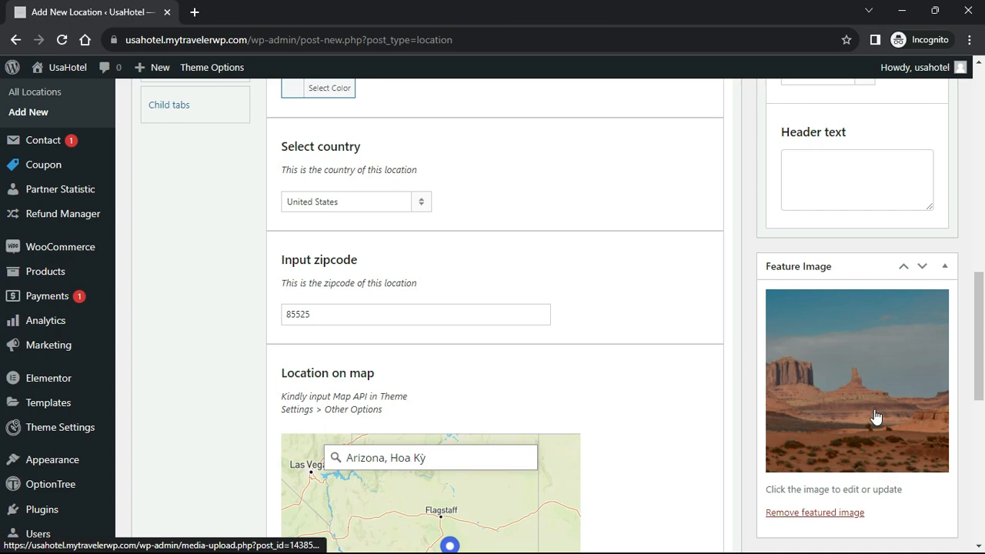
{"action": "scroll", "coordinate": [874, 411], "scroll_direction": "down", "scroll_amount": 1}
{"action": "scroll", "coordinate": [872, 400], "scroll_direction": "up", "scroll_amount": 7}
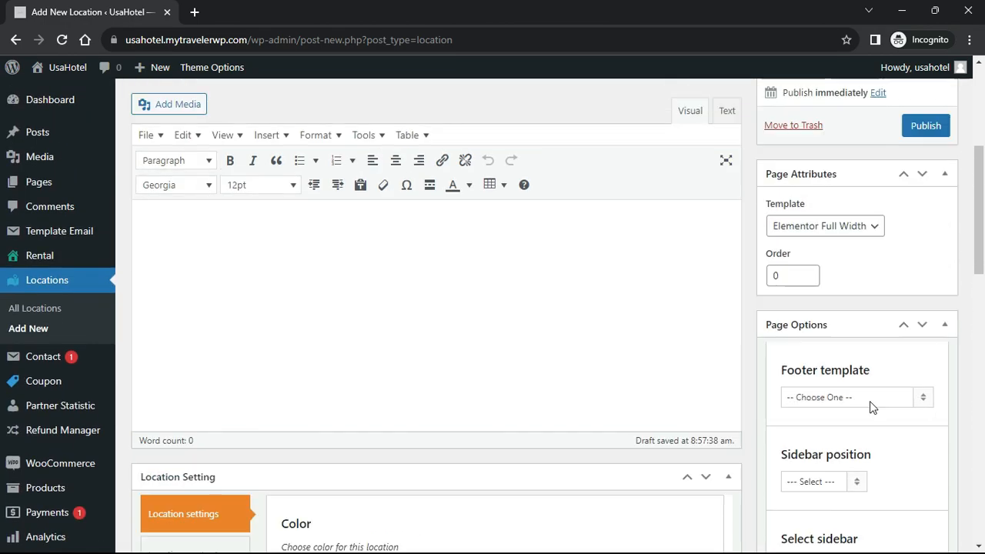
{"action": "scroll", "coordinate": [869, 401], "scroll_direction": "up", "scroll_amount": 3}
{"action": "left_click", "coordinate": [928, 359]}
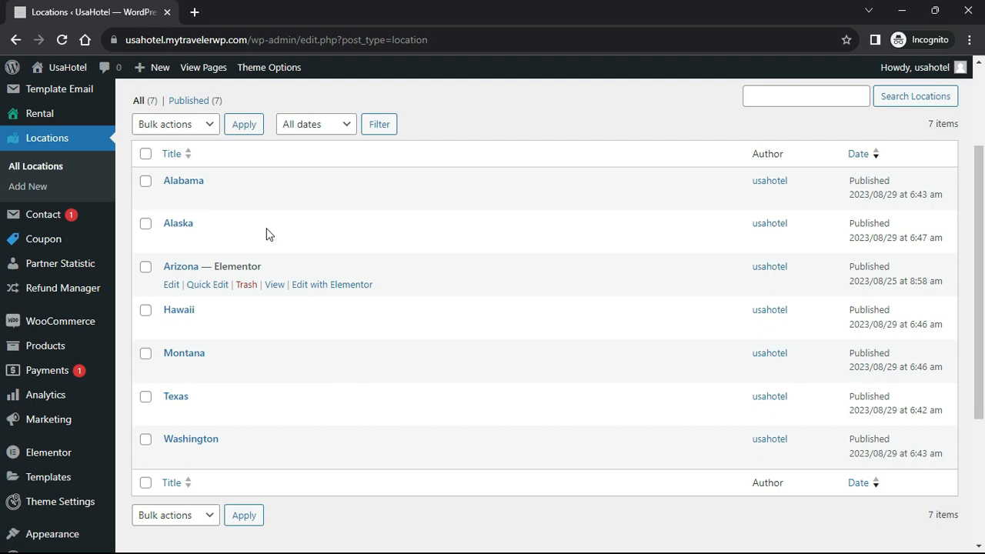
Create a new rental titled "Peaceful Escape, Backyard Hiking, Red Rock Views" and paste in its full property description
{"action": "mouse_move", "coordinate": [38, 115]}
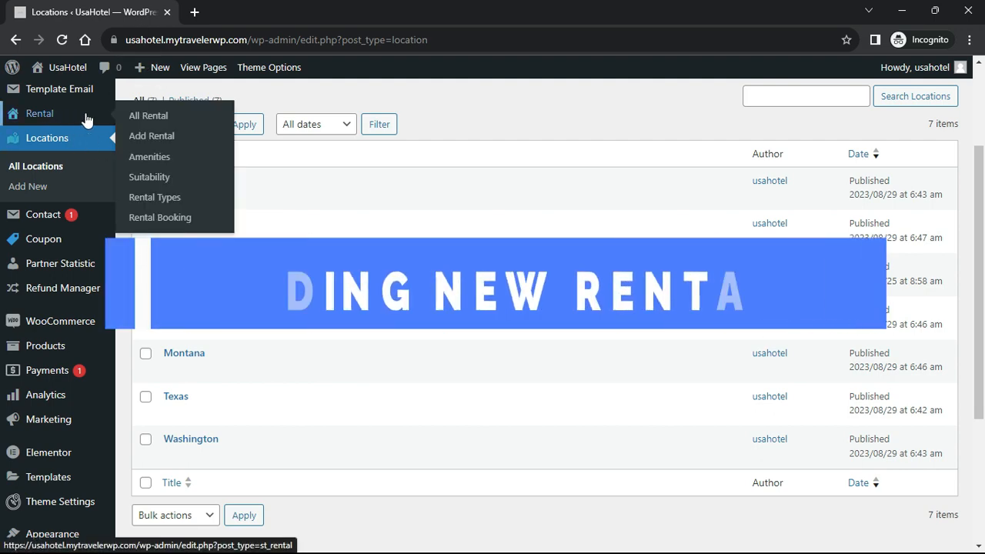
{"action": "left_click", "coordinate": [157, 136]}
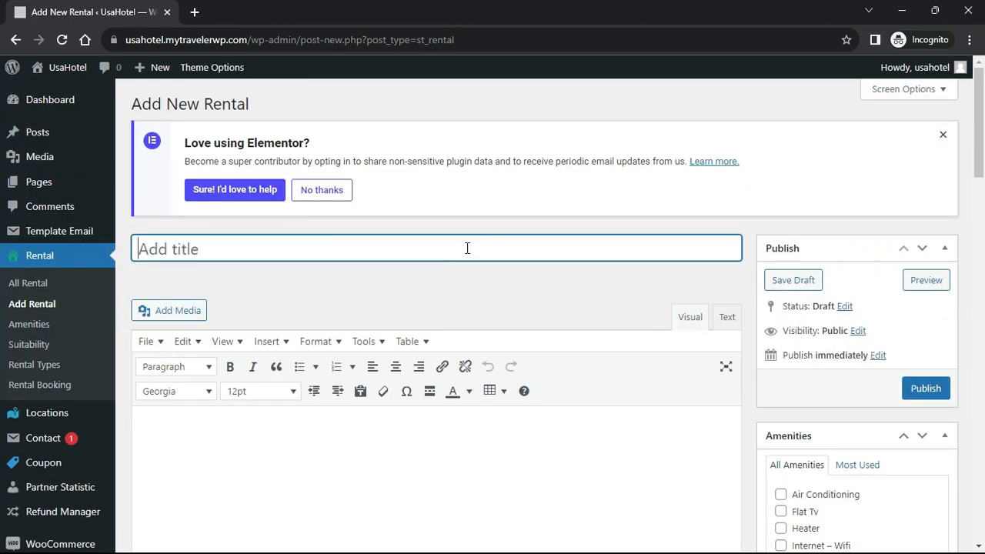
{"action": "key", "text": "ctrl+v"}
{"action": "scroll", "coordinate": [496, 249], "scroll_direction": "down", "scroll_amount": 1}
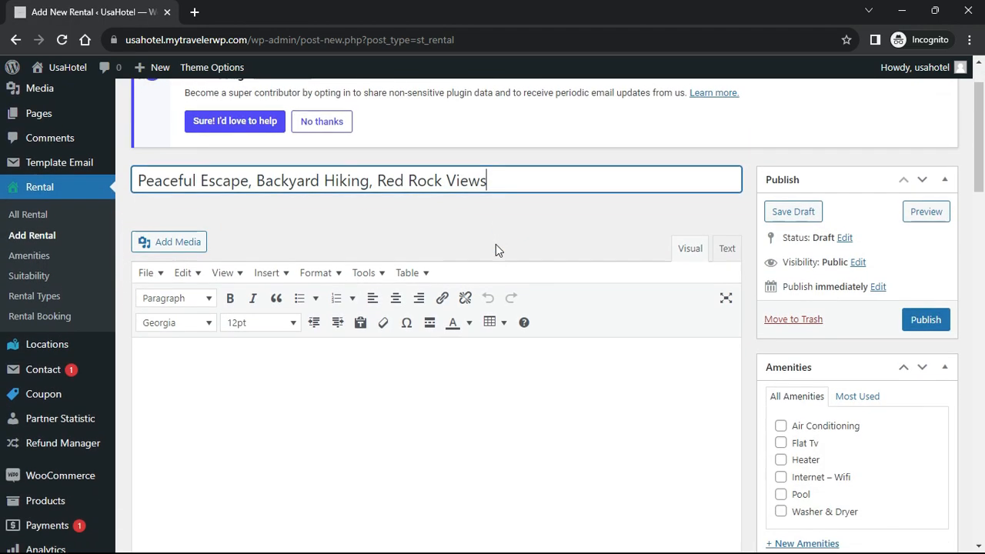
{"action": "left_click", "coordinate": [434, 363]}
{"action": "key", "text": "ctrl+v"}
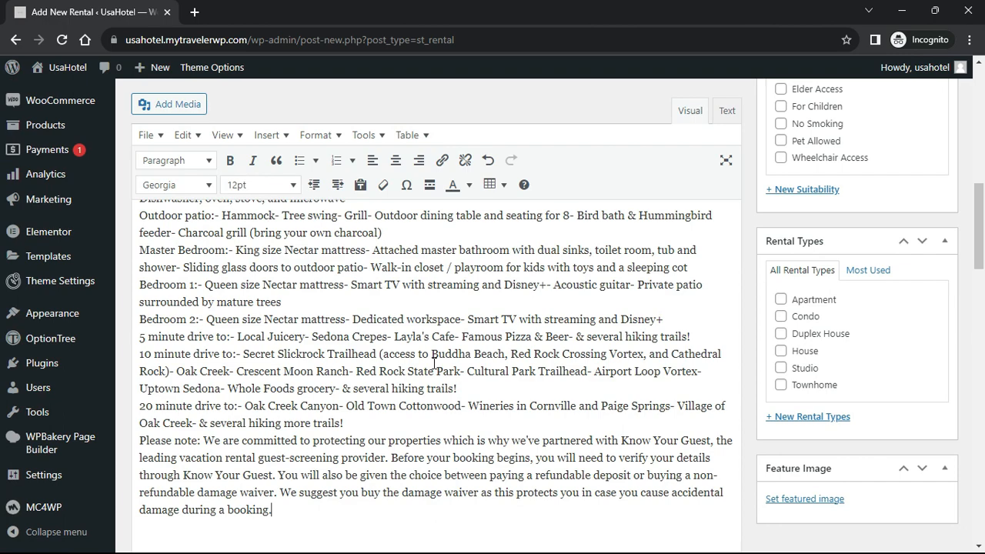
Assign the rental to the Arizona location and paste its street address into the real rental address field
{"action": "scroll", "coordinate": [433, 363], "scroll_direction": "down", "scroll_amount": 5}
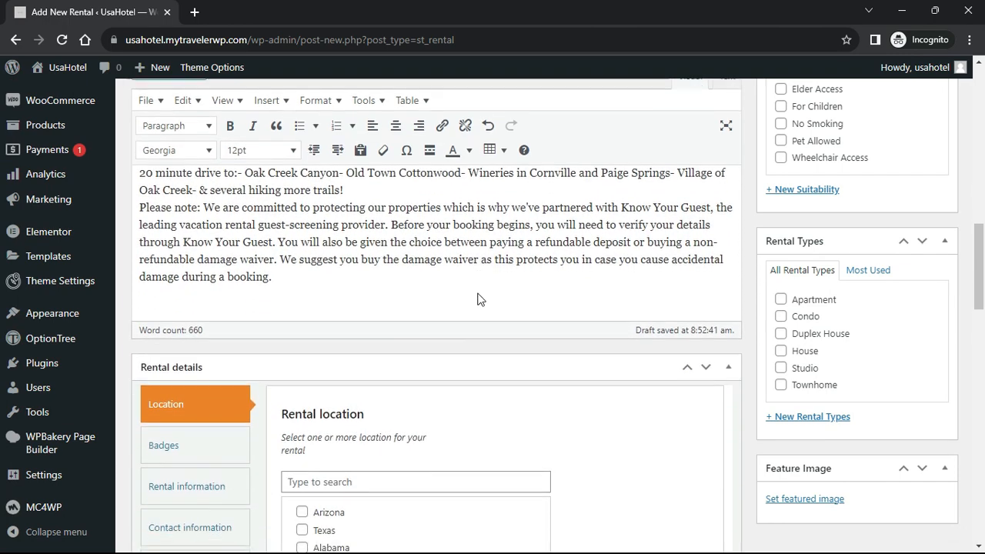
{"action": "scroll", "coordinate": [477, 299], "scroll_direction": "down", "scroll_amount": 2}
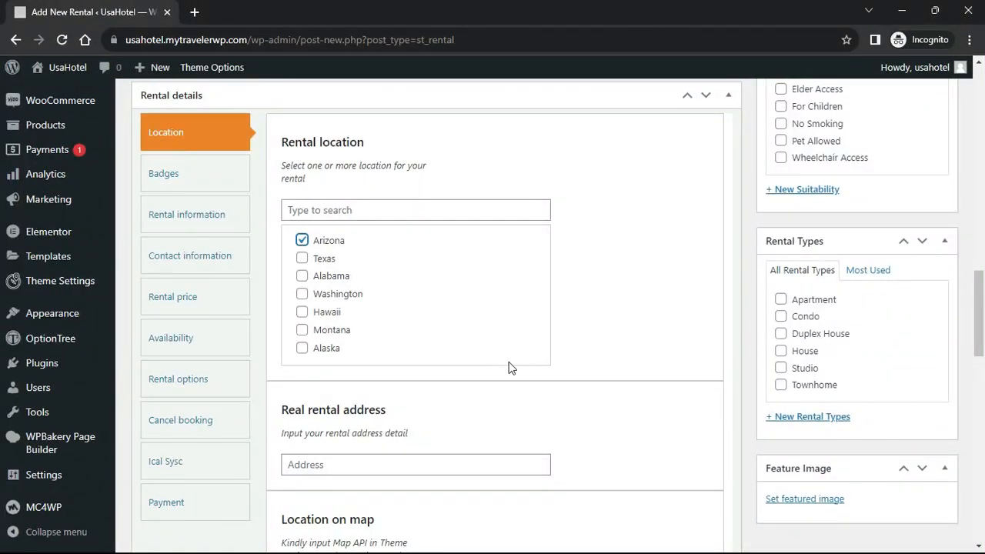
{"action": "scroll", "coordinate": [507, 367], "scroll_direction": "down", "scroll_amount": 2}
{"action": "left_click", "coordinate": [492, 320]}
{"action": "key", "text": "ctrl+v"}
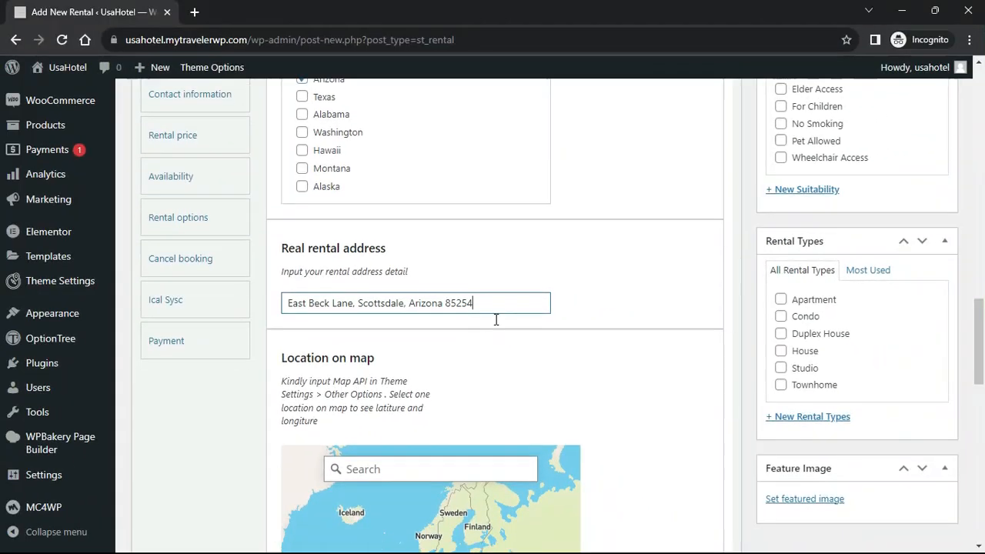
Copy the rental address into the map search and pick the matching result to position the rental's marker
{"action": "scroll", "coordinate": [499, 347], "scroll_direction": "down", "scroll_amount": 2}
{"action": "left_click_drag", "start_coordinate": [504, 170], "coordinate": [261, 178]}
{"action": "key", "text": "ctrl+c"}
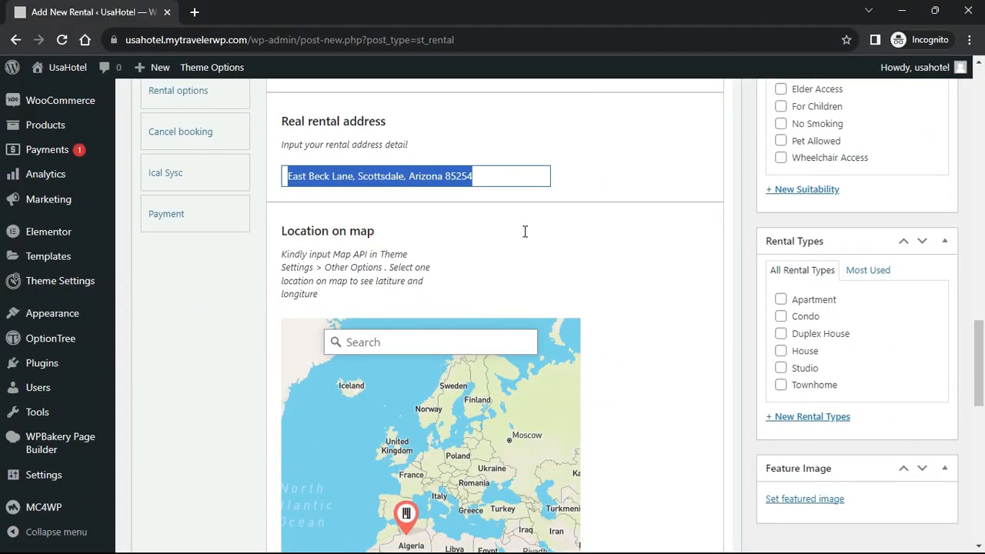
{"action": "scroll", "coordinate": [584, 253], "scroll_direction": "down", "scroll_amount": 1}
{"action": "left_click", "coordinate": [472, 269]}
{"action": "key", "text": "ctrl+v"}
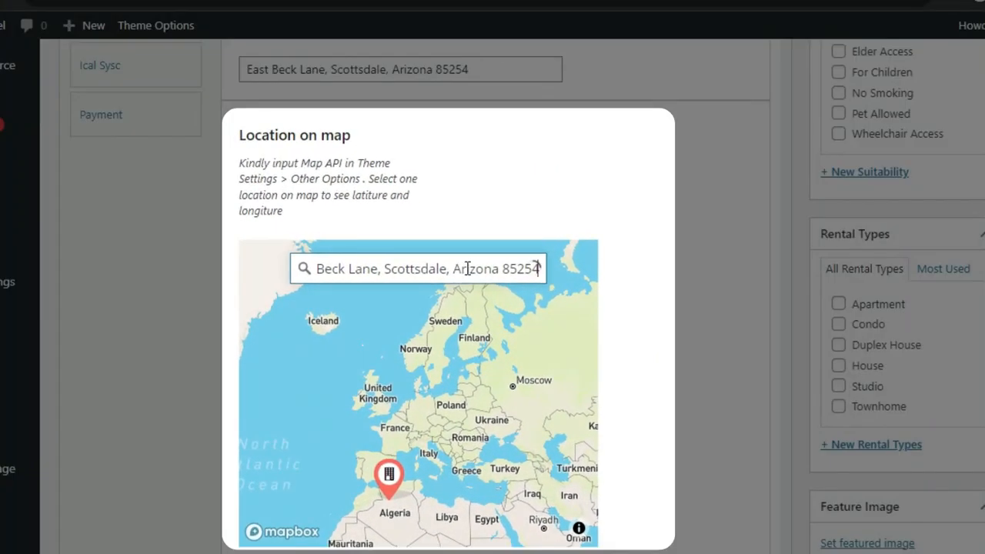
{"action": "left_click", "coordinate": [439, 319]}
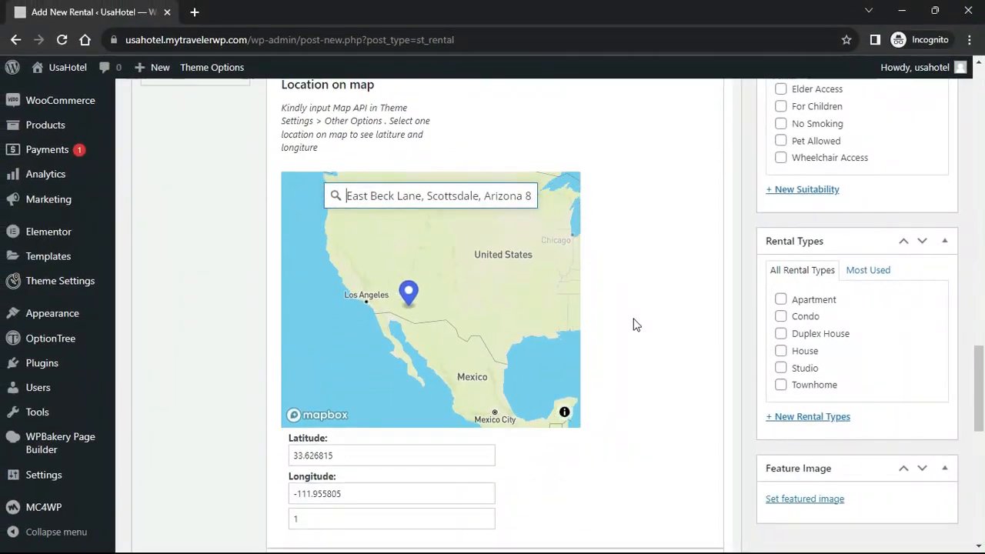
Add a new entry under the rental's Properties near by and title it Pizza
{"action": "scroll", "coordinate": [638, 324], "scroll_direction": "down", "scroll_amount": 2}
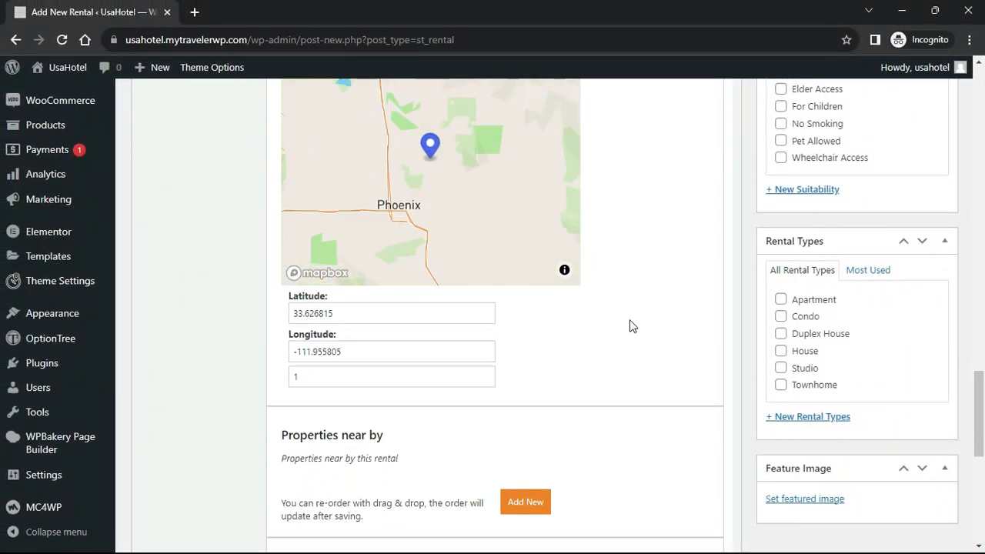
{"action": "scroll", "coordinate": [362, 377], "scroll_direction": "down", "scroll_amount": 3}
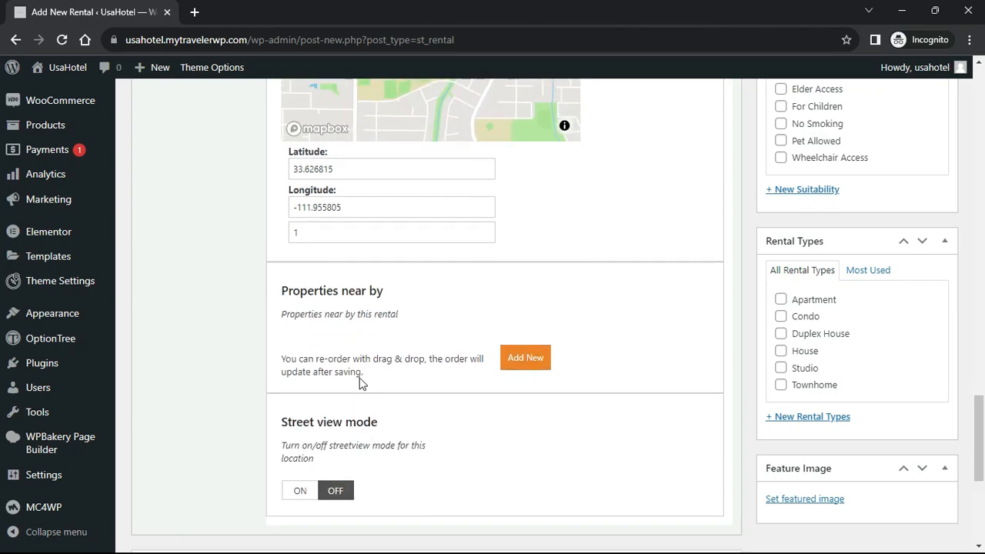
{"action": "scroll", "coordinate": [363, 377], "scroll_direction": "down", "scroll_amount": 1}
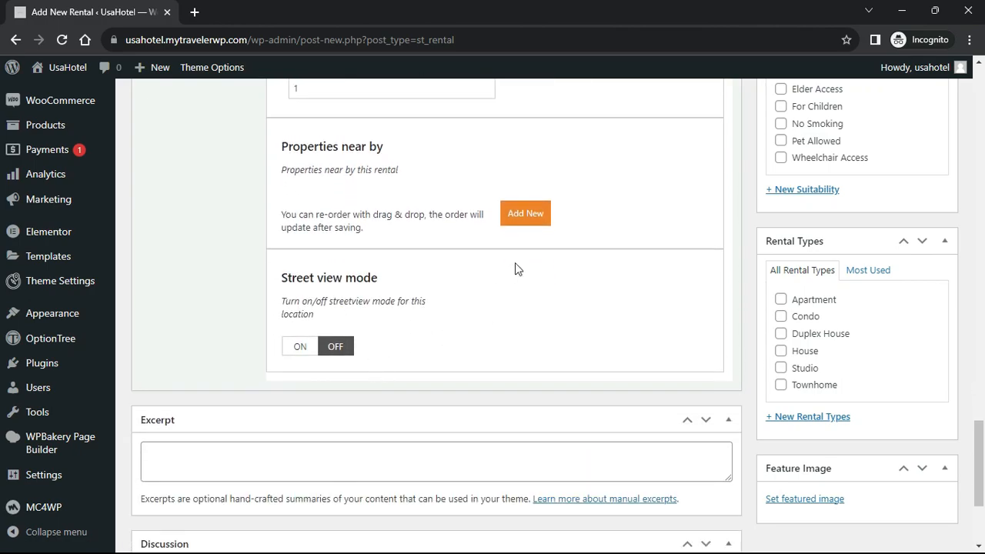
{"action": "left_click", "coordinate": [526, 213]}
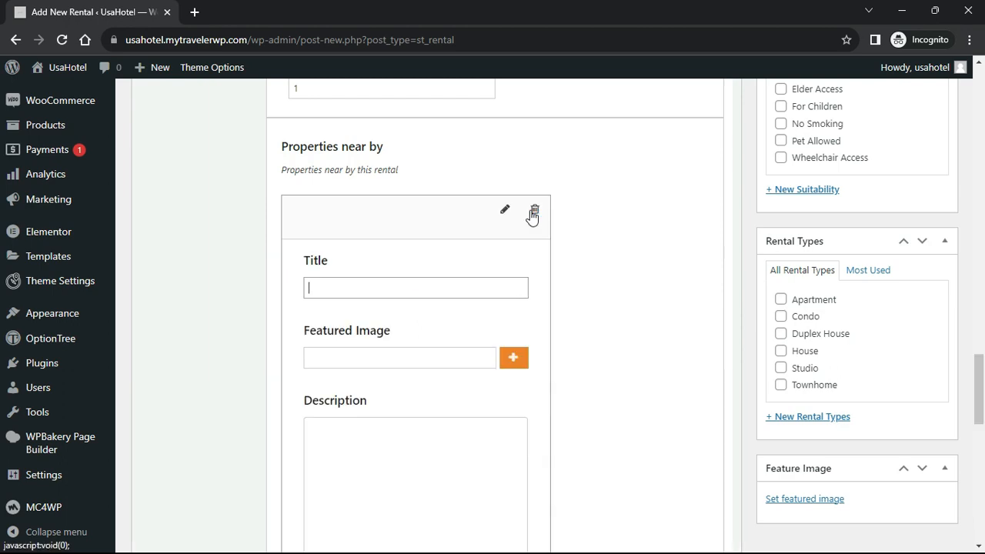
{"action": "scroll", "coordinate": [488, 289], "scroll_direction": "down", "scroll_amount": 1}
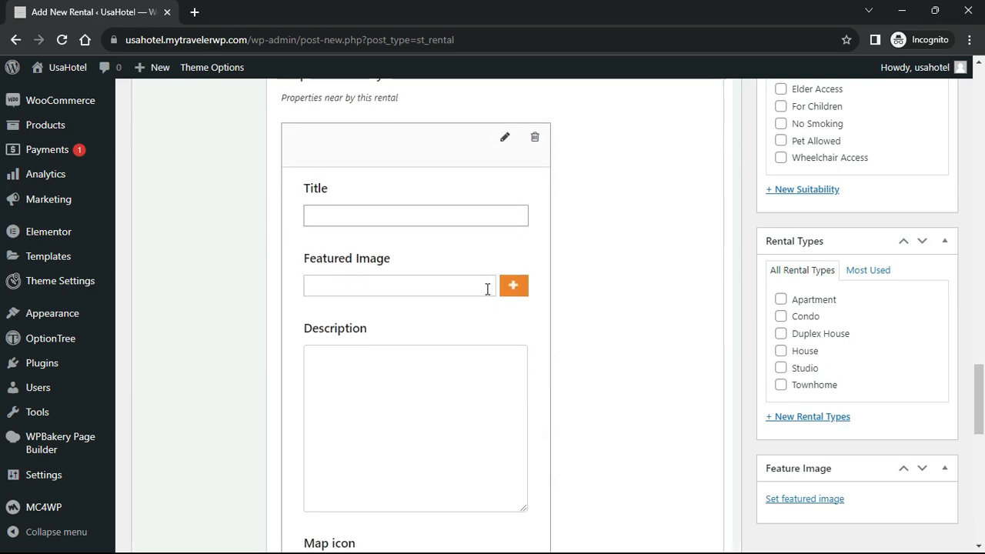
{"action": "left_click", "coordinate": [427, 218]}
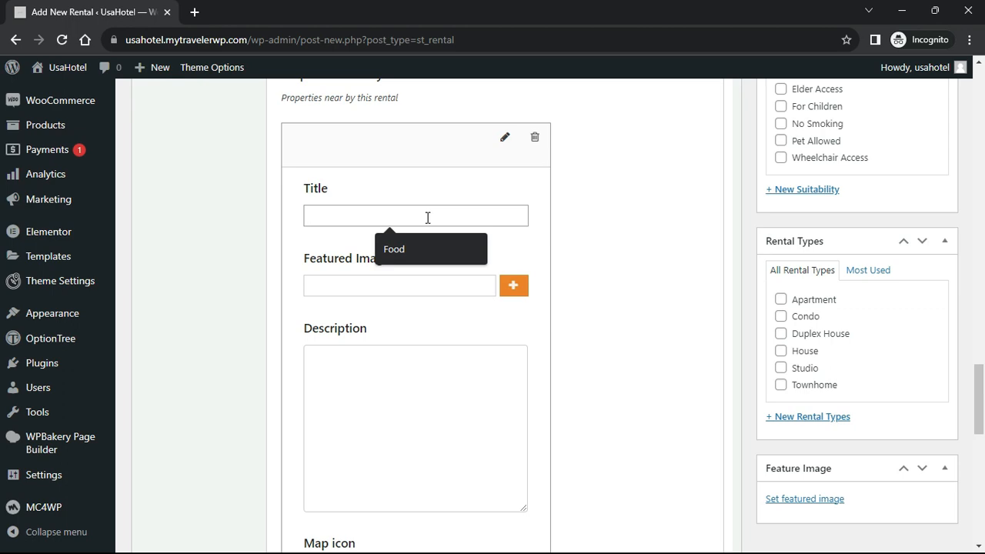
{"action": "type", "text": "Pizz"}
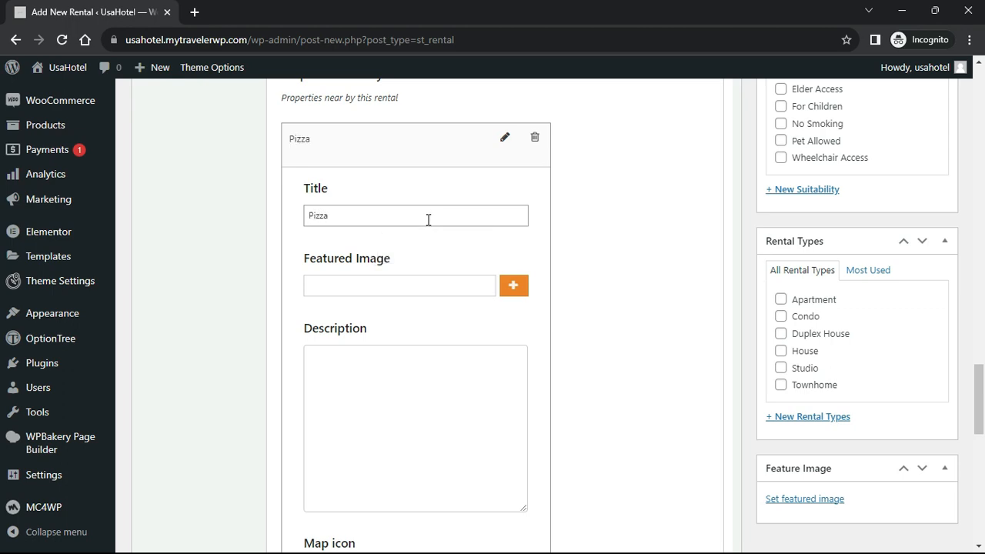
{"action": "type", "text": "a"}
Describe the nearby Pizza property as "Hot and fresh pizza, wings, pasta and more!" and set the Pizza Hut logo as its featured image
{"action": "scroll", "coordinate": [439, 265], "scroll_direction": "down", "scroll_amount": 1}
{"action": "left_click", "coordinate": [387, 287]}
{"action": "type", "text": "Hot and fresh pizza, wings, pasta and more!"}
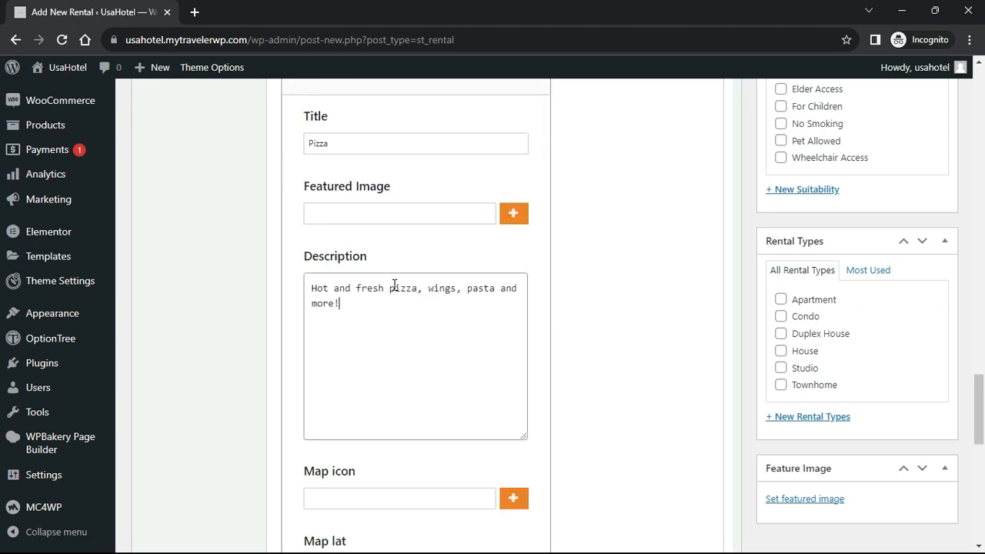
{"action": "left_click", "coordinate": [509, 218]}
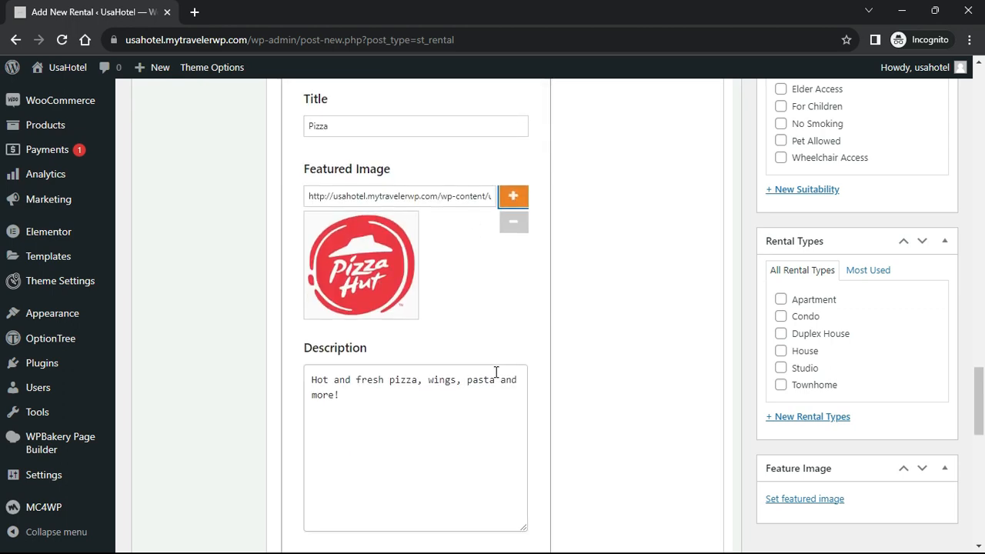
{"action": "scroll", "coordinate": [496, 372], "scroll_direction": "down", "scroll_amount": 4}
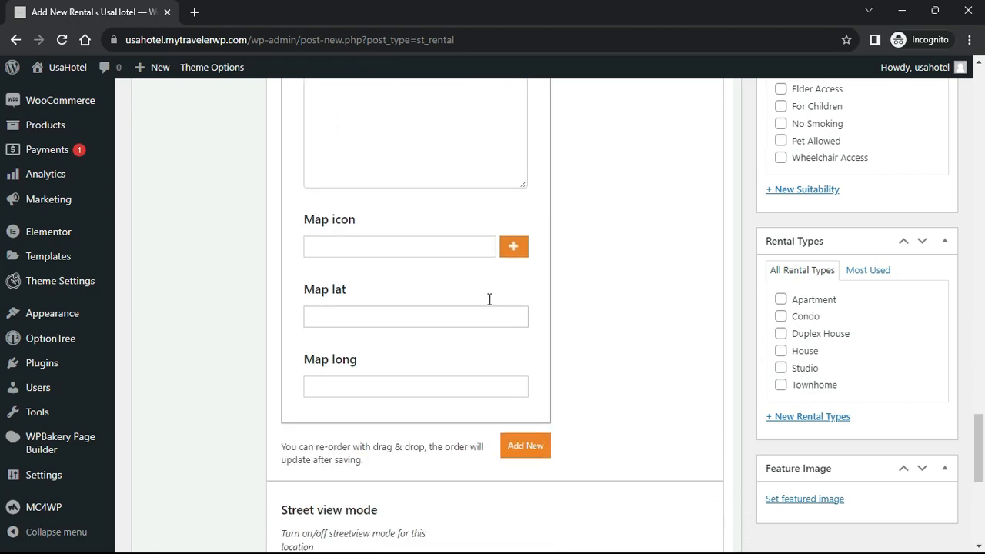
Give the nearby Pizza property the Pizza Hut logo as map icon, latitude 33.627586 and longitude -111.942289
{"action": "left_click", "coordinate": [513, 247]}
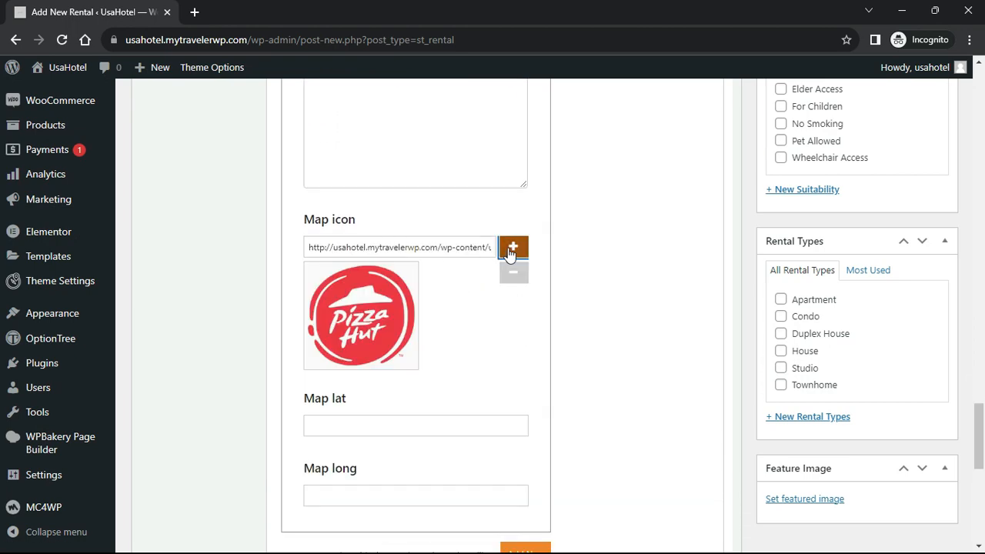
{"action": "scroll", "coordinate": [484, 279], "scroll_direction": "down", "scroll_amount": 1}
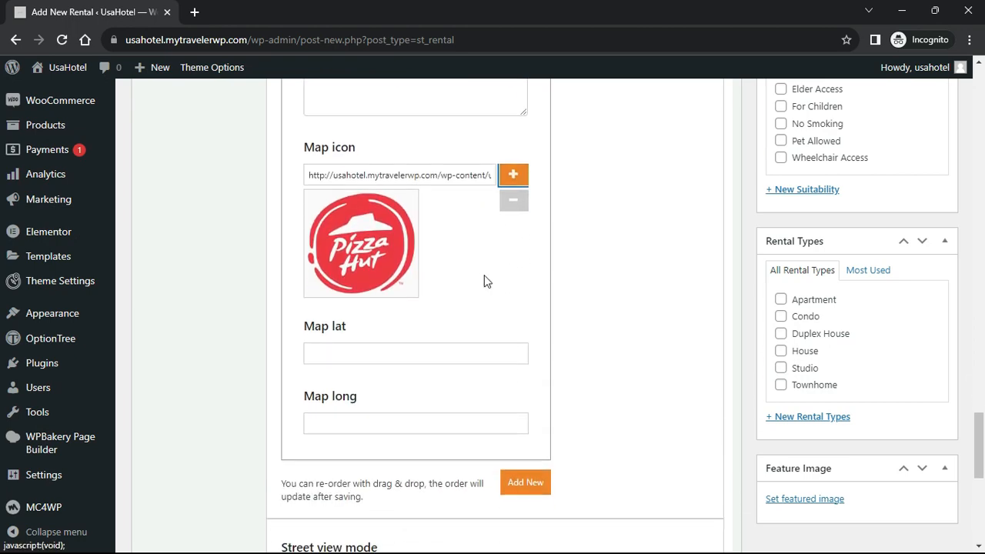
{"action": "left_click", "coordinate": [409, 352]}
{"action": "type", "text": "33.627586"}
{"action": "left_click", "coordinate": [395, 419]}
{"action": "type", "text": "-111.942289"}
{"action": "scroll", "coordinate": [603, 376], "scroll_direction": "down", "scroll_amount": 3}
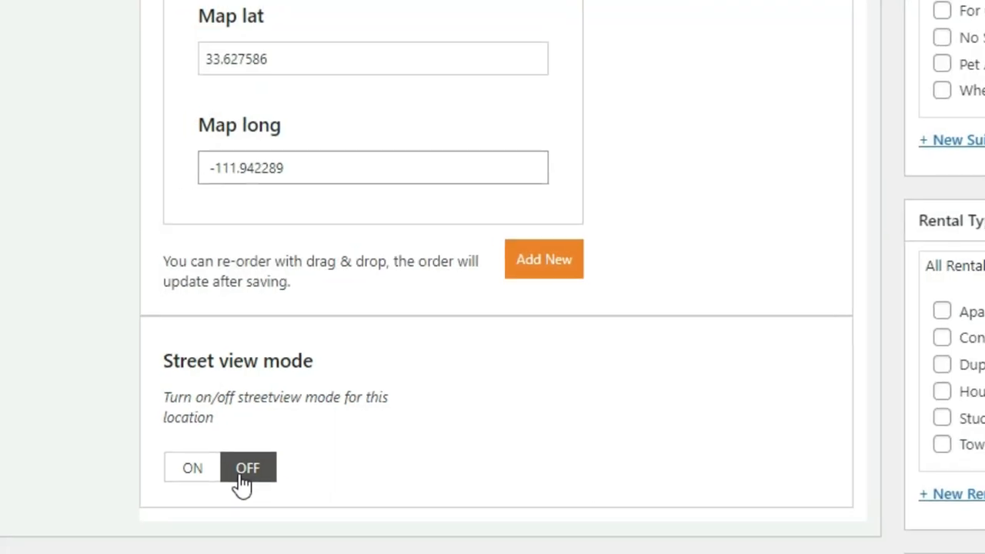
Add a new badge in the rental's Badges settings and title it "Secure Payment"
{"action": "scroll", "coordinate": [704, 404], "scroll_direction": "up", "scroll_amount": 15}
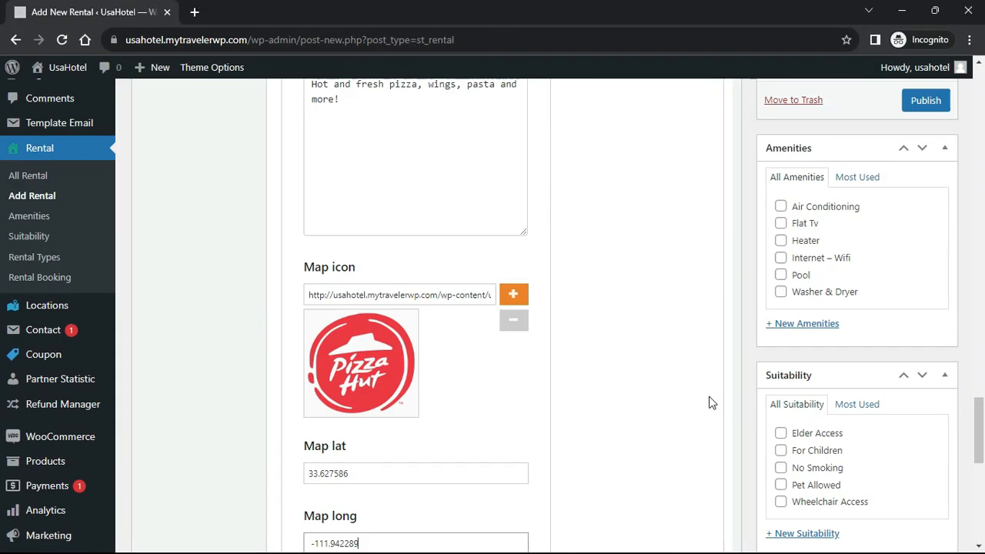
{"action": "scroll", "coordinate": [703, 406], "scroll_direction": "up", "scroll_amount": 8}
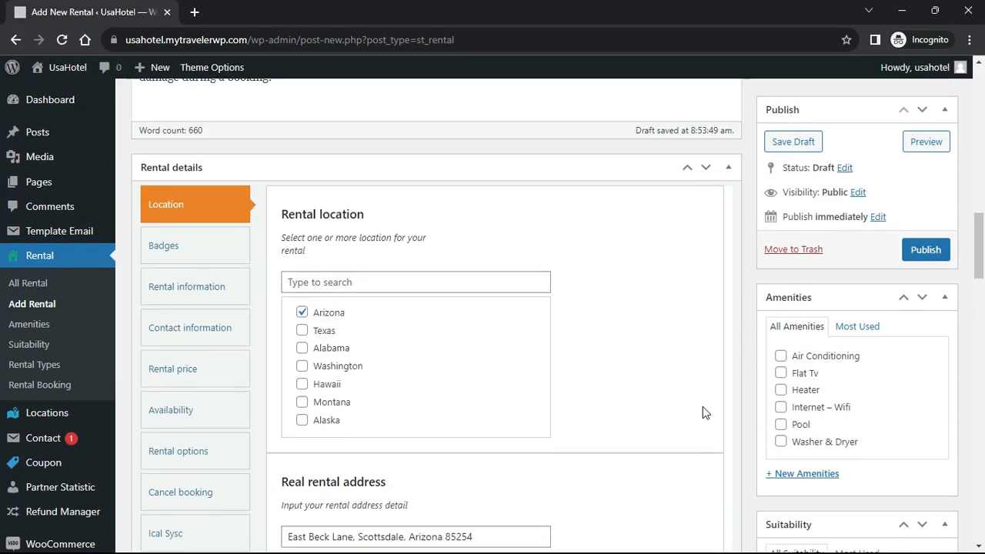
{"action": "left_click", "coordinate": [192, 328]}
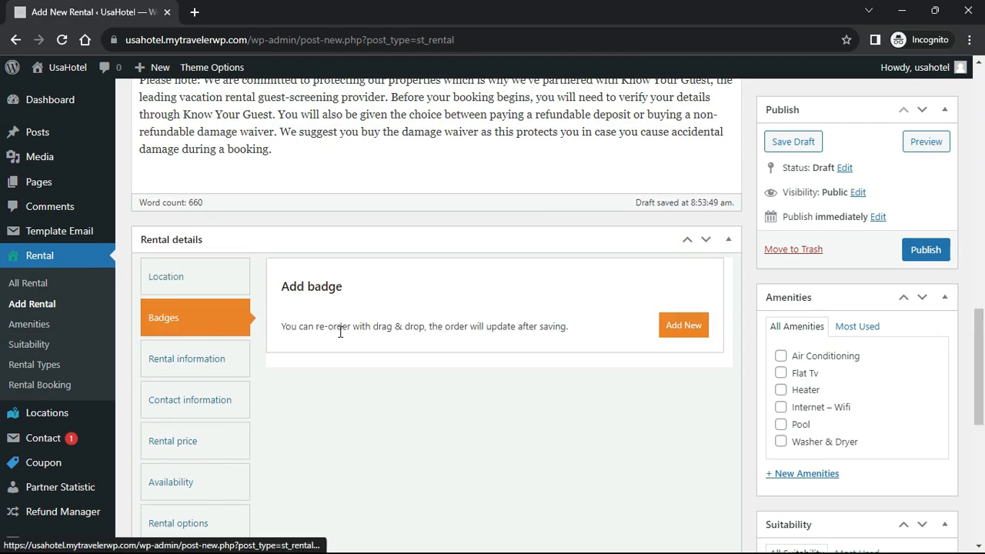
{"action": "scroll", "coordinate": [492, 350], "scroll_direction": "down", "scroll_amount": 1}
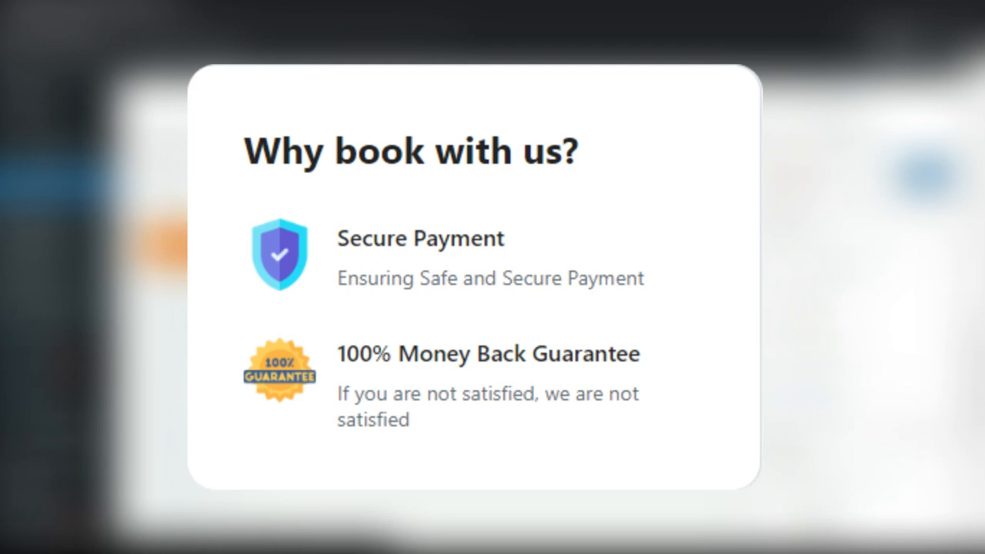
{"action": "scroll", "coordinate": [674, 255], "scroll_direction": "down", "scroll_amount": 1}
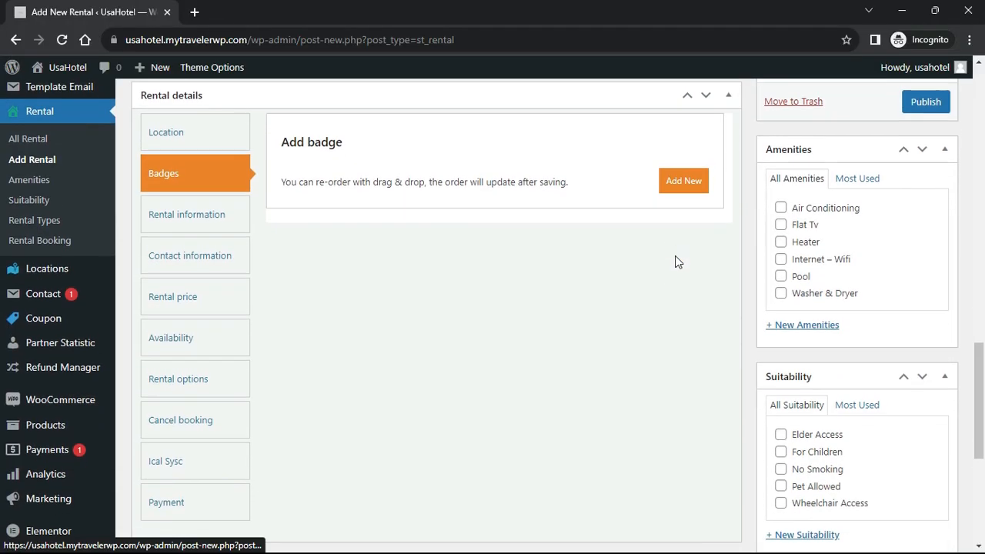
{"action": "left_click", "coordinate": [688, 185]}
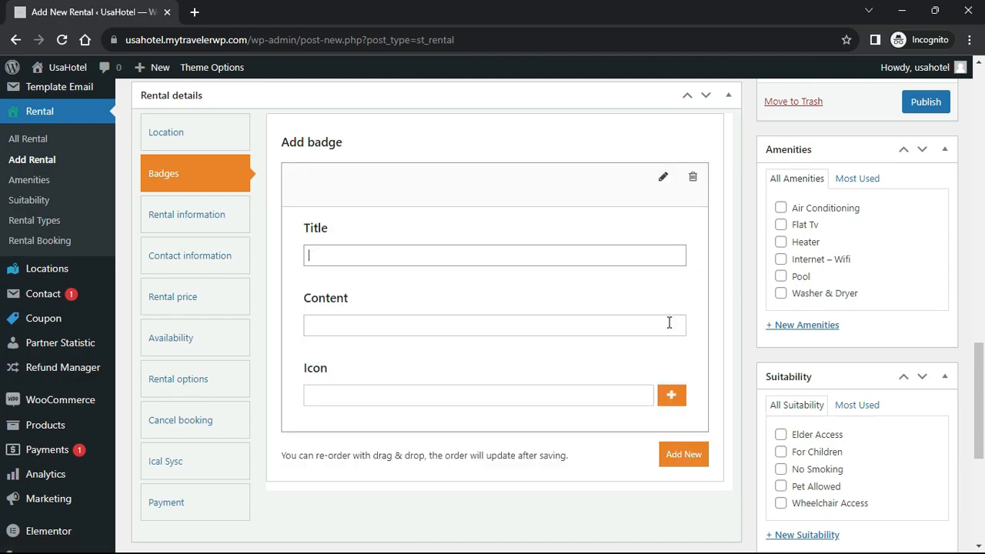
{"action": "type", "text": "Secure Payment"}
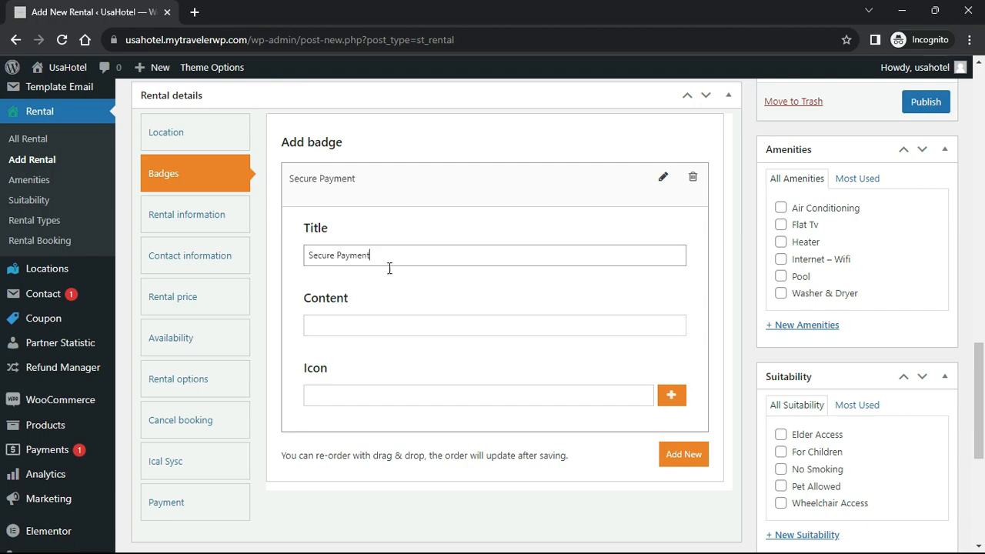
Set the Secure Payment badge's content to "Ensuring Safe and Secure Payment" and use Shield.png as its icon
{"action": "left_click", "coordinate": [380, 318]}
{"action": "type", "text": "Ensuring Safe and Secure Payment"}
{"action": "left_click", "coordinate": [669, 396]}
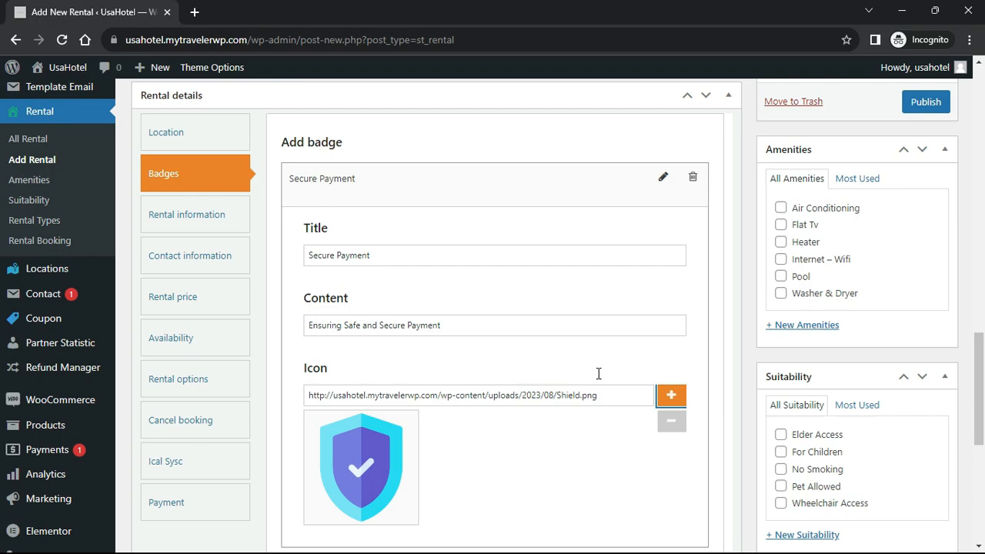
{"action": "left_click", "coordinate": [662, 179]}
Add a badge titled "100% Money Back Guarantee" with content "If you are not satisfied, we are not satisfied" and the 100-Guarantee.png icon
{"action": "left_click", "coordinate": [674, 238]}
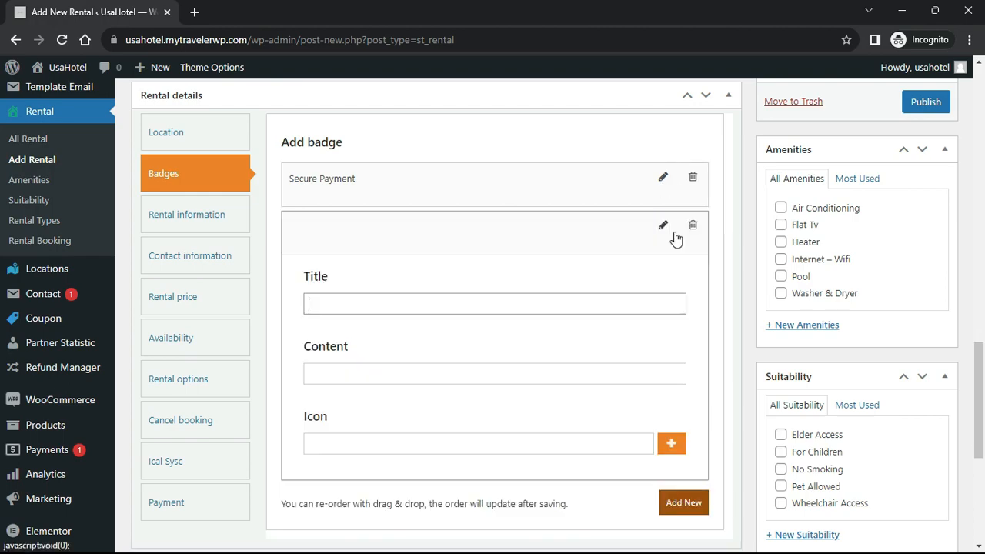
{"action": "type", "text": "100% Money Back Guarantee"}
{"action": "left_click", "coordinate": [347, 375]}
{"action": "type", "text": "If you are not satisfied, we are not satisfied"}
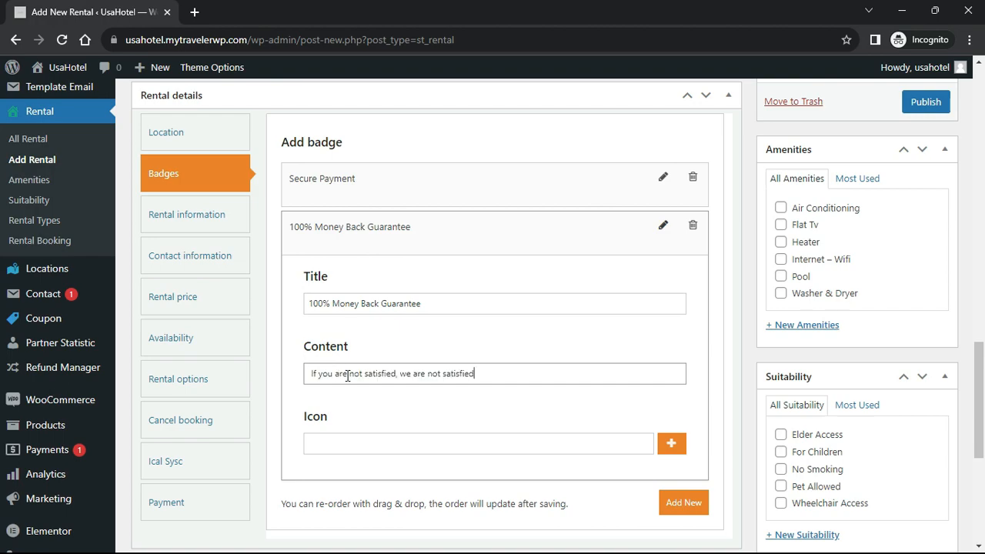
{"action": "scroll", "coordinate": [600, 422], "scroll_direction": "down", "scroll_amount": 1}
{"action": "left_click", "coordinate": [671, 443]}
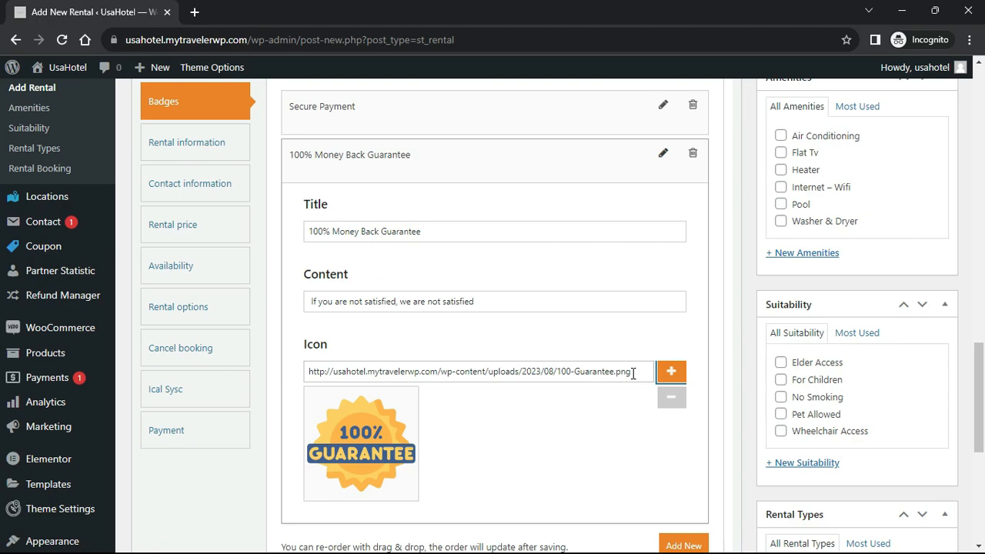
{"action": "left_click", "coordinate": [665, 160]}
{"action": "scroll", "coordinate": [600, 226], "scroll_direction": "up", "scroll_amount": 1}
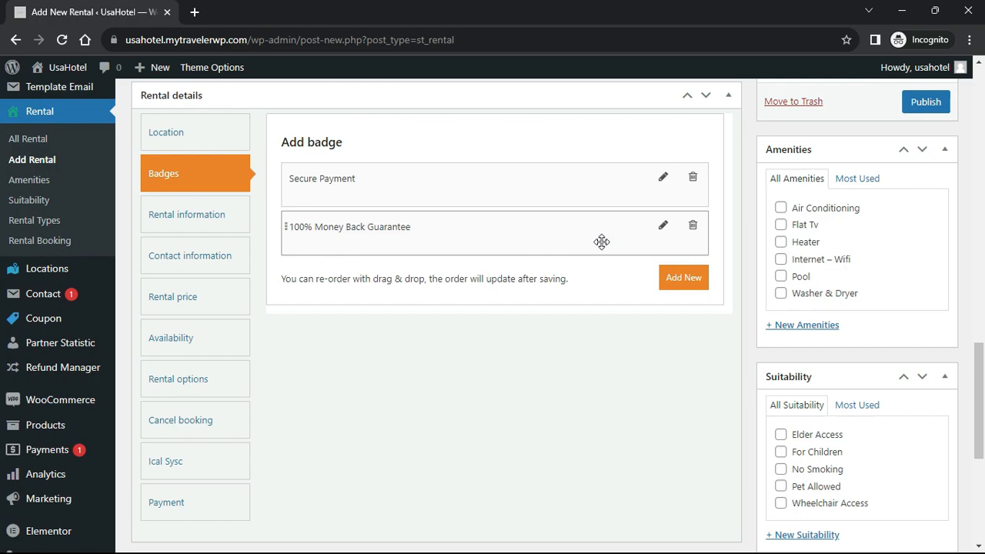
Turn on "Set rental as feature" in the rental information settings
{"action": "left_click", "coordinate": [190, 215]}
{"action": "scroll", "coordinate": [173, 298], "scroll_direction": "up", "scroll_amount": 1}
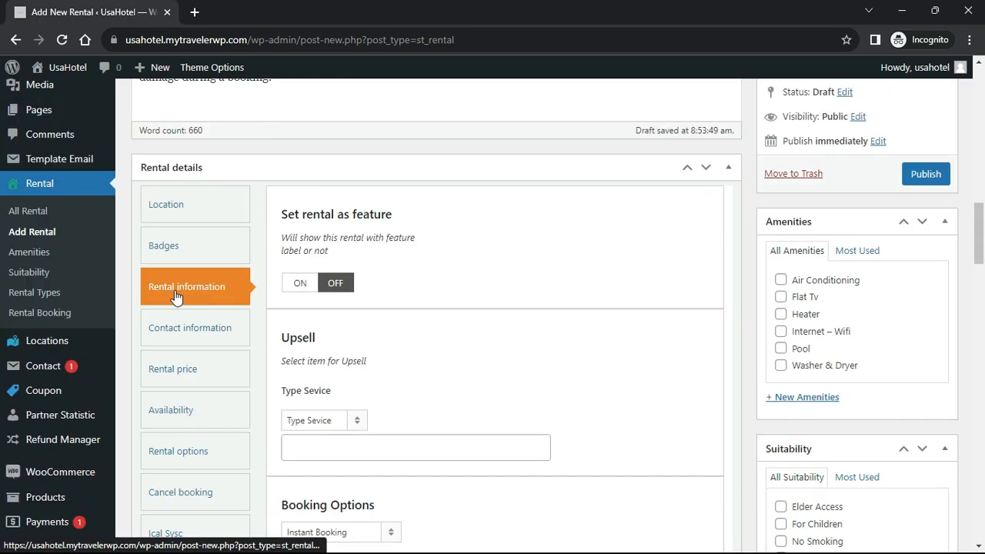
{"action": "left_click", "coordinate": [297, 285]}
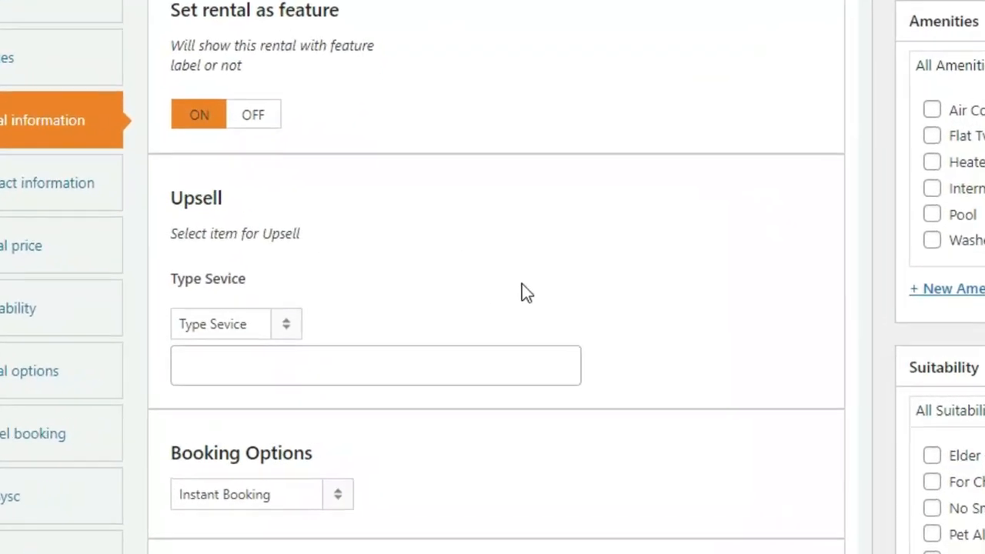
Search the Upsell items for "Studio" with the Rental service type and add Libero Studio
{"action": "left_click", "coordinate": [276, 327]}
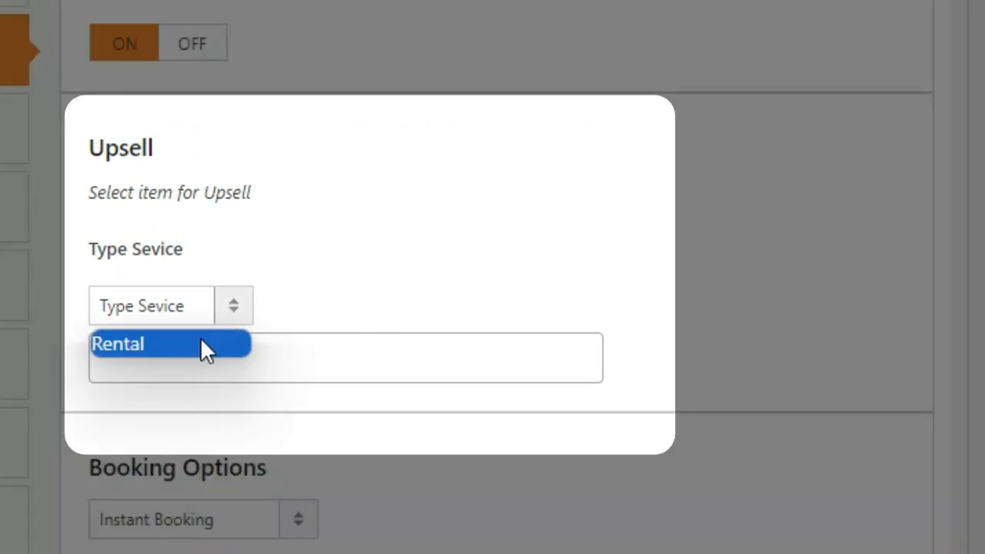
{"action": "left_click", "coordinate": [204, 346]}
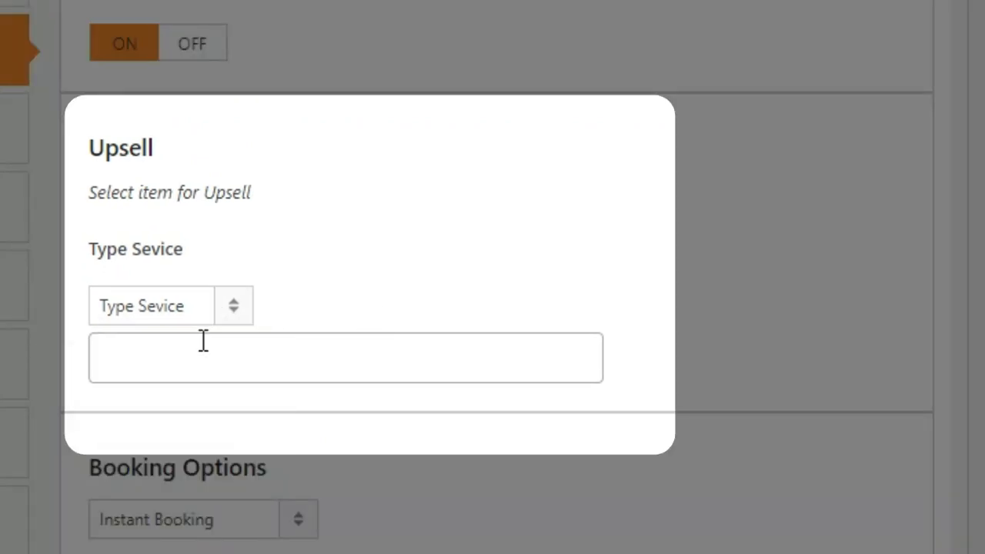
{"action": "left_click", "coordinate": [200, 357]}
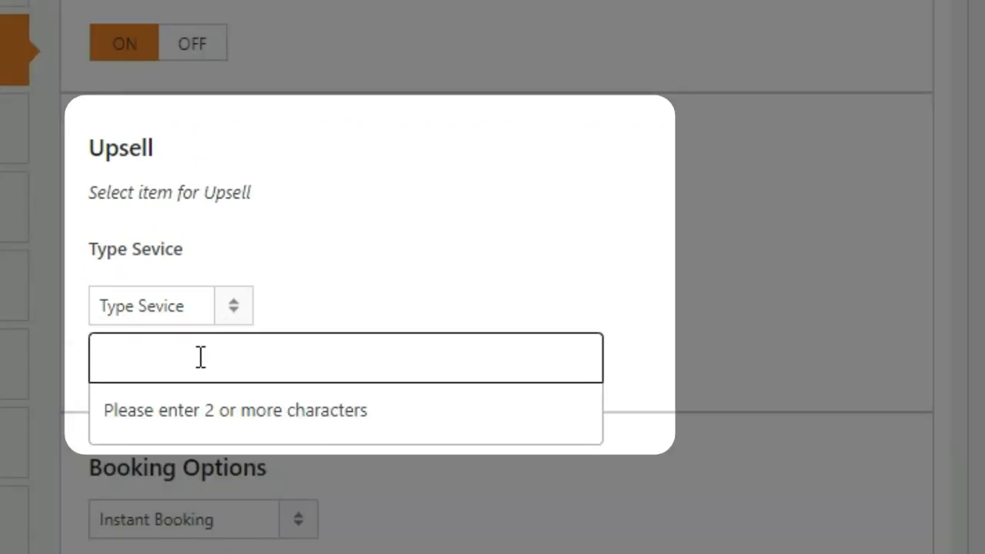
{"action": "type", "text": "Studio"}
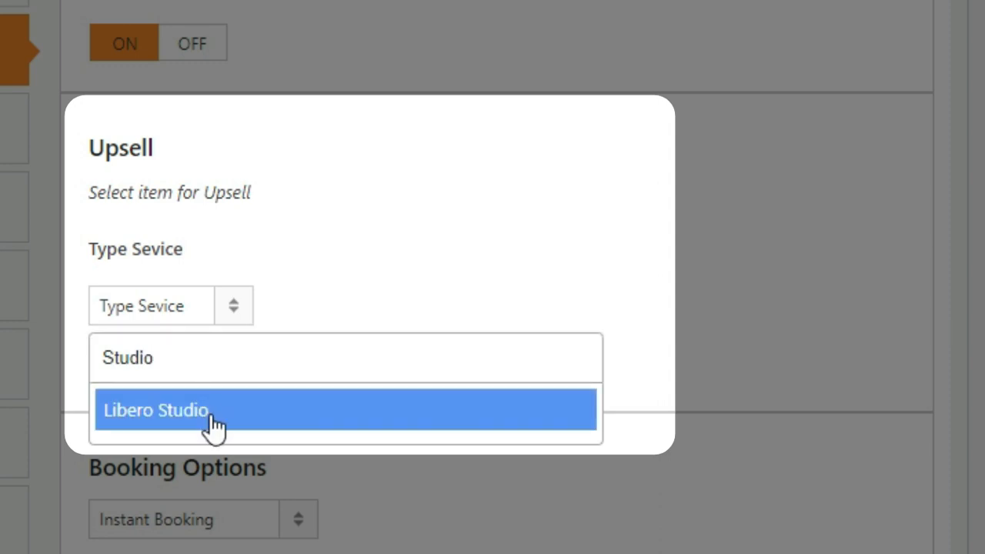
{"action": "left_click", "coordinate": [212, 415]}
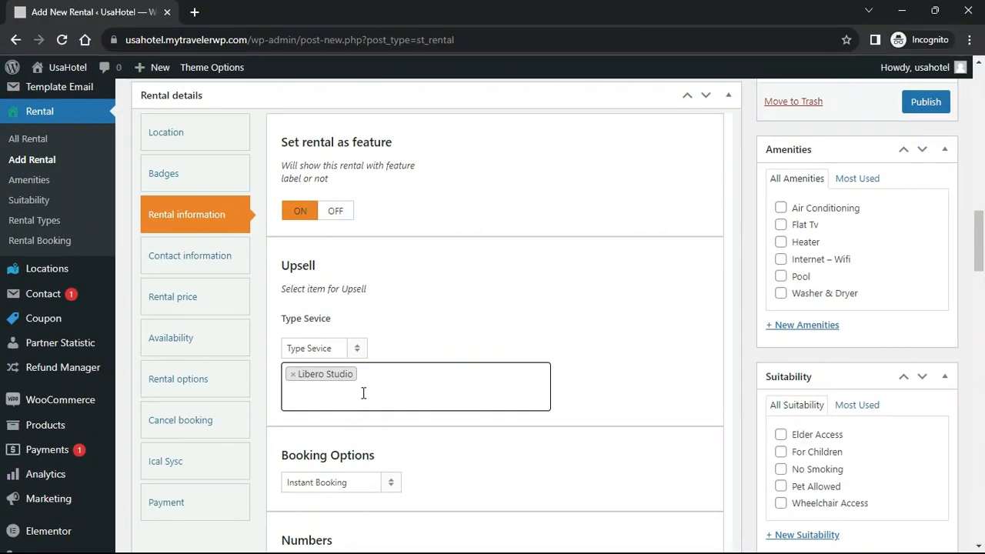
Set the rental's Booking Options to Instant & Enquire Booking
{"action": "scroll", "coordinate": [247, 394], "scroll_direction": "down", "scroll_amount": 1}
{"action": "scroll", "coordinate": [391, 411], "scroll_direction": "down", "scroll_amount": 2}
{"action": "left_click", "coordinate": [394, 268]}
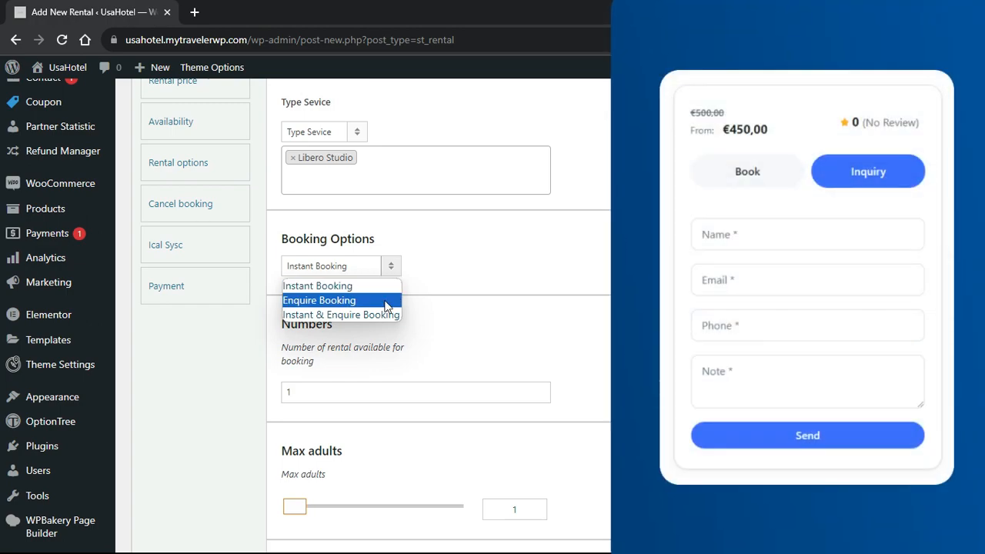
{"action": "left_click", "coordinate": [378, 316]}
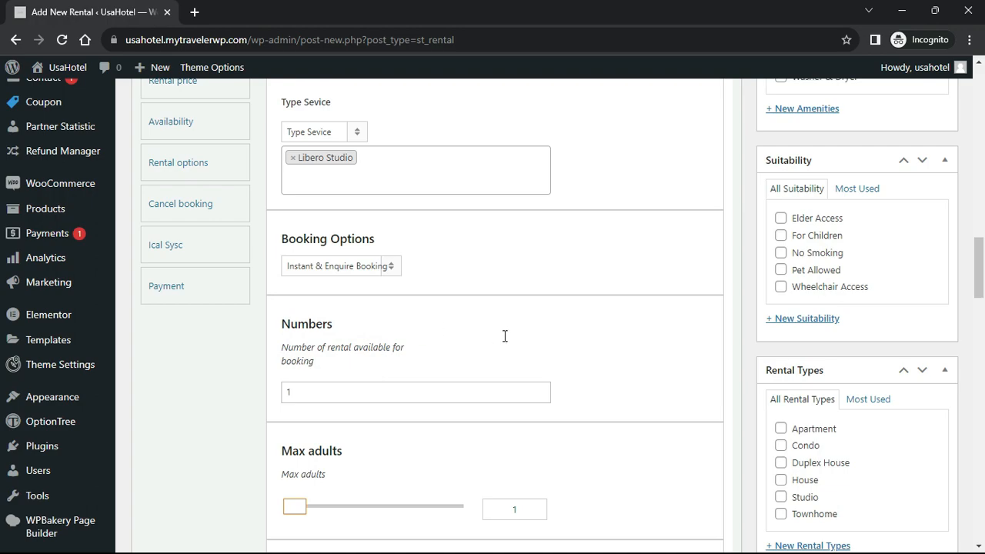
Set the rental's maximum adults to 4 and maximum children to 2
{"action": "scroll", "coordinate": [388, 383], "scroll_direction": "down", "scroll_amount": 1}
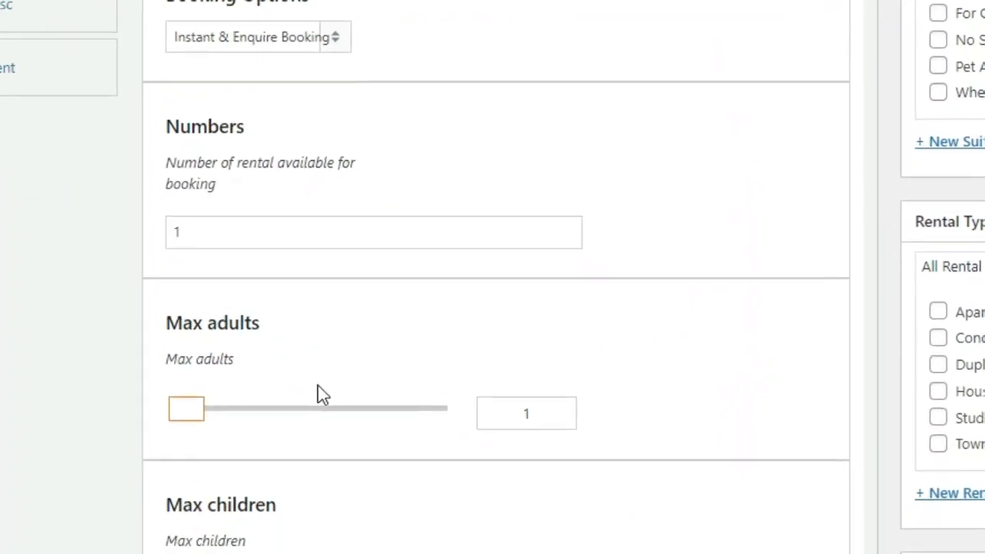
{"action": "mouse_move", "coordinate": [171, 429]}
{"action": "left_mouse_down"}
{"action": "mouse_move", "coordinate": [187, 433]}
{"action": "mouse_move", "coordinate": [167, 433]}
{"action": "left_mouse_up"}
{"action": "scroll", "coordinate": [392, 503], "scroll_direction": "down", "scroll_amount": 3}
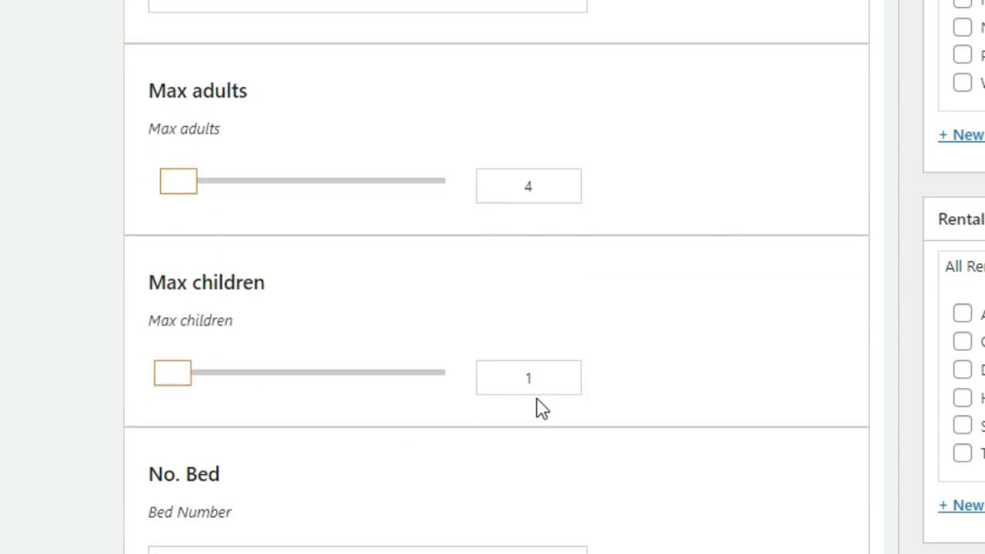
{"action": "left_click_drag", "start_coordinate": [177, 389], "coordinate": [169, 391]}
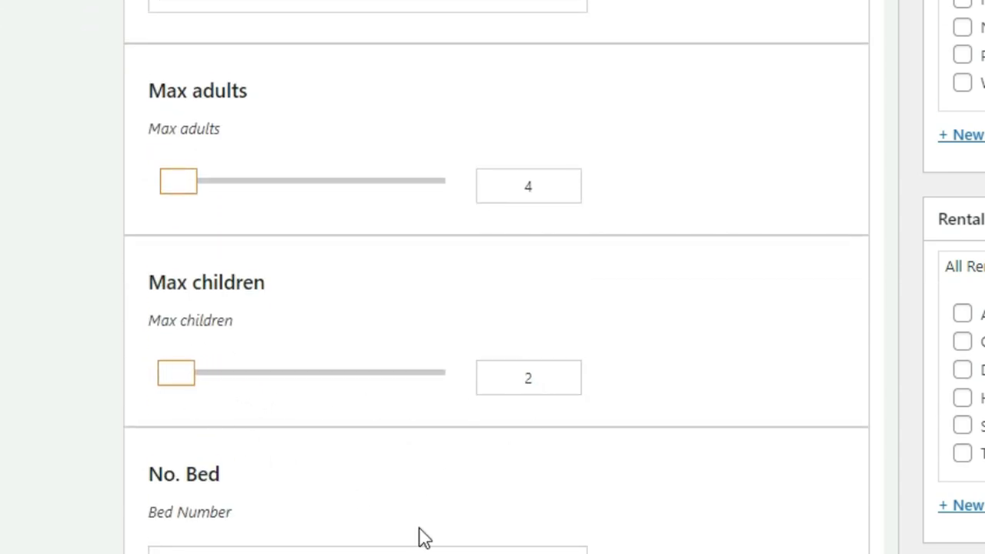
Set the rental's number of beds to 4 and number of baths to 2
{"action": "scroll", "coordinate": [422, 536], "scroll_direction": "down", "scroll_amount": 2}
{"action": "left_click_drag", "start_coordinate": [175, 453], "coordinate": [127, 461]}
{"action": "type", "text": "4"}
{"action": "scroll", "coordinate": [388, 527], "scroll_direction": "down", "scroll_amount": 2}
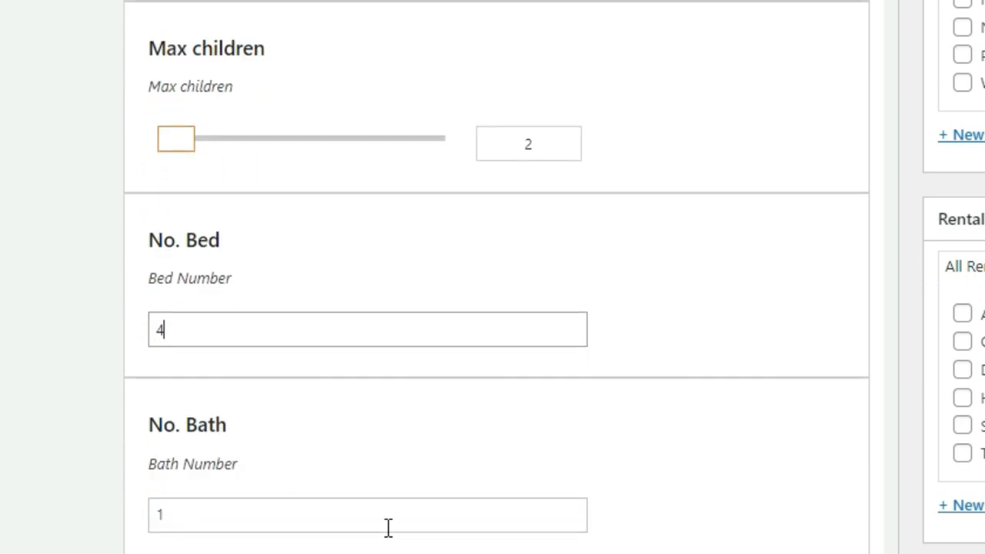
{"action": "left_click_drag", "start_coordinate": [231, 517], "coordinate": [65, 534]}
{"action": "type", "text": "2"}
Set the rental's room size to 300
{"action": "scroll", "coordinate": [384, 538], "scroll_direction": "down", "scroll_amount": 2}
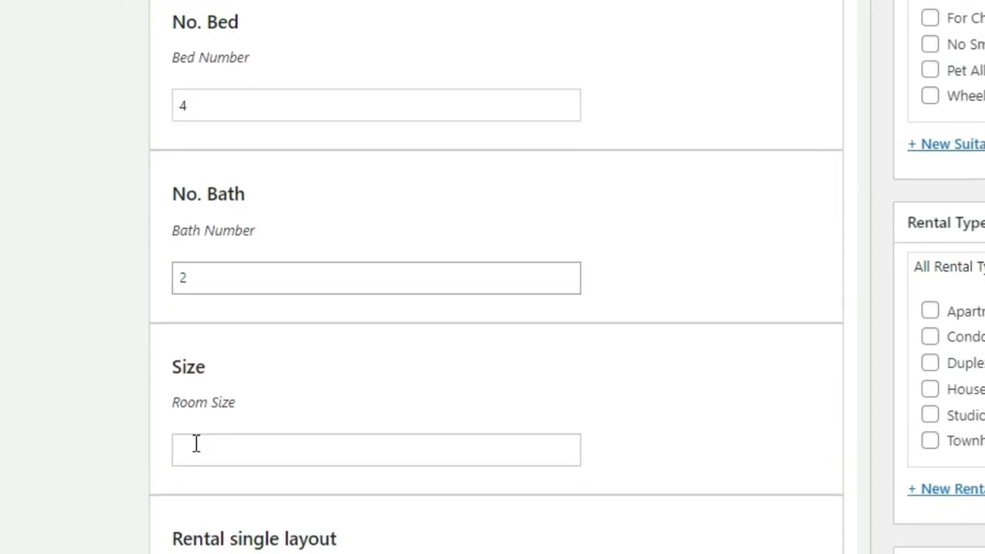
{"action": "left_click", "coordinate": [196, 444]}
{"action": "type", "text": "300"}
Choose Layout 3 as the rental single layout
{"action": "scroll", "coordinate": [546, 512], "scroll_direction": "down", "scroll_amount": 2}
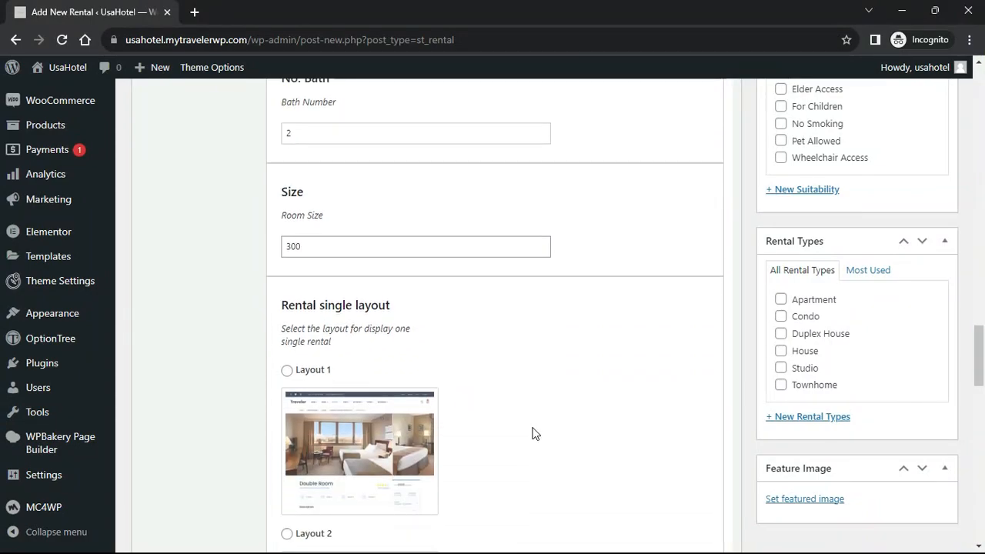
{"action": "scroll", "coordinate": [536, 433], "scroll_direction": "down", "scroll_amount": 3}
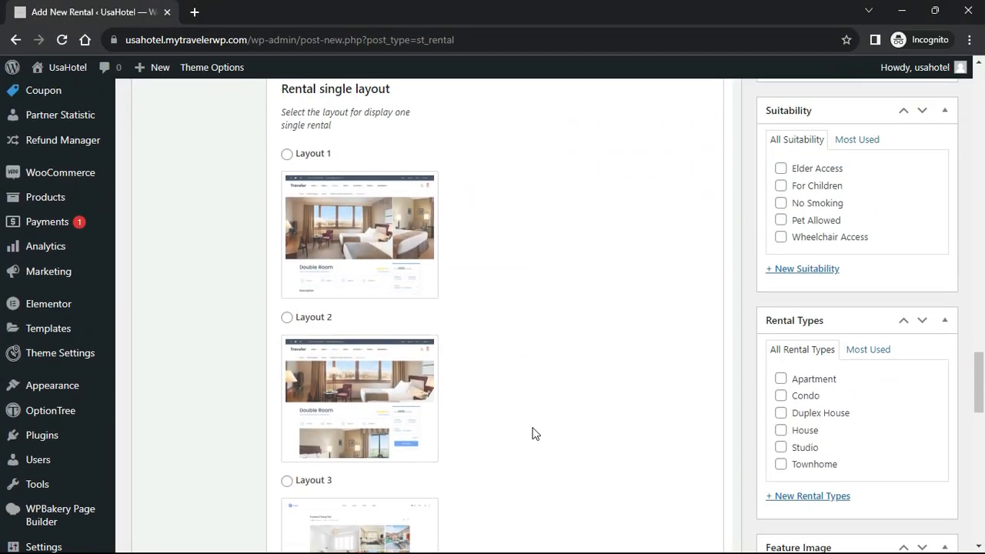
{"action": "scroll", "coordinate": [536, 433], "scroll_direction": "down", "scroll_amount": 3}
{"action": "left_click", "coordinate": [286, 264]}
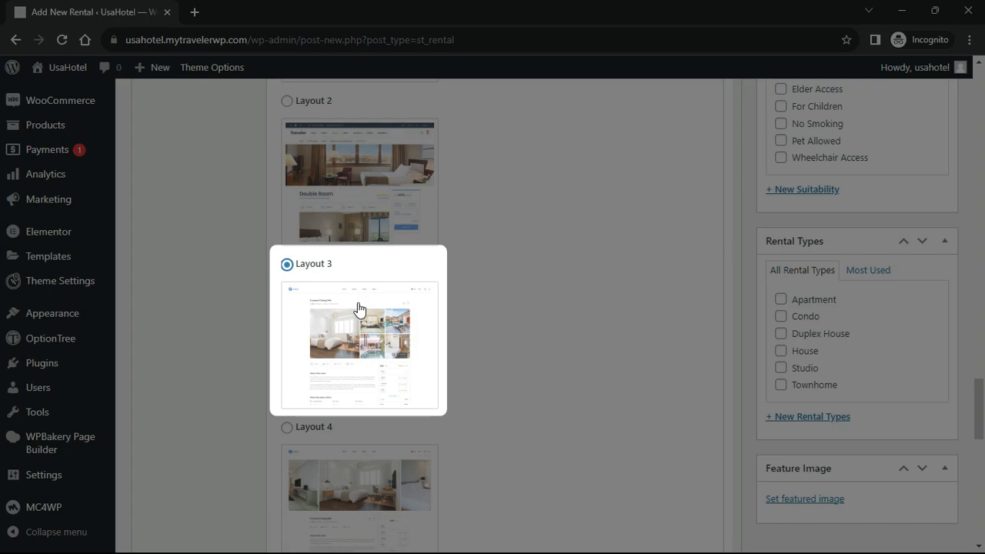
{"action": "scroll", "coordinate": [577, 396], "scroll_direction": "down", "scroll_amount": 5}
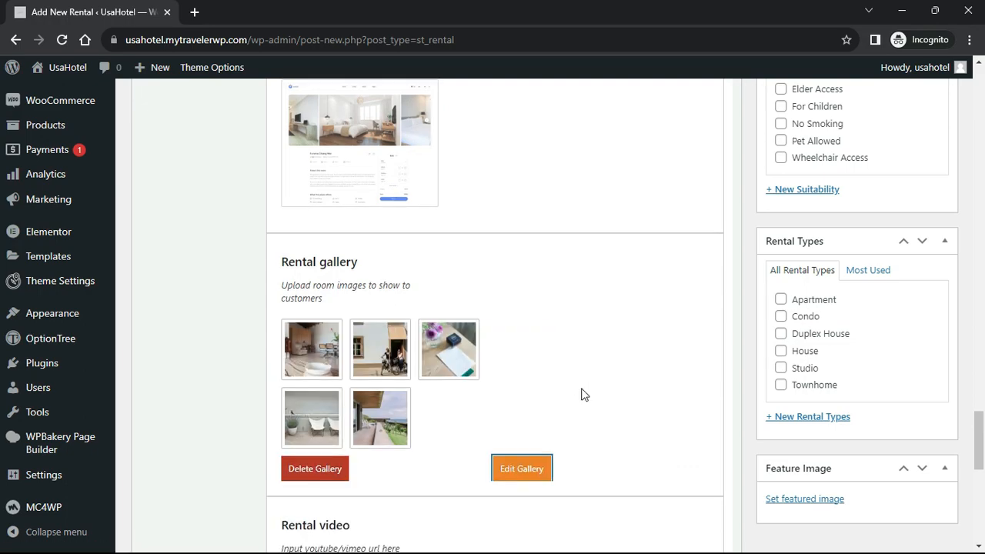
{"action": "scroll", "coordinate": [580, 392], "scroll_direction": "down", "scroll_amount": 1}
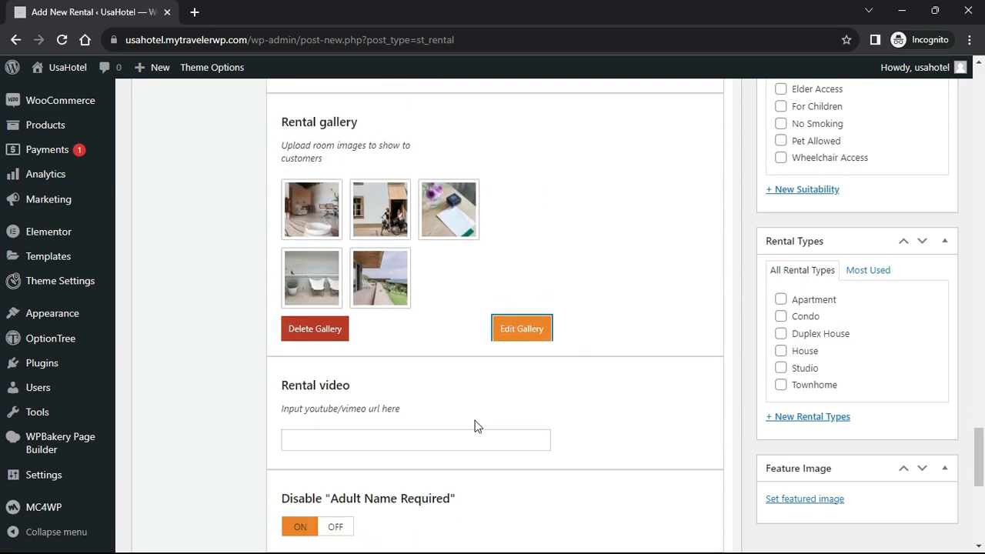
{"action": "scroll", "coordinate": [515, 423], "scroll_direction": "down", "scroll_amount": 1}
{"action": "scroll", "coordinate": [515, 424], "scroll_direction": "down", "scroll_amount": 2}
{"action": "left_click", "coordinate": [490, 295]}
{"action": "type", "text": "https://www.youtube.com/watch?v=4K6Sh1tsAW4"}
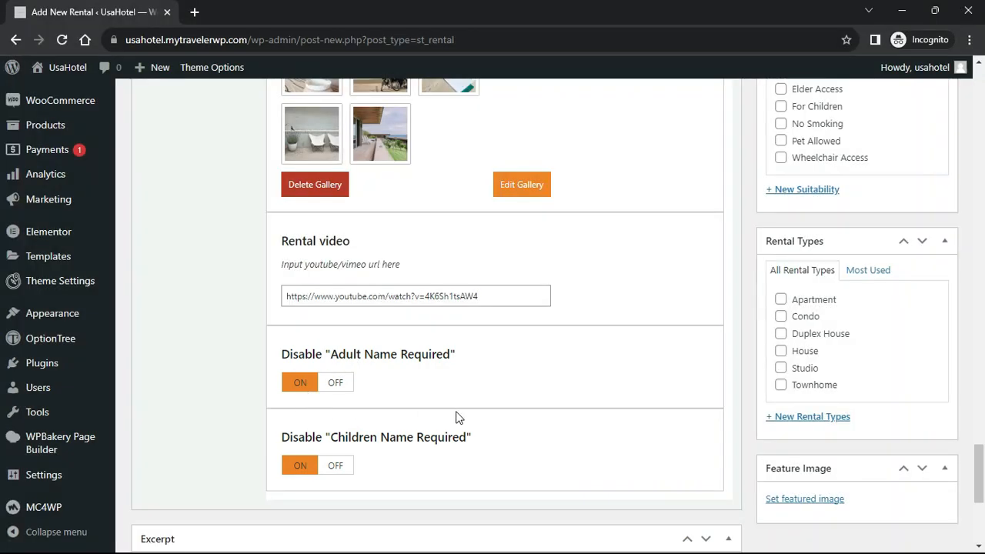
In the contact information, fill in the agent's email and set the agent website to Yourwebsite.com
{"action": "scroll", "coordinate": [469, 419], "scroll_direction": "down", "scroll_amount": 1}
{"action": "scroll", "coordinate": [480, 419], "scroll_direction": "up", "scroll_amount": 20}
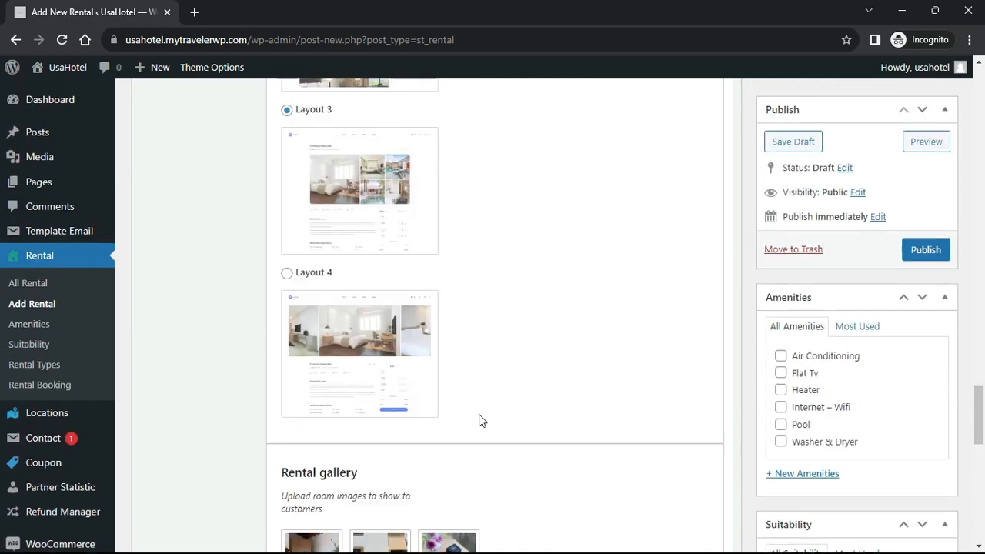
{"action": "scroll", "coordinate": [477, 419], "scroll_direction": "up", "scroll_amount": 7}
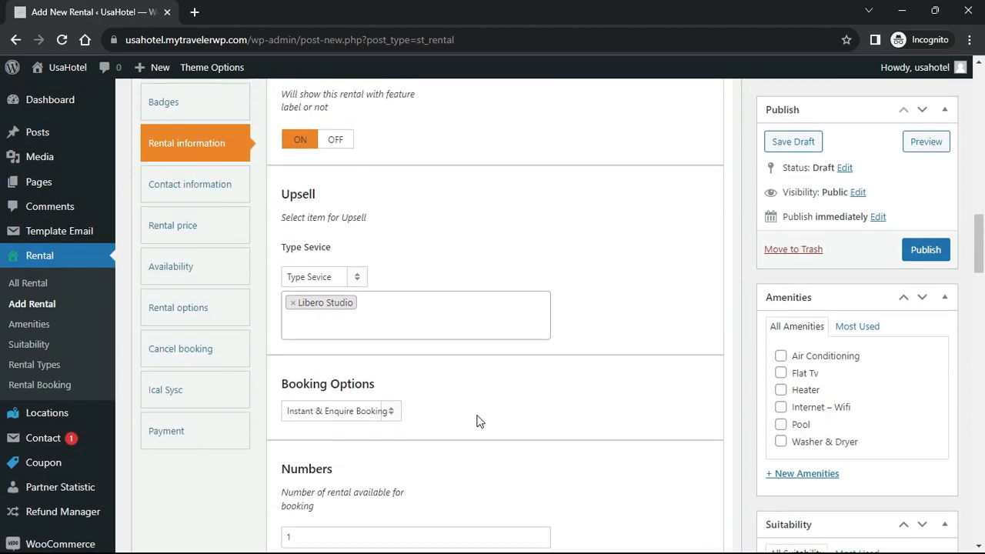
{"action": "left_click", "coordinate": [202, 267]}
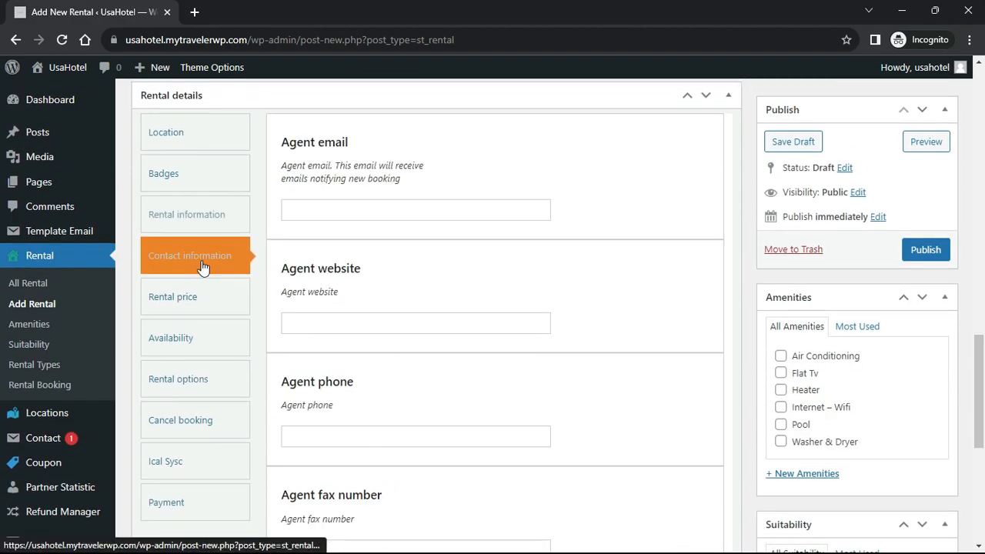
{"action": "left_click", "coordinate": [392, 209]}
{"action": "key", "text": "ctrl+v"}
{"action": "left_click", "coordinate": [382, 323]}
{"action": "type", "text": "Yourwebsite.com"}
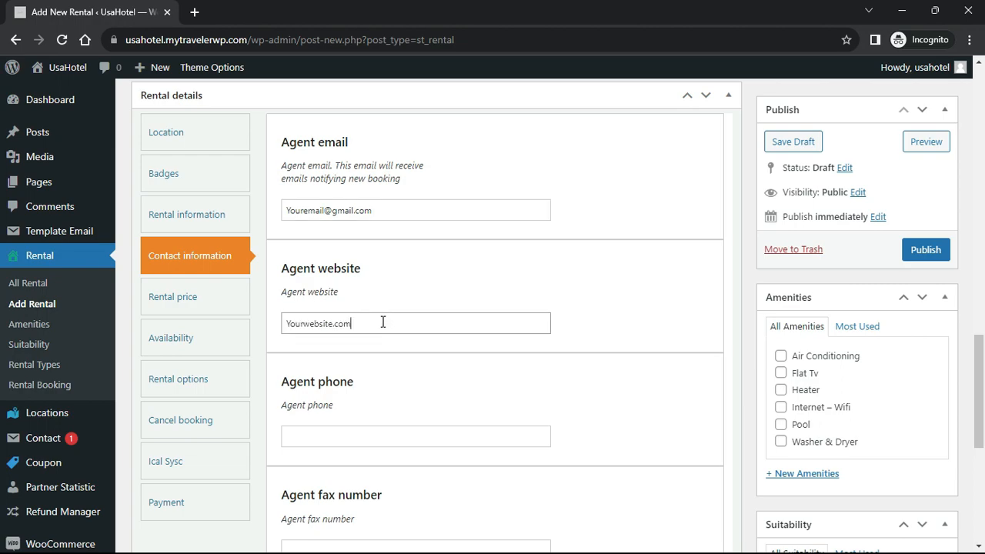
Fill in the agent's phone number and fax number in the contact information
{"action": "left_click", "coordinate": [357, 438]}
{"action": "key", "text": "ctrl+v"}
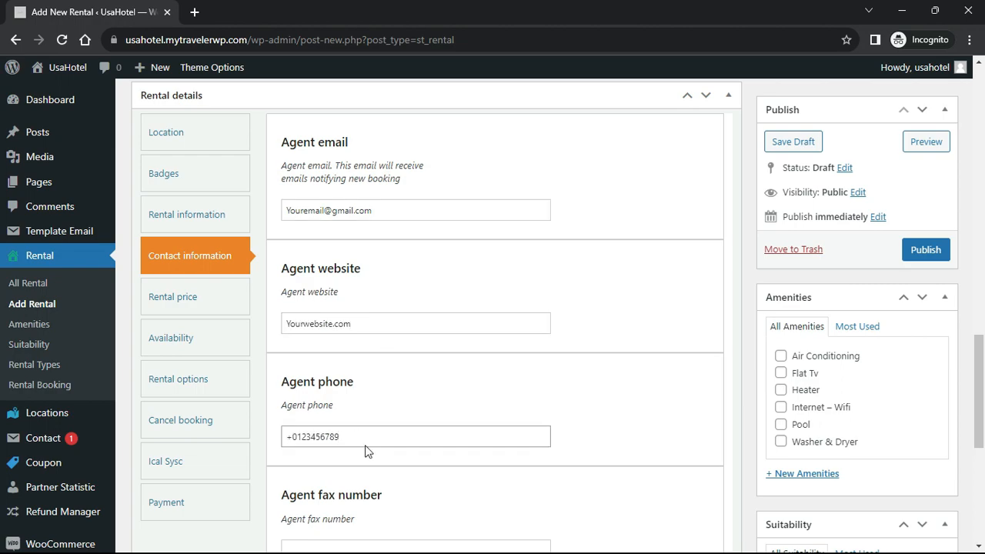
{"action": "scroll", "coordinate": [367, 451], "scroll_direction": "down", "scroll_amount": 1}
{"action": "left_click", "coordinate": [350, 478]}
{"action": "key", "text": "ctrl+v"}
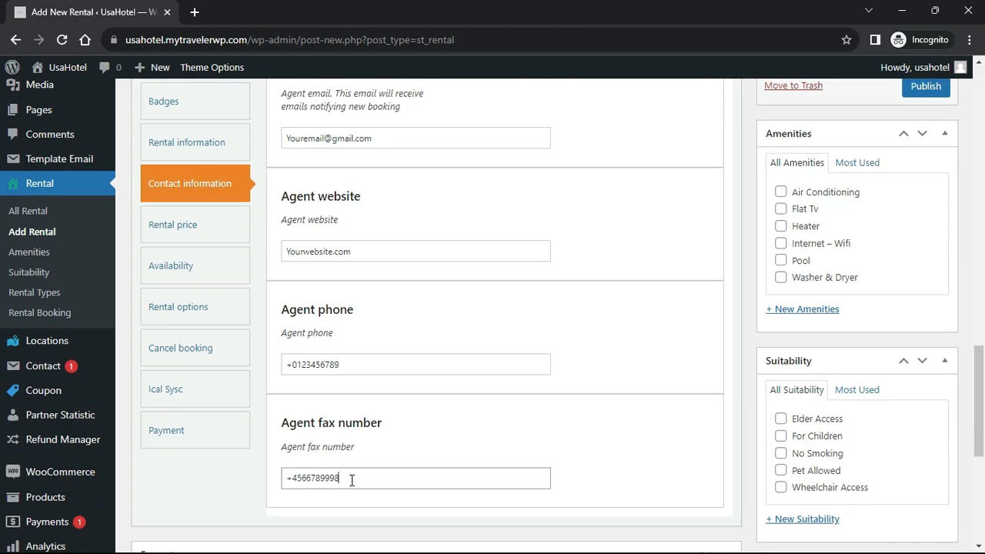
Set the rental's regular price to 500
{"action": "left_click", "coordinate": [192, 231]}
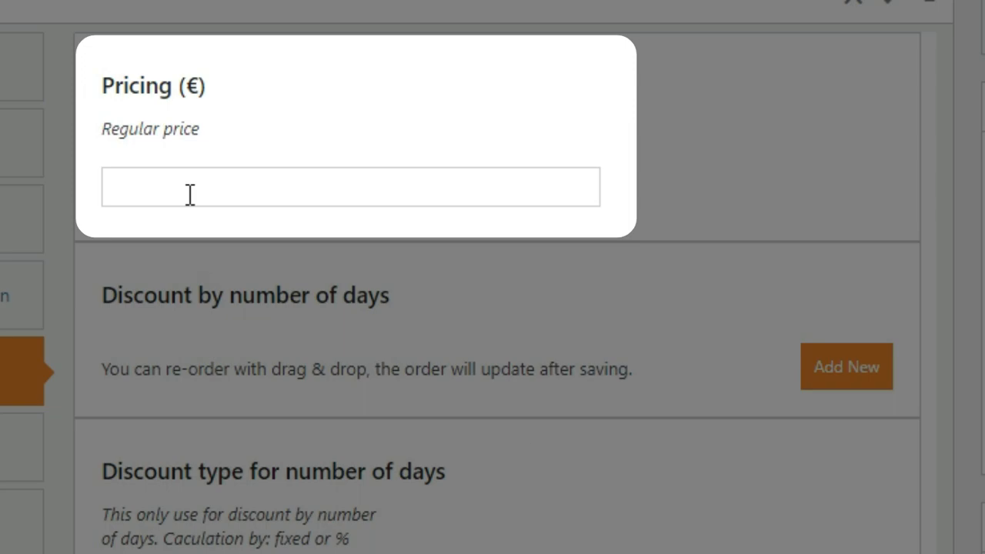
{"action": "left_click", "coordinate": [190, 195]}
{"action": "type", "text": "500"}
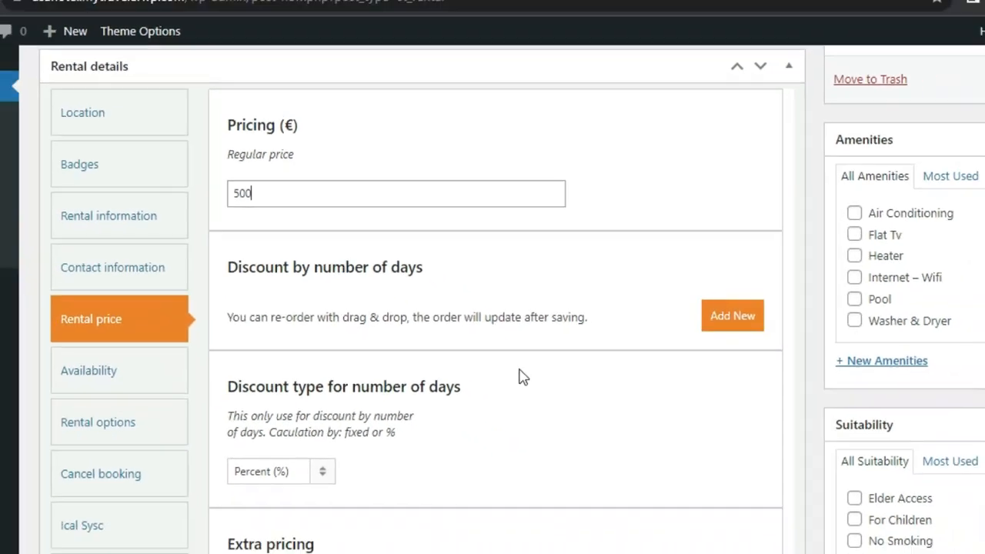
Add a discount by number of days titled "5 - 10" that starts from 5 days
{"action": "scroll", "coordinate": [542, 337], "scroll_direction": "down", "scroll_amount": 1}
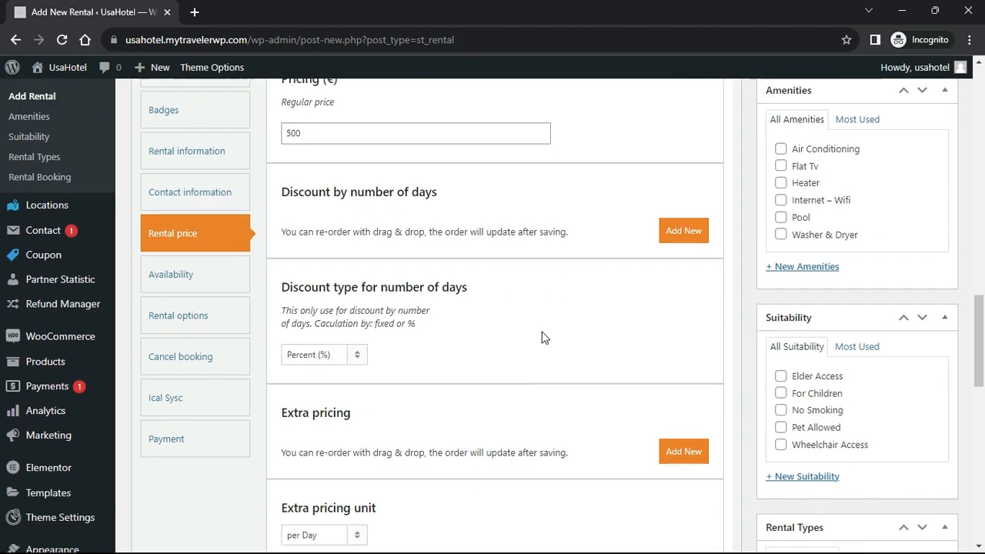
{"action": "left_click", "coordinate": [700, 227]}
{"action": "scroll", "coordinate": [716, 277], "scroll_direction": "down", "scroll_amount": 1}
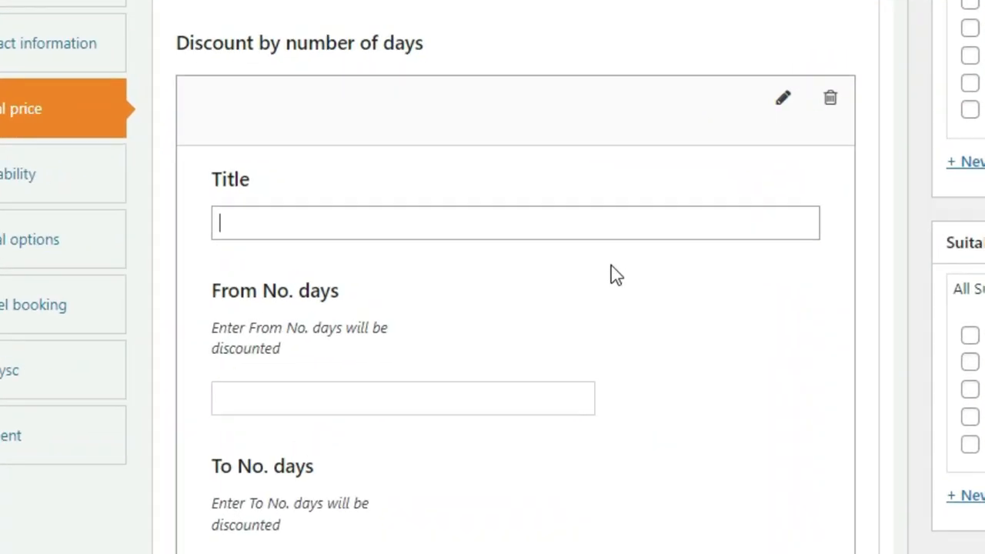
{"action": "type", "text": "5 - 10"}
{"action": "left_click", "coordinate": [458, 393]}
{"action": "type", "text": "5"}
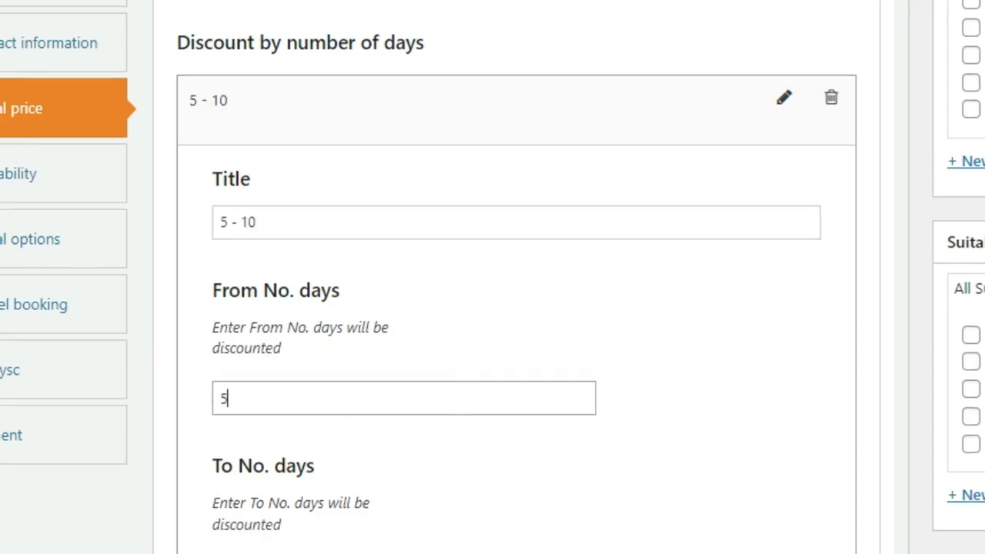
Set the 5 - 10 discount's last day to 10 and its discount to 10, with Percent (%) as the discount type
{"action": "key", "text": "Tab"}
{"action": "type", "text": "10"}
{"action": "scroll", "coordinate": [273, 465], "scroll_direction": "down", "scroll_amount": 3}
{"action": "key", "text": "Tab"}
{"action": "type", "text": "10"}
{"action": "scroll", "coordinate": [615, 479], "scroll_direction": "up", "scroll_amount": 6}
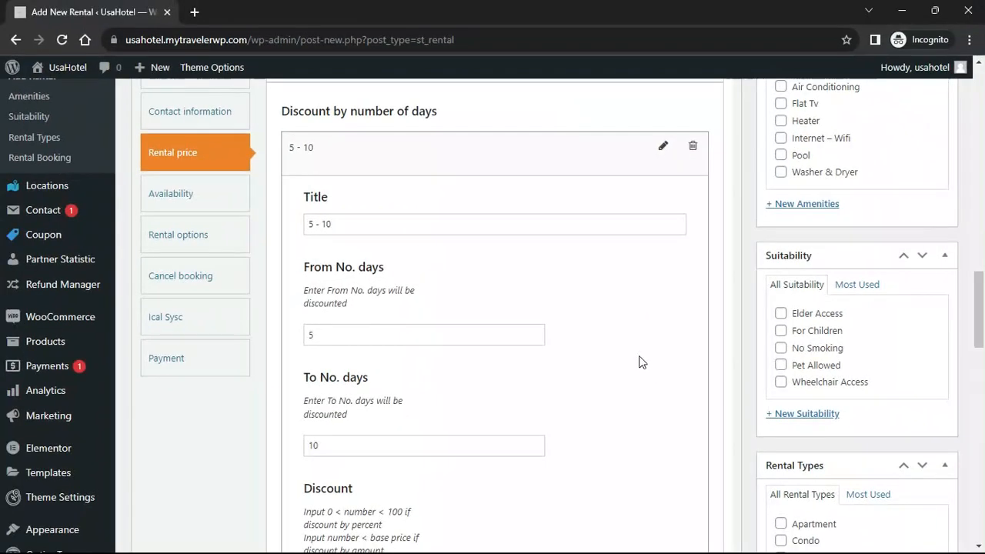
{"action": "left_click", "coordinate": [772, 324]}
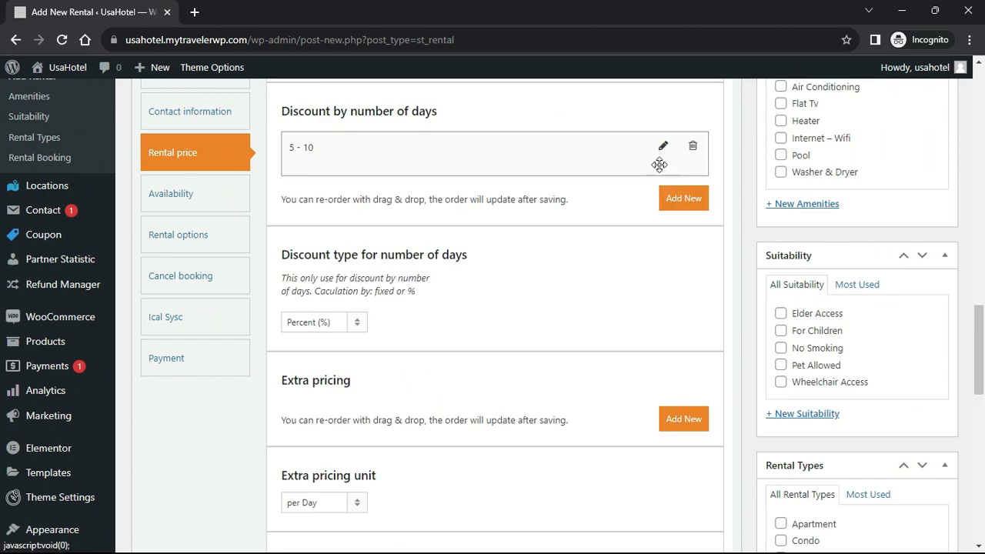
{"action": "left_click", "coordinate": [357, 323]}
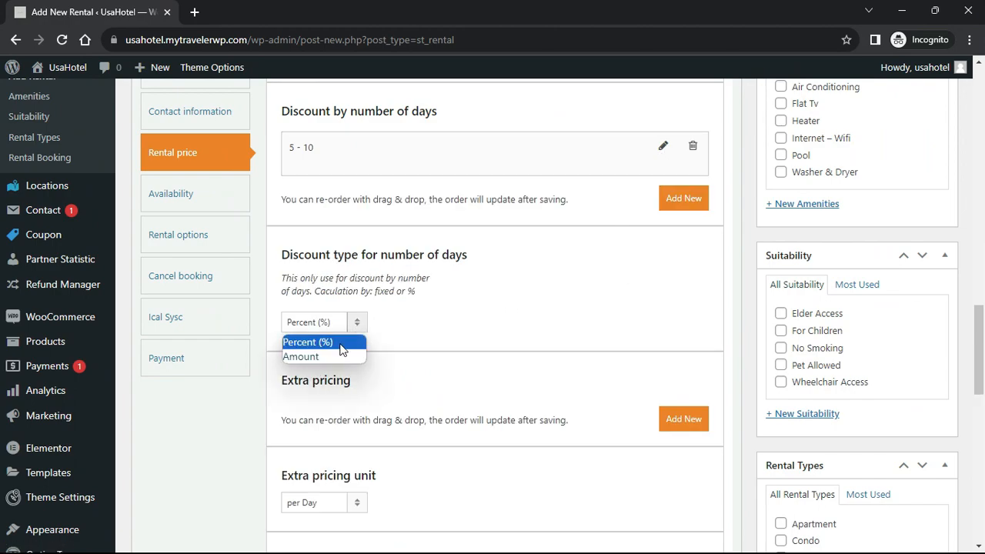
{"action": "left_click", "coordinate": [340, 343]}
Add an extra pricing item titled "Cleaning Fee" with the item name extra_cleaningfee
{"action": "scroll", "coordinate": [690, 303], "scroll_direction": "down", "scroll_amount": 2}
{"action": "left_click", "coordinate": [696, 278]}
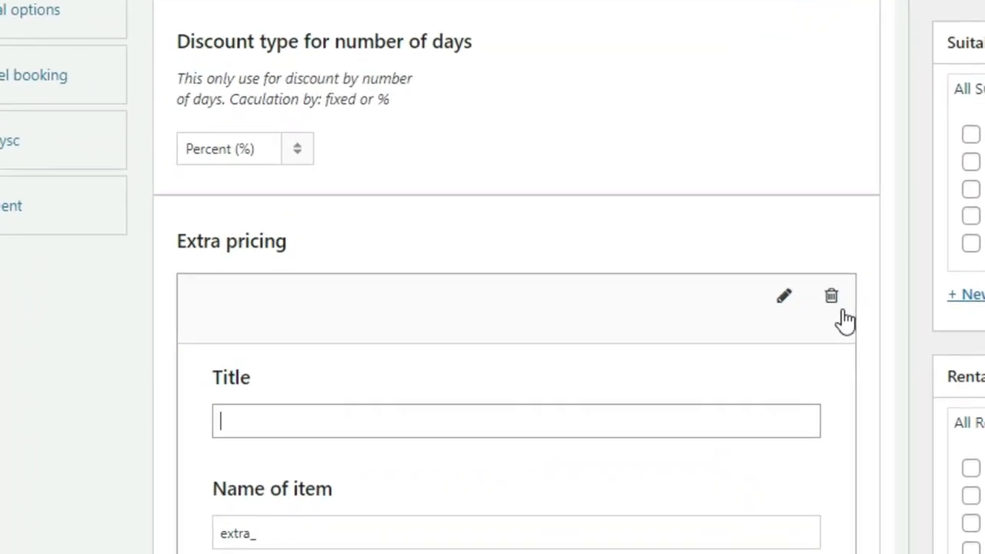
{"action": "type", "text": "Cleaning Fee"}
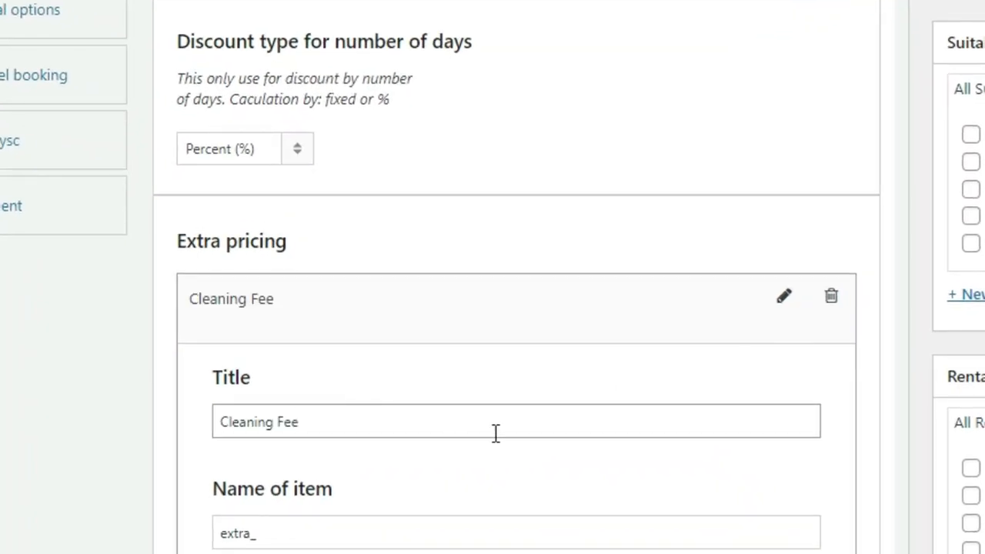
{"action": "scroll", "coordinate": [457, 424], "scroll_direction": "down", "scroll_amount": 1}
{"action": "left_click", "coordinate": [456, 423]}
{"action": "type", "text": "cleaningfee"}
Set the Cleaning Fee's maximum number to 1 and its price to 10, and collapse the item
{"action": "left_click", "coordinate": [420, 532]}
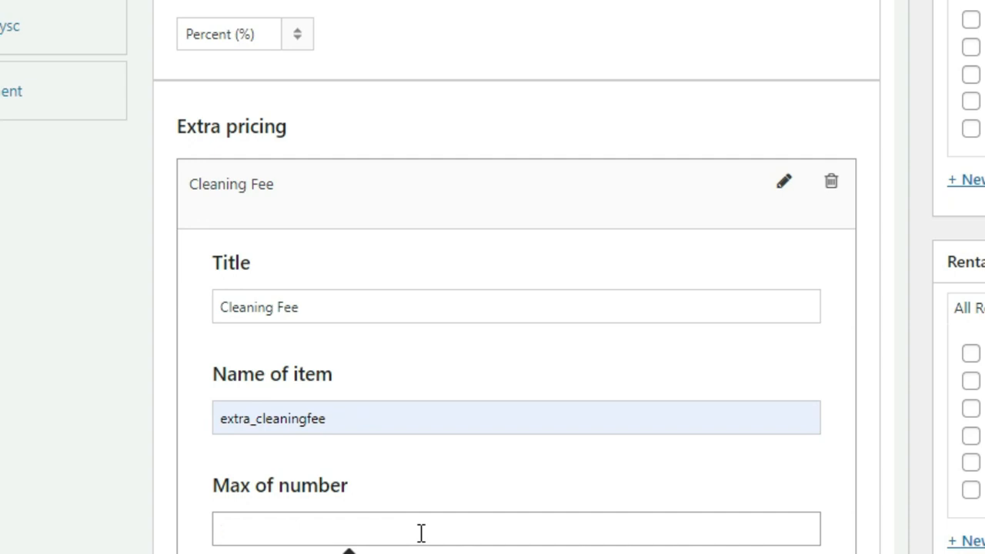
{"action": "type", "text": "1"}
{"action": "scroll", "coordinate": [419, 532], "scroll_direction": "down", "scroll_amount": 1}
{"action": "left_click", "coordinate": [459, 461]}
{"action": "type", "text": "10"}
{"action": "scroll", "coordinate": [461, 472], "scroll_direction": "down", "scroll_amount": 3}
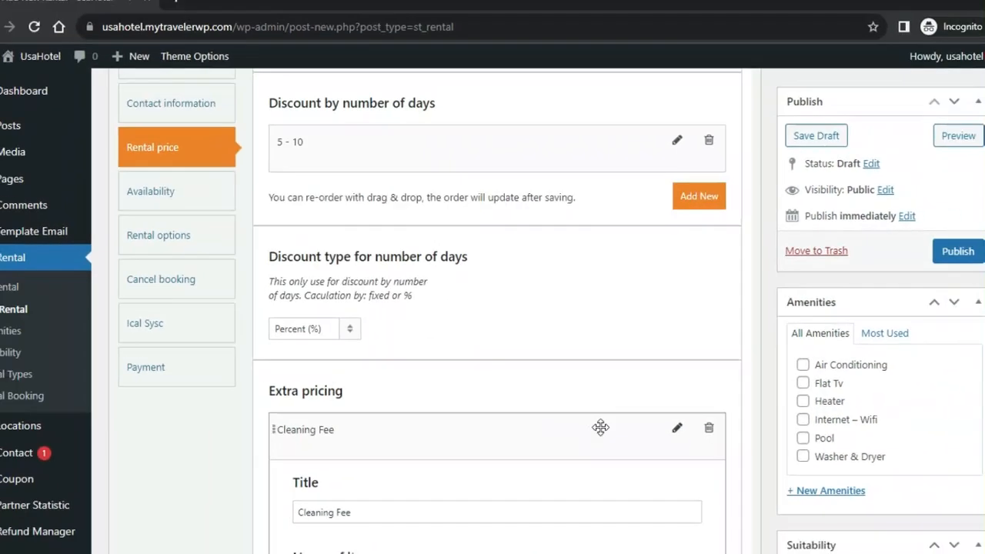
{"action": "left_click", "coordinate": [662, 415]}
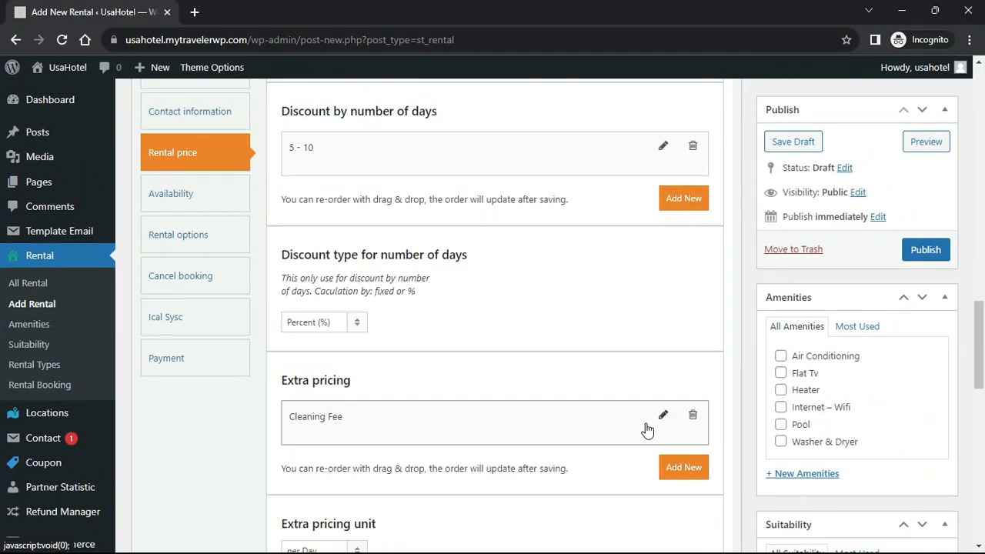
Choose per Day as the extra pricing unit and set the discount rating to 10
{"action": "scroll", "coordinate": [615, 438], "scroll_direction": "down", "scroll_amount": 3}
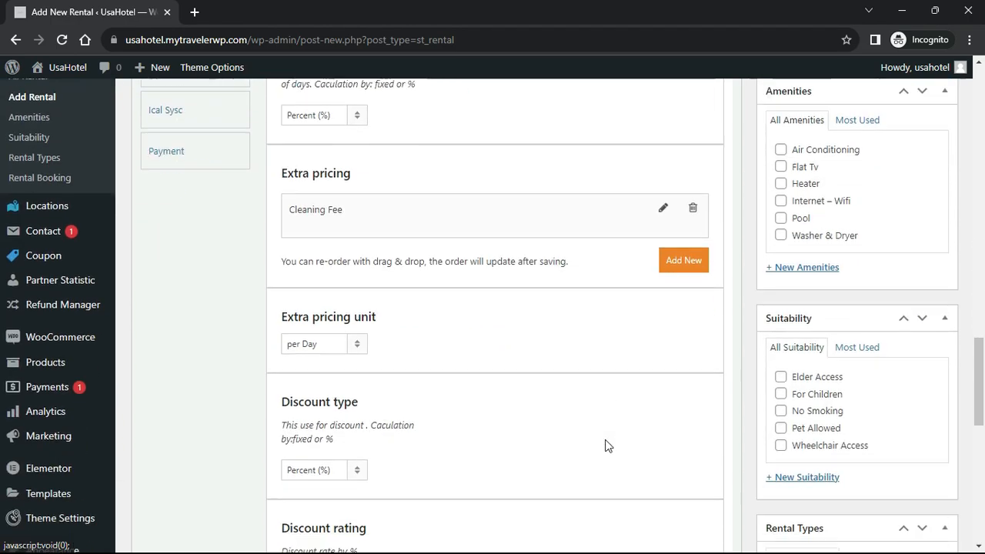
{"action": "left_click", "coordinate": [359, 340]}
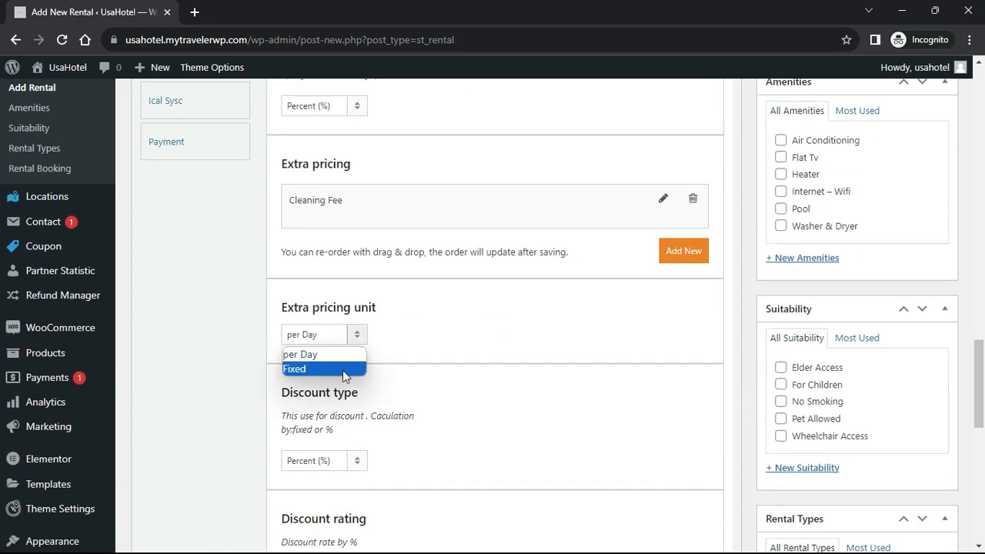
{"action": "left_click", "coordinate": [341, 355]}
{"action": "scroll", "coordinate": [521, 376], "scroll_direction": "down", "scroll_amount": 1}
{"action": "scroll", "coordinate": [521, 377], "scroll_direction": "down", "scroll_amount": 2}
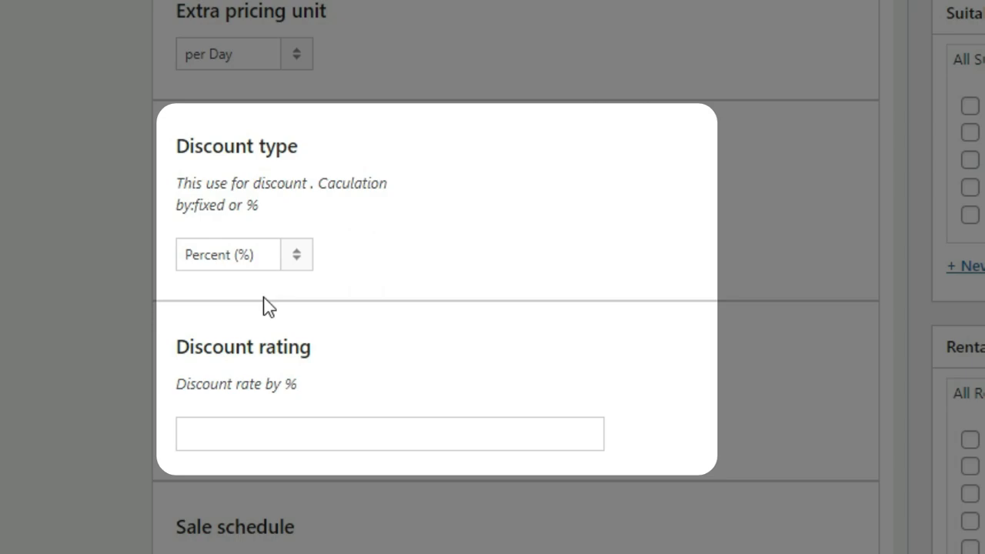
{"action": "left_click", "coordinate": [227, 430]}
{"action": "type", "text": "10"}
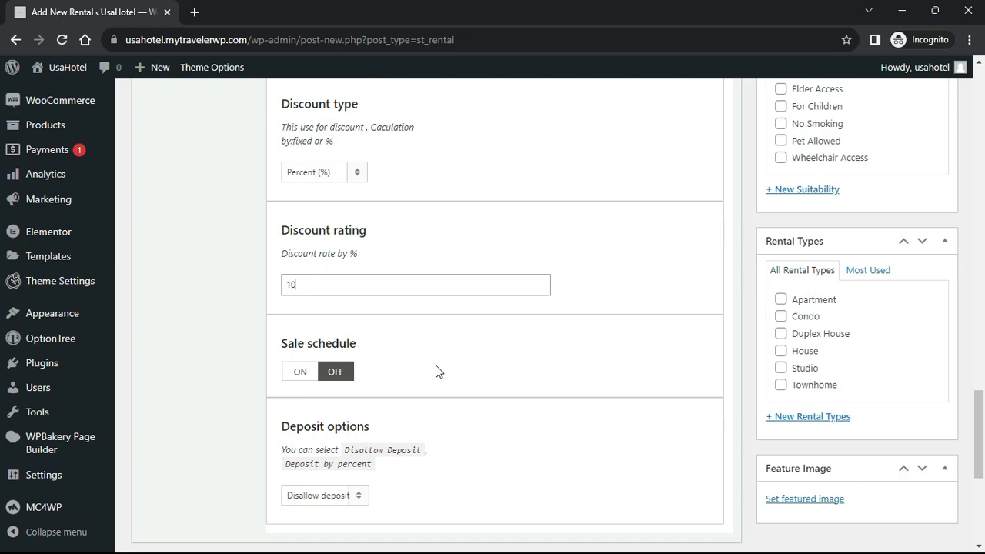
Set the deposit option to Deposit by percent with a deposit percent of 10
{"action": "scroll", "coordinate": [452, 336], "scroll_direction": "down", "scroll_amount": 2}
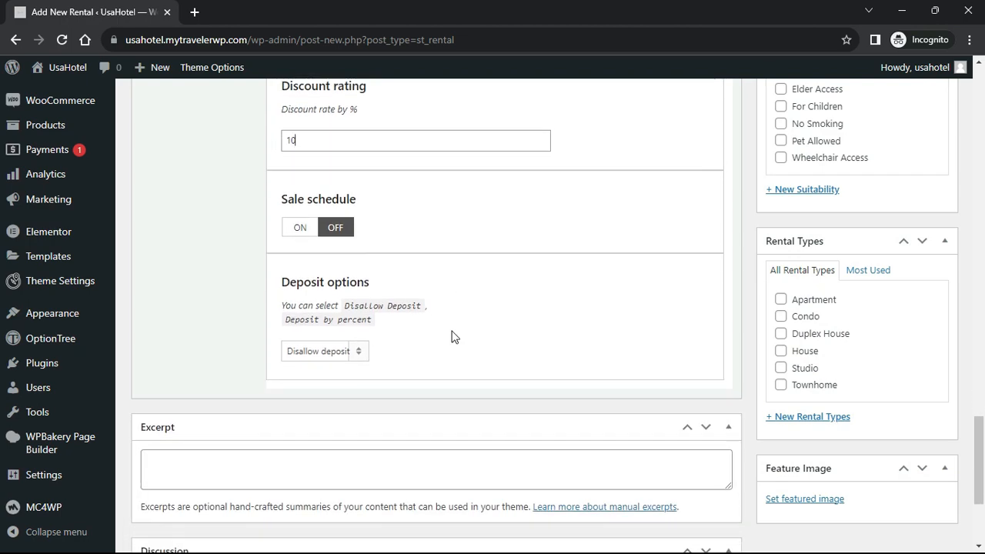
{"action": "left_click", "coordinate": [365, 353]}
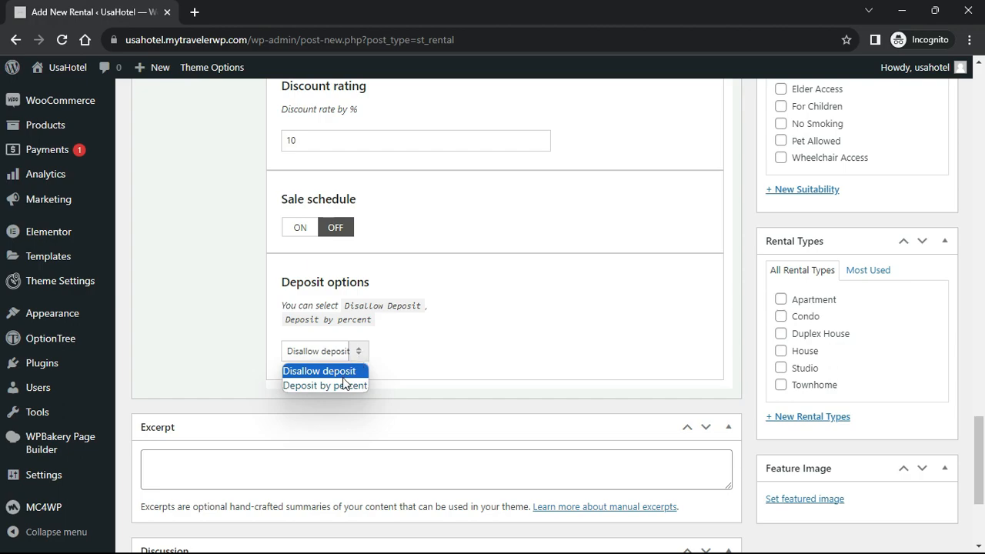
{"action": "left_click", "coordinate": [343, 385]}
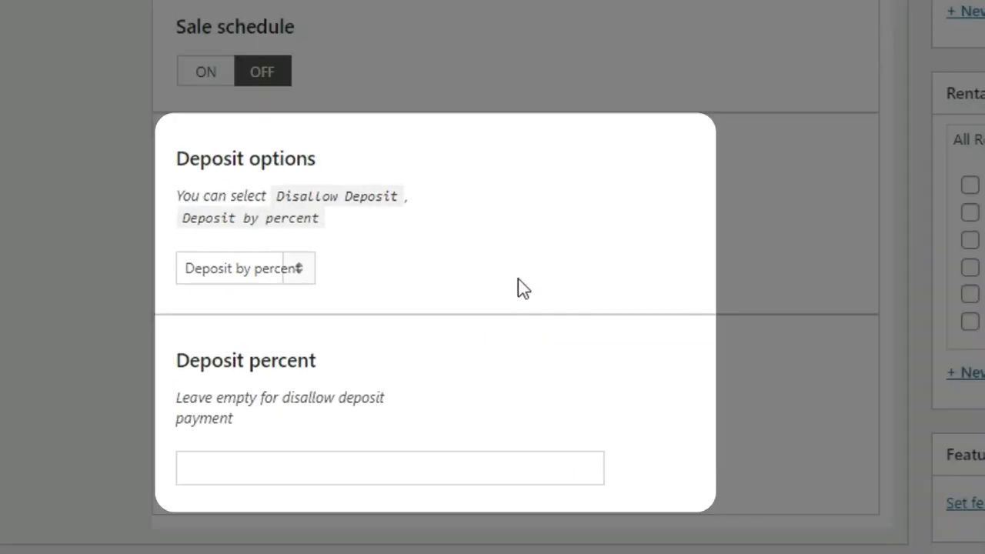
{"action": "left_click", "coordinate": [372, 460]}
{"action": "type", "text": "10"}
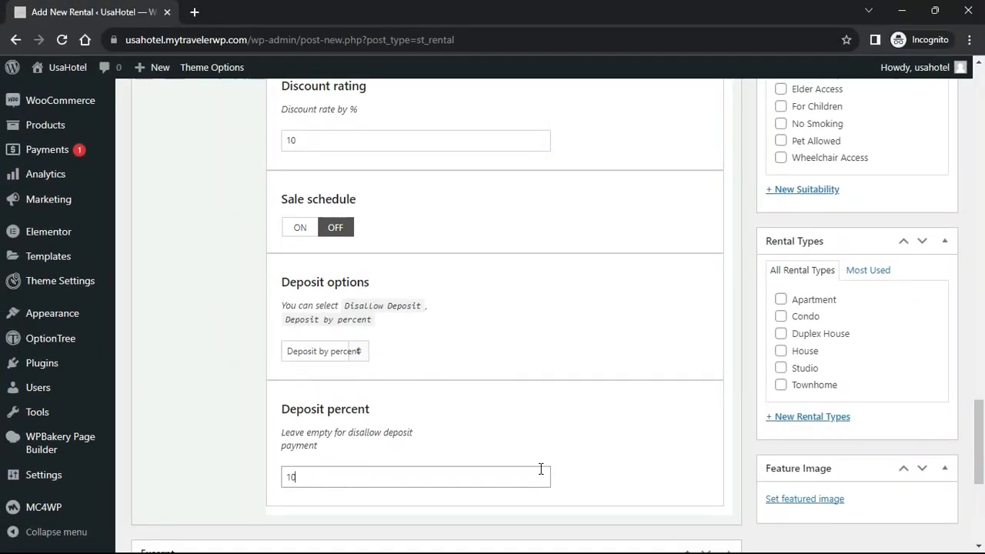
In the availability calendar's bulk price edit, select all days of the week, all days of the month, all months and the year 2023
{"action": "scroll", "coordinate": [637, 451], "scroll_direction": "up", "scroll_amount": 10}
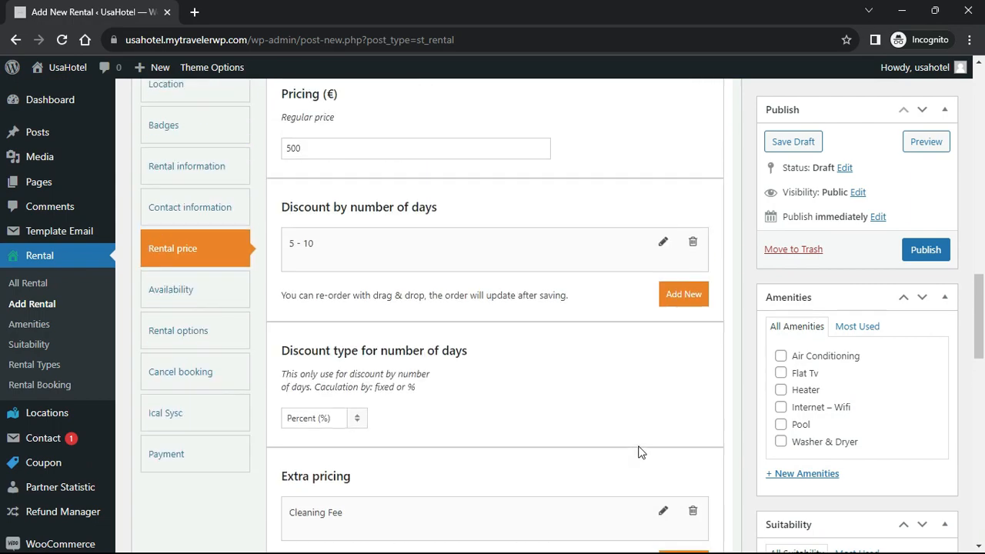
{"action": "left_click", "coordinate": [202, 344]}
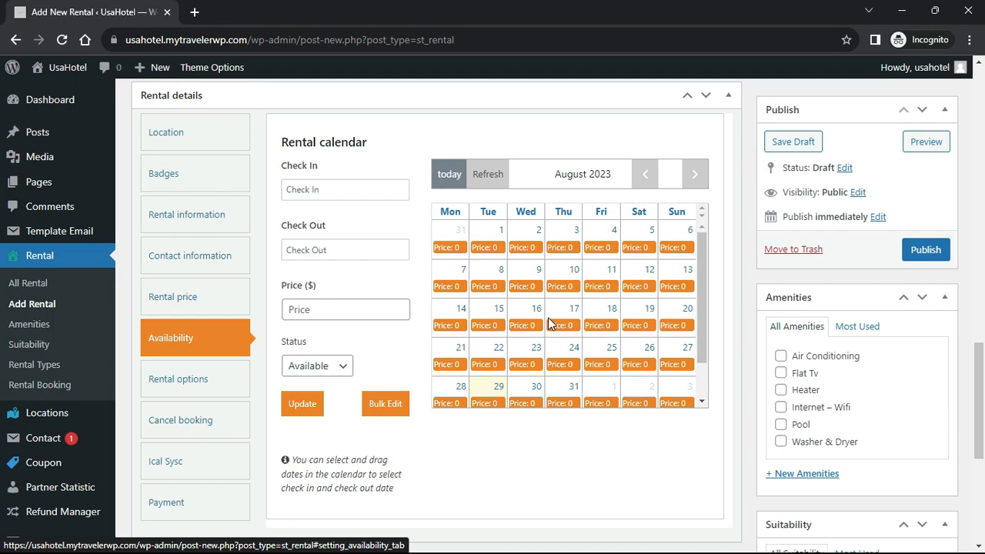
{"action": "left_click", "coordinate": [379, 407]}
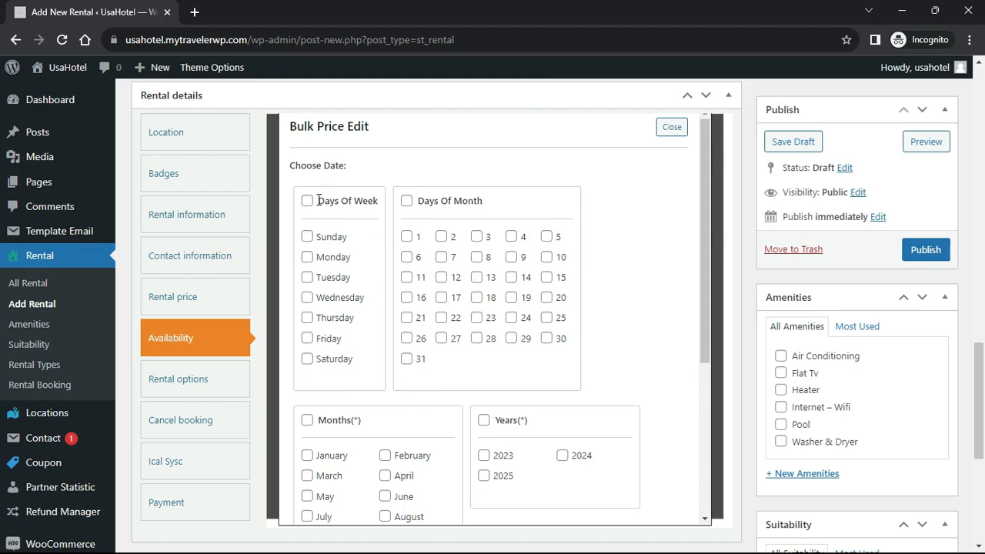
{"action": "left_click", "coordinate": [308, 202]}
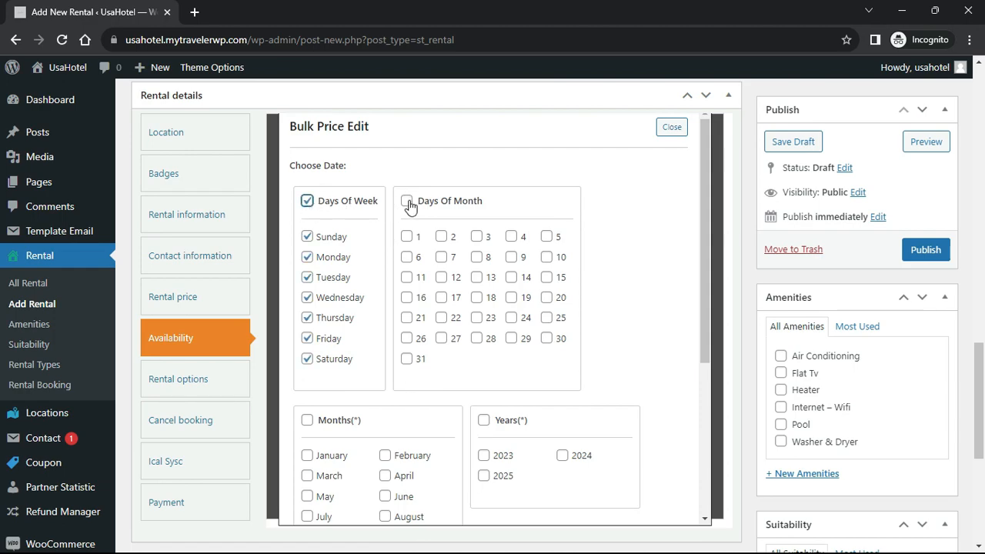
{"action": "left_click", "coordinate": [407, 202]}
{"action": "scroll", "coordinate": [462, 381], "scroll_direction": "down", "scroll_amount": 1}
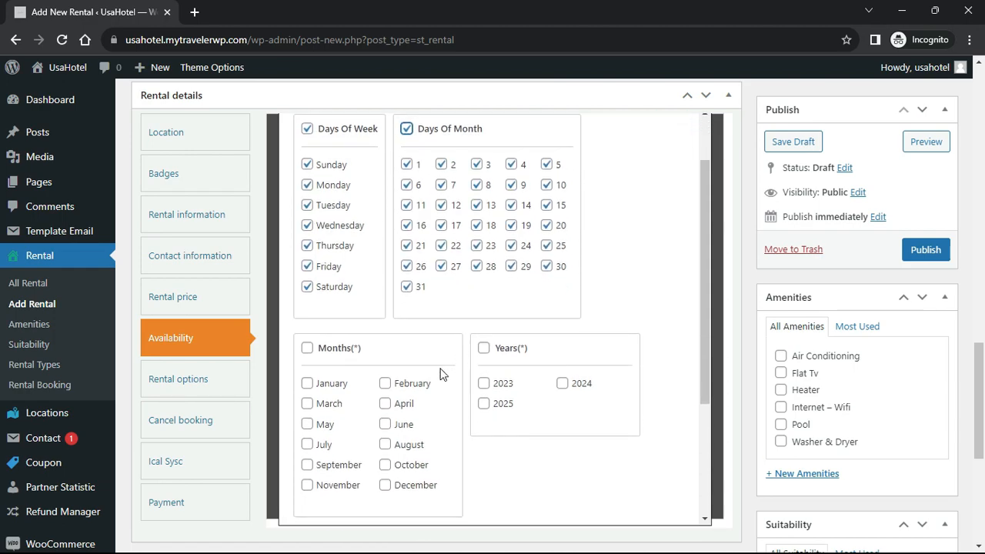
{"action": "left_click", "coordinate": [308, 349]}
{"action": "left_click", "coordinate": [483, 382]}
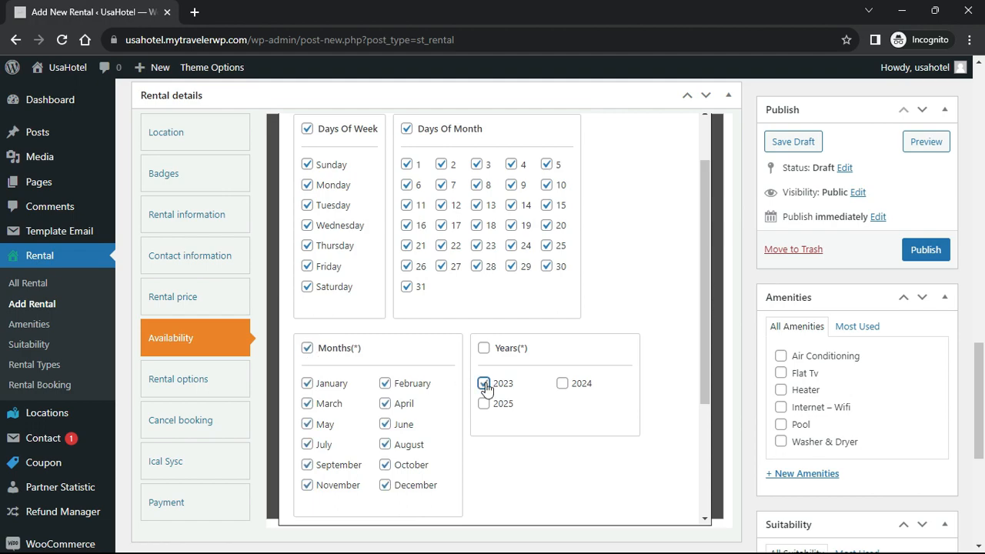
Set the bulk edit price to 500 for the selected dates, save it and close the bulk price edit
{"action": "scroll", "coordinate": [552, 396], "scroll_direction": "down", "scroll_amount": 3}
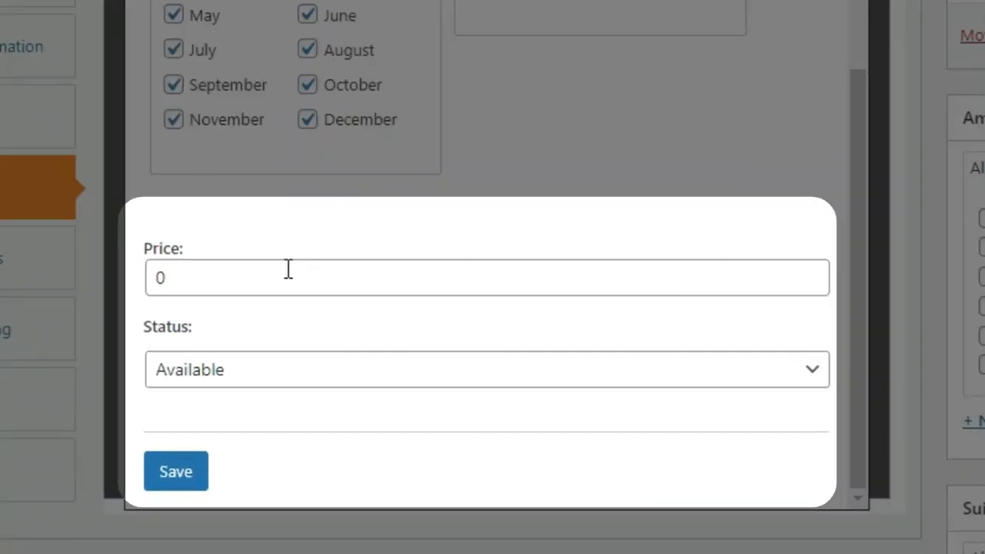
{"action": "left_click_drag", "start_coordinate": [358, 377], "coordinate": [233, 381]}
{"action": "type", "text": "500"}
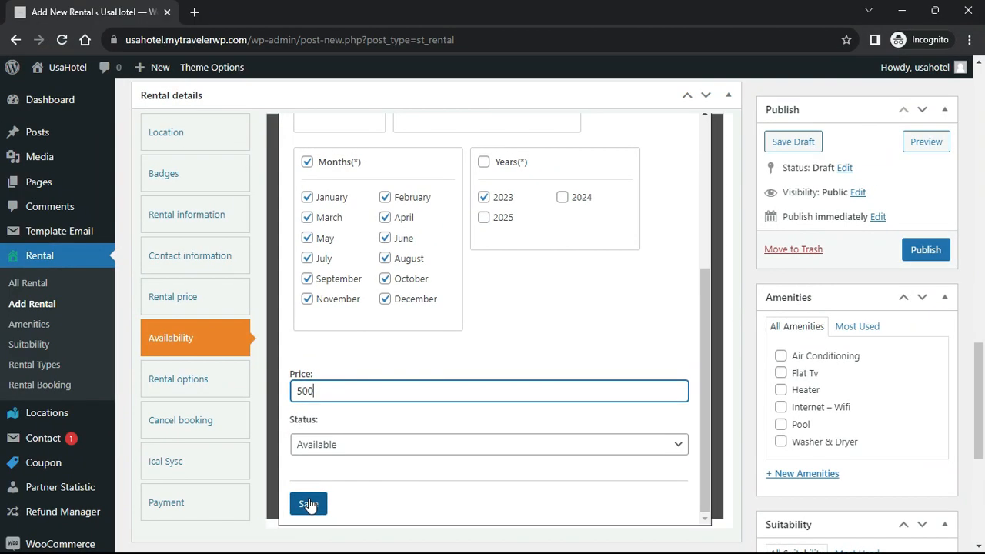
{"action": "left_click", "coordinate": [177, 473]}
{"action": "left_click", "coordinate": [671, 129]}
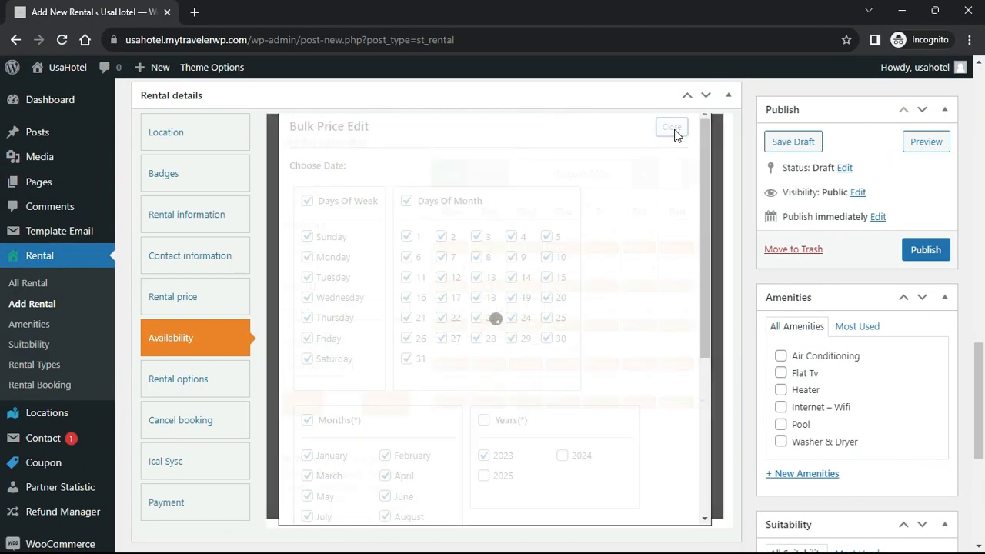
In the rental options, switch Allow external booking and Allow rental groupday on and back off
{"action": "scroll", "coordinate": [510, 426], "scroll_direction": "down", "scroll_amount": 2}
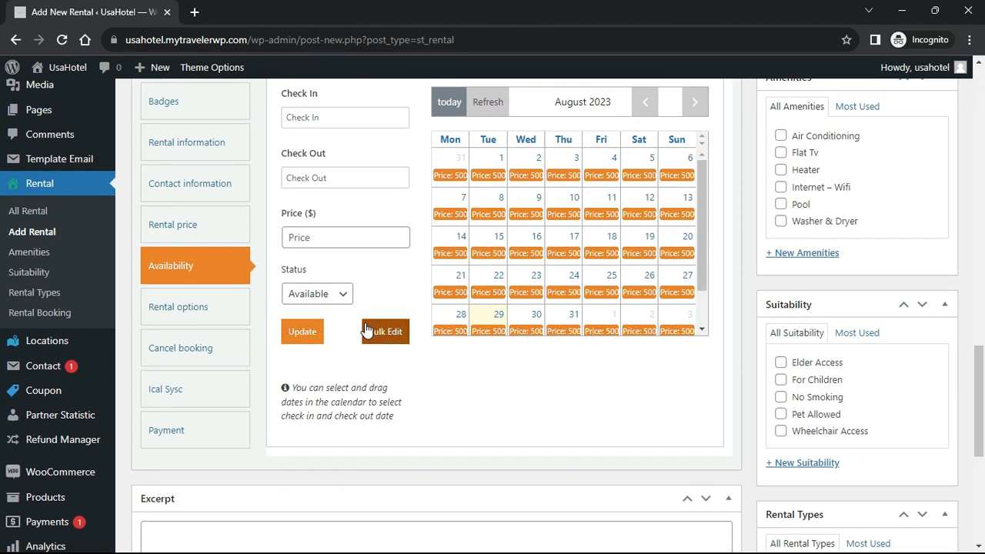
{"action": "left_click", "coordinate": [209, 309]}
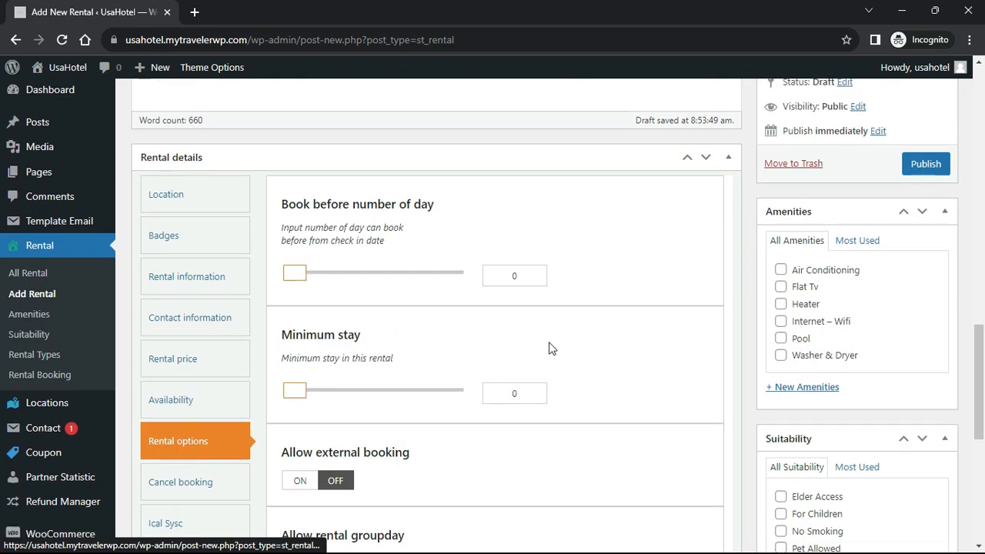
{"action": "scroll", "coordinate": [549, 349], "scroll_direction": "down", "scroll_amount": 2}
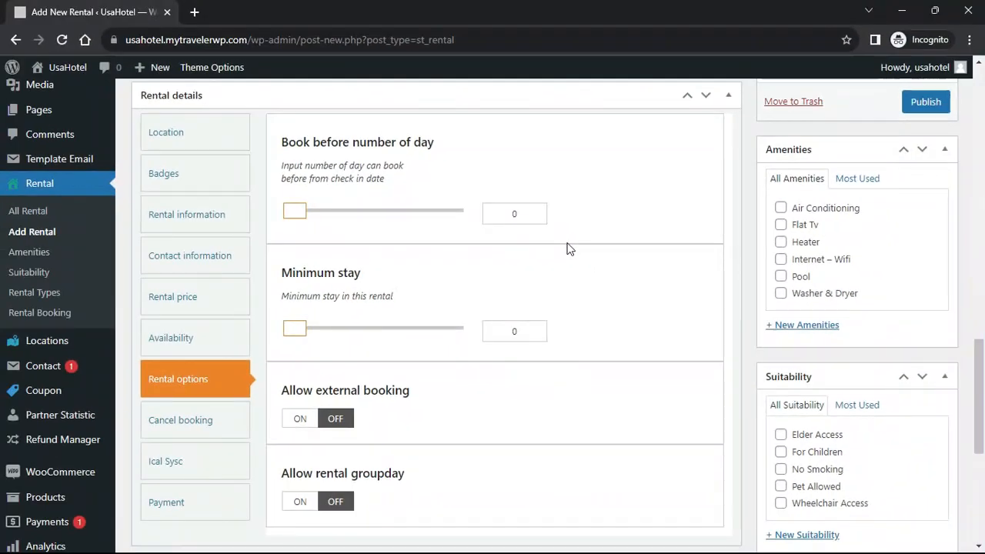
{"action": "scroll", "coordinate": [568, 248], "scroll_direction": "down", "scroll_amount": 1}
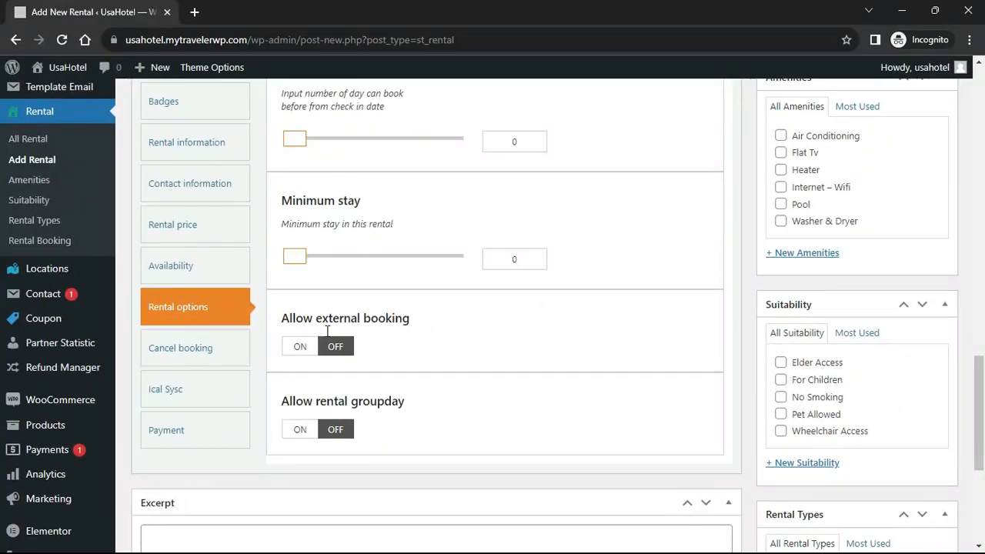
{"action": "left_click", "coordinate": [302, 347]}
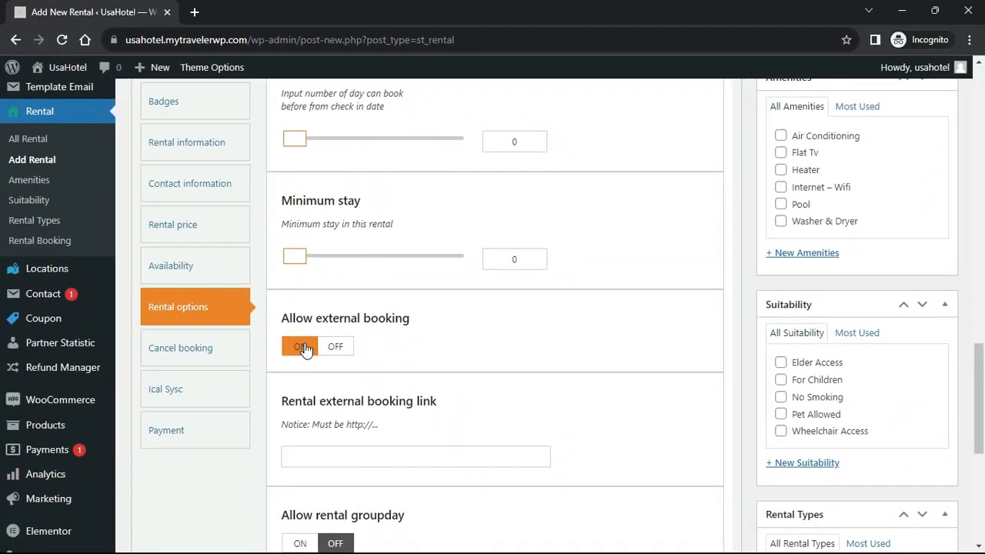
{"action": "left_click", "coordinate": [331, 346]}
{"action": "scroll", "coordinate": [356, 350], "scroll_direction": "down", "scroll_amount": 1}
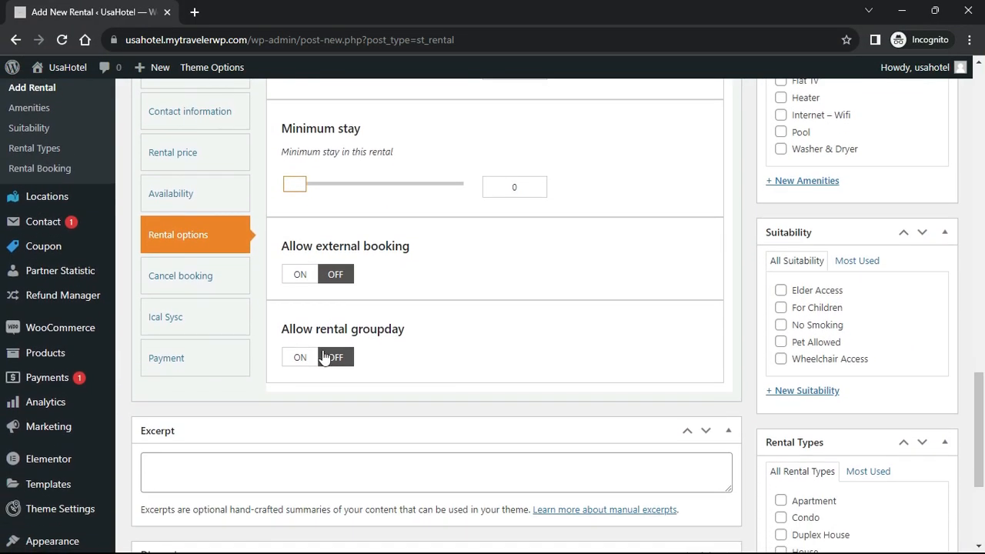
{"action": "left_click", "coordinate": [306, 358]}
{"action": "left_click", "coordinate": [335, 357]}
Allow cancellation for the rental and set the cancellation fee to 50 percent
{"action": "left_click", "coordinate": [192, 287]}
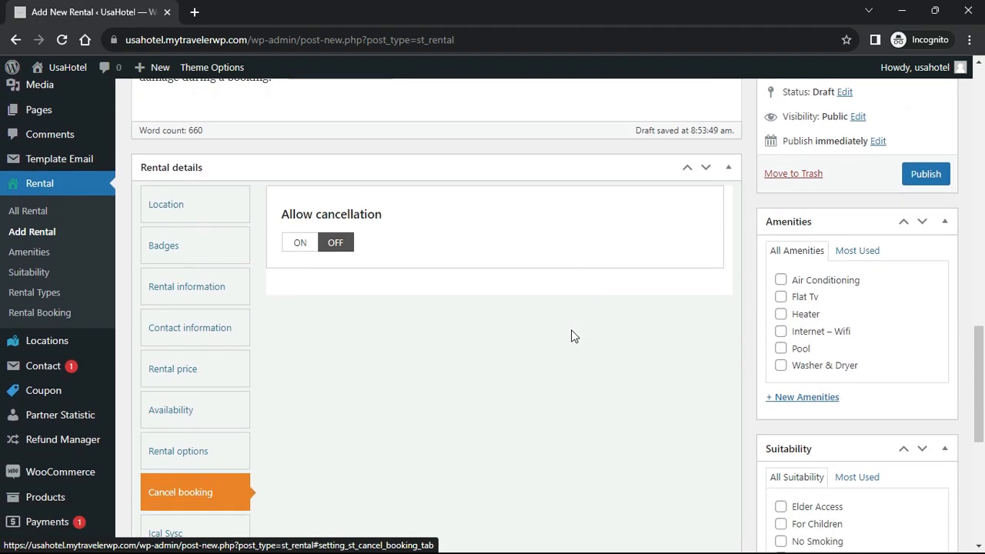
{"action": "left_click", "coordinate": [300, 244]}
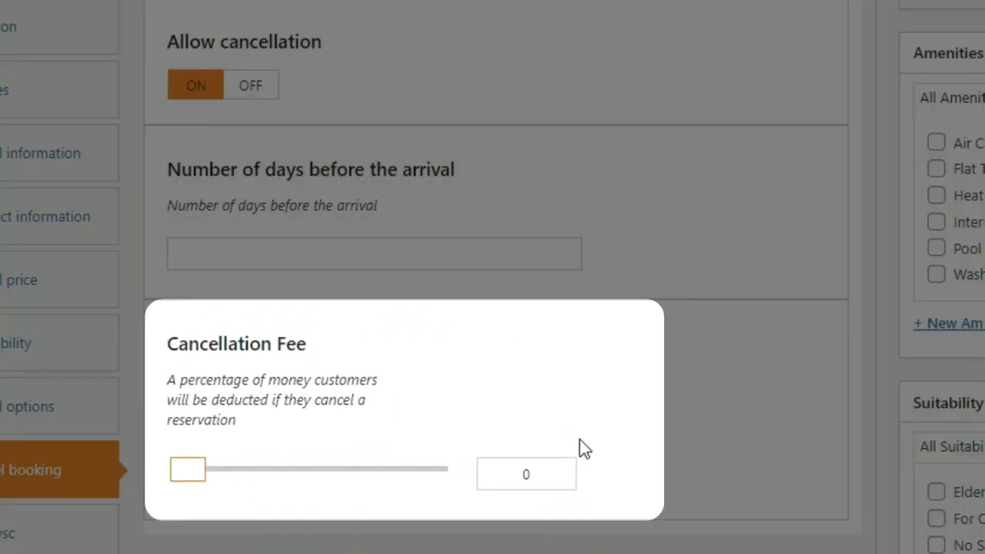
{"action": "double_click", "coordinate": [538, 472]}
{"action": "left_click_drag", "start_coordinate": [193, 479], "coordinate": [320, 486]}
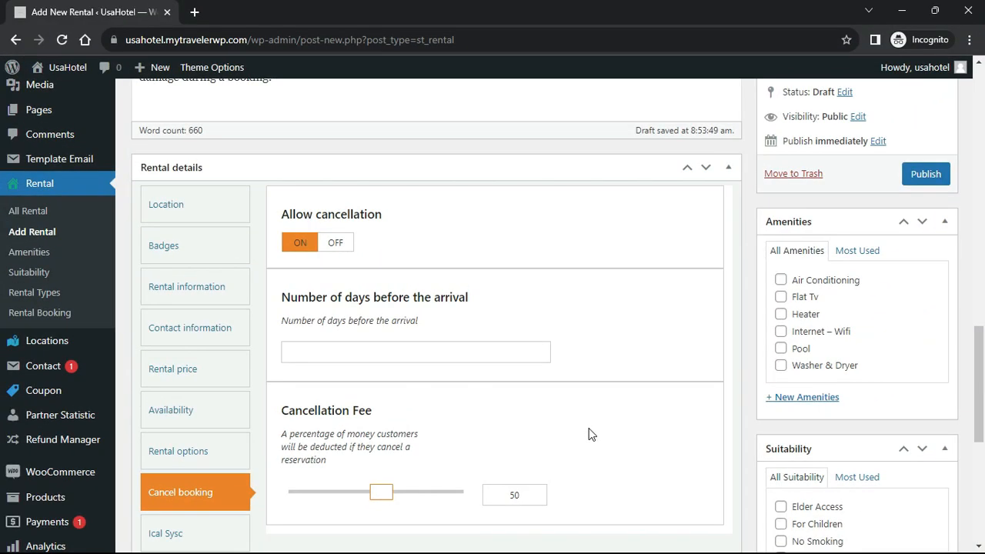
Examine the rental's iCal import settings and its Bank Transfer payment setting
{"action": "scroll", "coordinate": [587, 431], "scroll_direction": "down", "scroll_amount": 3}
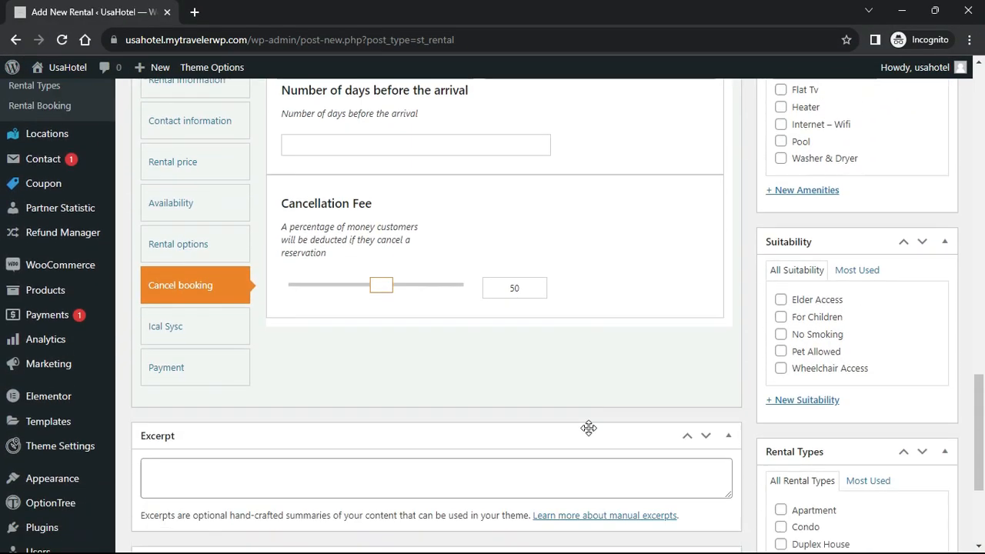
{"action": "left_click", "coordinate": [226, 333]}
{"action": "scroll", "coordinate": [525, 359], "scroll_direction": "up", "scroll_amount": 3}
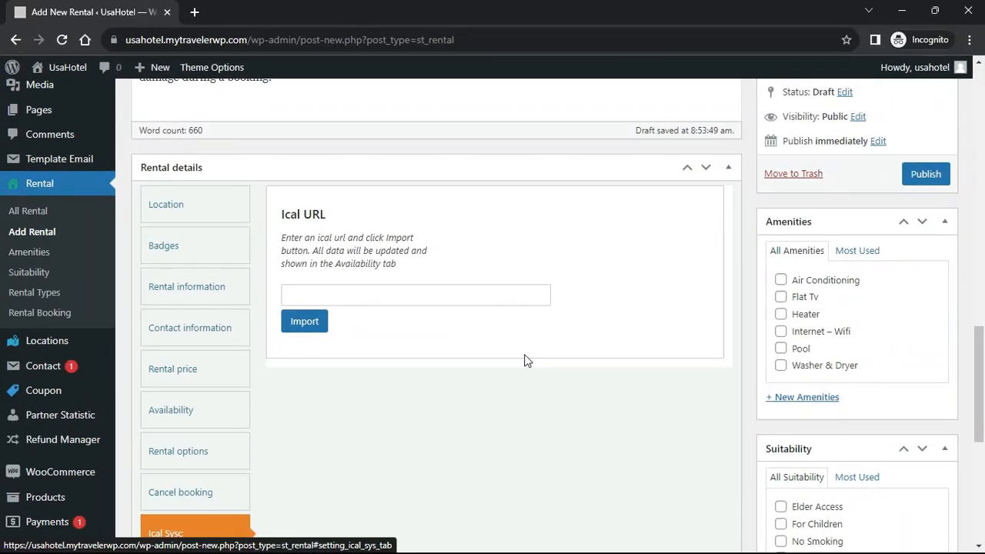
{"action": "scroll", "coordinate": [526, 361], "scroll_direction": "down", "scroll_amount": 2}
{"action": "left_click", "coordinate": [254, 416]}
{"action": "scroll", "coordinate": [527, 366], "scroll_direction": "up", "scroll_amount": 1}
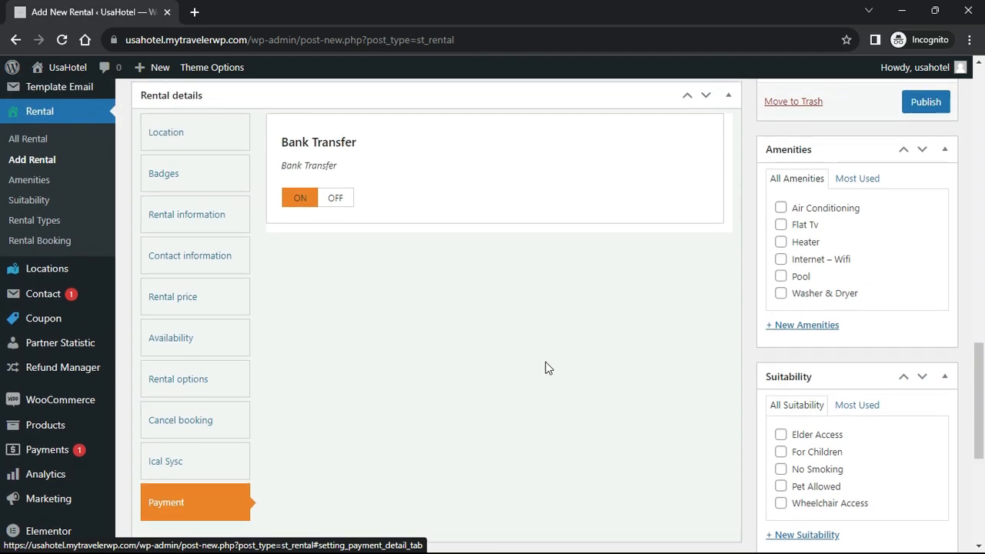
Assign the amenities Internet – Wifi, Pool and Heater to the rental
{"action": "scroll", "coordinate": [547, 367], "scroll_direction": "down", "scroll_amount": 2}
{"action": "scroll", "coordinate": [595, 361], "scroll_direction": "up", "scroll_amount": 1}
{"action": "scroll", "coordinate": [601, 361], "scroll_direction": "up", "scroll_amount": 3}
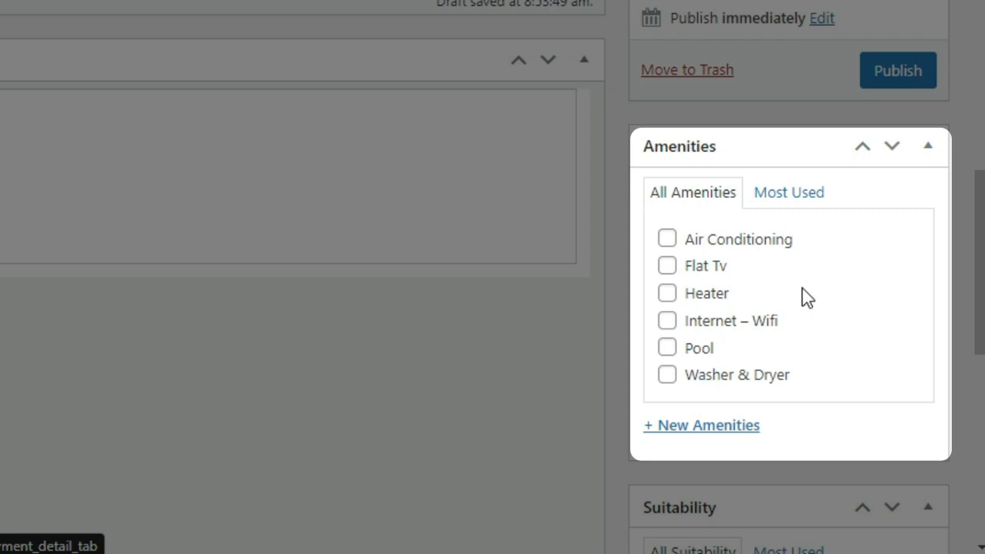
{"action": "scroll", "coordinate": [802, 288], "scroll_direction": "down", "scroll_amount": 2}
{"action": "left_click", "coordinate": [666, 205]}
{"action": "left_click", "coordinate": [666, 232]}
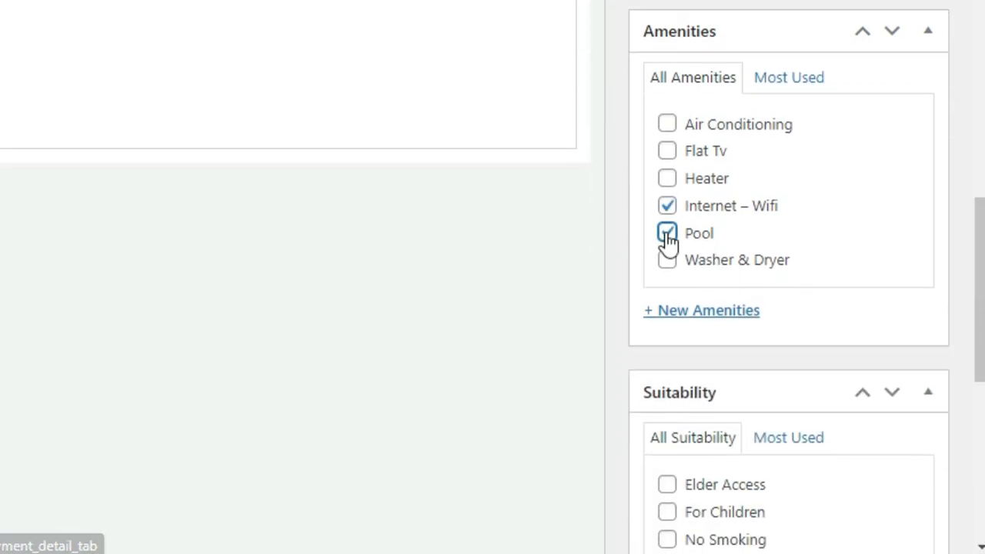
{"action": "left_click", "coordinate": [666, 178]}
Mark the rental as suitable For Children and Pet Allowed, and choose House as its rental type
{"action": "scroll", "coordinate": [706, 308], "scroll_direction": "down", "scroll_amount": 4}
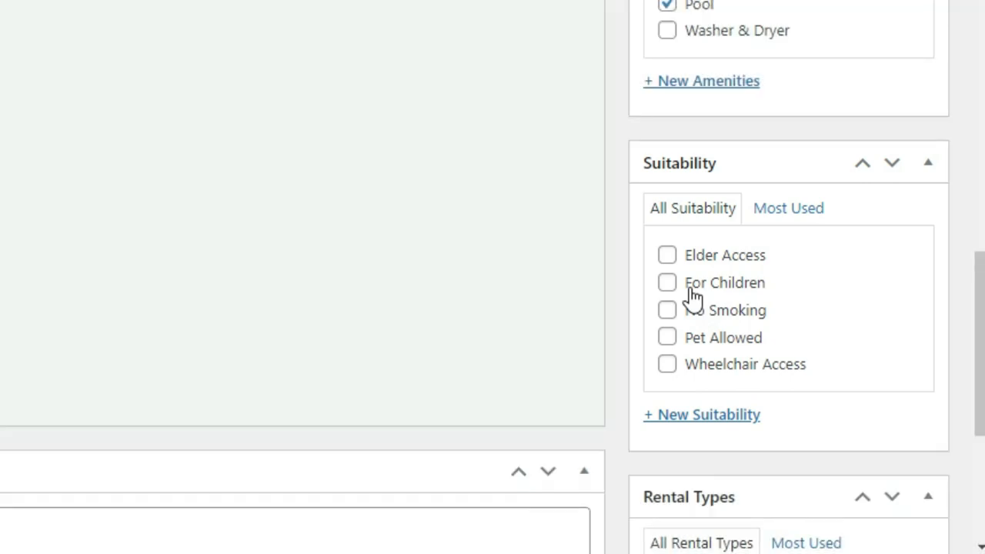
{"action": "left_click", "coordinate": [667, 286]}
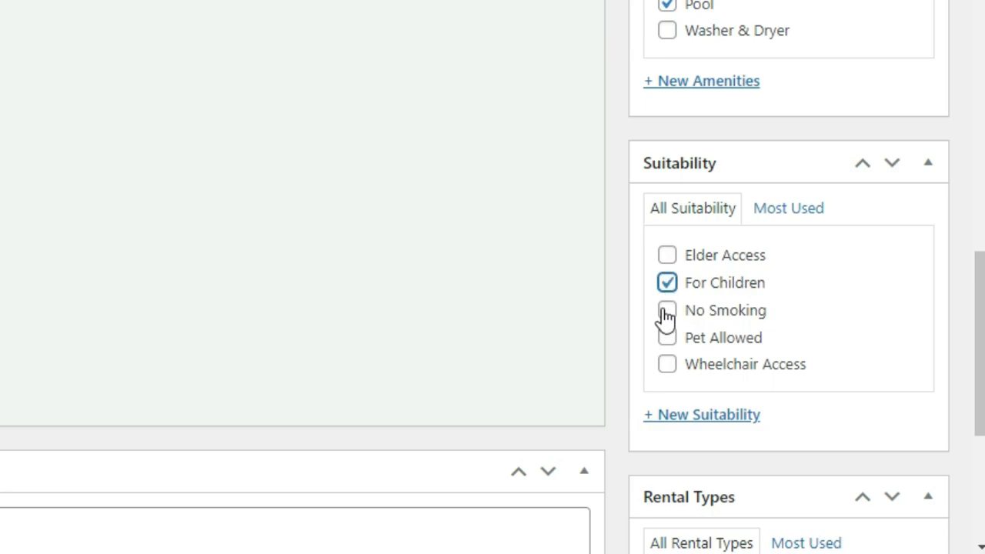
{"action": "left_click", "coordinate": [667, 340]}
{"action": "scroll", "coordinate": [677, 369], "scroll_direction": "down", "scroll_amount": 5}
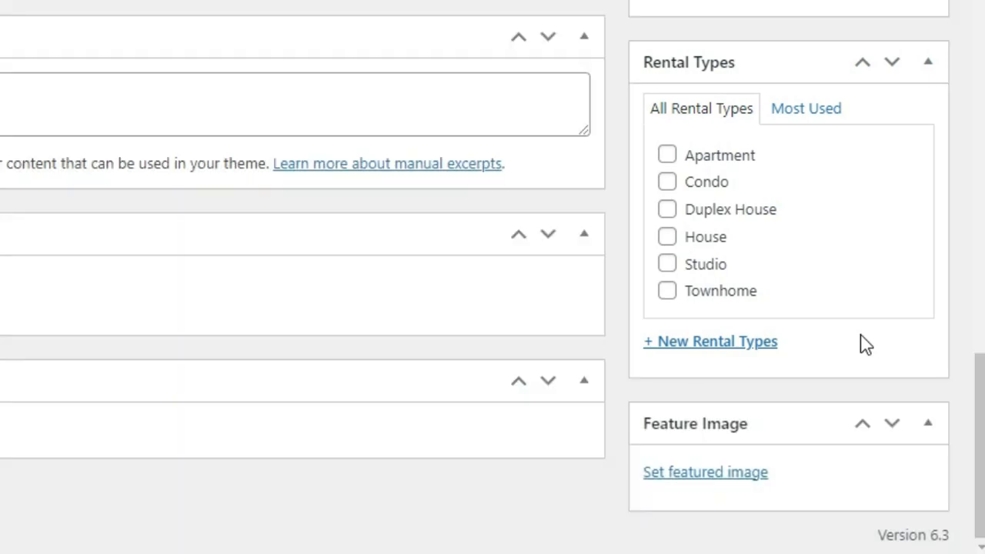
{"action": "left_click", "coordinate": [667, 237]}
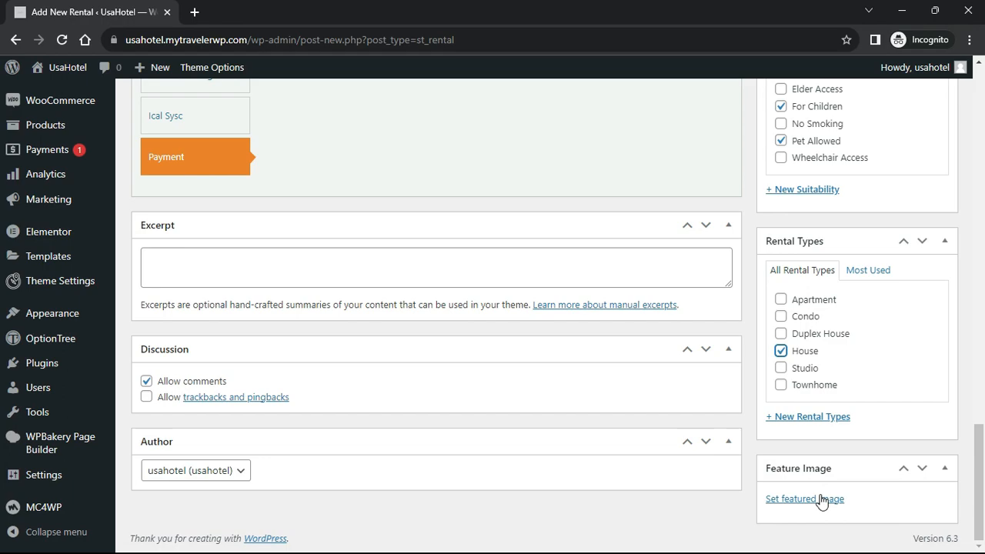
Set the living and dining room photo as the featured image and publish the rental
{"action": "left_click", "coordinate": [804, 499]}
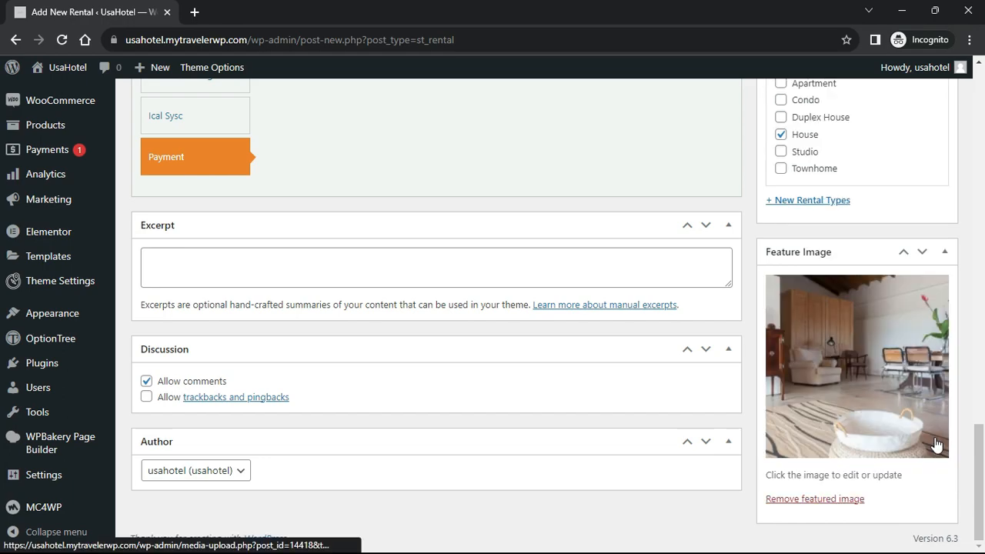
{"action": "scroll", "coordinate": [897, 408], "scroll_direction": "up", "scroll_amount": 5}
{"action": "scroll", "coordinate": [895, 413], "scroll_direction": "up", "scroll_amount": 10}
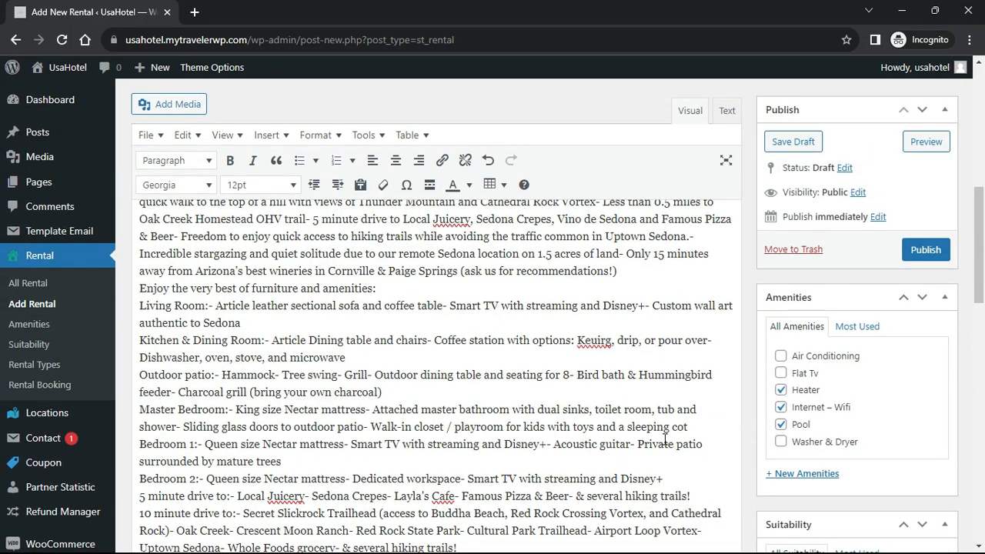
{"action": "scroll", "coordinate": [879, 429], "scroll_direction": "up", "scroll_amount": 5}
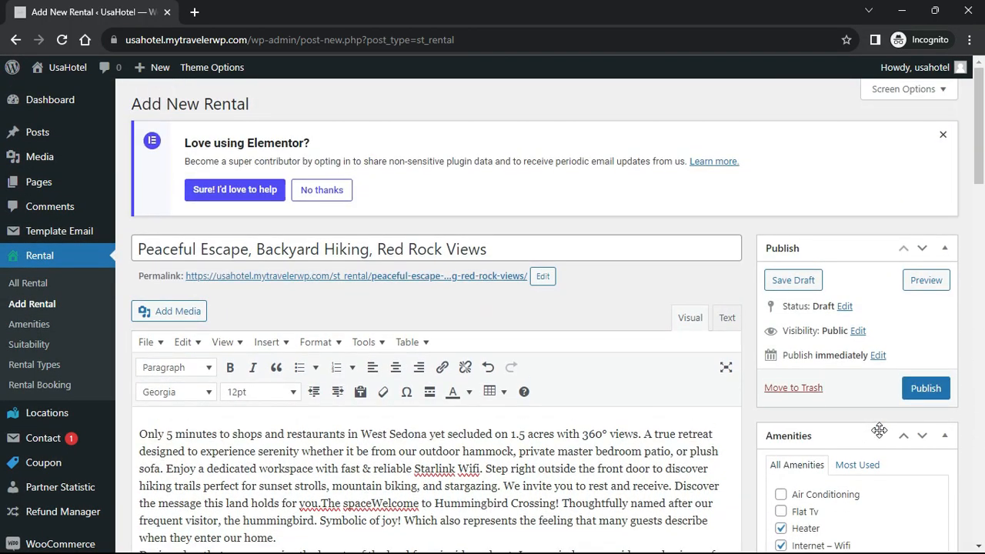
{"action": "left_click", "coordinate": [937, 395]}
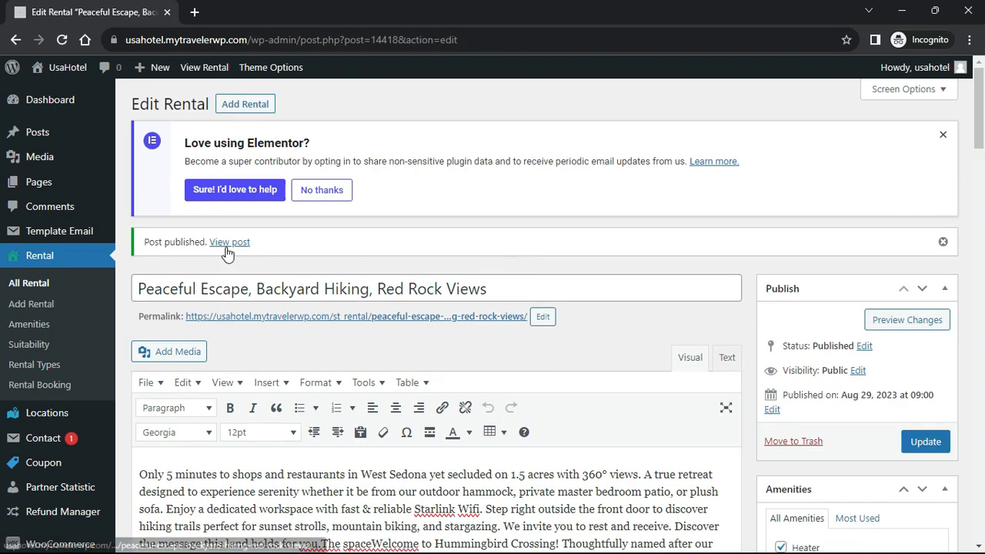
Open the published rental's page in a new browser tab and switch to it
{"action": "right_click", "coordinate": [229, 243]}
{"action": "left_click", "coordinate": [269, 260]}
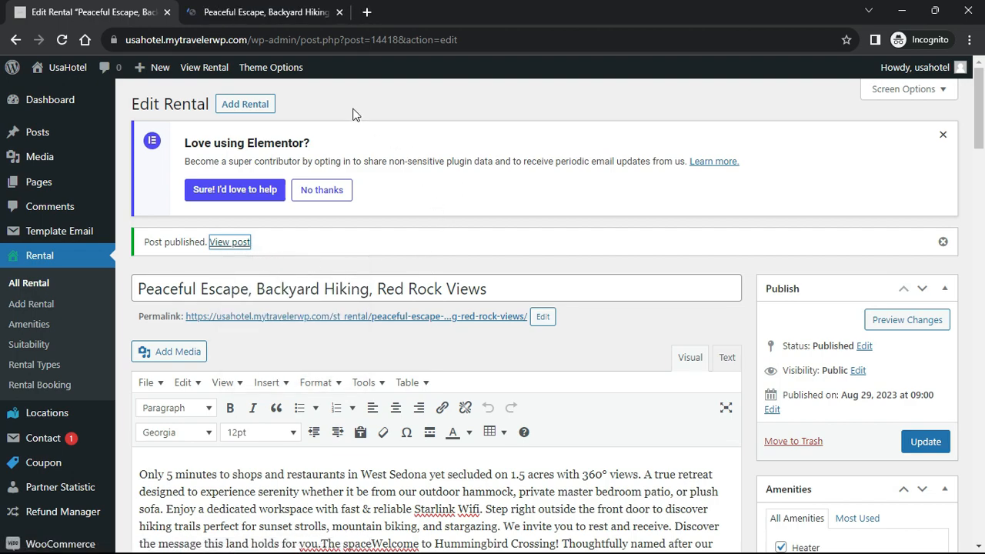
{"action": "key", "text": "ctrl+Tab"}
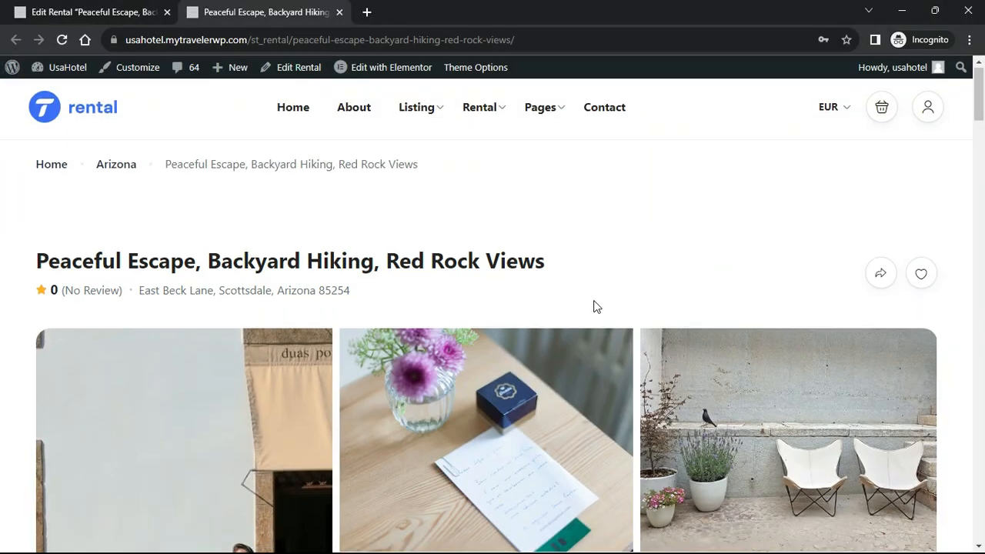
Review the published rental's photo gallery, capacity details, description, amenities, suitability and rental type
{"action": "scroll", "coordinate": [593, 304], "scroll_direction": "down", "scroll_amount": 3}
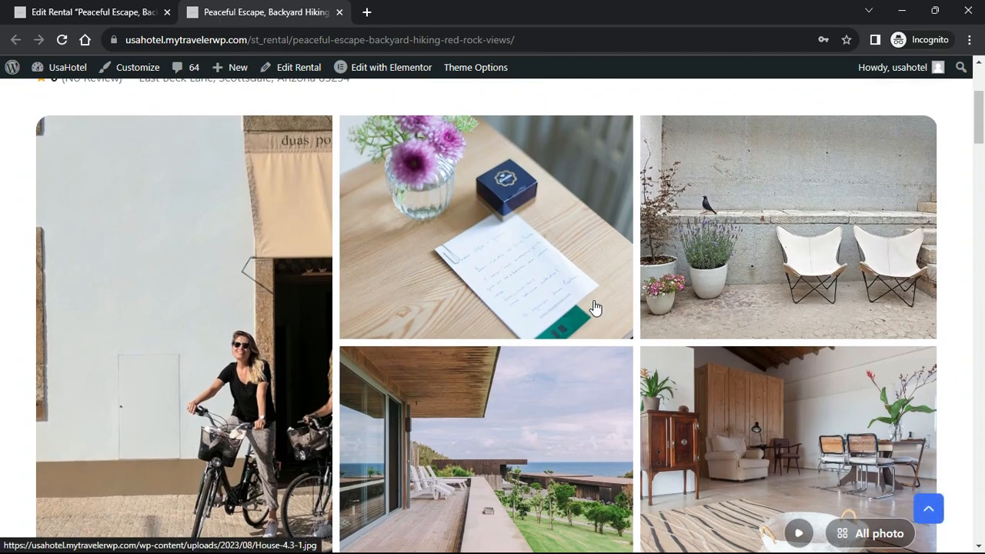
{"action": "scroll", "coordinate": [595, 308], "scroll_direction": "down", "scroll_amount": 1}
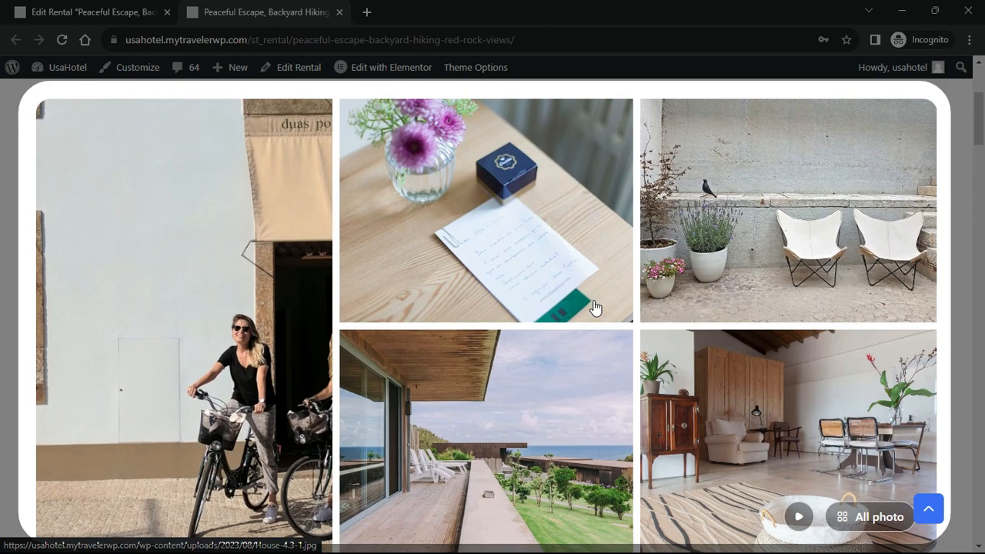
{"action": "scroll", "coordinate": [593, 307], "scroll_direction": "down", "scroll_amount": 4}
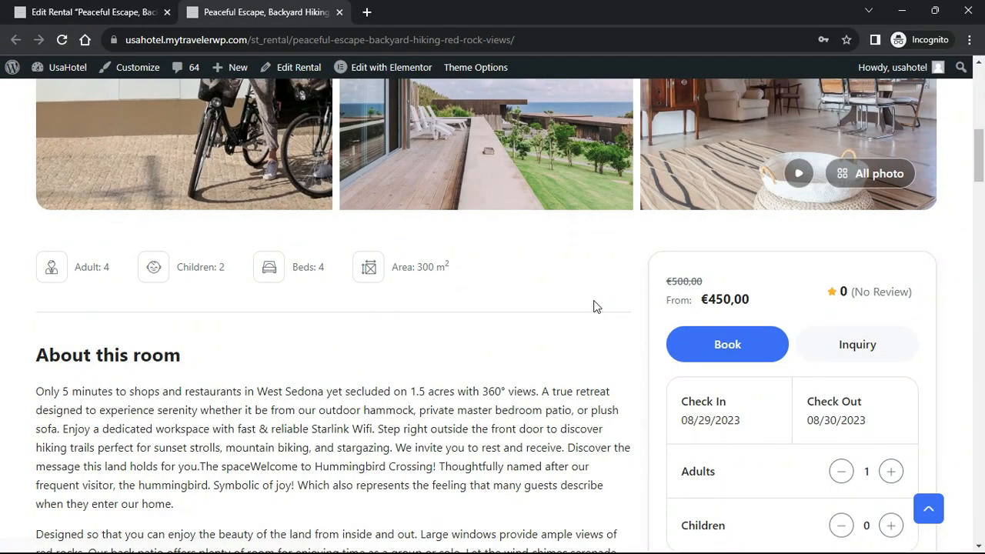
{"action": "scroll", "coordinate": [593, 306], "scroll_direction": "down", "scroll_amount": 3}
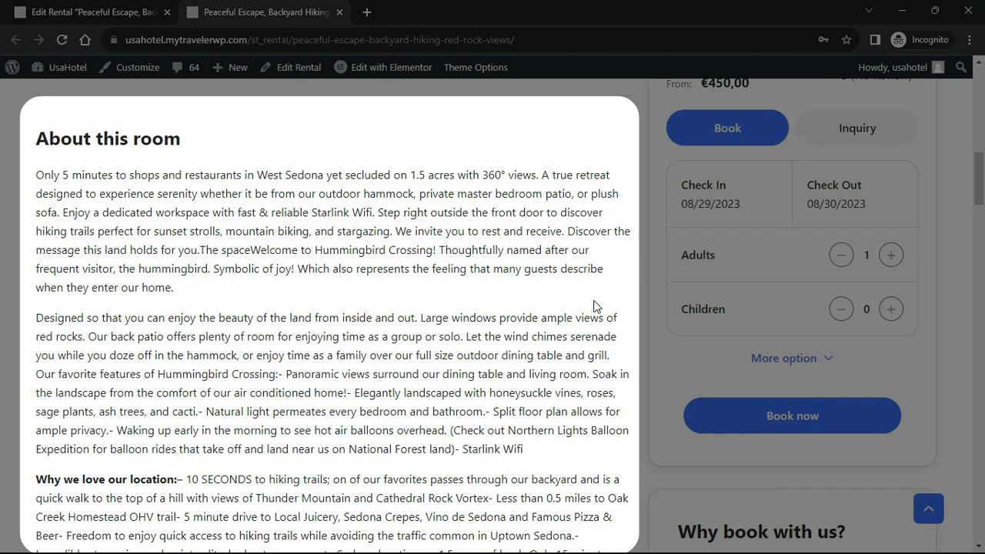
{"action": "scroll", "coordinate": [593, 306], "scroll_direction": "down", "scroll_amount": 4}
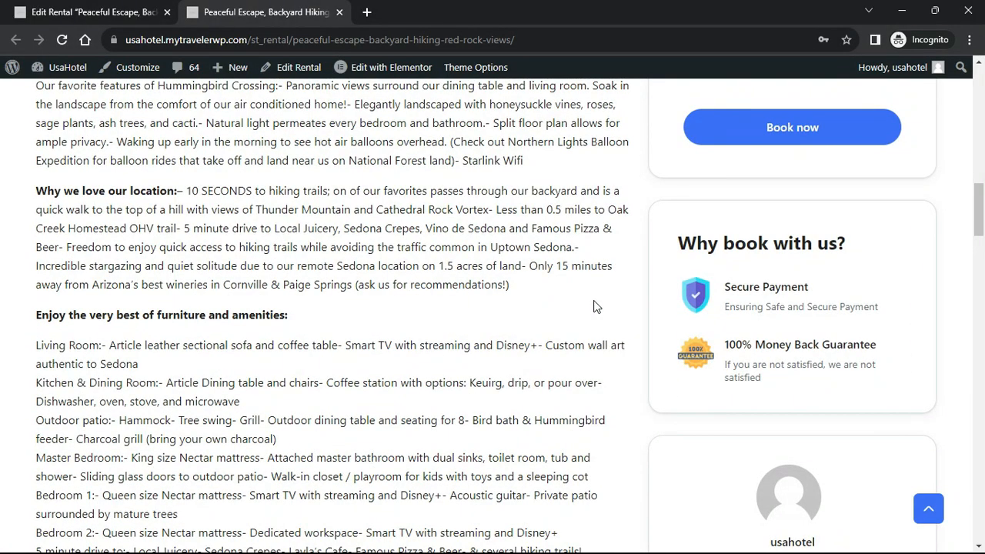
{"action": "scroll", "coordinate": [593, 306], "scroll_direction": "down", "scroll_amount": 4}
{"action": "scroll", "coordinate": [595, 300], "scroll_direction": "down", "scroll_amount": 5}
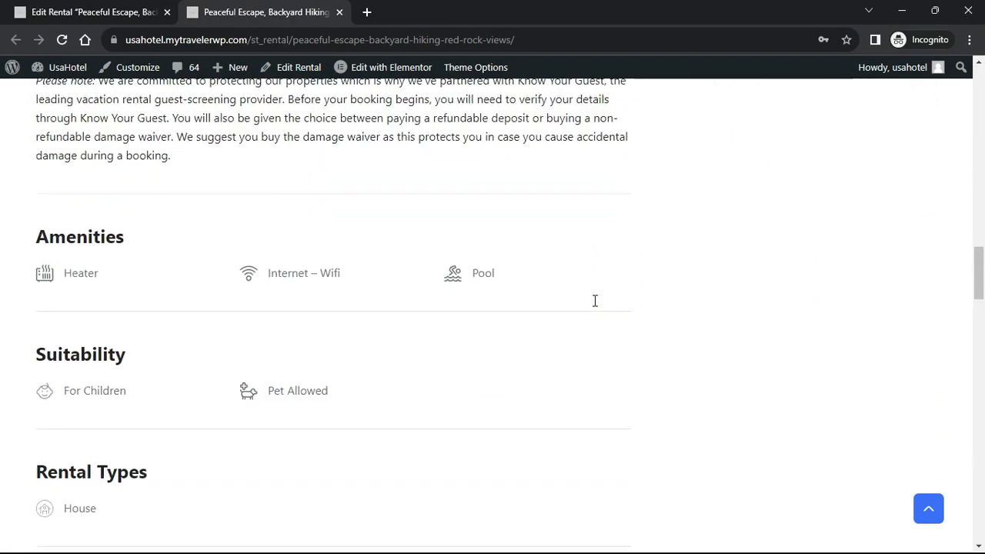
{"action": "scroll", "coordinate": [595, 300], "scroll_direction": "down", "scroll_amount": 1}
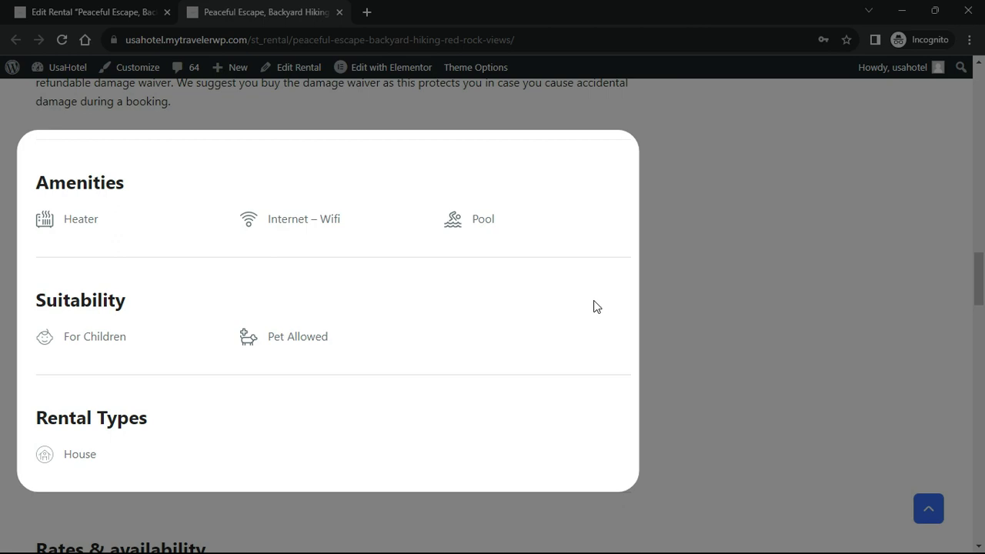
Examine the rental's availability calendar, discount by number of days, location map, reviews and suggested other options
{"action": "scroll", "coordinate": [595, 306], "scroll_direction": "down", "scroll_amount": 4}
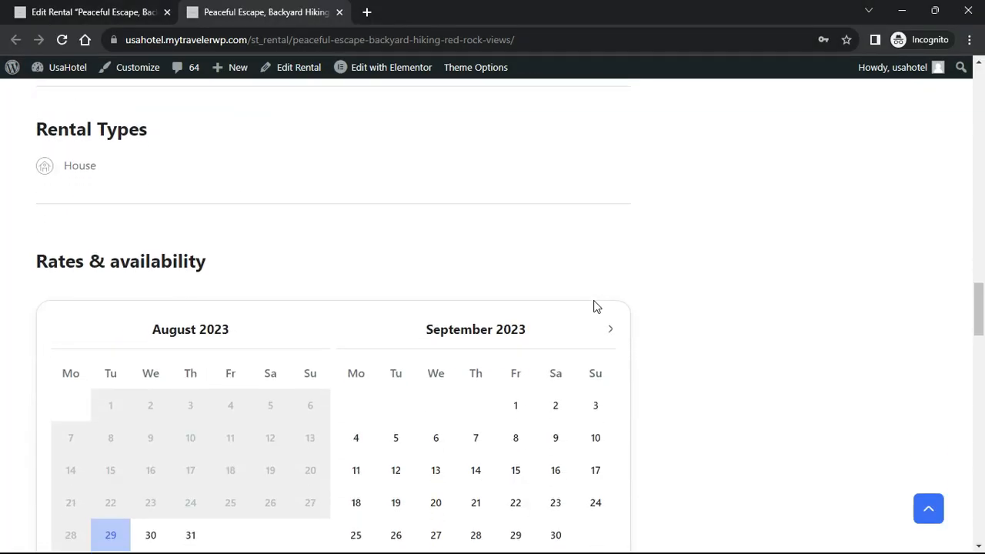
{"action": "scroll", "coordinate": [595, 306], "scroll_direction": "down", "scroll_amount": 1}
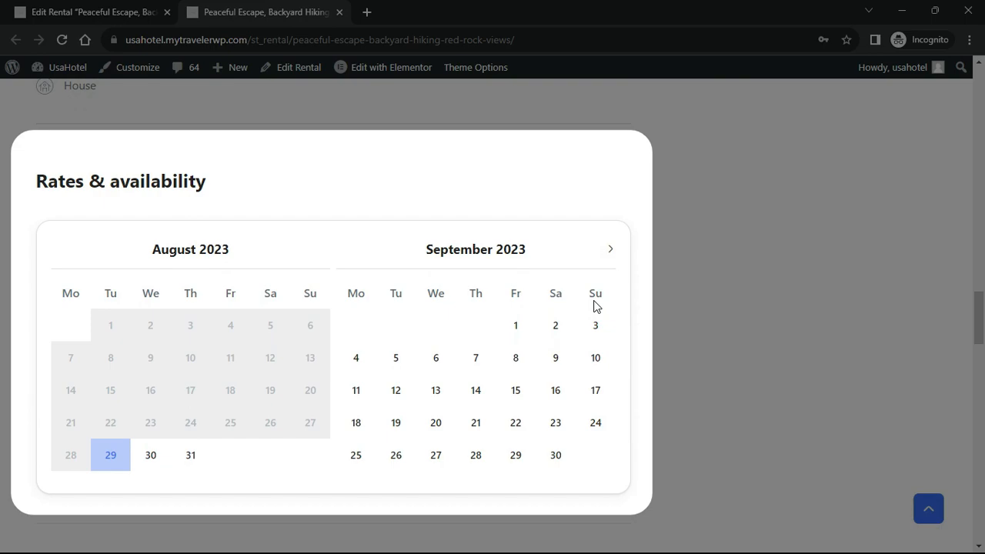
{"action": "scroll", "coordinate": [595, 306], "scroll_direction": "down", "scroll_amount": 2}
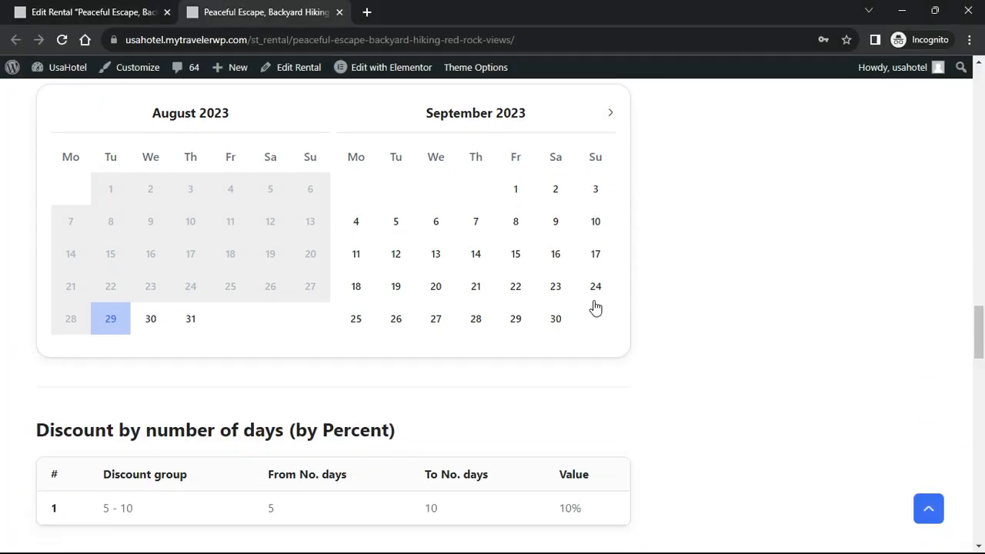
{"action": "scroll", "coordinate": [673, 416], "scroll_direction": "down", "scroll_amount": 1}
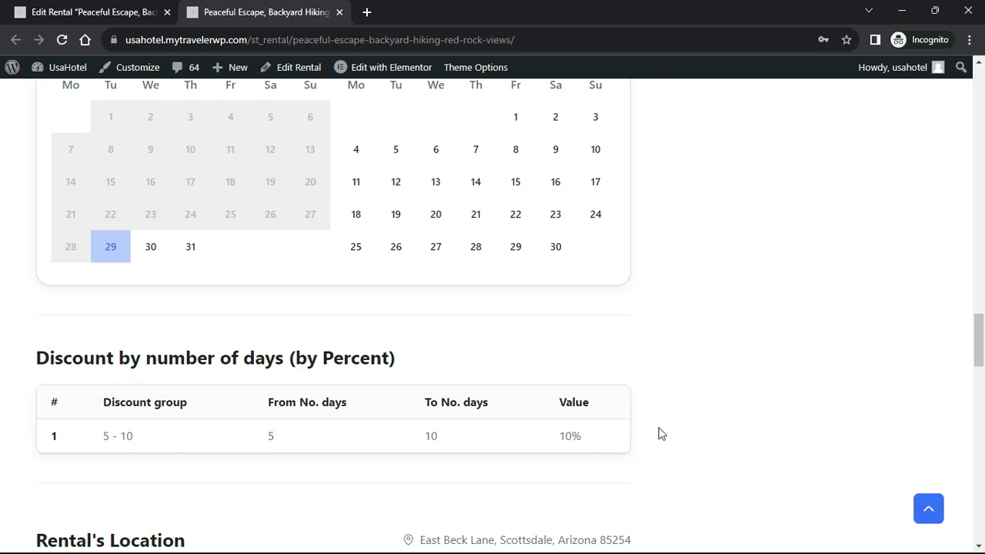
{"action": "scroll", "coordinate": [660, 433], "scroll_direction": "down", "scroll_amount": 5}
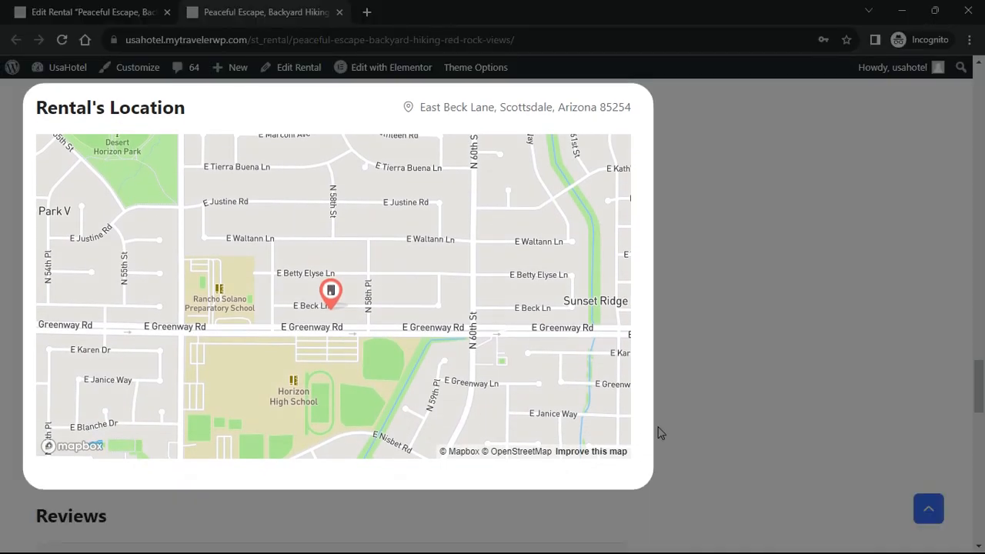
{"action": "scroll", "coordinate": [471, 352], "scroll_direction": "down", "scroll_amount": 4}
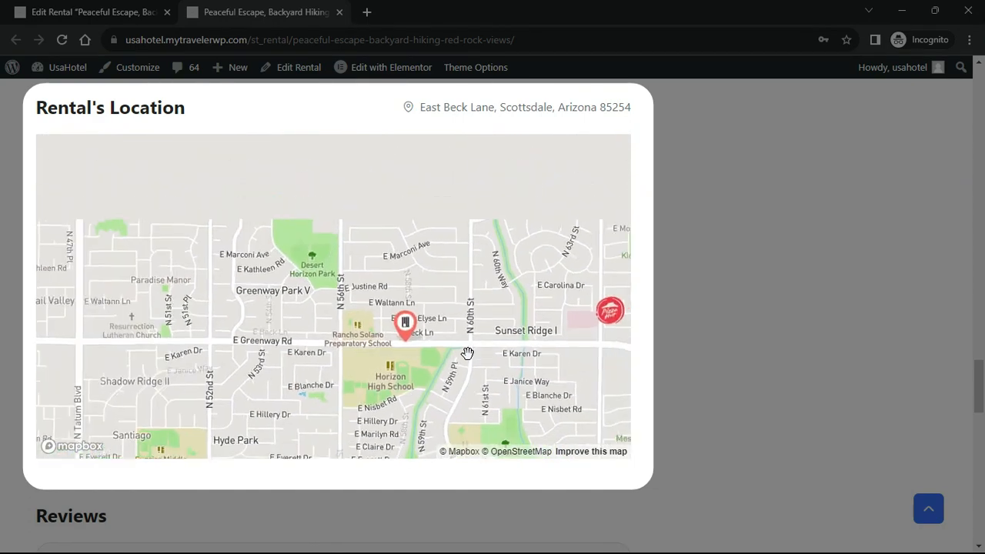
{"action": "left_click_drag", "start_coordinate": [488, 347], "coordinate": [325, 343]}
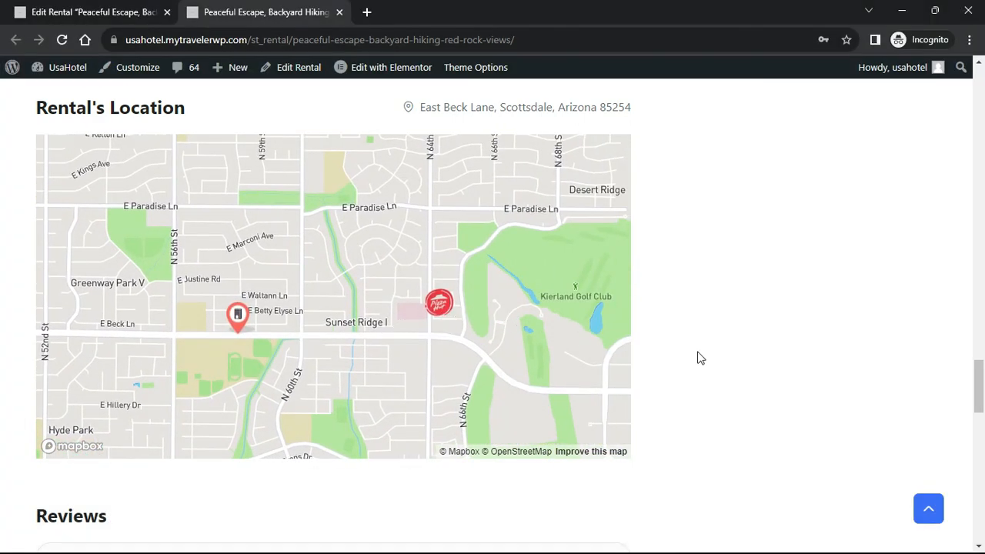
{"action": "scroll", "coordinate": [700, 358], "scroll_direction": "down", "scroll_amount": 3}
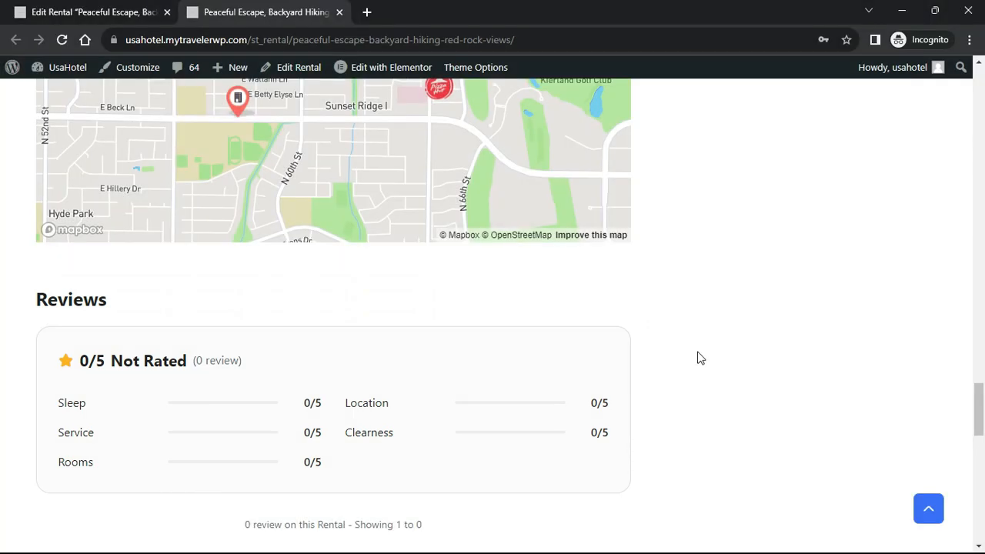
{"action": "scroll", "coordinate": [700, 357], "scroll_direction": "down", "scroll_amount": 3}
{"action": "scroll", "coordinate": [700, 358], "scroll_direction": "down", "scroll_amount": 5}
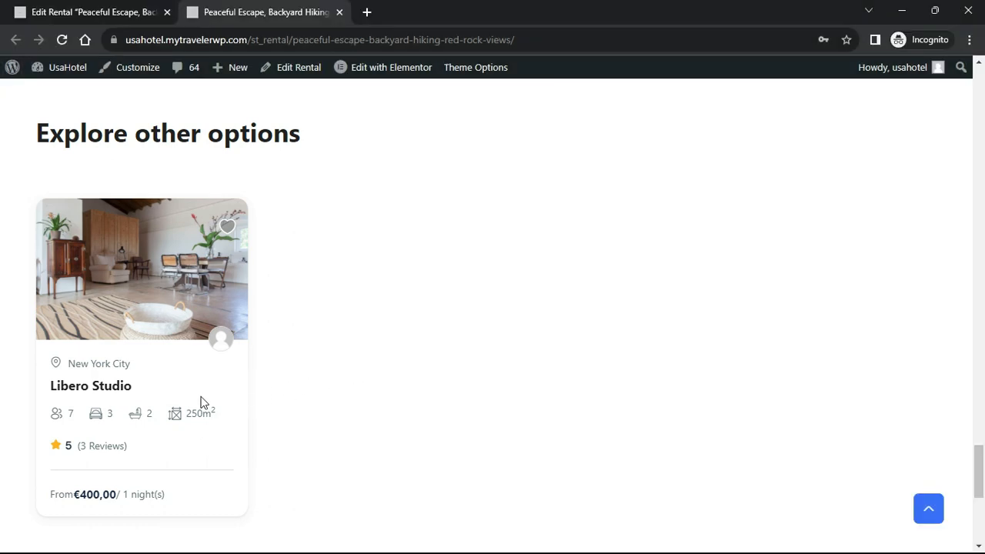
{"action": "scroll", "coordinate": [154, 437], "scroll_direction": "down", "scroll_amount": 1}
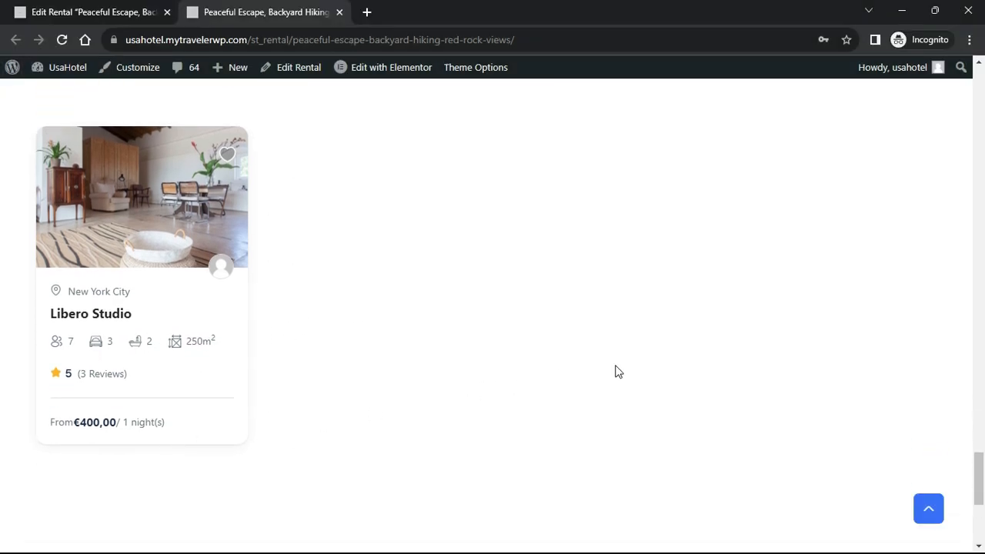
Set the rental's booking form to 4 adults and add 1 Cleaning Fee from the extra options
{"action": "scroll", "coordinate": [707, 405], "scroll_direction": "up", "scroll_amount": 20}
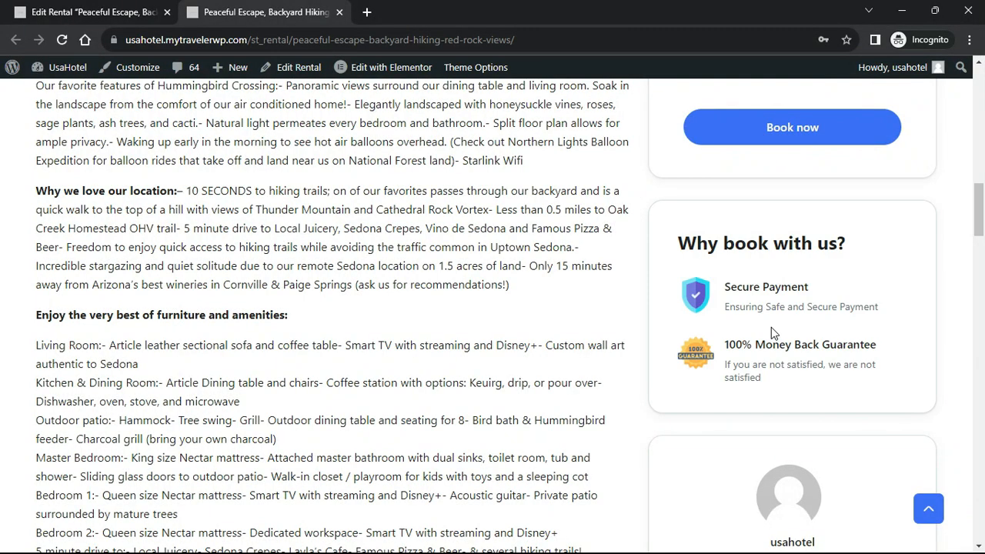
{"action": "scroll", "coordinate": [838, 403], "scroll_direction": "up", "scroll_amount": 5}
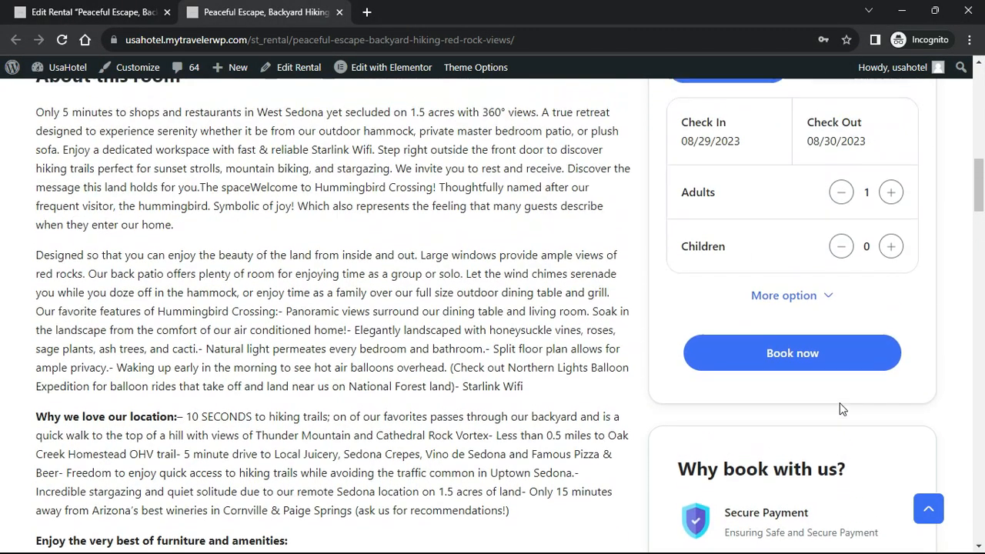
{"action": "scroll", "coordinate": [802, 257], "scroll_direction": "down", "scroll_amount": 2}
{"action": "scroll", "coordinate": [802, 258], "scroll_direction": "up", "scroll_amount": 1}
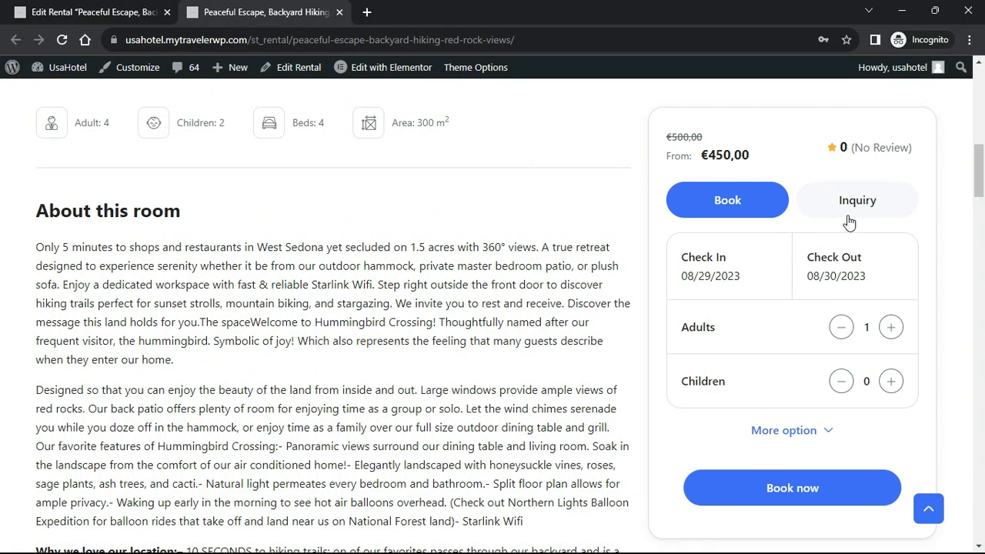
{"action": "left_click", "coordinate": [893, 327]}
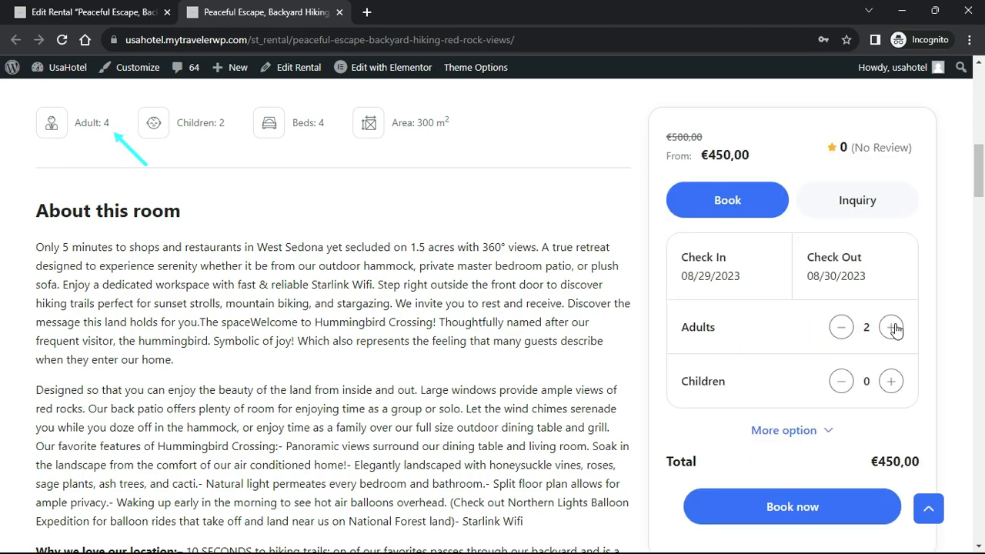
{"action": "left_click", "coordinate": [893, 326]}
{"action": "left_click", "coordinate": [893, 327]}
{"action": "left_click", "coordinate": [892, 327]}
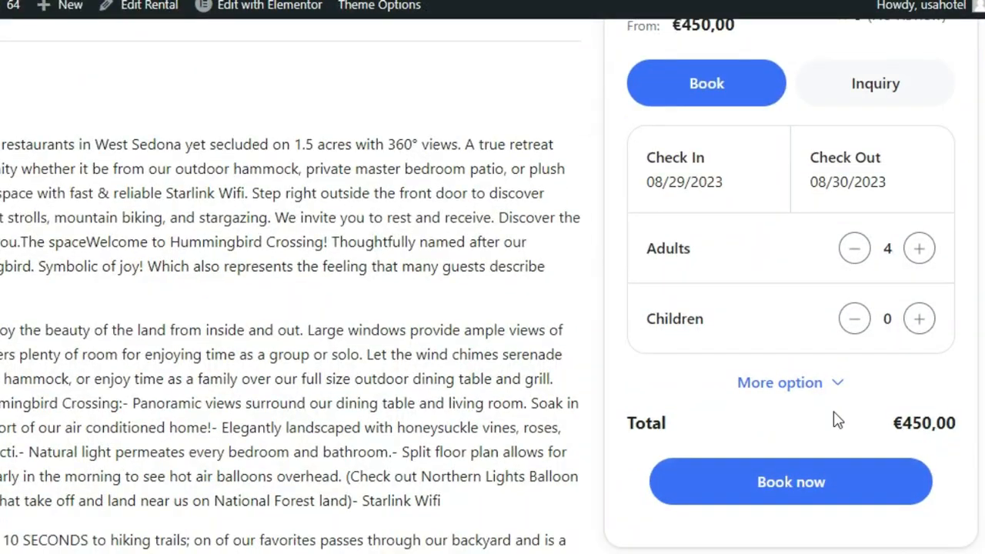
{"action": "left_click", "coordinate": [836, 385]}
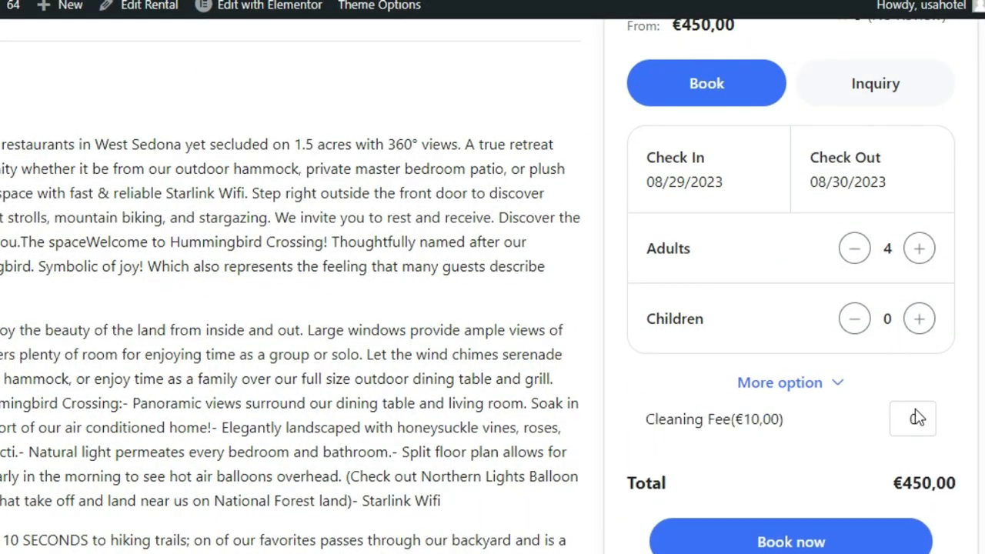
{"action": "left_click", "coordinate": [923, 422]}
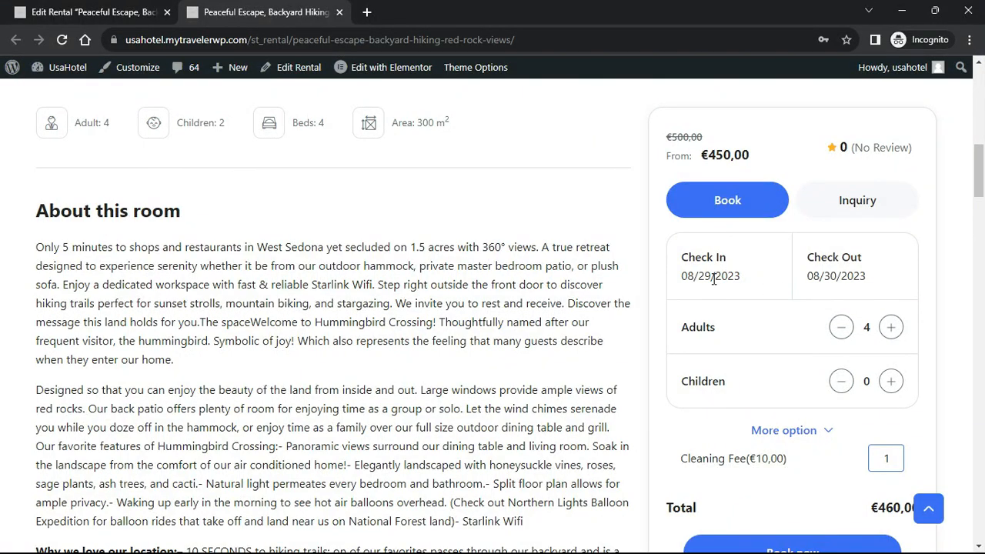
Look at the check-in date calendar and the inquiry form's fields, and return to the booking form
{"action": "left_click", "coordinate": [708, 281]}
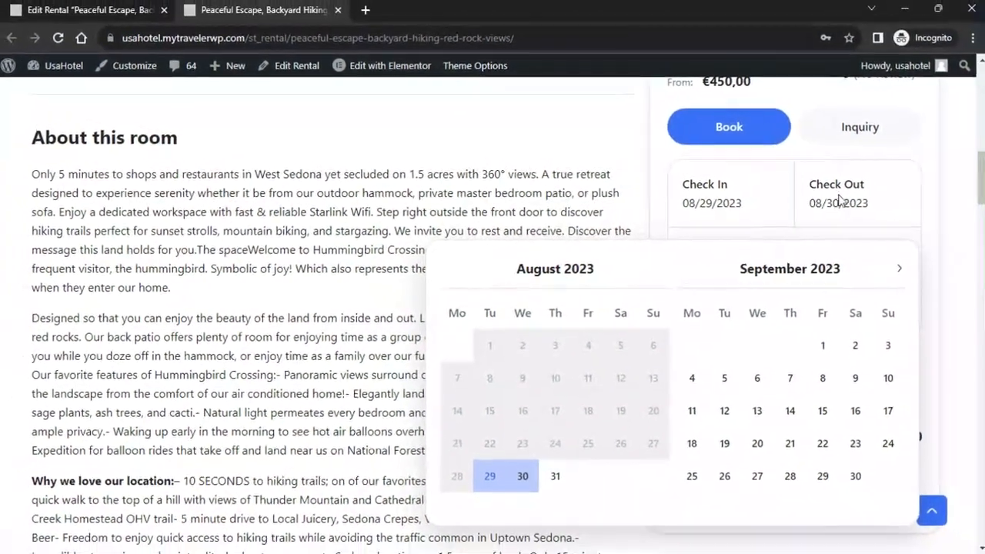
{"action": "left_click", "coordinate": [875, 159]}
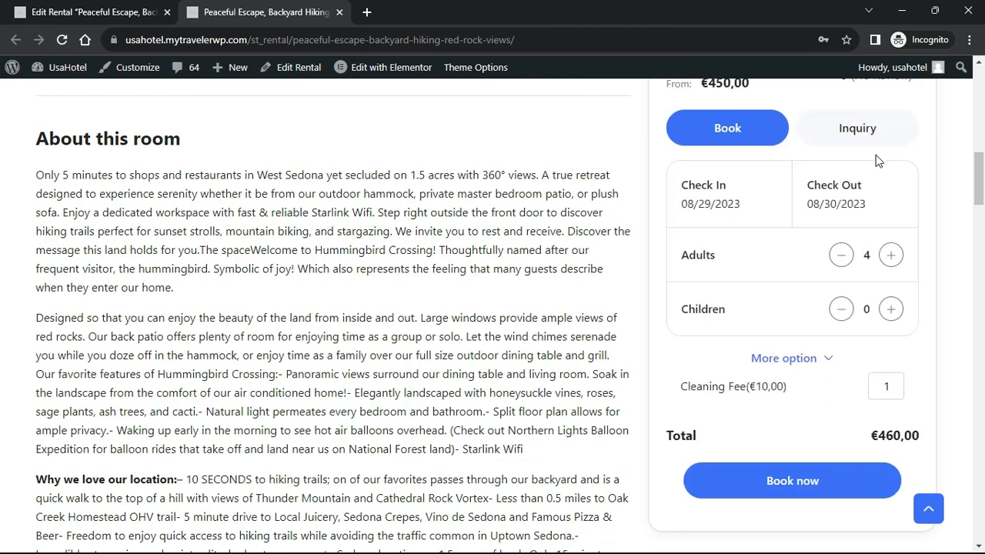
{"action": "left_click", "coordinate": [863, 140]}
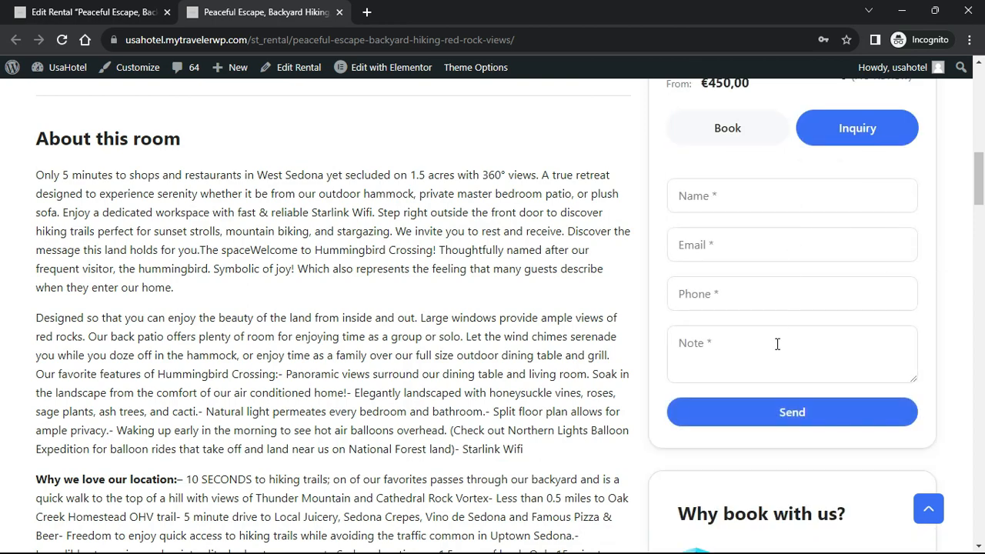
{"action": "scroll", "coordinate": [779, 220], "scroll_direction": "up", "scroll_amount": 1}
{"action": "left_click", "coordinate": [752, 204]}
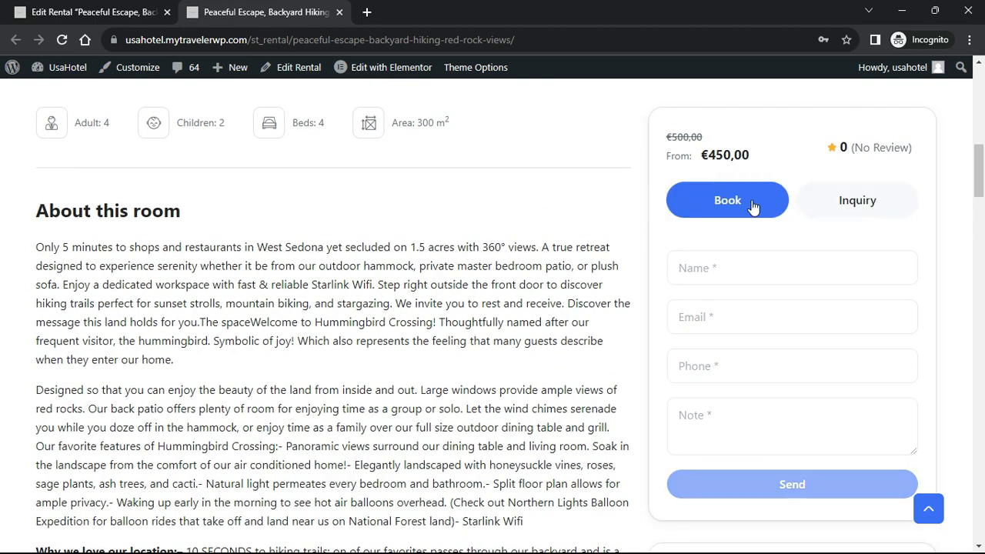
Book the rental with the chosen dates, guests and cleaning fee to reach the checkout page
{"action": "scroll", "coordinate": [893, 338], "scroll_direction": "down", "scroll_amount": 1}
{"action": "scroll", "coordinate": [897, 323], "scroll_direction": "up", "scroll_amount": 1}
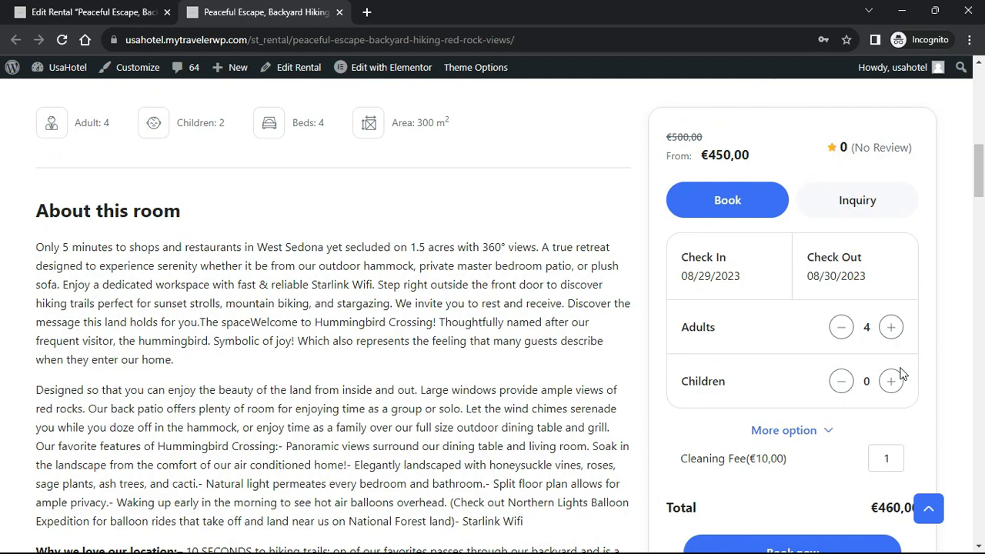
{"action": "scroll", "coordinate": [901, 374], "scroll_direction": "down", "scroll_amount": 1}
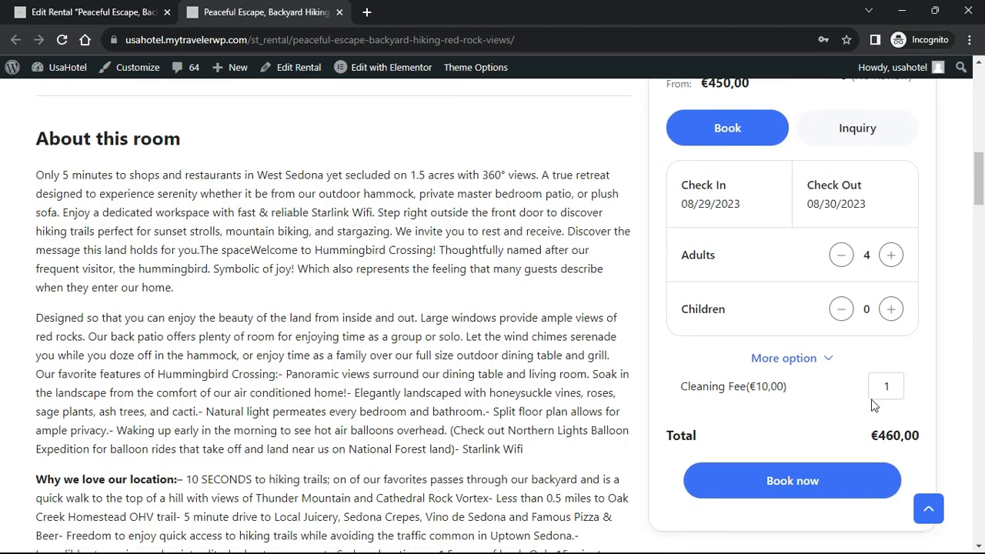
{"action": "left_click", "coordinate": [808, 483]}
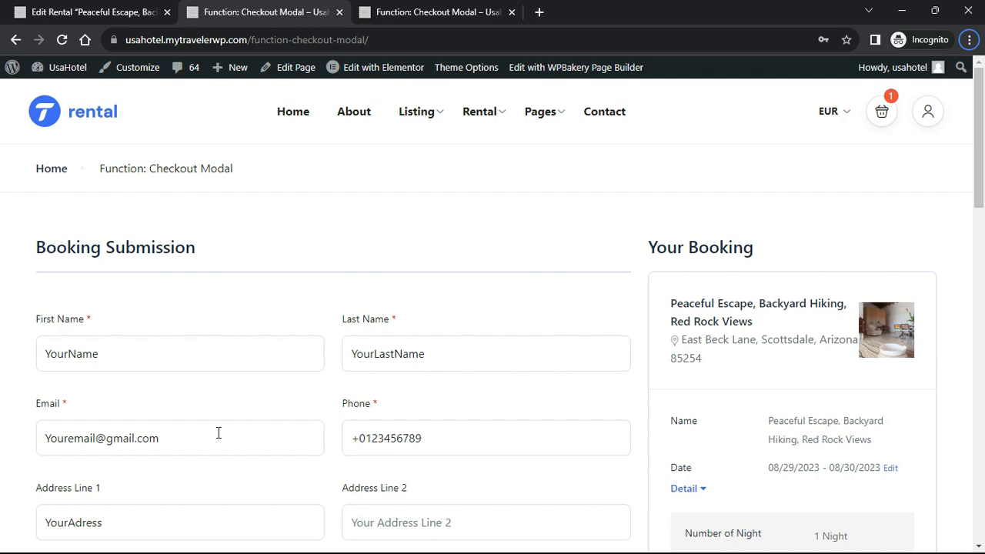
Review the checkout page's guest details, special requirements field, price summary and Bank Transfer payment information
{"action": "left_click_drag", "start_coordinate": [980, 196], "coordinate": [982, 246]}
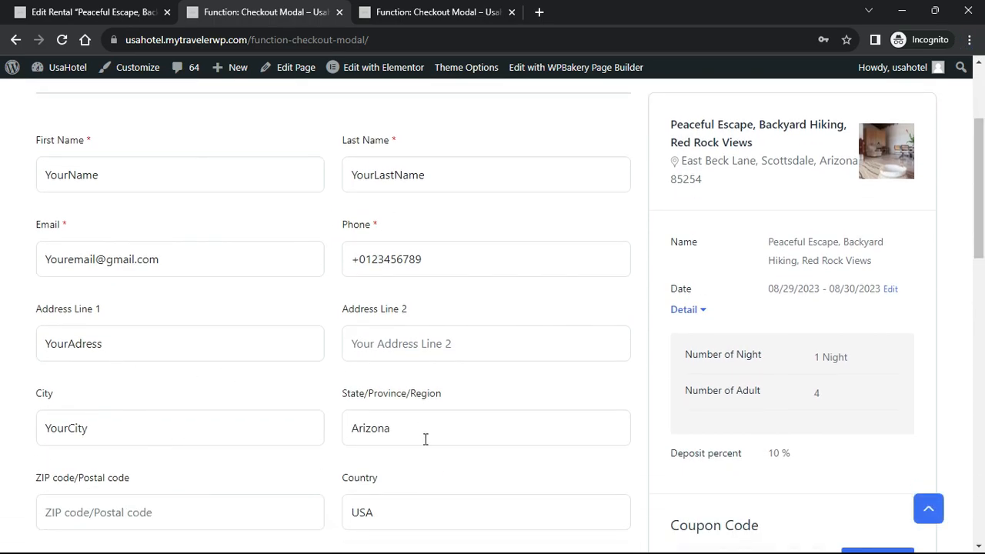
{"action": "left_click_drag", "start_coordinate": [981, 147], "coordinate": [981, 231]}
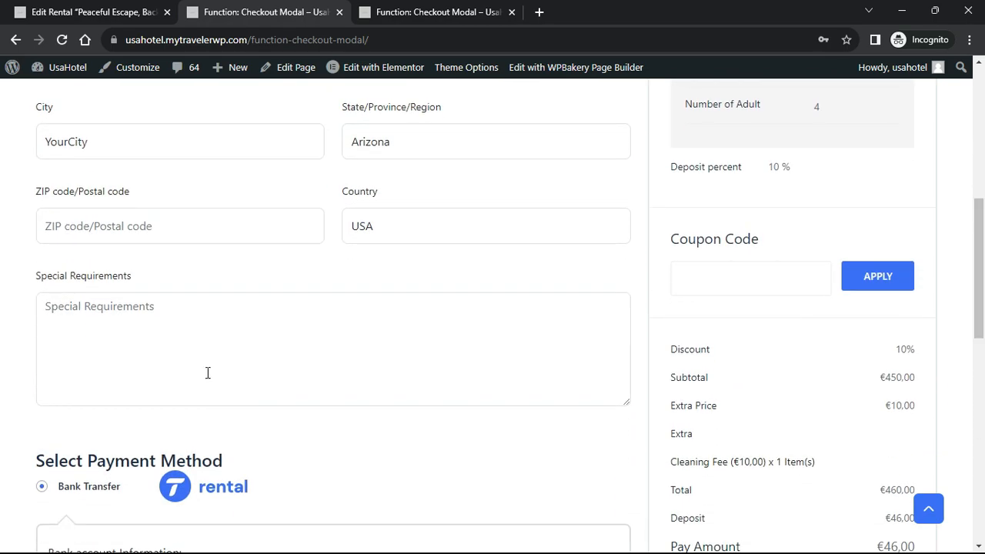
{"action": "left_click", "coordinate": [177, 357]}
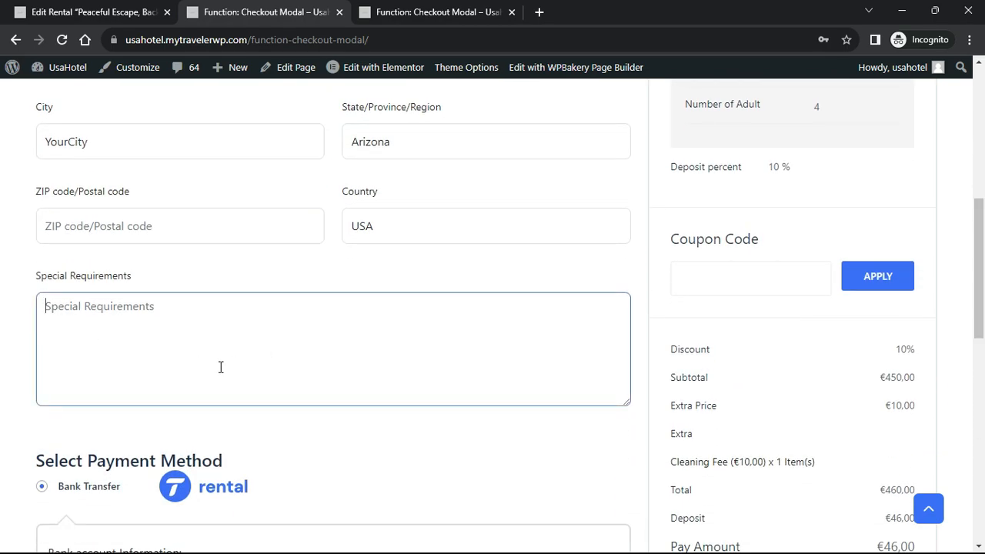
{"action": "scroll", "coordinate": [3, 255], "scroll_direction": "down", "scroll_amount": 3}
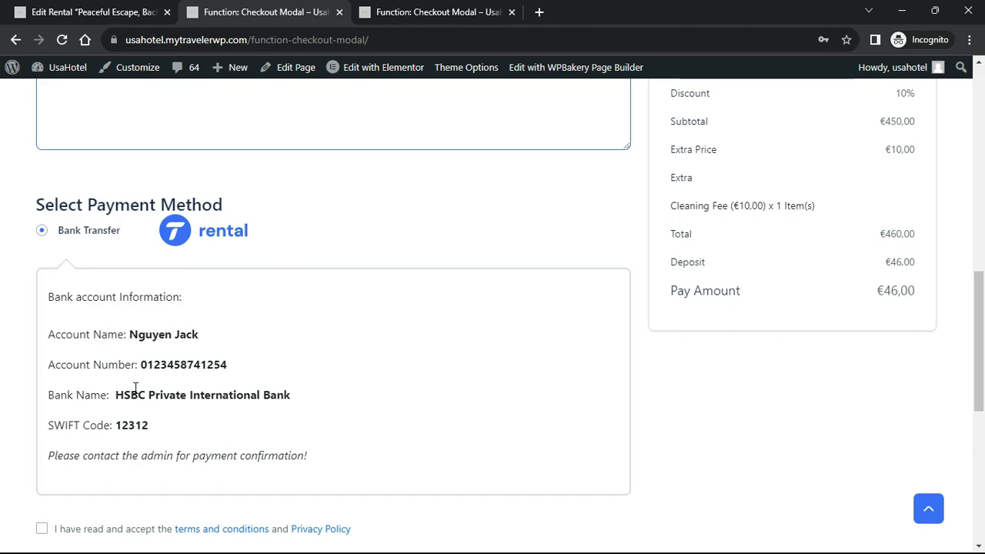
Review the order summary at checkout, expanding the nightly price detail and checking the deposit percent, coupon field and price totals
{"action": "left_click_drag", "start_coordinate": [983, 357], "coordinate": [983, 206]}
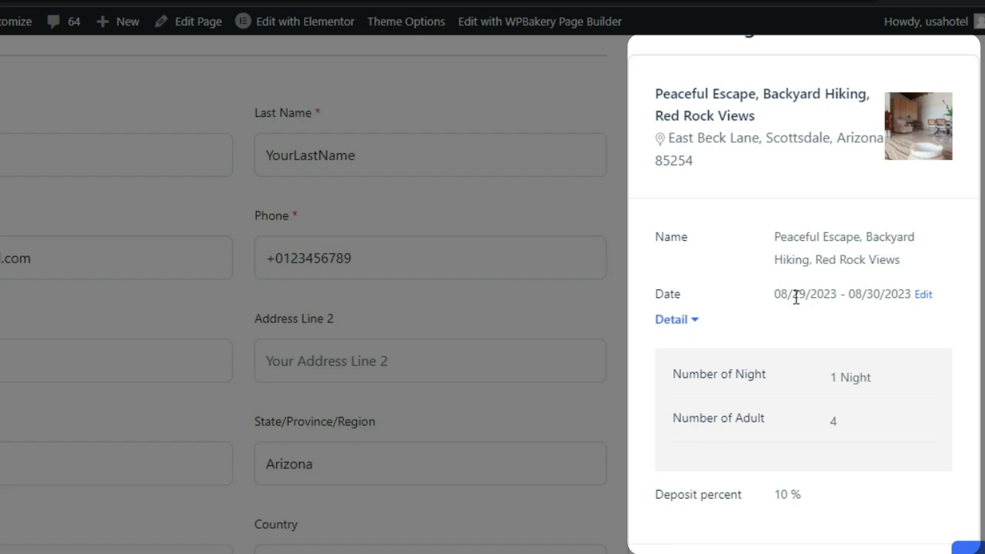
{"action": "left_click", "coordinate": [697, 321]}
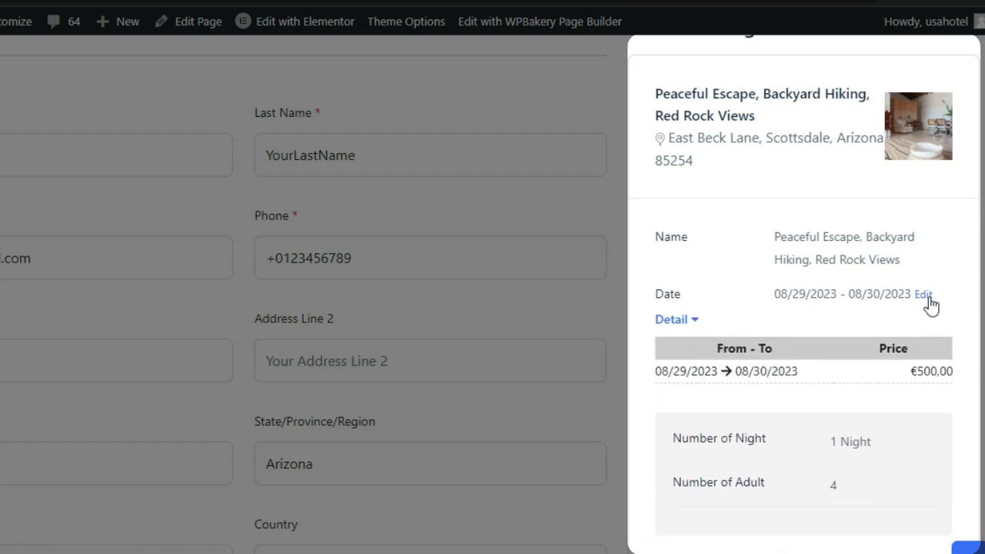
{"action": "scroll", "coordinate": [934, 307], "scroll_direction": "down", "scroll_amount": 3}
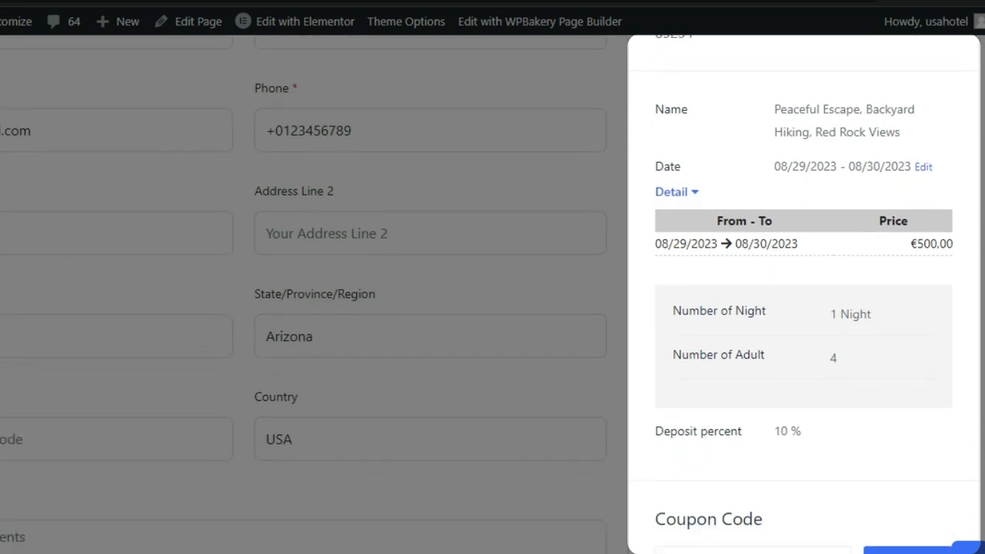
{"action": "scroll", "coordinate": [840, 348], "scroll_direction": "down", "scroll_amount": 4}
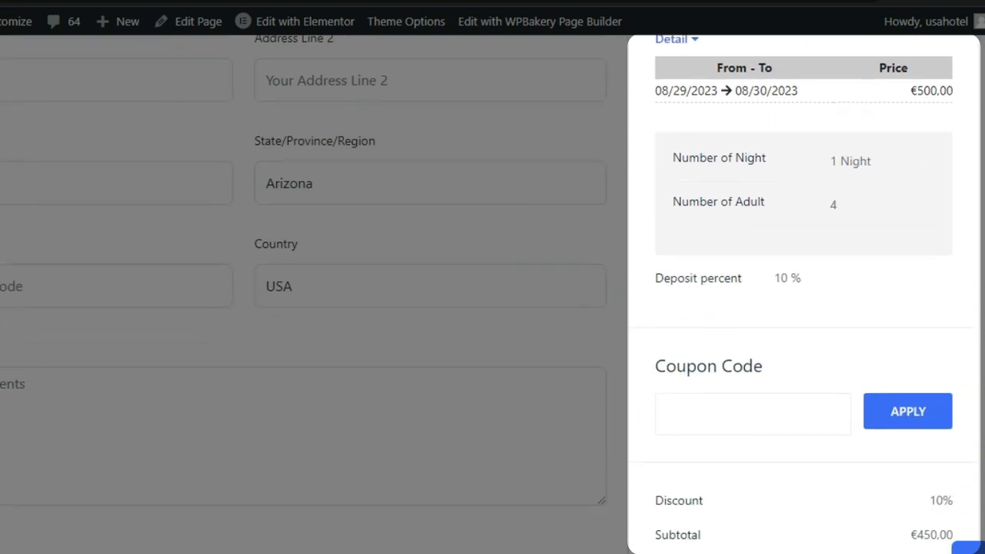
{"action": "left_click_drag", "start_coordinate": [774, 292], "coordinate": [817, 289]}
{"action": "left_click", "coordinate": [819, 289]}
{"action": "scroll", "coordinate": [800, 277], "scroll_direction": "down", "scroll_amount": 4}
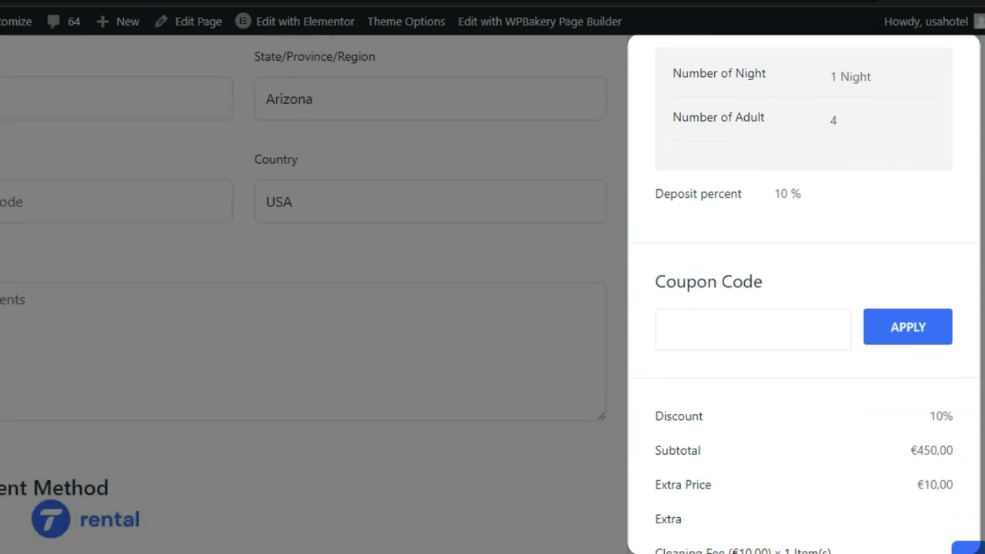
{"action": "left_click", "coordinate": [757, 251]}
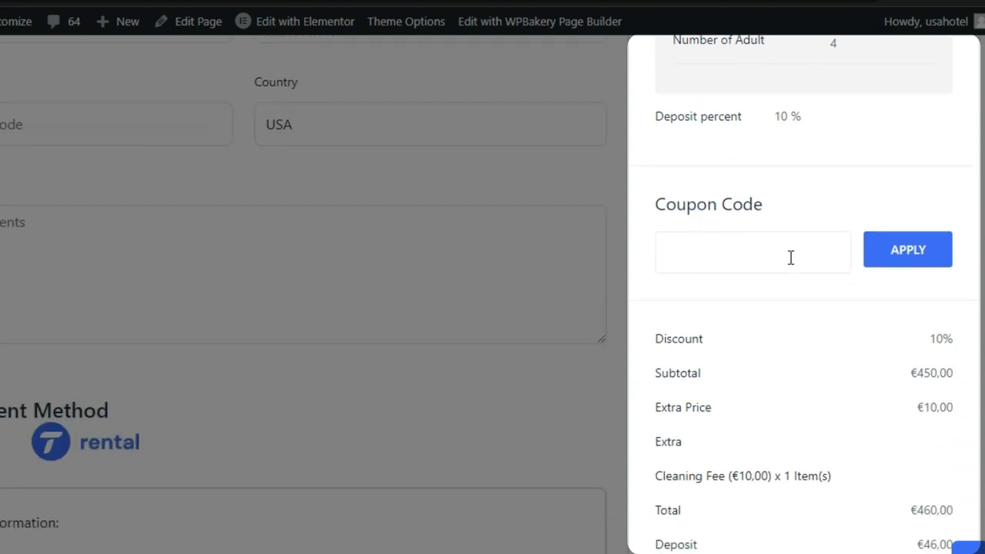
{"action": "scroll", "coordinate": [800, 277], "scroll_direction": "down", "scroll_amount": 3}
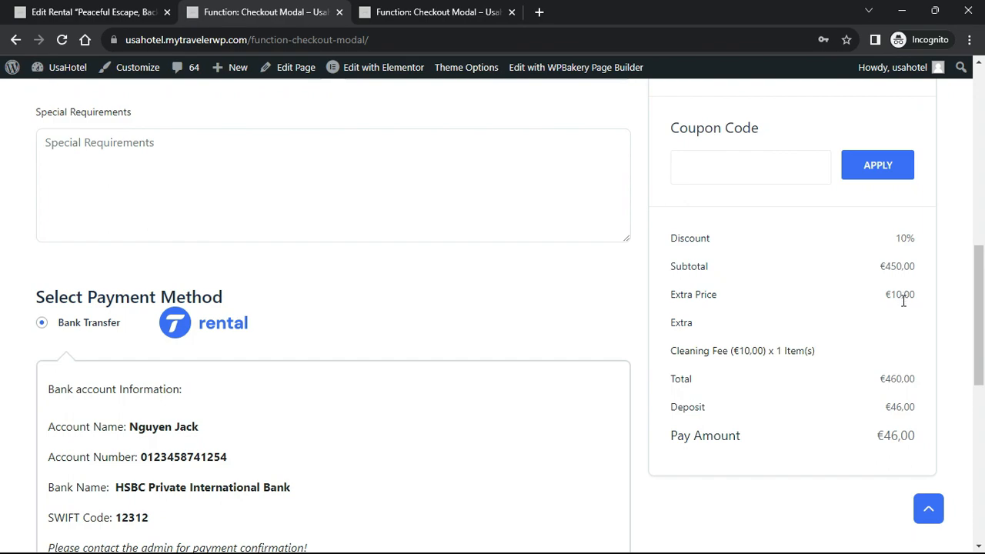
Accept the terms and conditions and submit the booking with Bank Transfer as the payment method
{"action": "left_click_drag", "start_coordinate": [979, 371], "coordinate": [977, 468]}
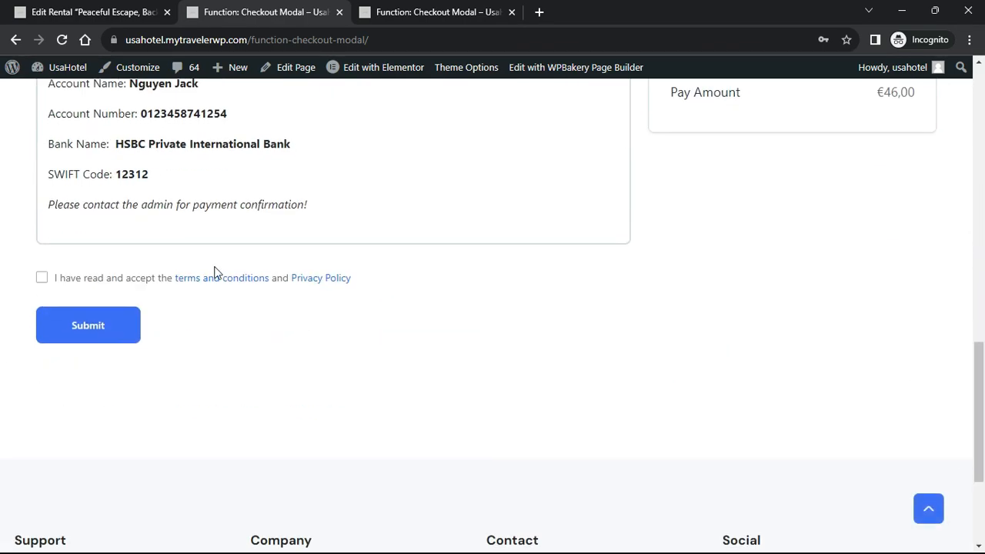
{"action": "left_click", "coordinate": [77, 320]}
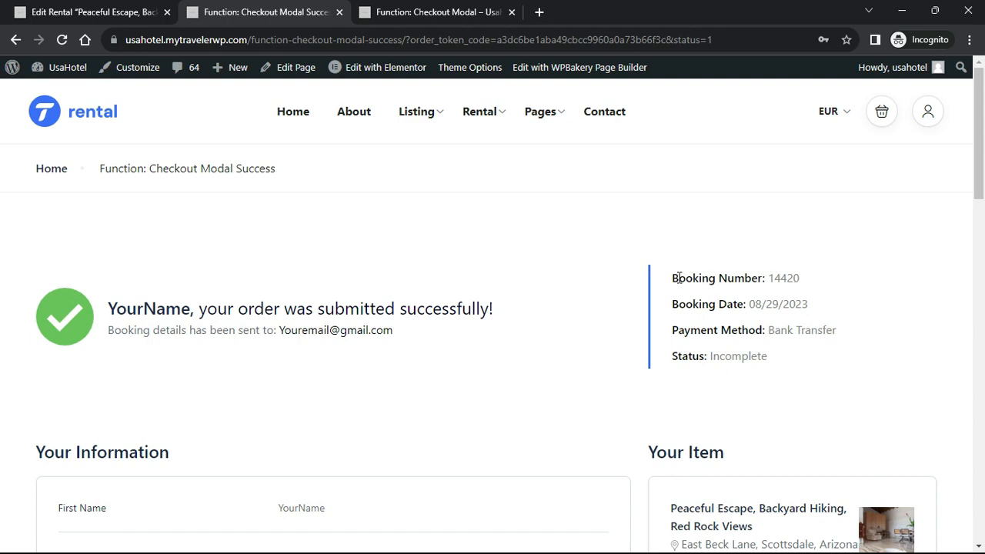
Review the booking confirmation's date, status, guest information, price breakdown and suggested rentals
{"action": "left_click_drag", "start_coordinate": [673, 300], "coordinate": [838, 298]}
{"action": "left_click", "coordinate": [838, 297]}
{"action": "left_click_drag", "start_coordinate": [779, 360], "coordinate": [672, 359]}
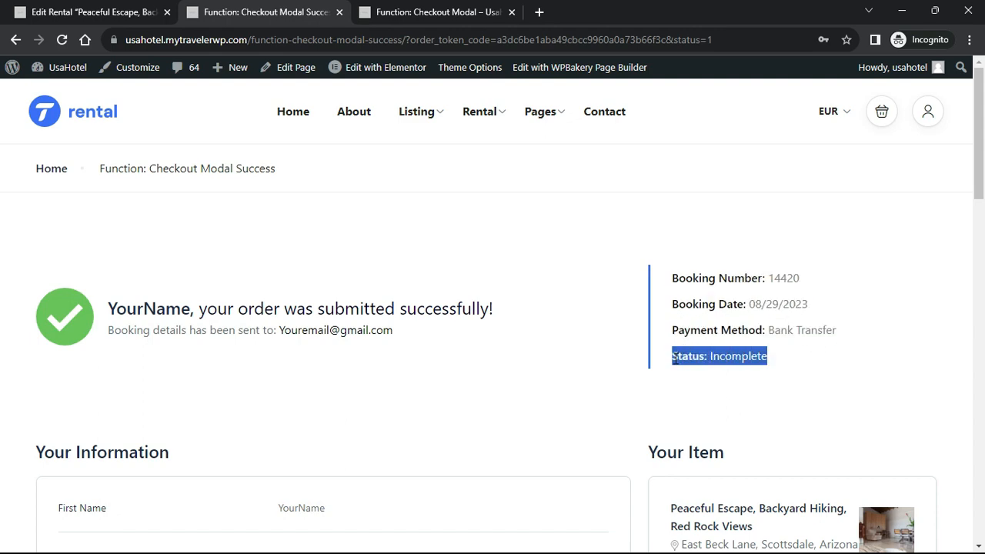
{"action": "left_click", "coordinate": [675, 359]}
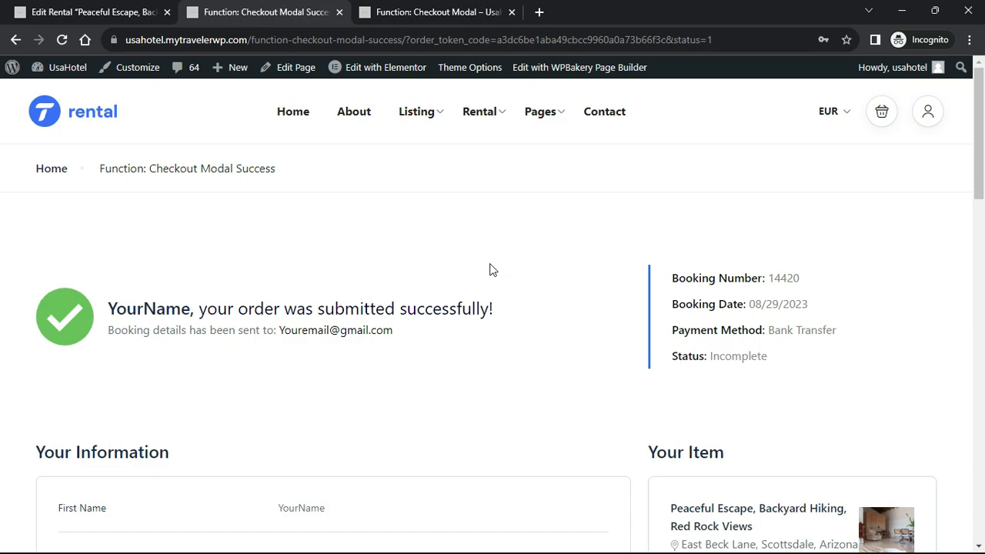
{"action": "scroll", "coordinate": [491, 270], "scroll_direction": "down", "scroll_amount": 4}
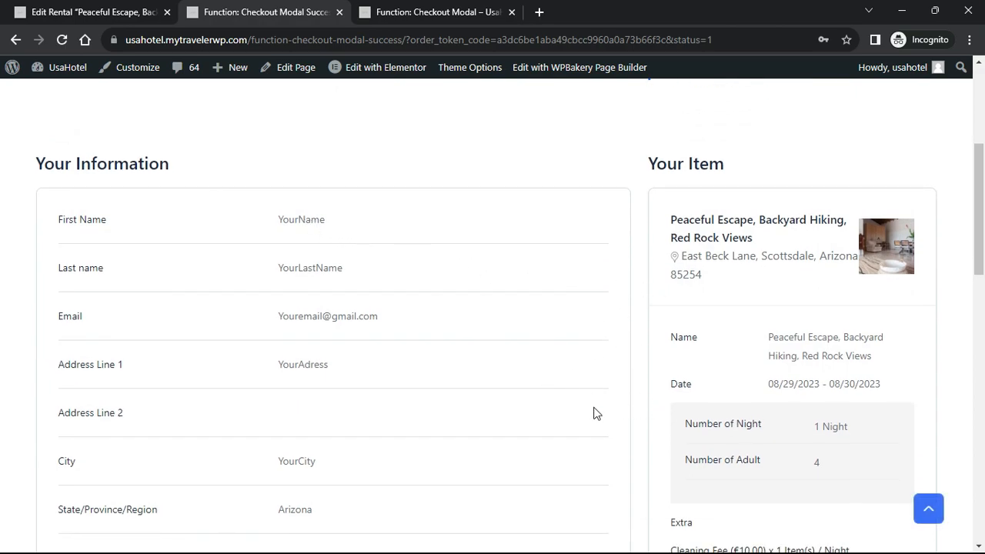
{"action": "scroll", "coordinate": [594, 413], "scroll_direction": "down", "scroll_amount": 4}
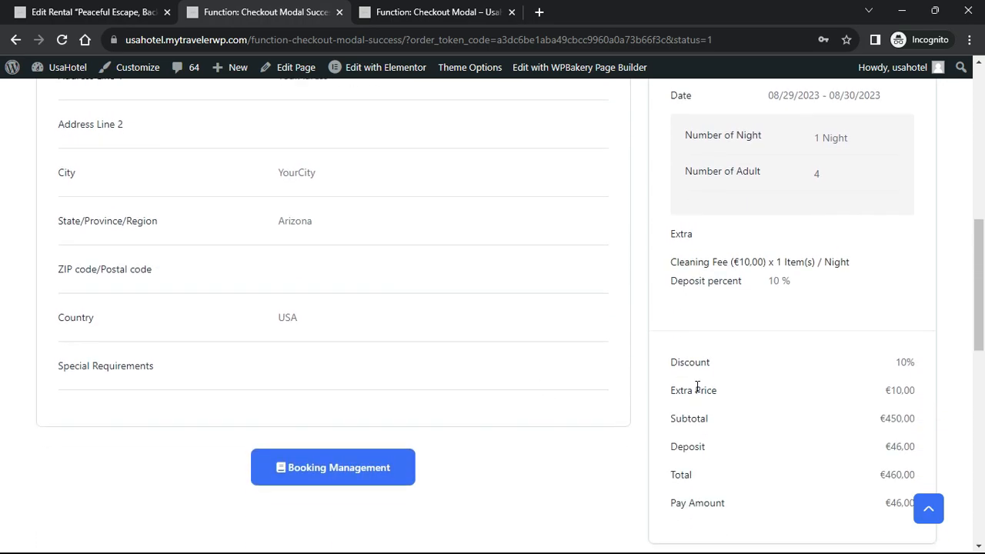
{"action": "scroll", "coordinate": [653, 428], "scroll_direction": "down", "scroll_amount": 1}
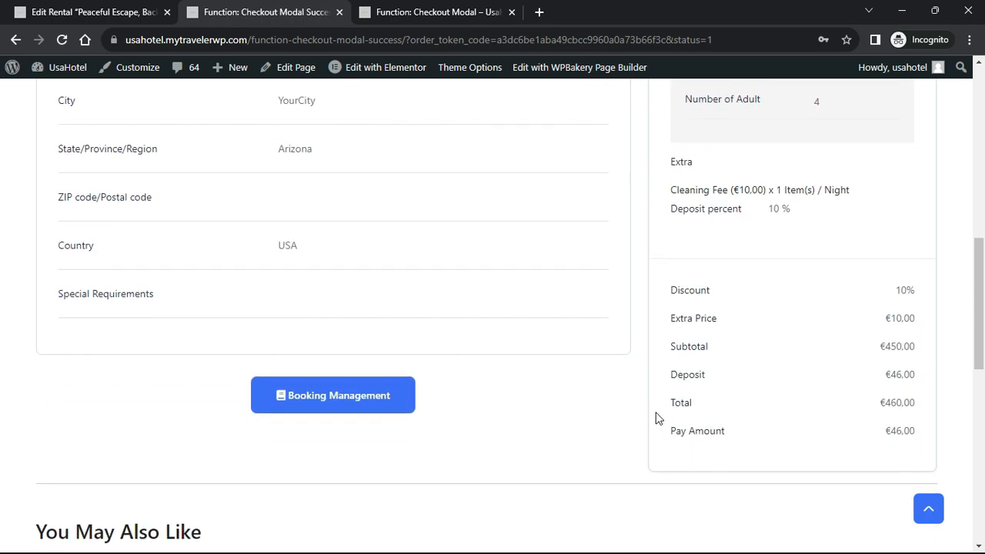
{"action": "scroll", "coordinate": [591, 396], "scroll_direction": "down", "scroll_amount": 1}
{"action": "scroll", "coordinate": [591, 397], "scroll_direction": "down", "scroll_amount": 3}
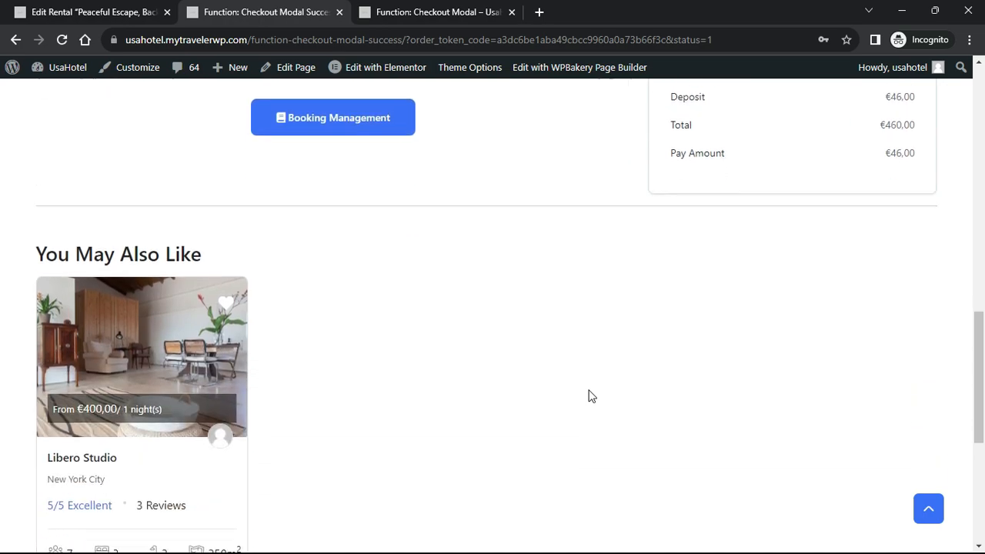
Open the booking management page, check the new booking's status in the Booking History, and close the page
{"action": "scroll", "coordinate": [591, 396], "scroll_direction": "up", "scroll_amount": 4}
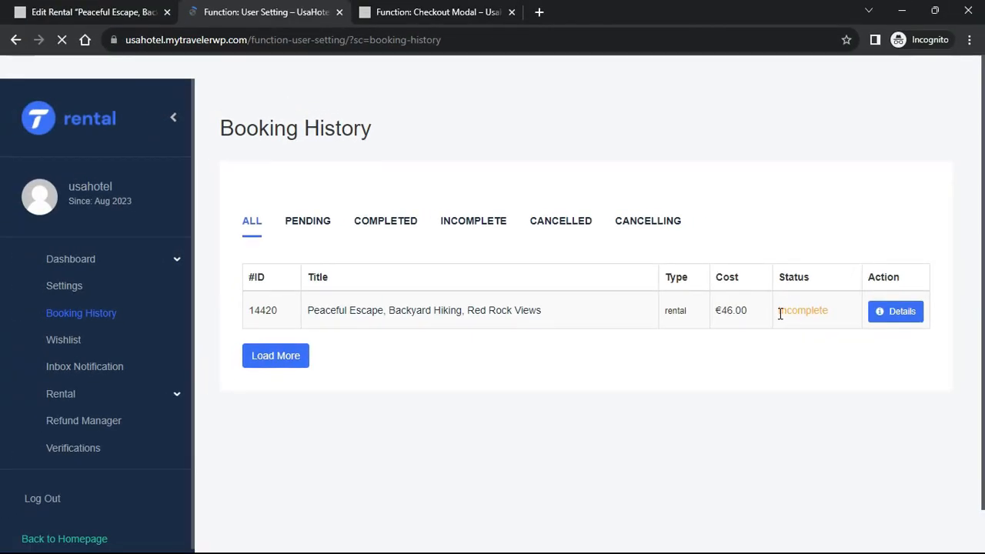
{"action": "left_click_drag", "start_coordinate": [760, 324], "coordinate": [867, 330]}
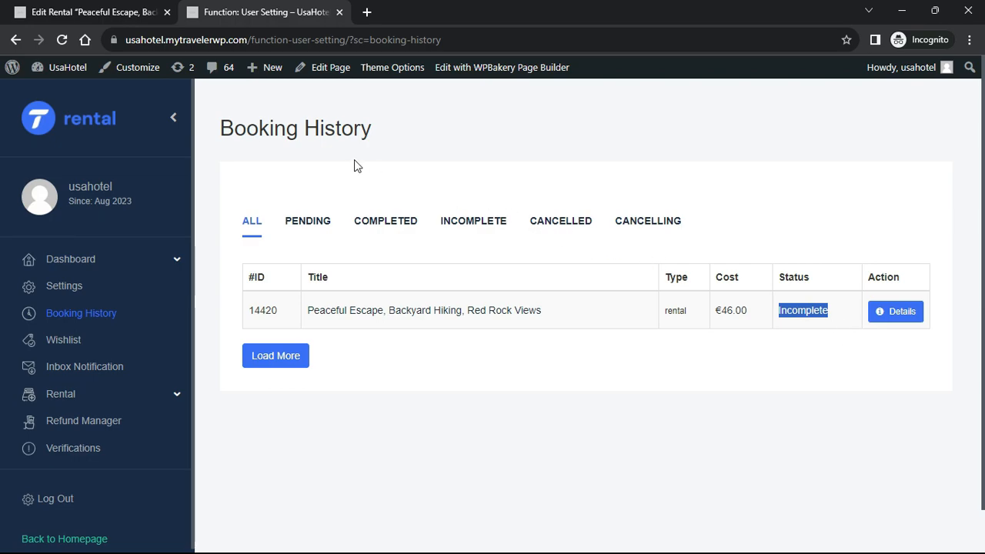
{"action": "left_click", "coordinate": [339, 13]}
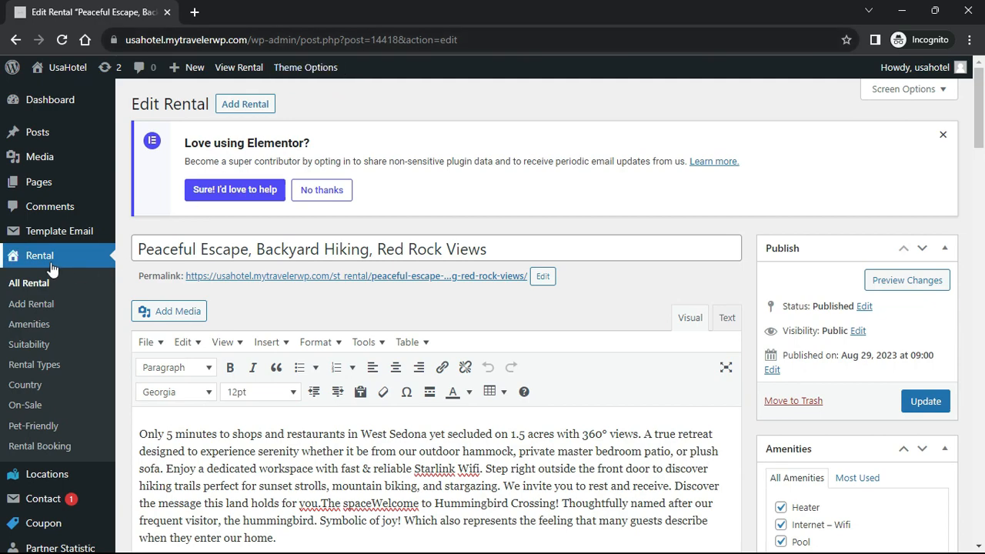
Open the list of all rentals in the WordPress admin and look through the published entries
{"action": "left_click", "coordinate": [230, 110]}
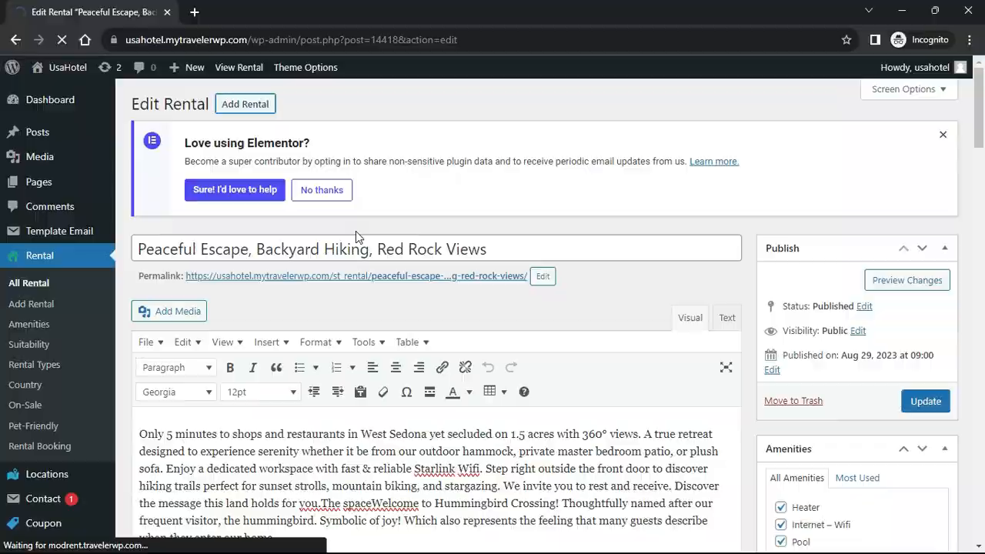
{"action": "scroll", "coordinate": [571, 305], "scroll_direction": "down", "scroll_amount": 1}
{"action": "scroll", "coordinate": [571, 305], "scroll_direction": "down", "scroll_amount": 20}
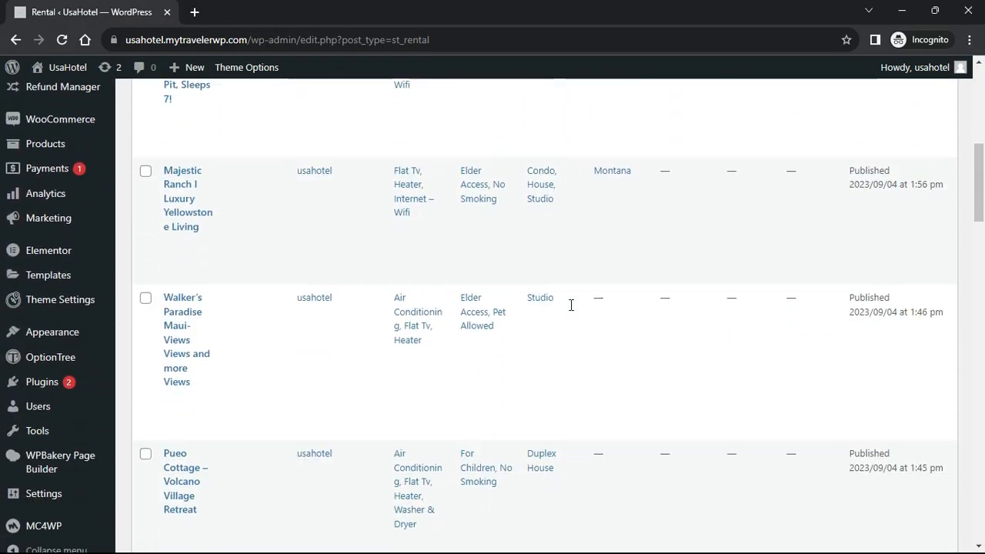
{"action": "scroll", "coordinate": [571, 305], "scroll_direction": "down", "scroll_amount": 5}
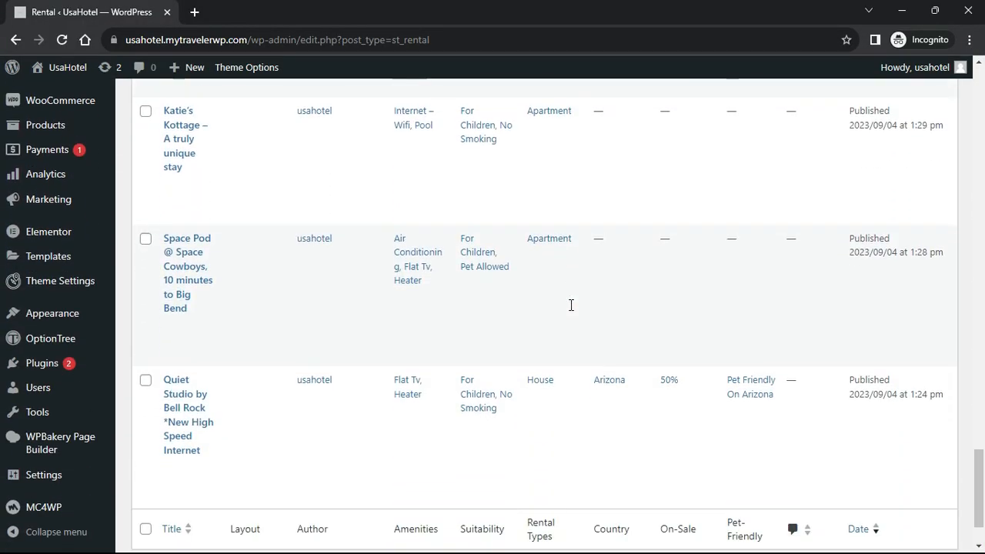
{"action": "scroll", "coordinate": [571, 304], "scroll_direction": "up", "scroll_amount": 15}
{"action": "scroll", "coordinate": [571, 305], "scroll_direction": "up", "scroll_amount": 10}
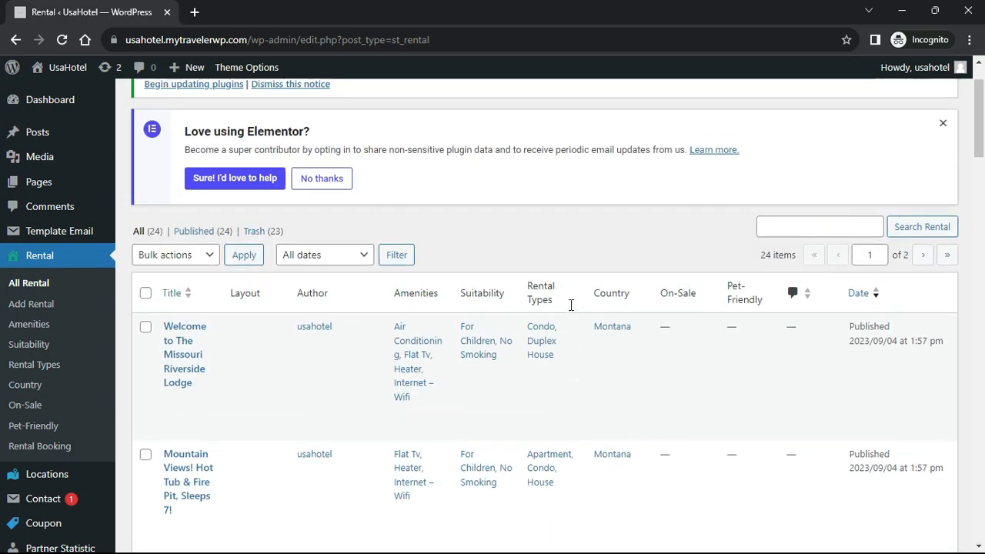
Open the Arizona location from the locations list for editing with Elementor and close the Navigator
{"action": "mouse_move", "coordinate": [54, 483]}
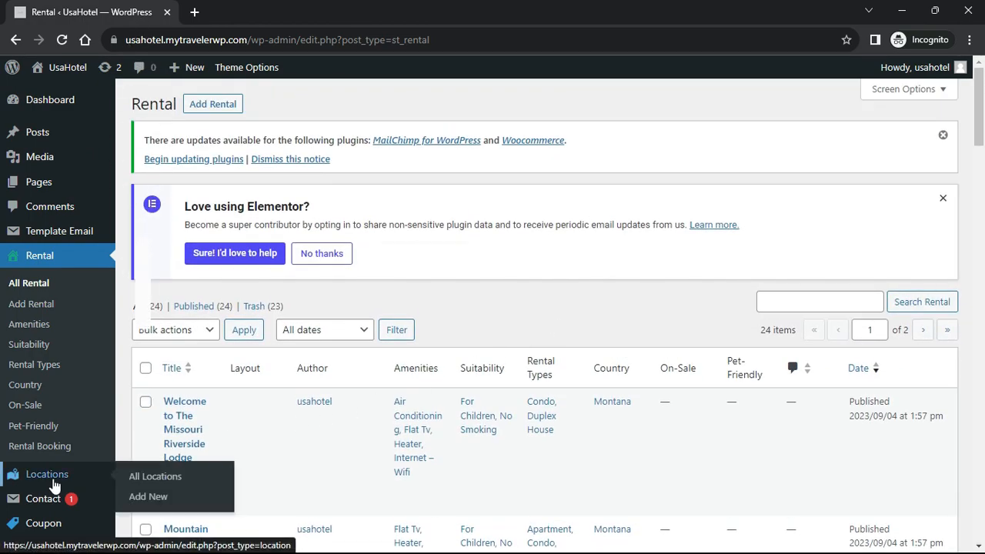
{"action": "left_click", "coordinate": [134, 475]}
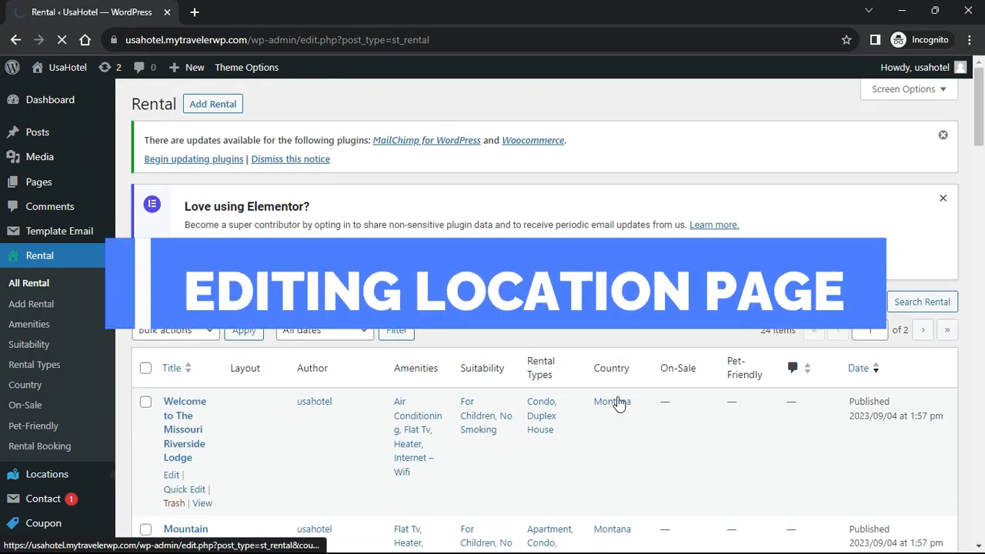
{"action": "scroll", "coordinate": [615, 402], "scroll_direction": "down", "scroll_amount": 3}
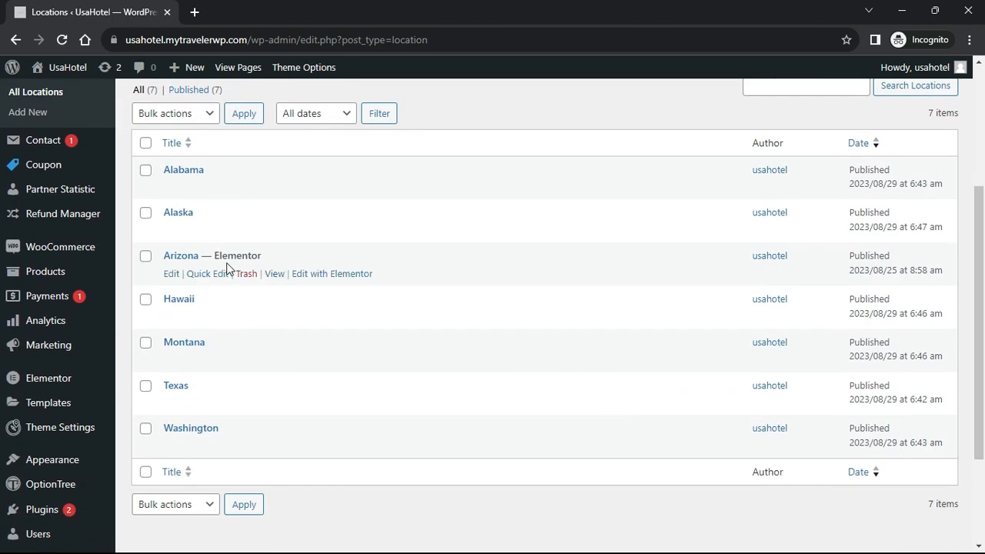
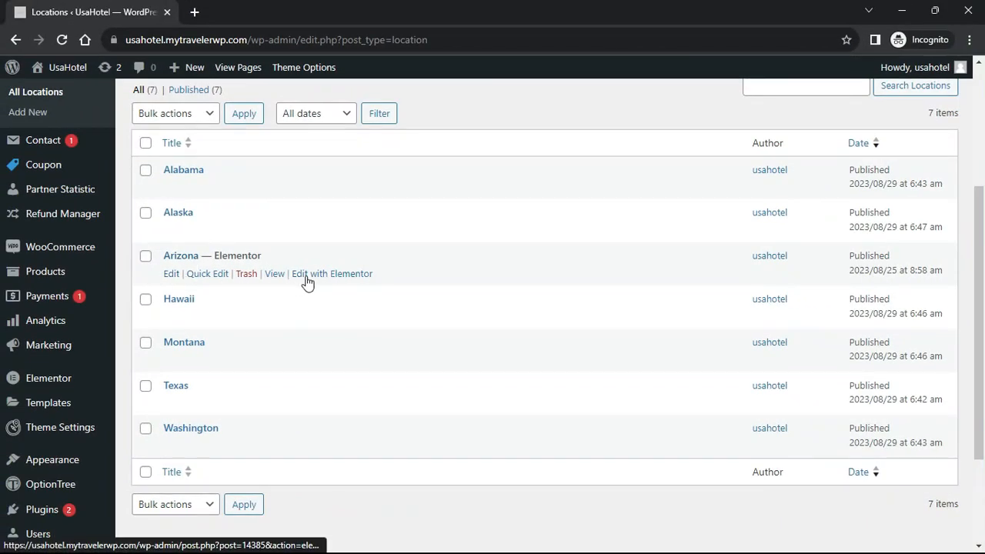
{"action": "left_click", "coordinate": [307, 275]}
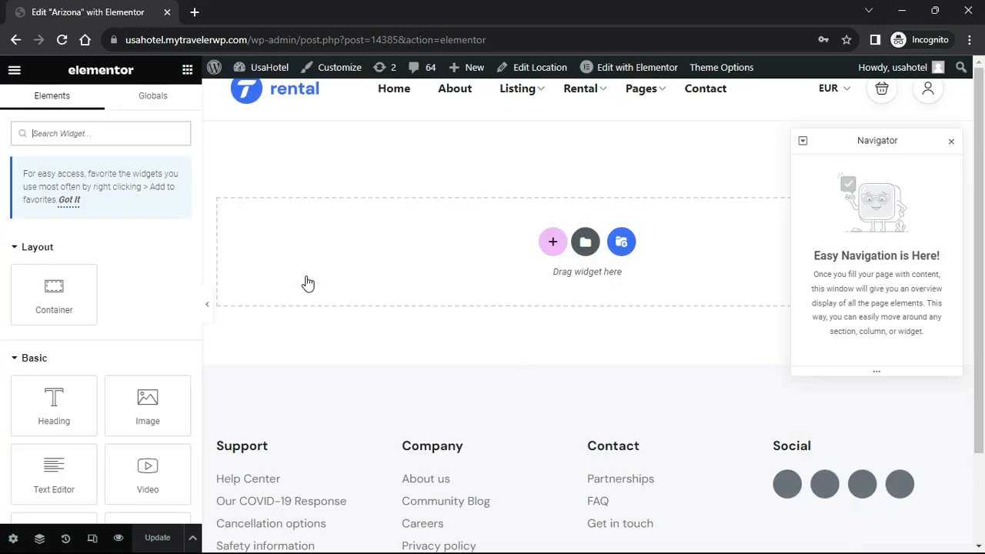
{"action": "left_click", "coordinate": [953, 141]}
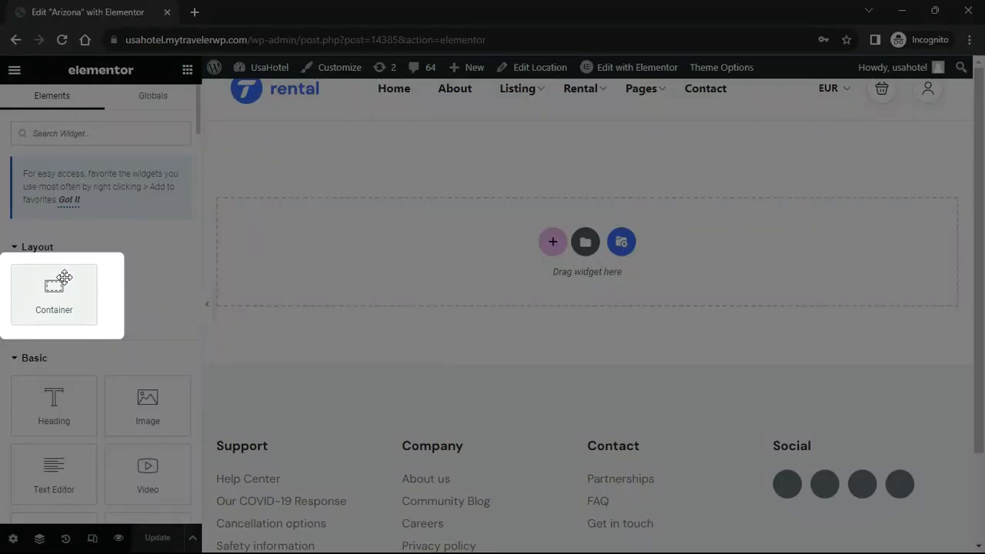
Add a container to the Arizona page and give it a classic background with the desert rock landscape image
{"action": "left_click_drag", "start_coordinate": [64, 278], "coordinate": [330, 257]}
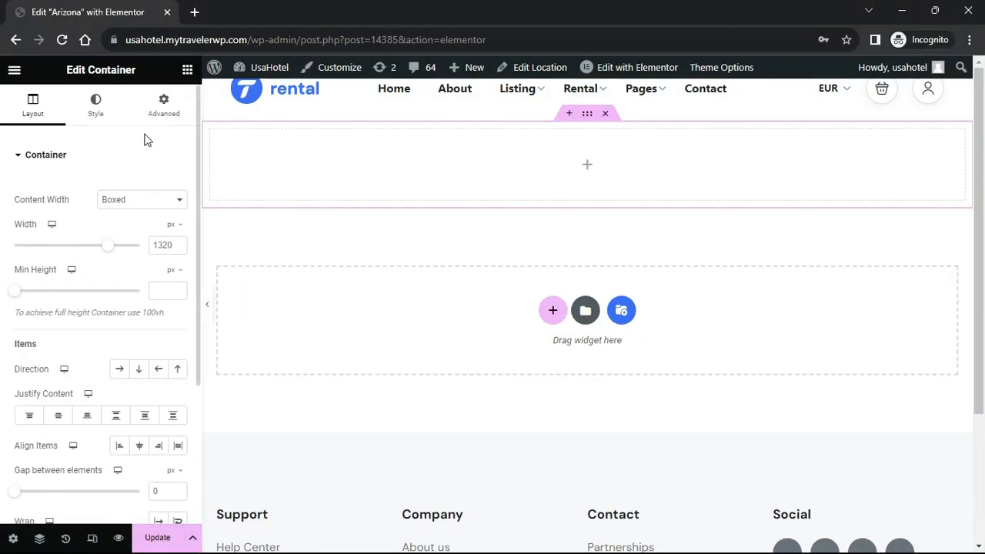
{"action": "left_click", "coordinate": [100, 116]}
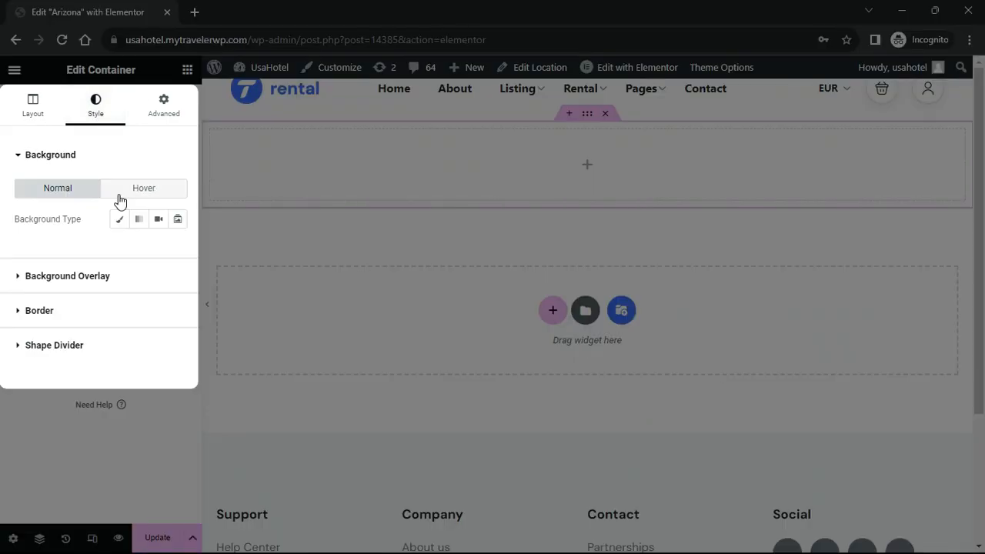
{"action": "left_click", "coordinate": [121, 220]}
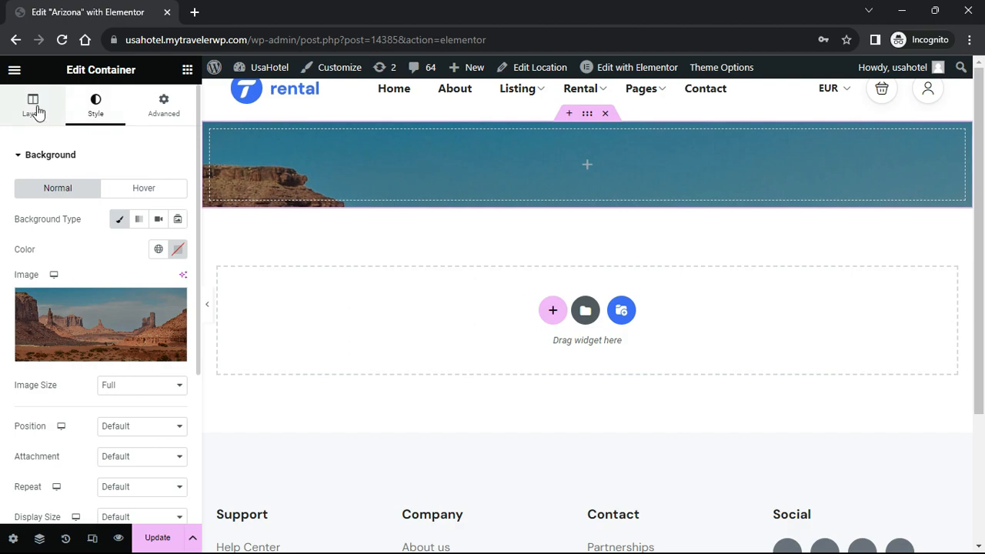
Set the container's minimum height to 850 px and check how the background image fills it
{"action": "left_click", "coordinate": [38, 112]}
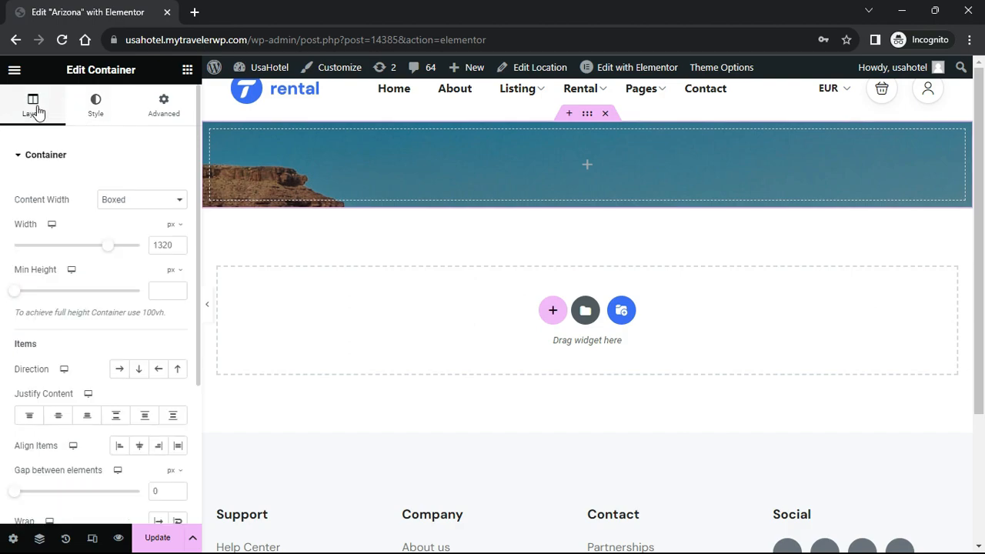
{"action": "left_click", "coordinate": [158, 293]}
{"action": "type", "text": "850"}
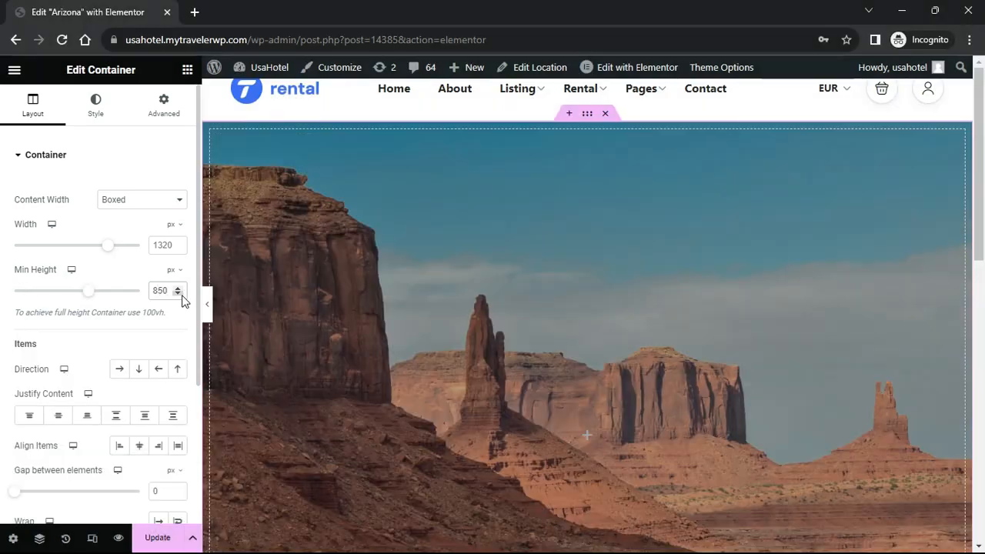
{"action": "scroll", "coordinate": [413, 328], "scroll_direction": "down", "scroll_amount": 4}
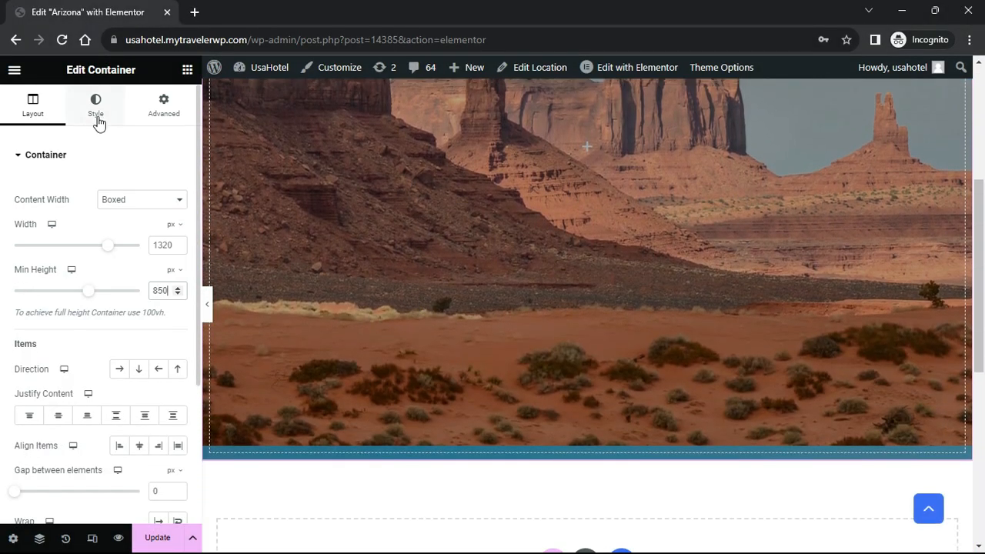
Set the display size of the container's background image to Cover
{"action": "left_click", "coordinate": [96, 105]}
{"action": "scroll", "coordinate": [138, 254], "scroll_direction": "down", "scroll_amount": 2}
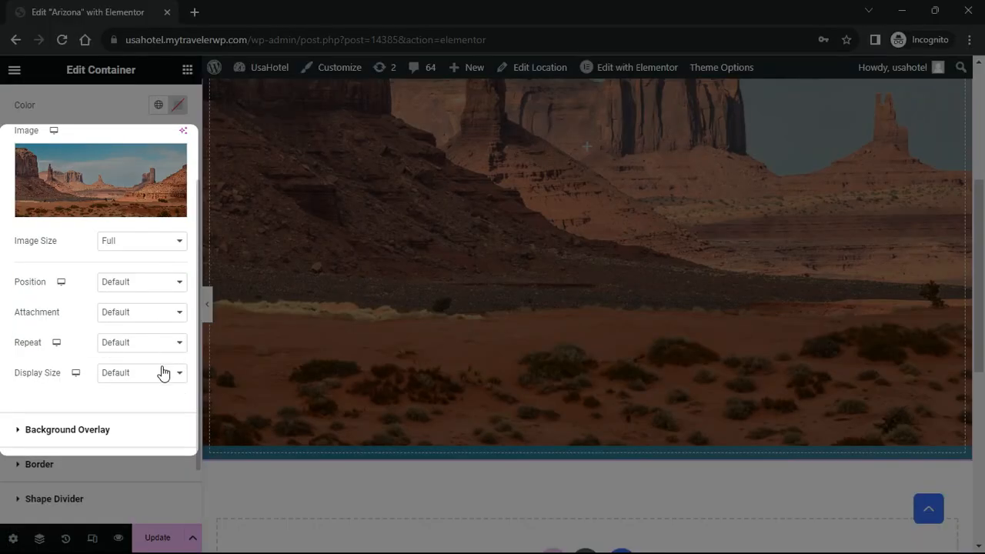
{"action": "left_click", "coordinate": [161, 371]}
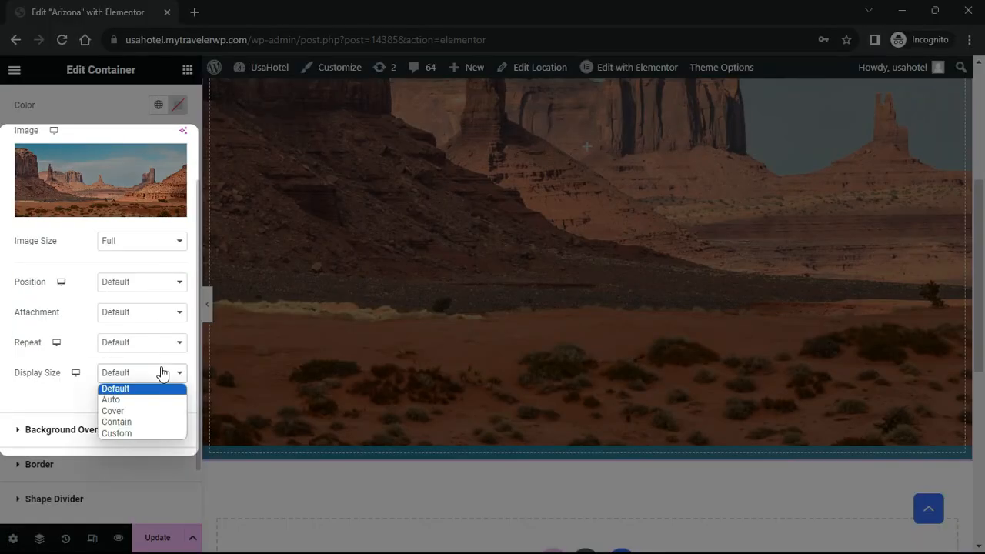
{"action": "left_click", "coordinate": [148, 413]}
{"action": "scroll", "coordinate": [136, 131], "scroll_direction": "up", "scroll_amount": 2}
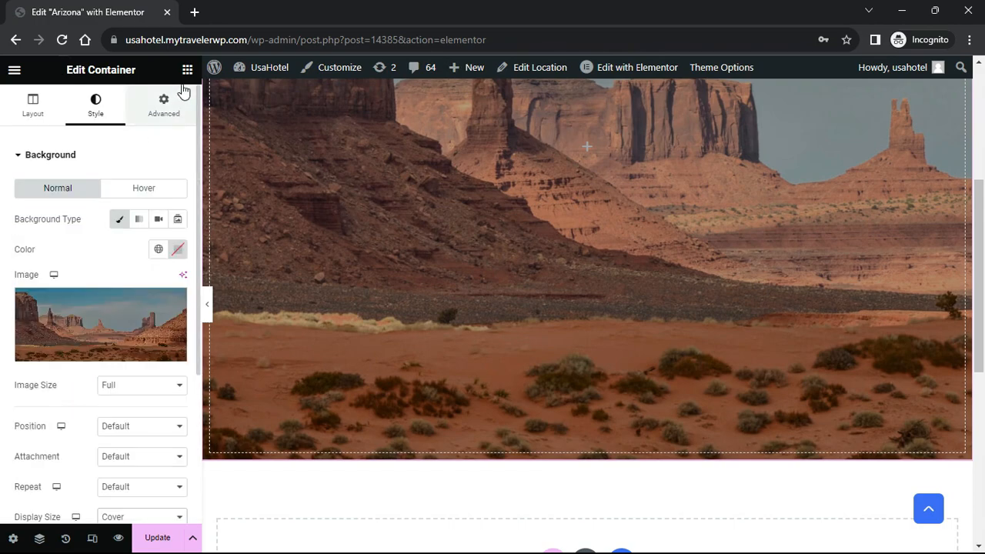
Add a Heading widget to the hero container, title it "Arizona" and centre-align it
{"action": "left_click", "coordinate": [186, 70]}
{"action": "left_click_drag", "start_coordinate": [54, 389], "coordinate": [479, 179]}
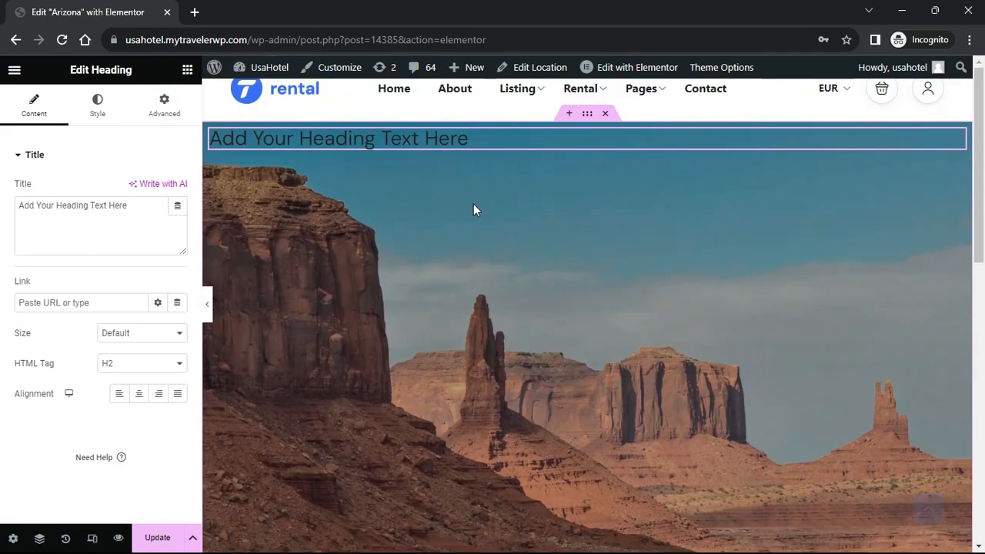
{"action": "triple_click", "coordinate": [54, 208]}
{"action": "type", "text": "Arizona"}
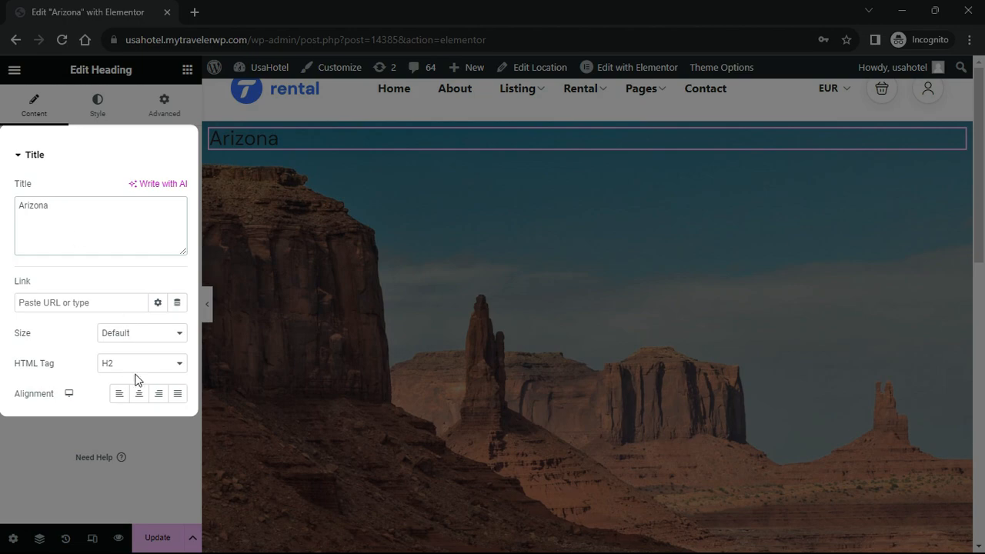
{"action": "left_click", "coordinate": [139, 393]}
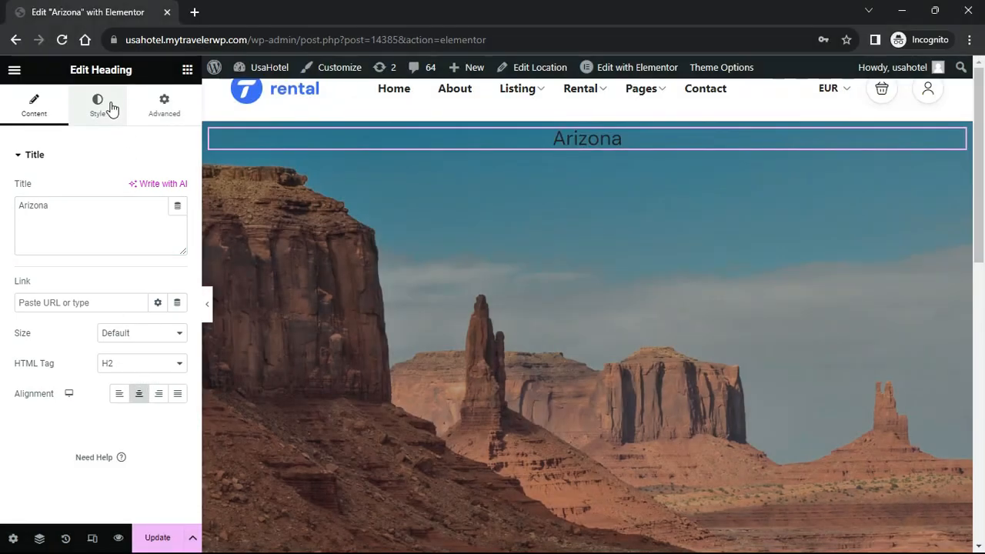
Set the Arizona heading's text colour to the near-white #F1F1F1
{"action": "left_click", "coordinate": [96, 100]}
{"action": "left_click", "coordinate": [178, 188]}
{"action": "left_click_drag", "start_coordinate": [109, 251], "coordinate": [90, 253]}
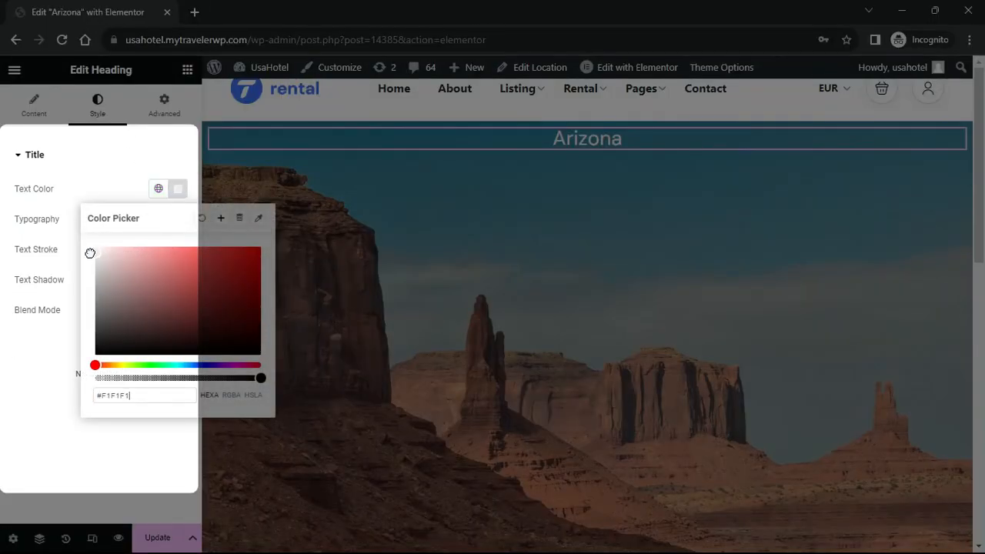
Set the Arizona heading's typography to 80 px size and bold weight
{"action": "left_click", "coordinate": [42, 219]}
{"action": "left_click", "coordinate": [178, 219]}
{"action": "left_click", "coordinate": [153, 330]}
{"action": "type", "text": "80"}
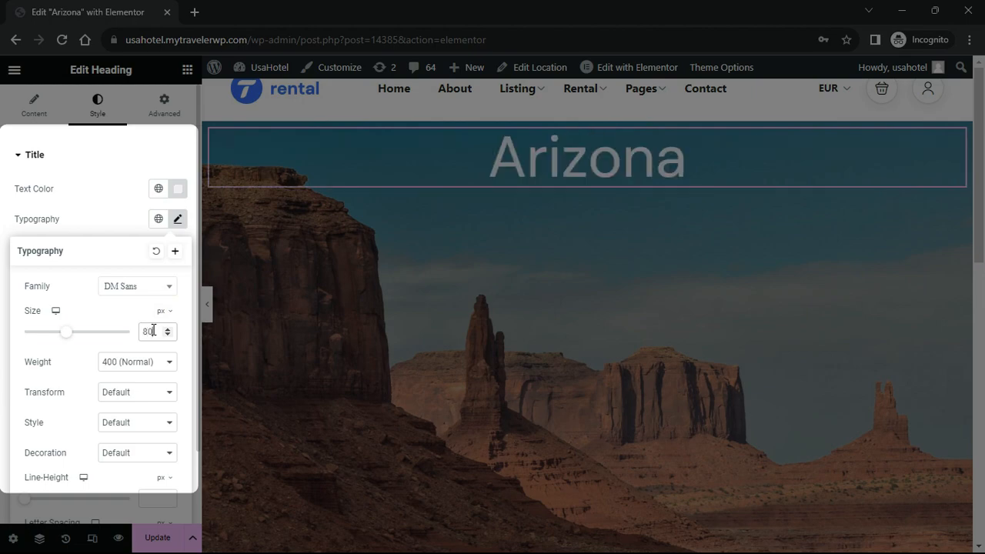
{"action": "left_click", "coordinate": [139, 371]}
{"action": "left_click", "coordinate": [130, 446]}
{"action": "left_click", "coordinate": [100, 225]}
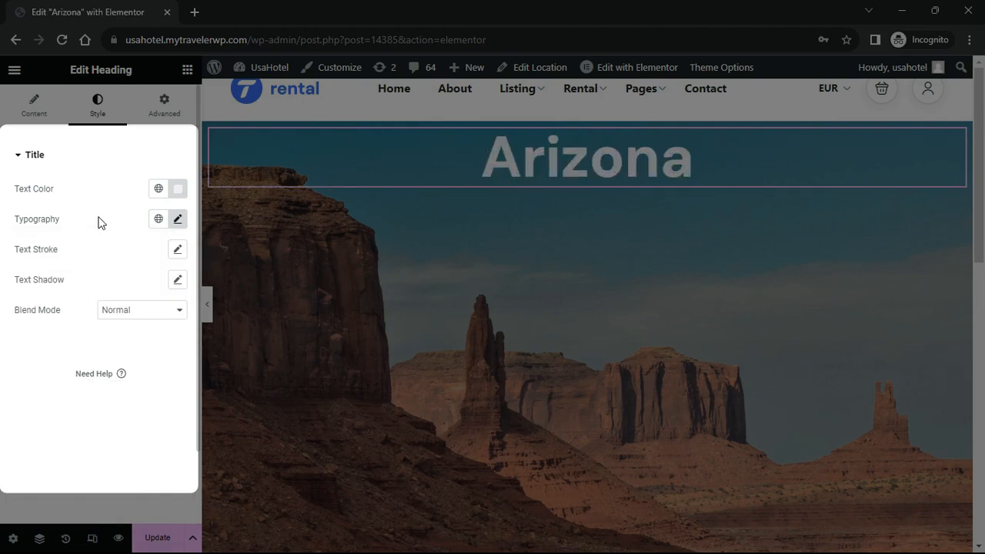
Add a Text Editor widget below the Arizona heading, replace its placeholder with the copied Arizona description and centre the text
{"action": "left_click", "coordinate": [187, 70]}
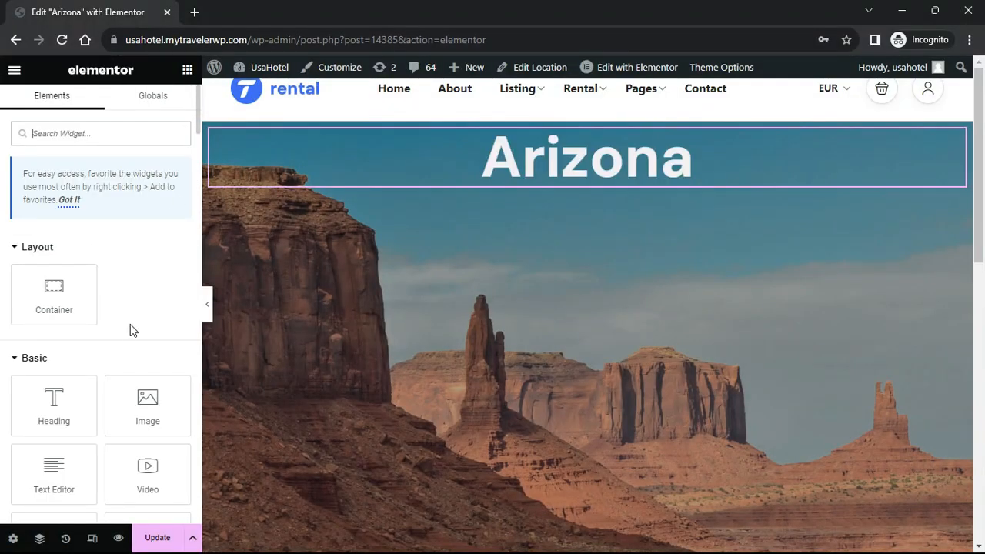
{"action": "left_click_drag", "start_coordinate": [54, 469], "coordinate": [593, 219]}
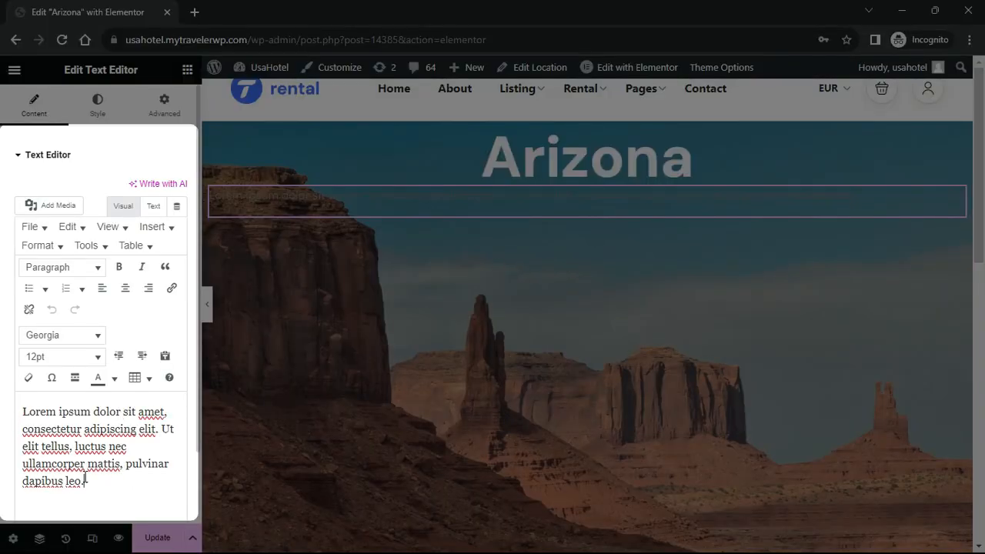
{"action": "left_click_drag", "start_coordinate": [86, 478], "coordinate": [13, 407]}
{"action": "key", "text": "ctrl+v"}
{"action": "left_click", "coordinate": [125, 289]}
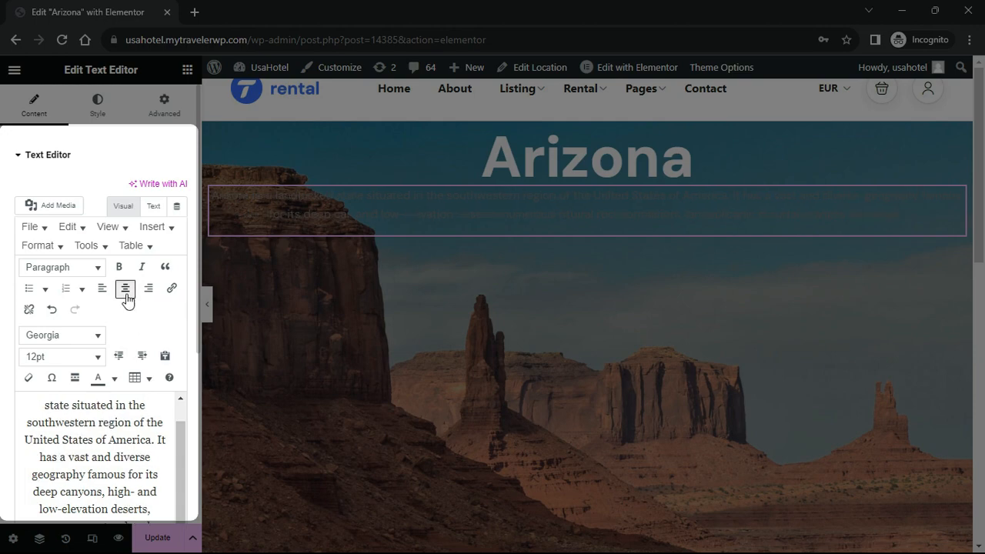
Change the Arizona description's text colour to near-white
{"action": "left_click", "coordinate": [97, 104]}
{"action": "left_click", "coordinate": [178, 220]}
{"action": "left_click", "coordinate": [99, 285]}
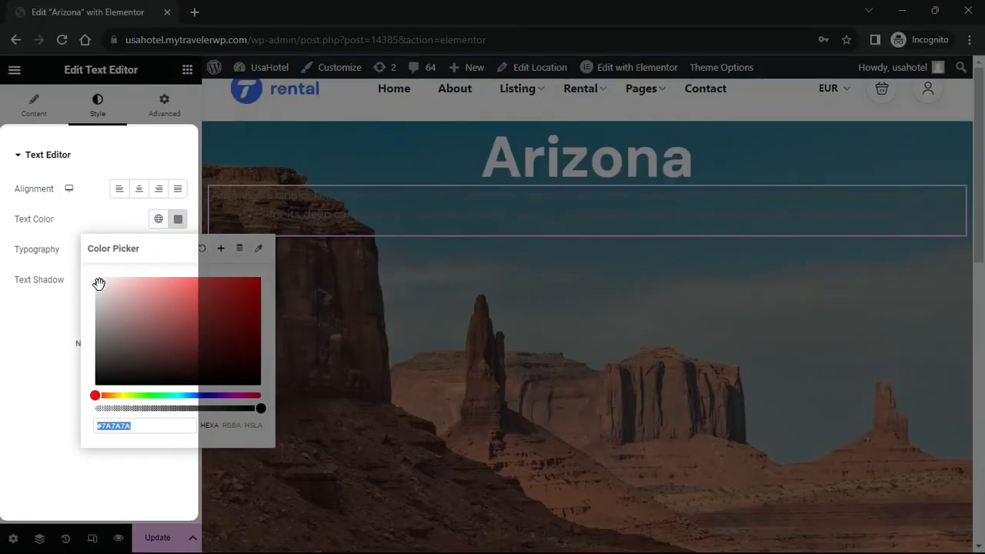
{"action": "left_click", "coordinate": [178, 249]}
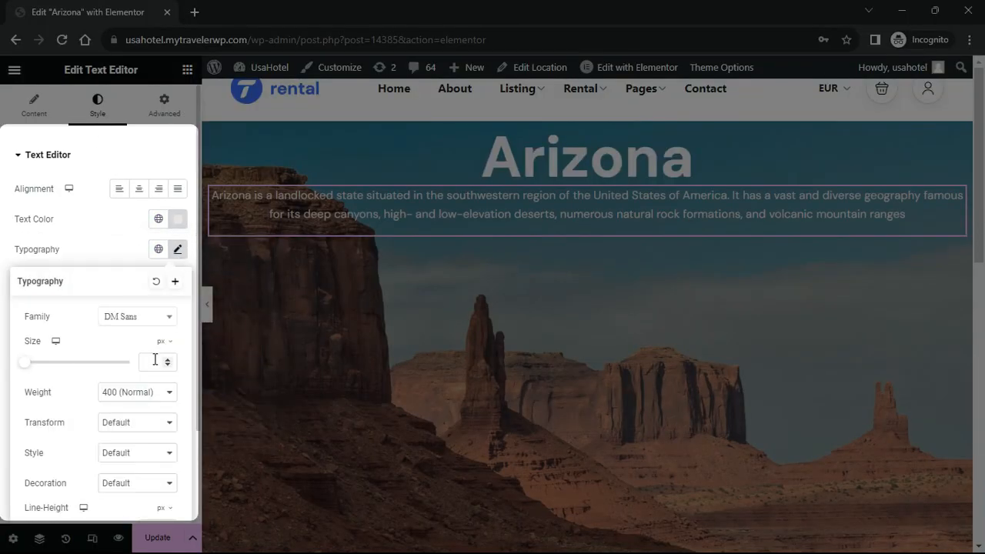
{"action": "left_click", "coordinate": [81, 239]}
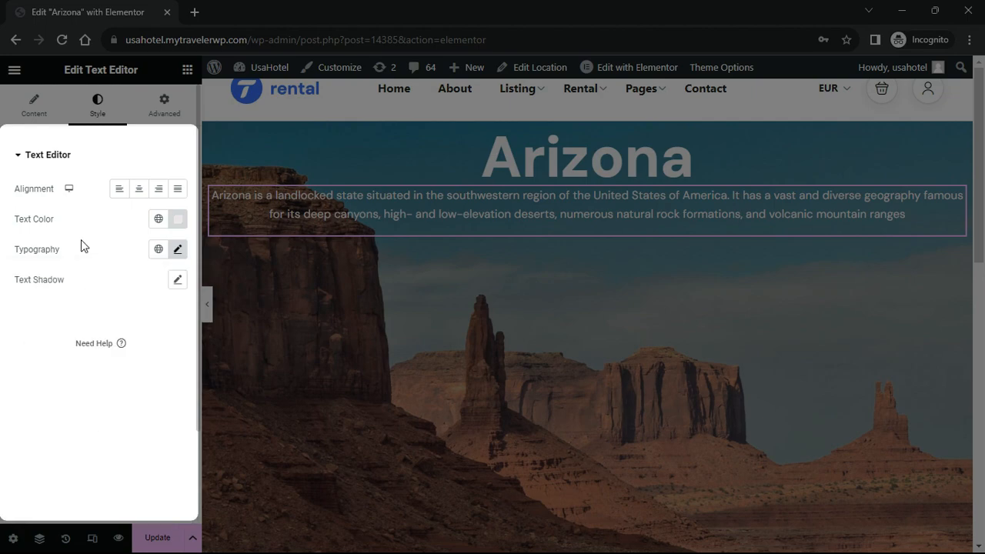
Give the Arizona description a custom width of 80% and centre it within its container with Align Self
{"action": "left_click", "coordinate": [164, 106]}
{"action": "left_click", "coordinate": [143, 301]}
{"action": "left_click", "coordinate": [138, 350]}
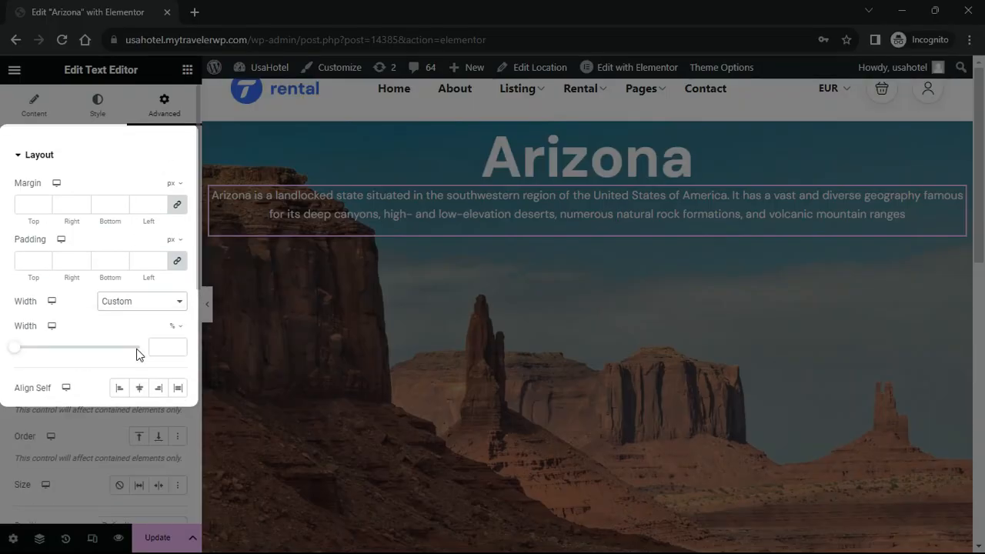
{"action": "type", "text": "70"}
{"action": "left_click", "coordinate": [141, 389]}
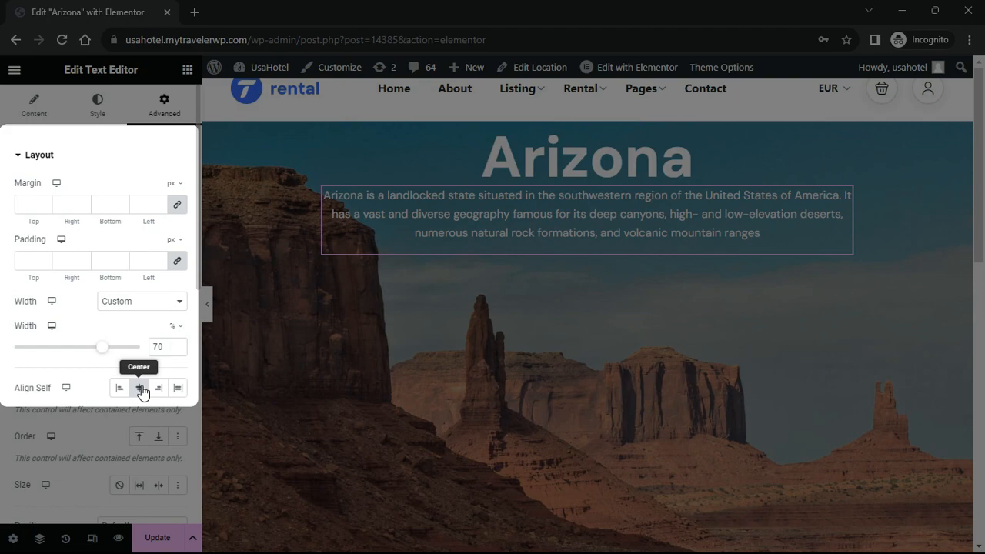
{"action": "left_click_drag", "start_coordinate": [168, 347], "coordinate": [137, 354]}
{"action": "type", "text": "80"}
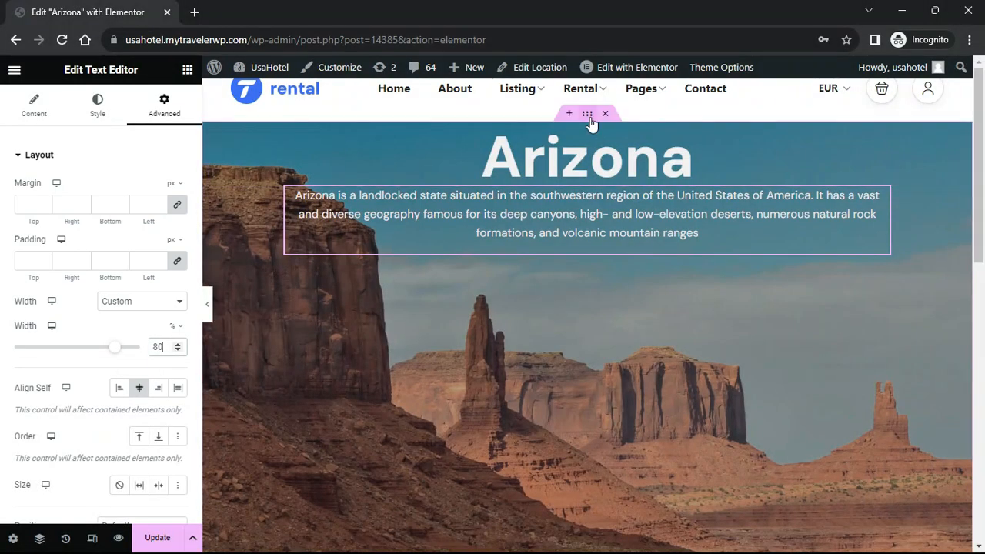
Justify the hero container's content to the centre and set the gap between its elements to 20 px
{"action": "left_click", "coordinate": [589, 117]}
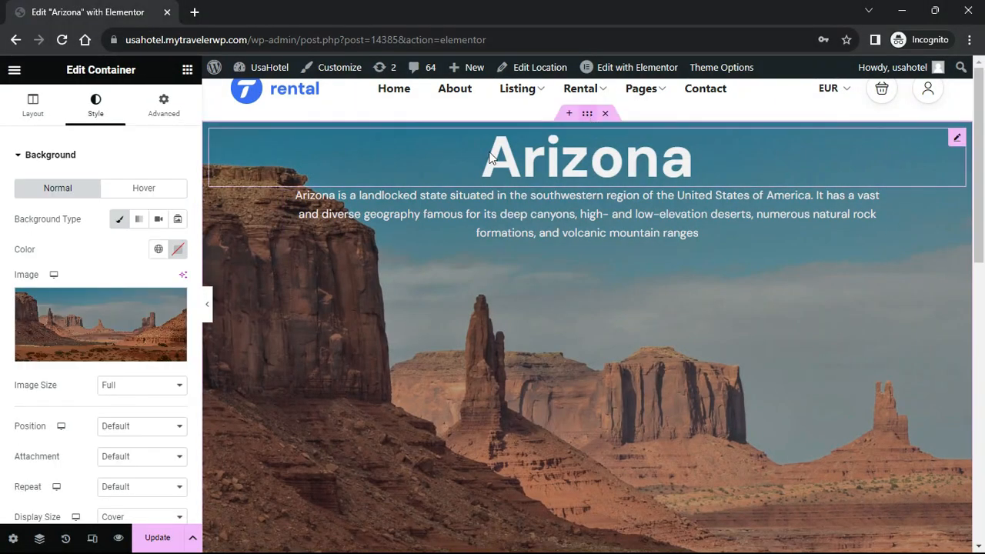
{"action": "left_click", "coordinate": [33, 104]}
{"action": "left_click", "coordinate": [57, 415]}
{"action": "scroll", "coordinate": [449, 357], "scroll_direction": "down", "scroll_amount": 2}
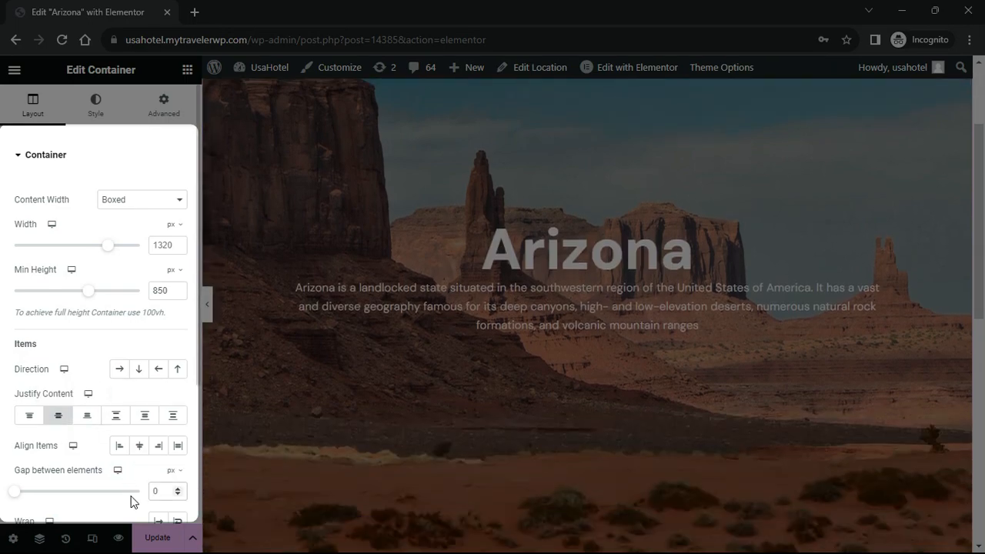
{"action": "type", "text": "20"}
{"action": "left_click", "coordinate": [207, 305]}
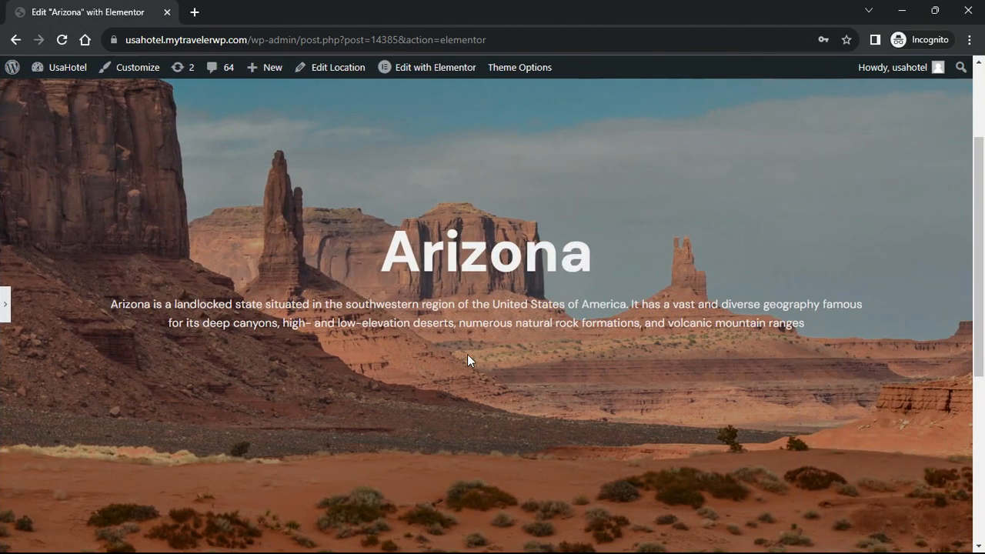
{"action": "scroll", "coordinate": [467, 354], "scroll_direction": "up", "scroll_amount": 2}
{"action": "scroll", "coordinate": [93, 306], "scroll_direction": "down", "scroll_amount": 4}
{"action": "left_click", "coordinate": [8, 308]}
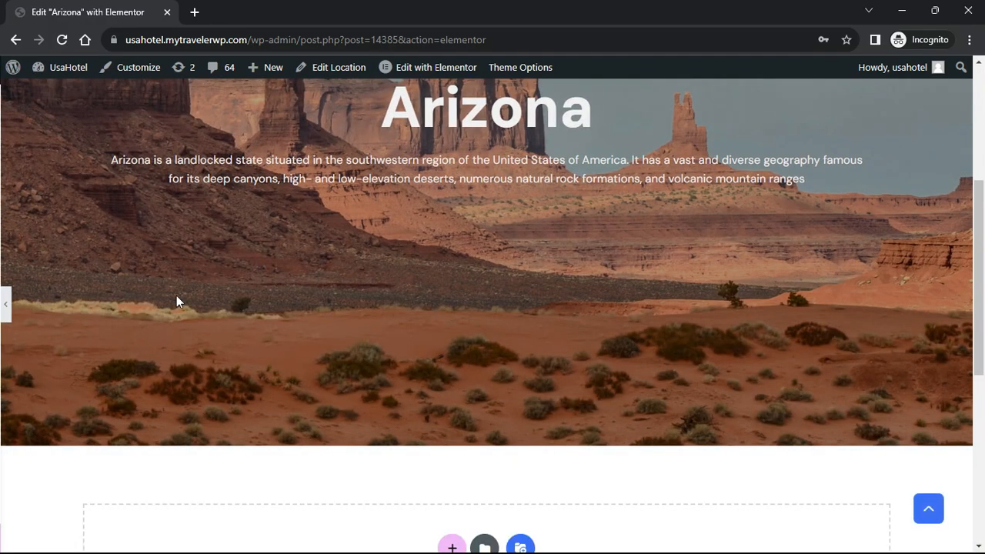
Add a new container directly below the Arizona hero section
{"action": "scroll", "coordinate": [619, 321], "scroll_direction": "down", "scroll_amount": 5}
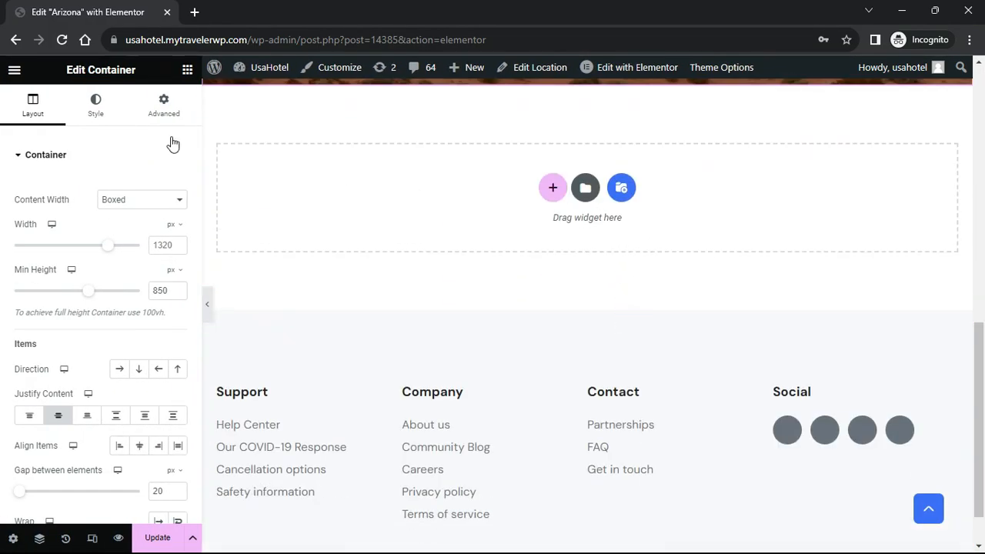
{"action": "left_click", "coordinate": [187, 70]}
{"action": "left_click_drag", "start_coordinate": [92, 281], "coordinate": [456, 230]}
{"action": "scroll", "coordinate": [471, 279], "scroll_direction": "up", "scroll_amount": 1}
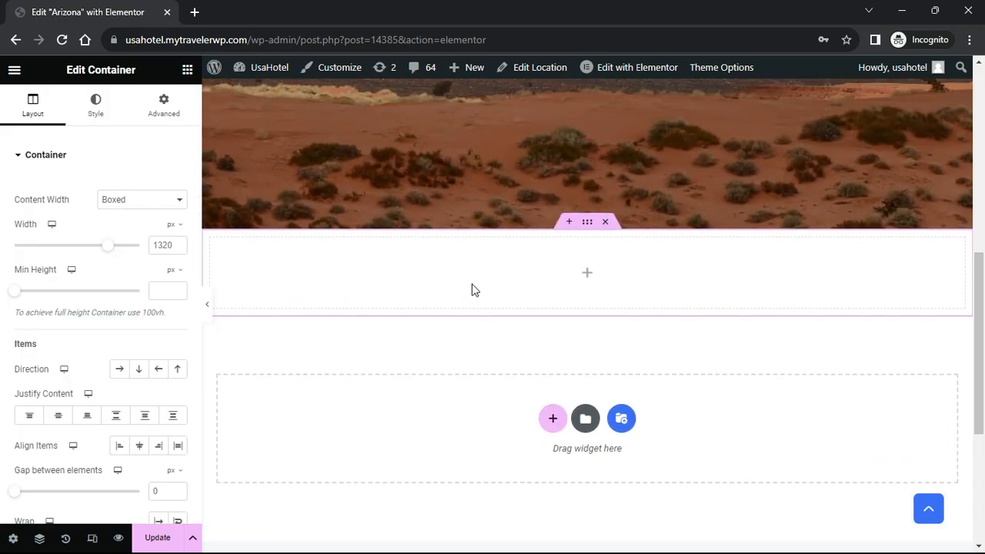
Add a Heading widget to the new container, title it "Top Vacation Rentals" and centre-align it
{"action": "left_click", "coordinate": [187, 74]}
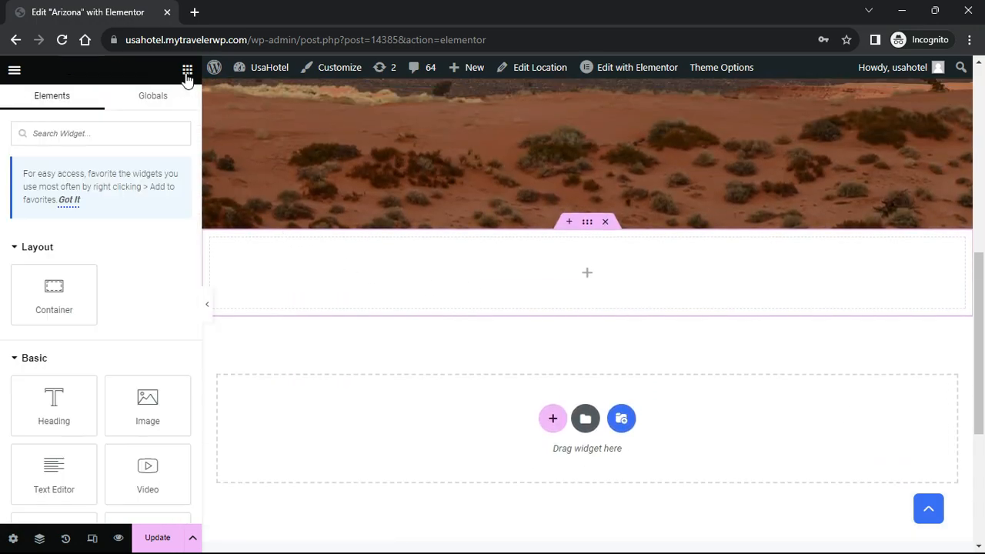
{"action": "left_click_drag", "start_coordinate": [81, 392], "coordinate": [470, 270]}
{"action": "triple_click", "coordinate": [136, 213]}
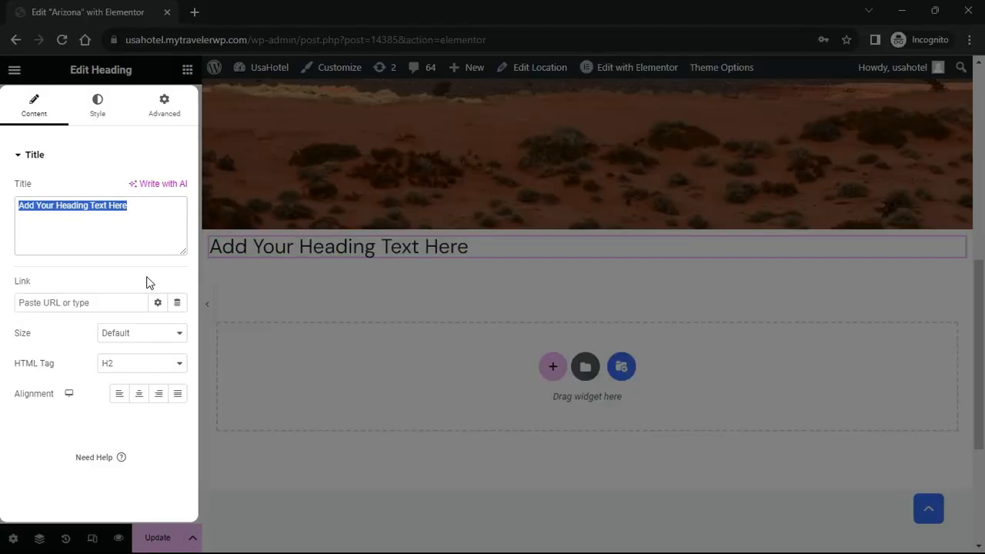
{"action": "type", "text": "Top Vacation Rent"}
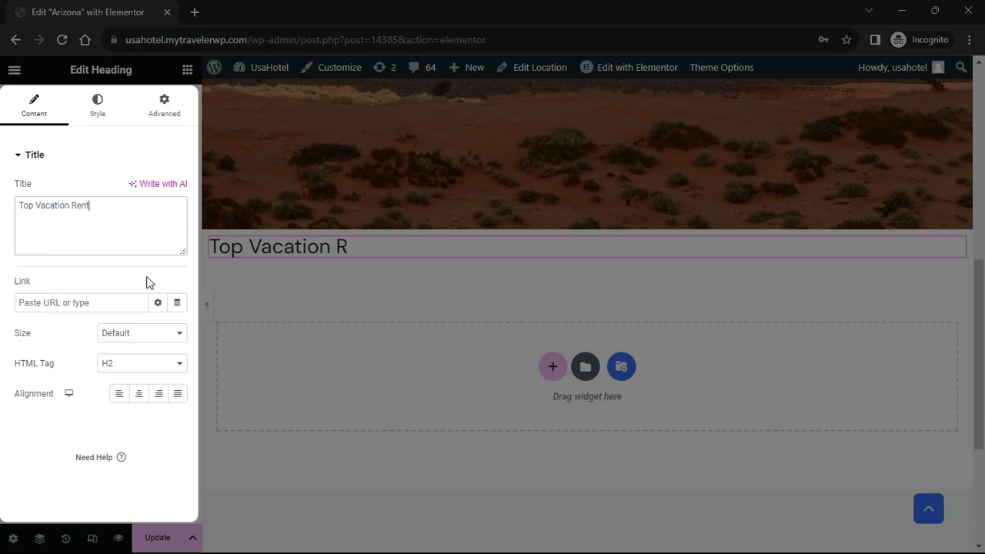
{"action": "type", "text": "als"}
{"action": "left_click", "coordinate": [137, 393]}
Set the Top Vacation Rentals heading's typography to 48 px size and 700 (Bold) weight
{"action": "left_click", "coordinate": [97, 105]}
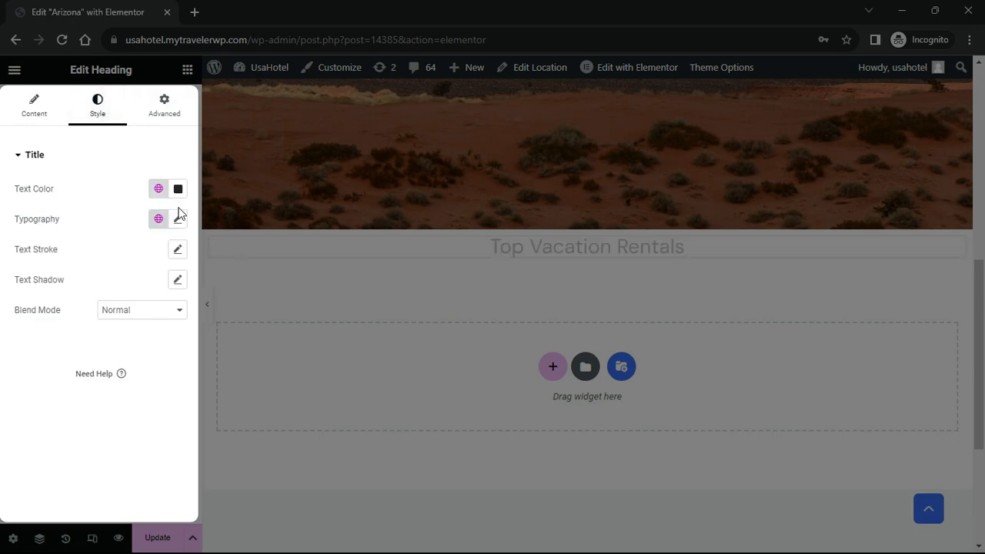
{"action": "left_click", "coordinate": [178, 219]}
{"action": "left_click", "coordinate": [161, 331]}
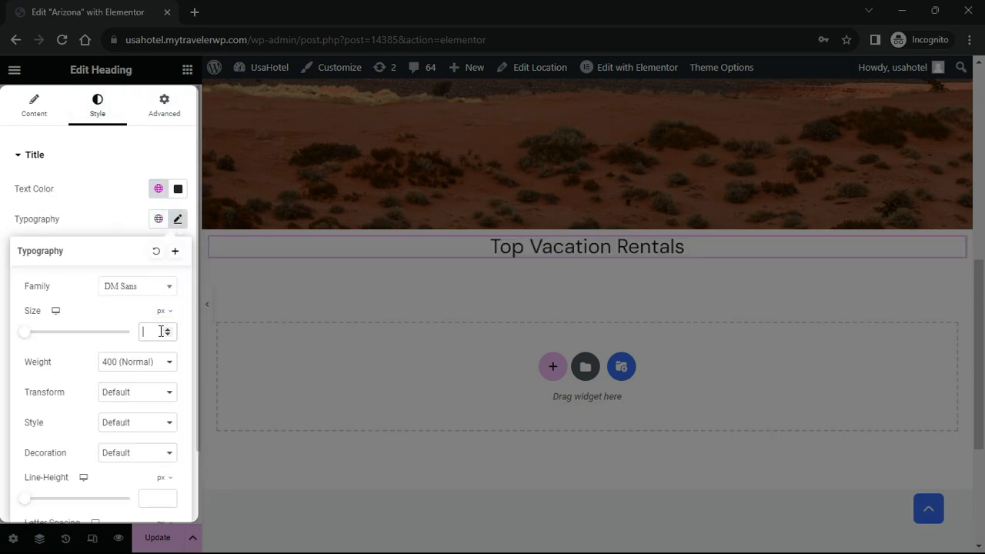
{"action": "type", "text": "48"}
{"action": "left_click", "coordinate": [137, 362]}
{"action": "left_click", "coordinate": [137, 442]}
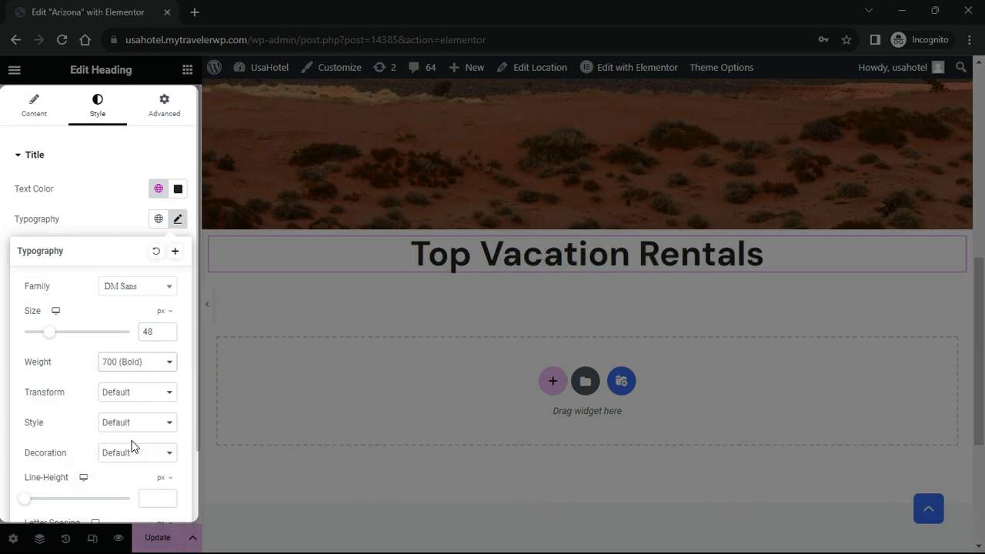
{"action": "left_click", "coordinate": [107, 211]}
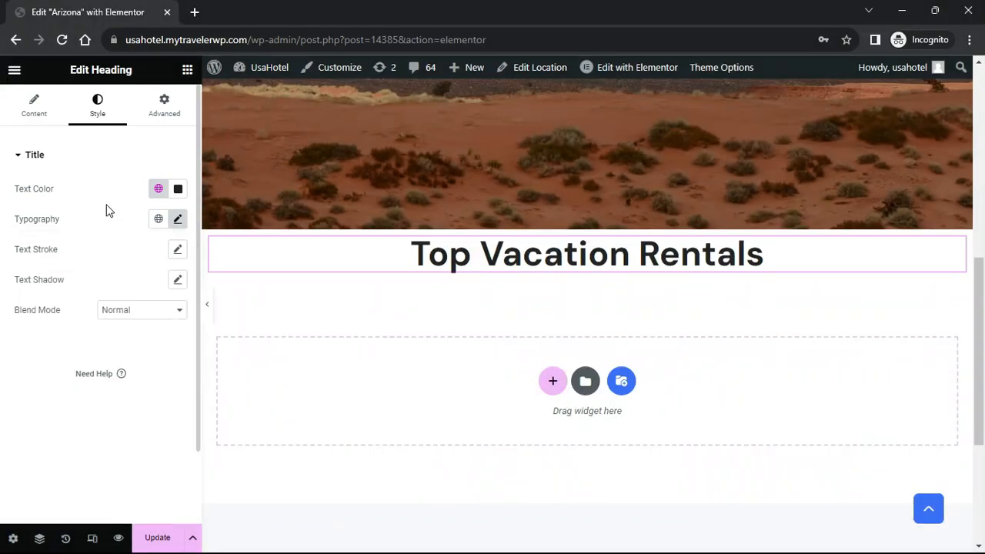
Search the widgets for "List" and place the List item service widget below the Top Vacation Rentals heading
{"action": "left_click", "coordinate": [187, 70]}
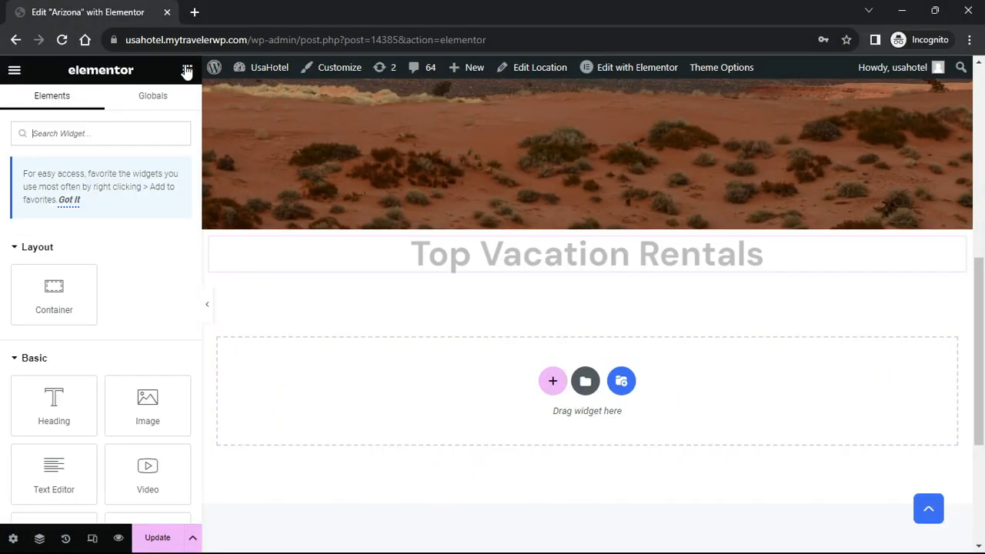
{"action": "left_click", "coordinate": [137, 126]}
{"action": "type", "text": "List"}
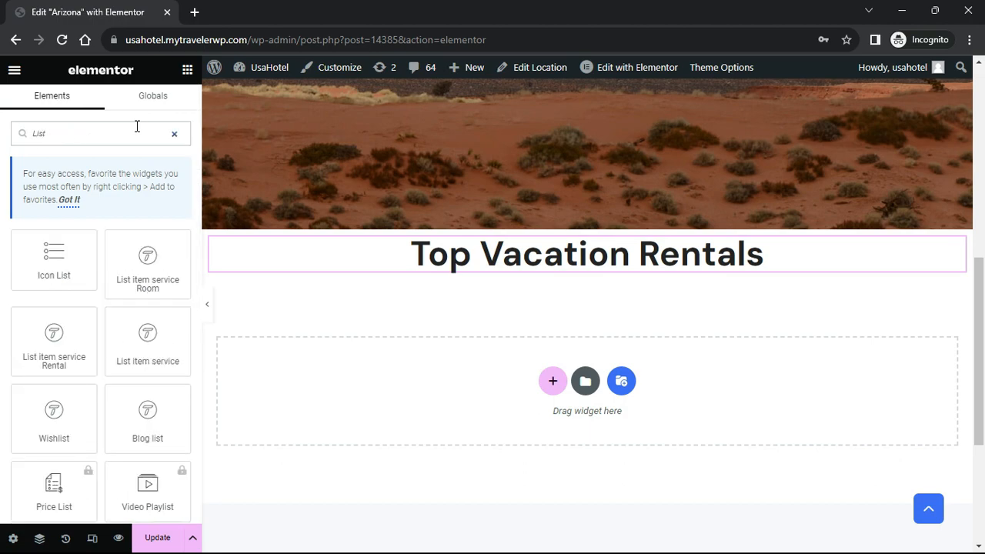
{"action": "left_click_drag", "start_coordinate": [165, 310], "coordinate": [510, 281]}
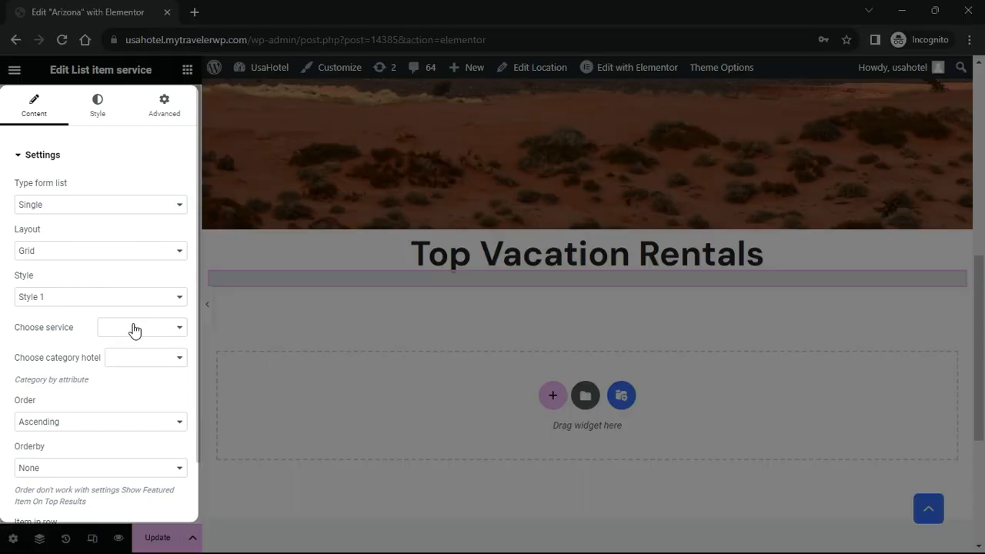
Set the list widget's service to Rental and its rental category to Arizona
{"action": "left_click", "coordinate": [134, 329]}
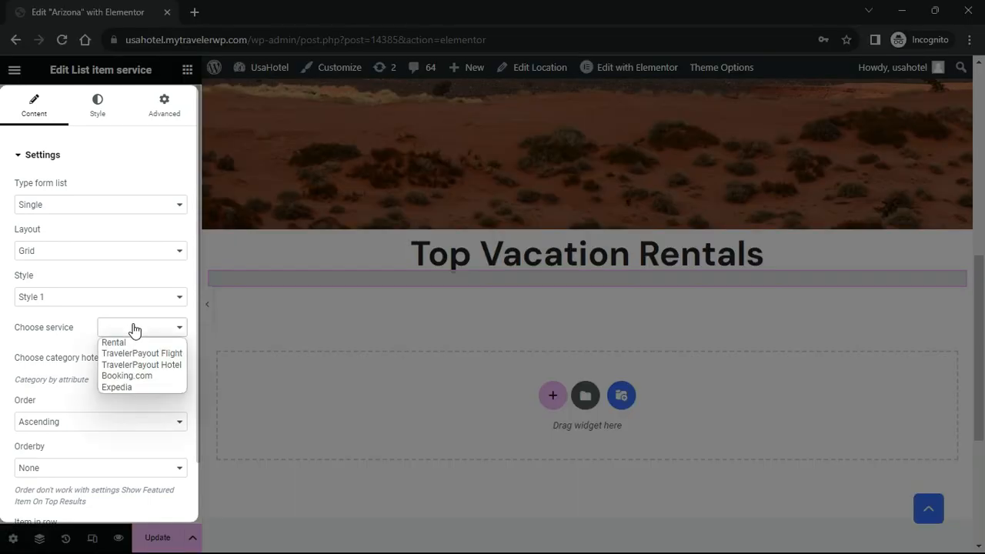
{"action": "left_click", "coordinate": [134, 343]}
{"action": "left_click", "coordinate": [131, 362]}
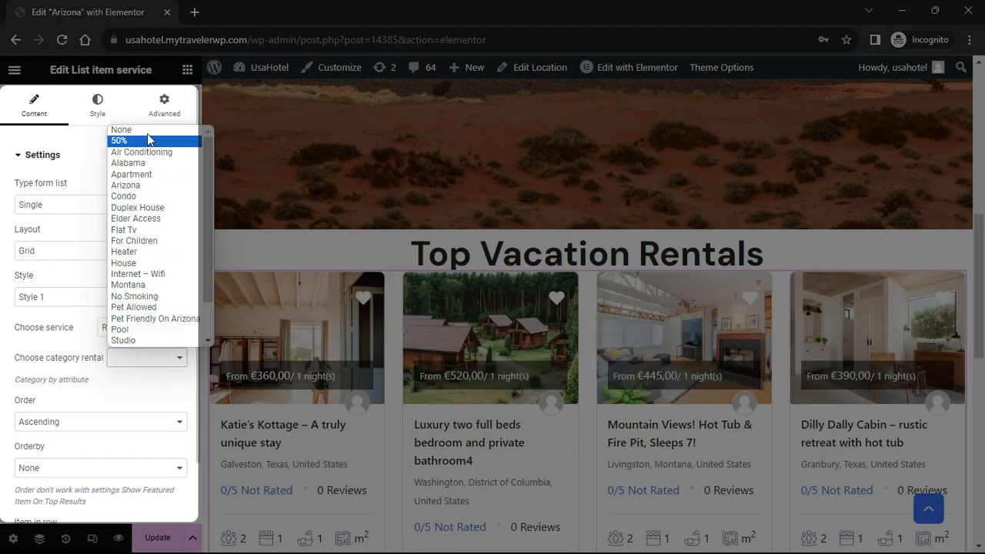
{"action": "left_click", "coordinate": [137, 185]}
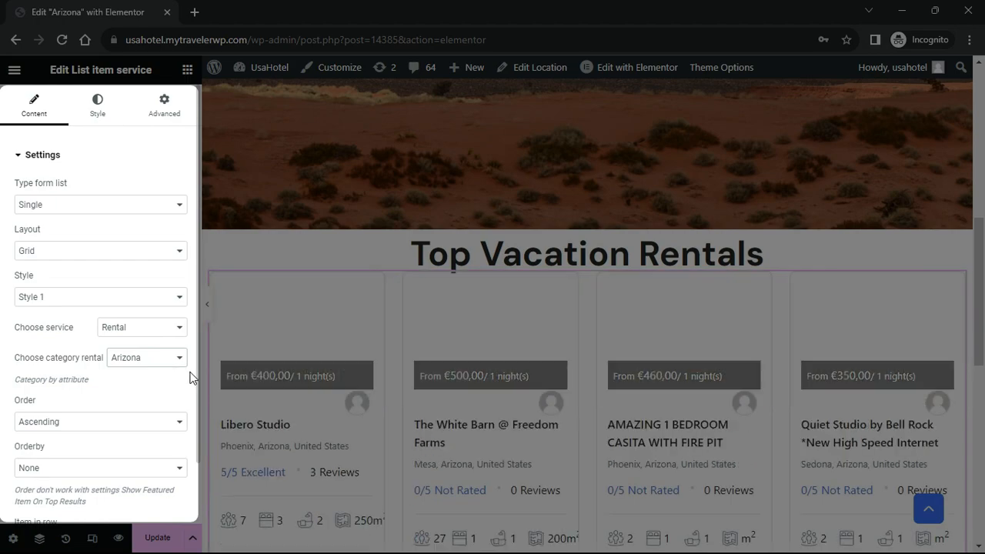
Set the Top Vacation Rentals list widget's style to Style 2 and its layout to Slider (Not support Mix service)
{"action": "left_click", "coordinate": [158, 298]}
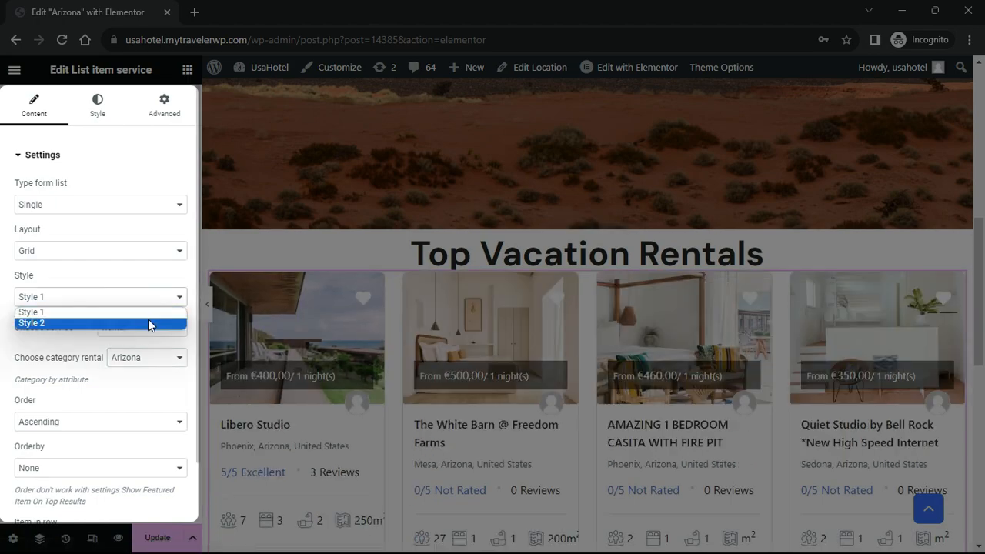
{"action": "left_click", "coordinate": [148, 321]}
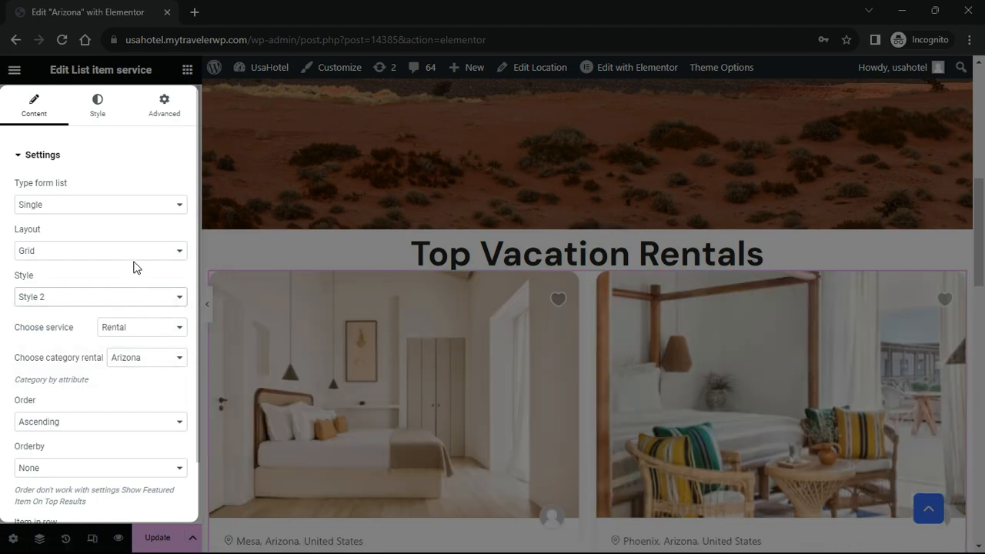
{"action": "left_click", "coordinate": [132, 256]}
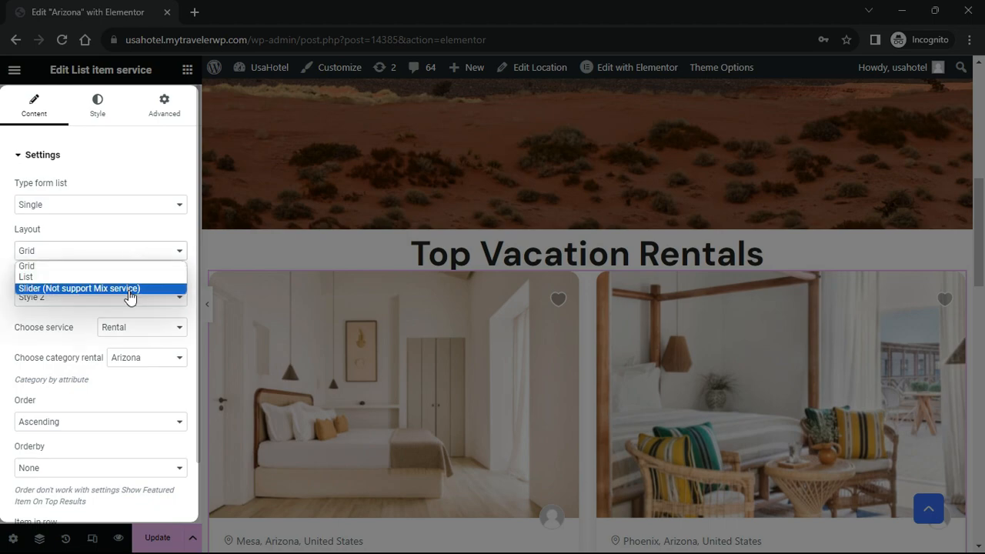
{"action": "left_click", "coordinate": [128, 289]}
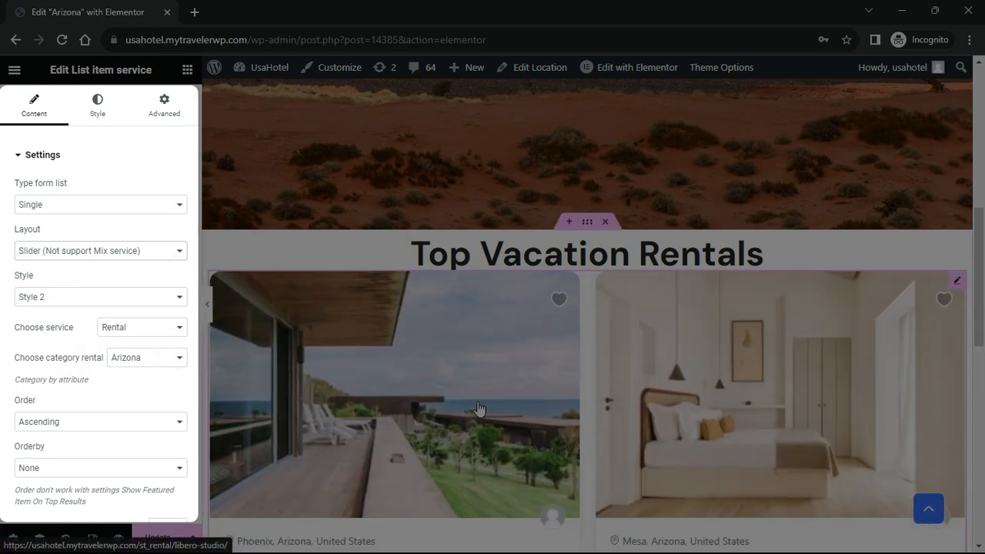
{"action": "scroll", "coordinate": [600, 418], "scroll_direction": "down", "scroll_amount": 5}
{"action": "scroll", "coordinate": [380, 418], "scroll_direction": "up", "scroll_amount": 3}
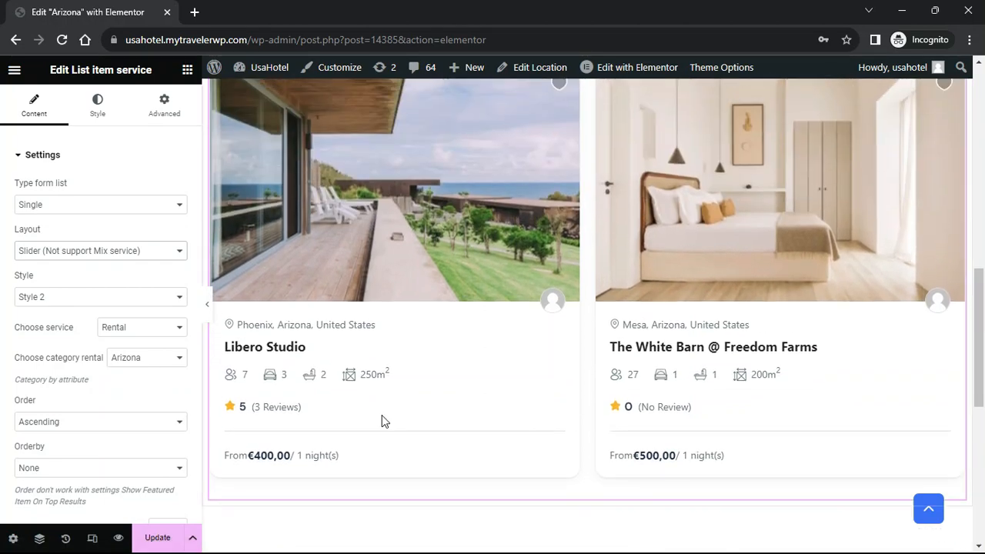
Turn on Loop slider in the slider settings of the Top Vacation Rentals list widget
{"action": "scroll", "coordinate": [82, 403], "scroll_direction": "down", "scroll_amount": 1}
{"action": "left_click", "coordinate": [12, 509]}
{"action": "scroll", "coordinate": [56, 382], "scroll_direction": "down", "scroll_amount": 2}
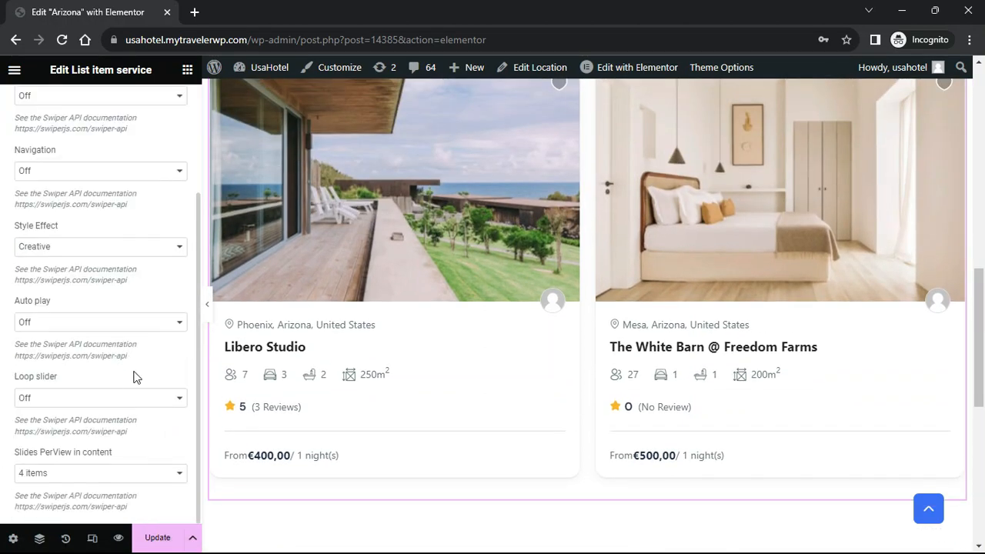
{"action": "left_click", "coordinate": [128, 398]}
{"action": "left_click", "coordinate": [128, 410]}
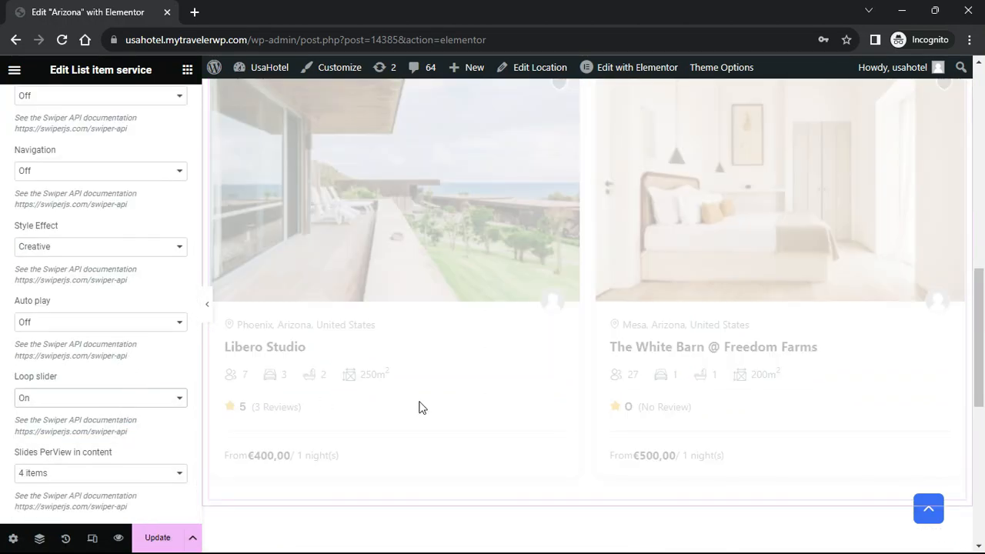
{"action": "scroll", "coordinate": [419, 407], "scroll_direction": "up", "scroll_amount": 2}
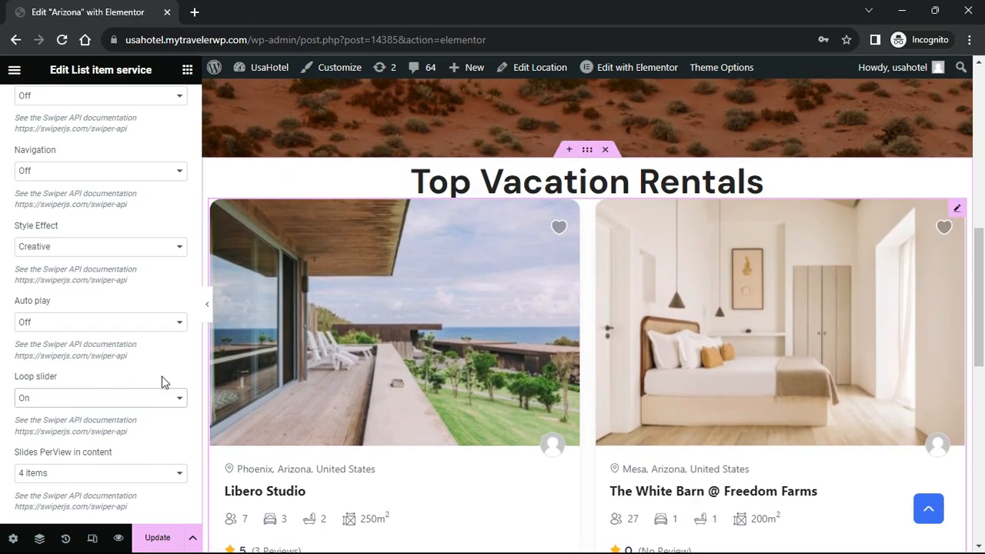
{"action": "scroll", "coordinate": [115, 369], "scroll_direction": "up", "scroll_amount": 2}
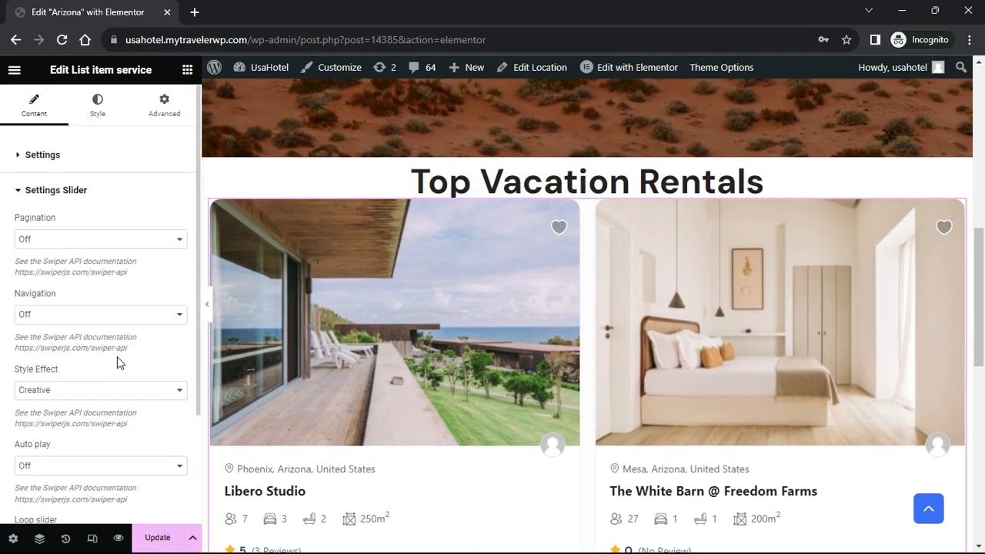
Set the Top Vacation Rentals container's gap between elements to 50 px and its unlinked padding to 100 px top and 80 px bottom
{"action": "left_click", "coordinate": [587, 151]}
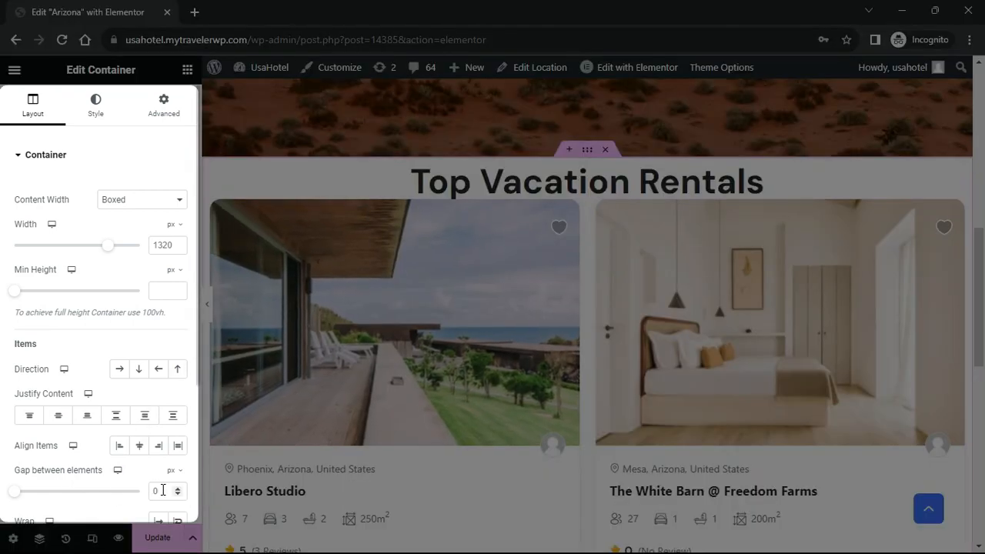
{"action": "type", "text": "50"}
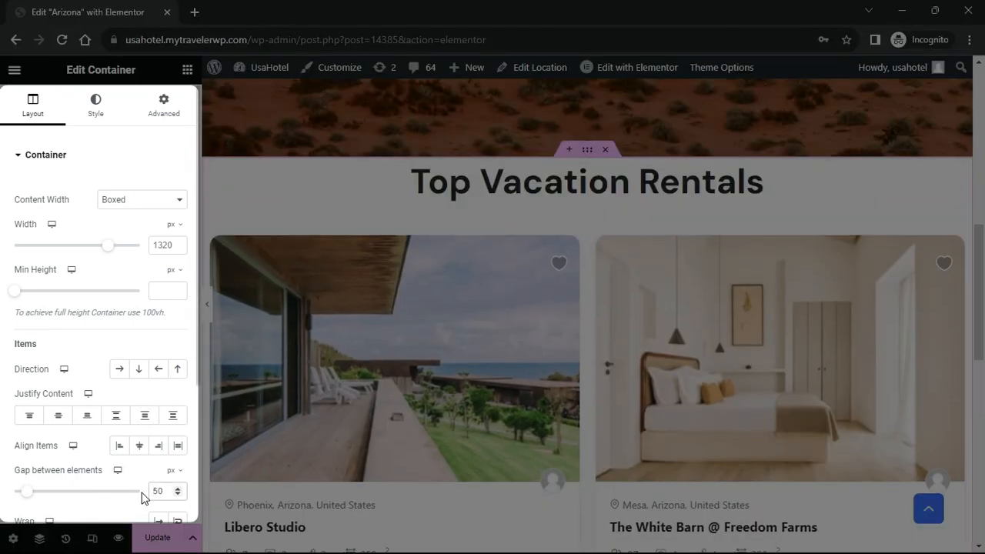
{"action": "left_click", "coordinate": [161, 108]}
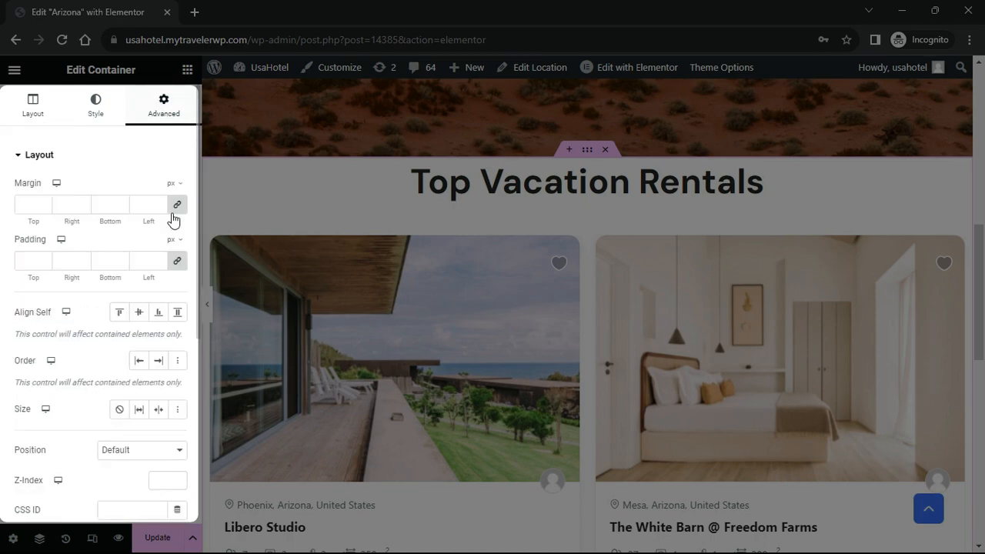
{"action": "left_click", "coordinate": [177, 260]}
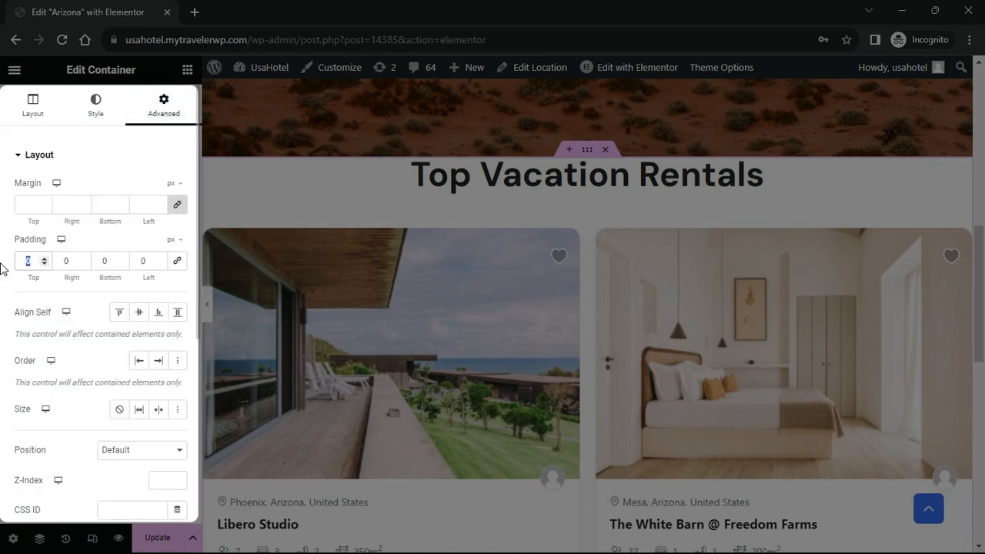
{"action": "type", "text": "100"}
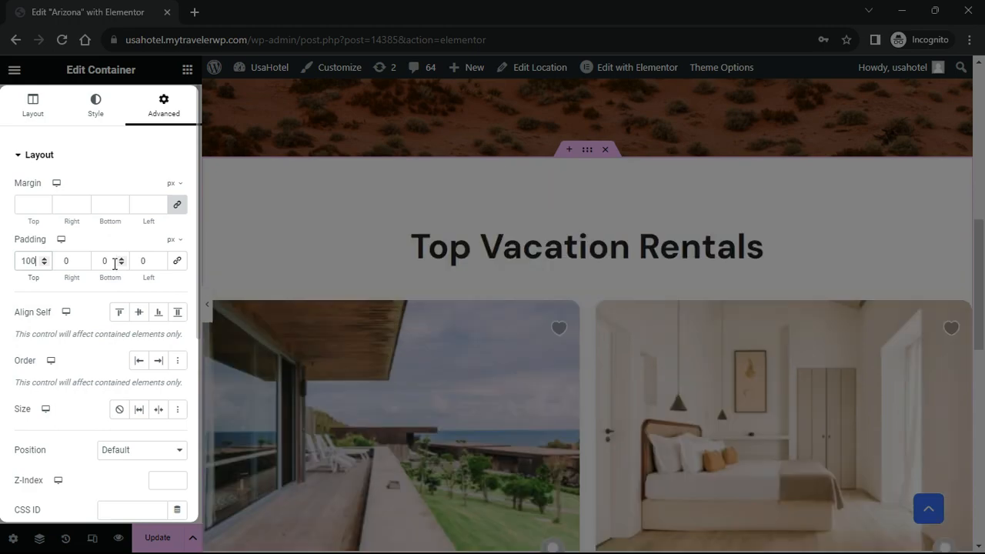
{"action": "type", "text": "60"}
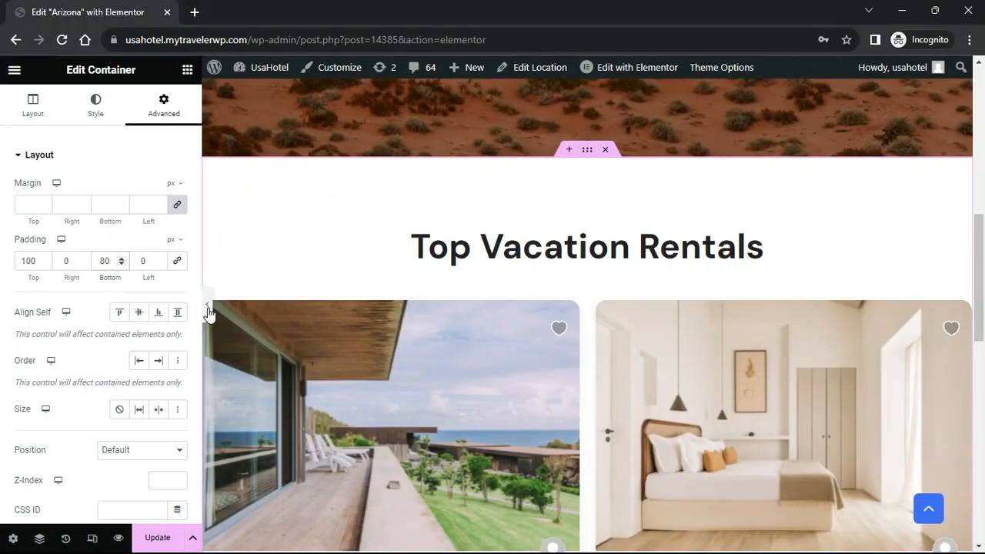
{"action": "left_click", "coordinate": [206, 305]}
{"action": "scroll", "coordinate": [609, 358], "scroll_direction": "down", "scroll_amount": 4}
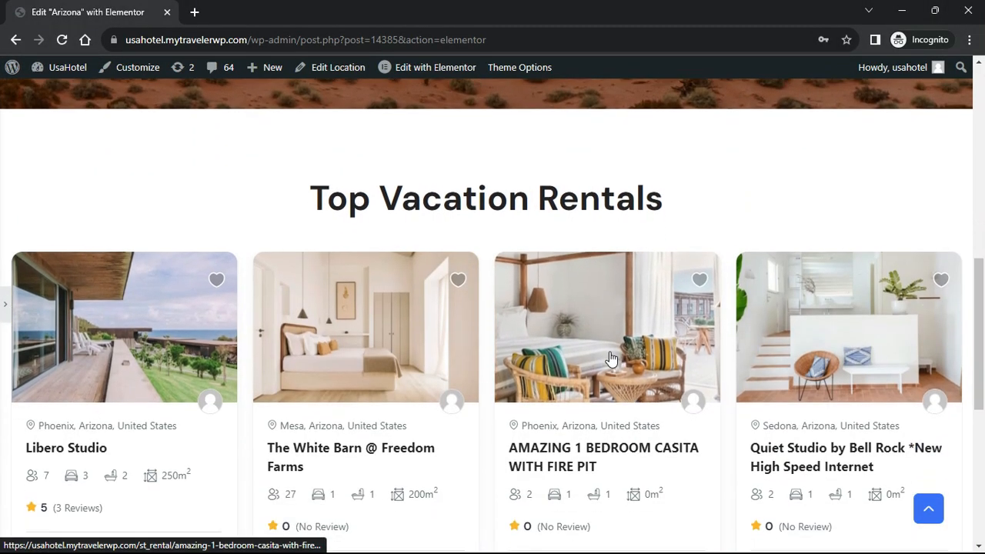
{"action": "scroll", "coordinate": [610, 370], "scroll_direction": "up", "scroll_amount": 4}
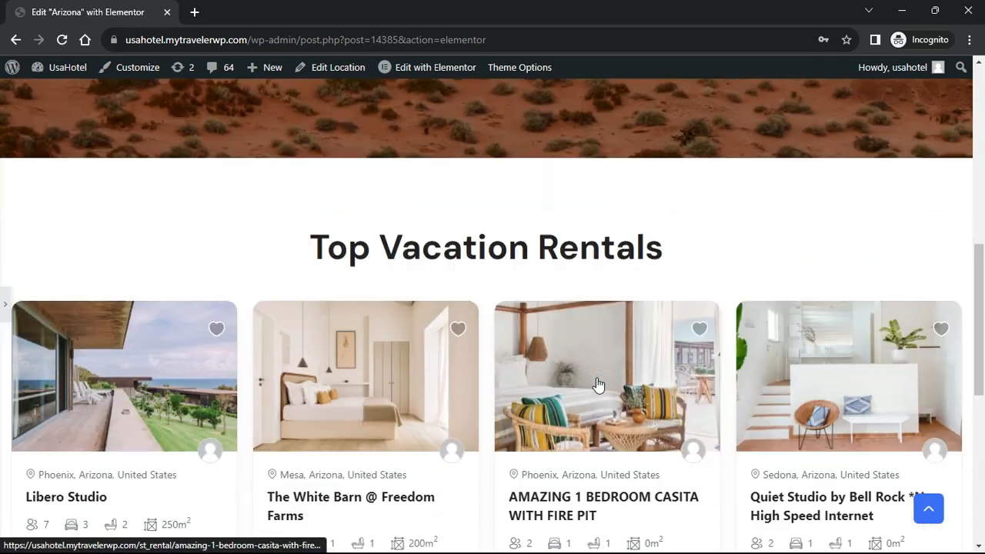
{"action": "scroll", "coordinate": [598, 387], "scroll_direction": "down", "scroll_amount": 2}
{"action": "left_click", "coordinate": [5, 305]}
Add a new empty container below the Top Vacation Rentals section
{"action": "scroll", "coordinate": [629, 335], "scroll_direction": "down", "scroll_amount": 4}
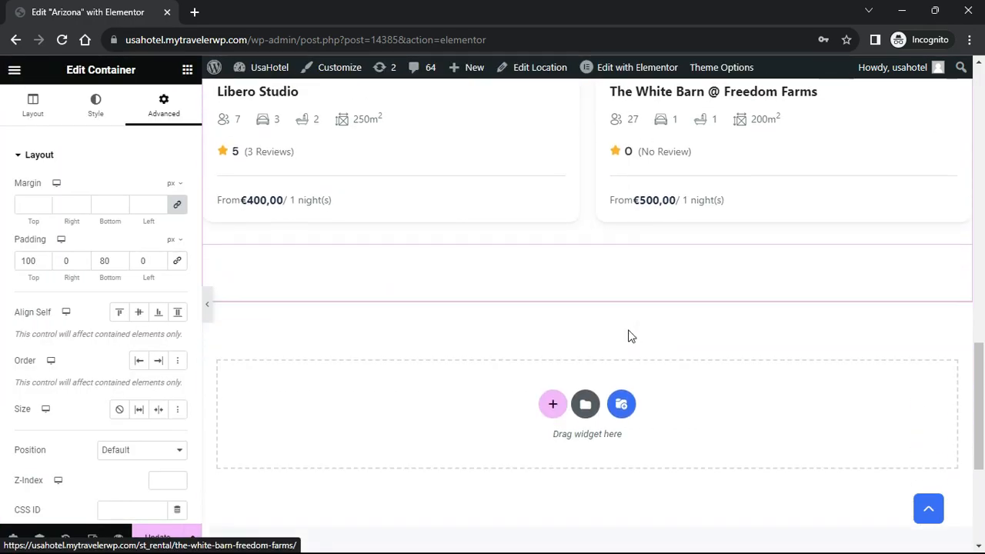
{"action": "left_click", "coordinate": [187, 70]}
{"action": "scroll", "coordinate": [488, 314], "scroll_direction": "down", "scroll_amount": 2}
{"action": "left_click_drag", "start_coordinate": [53, 292], "coordinate": [441, 233]}
Add a Heading widget to the new container, title it "Top Pet Friendly Vacation Rentals" and centre-align it
{"action": "left_click", "coordinate": [187, 71]}
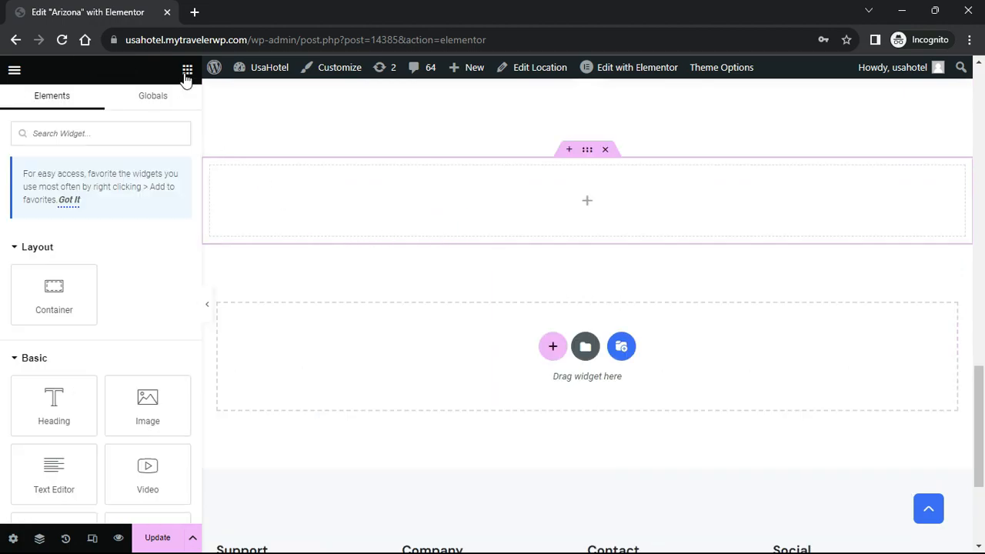
{"action": "left_click_drag", "start_coordinate": [57, 396], "coordinate": [375, 202]}
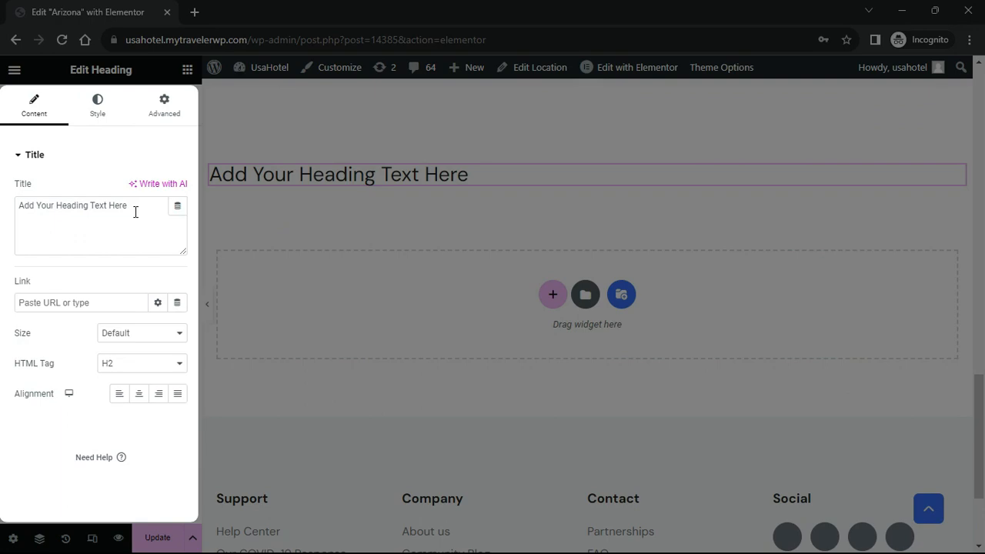
{"action": "left_click_drag", "start_coordinate": [135, 212], "coordinate": [2, 205]}
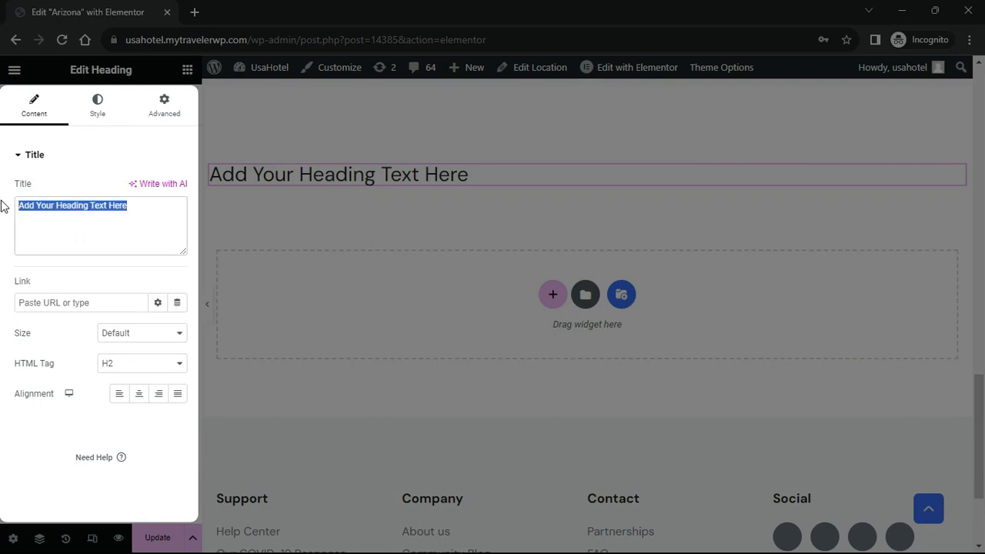
{"action": "type", "text": "Top Pet Friendly Vacation Rentals"}
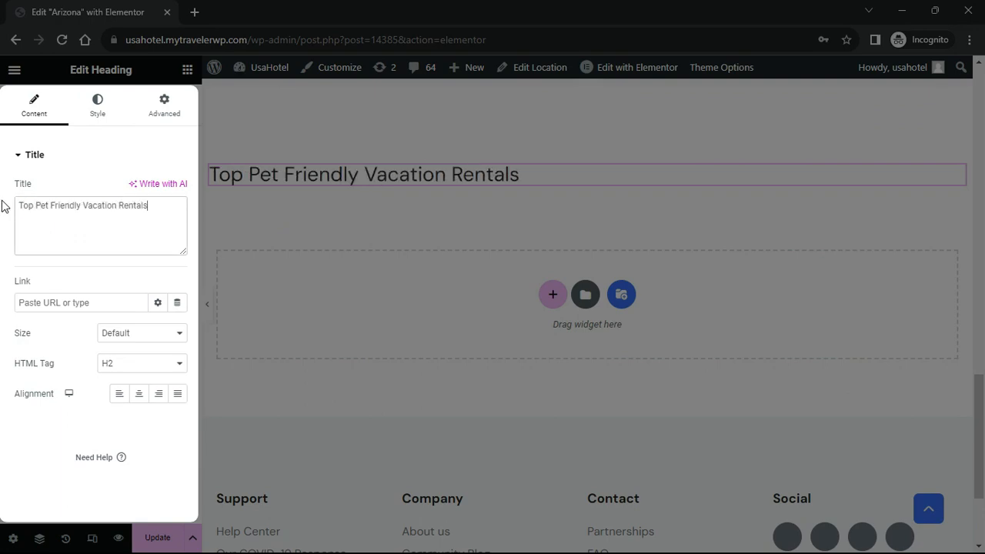
{"action": "left_click", "coordinate": [139, 395]}
Set the Top Pet Friendly Vacation Rentals heading's typography to 48 px size and 700 (Bold) weight
{"action": "left_click", "coordinate": [97, 108]}
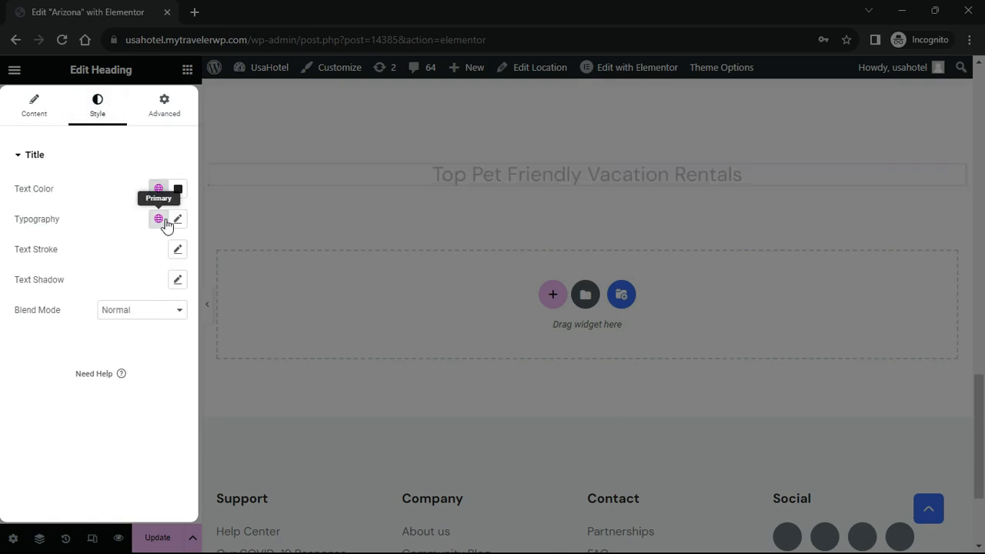
{"action": "left_click", "coordinate": [178, 220]}
{"action": "type", "text": "48"}
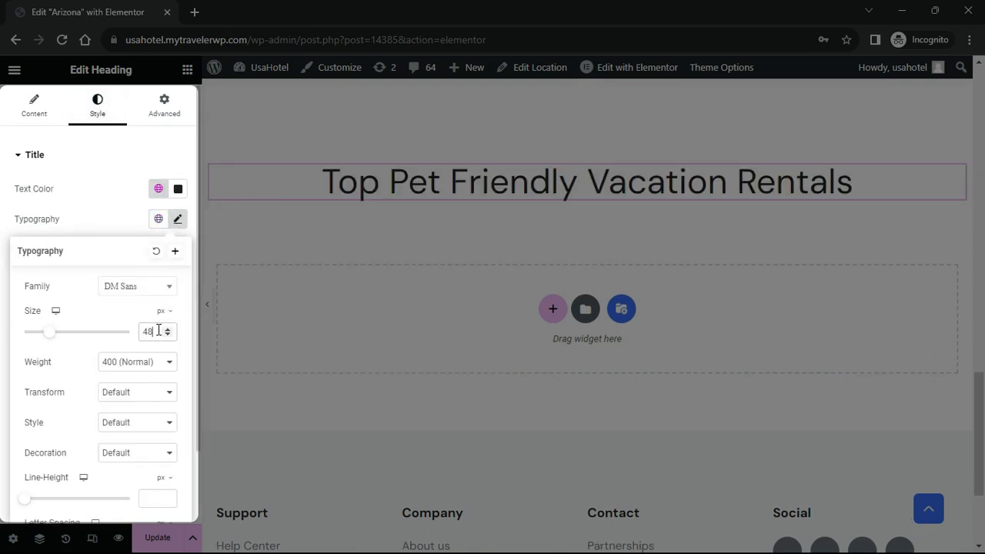
{"action": "left_click", "coordinate": [139, 364]}
{"action": "left_click", "coordinate": [131, 442]}
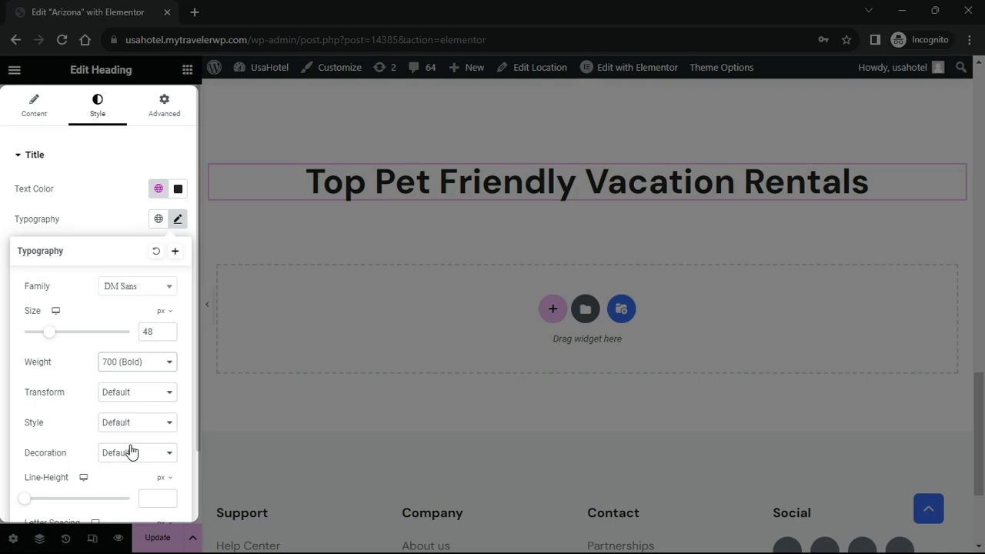
{"action": "left_click", "coordinate": [99, 215]}
Search the widgets for "List" and place the List item service widget below the Top Pet Friendly Vacation Rentals heading
{"action": "scroll", "coordinate": [413, 288], "scroll_direction": "up", "scroll_amount": 1}
{"action": "left_click", "coordinate": [187, 69]}
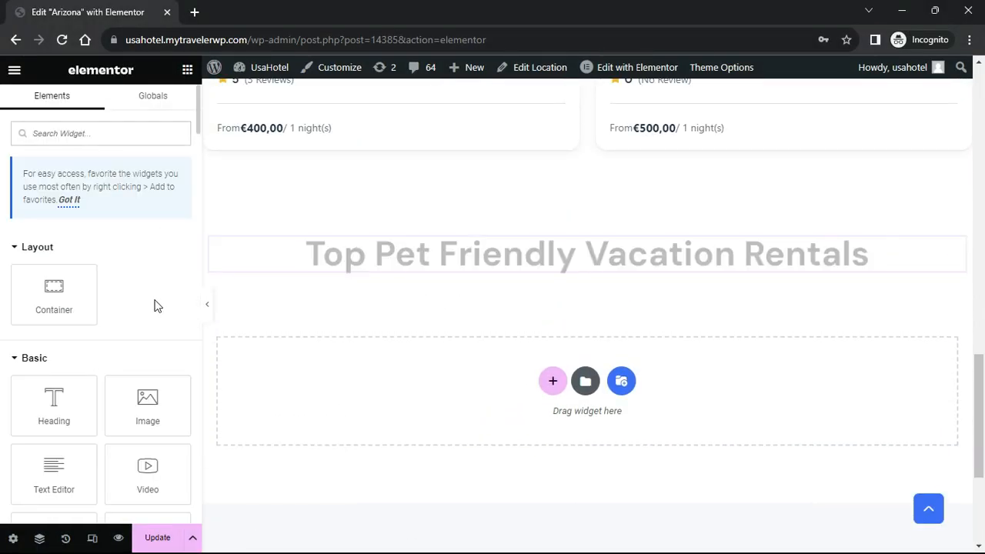
{"action": "scroll", "coordinate": [154, 305], "scroll_direction": "down", "scroll_amount": 1}
{"action": "scroll", "coordinate": [102, 199], "scroll_direction": "up", "scroll_amount": 1}
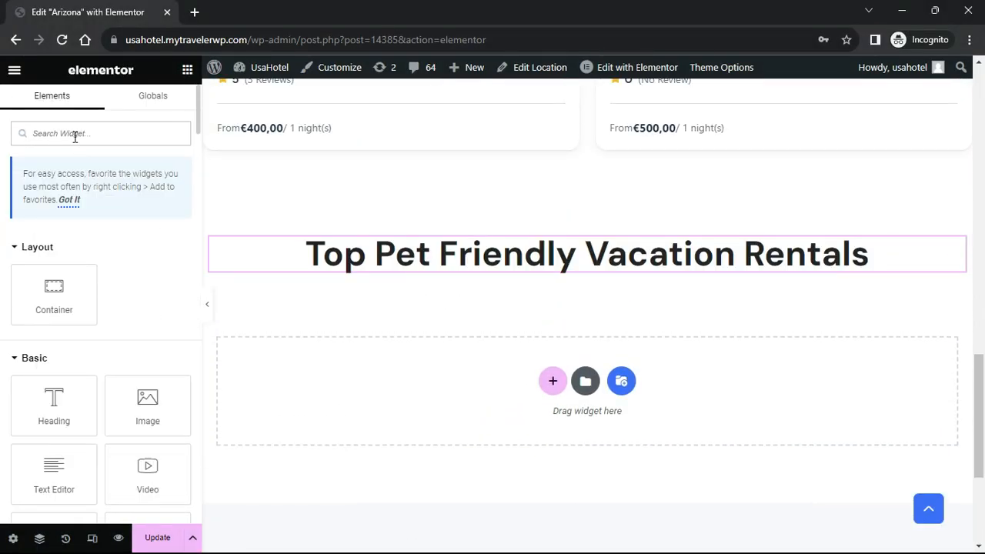
{"action": "left_click", "coordinate": [74, 134]}
{"action": "type", "text": "List"}
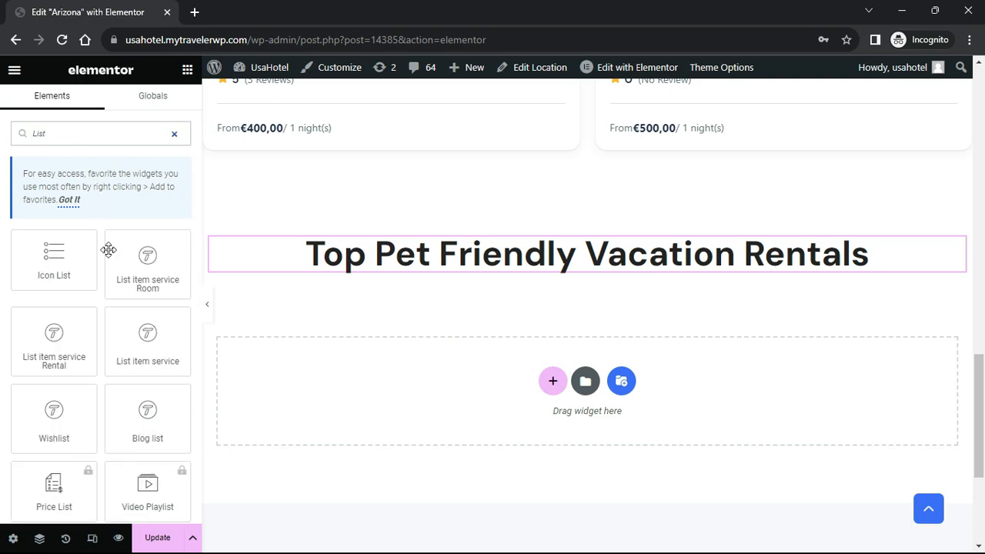
{"action": "left_click_drag", "start_coordinate": [149, 332], "coordinate": [478, 276]}
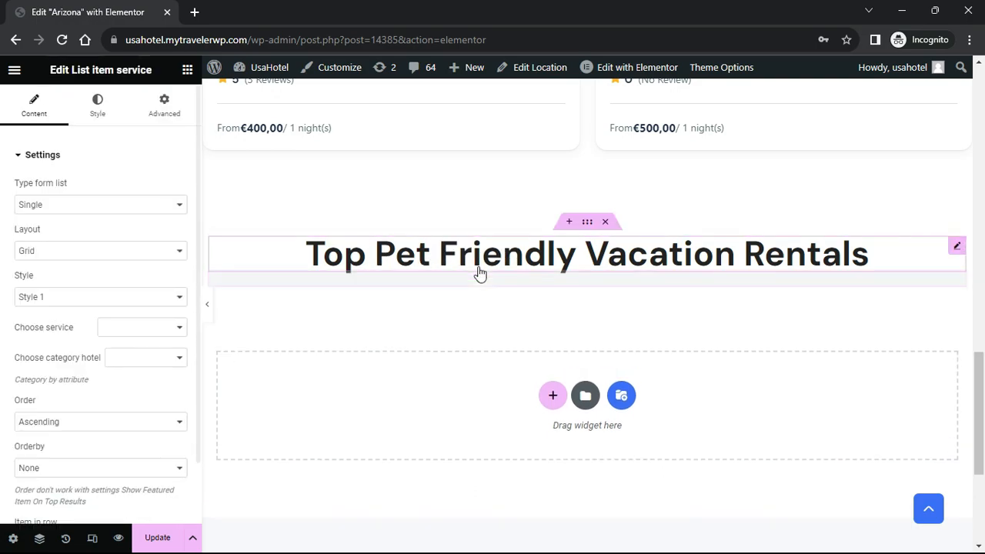
Set the new list widget's service to Rental and its rental category to Pet Friendly On Arizona
{"action": "left_click", "coordinate": [180, 327]}
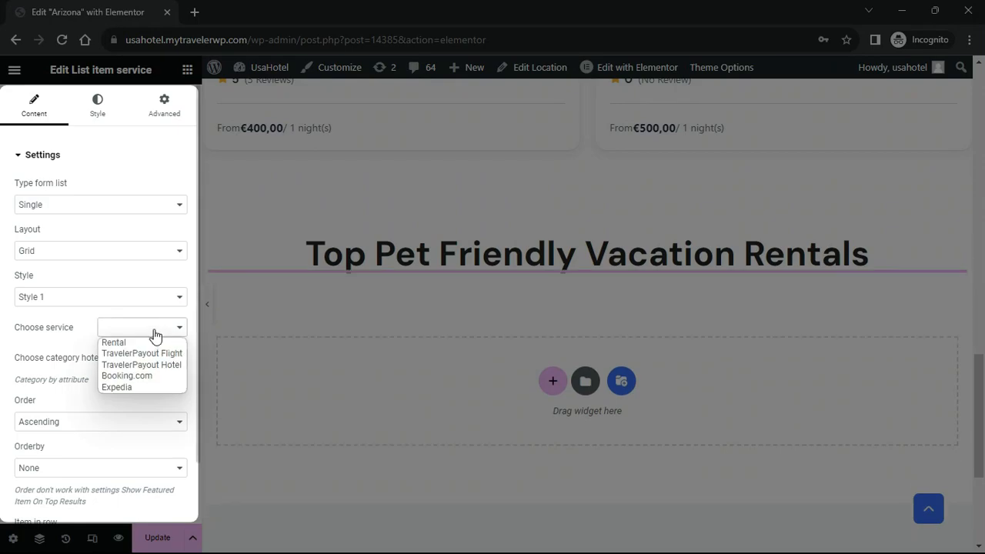
{"action": "left_click", "coordinate": [155, 341]}
{"action": "left_click", "coordinate": [147, 370]}
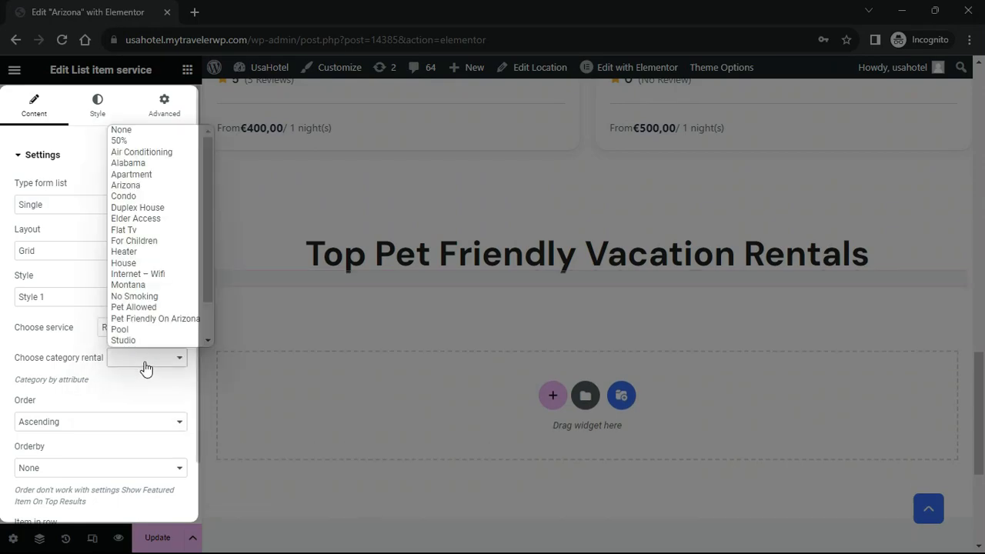
{"action": "left_click", "coordinate": [151, 319]}
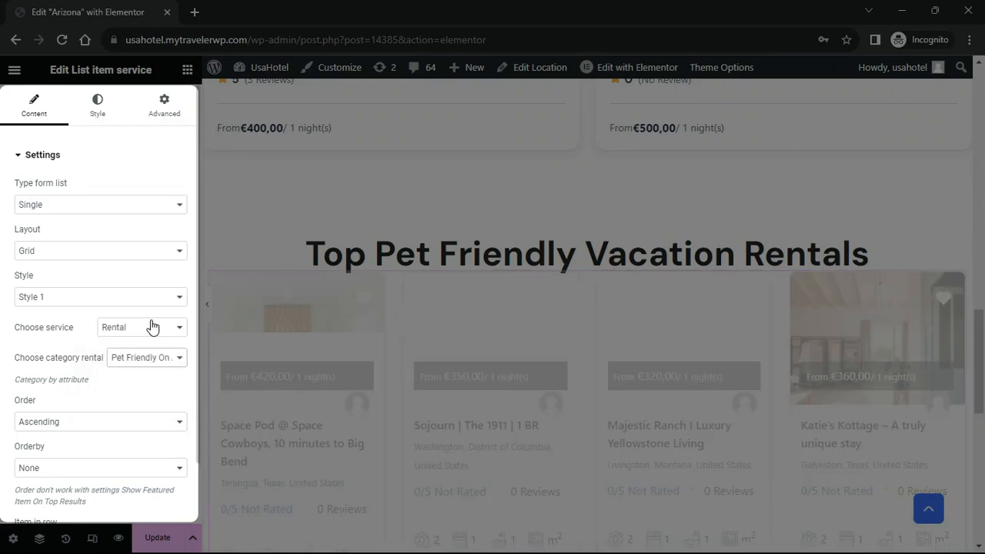
Switch the Pet Friendly list widget to Style 2 and change its layout to List
{"action": "left_click", "coordinate": [139, 304]}
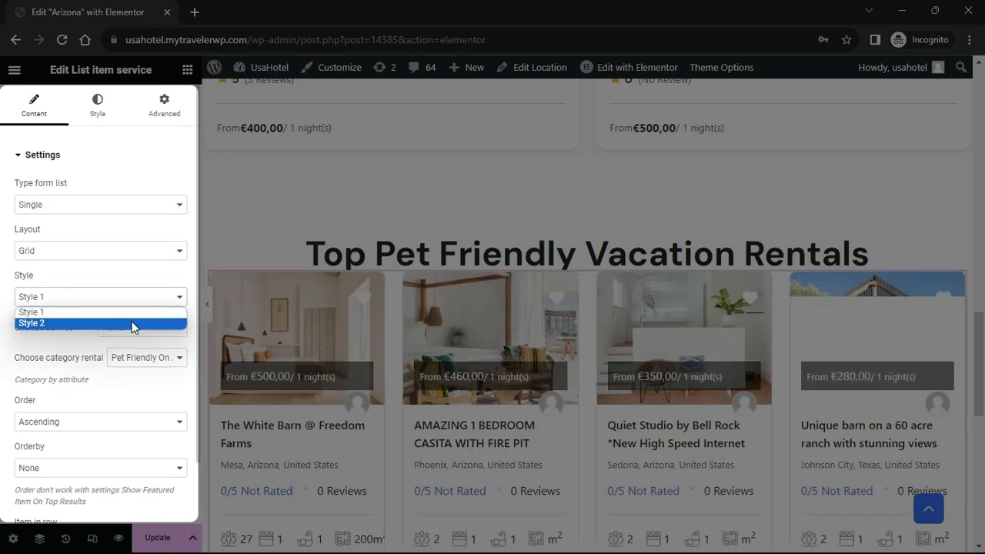
{"action": "left_click", "coordinate": [133, 323]}
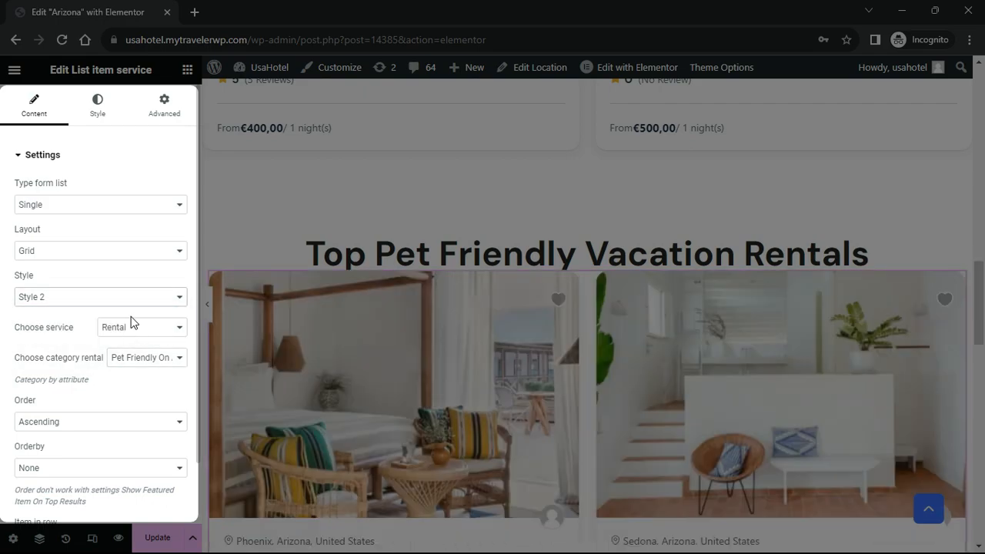
{"action": "left_click", "coordinate": [126, 253]}
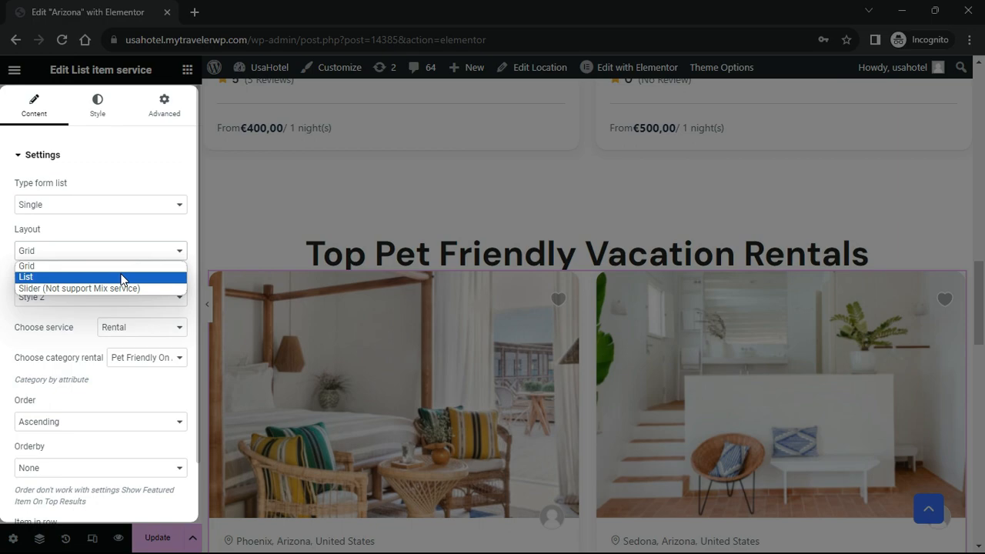
{"action": "left_click", "coordinate": [123, 277]}
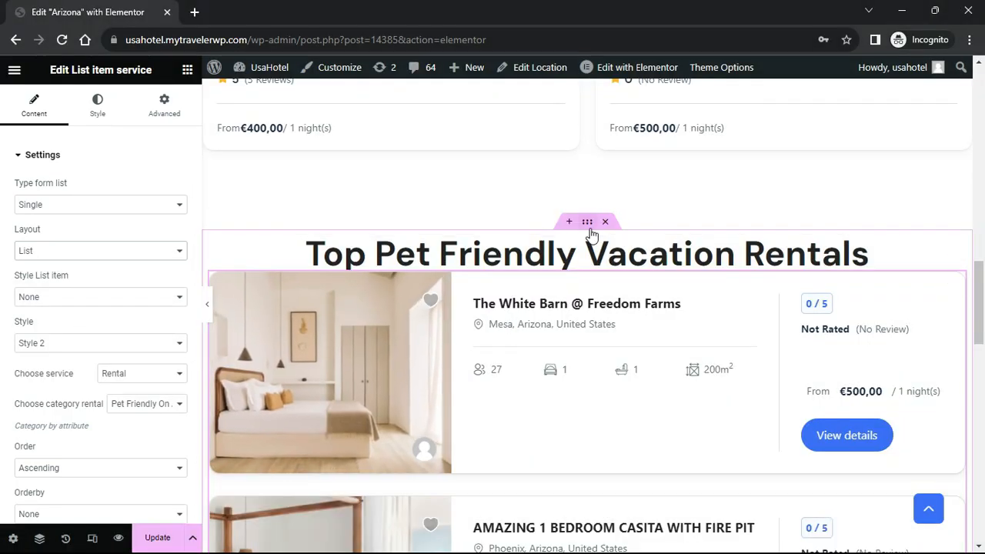
Give the Top Pet Friendly Vacation Rentals container a 50 px gap between elements and padding of 100 px top and 80 px bottom
{"action": "scroll", "coordinate": [462, 391], "scroll_direction": "down", "scroll_amount": 5}
{"action": "scroll", "coordinate": [502, 386], "scroll_direction": "up", "scroll_amount": 10}
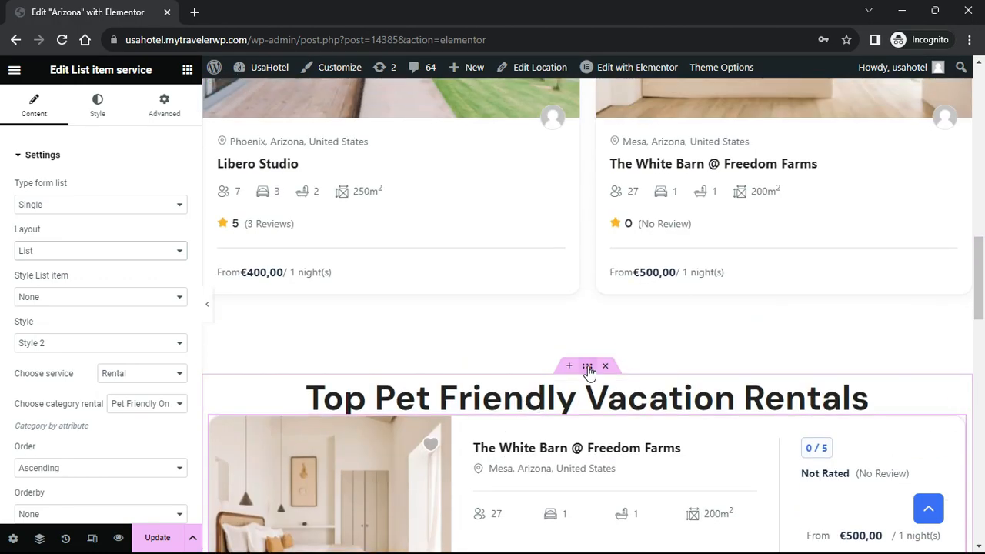
{"action": "left_click", "coordinate": [586, 368]}
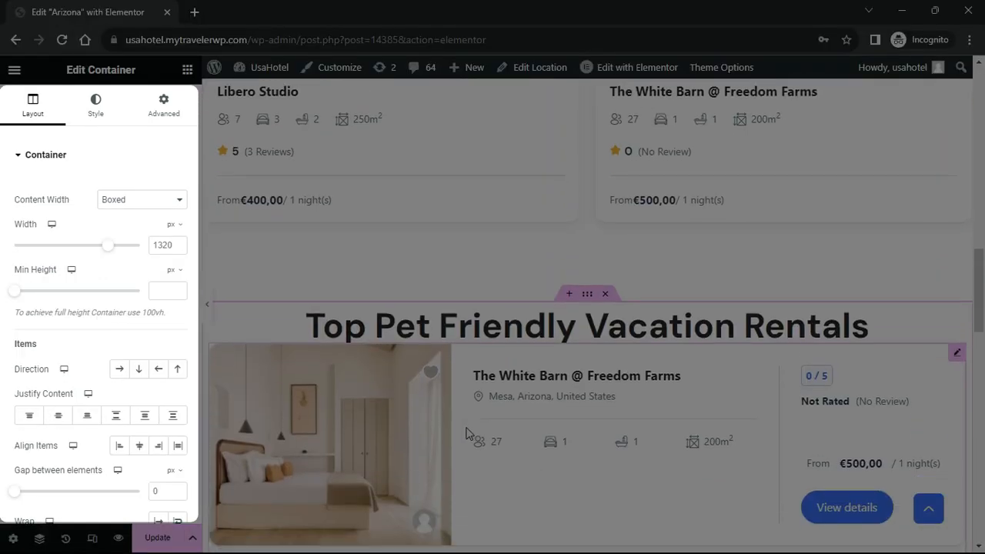
{"action": "double_click", "coordinate": [163, 490]}
{"action": "type", "text": "50"}
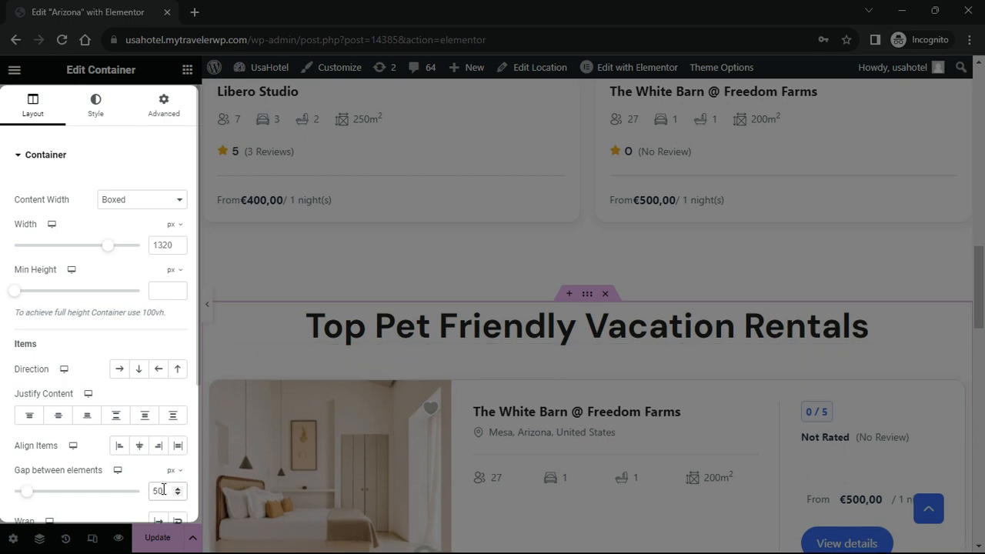
{"action": "left_click", "coordinate": [163, 107]}
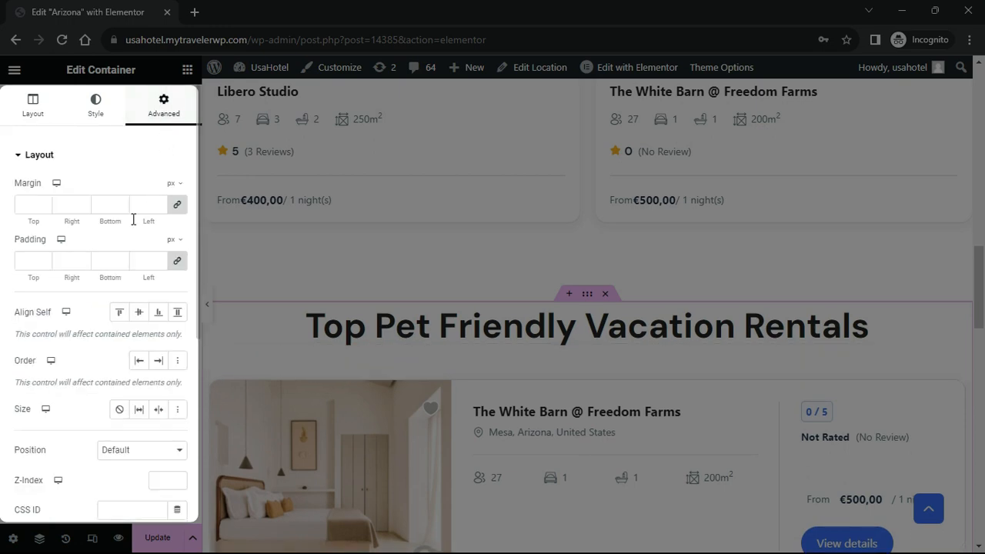
{"action": "left_click", "coordinate": [178, 262]}
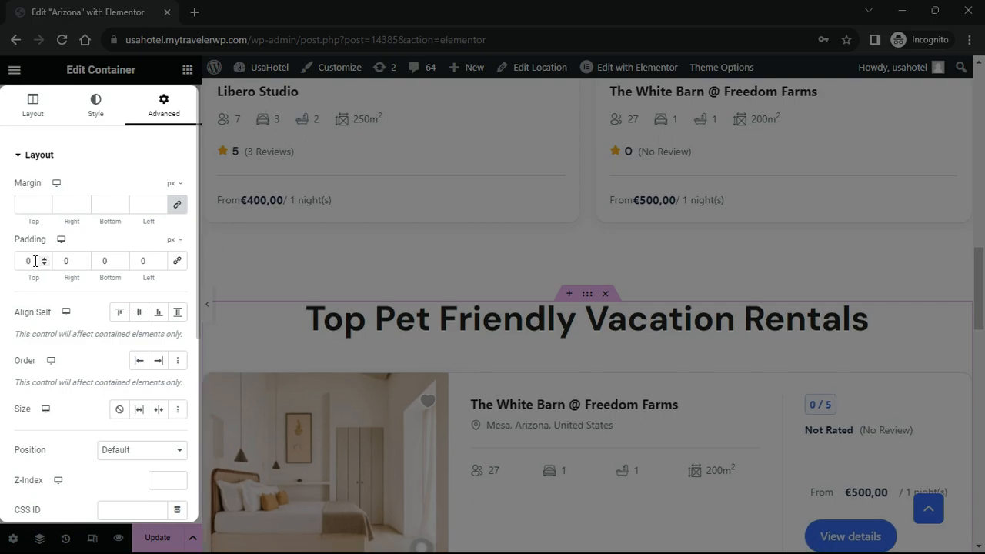
{"action": "type", "text": "100"}
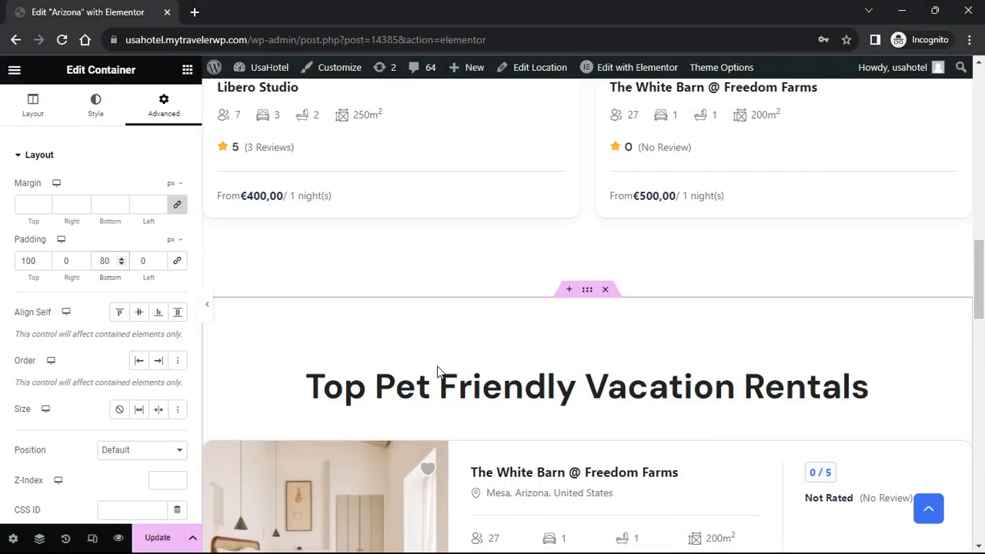
Apply a Classic background in light beige-grey #E4DCDC to the Top Pet Friendly Vacation Rentals container and preview it without the editing panel
{"action": "scroll", "coordinate": [438, 373], "scroll_direction": "down", "scroll_amount": 1}
{"action": "scroll", "coordinate": [436, 369], "scroll_direction": "down", "scroll_amount": 1}
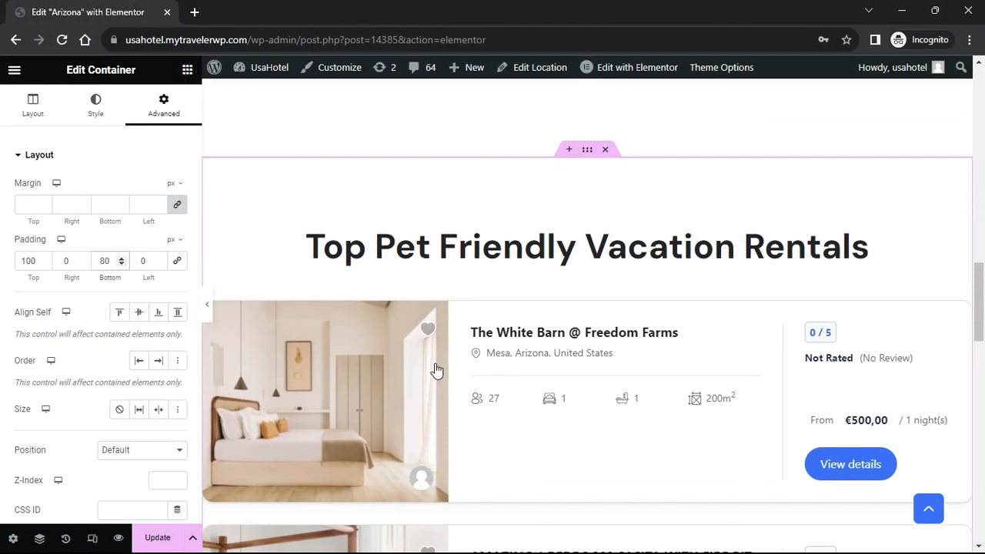
{"action": "left_click", "coordinate": [90, 115]}
{"action": "left_click", "coordinate": [122, 221]}
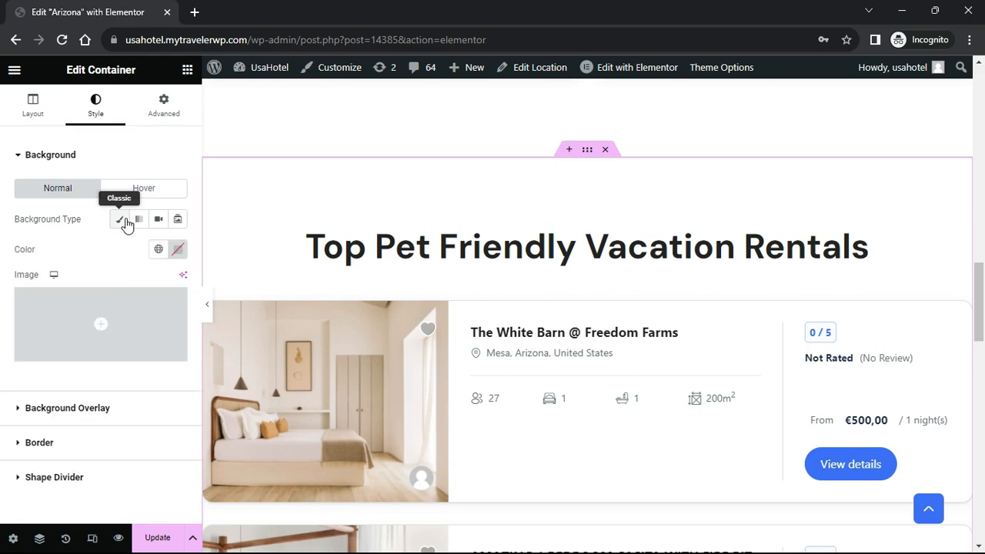
{"action": "left_click", "coordinate": [159, 249]}
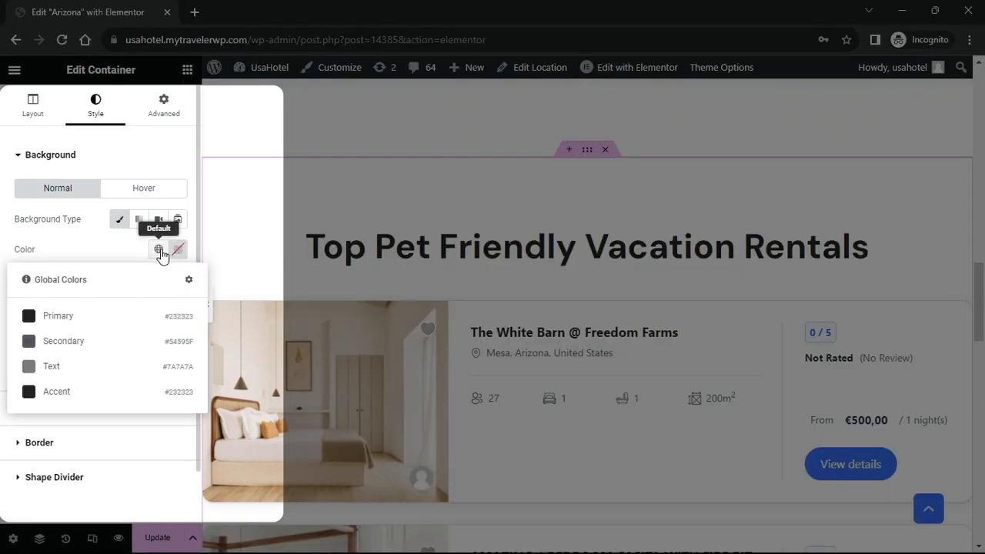
{"action": "left_click", "coordinate": [177, 249]}
{"action": "left_click", "coordinate": [97, 322]}
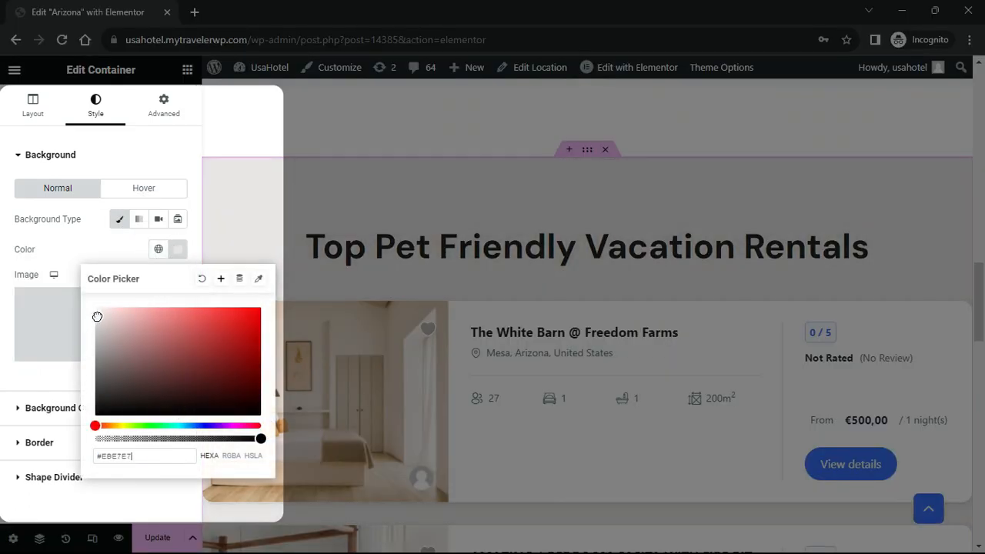
{"action": "left_click_drag", "start_coordinate": [102, 317], "coordinate": [102, 319]}
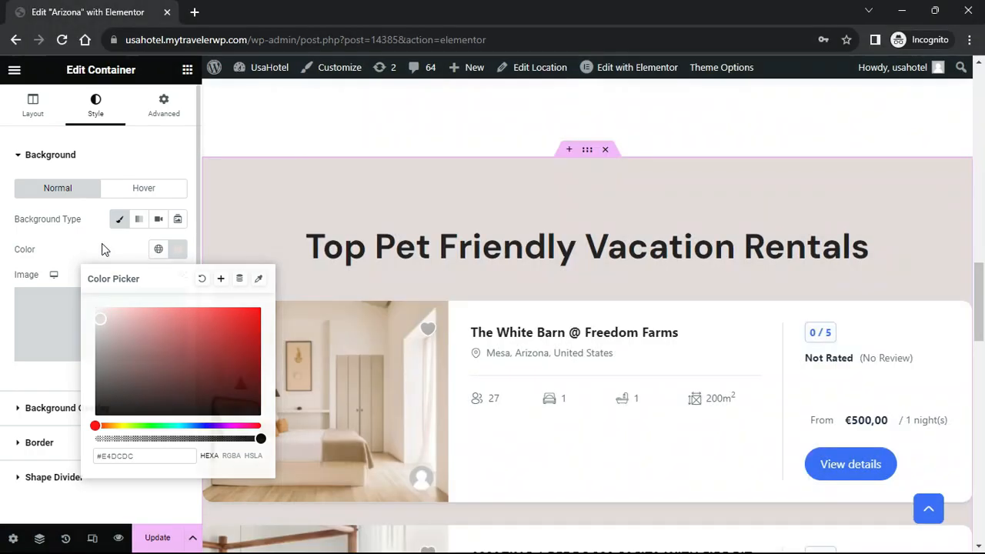
{"action": "left_click", "coordinate": [103, 248]}
{"action": "left_click", "coordinate": [210, 307]}
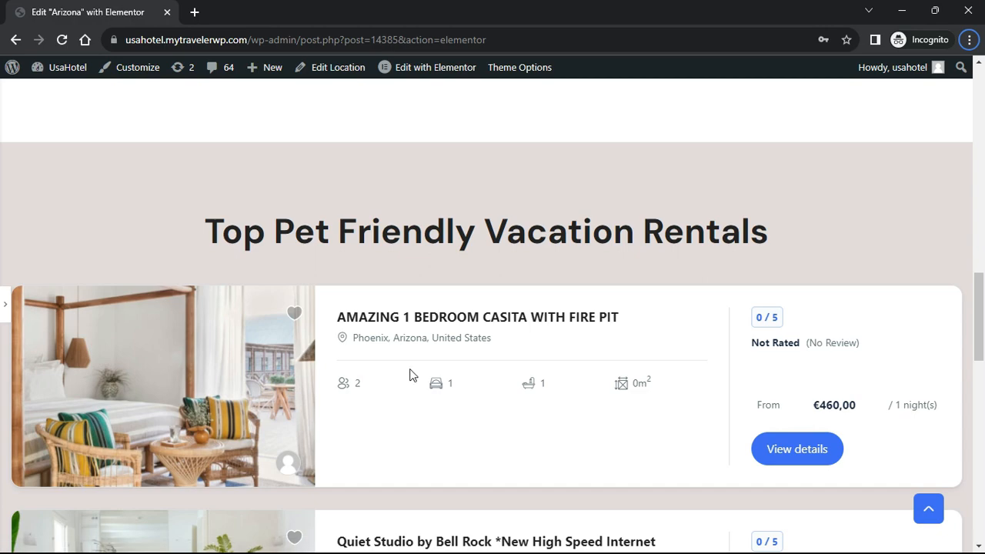
Set the Pet Friendly list widget to a custom width of 80% and preview it at full page width
{"action": "left_click", "coordinate": [5, 308]}
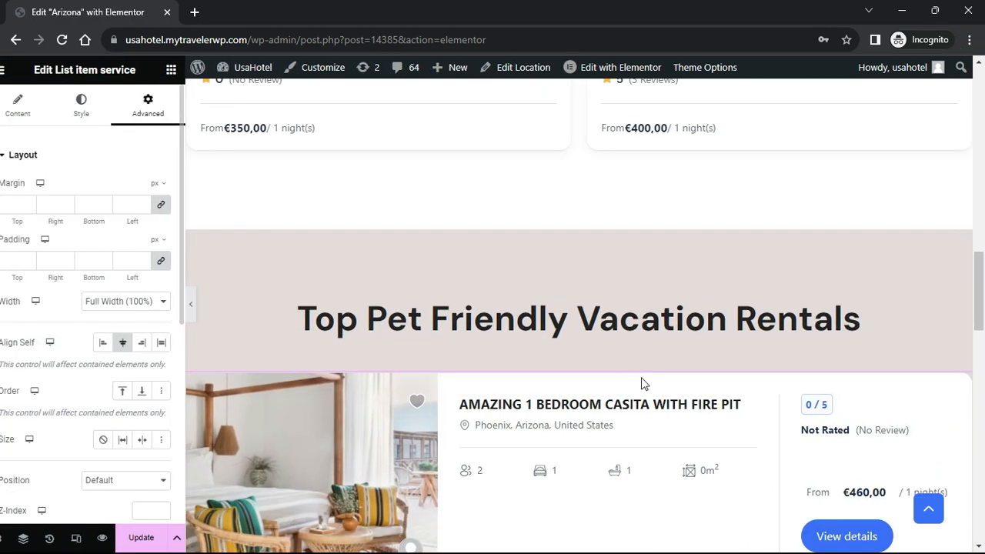
{"action": "scroll", "coordinate": [711, 408], "scroll_direction": "down", "scroll_amount": 2}
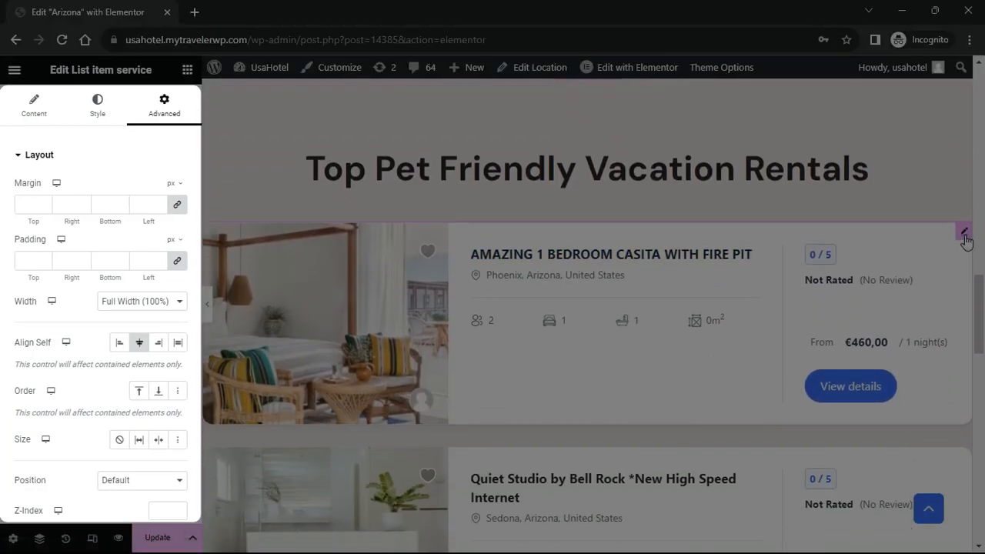
{"action": "left_click", "coordinate": [151, 305]}
{"action": "left_click", "coordinate": [117, 350]}
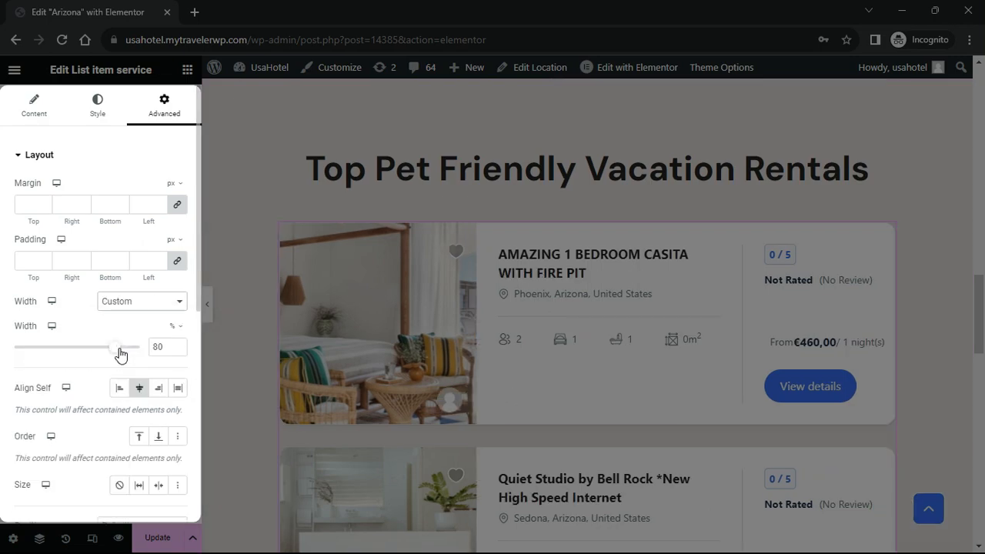
{"action": "left_click_drag", "start_coordinate": [118, 353], "coordinate": [116, 351]}
{"action": "left_click", "coordinate": [207, 307]}
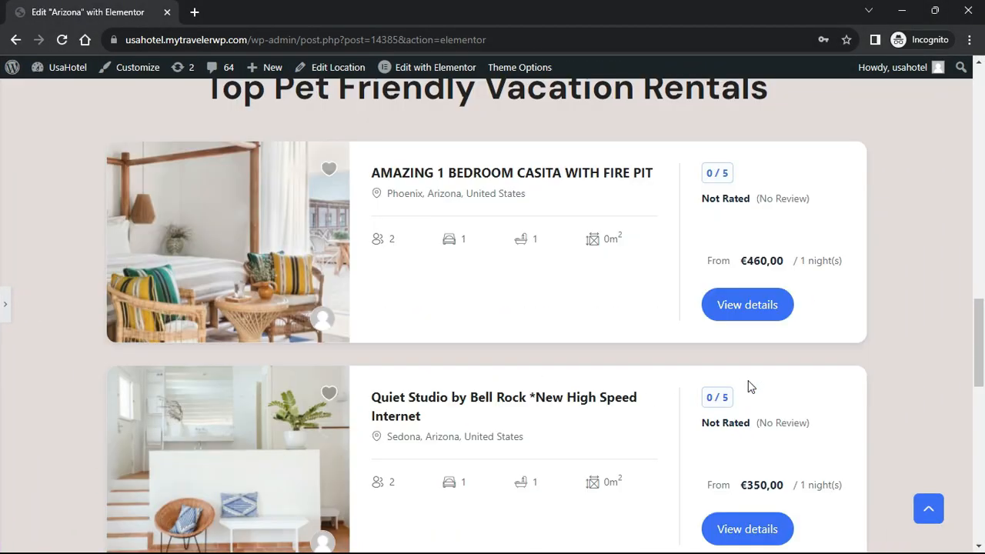
Add a new container below the Top Pet Friendly Vacation Rentals section and nest a second container inside it
{"action": "scroll", "coordinate": [748, 380], "scroll_direction": "down", "scroll_amount": 6}
{"action": "scroll", "coordinate": [724, 390], "scroll_direction": "up", "scroll_amount": 10}
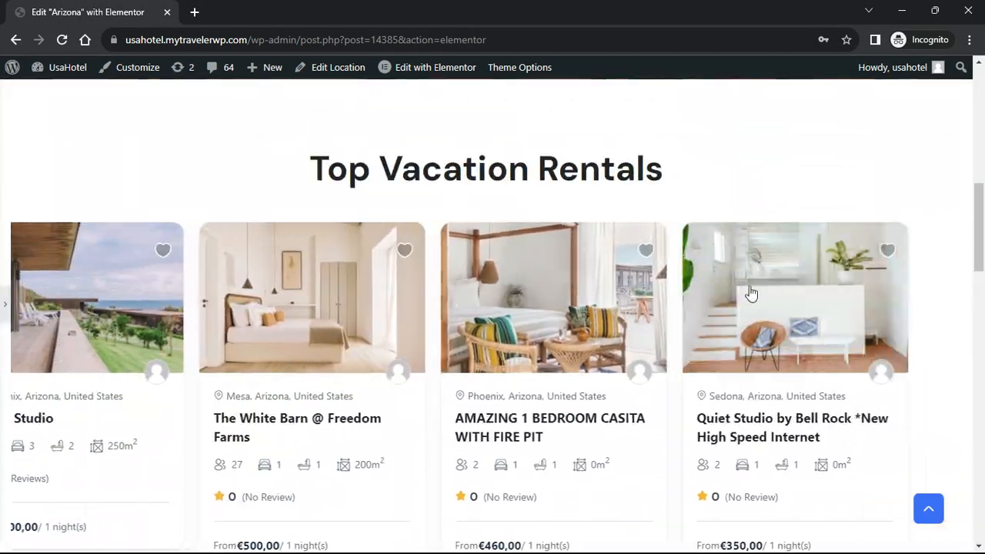
{"action": "scroll", "coordinate": [556, 347], "scroll_direction": "down", "scroll_amount": 10}
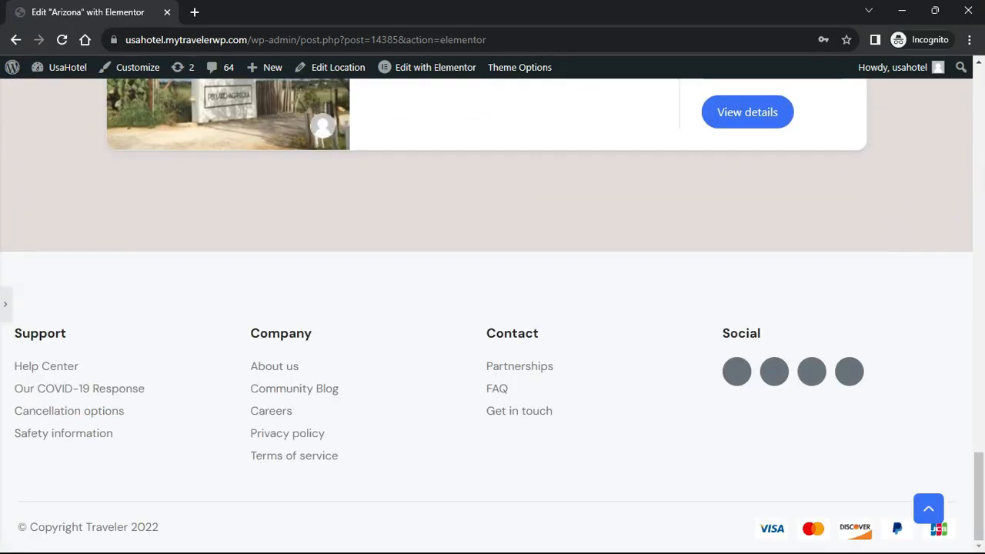
{"action": "left_click", "coordinate": [10, 301]}
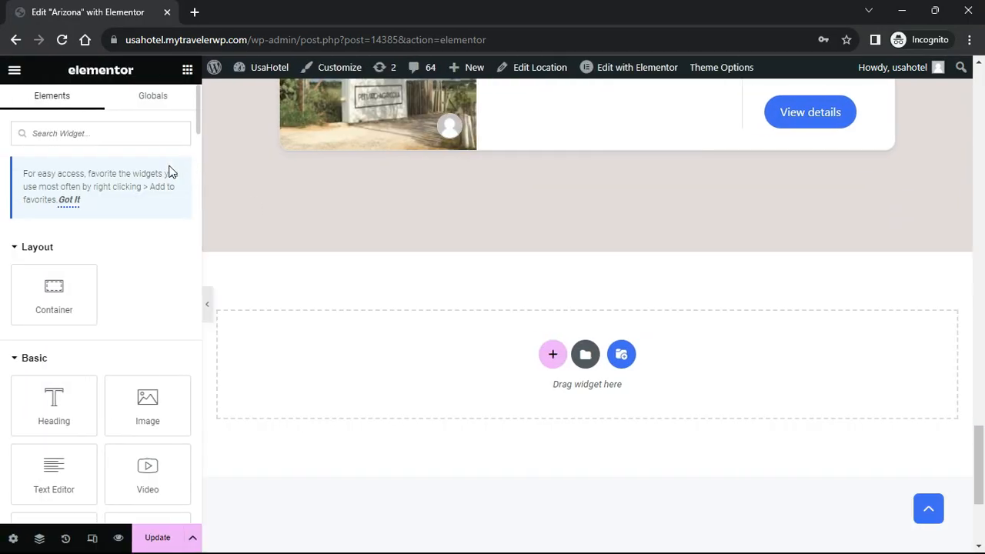
{"action": "left_click_drag", "start_coordinate": [73, 291], "coordinate": [413, 348]}
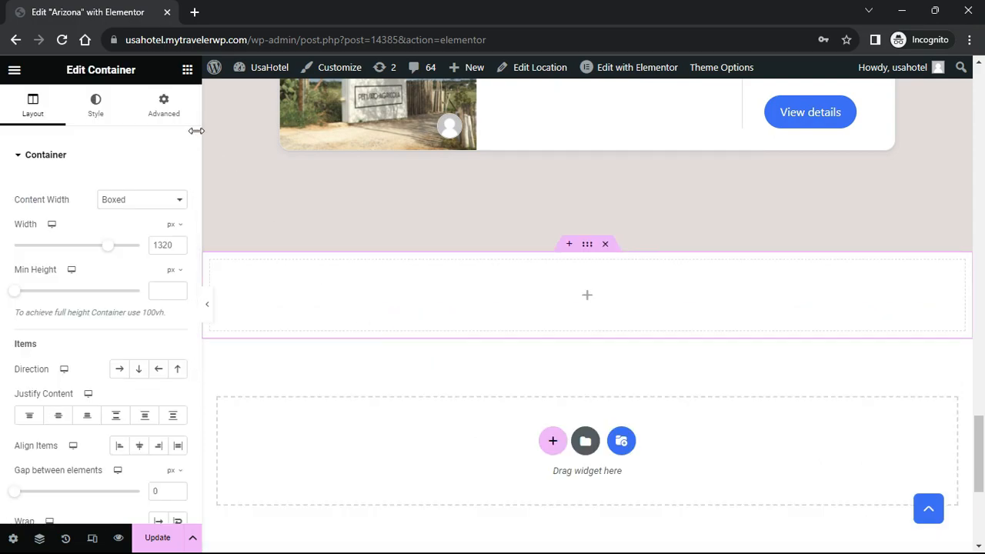
{"action": "left_click", "coordinate": [187, 71]}
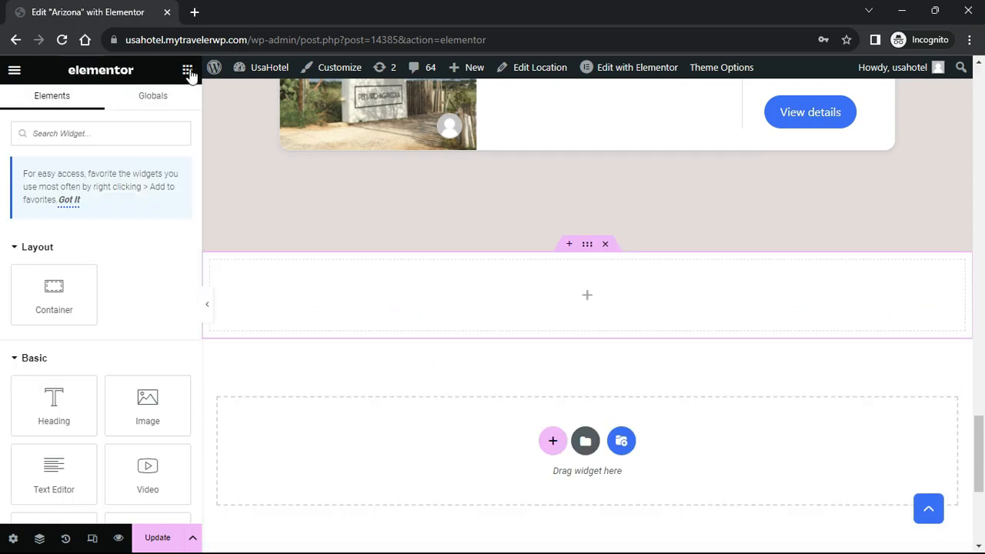
{"action": "left_click_drag", "start_coordinate": [53, 293], "coordinate": [325, 282]}
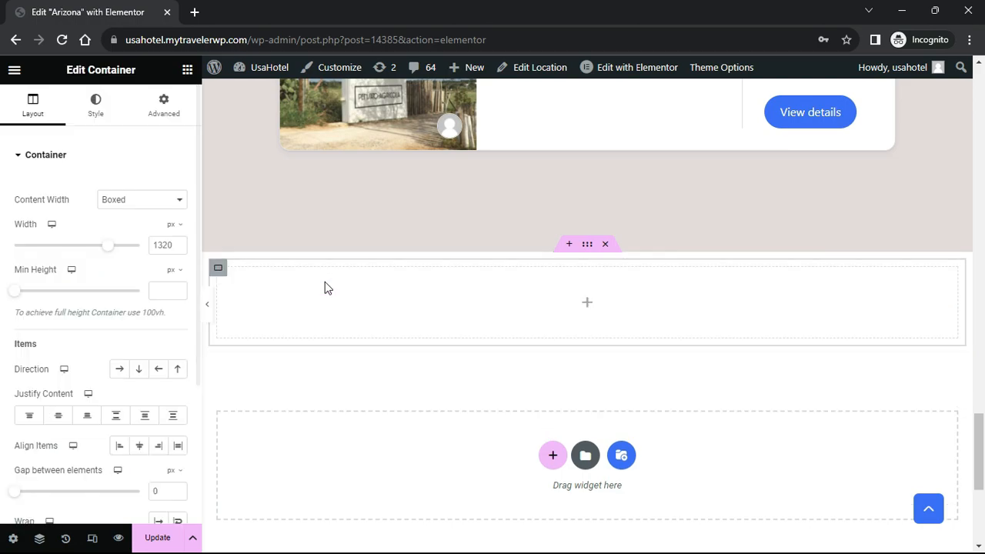
Place an Image widget in the nested container
{"action": "left_click", "coordinate": [188, 70]}
{"action": "left_click_drag", "start_coordinate": [147, 404], "coordinate": [390, 340]}
{"action": "scroll", "coordinate": [409, 350], "scroll_direction": "down", "scroll_amount": 5}
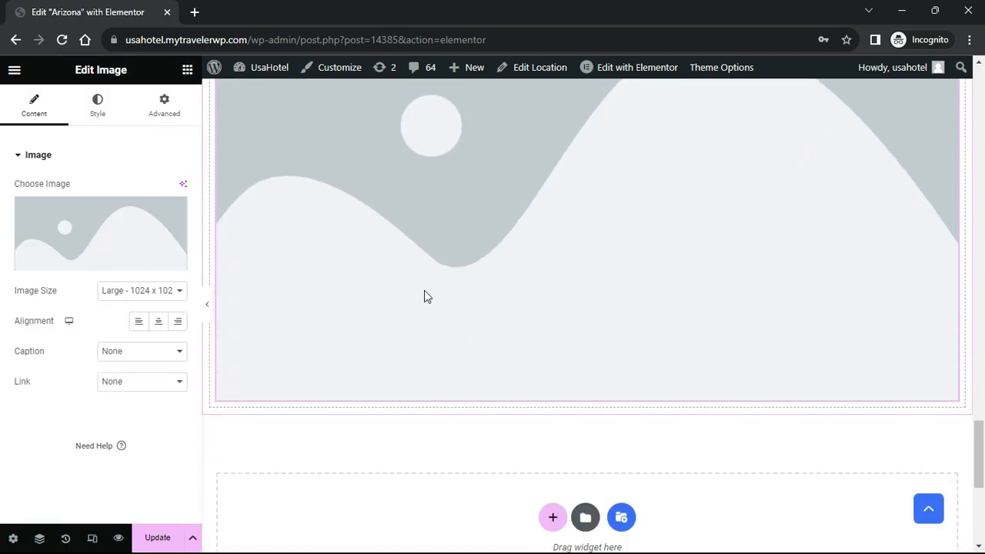
Add another container beneath the Image widget and set the direction of the container holding both to Row - horizontal
{"action": "left_click", "coordinate": [187, 70]}
{"action": "left_click_drag", "start_coordinate": [76, 279], "coordinate": [392, 416]}
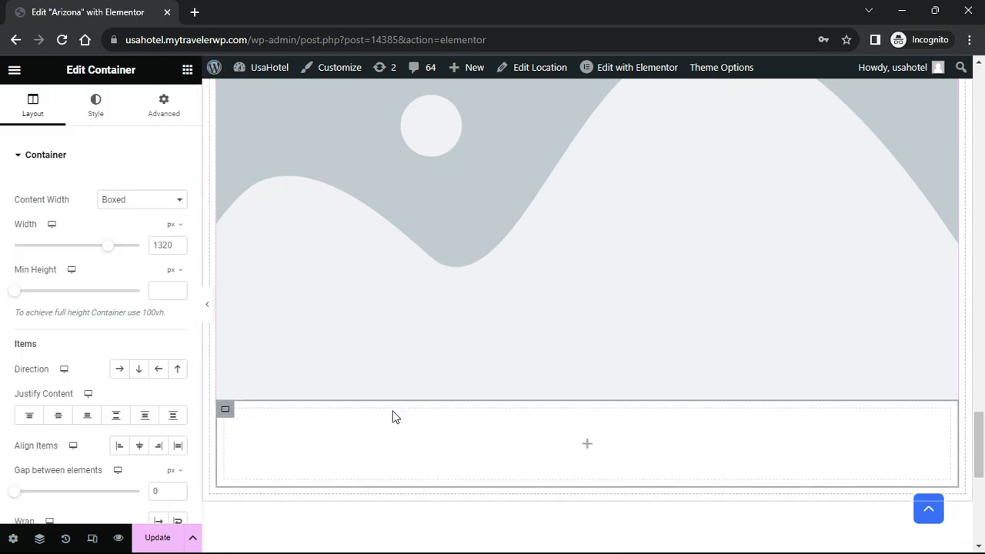
{"action": "scroll", "coordinate": [400, 323], "scroll_direction": "up", "scroll_amount": 5}
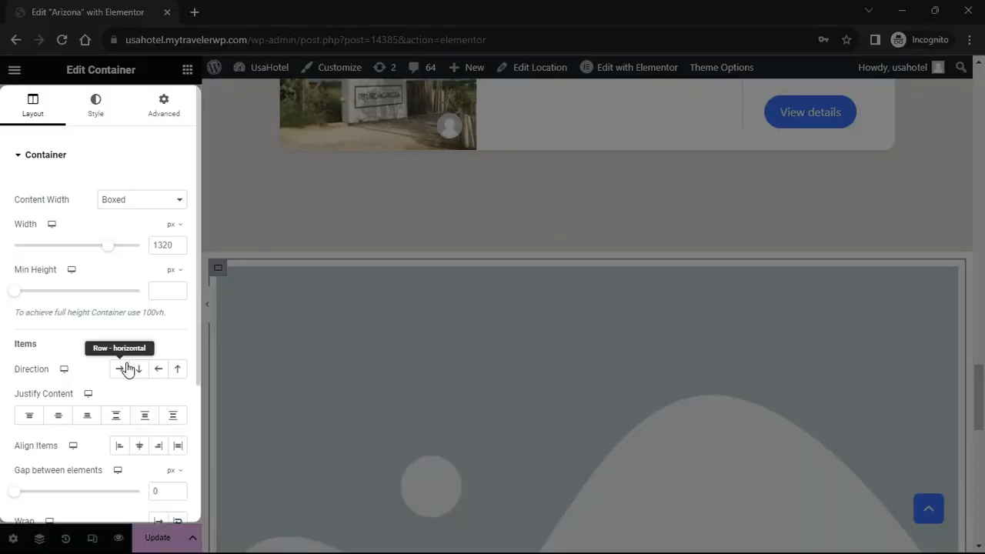
{"action": "left_click", "coordinate": [126, 370]}
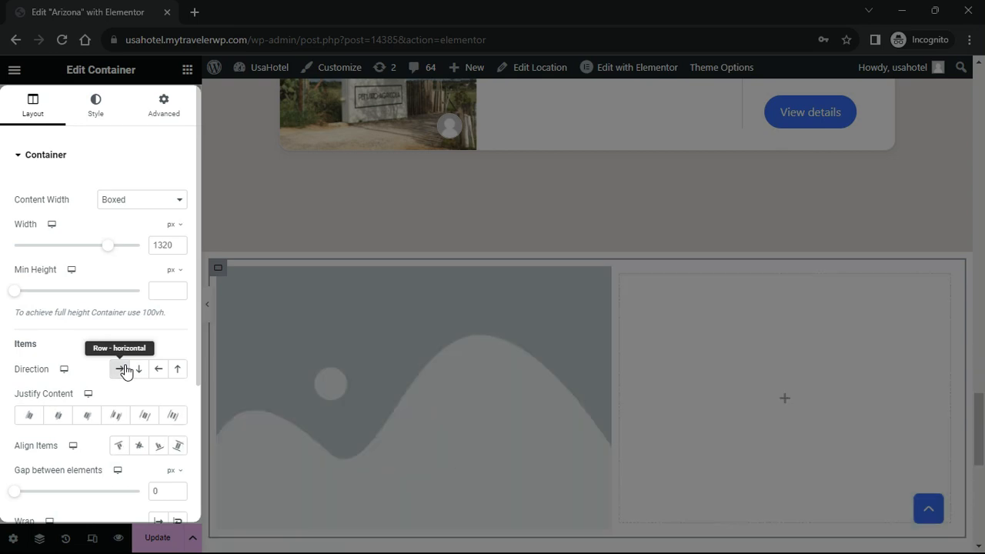
Replace the image placeholder with the aerial beach photo of the seaplane and change its image size option
{"action": "scroll", "coordinate": [531, 339], "scroll_direction": "down", "scroll_amount": 1}
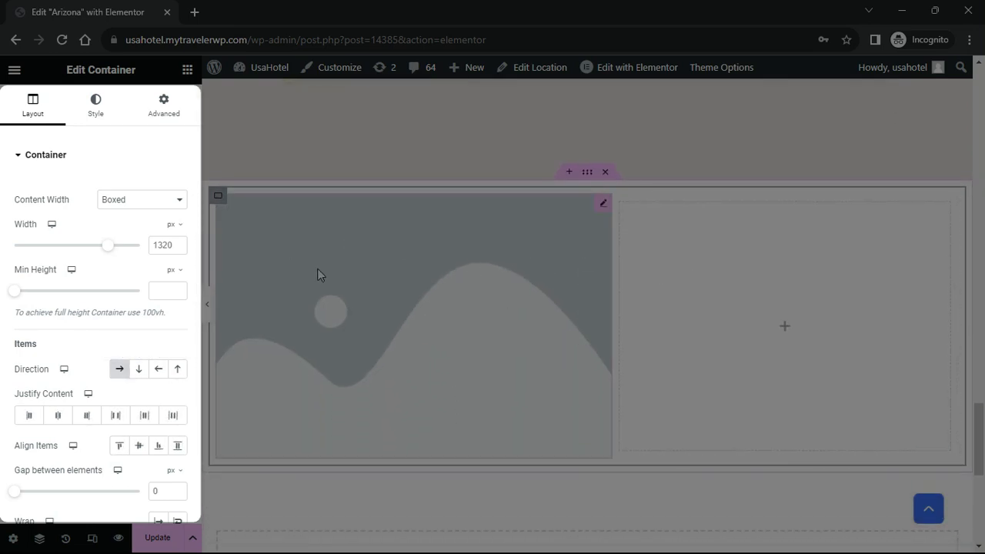
{"action": "left_click", "coordinate": [603, 207]}
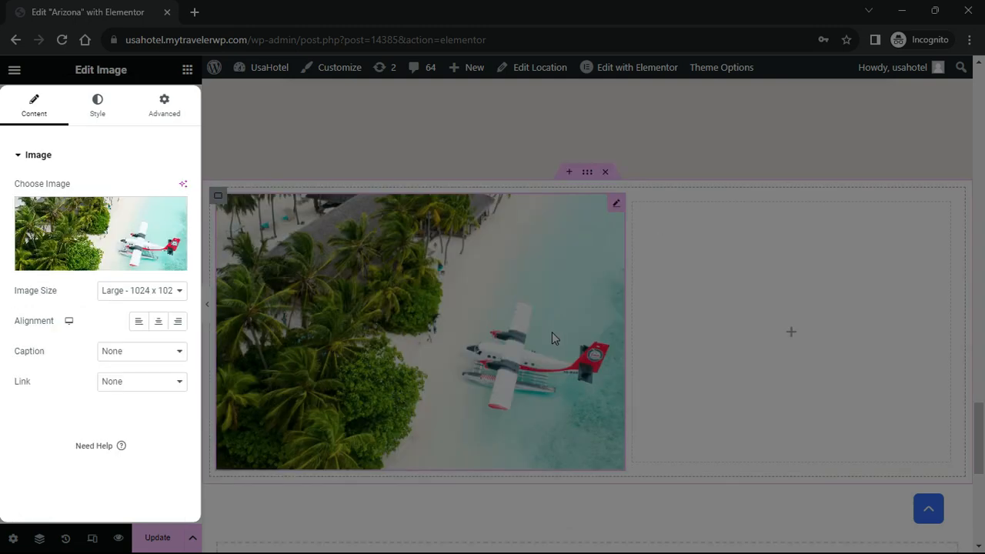
{"action": "left_click", "coordinate": [154, 291]}
{"action": "left_click", "coordinate": [140, 407]}
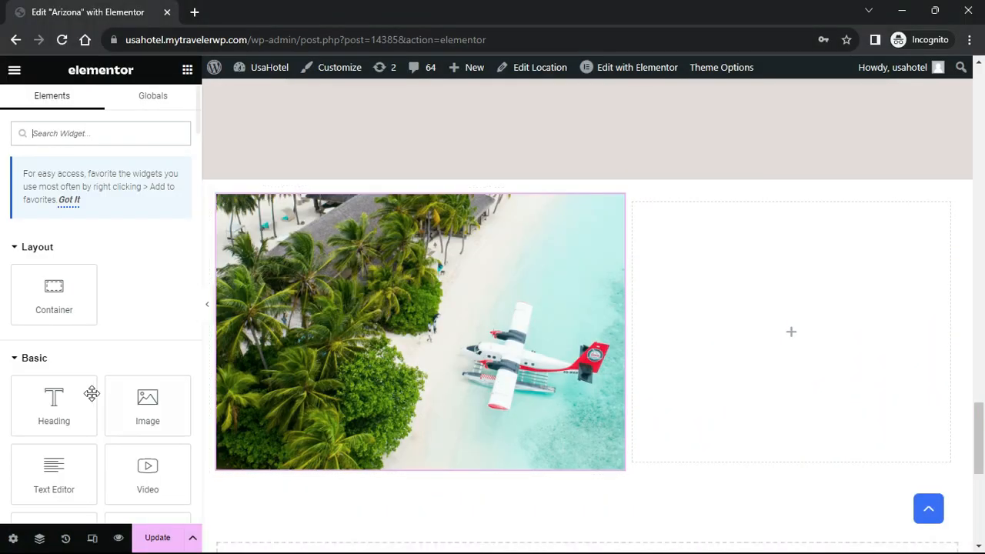
Add a centered Heading widget reading "Get special offers, and more from Traveler" in the empty container beside the seaplane image
{"action": "left_click_drag", "start_coordinate": [126, 406], "coordinate": [741, 313]}
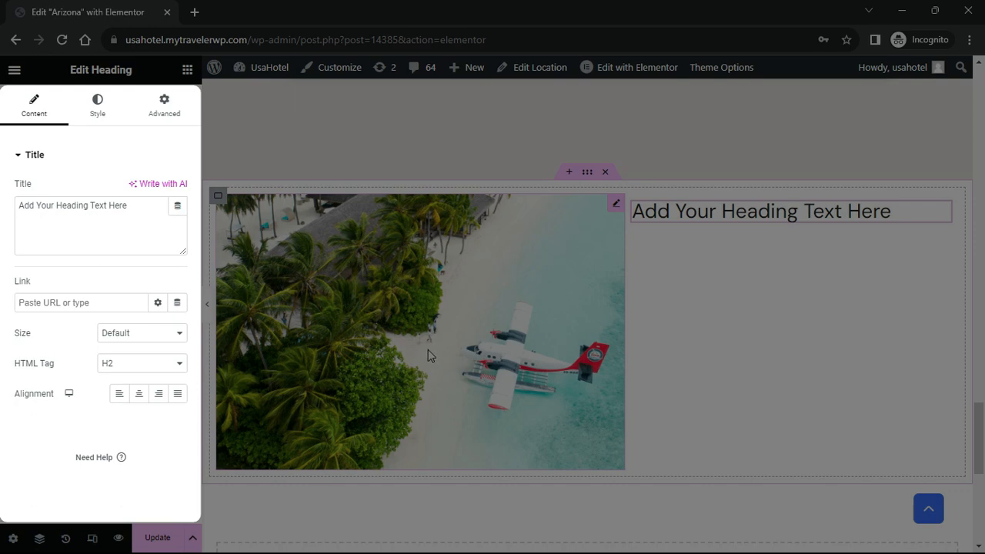
{"action": "left_click", "coordinate": [139, 203]}
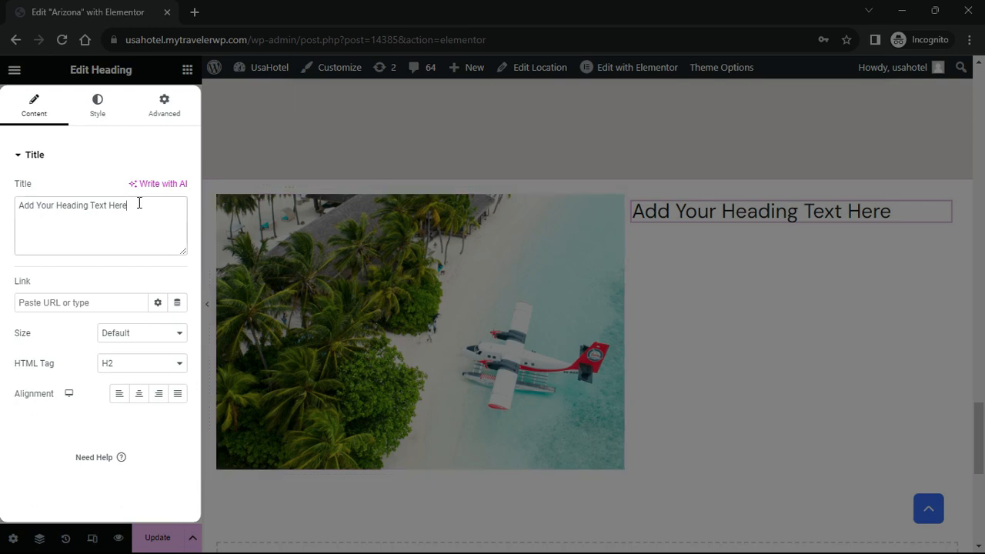
{"action": "key", "text": "ctrl+a"}
{"action": "type", "text": "Get special offers, and more from Traveler"}
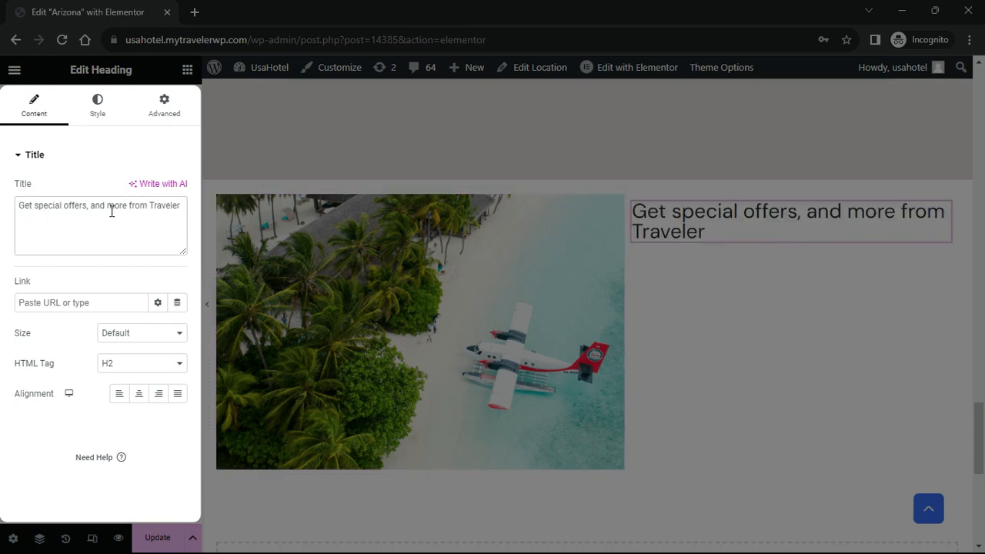
{"action": "left_click", "coordinate": [139, 393]}
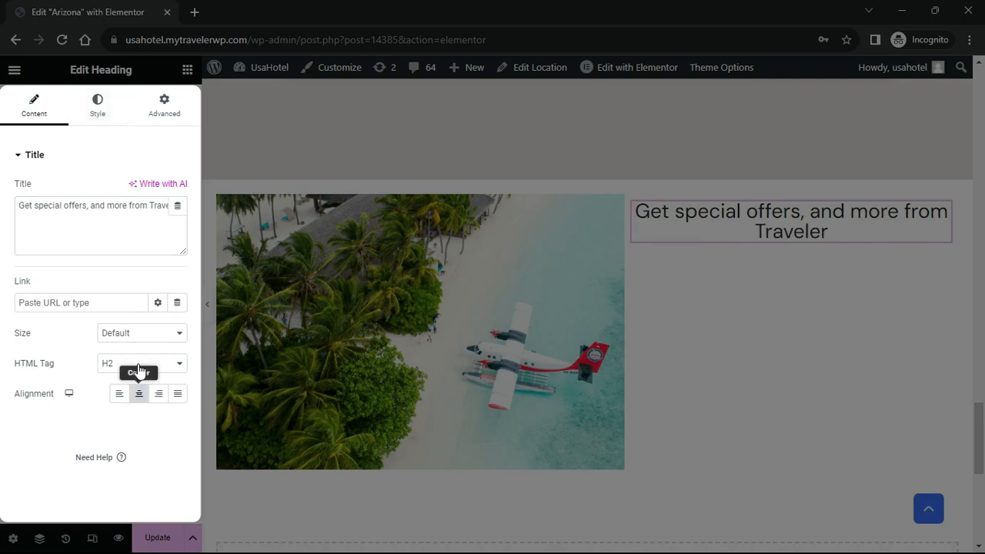
Set the heading's typography weight to 700 (Bold) and increase its line height
{"action": "left_click", "coordinate": [98, 108]}
{"action": "left_click", "coordinate": [178, 219]}
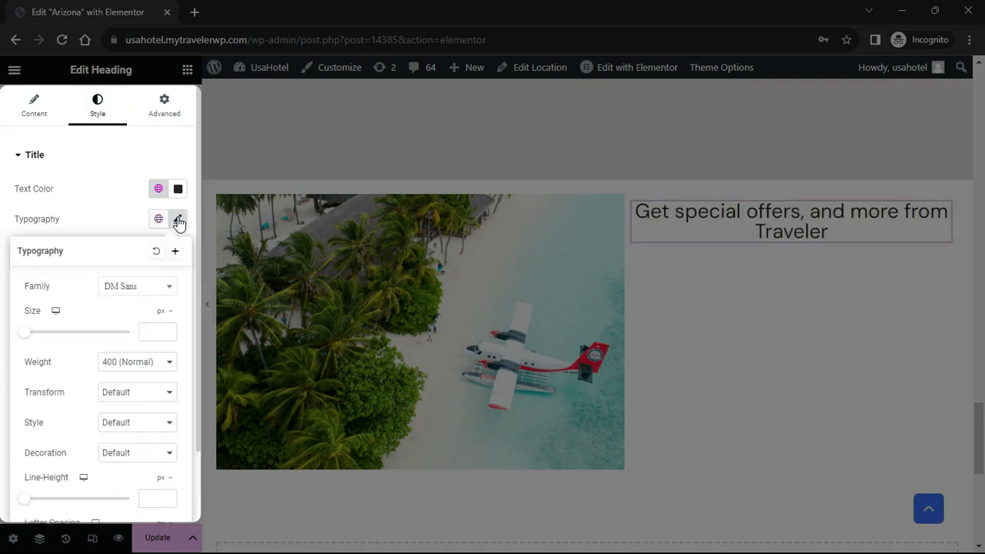
{"action": "left_click", "coordinate": [137, 362]}
{"action": "left_click", "coordinate": [134, 444]}
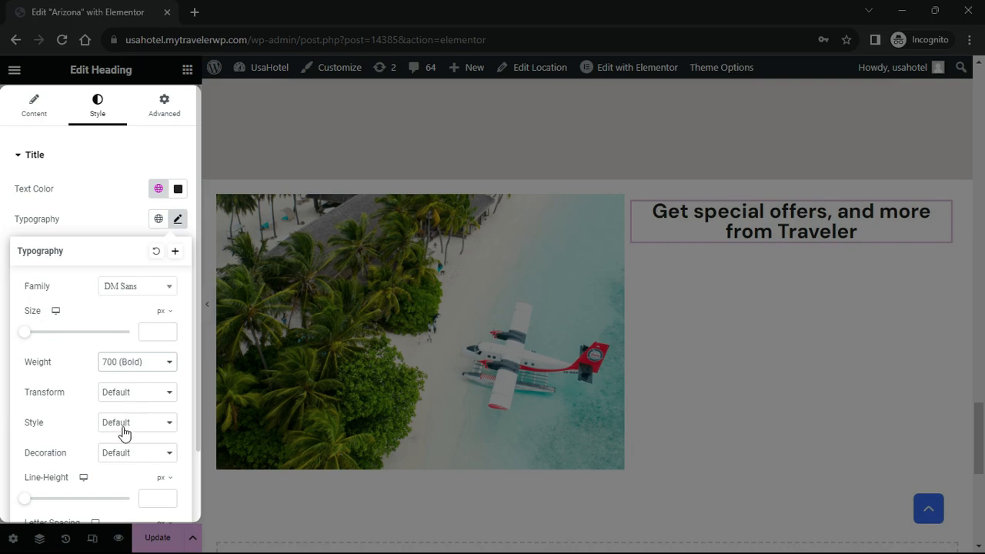
{"action": "left_click_drag", "start_coordinate": [31, 503], "coordinate": [74, 504]}
{"action": "left_click", "coordinate": [33, 104]}
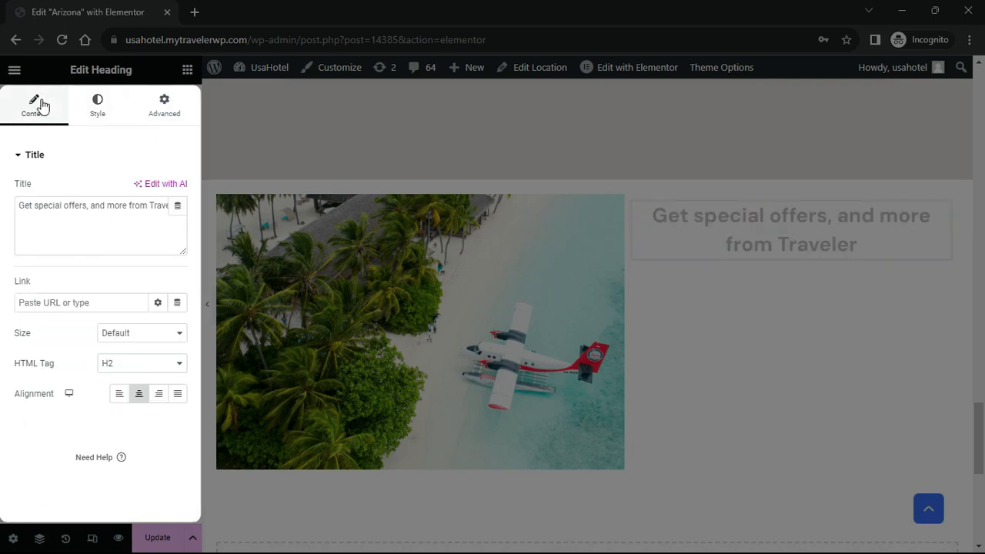
Add a centered Text Editor widget under the heading reading "Subscribe to see secret deals prices drop the moment you sign up!"
{"action": "left_click", "coordinate": [187, 69]}
{"action": "left_click_drag", "start_coordinate": [54, 471], "coordinate": [767, 265]}
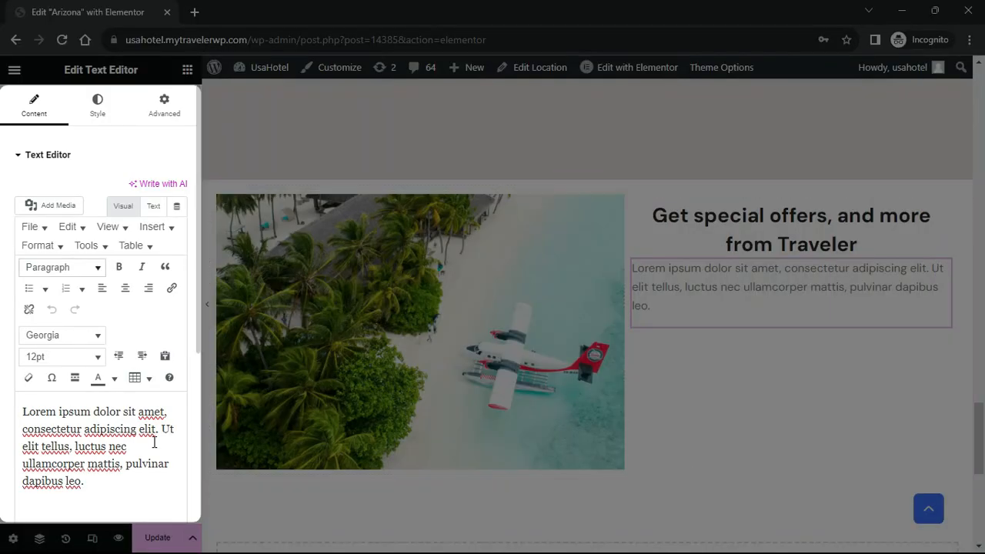
{"action": "key", "text": "ctrl+a"}
{"action": "key", "text": "ctrl+v"}
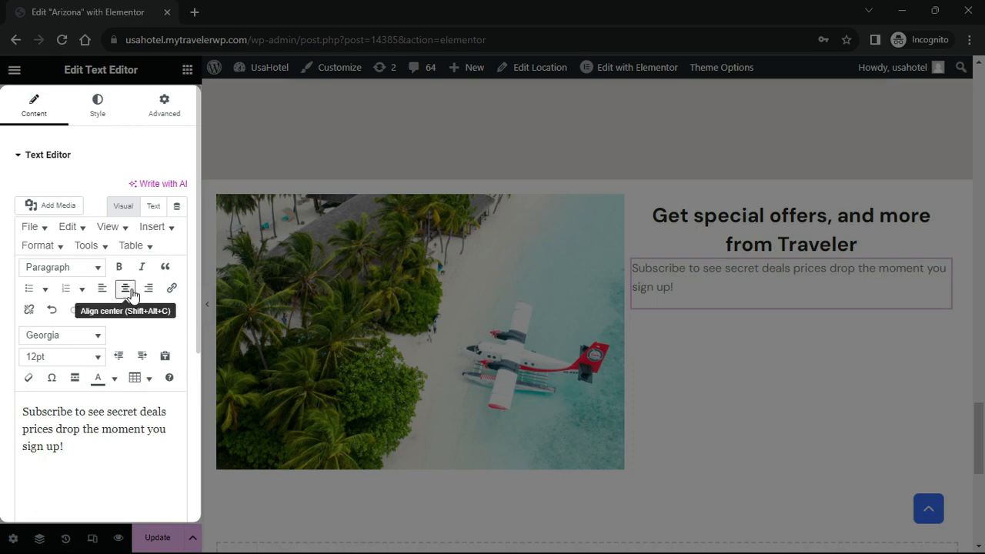
{"action": "left_click", "coordinate": [125, 288]}
Set the subscribe text's typography weight to 500 (Medium)
{"action": "left_click", "coordinate": [99, 108]}
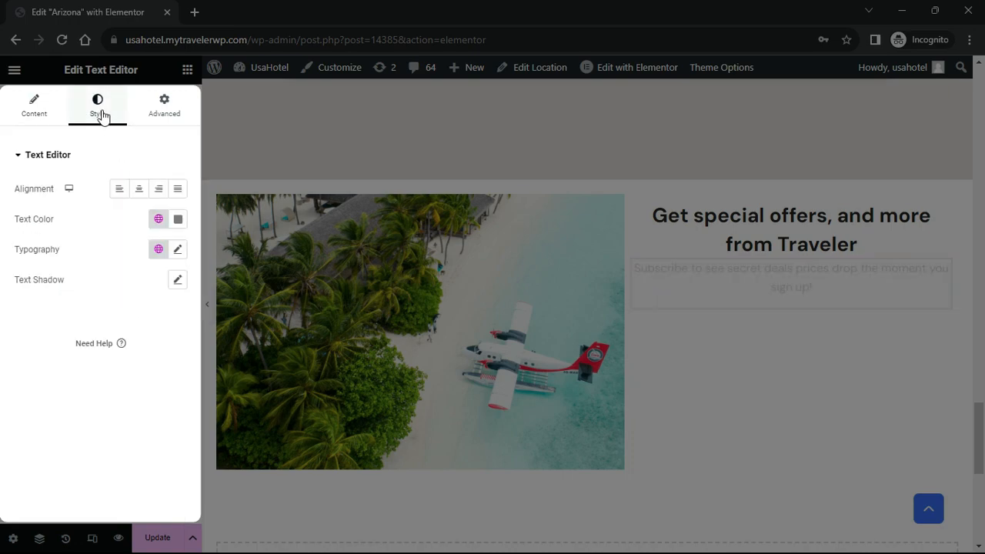
{"action": "left_click", "coordinate": [178, 248]}
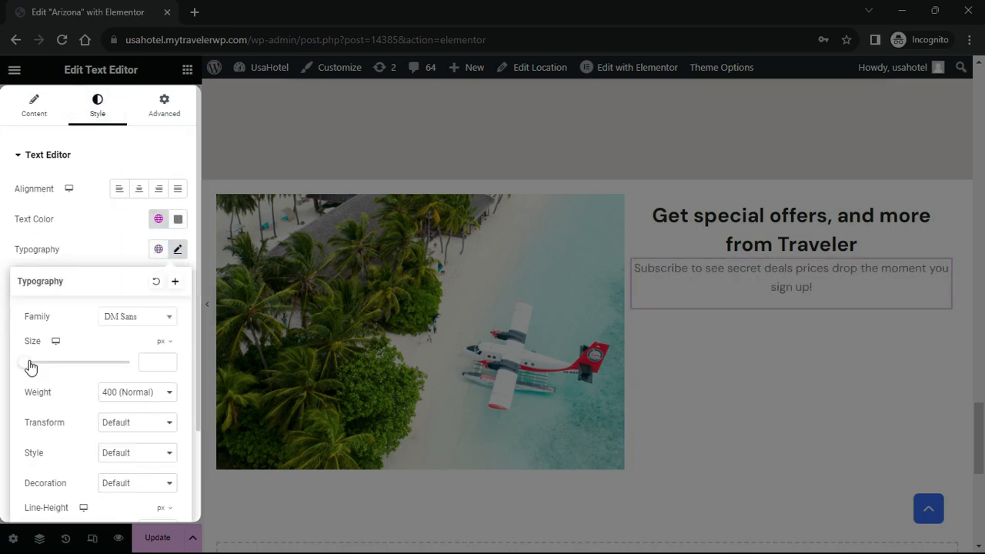
{"action": "left_click", "coordinate": [136, 391]}
{"action": "left_click", "coordinate": [131, 453]}
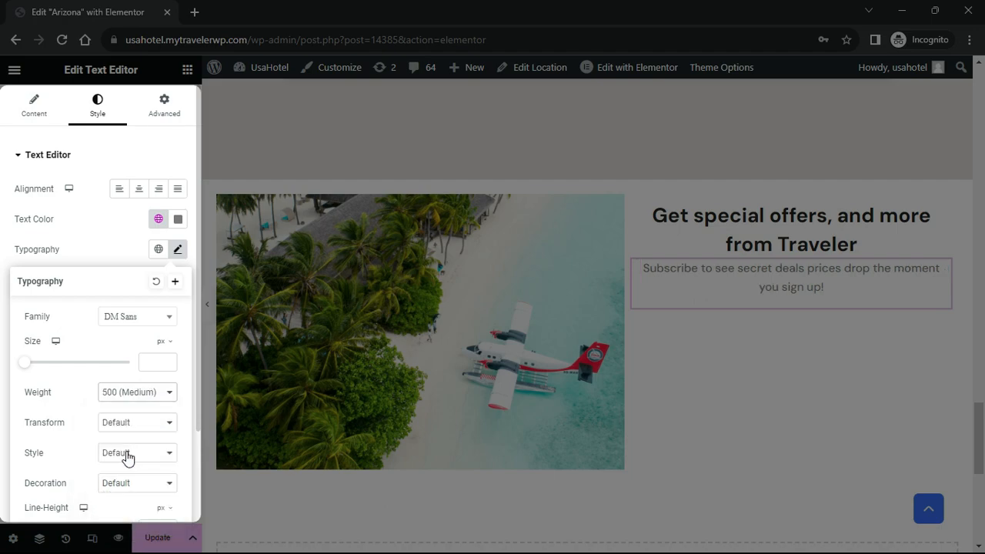
{"action": "left_click", "coordinate": [39, 118]}
Find the Shortcode widget and place it below the subscribe text
{"action": "left_click", "coordinate": [187, 71]}
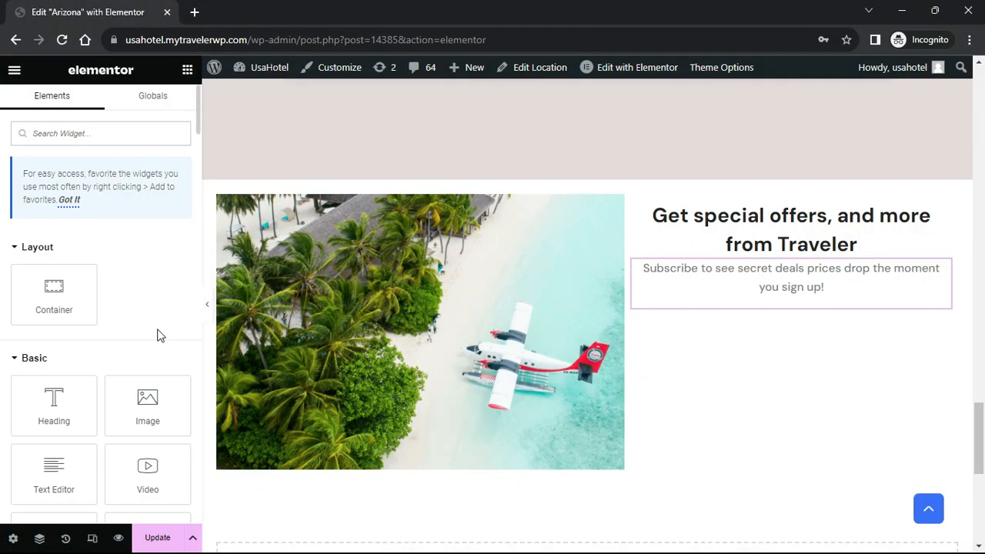
{"action": "left_click", "coordinate": [51, 133]}
{"action": "type", "text": "short"}
{"action": "left_click_drag", "start_coordinate": [54, 258], "coordinate": [788, 308]}
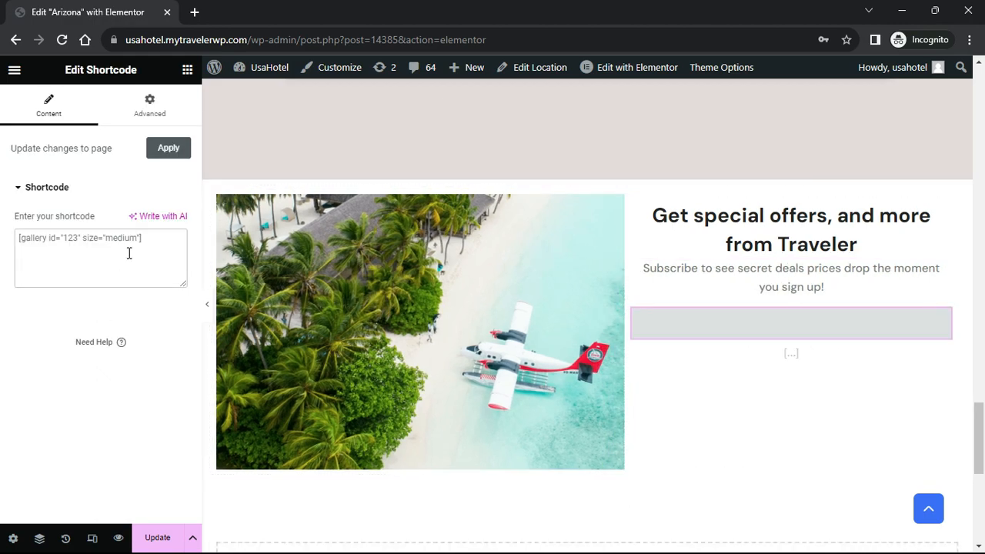
Open the WordPress dashboard in a new browser tab and go to the MC4WP form's edit page
{"action": "right_click", "coordinate": [257, 94]}
{"action": "left_click", "coordinate": [292, 103]}
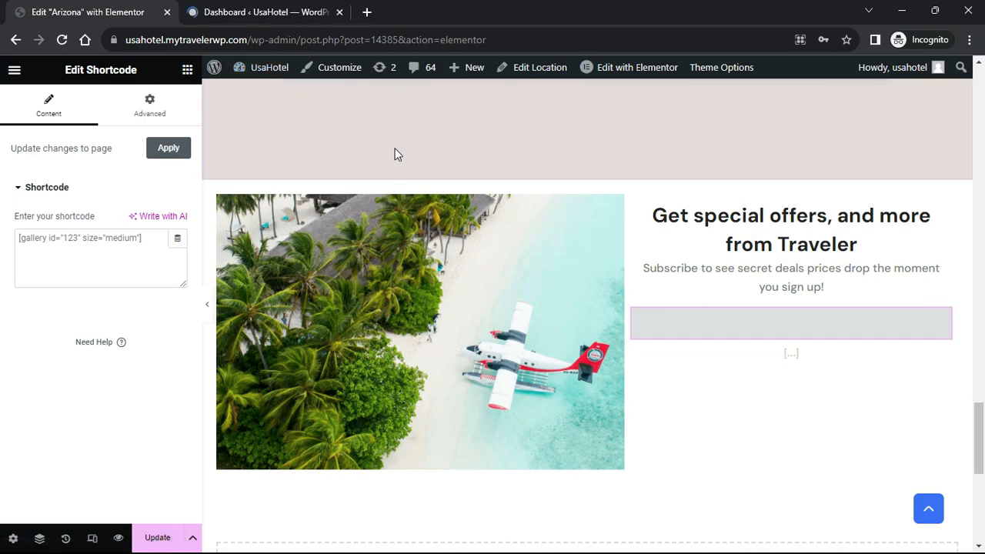
{"action": "left_click", "coordinate": [238, 11]}
{"action": "scroll", "coordinate": [67, 215], "scroll_direction": "down", "scroll_amount": 8}
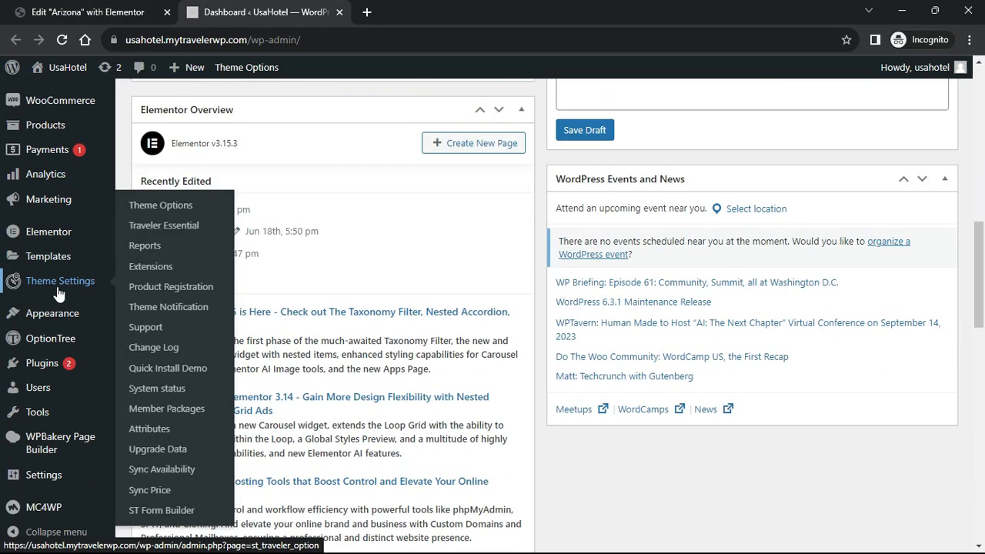
{"action": "mouse_move", "coordinate": [54, 509]}
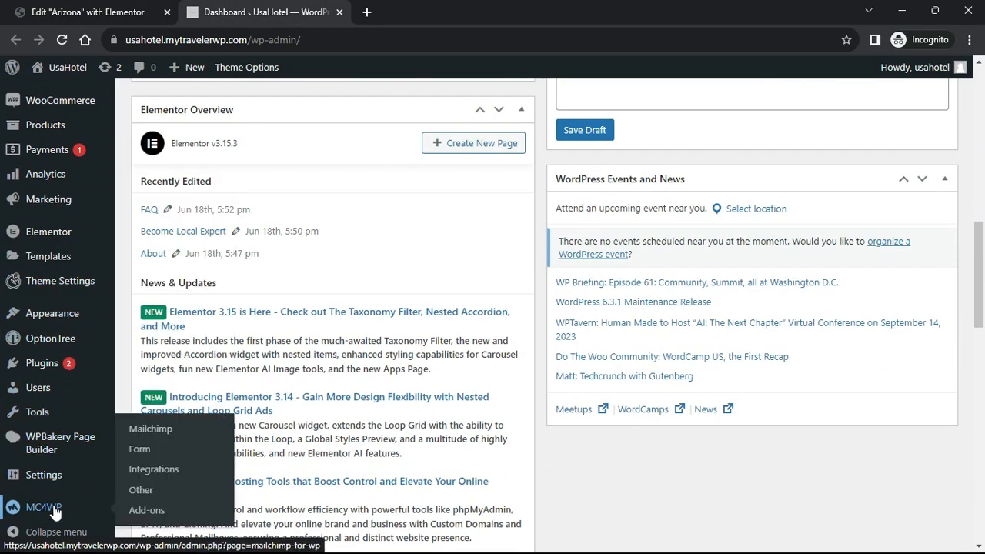
{"action": "left_click", "coordinate": [139, 455]}
Copy the Mailchimp form's shortcode and paste [mc4wp_form id=14298] into the Shortcode widget of the Arizona page
{"action": "scroll", "coordinate": [336, 387], "scroll_direction": "down", "scroll_amount": 8}
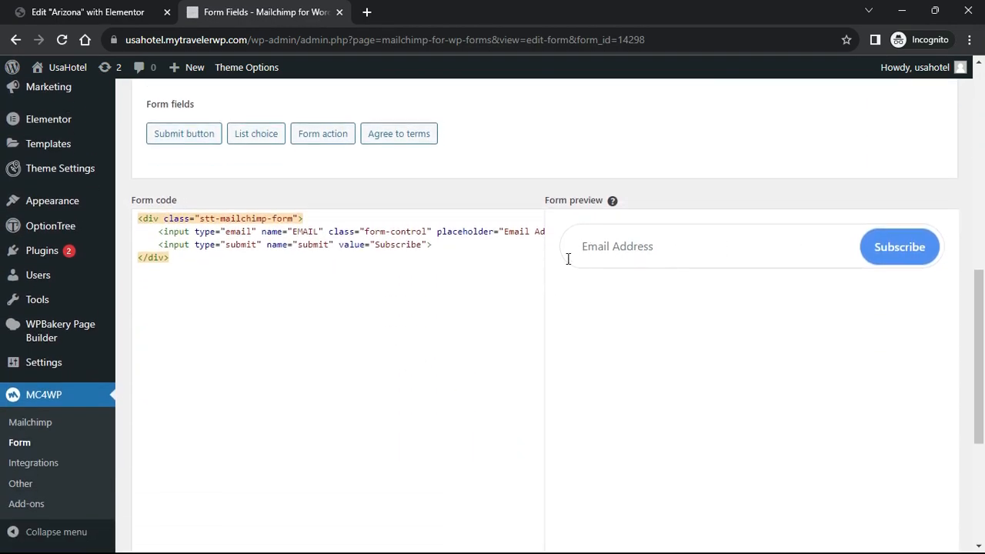
{"action": "scroll", "coordinate": [462, 292], "scroll_direction": "up", "scroll_amount": 5}
{"action": "left_click", "coordinate": [275, 251]}
{"action": "key", "text": "ctrl+c"}
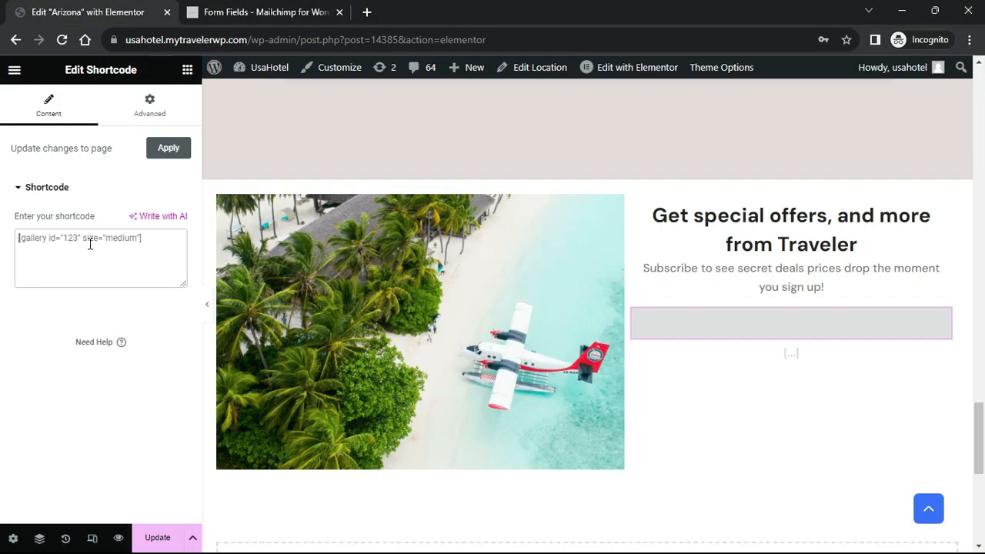
{"action": "key", "text": "ctrl+v"}
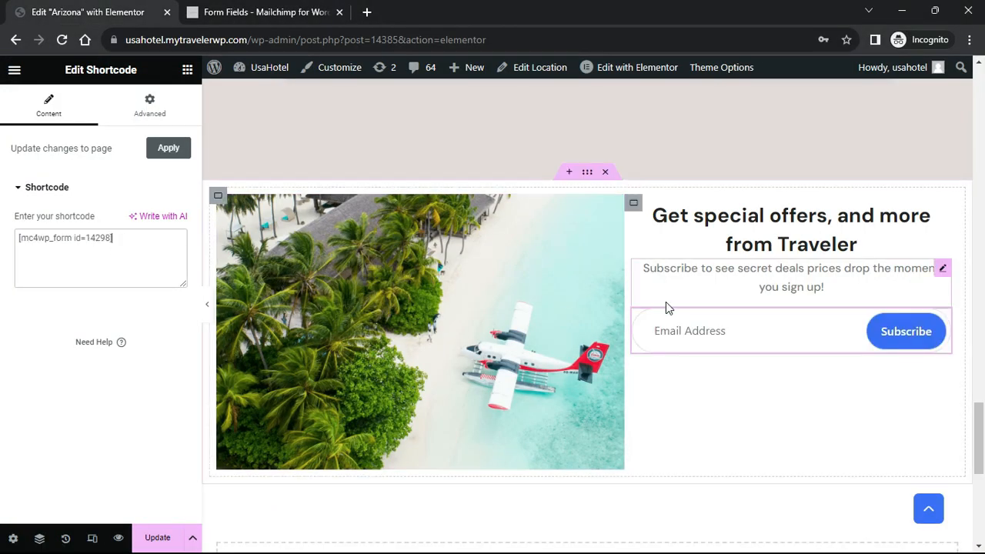
Justify the content of the subscription form's container to Center and give it a classic background color of #FCF9F9
{"action": "left_click", "coordinate": [634, 207]}
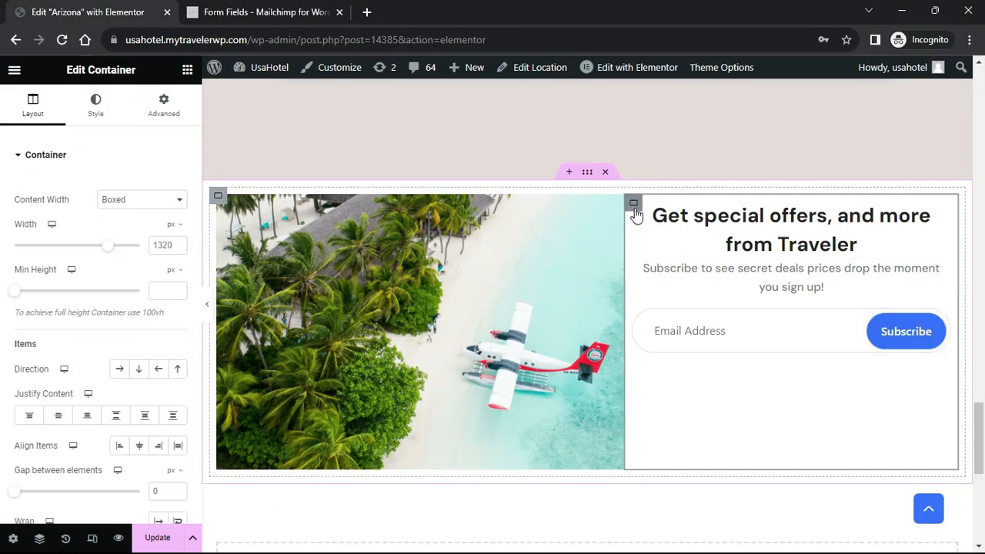
{"action": "left_click", "coordinate": [58, 417]}
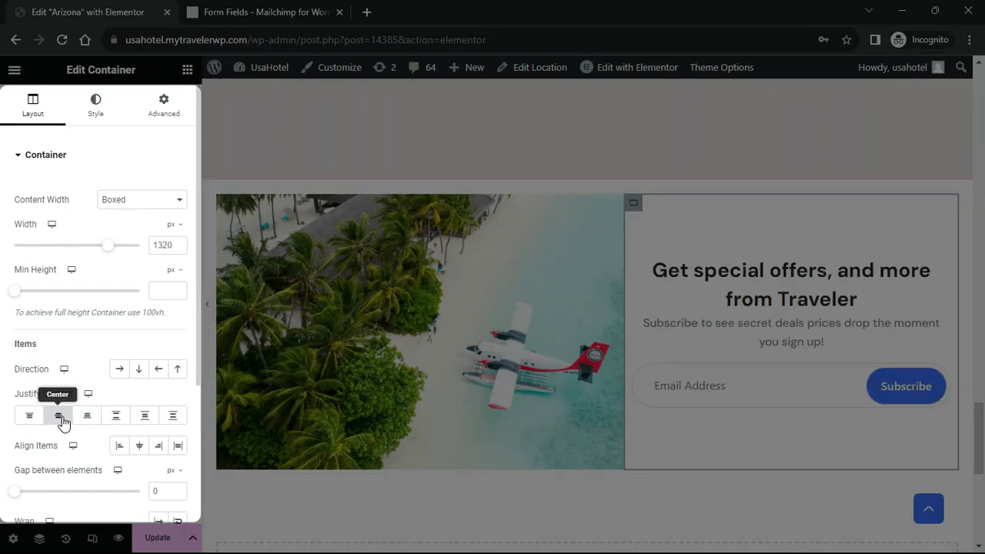
{"action": "left_click", "coordinate": [95, 107]}
{"action": "left_click", "coordinate": [119, 220]}
{"action": "left_click", "coordinate": [178, 248]}
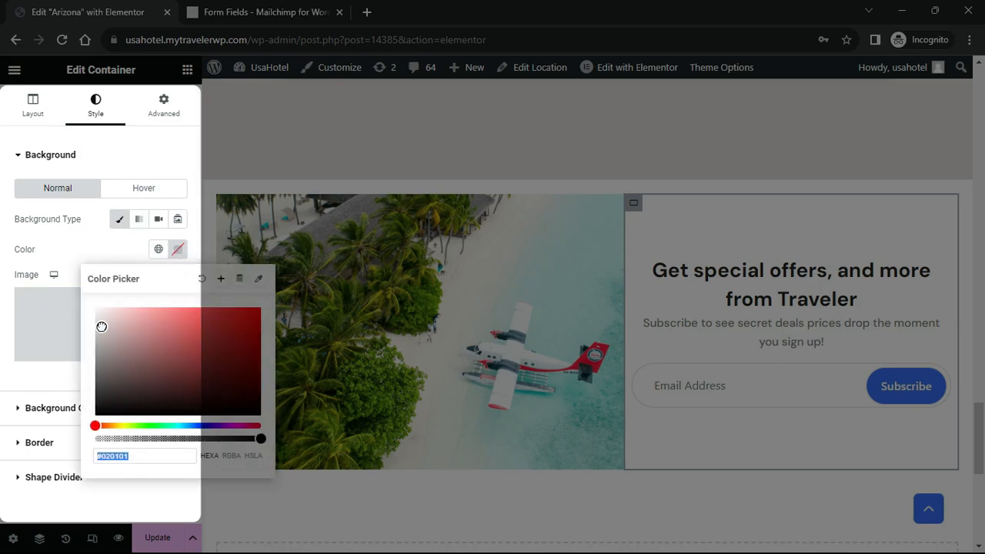
{"action": "left_click", "coordinate": [101, 322]}
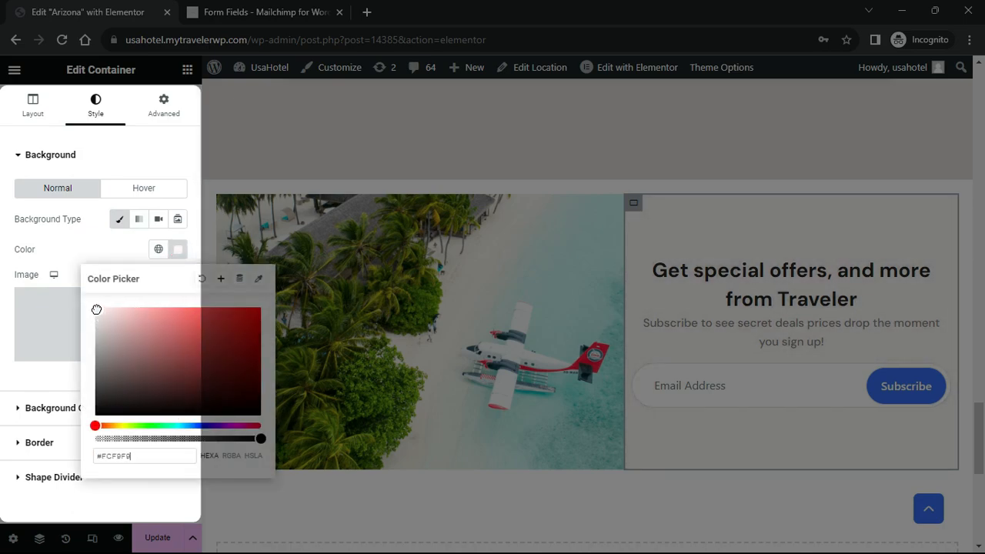
{"action": "left_click", "coordinate": [112, 244]}
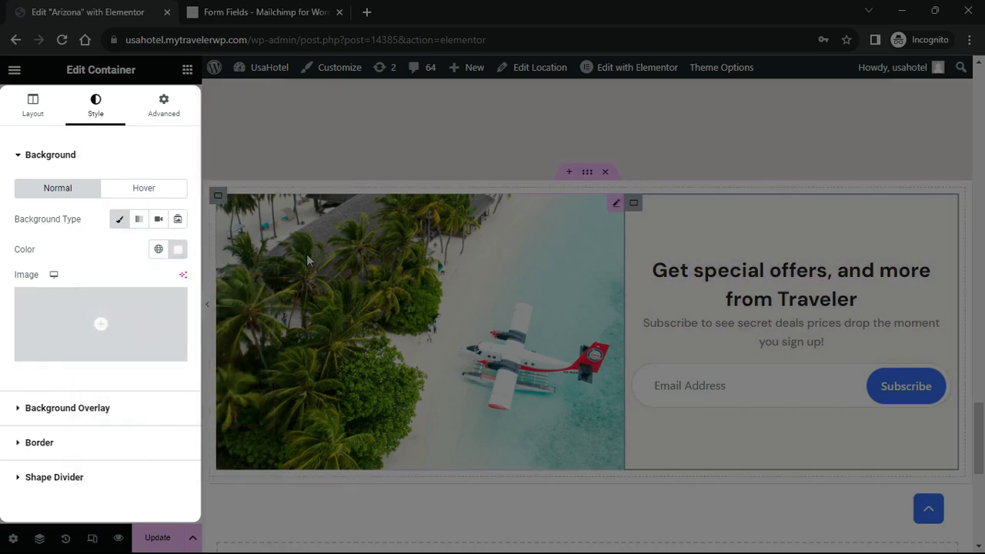
Unlink the seaplane image's border radius values and set Top 30, Right 0, Bottom 0 and Left 30 px
{"action": "left_click", "coordinate": [615, 205]}
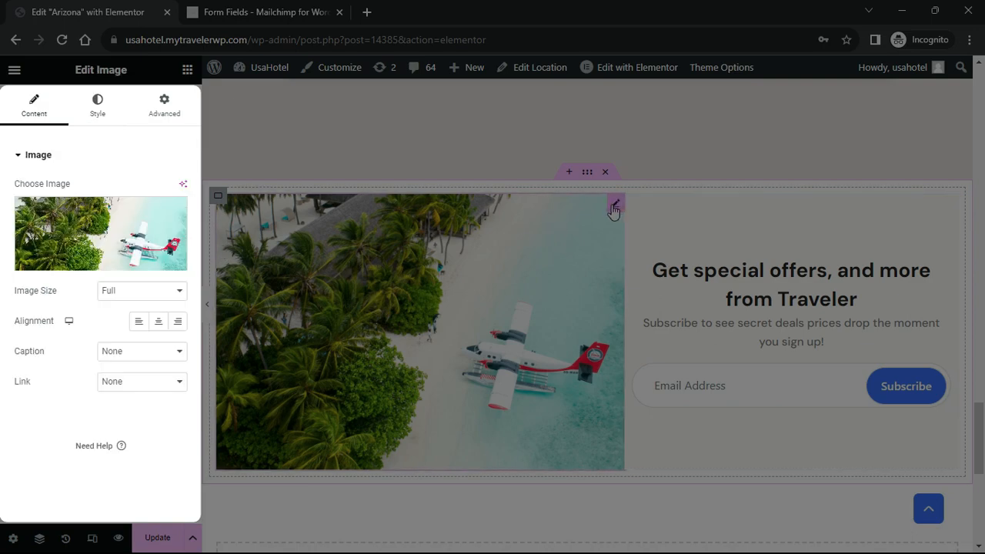
{"action": "left_click", "coordinate": [95, 106]}
{"action": "scroll", "coordinate": [87, 362], "scroll_direction": "down", "scroll_amount": 2}
{"action": "left_click", "coordinate": [178, 377]}
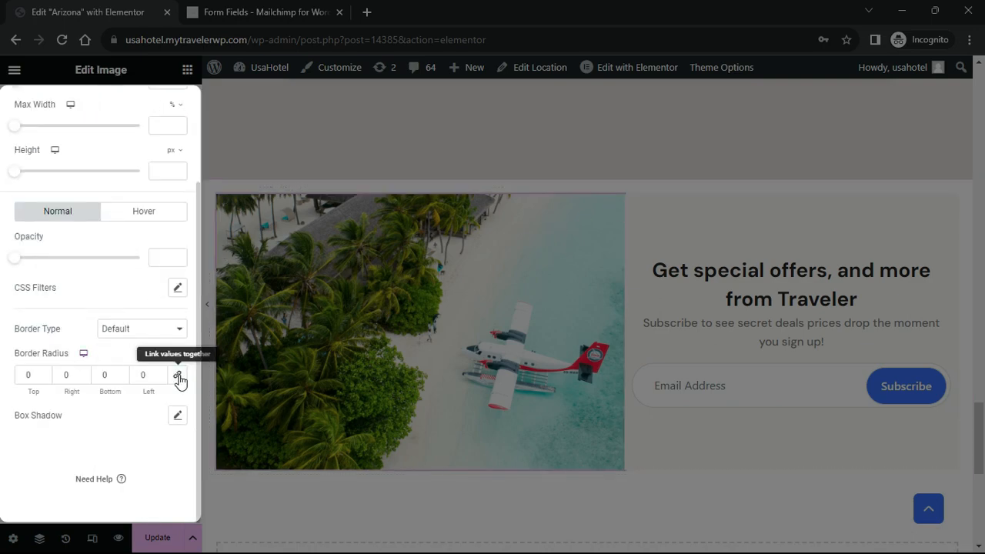
{"action": "left_click_drag", "start_coordinate": [35, 376], "coordinate": [5, 384]}
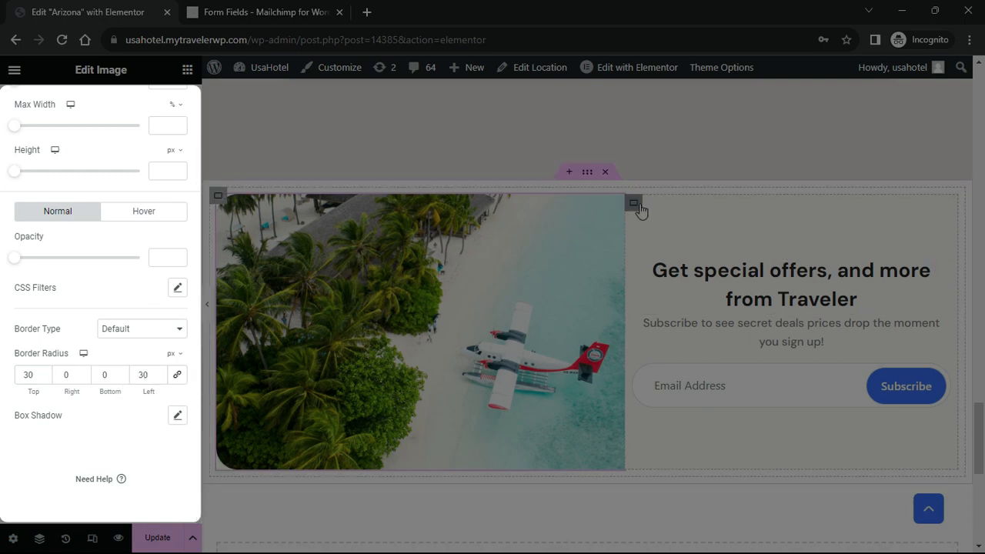
Set the subscription container's border radius to Top 0, Right 30, Bottom 30 and Left 0 px, and preview the section at full width
{"action": "left_click", "coordinate": [635, 204]}
{"action": "left_click", "coordinate": [41, 441]}
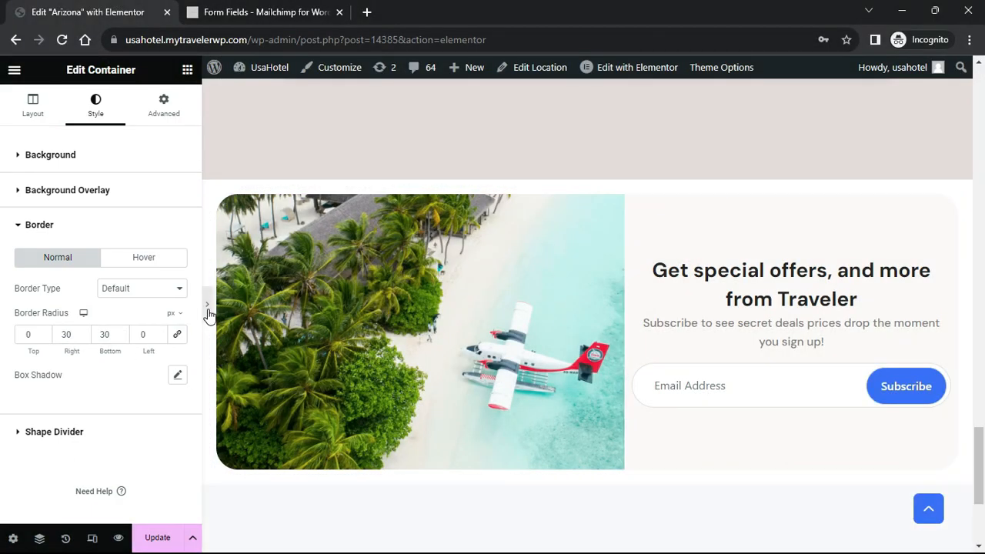
{"action": "left_click", "coordinate": [207, 308]}
{"action": "scroll", "coordinate": [685, 338], "scroll_direction": "down", "scroll_amount": 1}
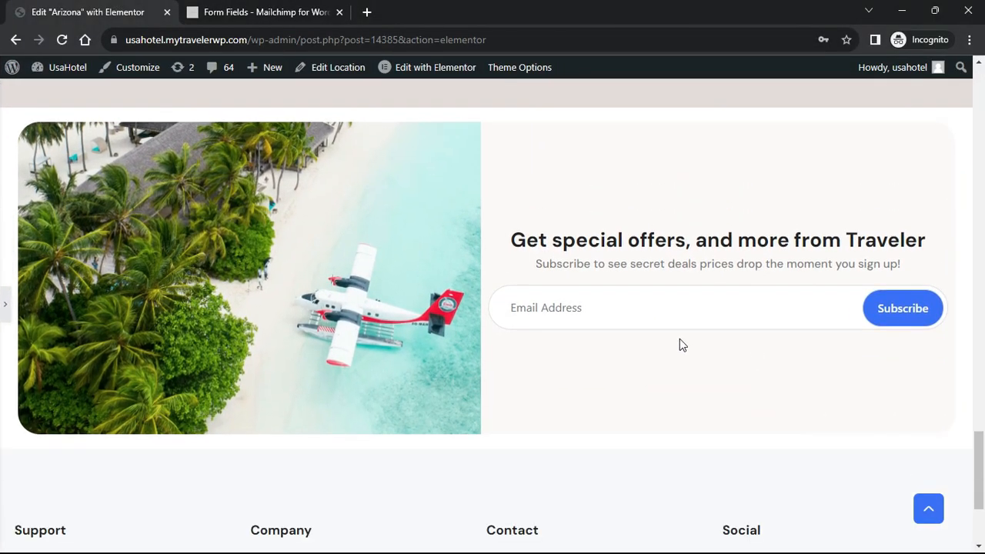
{"action": "scroll", "coordinate": [847, 327], "scroll_direction": "down", "scroll_amount": 1}
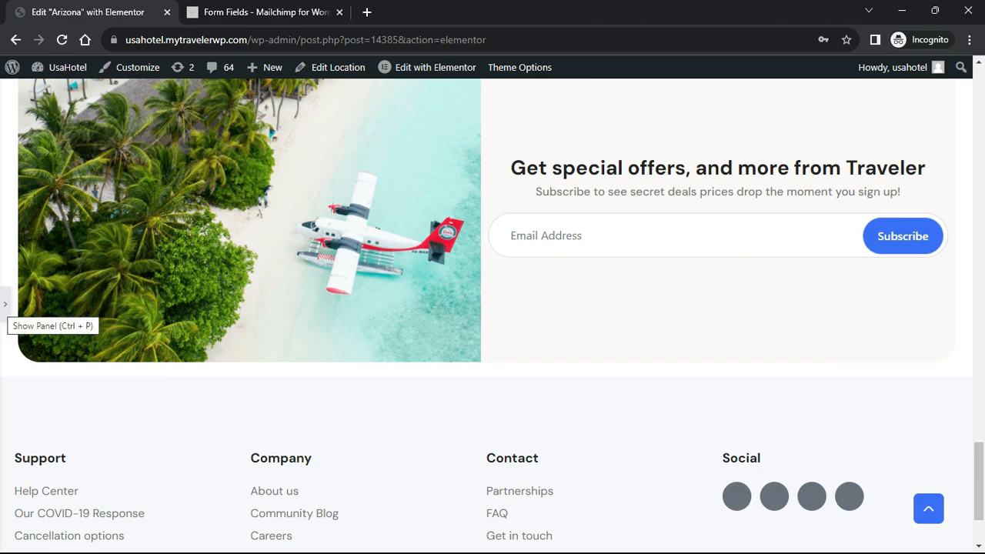
{"action": "left_click", "coordinate": [5, 305]}
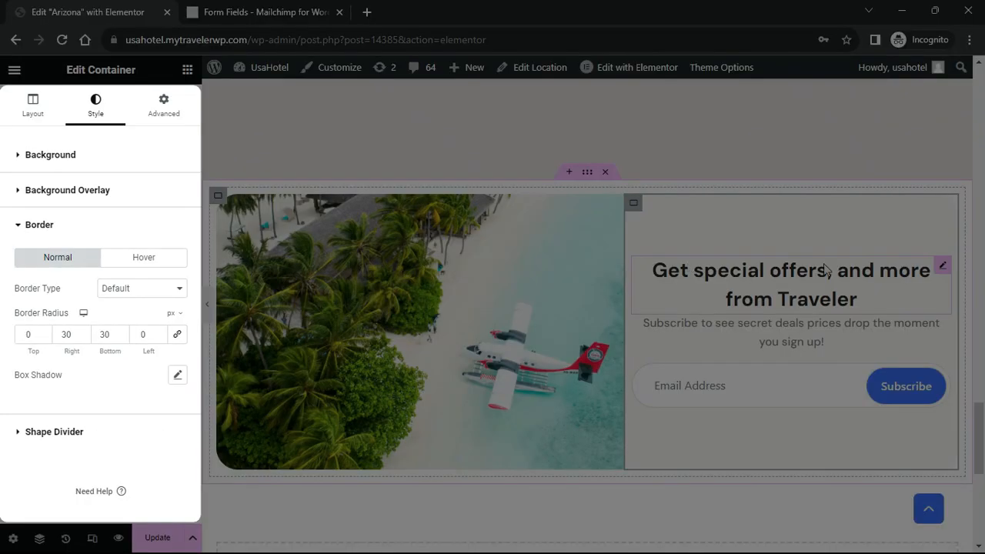
Give the "Get special offers" heading a custom width of 80% and align it to the center of its container
{"action": "left_click", "coordinate": [940, 260]}
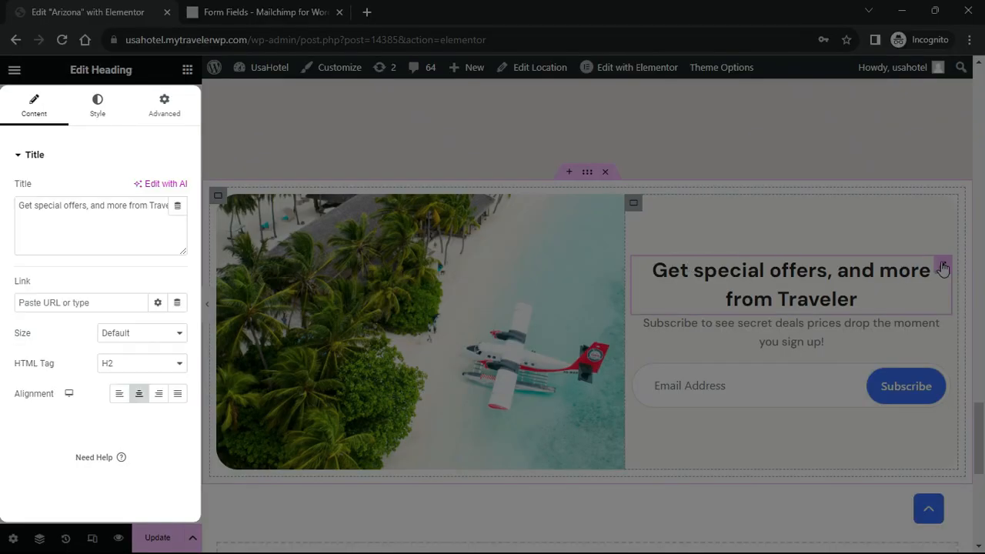
{"action": "left_click", "coordinate": [157, 106]}
{"action": "left_click", "coordinate": [132, 301]}
{"action": "left_click", "coordinate": [129, 348]}
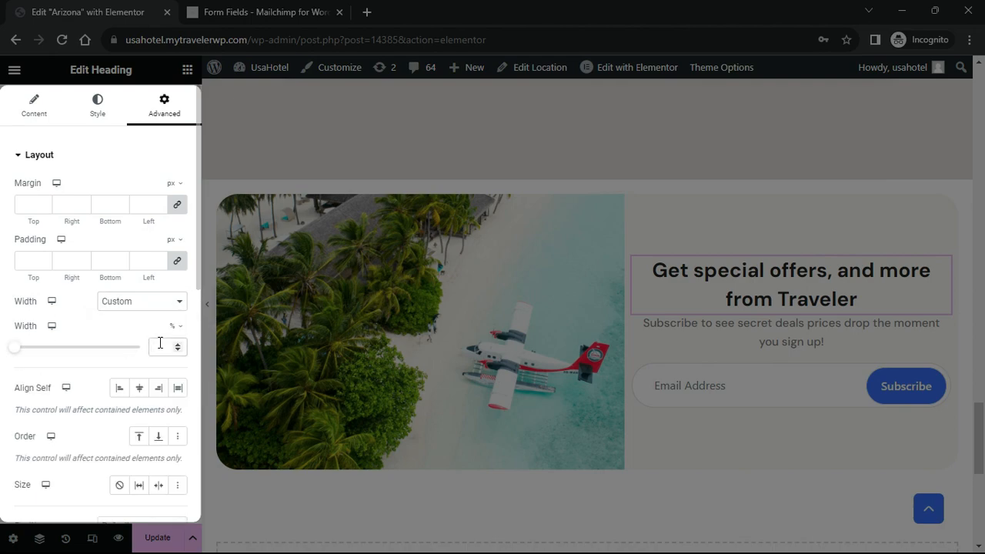
{"action": "left_click", "coordinate": [160, 343]}
{"action": "type", "text": "80"}
{"action": "left_click", "coordinate": [152, 387]}
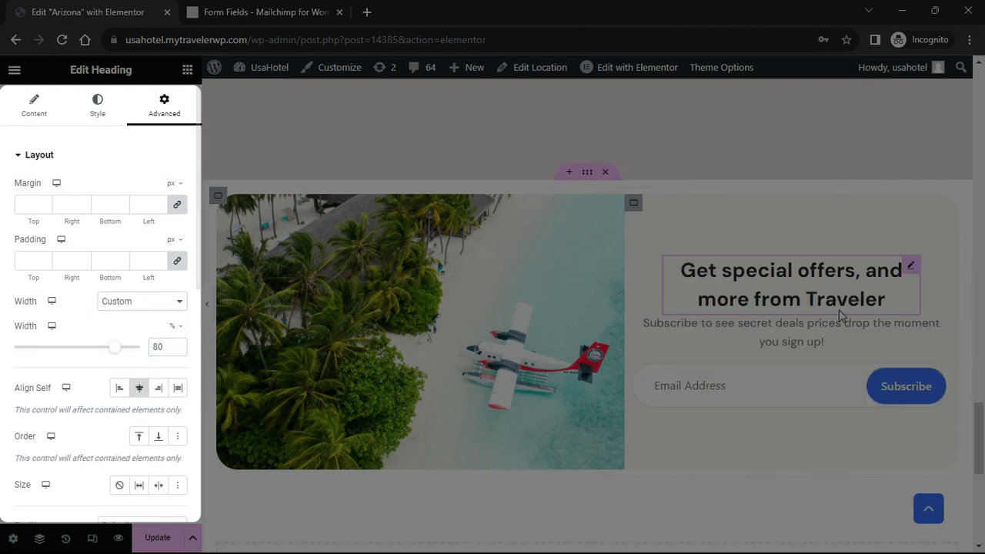
Give the "Subscribe to see secret deals" paragraph a custom width of 80% and center it in its container
{"action": "left_click", "coordinate": [941, 323]}
{"action": "left_click", "coordinate": [164, 106]}
{"action": "left_click", "coordinate": [163, 301]}
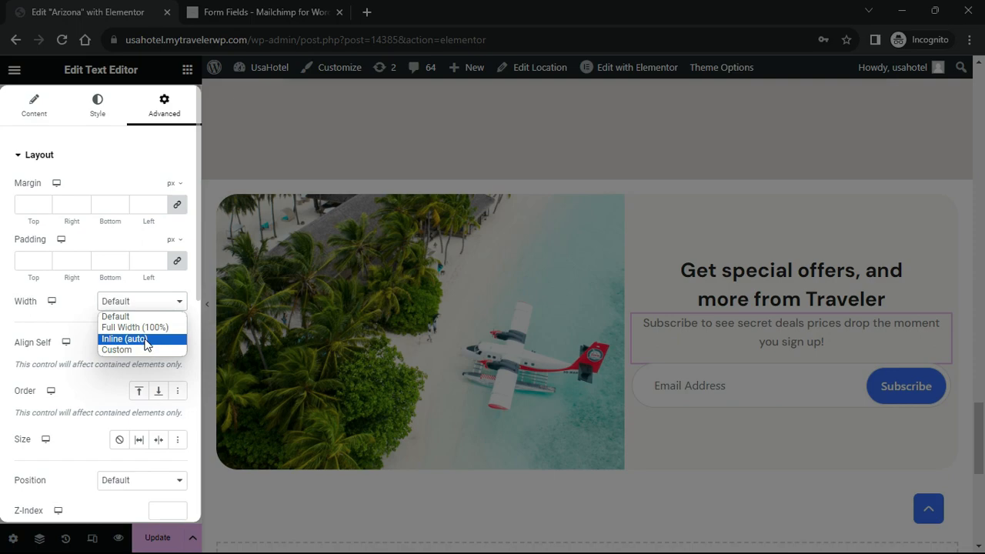
{"action": "left_click", "coordinate": [130, 350]}
{"action": "left_click", "coordinate": [161, 346]}
{"action": "type", "text": "80"}
{"action": "left_click", "coordinate": [140, 387]}
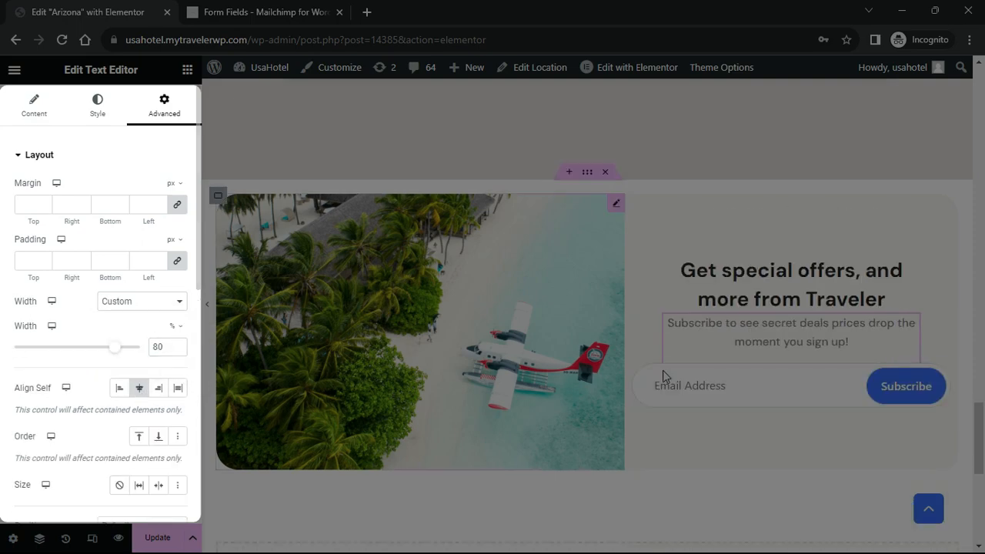
Give the newsletter form shortcode a custom width of 80%, align it to the center, and preview the section at full width
{"action": "left_click", "coordinate": [942, 373]}
{"action": "left_click", "coordinate": [154, 114]}
{"action": "left_click", "coordinate": [179, 334]}
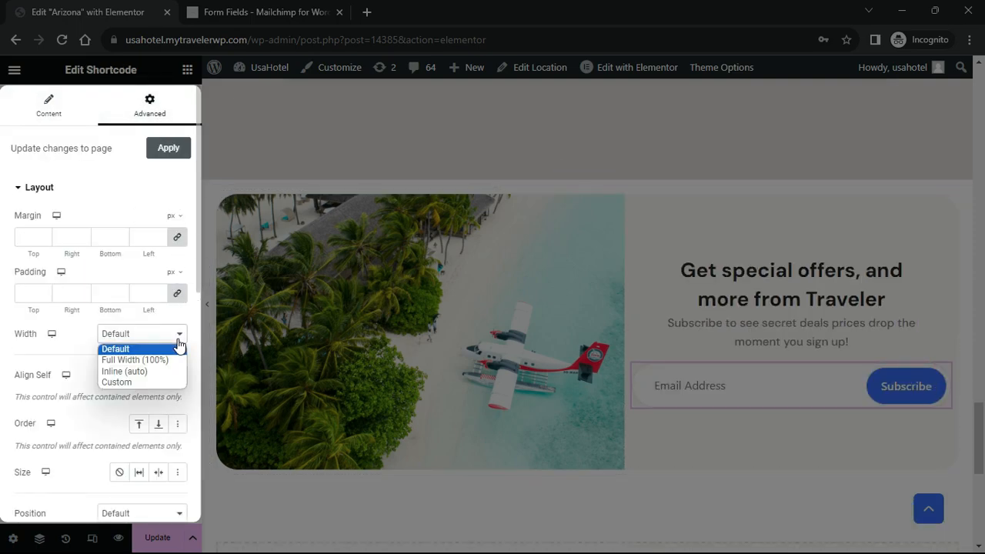
{"action": "left_click", "coordinate": [154, 382]}
{"action": "left_click", "coordinate": [162, 379]}
{"action": "type", "text": "80"}
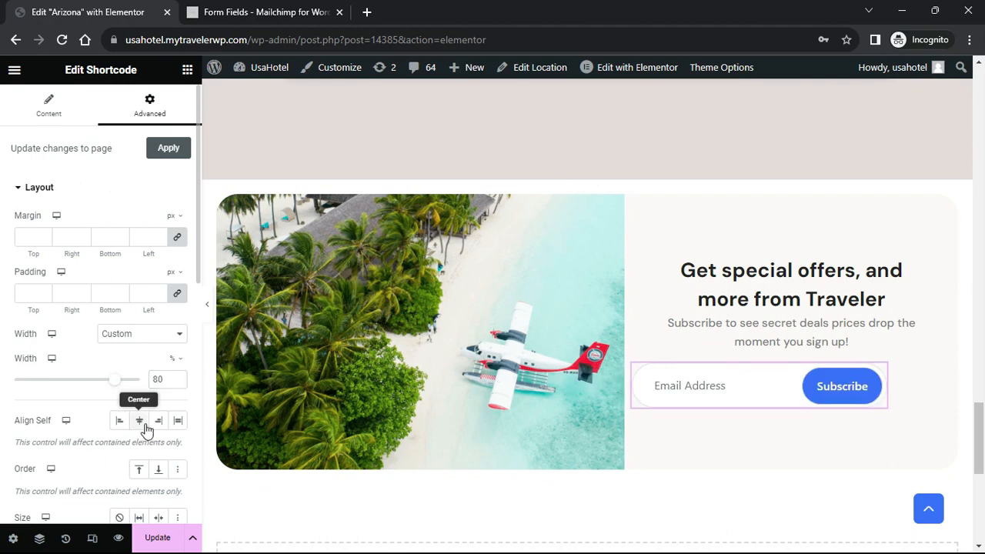
{"action": "left_click", "coordinate": [140, 420]}
{"action": "left_click", "coordinate": [206, 304]}
{"action": "scroll", "coordinate": [761, 333], "scroll_direction": "down", "scroll_amount": 1}
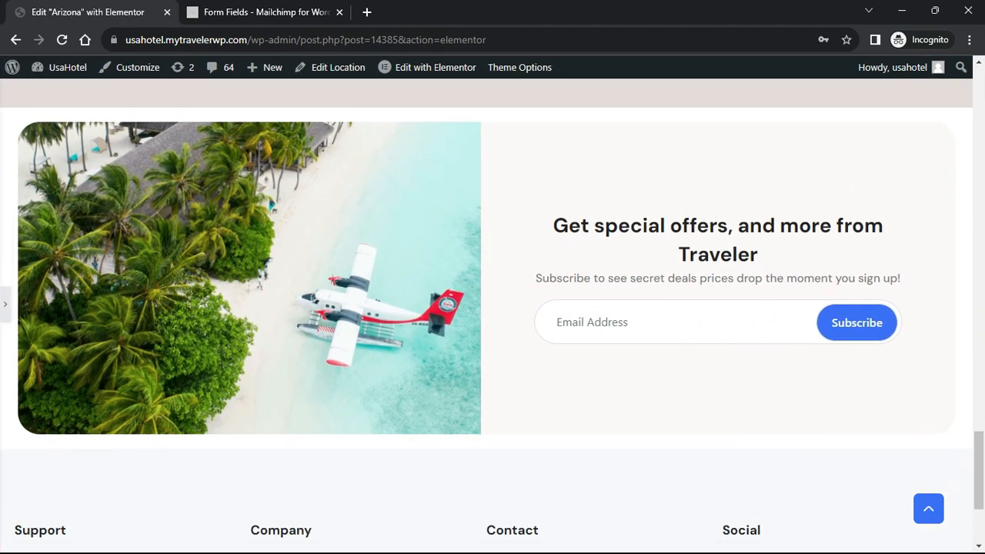
{"action": "left_click", "coordinate": [5, 304]}
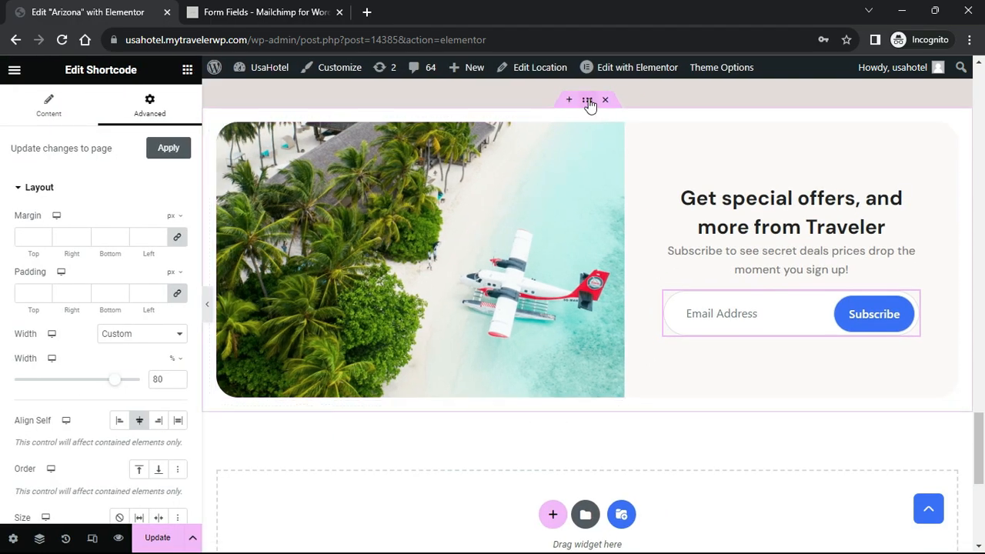
Unlink the subscription section's outer container padding, set Top and Bottom to 50 px, and preview the section at full width
{"action": "left_click", "coordinate": [587, 100]}
{"action": "left_click", "coordinate": [163, 105]}
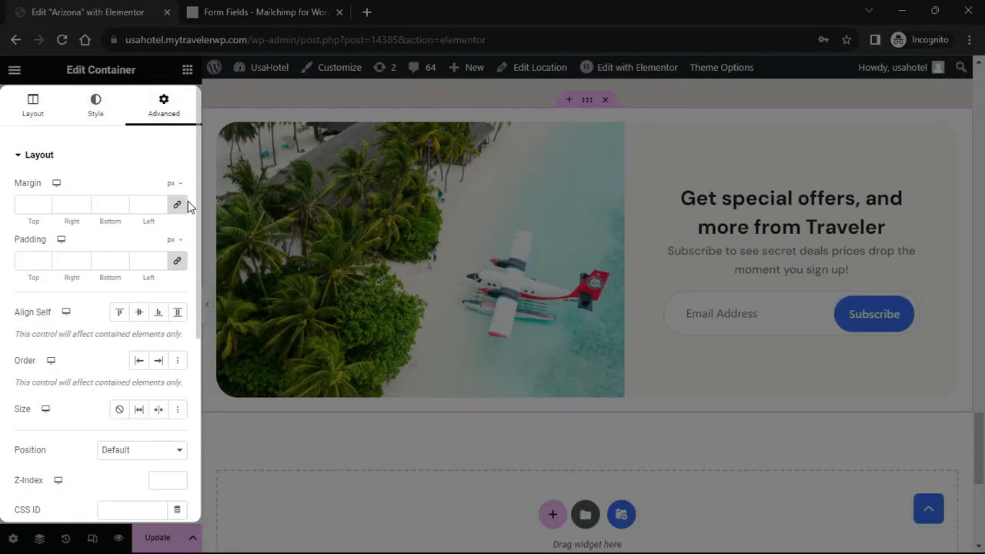
{"action": "left_click", "coordinate": [177, 260]}
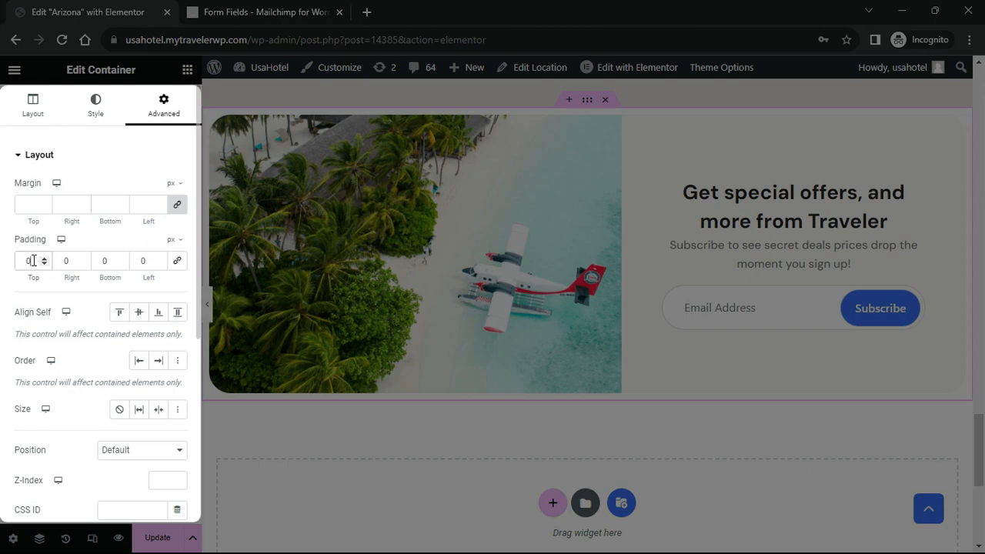
{"action": "type", "text": "50"}
{"action": "double_click", "coordinate": [36, 261]}
{"action": "type", "text": "50"}
{"action": "double_click", "coordinate": [104, 261]}
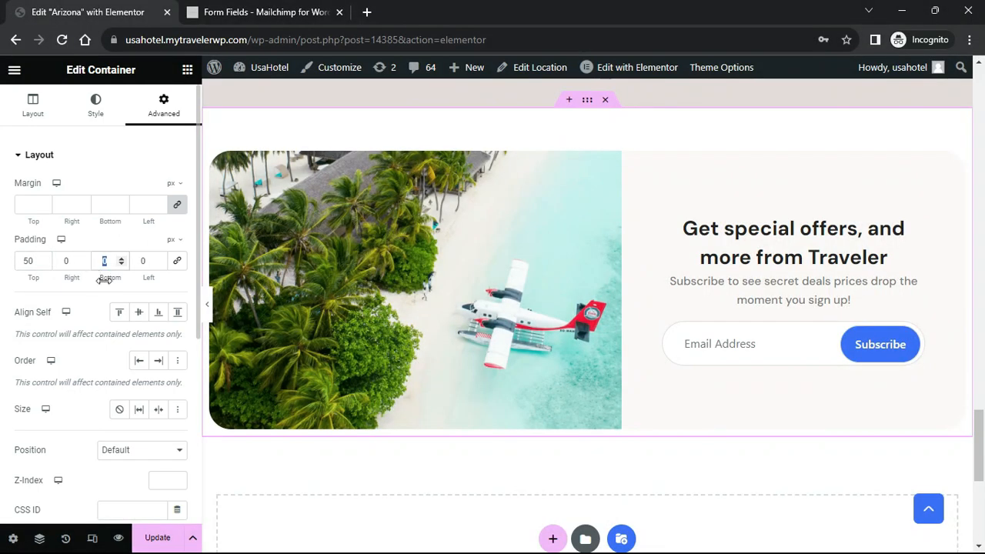
{"action": "type", "text": "50"}
{"action": "left_click", "coordinate": [206, 305]}
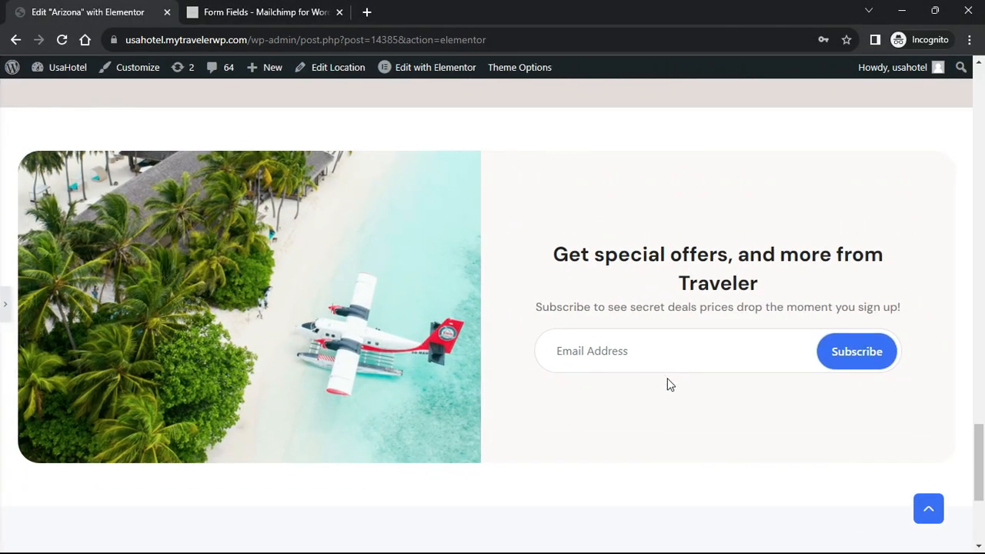
{"action": "scroll", "coordinate": [669, 384], "scroll_direction": "down", "scroll_amount": 1}
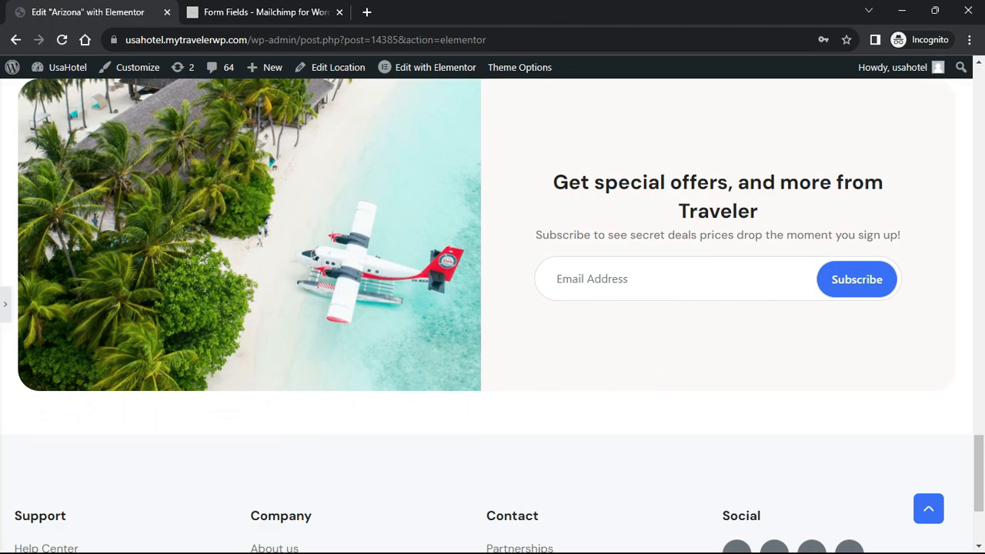
{"action": "left_click", "coordinate": [5, 304]}
Look over the Arizona page's sections and save the page with Update
{"action": "scroll", "coordinate": [603, 342], "scroll_direction": "up", "scroll_amount": 15}
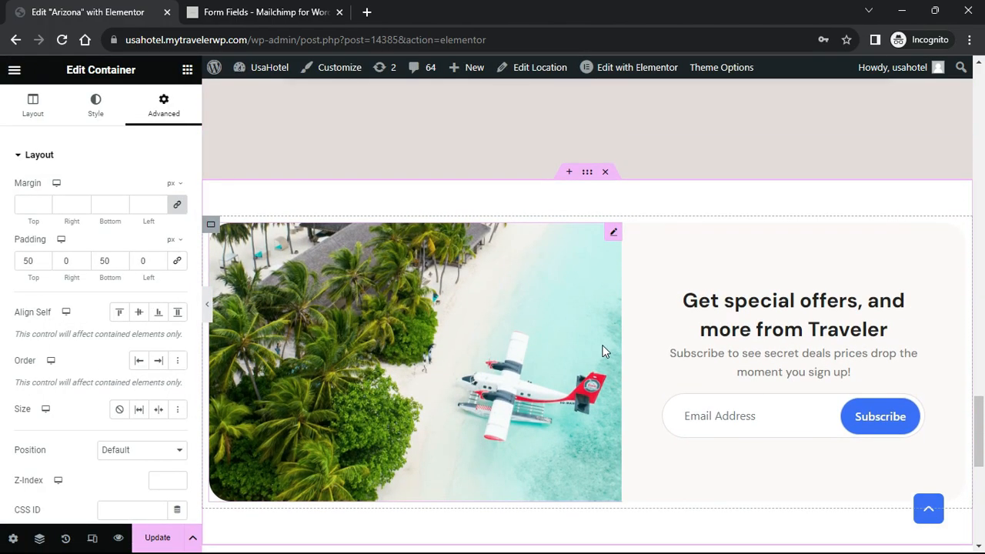
{"action": "scroll", "coordinate": [246, 419], "scroll_direction": "up", "scroll_amount": 8}
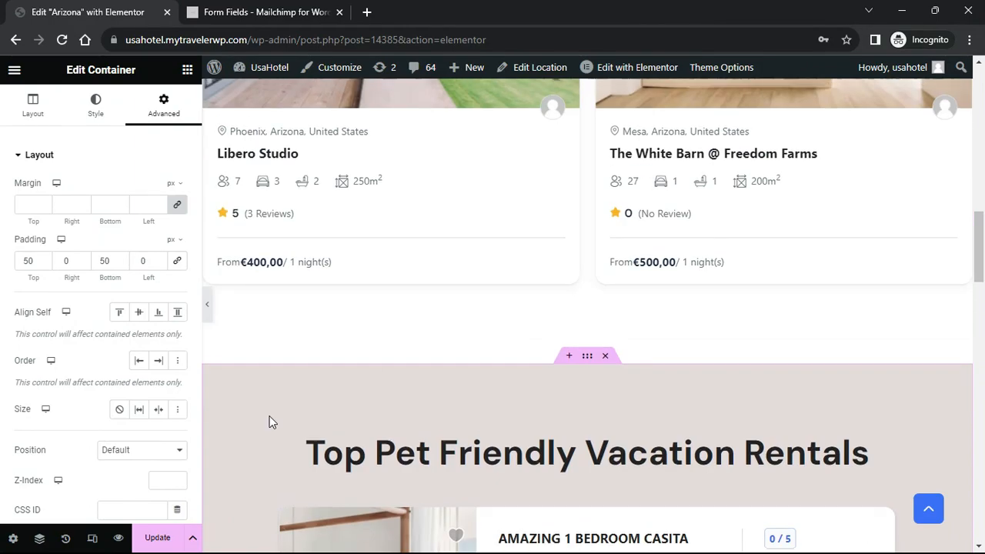
{"action": "scroll", "coordinate": [270, 415], "scroll_direction": "down", "scroll_amount": 20}
{"action": "scroll", "coordinate": [269, 415], "scroll_direction": "down", "scroll_amount": 5}
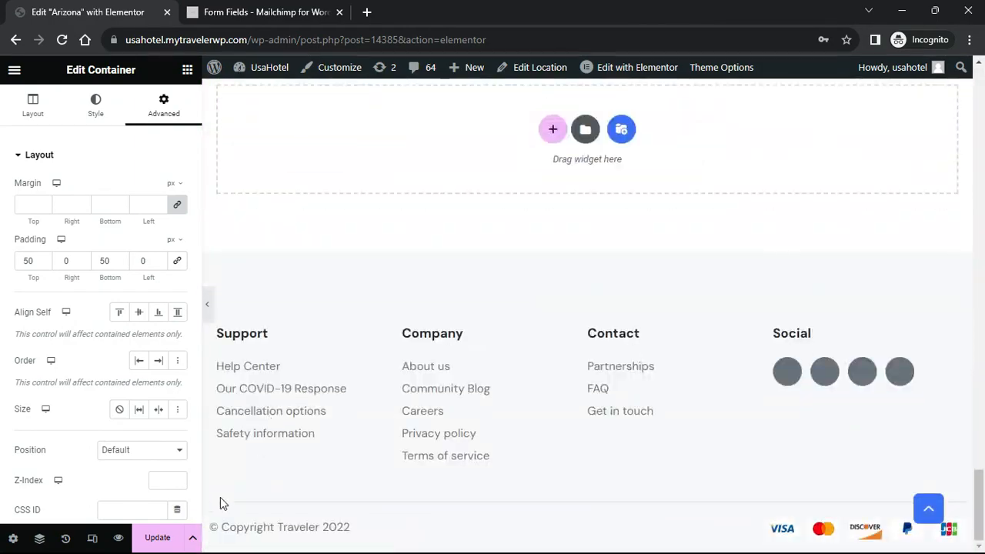
{"action": "left_click", "coordinate": [157, 537]}
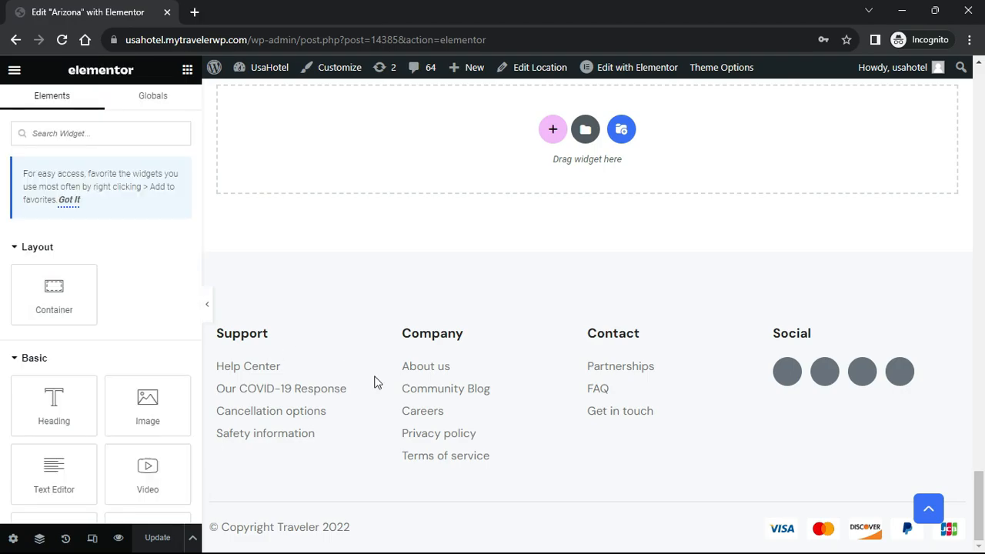
Return to the top of the Arizona page and open the WordPress dashboard in a new browser tab
{"action": "scroll", "coordinate": [375, 377], "scroll_direction": "up", "scroll_amount": 20}
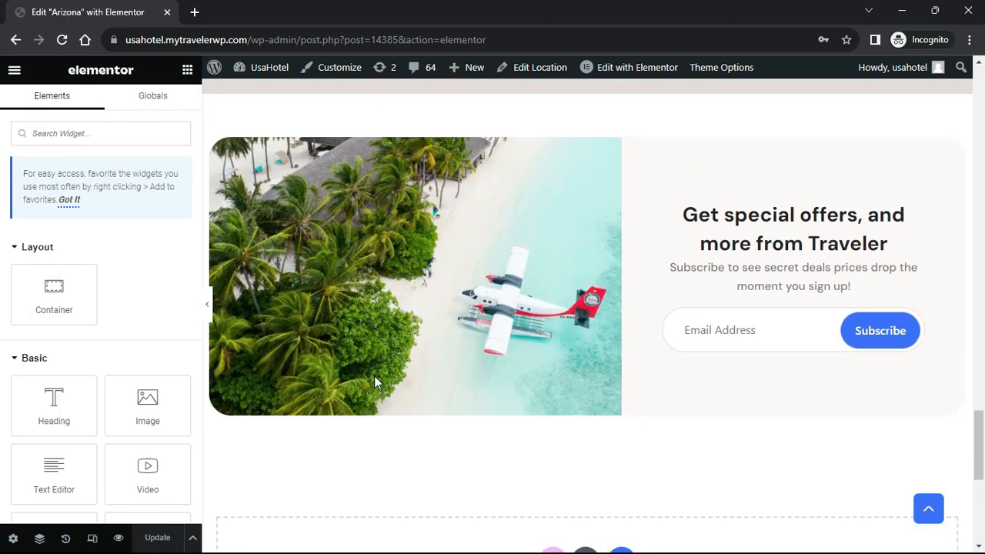
{"action": "scroll", "coordinate": [374, 382], "scroll_direction": "up", "scroll_amount": 10}
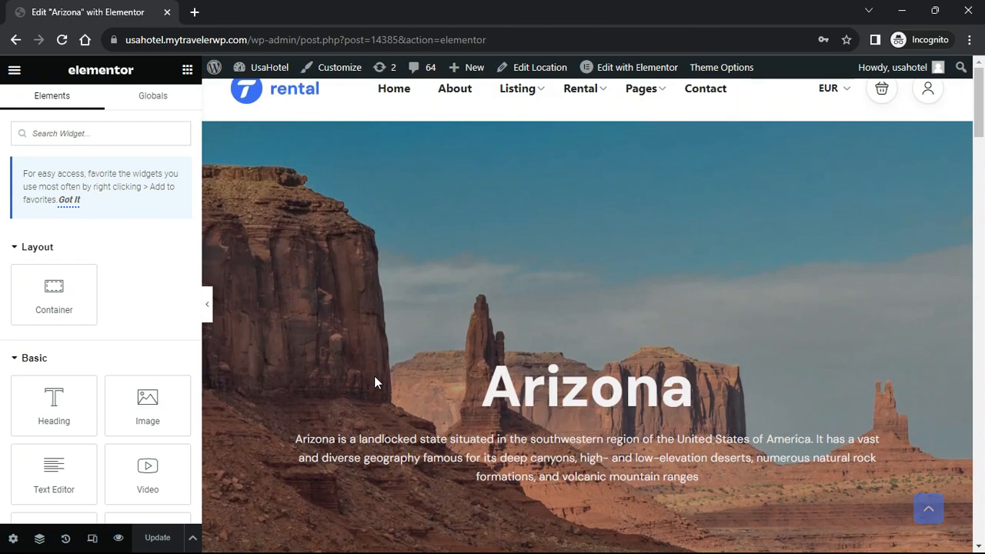
{"action": "mouse_move", "coordinate": [271, 74]}
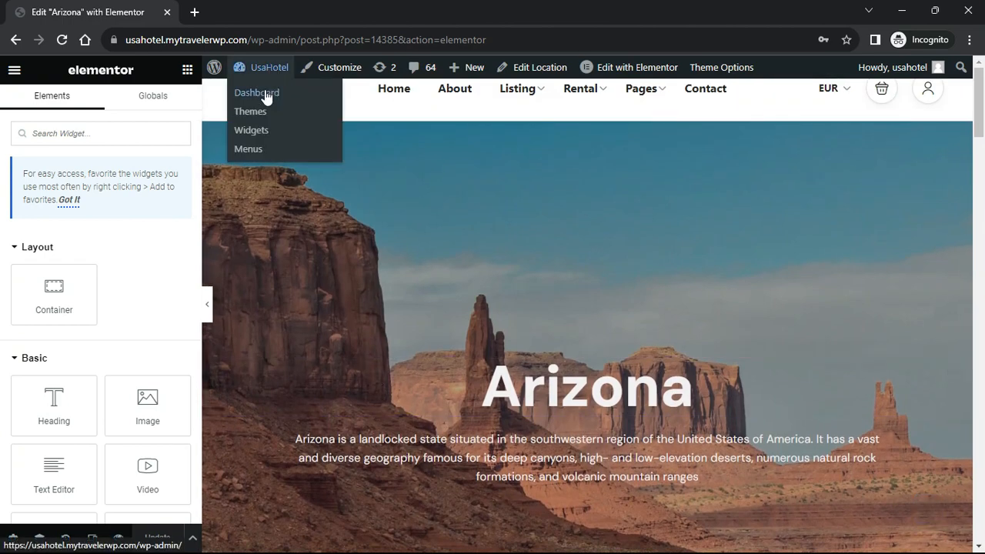
{"action": "right_click", "coordinate": [266, 97]}
{"action": "left_click", "coordinate": [286, 101]}
{"action": "left_click", "coordinate": [272, 9]}
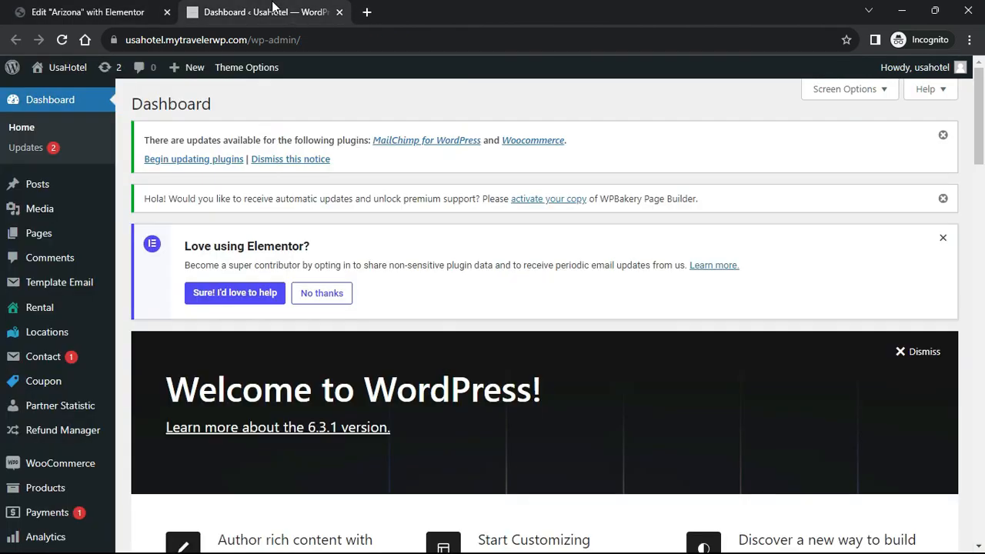
Open the live site's home page in a new tab and review its existing sections from top to bottom
{"action": "mouse_move", "coordinate": [66, 73]}
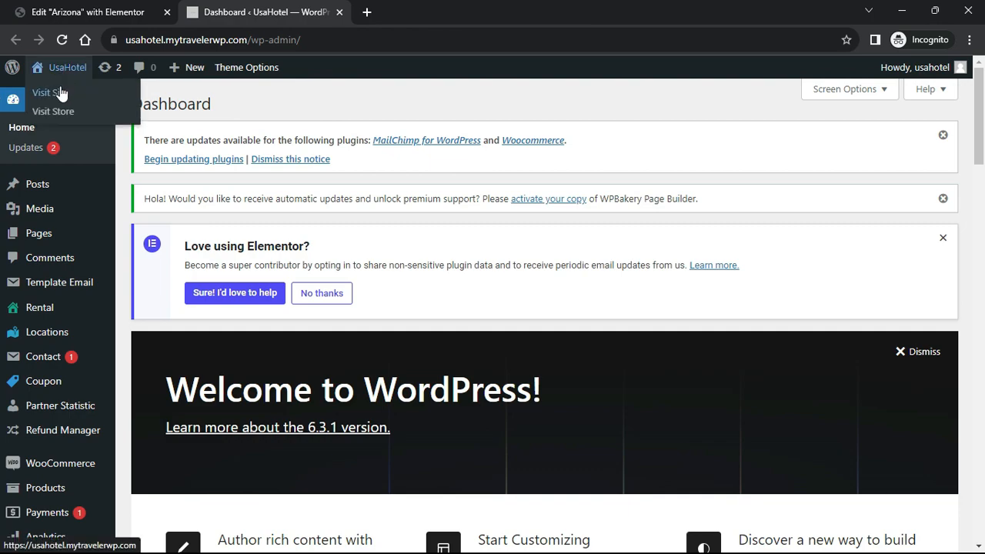
{"action": "right_click", "coordinate": [61, 93]}
{"action": "left_click", "coordinate": [76, 100]}
{"action": "left_click", "coordinate": [400, 11]}
{"action": "mouse_move", "coordinate": [540, 112]}
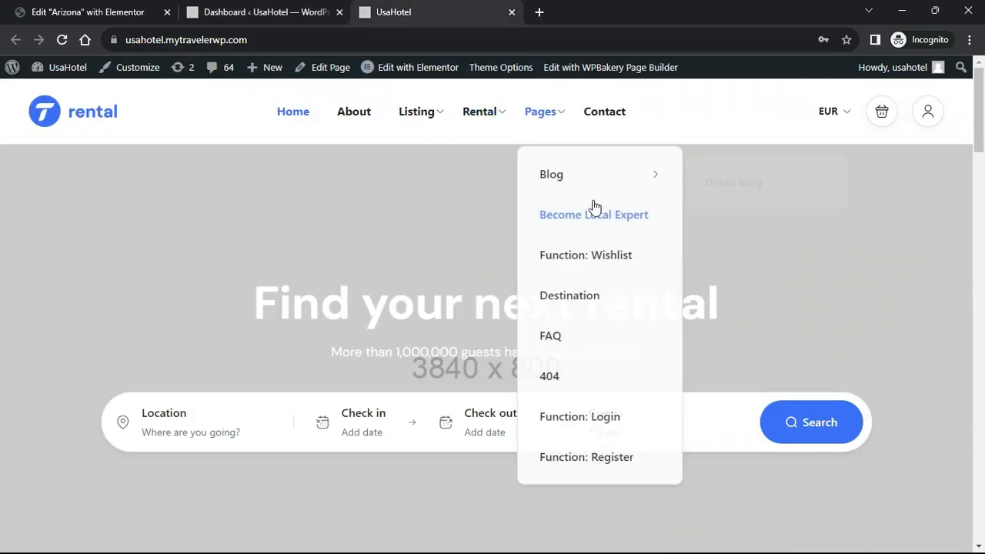
{"action": "scroll", "coordinate": [439, 245], "scroll_direction": "down", "scroll_amount": 6}
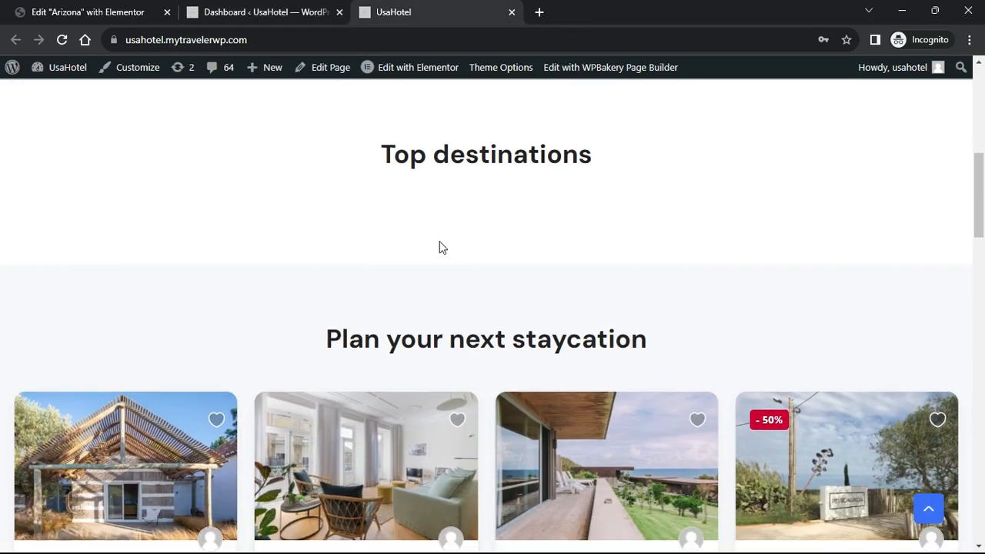
{"action": "scroll", "coordinate": [439, 245], "scroll_direction": "down", "scroll_amount": 15}
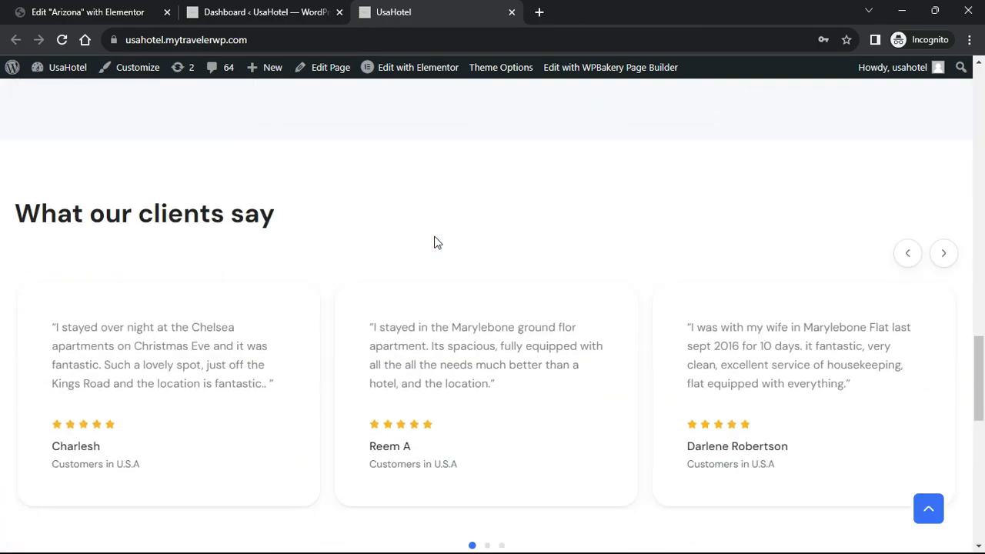
{"action": "scroll", "coordinate": [434, 242], "scroll_direction": "down", "scroll_amount": 8}
{"action": "scroll", "coordinate": [434, 243], "scroll_direction": "up", "scroll_amount": 20}
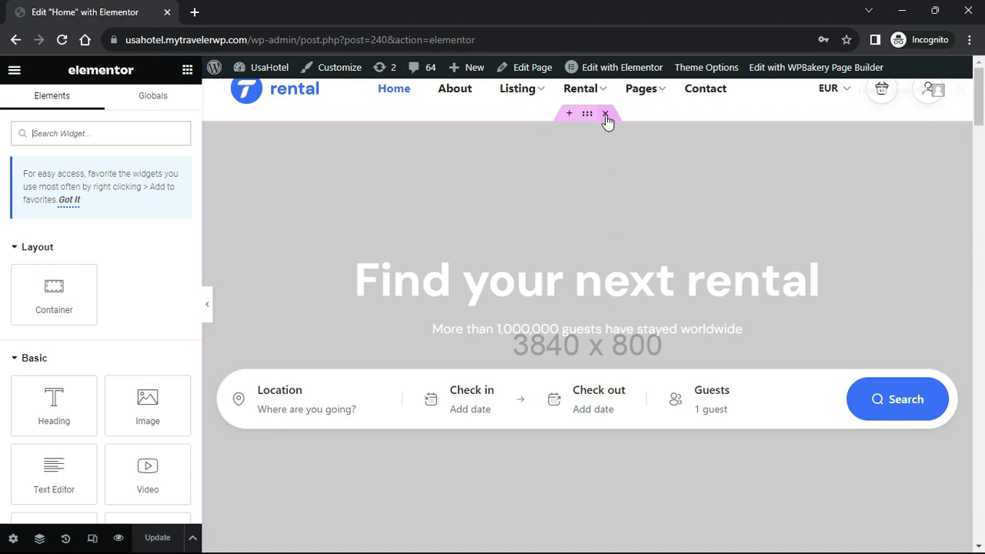
Delete all existing sections from the Home page in the Elementor editor, including the rental search hero and the client testimonials
{"action": "left_click", "coordinate": [606, 115]}
{"action": "left_click", "coordinate": [607, 115]}
{"action": "left_click", "coordinate": [607, 115]}
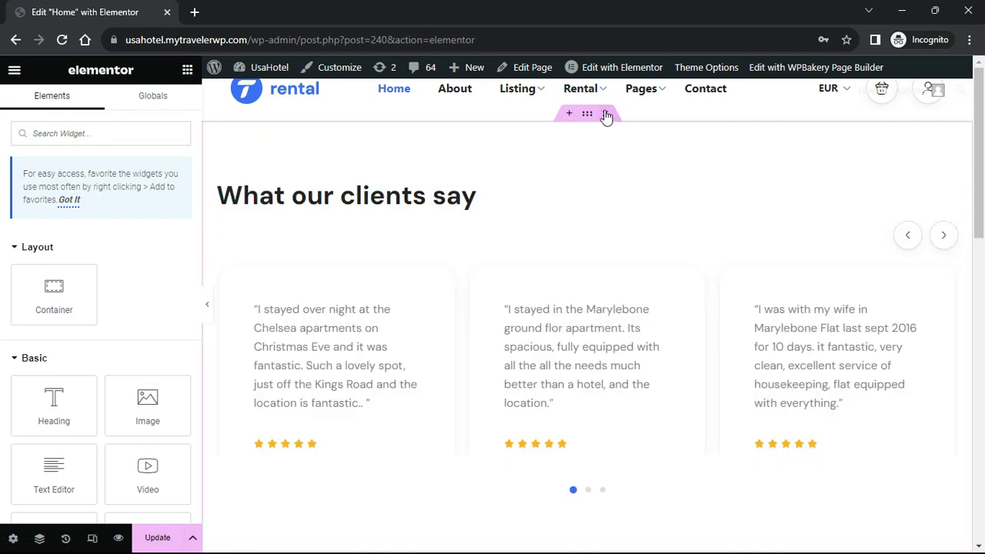
{"action": "left_click", "coordinate": [607, 115]}
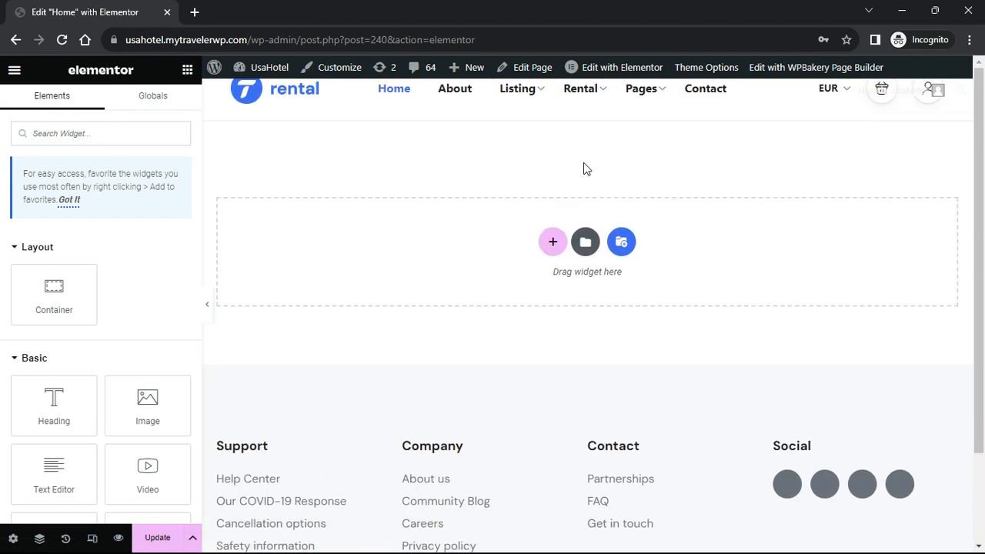
Add a container to the empty Home page and give it a classic background image of white buildings and palms
{"action": "left_click_drag", "start_coordinate": [94, 295], "coordinate": [444, 262]}
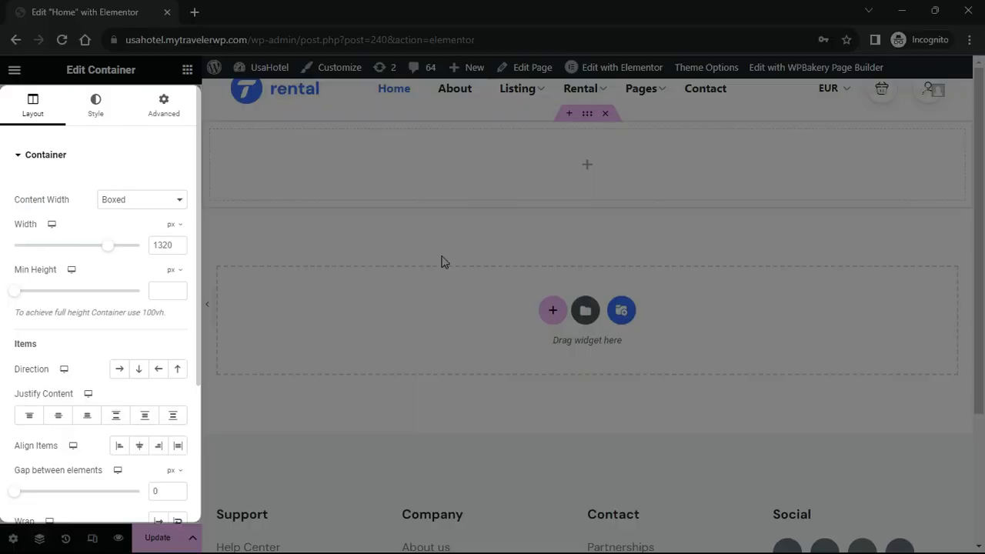
{"action": "left_click", "coordinate": [96, 117]}
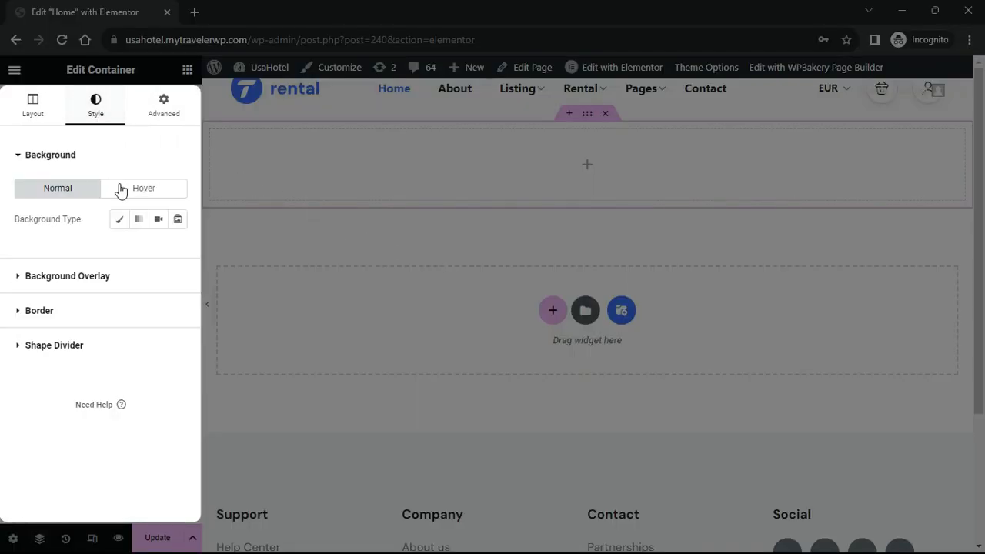
{"action": "left_click", "coordinate": [120, 220]}
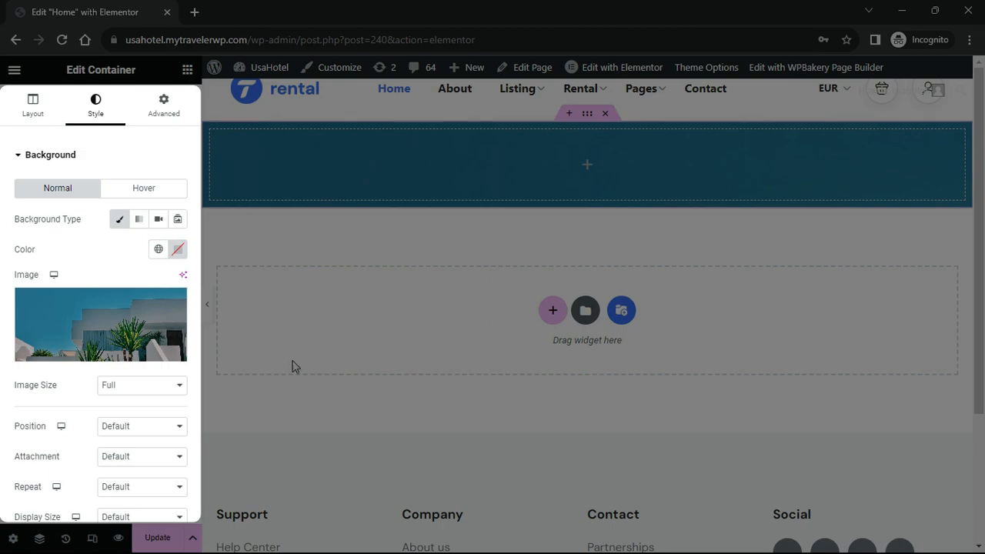
Set the new hero container's minimum height to 700 px
{"action": "left_click", "coordinate": [33, 112]}
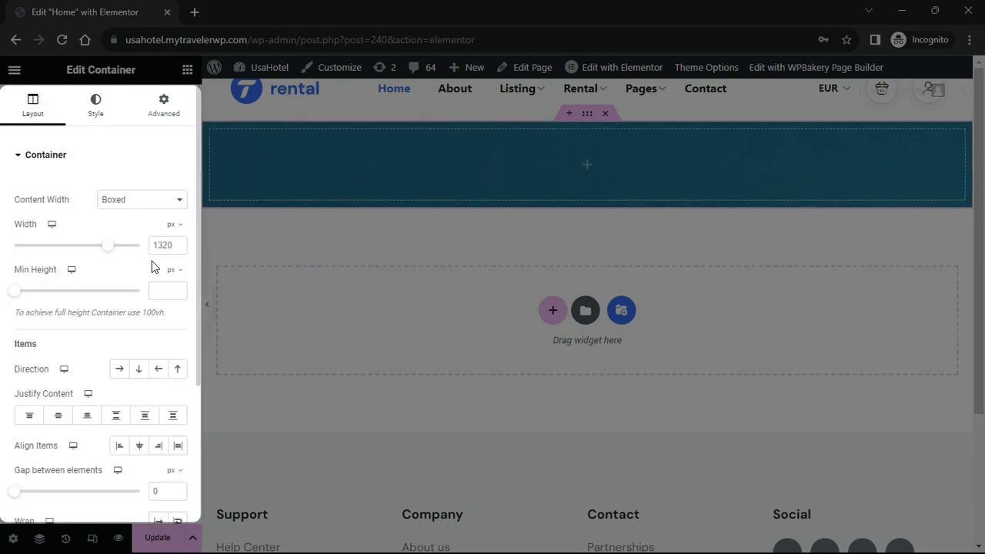
{"action": "left_click", "coordinate": [163, 285]}
{"action": "type", "text": "700"}
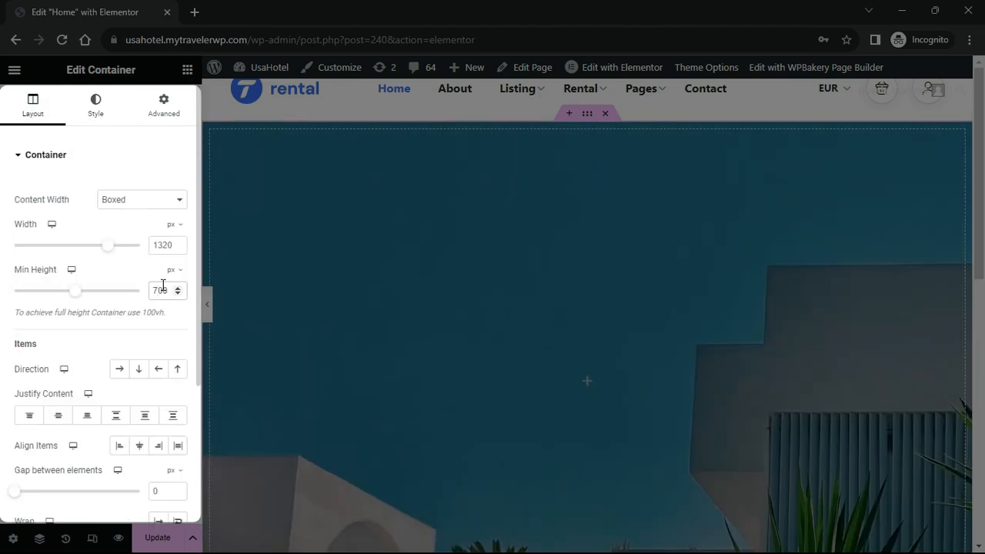
{"action": "scroll", "coordinate": [418, 328], "scroll_direction": "down", "scroll_amount": 4}
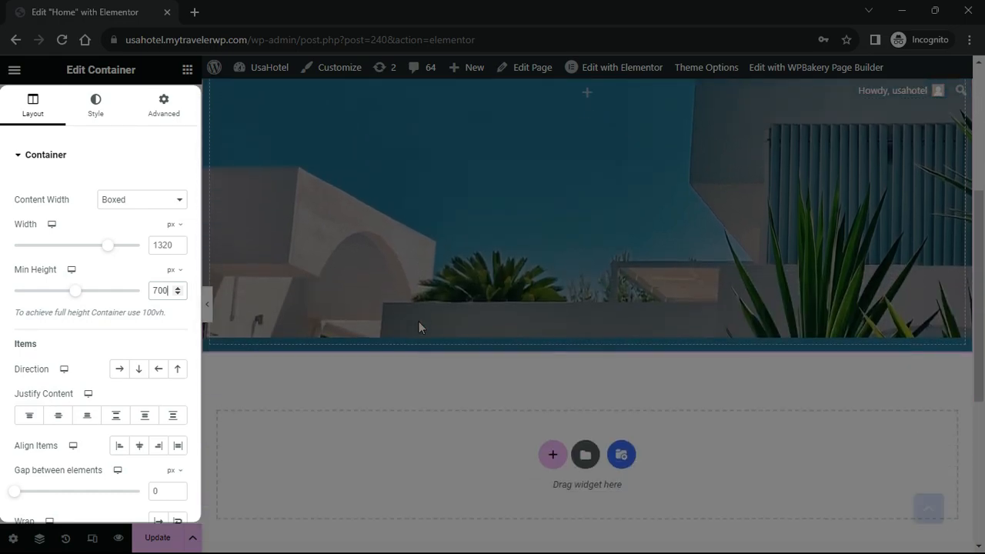
Set the display size of the hero container's background image to Cover
{"action": "left_click", "coordinate": [94, 115]}
{"action": "scroll", "coordinate": [121, 390], "scroll_direction": "down", "scroll_amount": 1}
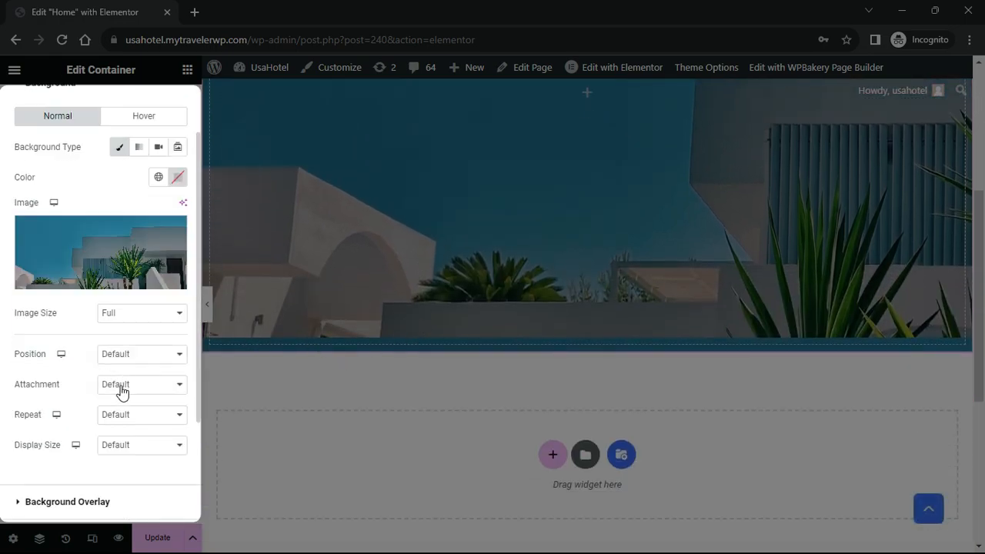
{"action": "left_click", "coordinate": [129, 445]}
{"action": "left_click", "coordinate": [121, 481]}
{"action": "scroll", "coordinate": [84, 166], "scroll_direction": "up", "scroll_amount": 1}
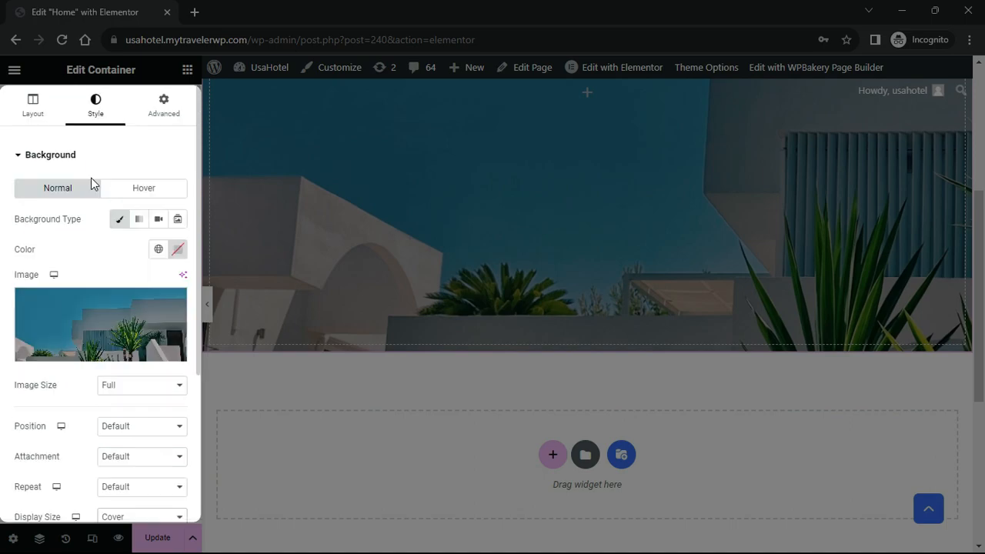
{"action": "scroll", "coordinate": [98, 194], "scroll_direction": "down", "scroll_amount": 3}
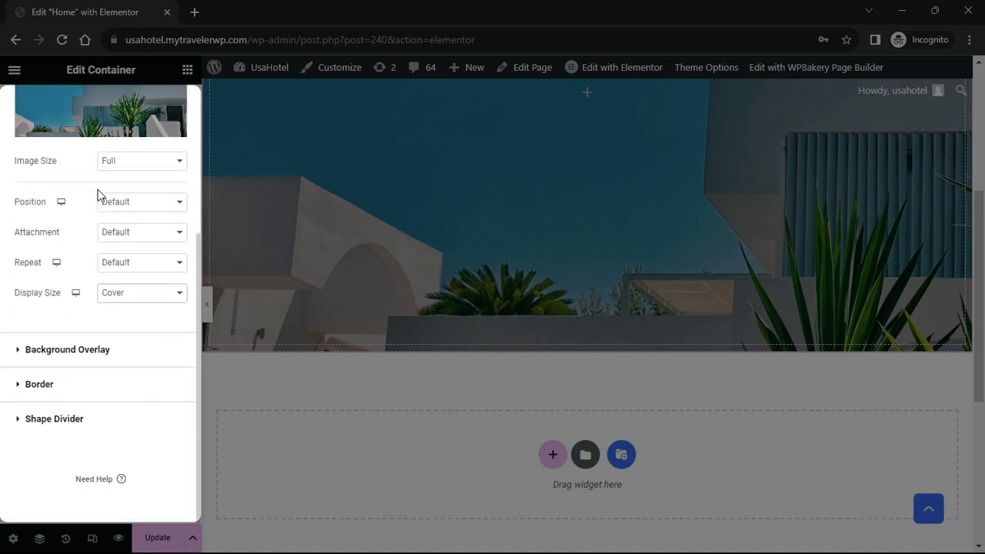
Set the hero container's border radius to 0 px for top and right and 80 px for bottom and left
{"action": "left_click", "coordinate": [31, 384]}
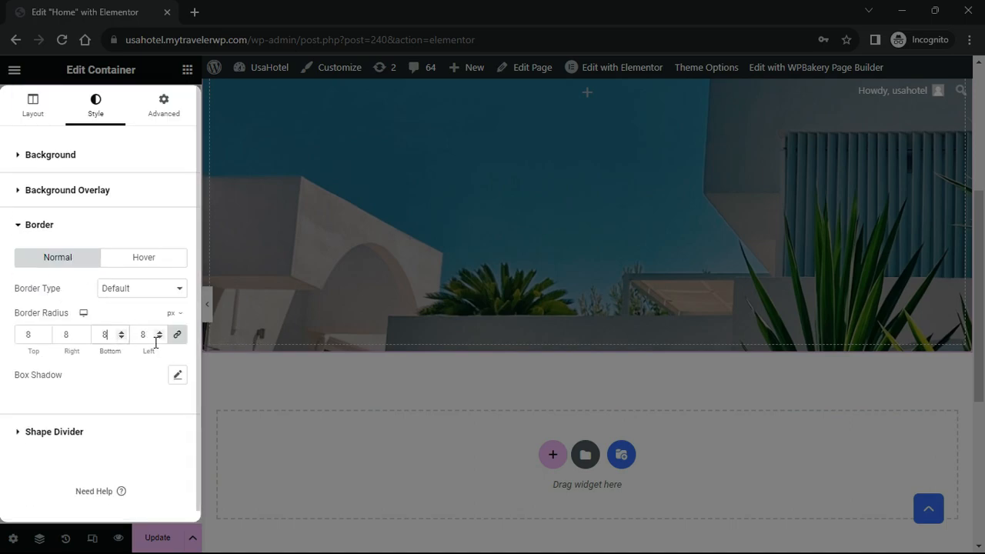
{"action": "type", "text": "0"}
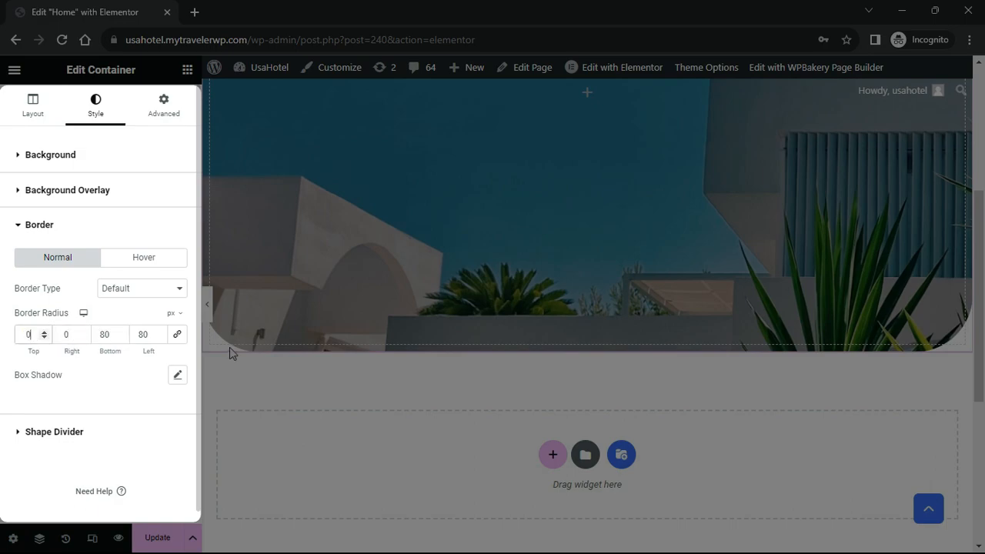
Add a centered heading reading "Find the perfect vacation rental" to the hero container
{"action": "scroll", "coordinate": [629, 306], "scroll_direction": "up", "scroll_amount": 4}
{"action": "left_click", "coordinate": [186, 70]}
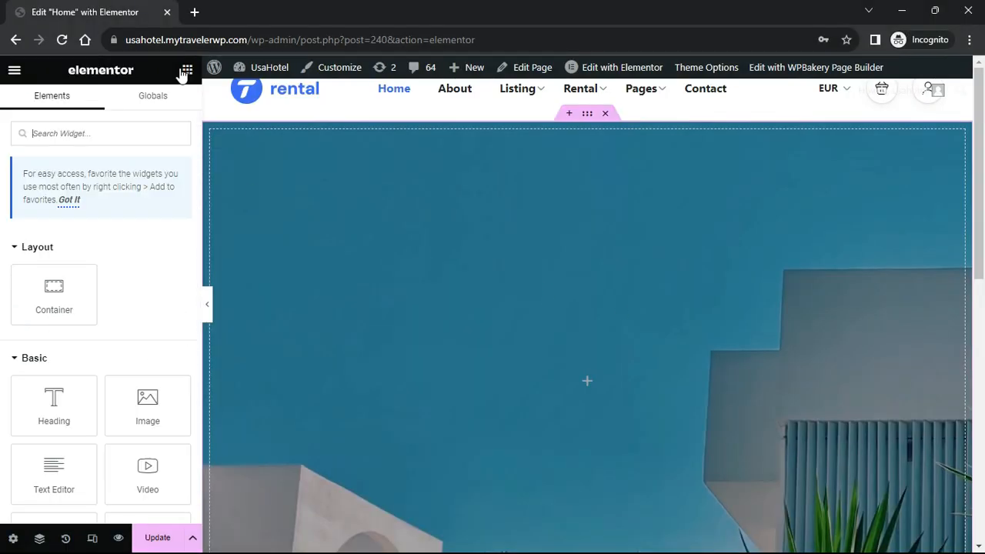
{"action": "left_click_drag", "start_coordinate": [54, 405], "coordinate": [400, 365]}
{"action": "left_click", "coordinate": [136, 211]}
{"action": "key", "text": "ctrl+a"}
{"action": "type", "text": "Find the perfect vacation rental"}
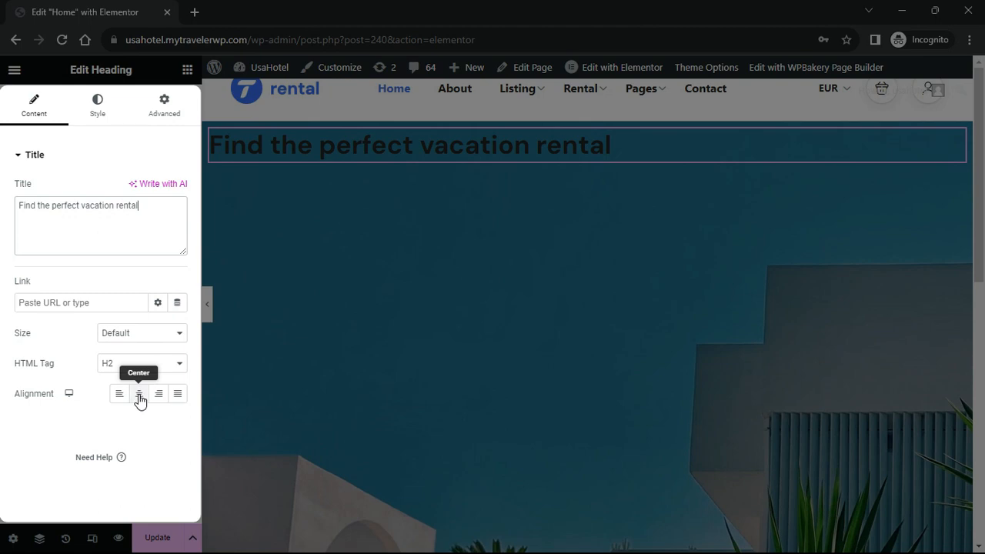
{"action": "left_click", "coordinate": [139, 399]}
Style the hero heading with text color #FFFFFF, a 64 px font size and weight 700 (Bold)
{"action": "left_click", "coordinate": [97, 103]}
{"action": "left_click", "coordinate": [178, 188]}
{"action": "type", "text": "#FFFFFF"}
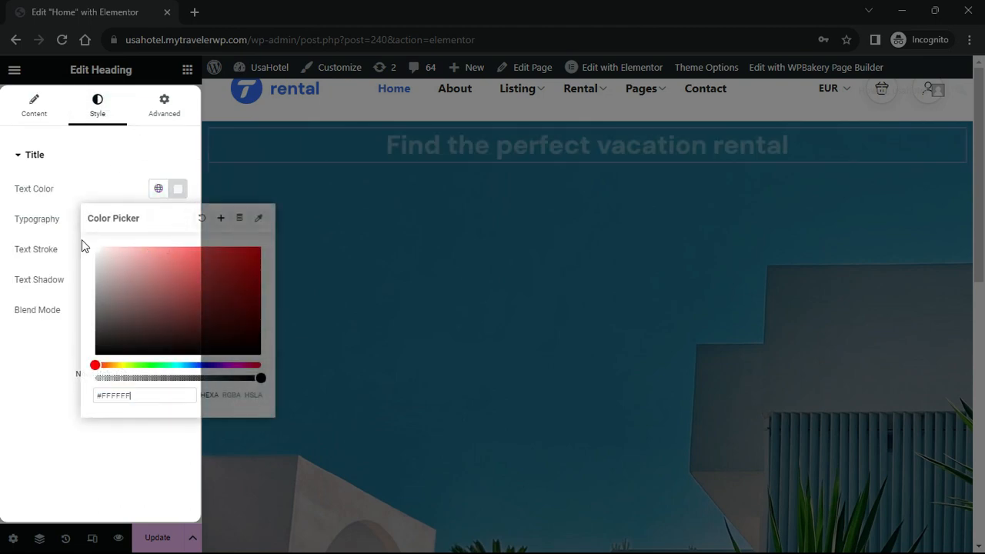
{"action": "left_click", "coordinate": [178, 219]}
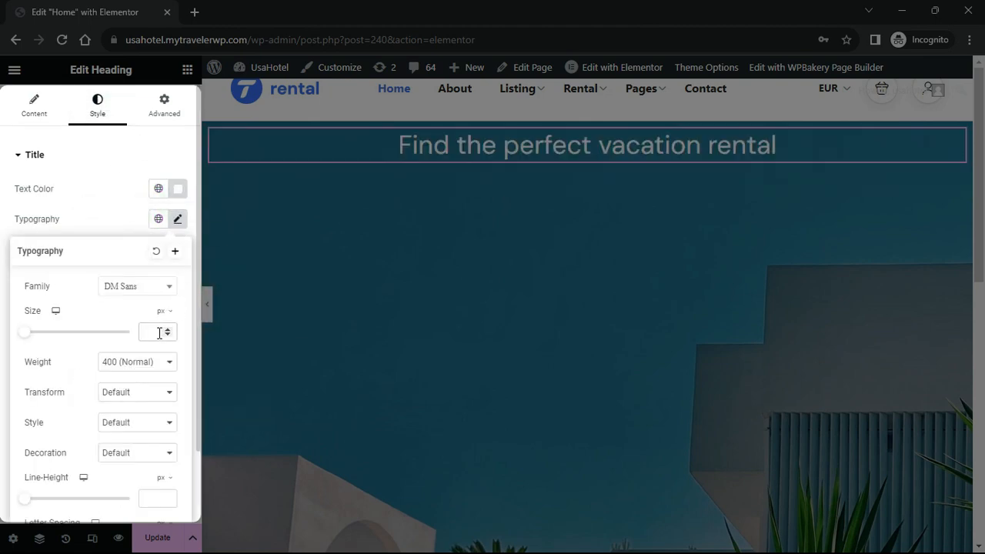
{"action": "left_click", "coordinate": [159, 332]}
{"action": "type", "text": "64"}
{"action": "left_click", "coordinate": [146, 361]}
{"action": "left_click", "coordinate": [139, 444]}
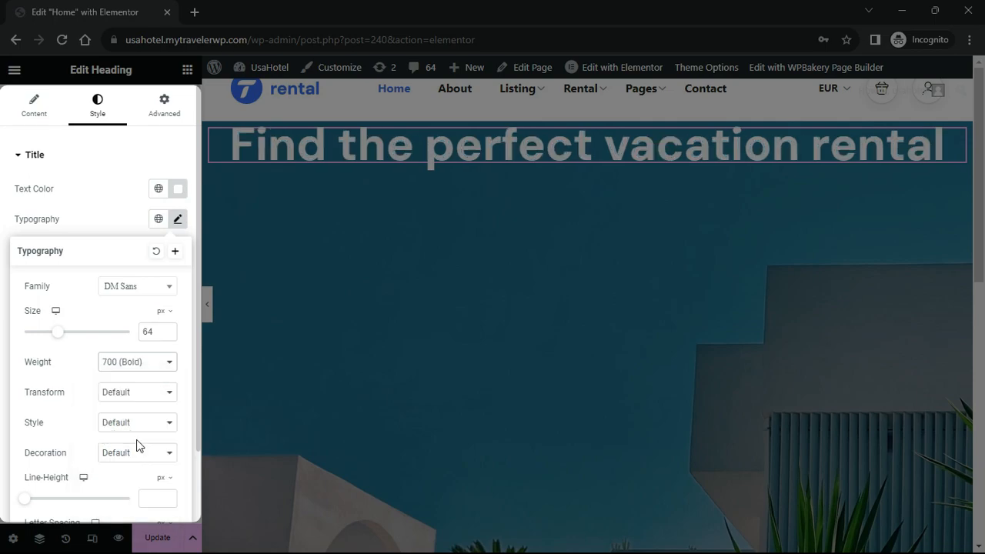
{"action": "left_click", "coordinate": [142, 163]}
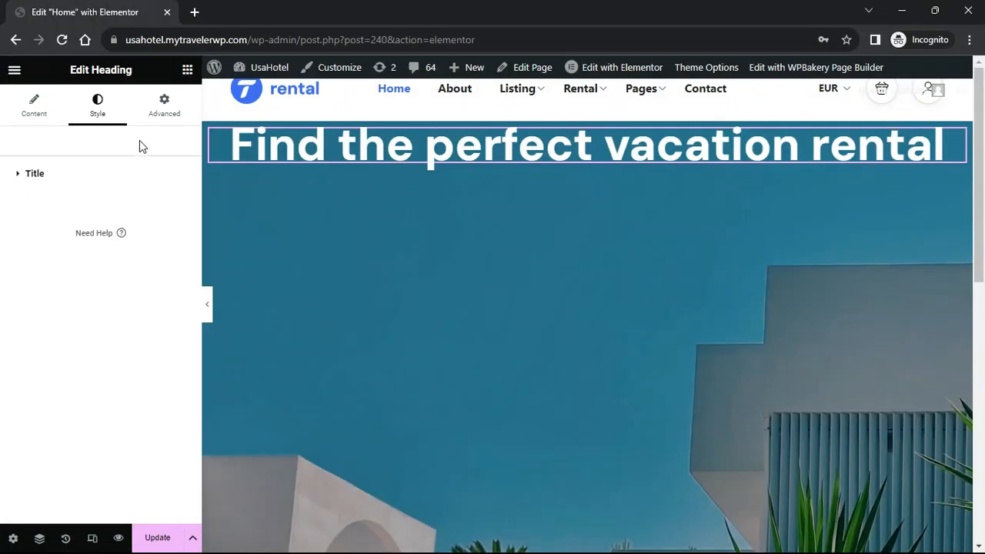
Add a centered text block under the heading reading "More than 1,000,000 guests have stayed worldwide"
{"action": "left_click", "coordinate": [187, 70]}
{"action": "left_click_drag", "start_coordinate": [68, 472], "coordinate": [400, 174]}
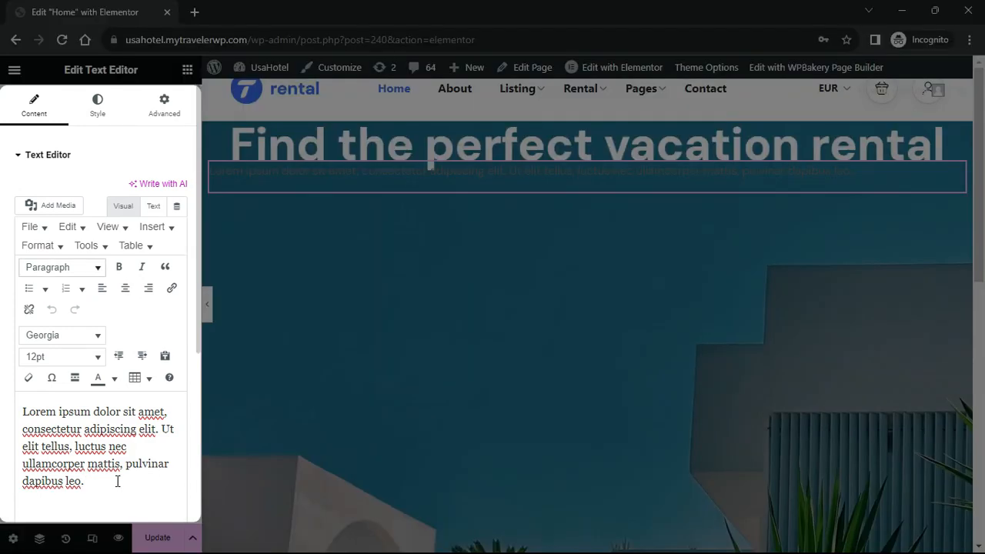
{"action": "key", "text": "ctrl+a"}
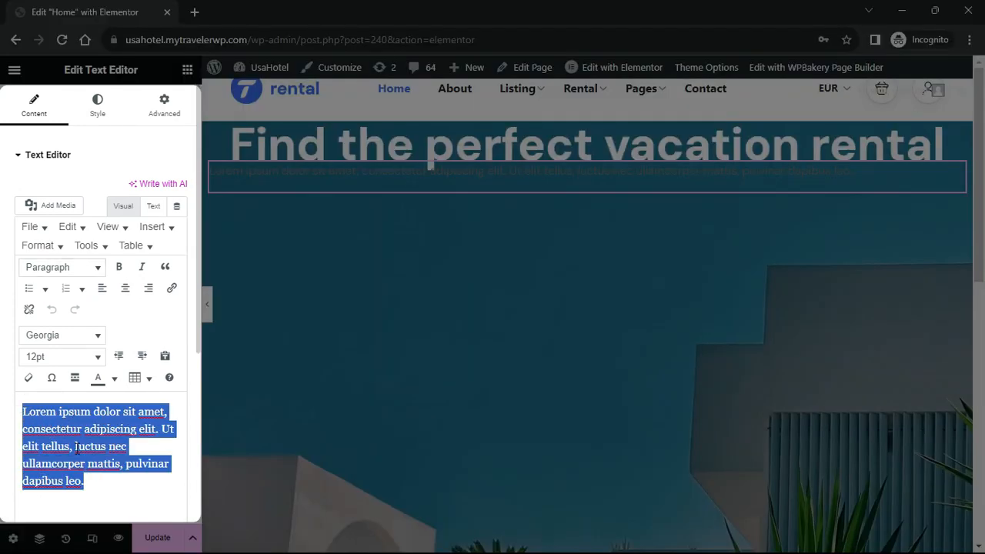
{"action": "type", "text": "More than 1,000,000 guests have stayed worldwide"}
{"action": "left_click", "coordinate": [124, 290]}
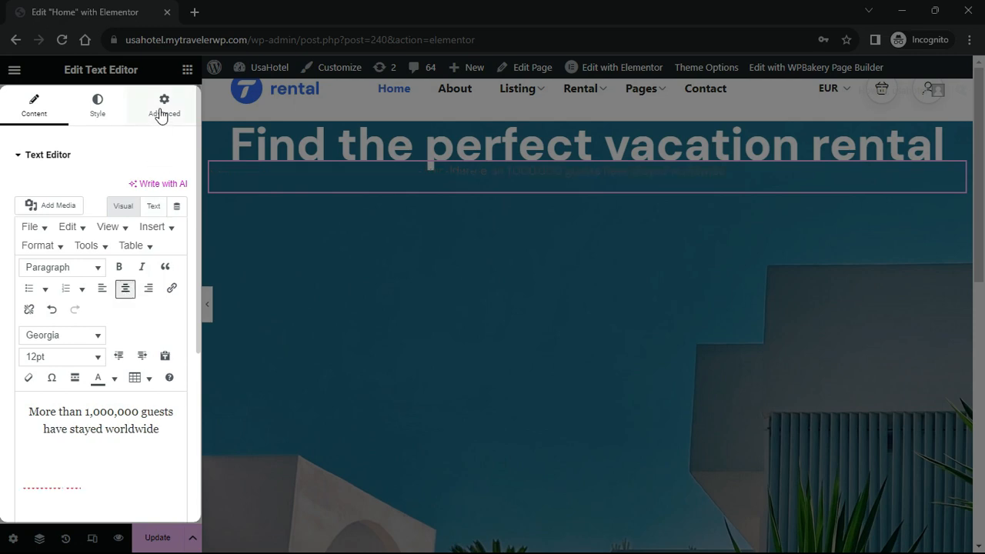
Set the text color of the hero's guest-count line to #FFFFFF
{"action": "left_click", "coordinate": [164, 105]}
{"action": "left_click", "coordinate": [92, 109]}
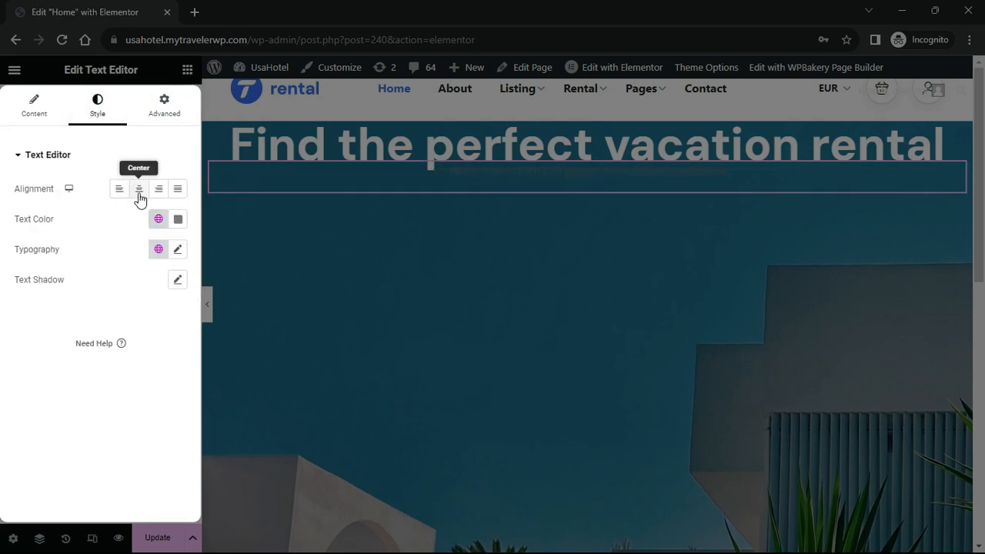
{"action": "left_click", "coordinate": [178, 218]}
{"action": "type", "text": "#FFFFFF"}
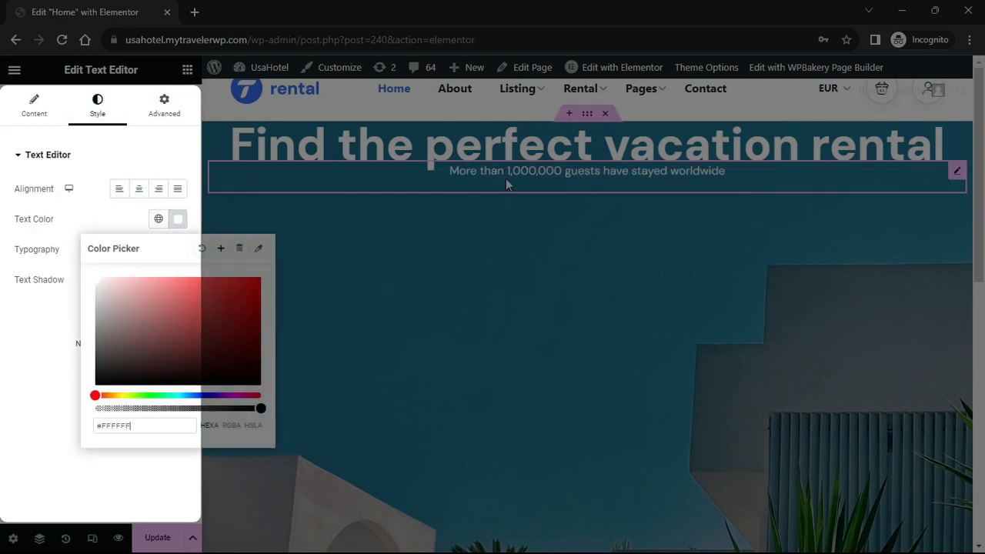
{"action": "left_click", "coordinate": [11, 367]}
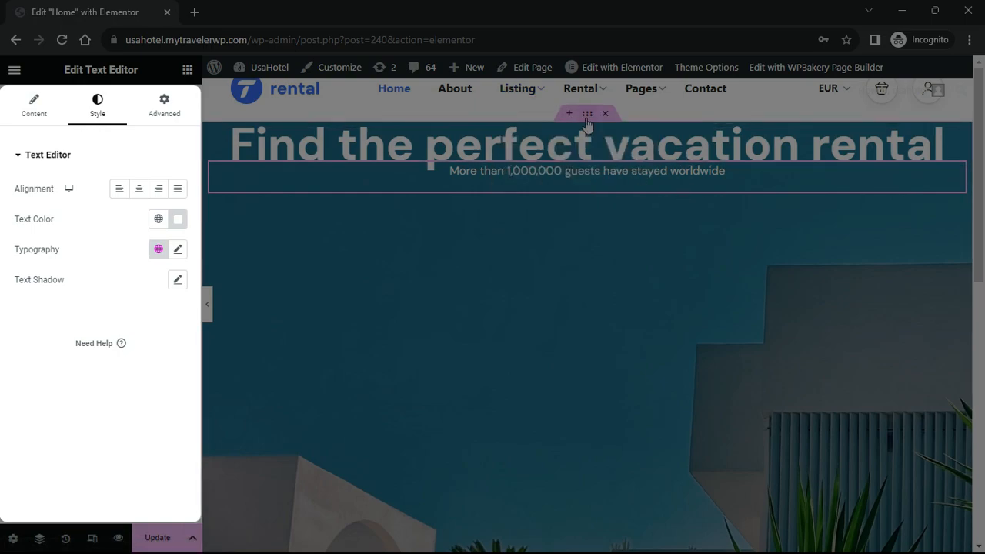
Center the hero container's content vertically with a 30 px gap between elements, and preview the section at full width
{"action": "left_click", "coordinate": [587, 116]}
{"action": "left_click", "coordinate": [34, 104]}
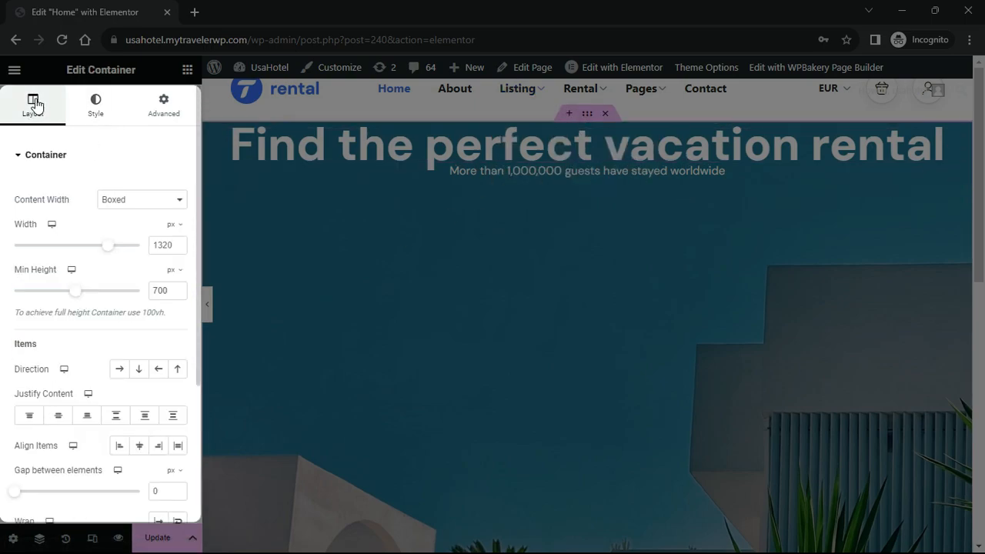
{"action": "left_click", "coordinate": [58, 415]}
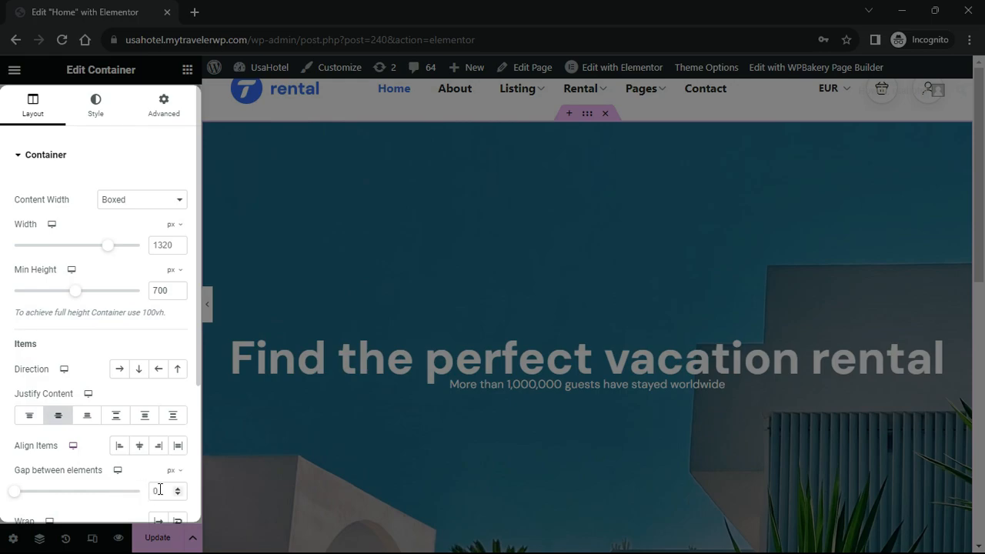
{"action": "type", "text": "30"}
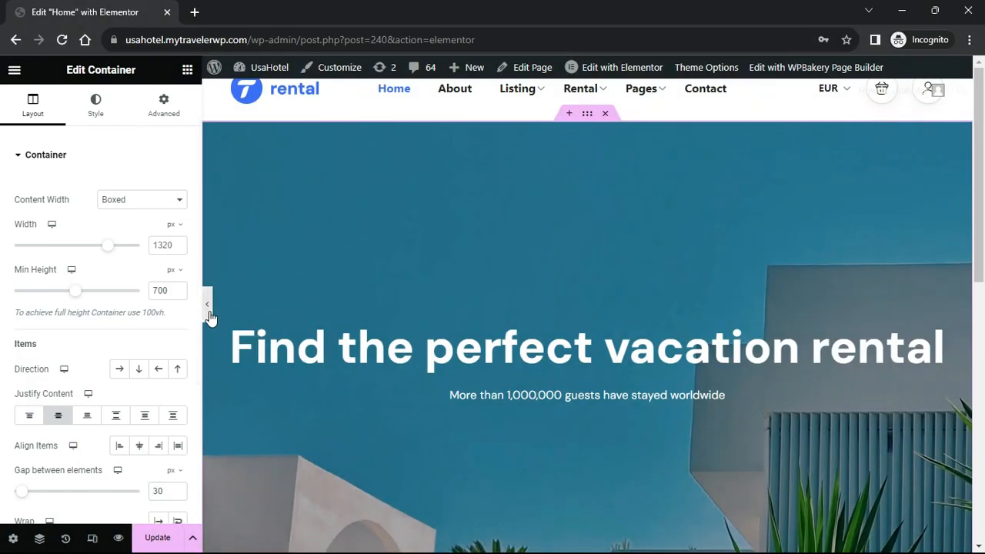
{"action": "left_click", "coordinate": [207, 308]}
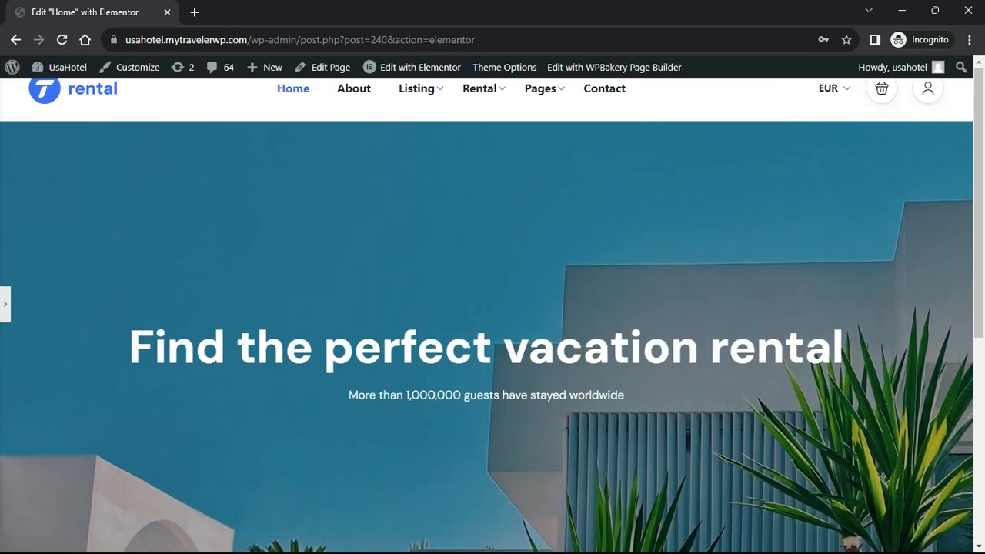
{"action": "left_click", "coordinate": [6, 305]}
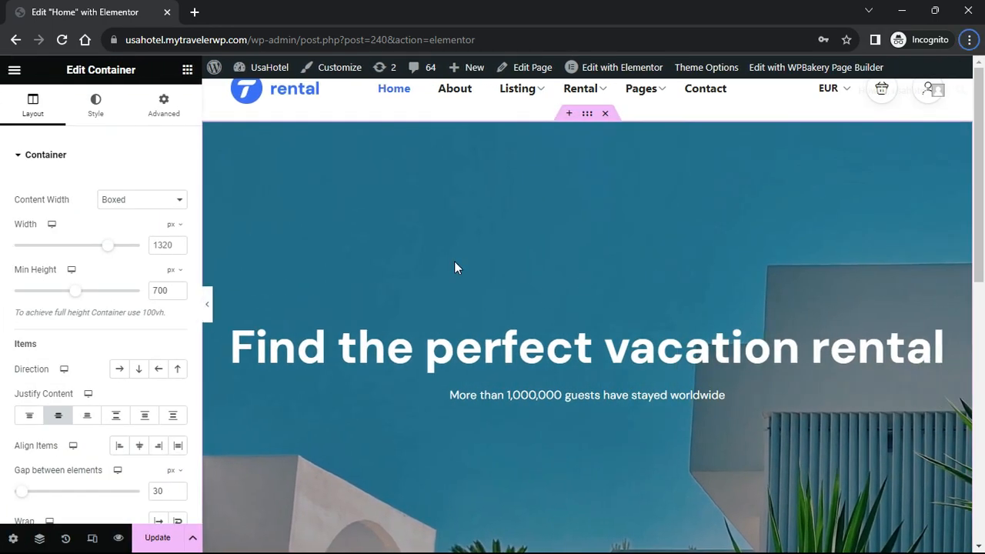
Find the Form Search widget and place it directly below the hero container
{"action": "left_click", "coordinate": [187, 70]}
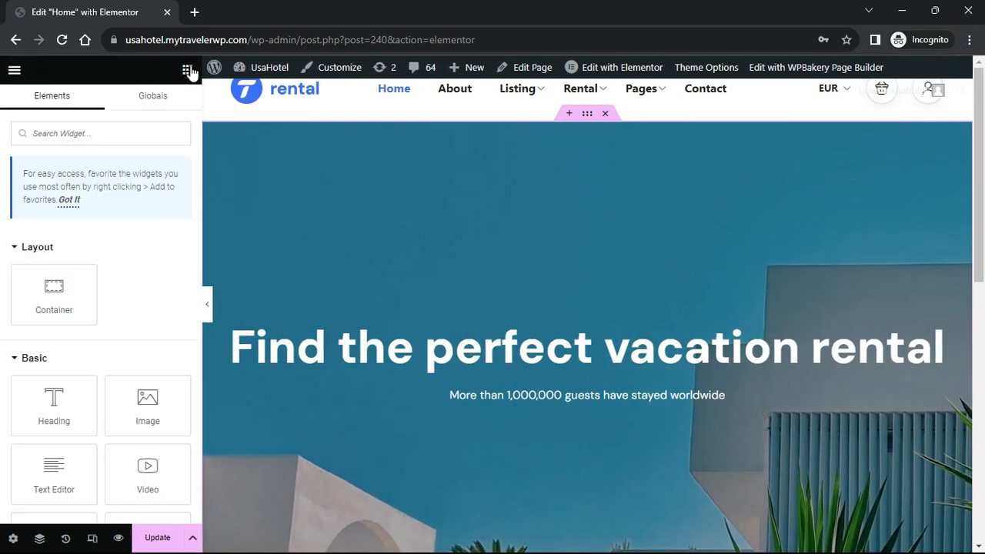
{"action": "left_click", "coordinate": [77, 133]}
{"action": "type", "text": "Sea"}
{"action": "scroll", "coordinate": [288, 316], "scroll_direction": "down", "scroll_amount": 4}
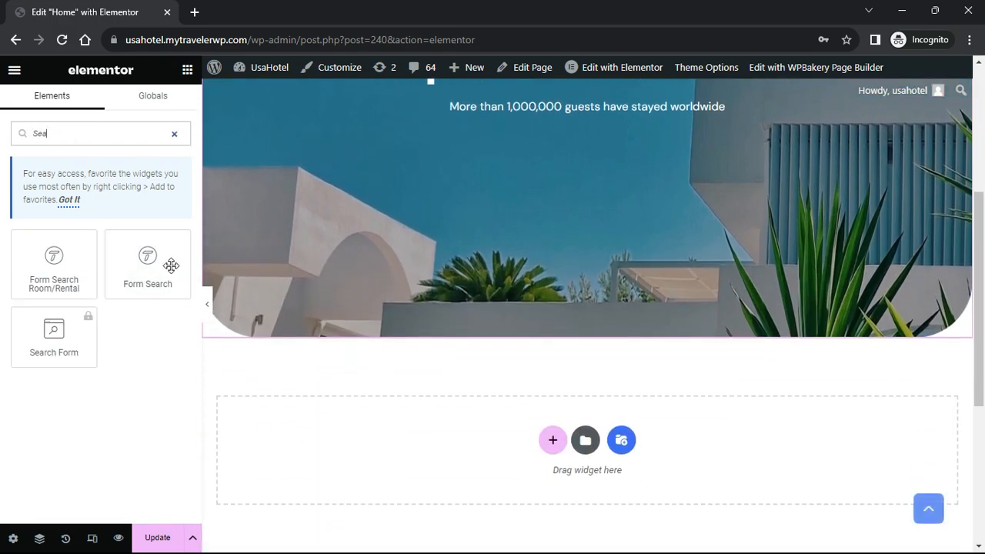
{"action": "left_click_drag", "start_coordinate": [169, 264], "coordinate": [416, 425]}
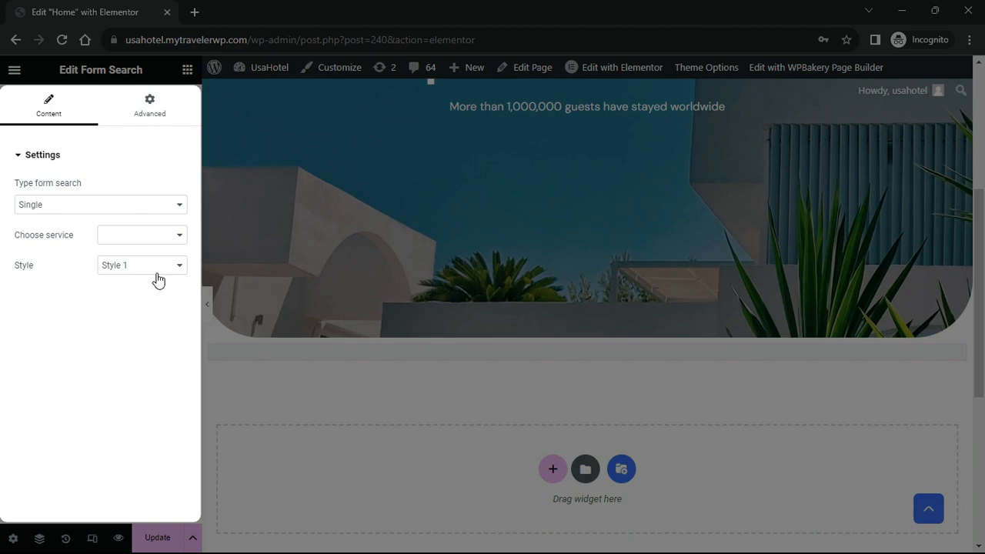
Set the search form's service to Rental and its style to Style 2
{"action": "left_click", "coordinate": [139, 235]}
{"action": "left_click", "coordinate": [132, 250]}
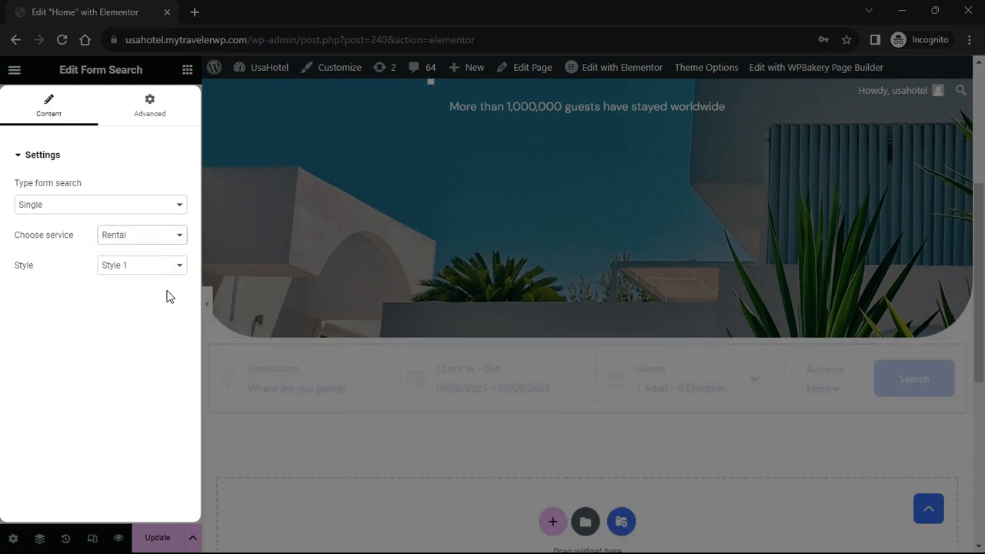
{"action": "left_click", "coordinate": [153, 267]}
{"action": "left_click", "coordinate": [139, 287]}
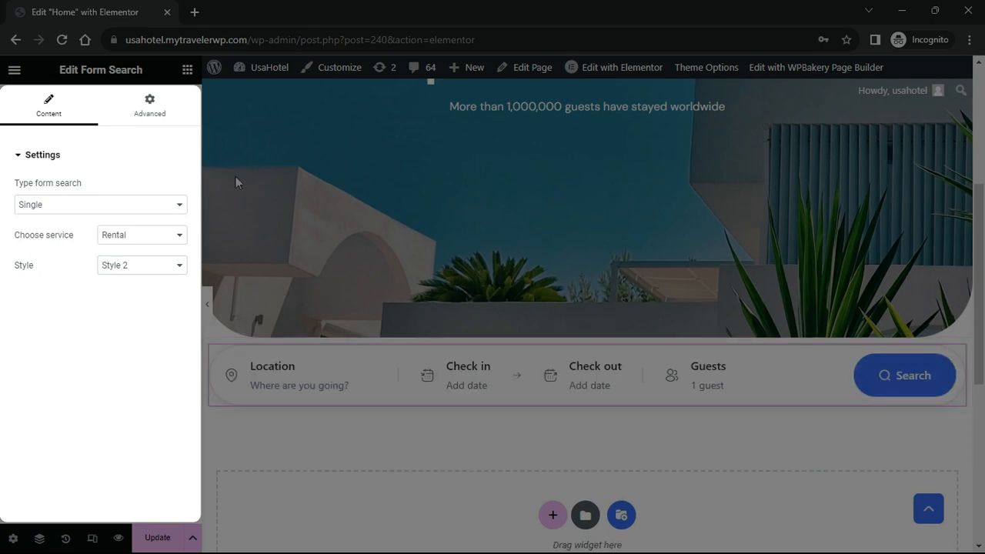
Unlink the search form's margins, set its top margin to -50 px, and preview the overlap with the hero
{"action": "left_click", "coordinate": [150, 108]}
{"action": "left_click", "coordinate": [177, 204]}
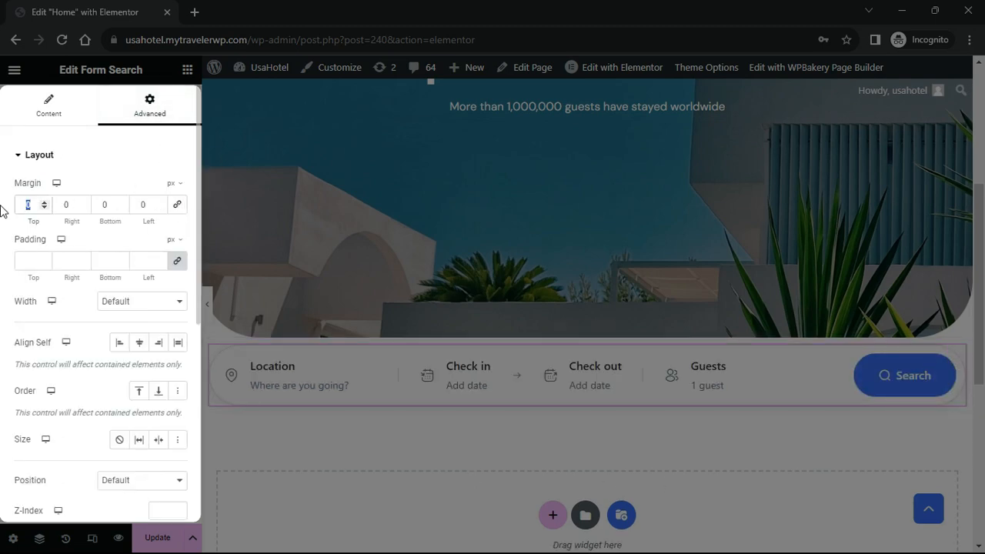
{"action": "type", "text": "-30"}
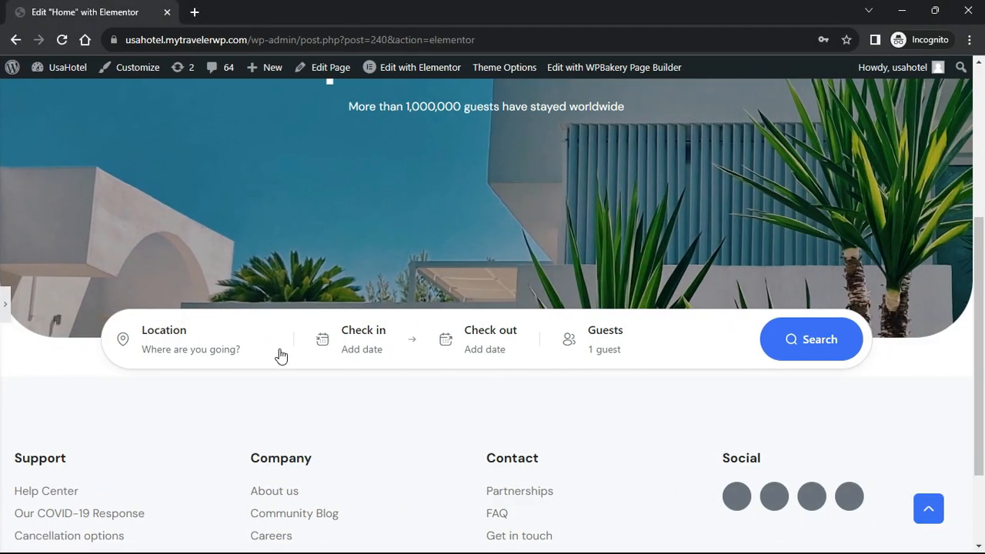
{"action": "left_click", "coordinate": [5, 305]}
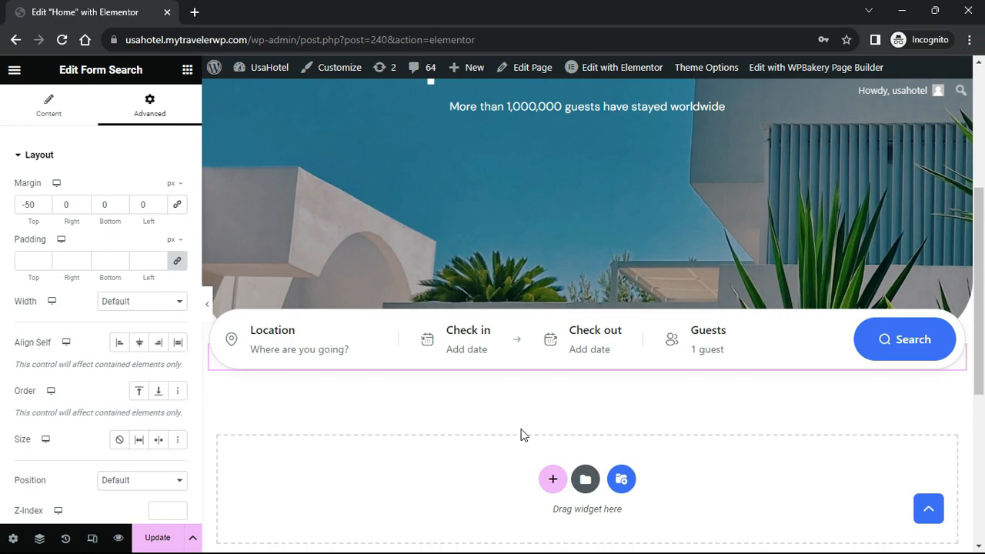
Add a new container below the search form
{"action": "left_click", "coordinate": [187, 70]}
{"action": "scroll", "coordinate": [226, 364], "scroll_direction": "down", "scroll_amount": 1}
{"action": "left_click_drag", "start_coordinate": [70, 299], "coordinate": [484, 345]}
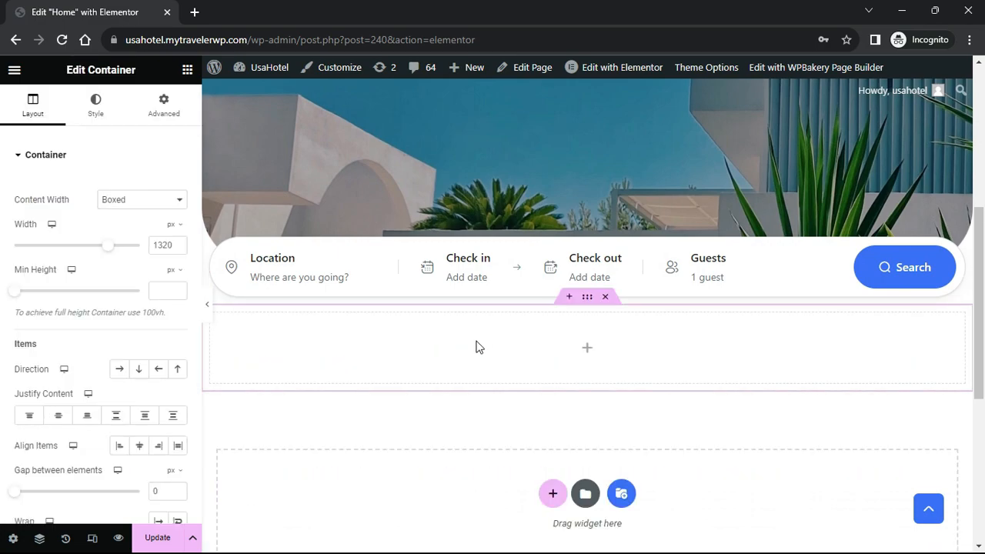
Place an Image widget in the new container and duplicate it
{"action": "left_click", "coordinate": [186, 71]}
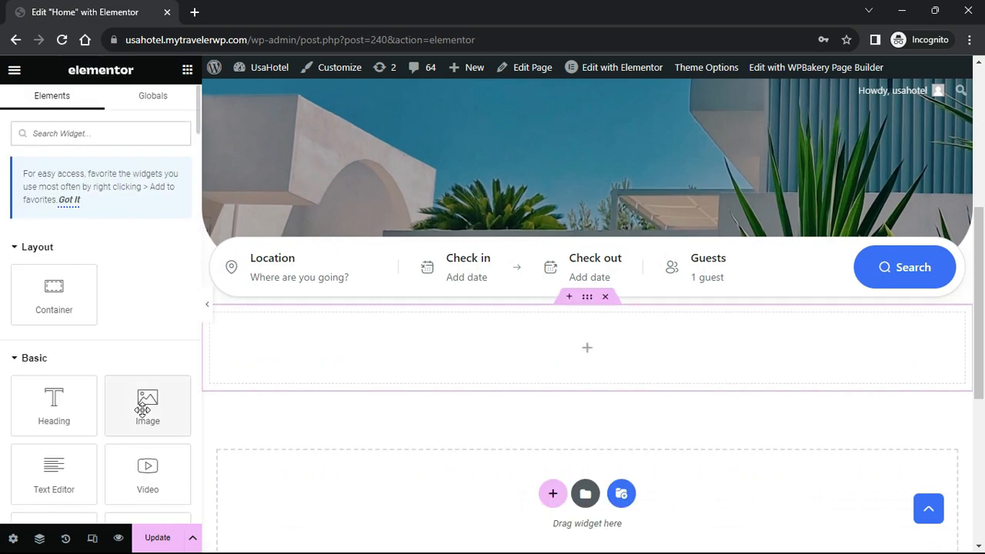
{"action": "left_click_drag", "start_coordinate": [145, 406], "coordinate": [305, 363]}
{"action": "right_click", "coordinate": [960, 326]}
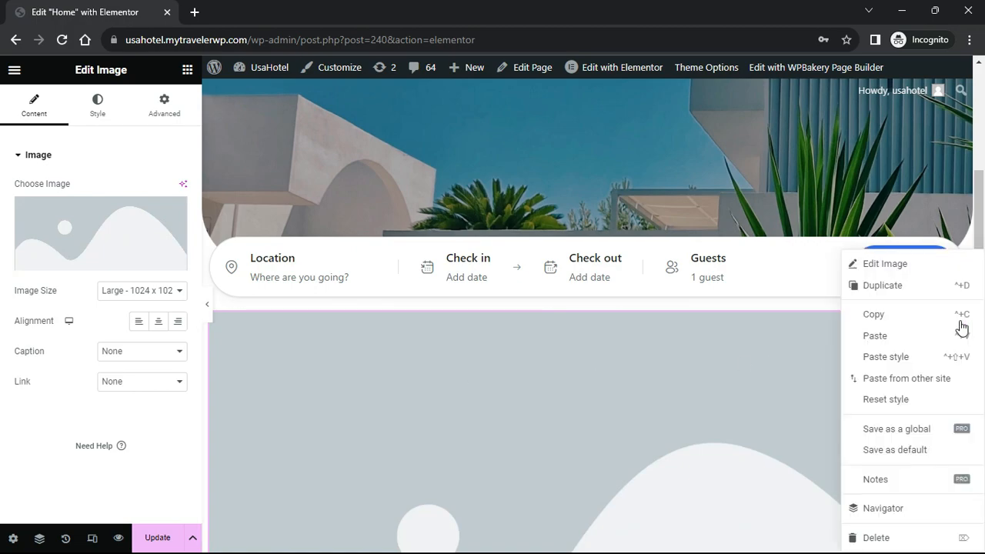
{"action": "left_click", "coordinate": [924, 289]}
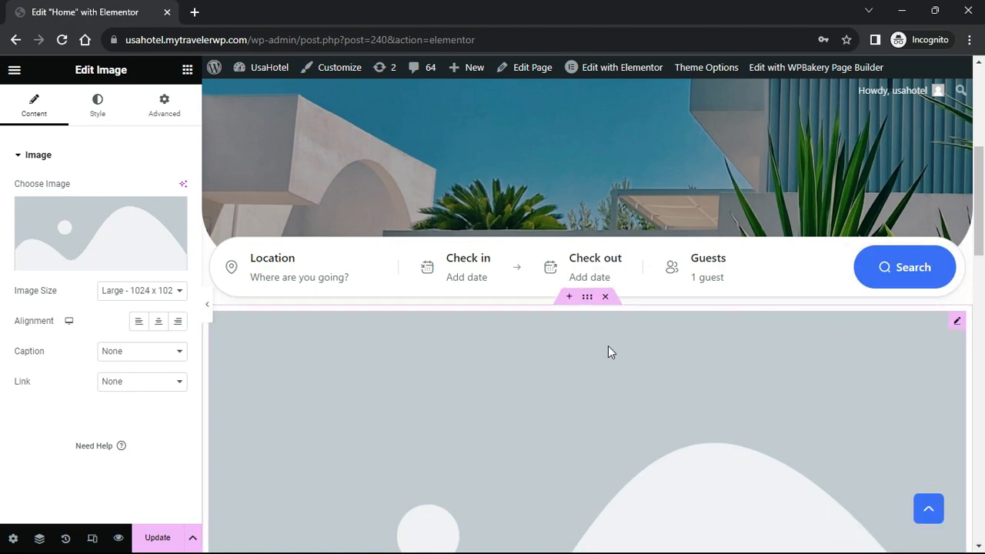
Arrange the image container's items in a horizontal row justified with space around
{"action": "left_click", "coordinate": [586, 298]}
{"action": "left_click", "coordinate": [119, 369]}
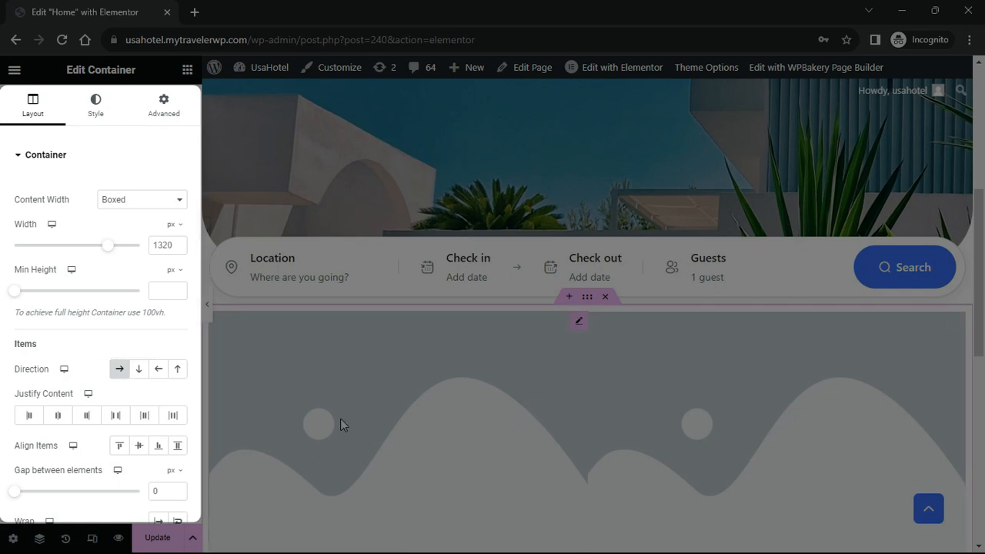
{"action": "left_click", "coordinate": [145, 416]}
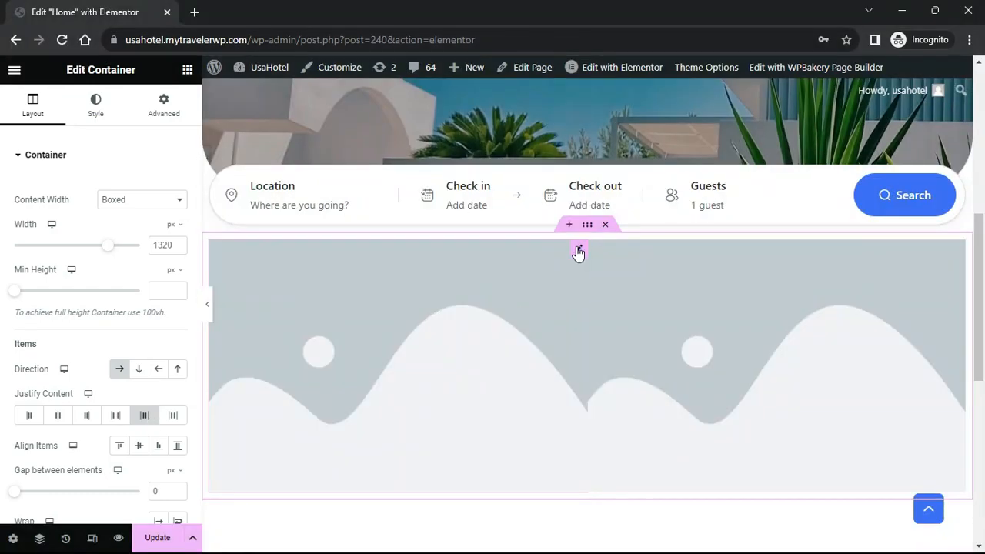
Set the first image to Full size and use the "Summer Vacation" family banner as its picture
{"action": "left_click", "coordinate": [577, 248]}
{"action": "left_click", "coordinate": [157, 292]}
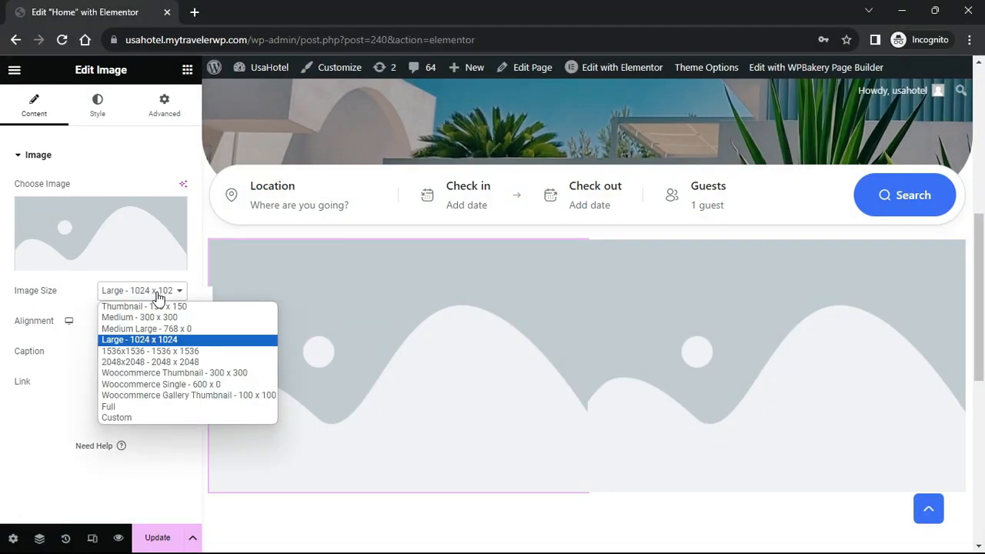
{"action": "left_click", "coordinate": [108, 406]}
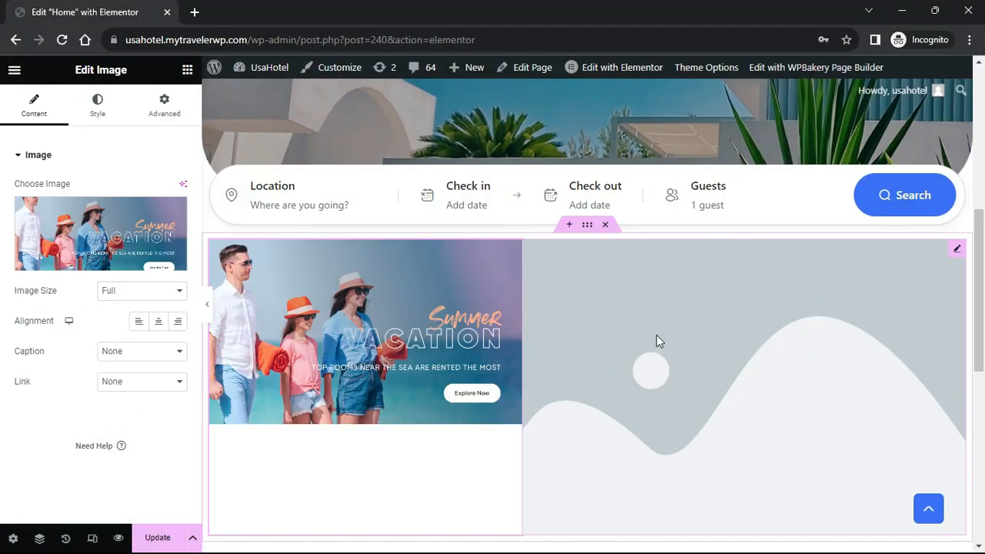
Set the second image to Full size and use the "Swiiming Pool" banner as its picture
{"action": "left_click", "coordinate": [655, 341]}
{"action": "left_click", "coordinate": [171, 290]}
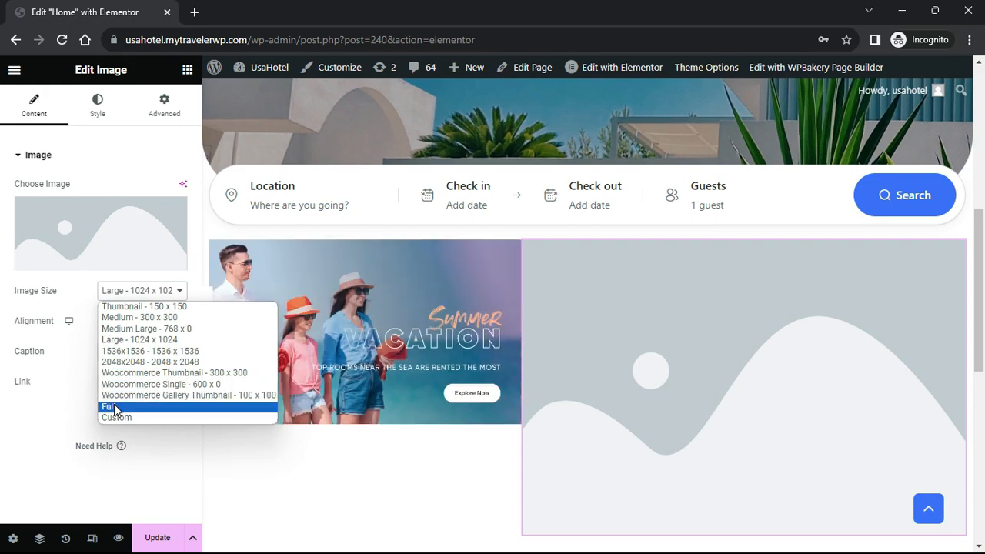
{"action": "left_click", "coordinate": [108, 406]}
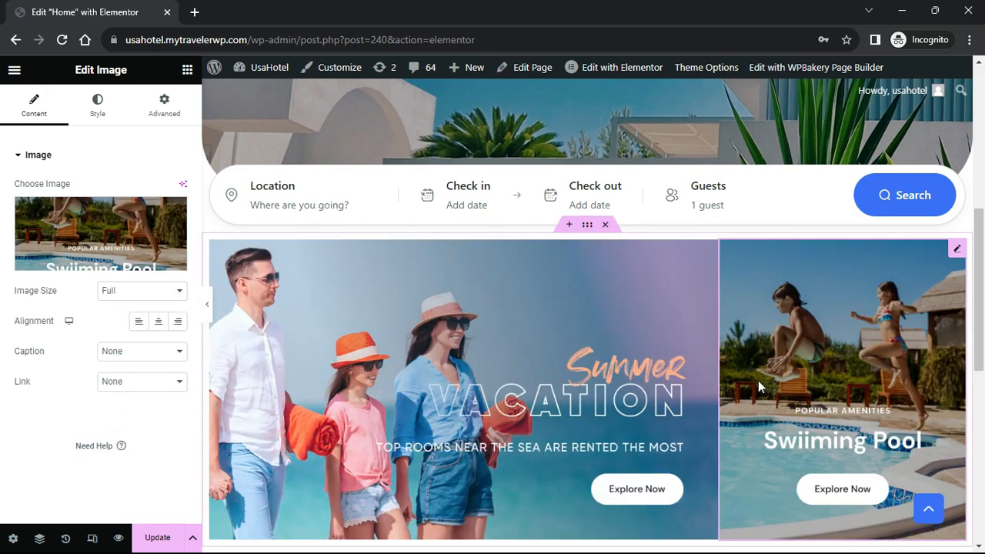
Round the corners of both banner images with a 30 px border radius on all sides
{"action": "scroll", "coordinate": [760, 385], "scroll_direction": "down", "scroll_amount": 1}
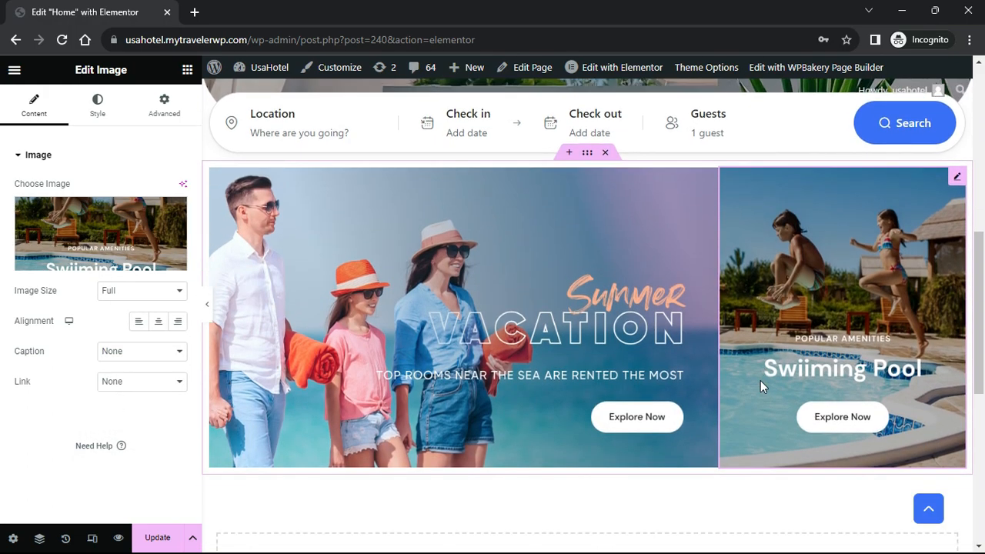
{"action": "left_click", "coordinate": [712, 177]}
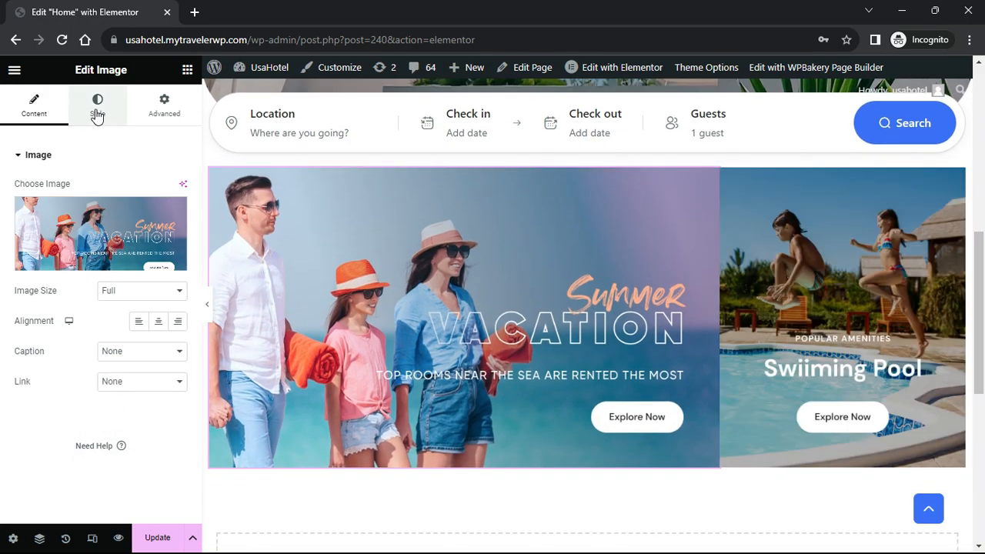
{"action": "left_click", "coordinate": [97, 107]}
{"action": "scroll", "coordinate": [67, 363], "scroll_direction": "down", "scroll_amount": 1}
{"action": "left_click", "coordinate": [32, 429]}
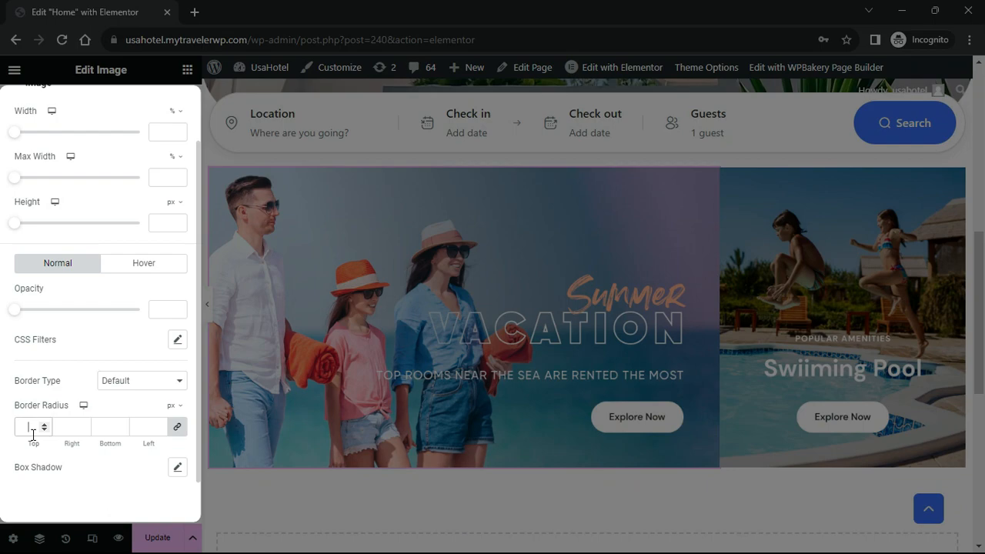
{"action": "type", "text": "30"}
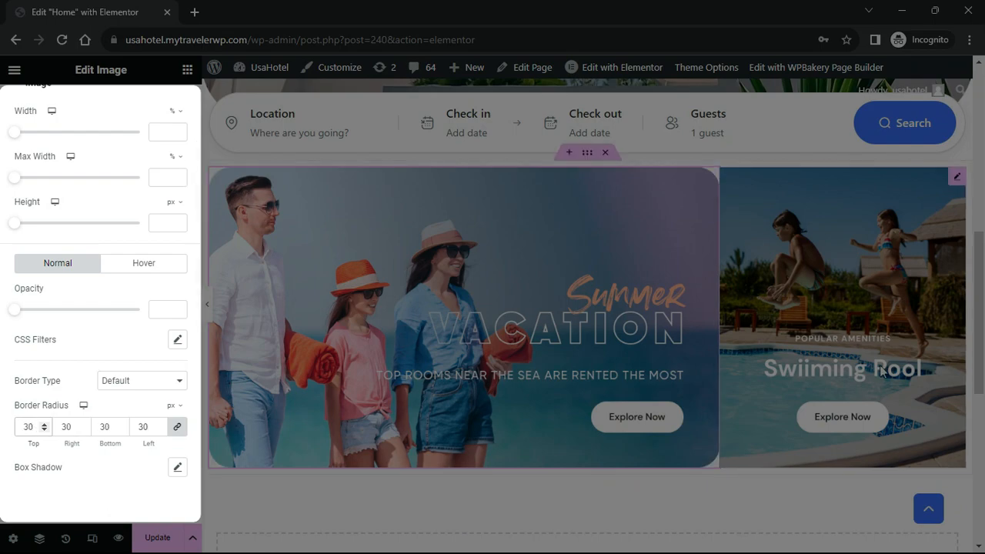
{"action": "left_click", "coordinate": [957, 178]}
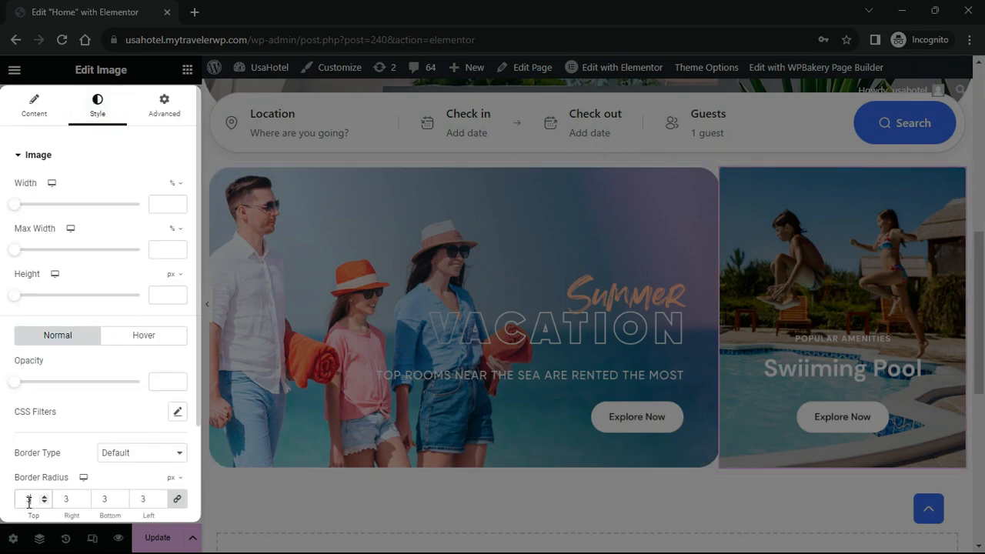
{"action": "type", "text": "0"}
Set the gap between elements in the image container to 30 px and check the row at full width
{"action": "left_click", "coordinate": [584, 154]}
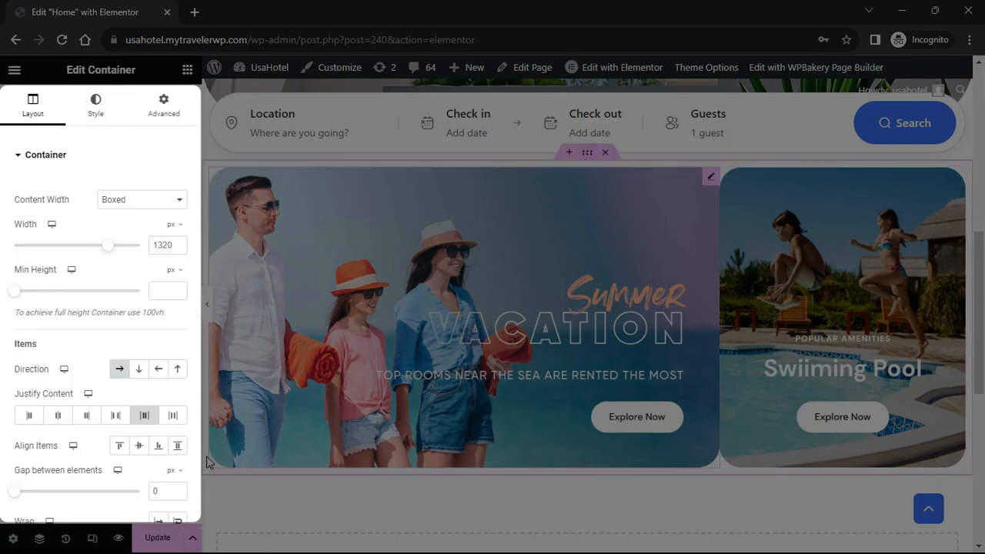
{"action": "left_click_drag", "start_coordinate": [170, 490], "coordinate": [124, 489]}
{"action": "type", "text": "30"}
{"action": "left_click", "coordinate": [207, 305]}
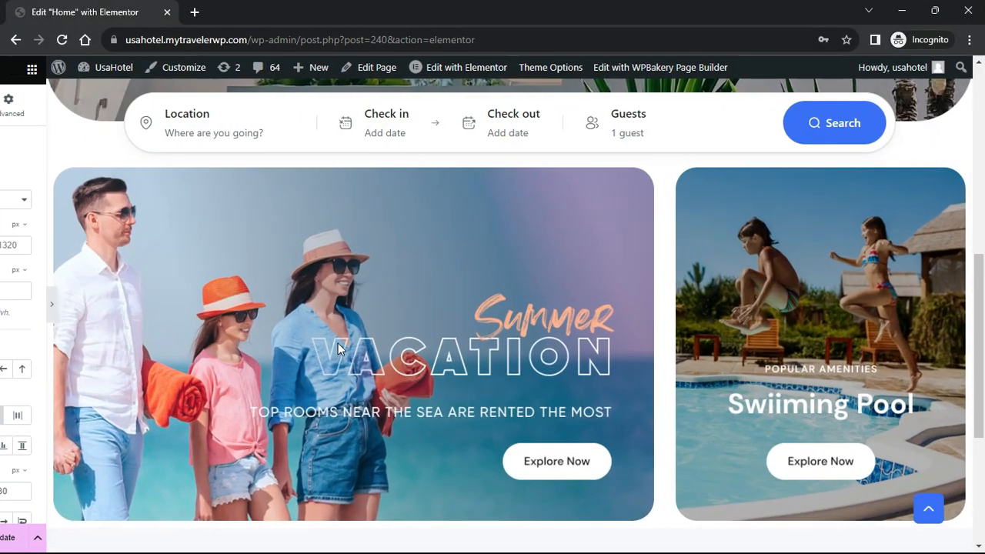
{"action": "left_click", "coordinate": [6, 319]}
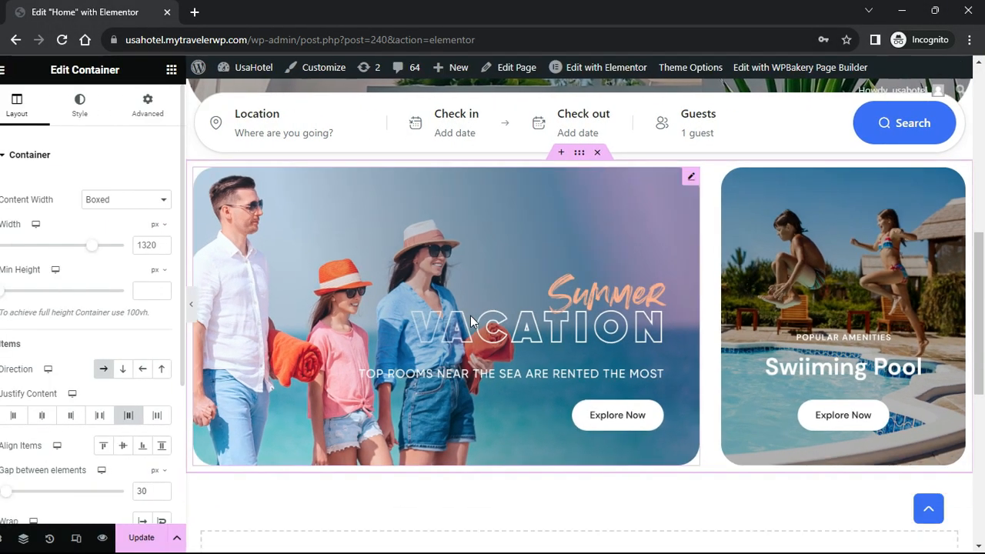
Give the image container 80 px of top padding and 50 px of bottom padding, and check the spacing
{"action": "left_click", "coordinate": [163, 105]}
{"action": "left_click", "coordinate": [34, 261]}
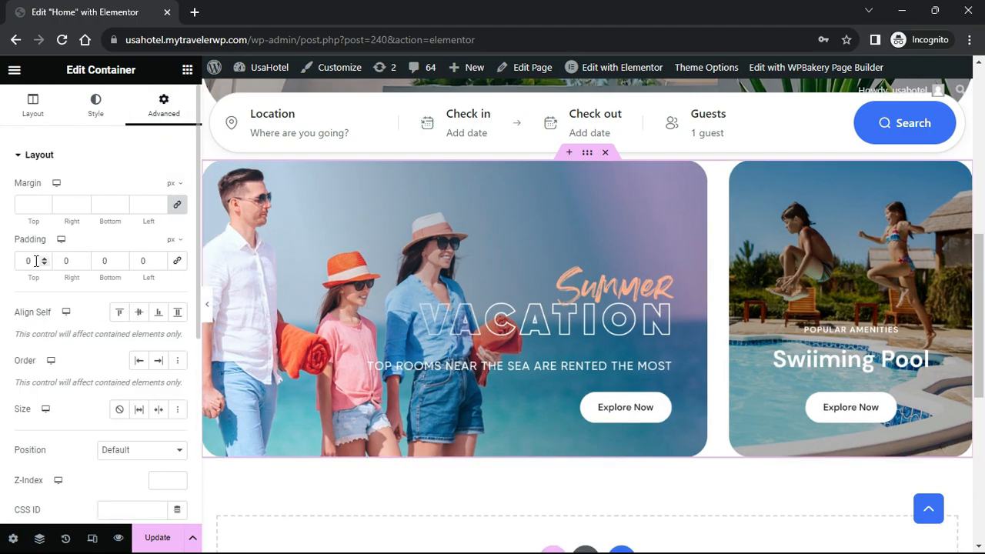
{"action": "type", "text": "80"}
{"action": "left_click_drag", "start_coordinate": [112, 263], "coordinate": [86, 265]}
{"action": "type", "text": "50"}
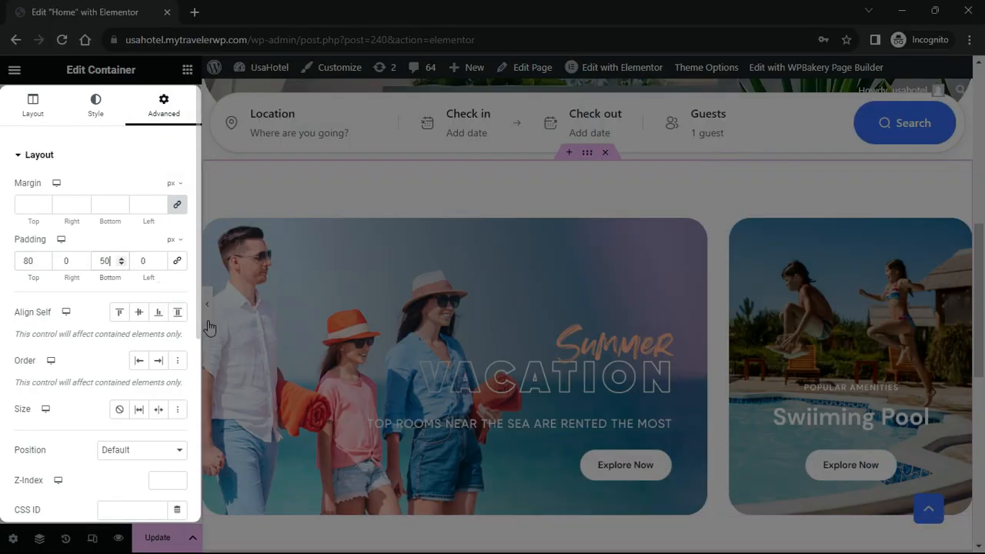
{"action": "left_click", "coordinate": [208, 318]}
{"action": "scroll", "coordinate": [557, 363], "scroll_direction": "down", "scroll_amount": 3}
{"action": "scroll", "coordinate": [685, 401], "scroll_direction": "up", "scroll_amount": 3}
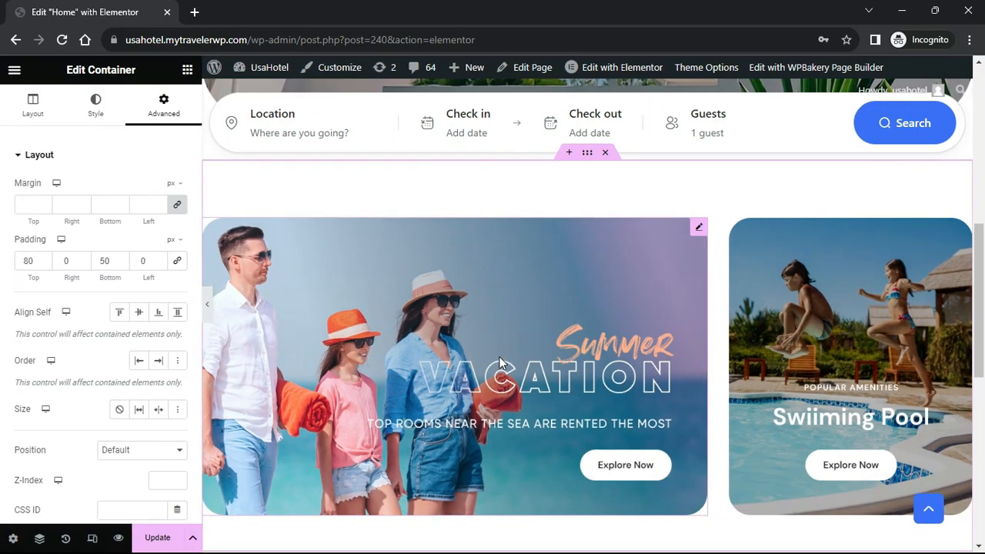
Switch the "Summer Vacation" image's link to Custom URL and activate its address field
{"action": "left_click", "coordinate": [698, 226]}
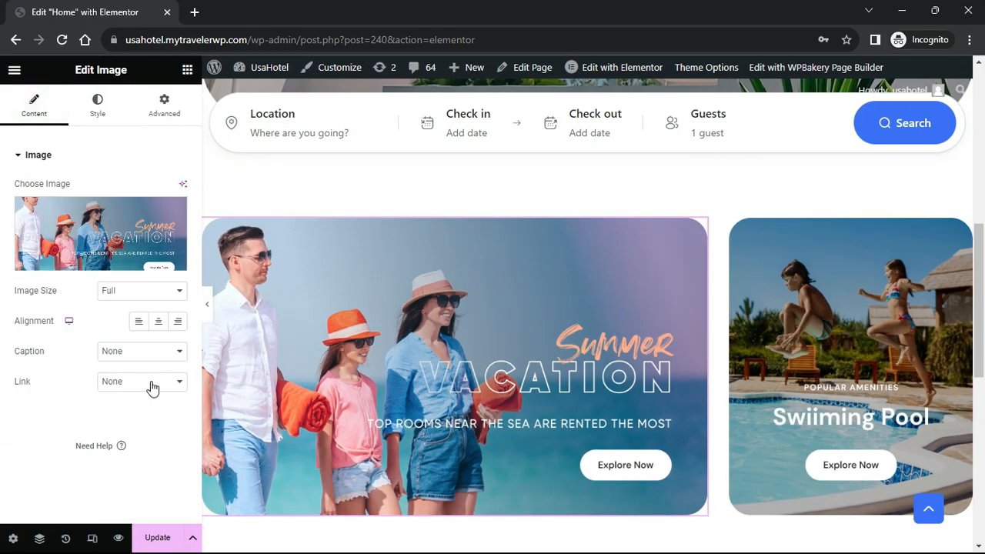
{"action": "left_click", "coordinate": [152, 387]}
{"action": "left_click", "coordinate": [142, 417]}
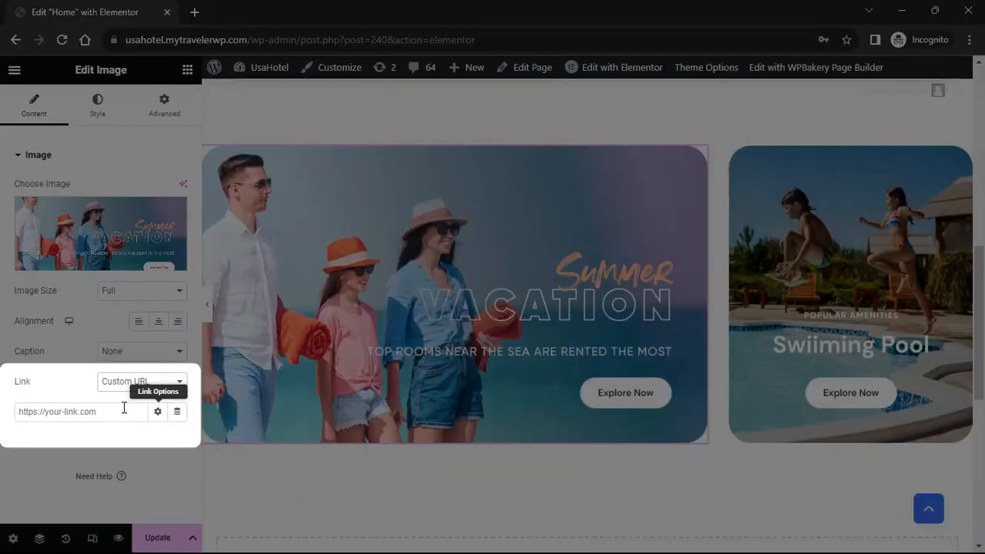
{"action": "left_click", "coordinate": [111, 411]}
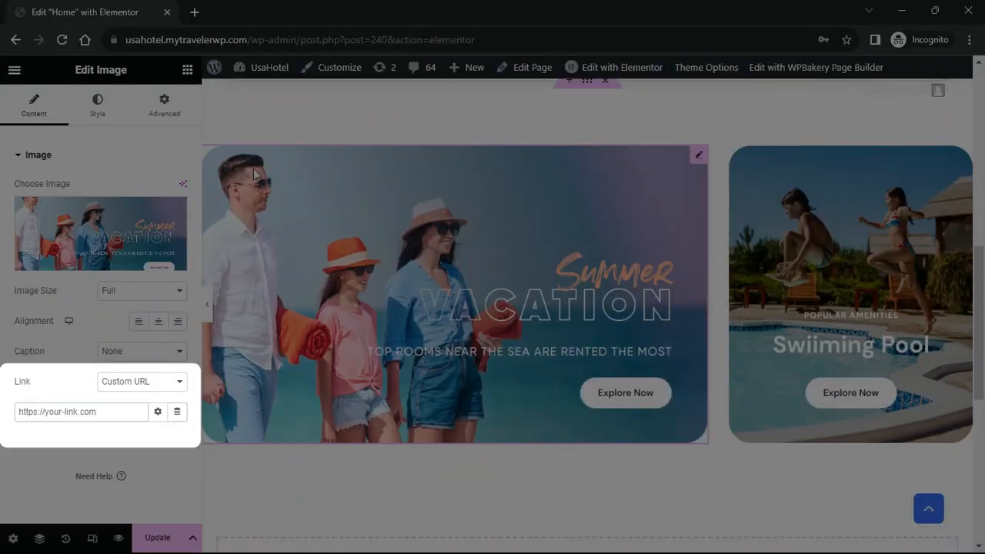
Open the site's WordPress dashboard in a new browser tab and switch to it
{"action": "mouse_move", "coordinate": [273, 75]}
{"action": "right_click", "coordinate": [265, 95]}
{"action": "left_click", "coordinate": [278, 108]}
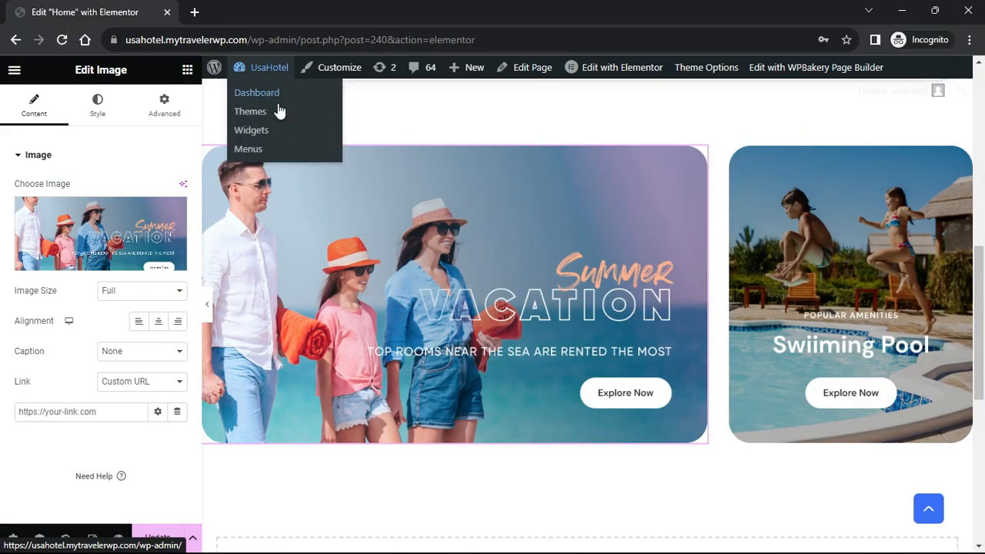
{"action": "left_click", "coordinate": [257, 11]}
Open the live site in another tab and go to its Rental Search HalfMap listing page
{"action": "mouse_move", "coordinate": [68, 67]}
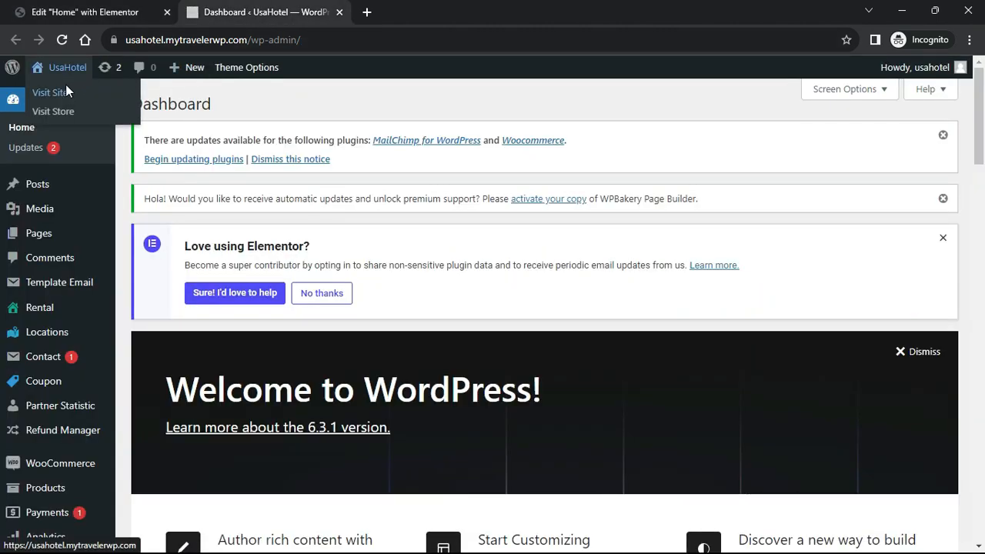
{"action": "middle_click", "coordinate": [66, 93]}
{"action": "left_click", "coordinate": [444, 15]}
{"action": "mouse_move", "coordinate": [418, 112]}
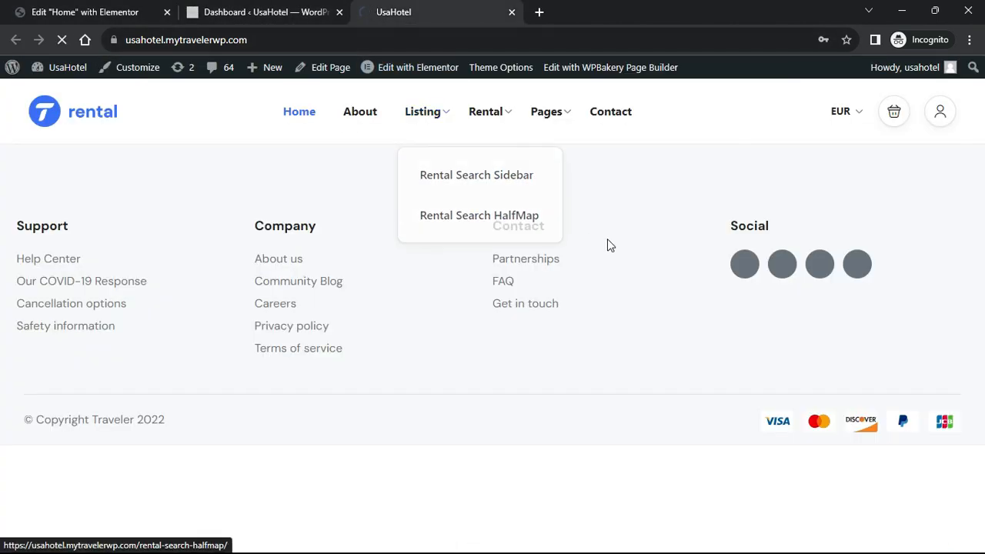
{"action": "left_click", "coordinate": [492, 215]}
{"action": "scroll", "coordinate": [521, 310], "scroll_direction": "down", "scroll_amount": 3}
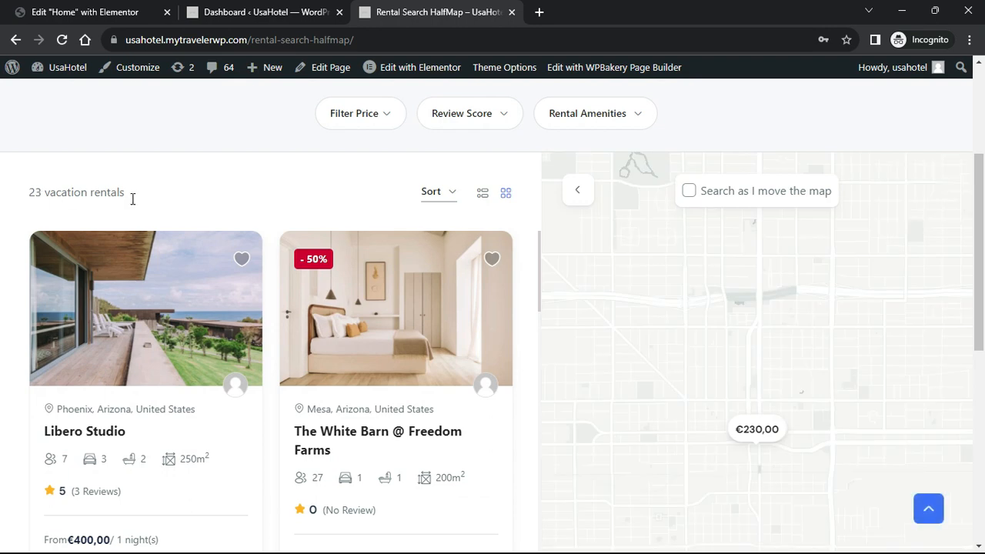
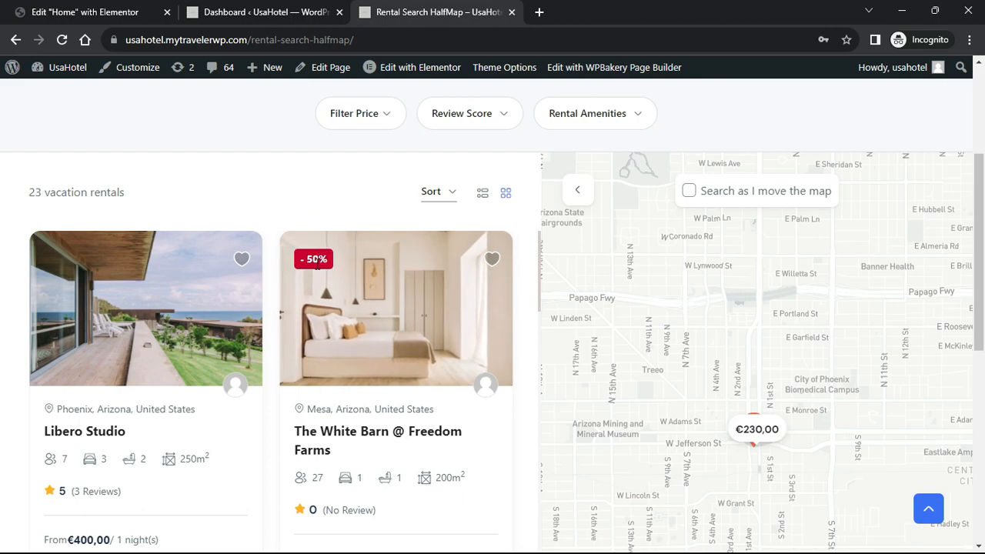
Open the 50% term of the rental On-Sale taxonomy in the dashboard and look up its tag ID in the page address
{"action": "left_click", "coordinate": [259, 10]}
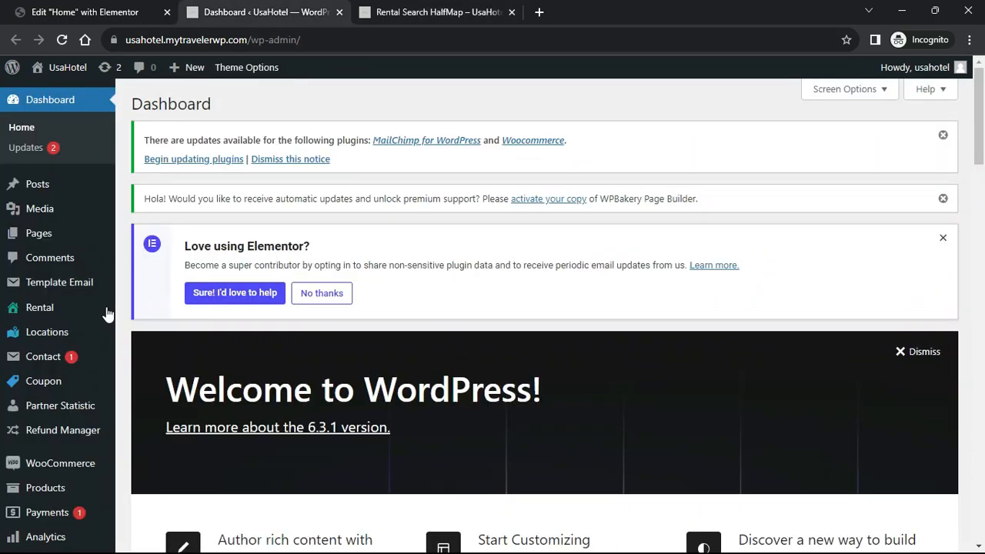
{"action": "mouse_move", "coordinate": [111, 312]}
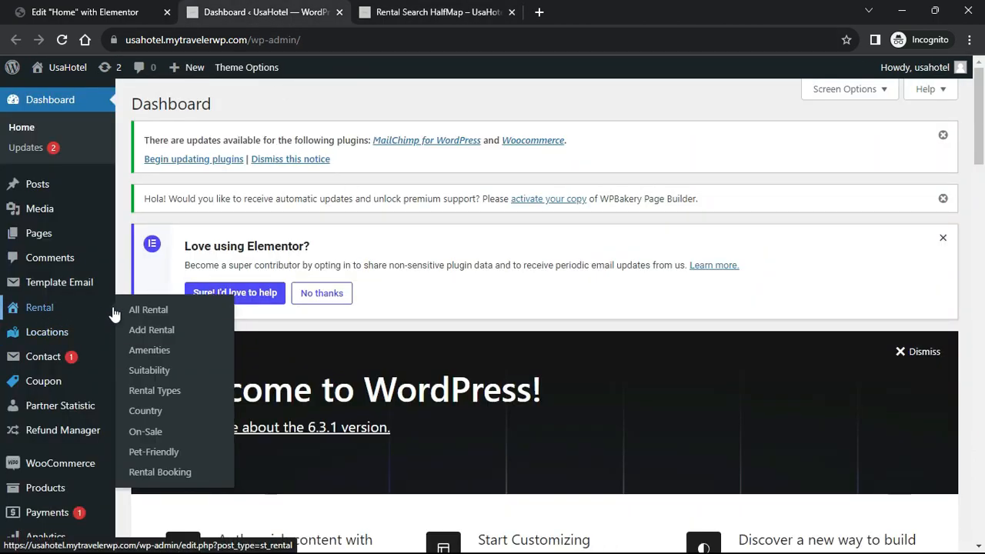
{"action": "left_click", "coordinate": [156, 434]}
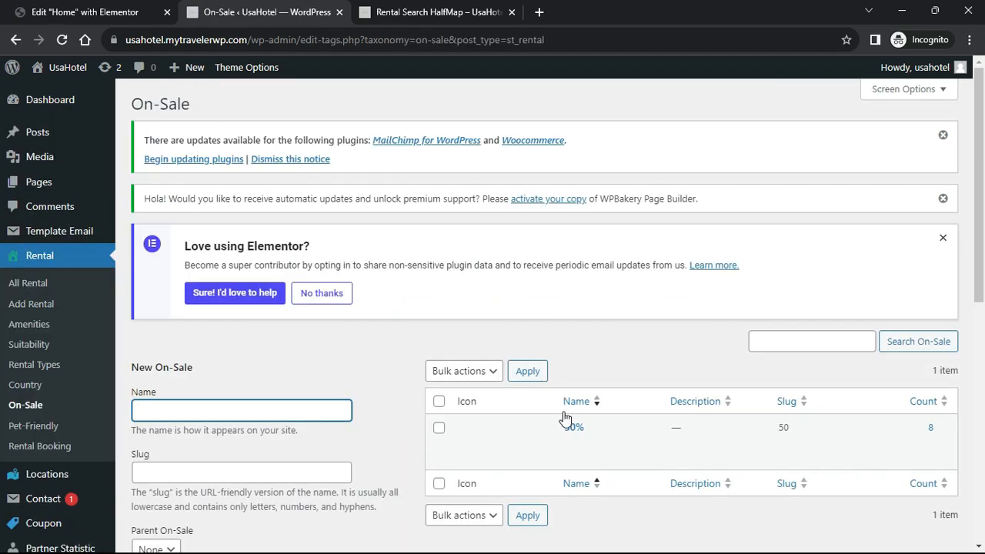
{"action": "scroll", "coordinate": [568, 351], "scroll_direction": "down", "scroll_amount": 1}
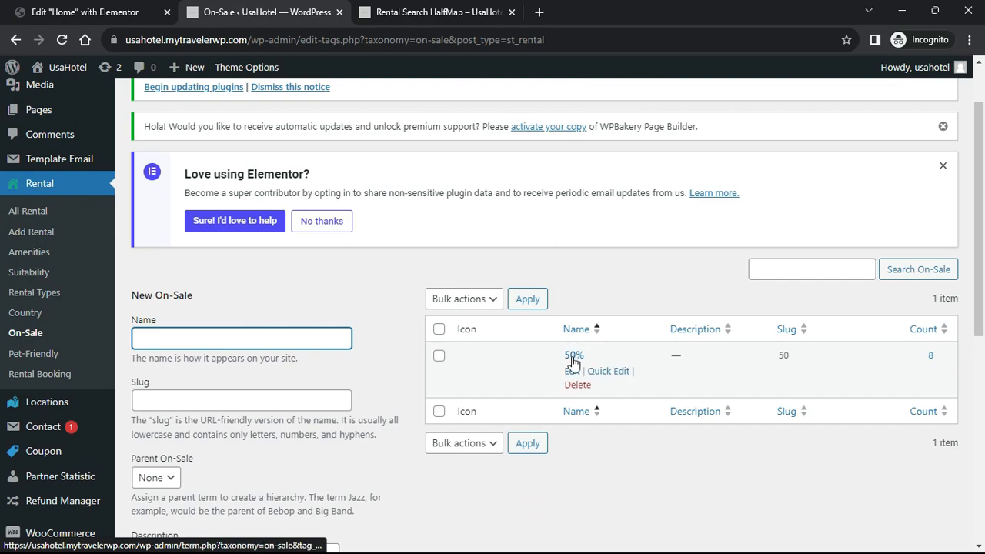
{"action": "left_click", "coordinate": [571, 359]}
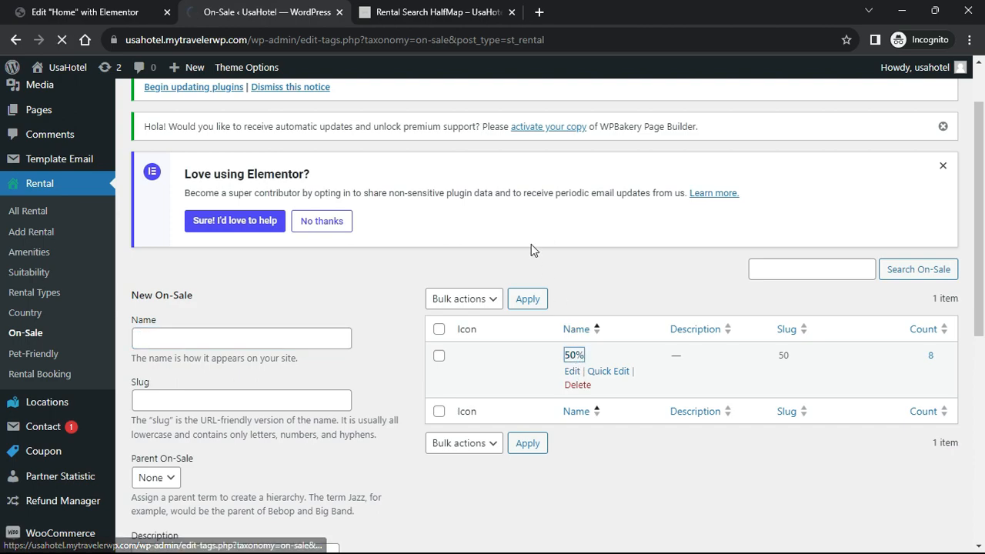
{"action": "scroll", "coordinate": [416, 442], "scroll_direction": "down", "scroll_amount": 2}
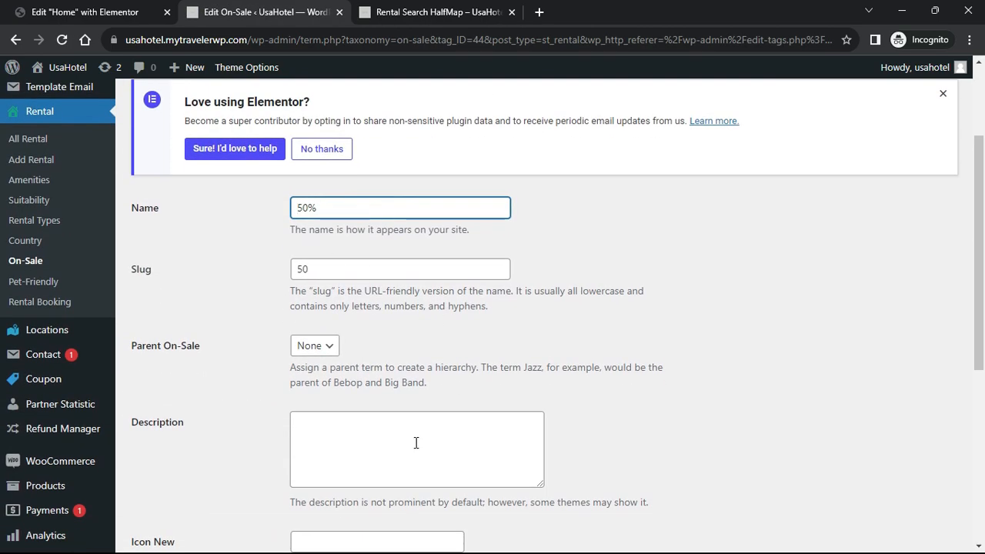
{"action": "scroll", "coordinate": [416, 442], "scroll_direction": "up", "scroll_amount": 2}
{"action": "left_click_drag", "start_coordinate": [340, 39], "coordinate": [413, 39]}
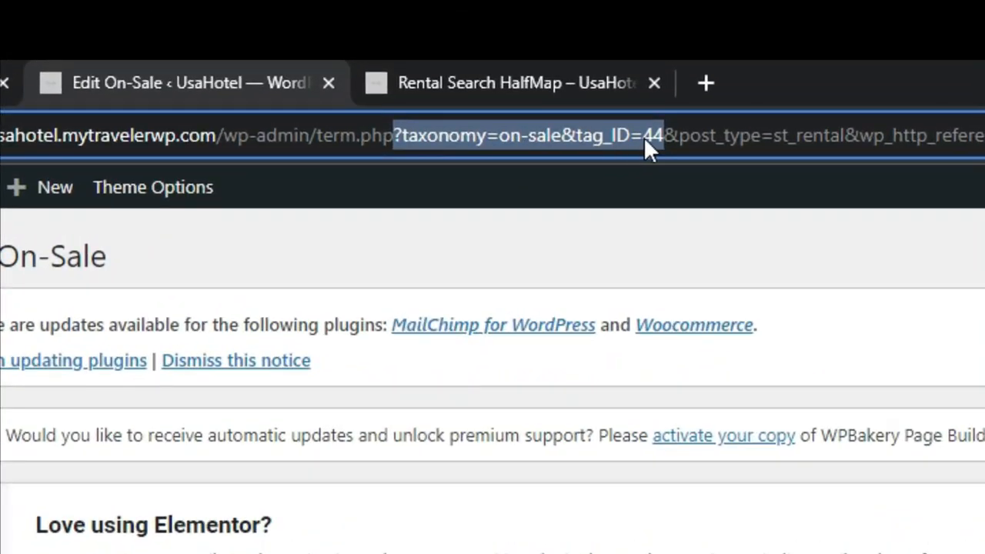
Load the Rental Search HalfMap page with "?taxonomy[on-sale]=44" appended to its address
{"action": "left_click", "coordinate": [509, 67]}
{"action": "left_click", "coordinate": [457, 136]}
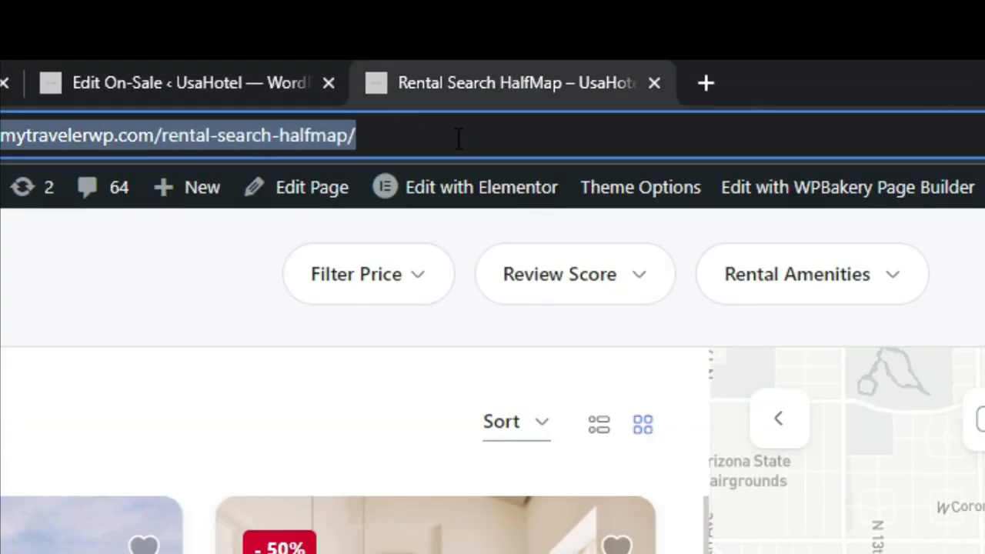
{"action": "left_click", "coordinate": [467, 140]}
{"action": "type", "text": "?ta"}
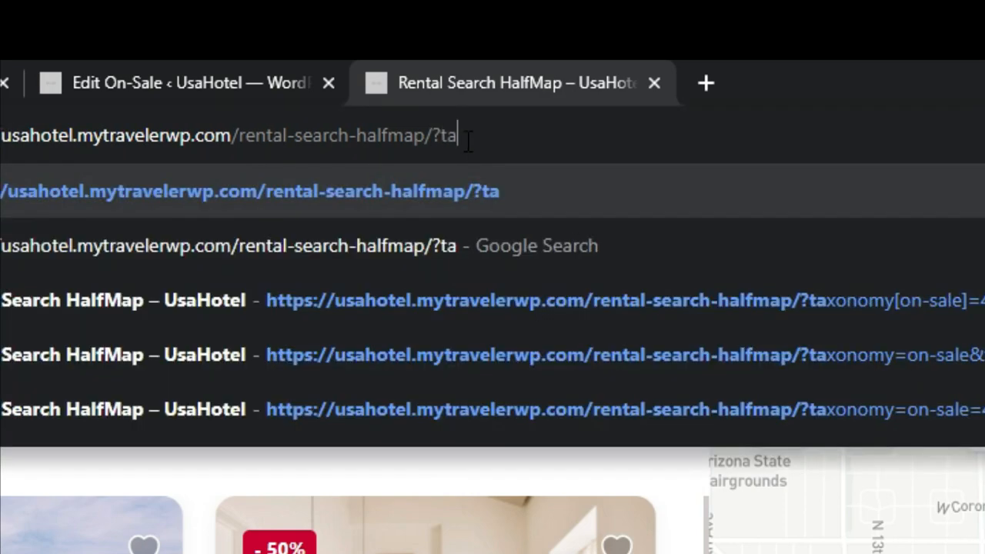
{"action": "type", "text": "xonomy"}
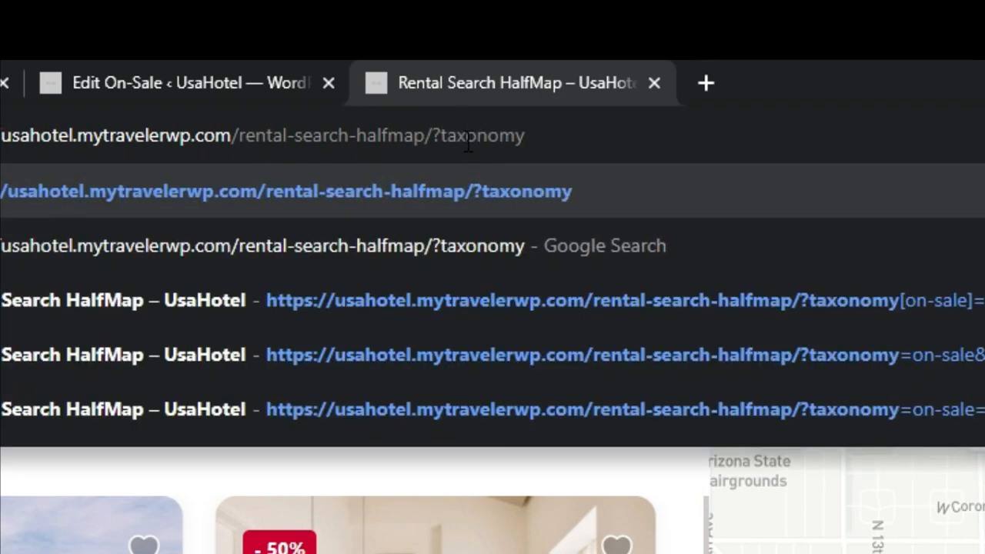
{"action": "type", "text": "[on"}
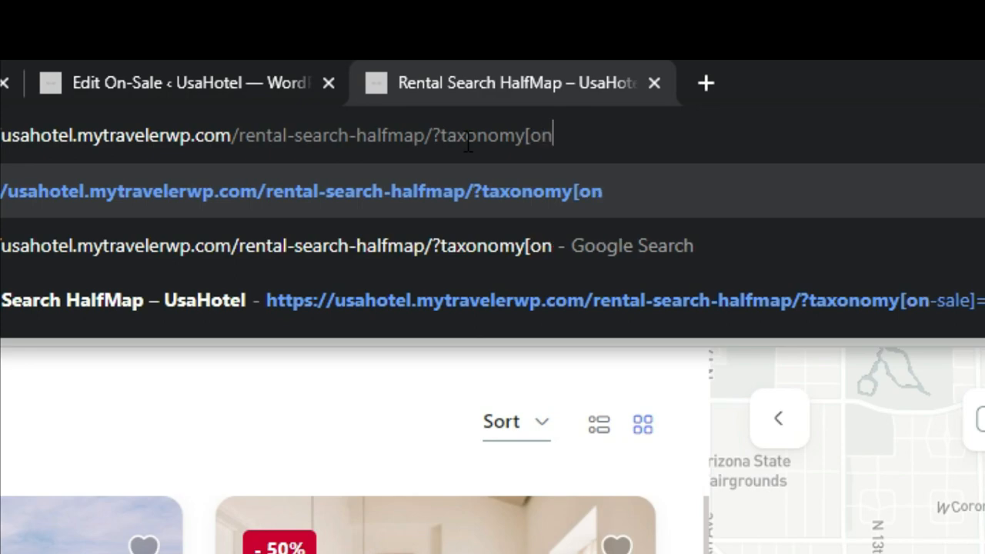
{"action": "type", "text": "-sale"}
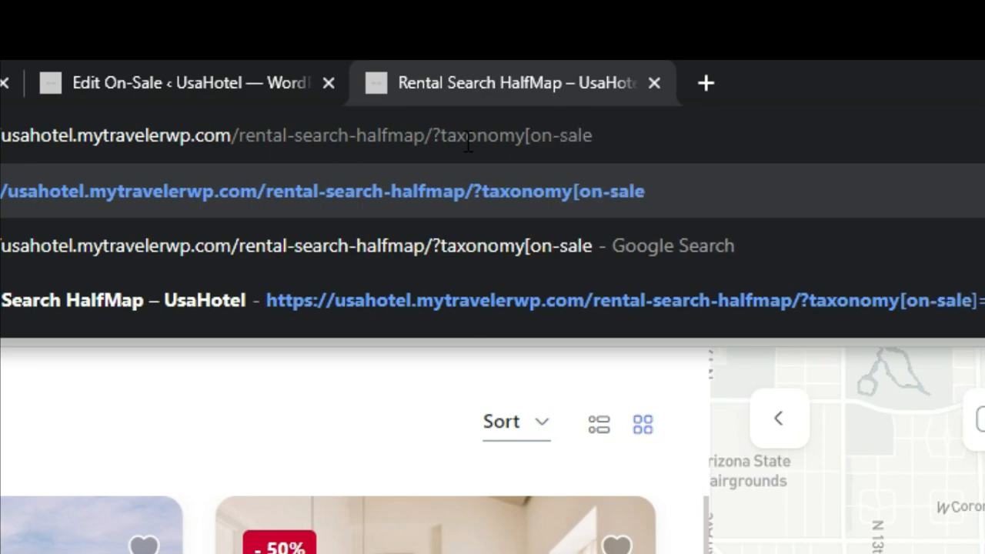
{"action": "type", "text": "]=44"}
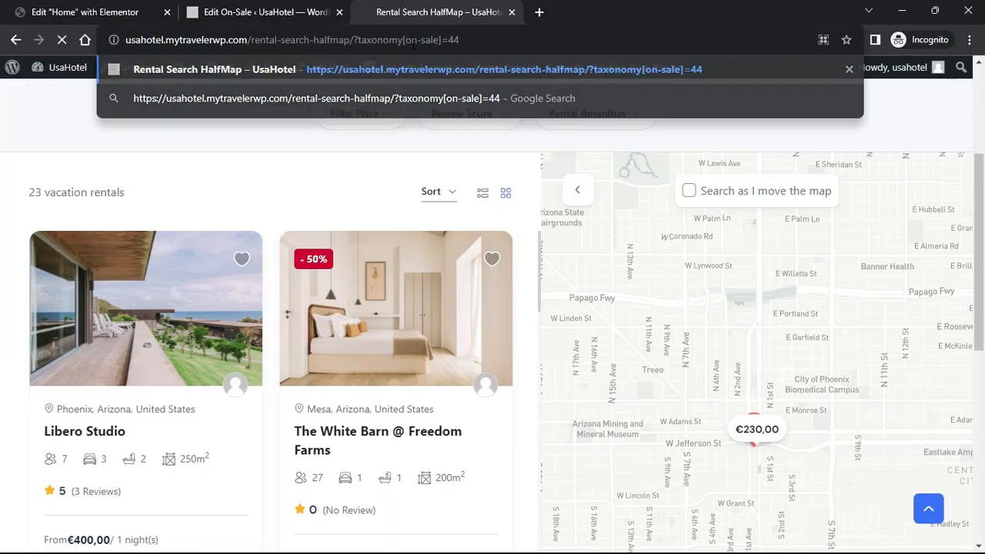
{"action": "key", "text": "Return"}
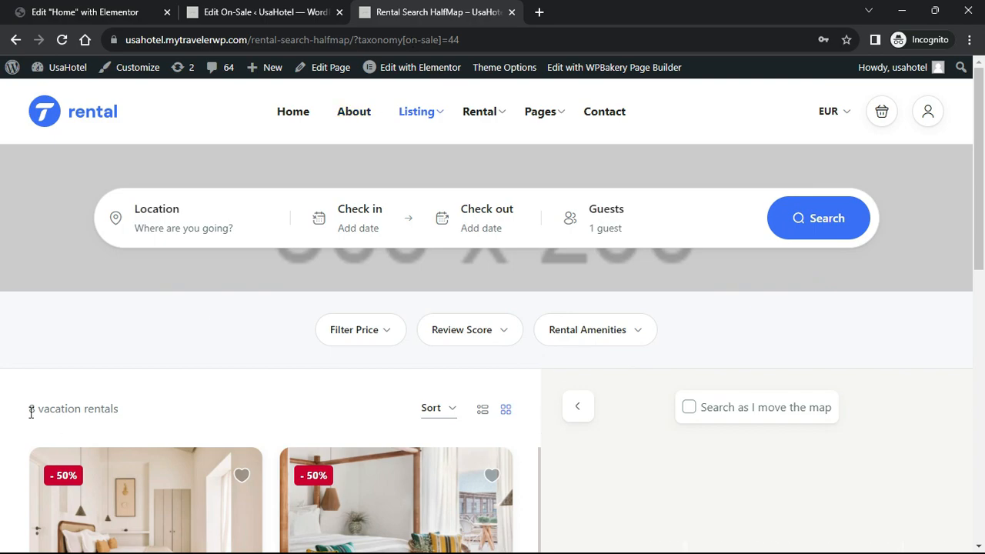
Copy the filtered listing page's address and set it as the custom URL link of the swimming pool banner on the Home page
{"action": "scroll", "coordinate": [200, 376], "scroll_direction": "down", "scroll_amount": 2}
{"action": "scroll", "coordinate": [429, 404], "scroll_direction": "up", "scroll_amount": 3}
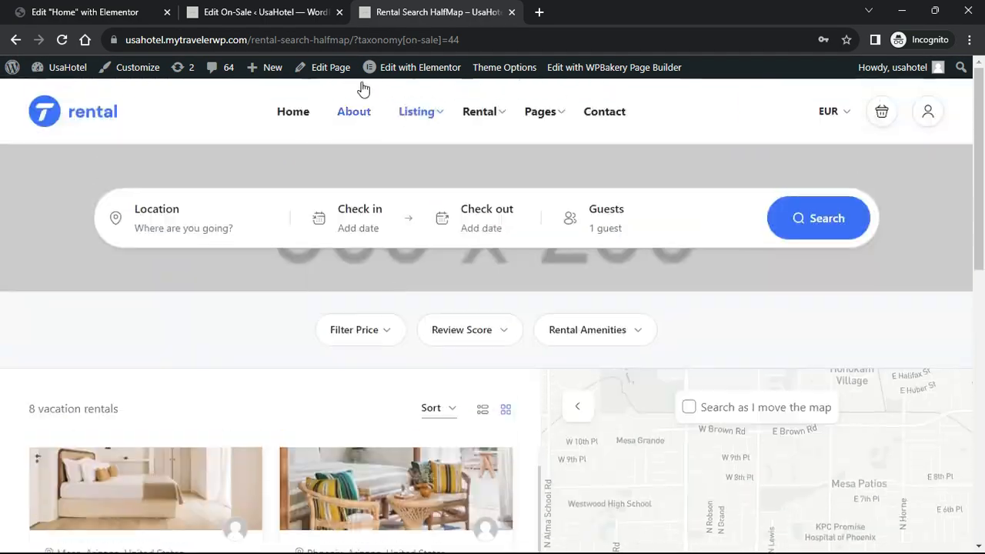
{"action": "left_click", "coordinate": [200, 39]}
{"action": "left_click", "coordinate": [61, 11]}
{"action": "left_click", "coordinate": [963, 155]}
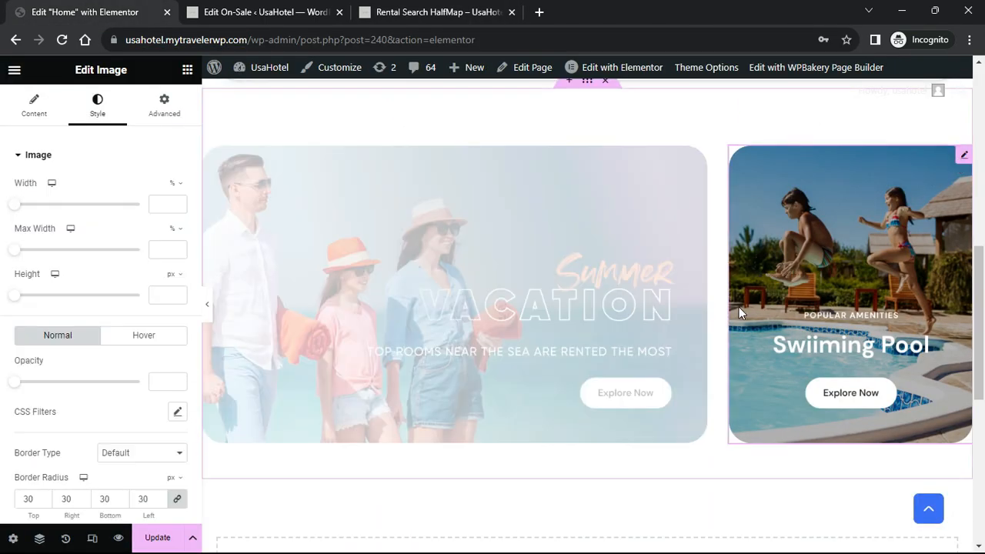
{"action": "left_click", "coordinate": [142, 381]}
{"action": "left_click", "coordinate": [136, 419]}
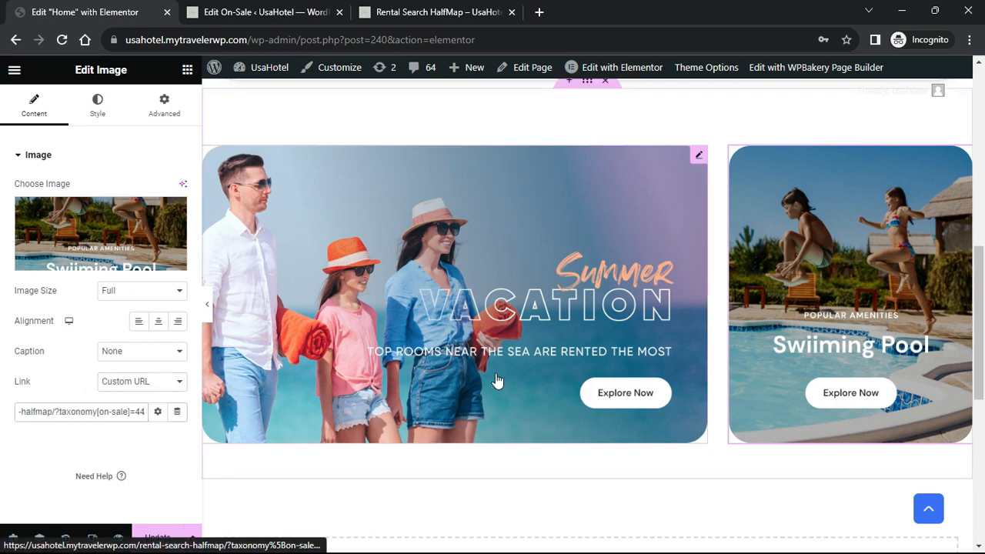
Add a new container below the promotional banners and place a Destination widget in it
{"action": "scroll", "coordinate": [599, 312], "scroll_direction": "down", "scroll_amount": 3}
{"action": "left_click", "coordinate": [345, 193]}
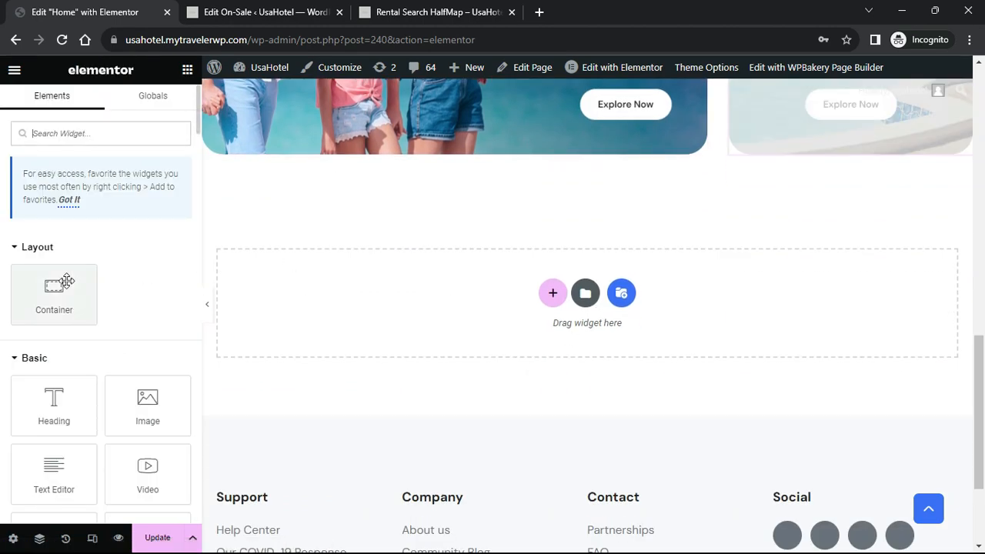
{"action": "left_click_drag", "start_coordinate": [67, 281], "coordinate": [389, 277]}
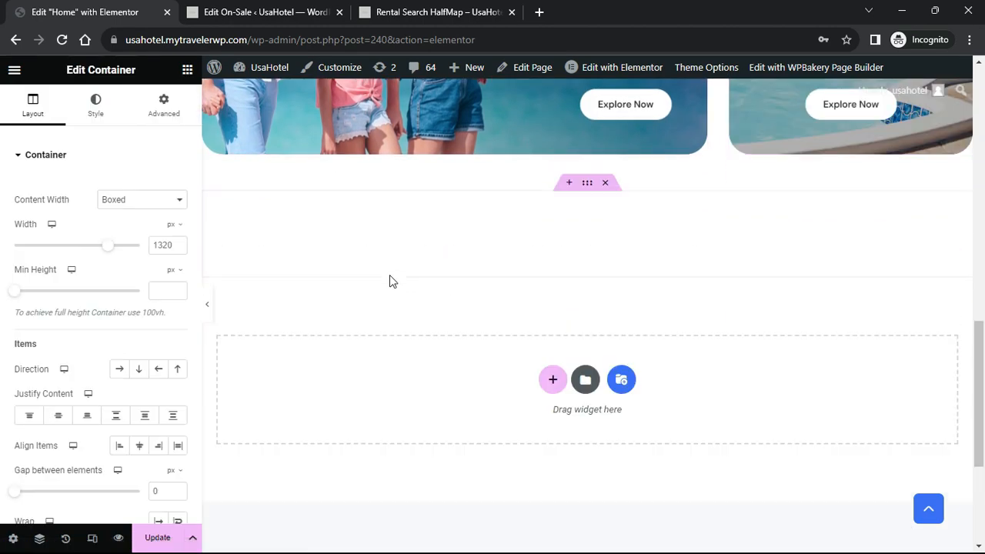
{"action": "left_click", "coordinate": [187, 70]}
{"action": "type", "text": "Des"}
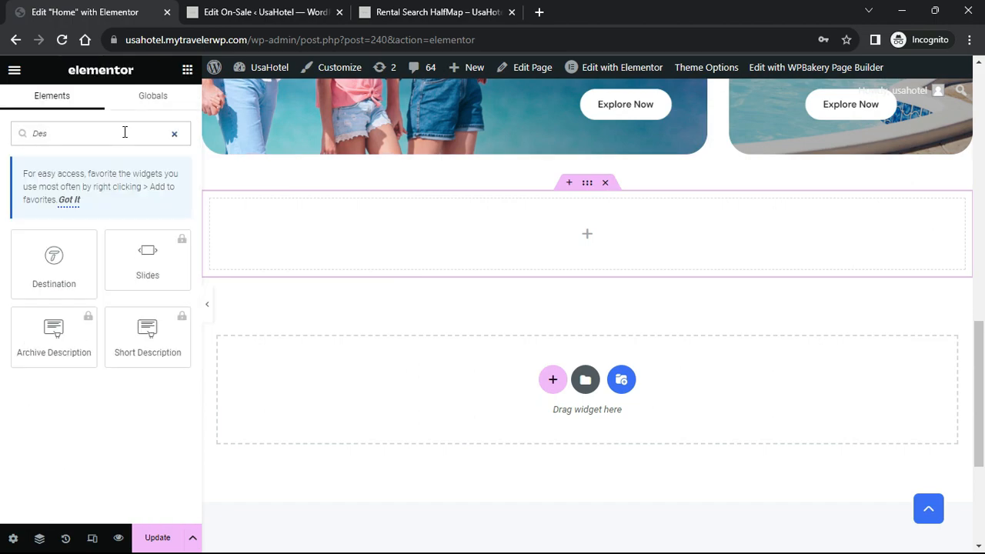
{"action": "left_click_drag", "start_coordinate": [54, 261], "coordinate": [298, 239]}
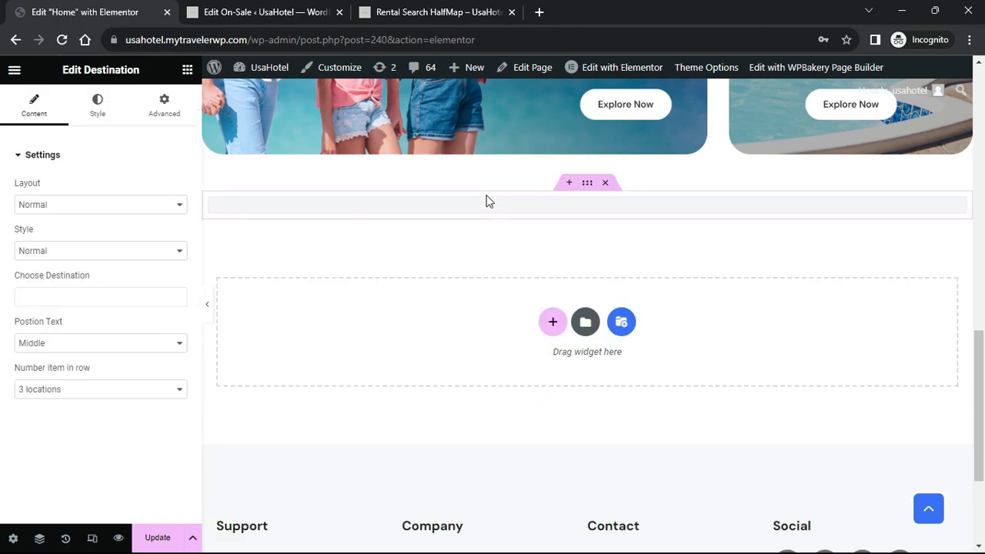
Set the Destination widget's layout to Slider and preview the section at full page width
{"action": "scroll", "coordinate": [414, 237], "scroll_direction": "down", "scroll_amount": 2}
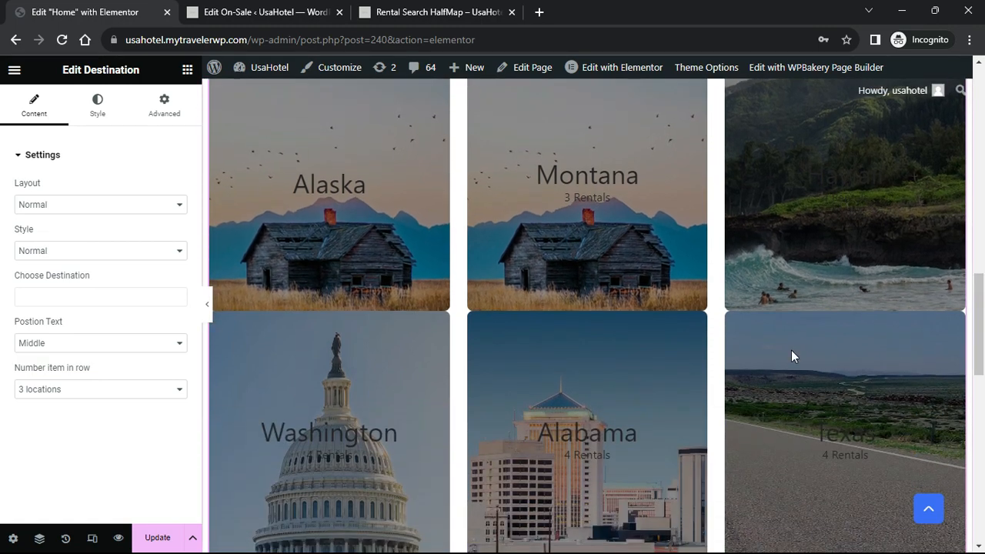
{"action": "scroll", "coordinate": [352, 288], "scroll_direction": "up", "scroll_amount": 1}
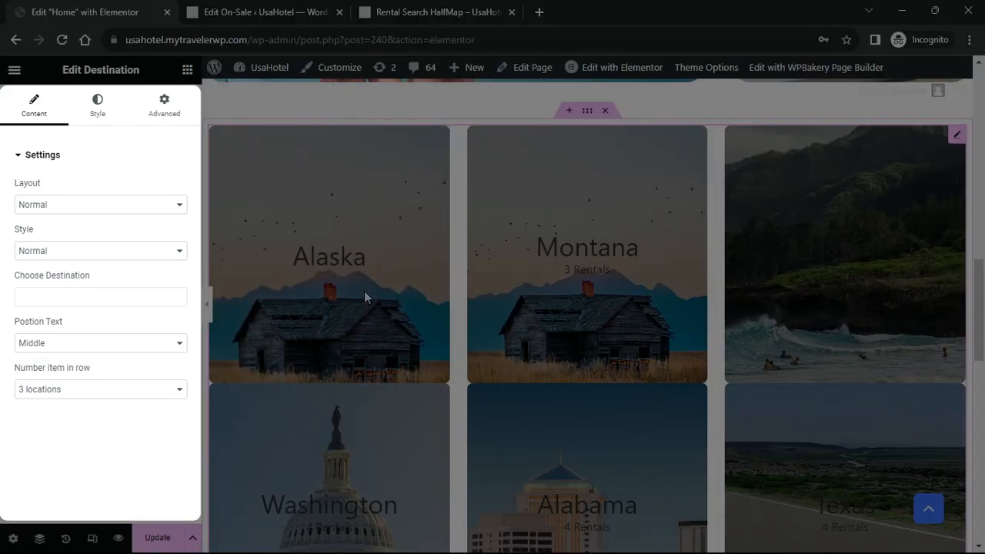
{"action": "left_click", "coordinate": [136, 251]}
{"action": "left_click", "coordinate": [134, 264]}
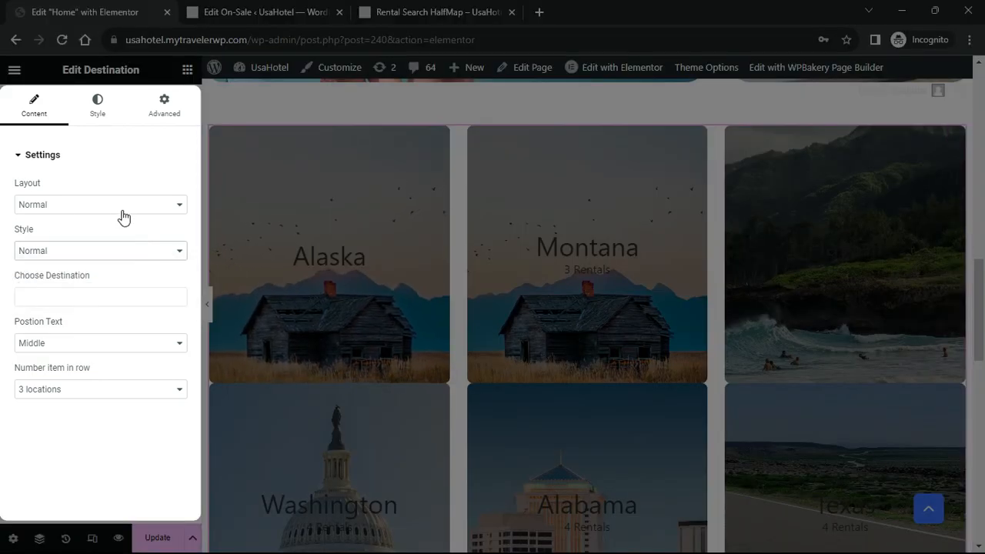
{"action": "left_click", "coordinate": [123, 210]}
{"action": "left_click", "coordinate": [113, 230]}
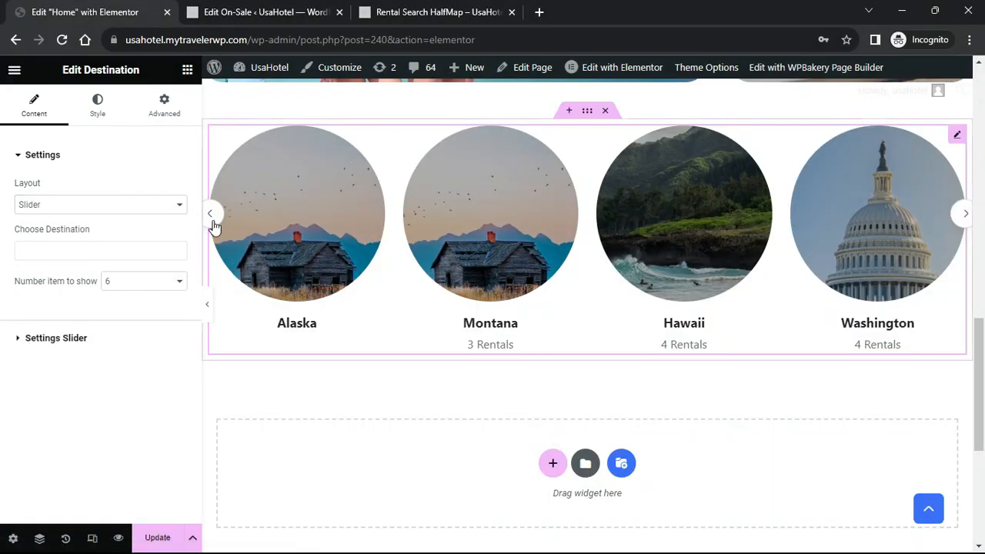
{"action": "left_click", "coordinate": [206, 304]}
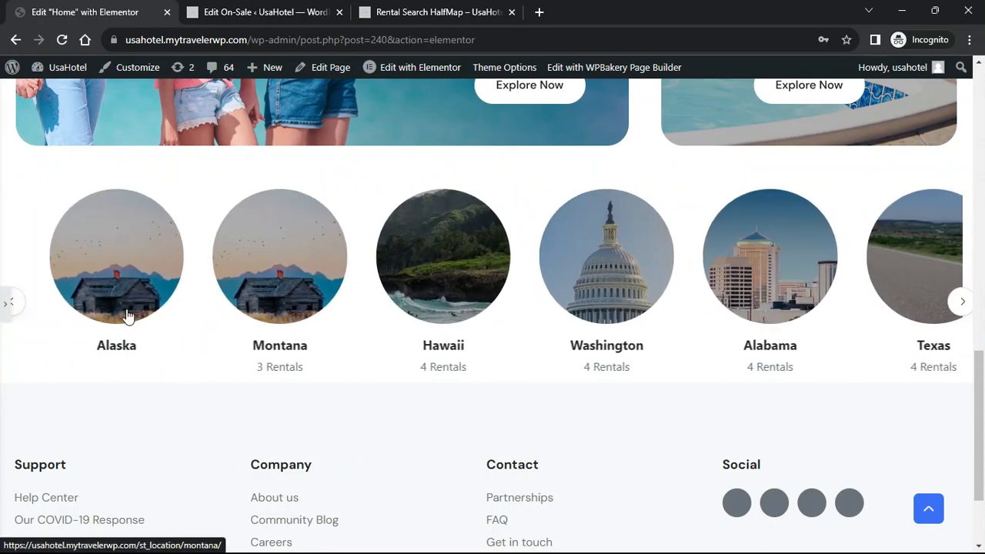
{"action": "left_click", "coordinate": [10, 304]}
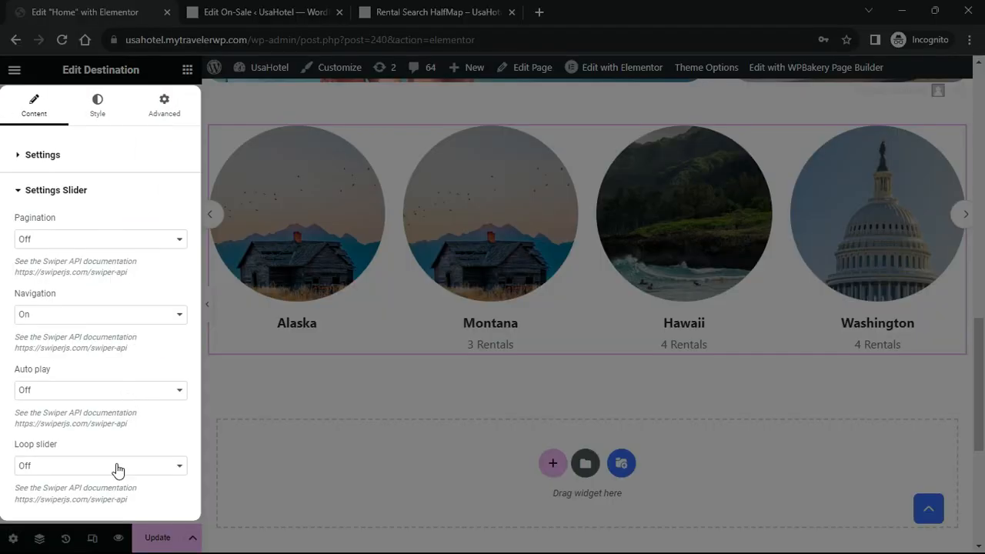
Turn on Loop slider for the Destination widget and review the section on the page
{"action": "left_click", "coordinate": [117, 469]}
{"action": "left_click", "coordinate": [97, 484]}
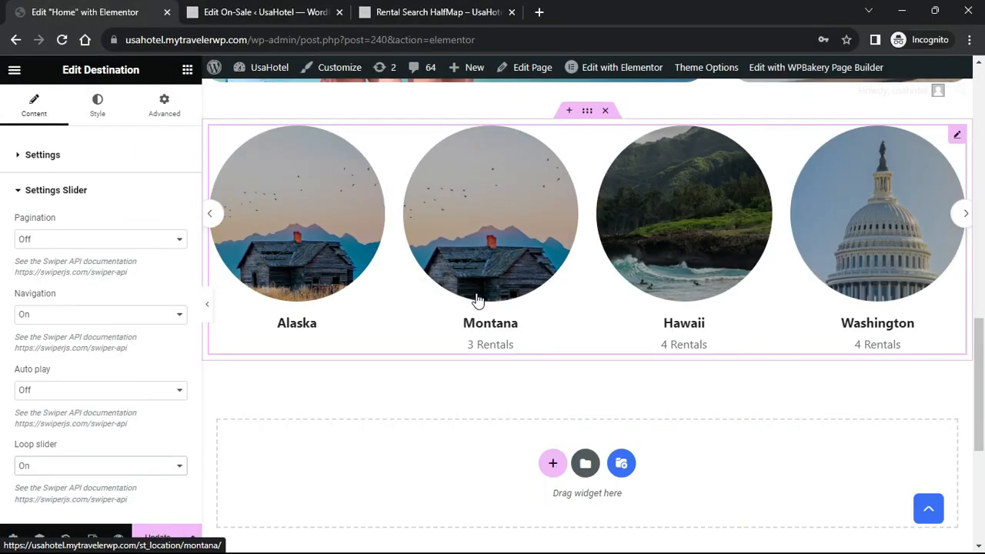
{"action": "scroll", "coordinate": [501, 314], "scroll_direction": "up", "scroll_amount": 4}
{"action": "scroll", "coordinate": [543, 380], "scroll_direction": "down", "scroll_amount": 3}
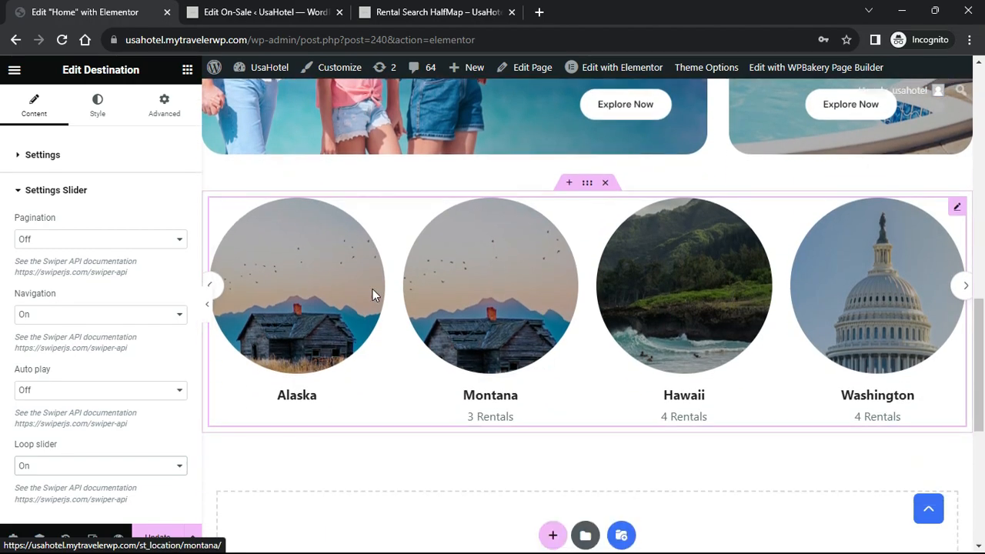
Add a centered heading reading "Top Destinations" above the destination slider
{"action": "left_click", "coordinate": [187, 70]}
{"action": "left_click_drag", "start_coordinate": [53, 402], "coordinate": [561, 203]}
{"action": "key", "text": "ctrl+a"}
{"action": "type", "text": "T"}
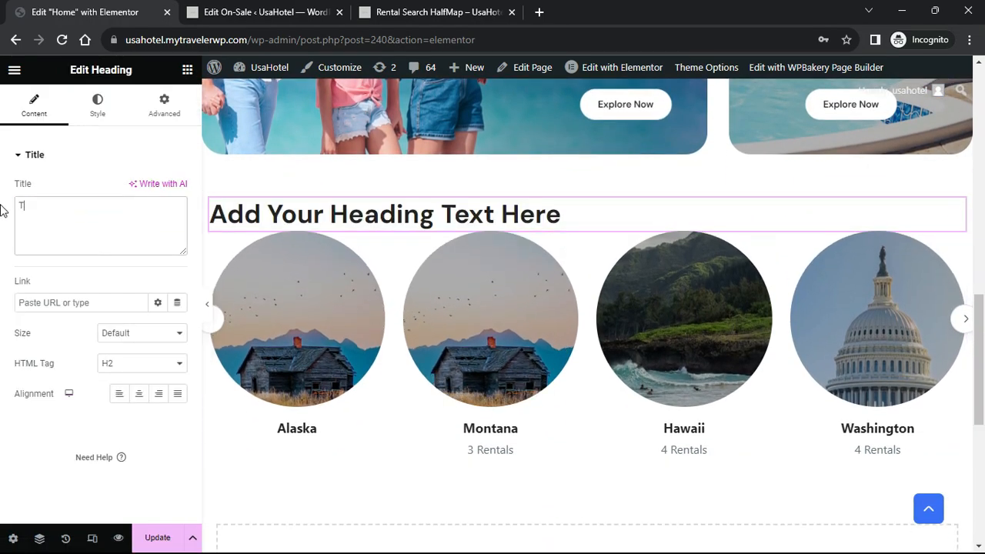
{"action": "type", "text": "op Destinations"}
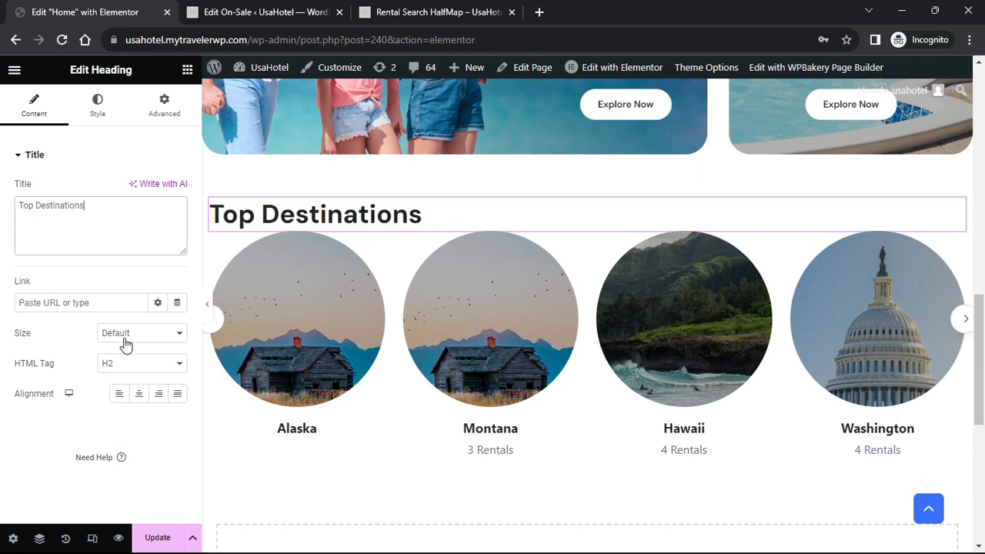
{"action": "left_click", "coordinate": [139, 393]}
Set the destinations container's padding to 80 px at the top and 50 px at the bottom, with the sides at 0
{"action": "left_click", "coordinate": [587, 183]}
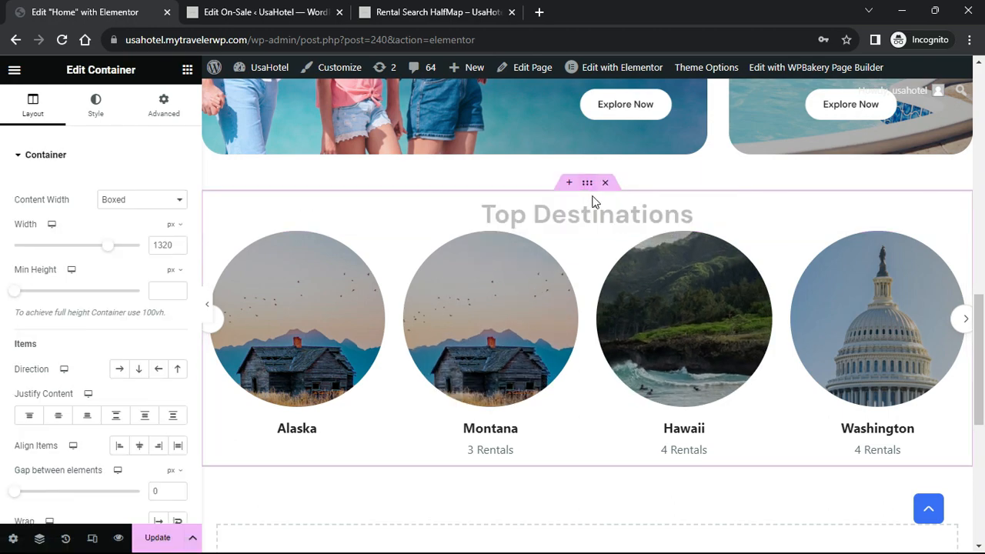
{"action": "left_click", "coordinate": [162, 104]}
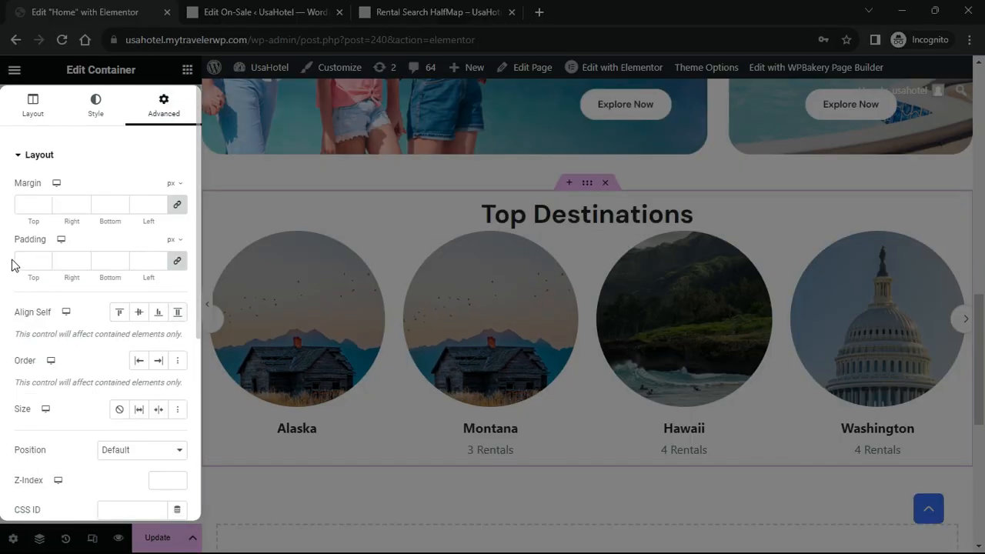
{"action": "left_click", "coordinate": [160, 264]}
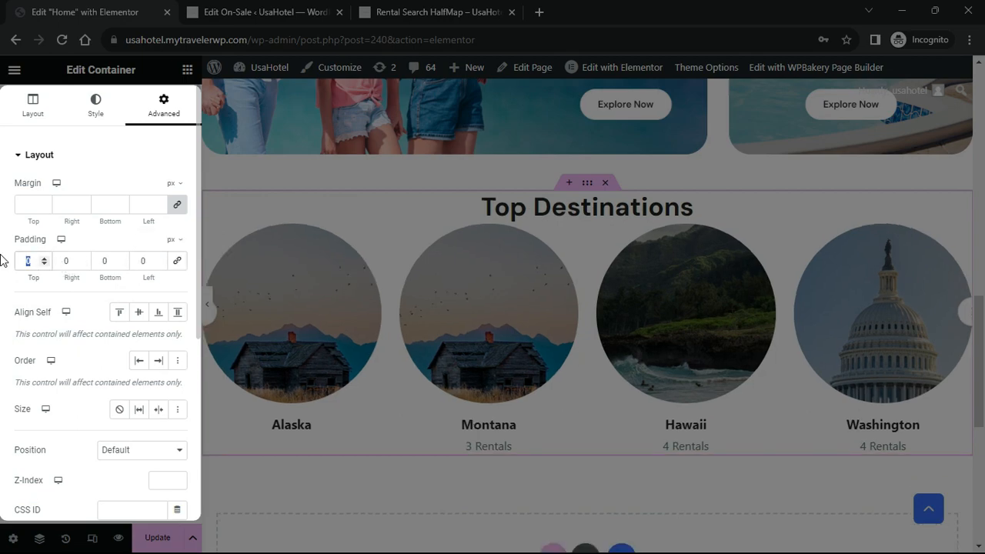
{"action": "type", "text": "80"}
{"action": "key", "text": "Tab"}
{"action": "key", "text": "Tab"}
{"action": "type", "text": "50"}
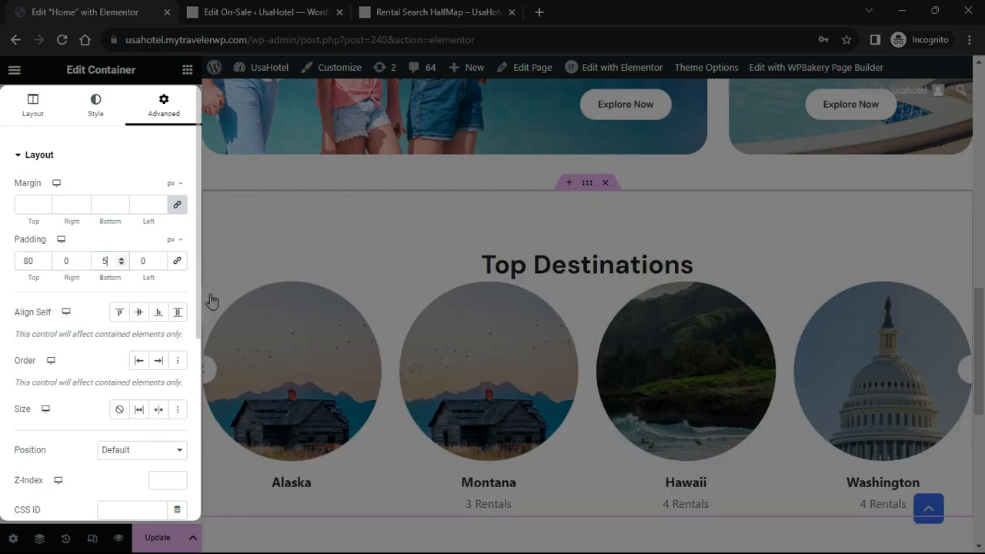
Set the gap between elements of the destinations container to 30 px and preview the page at full width
{"action": "left_click", "coordinate": [38, 110]}
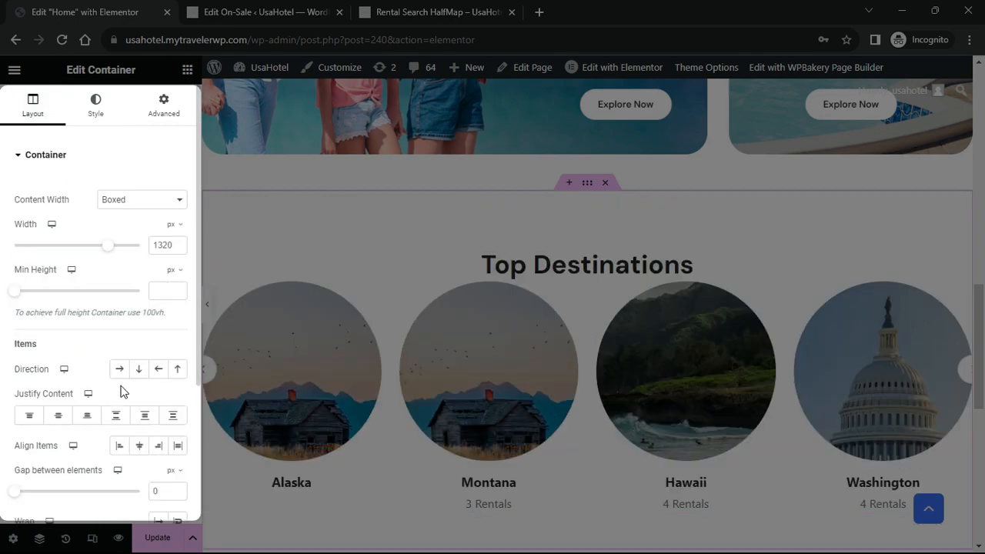
{"action": "left_click", "coordinate": [166, 493]}
{"action": "type", "text": "30"}
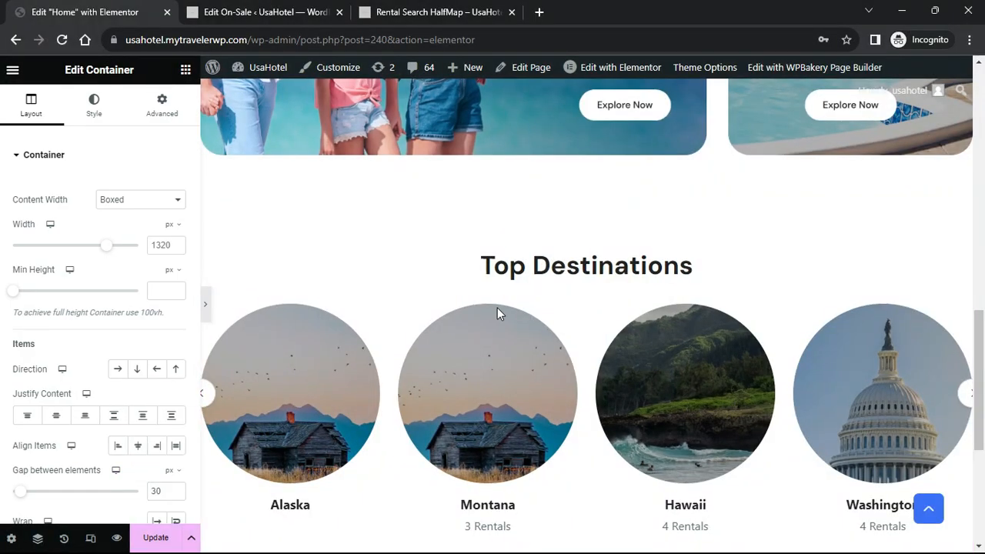
{"action": "scroll", "coordinate": [589, 375], "scroll_direction": "down", "scroll_amount": 2}
{"action": "scroll", "coordinate": [527, 343], "scroll_direction": "up", "scroll_amount": 7}
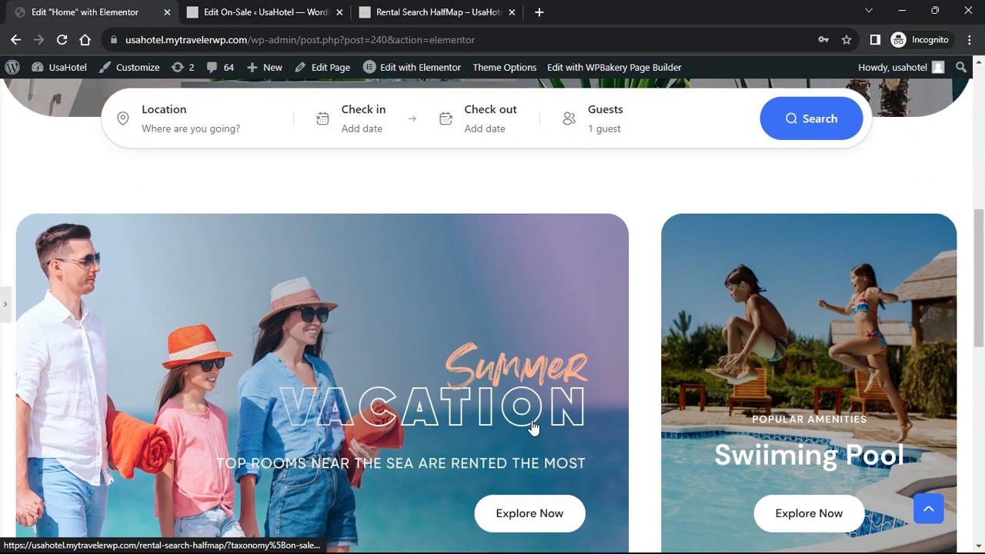
{"action": "scroll", "coordinate": [533, 428], "scroll_direction": "down", "scroll_amount": 6}
{"action": "left_click", "coordinate": [6, 308]}
Find the List item service widget and place it in the empty area below the Top Destinations section
{"action": "scroll", "coordinate": [677, 319], "scroll_direction": "down", "scroll_amount": 5}
{"action": "left_click", "coordinate": [187, 70]}
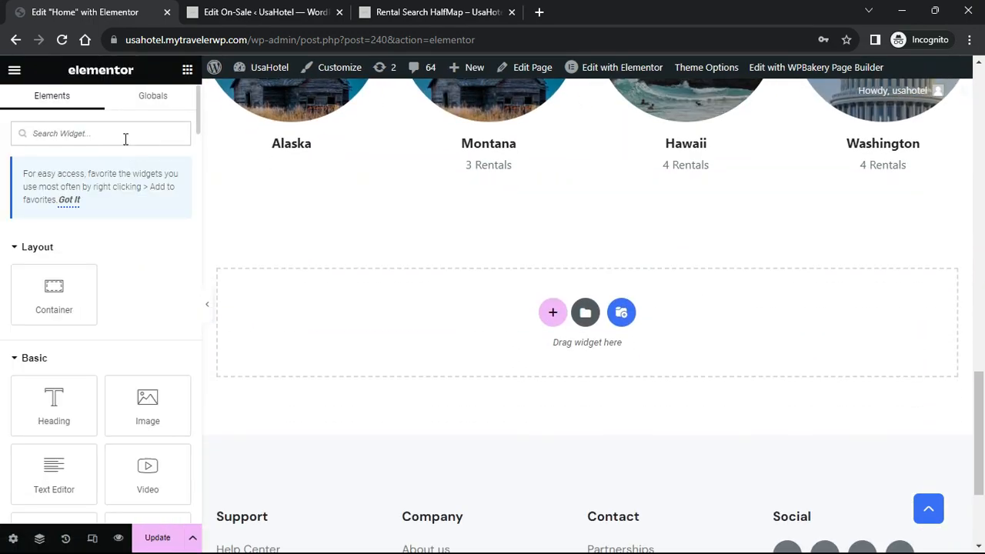
{"action": "type", "text": "List"}
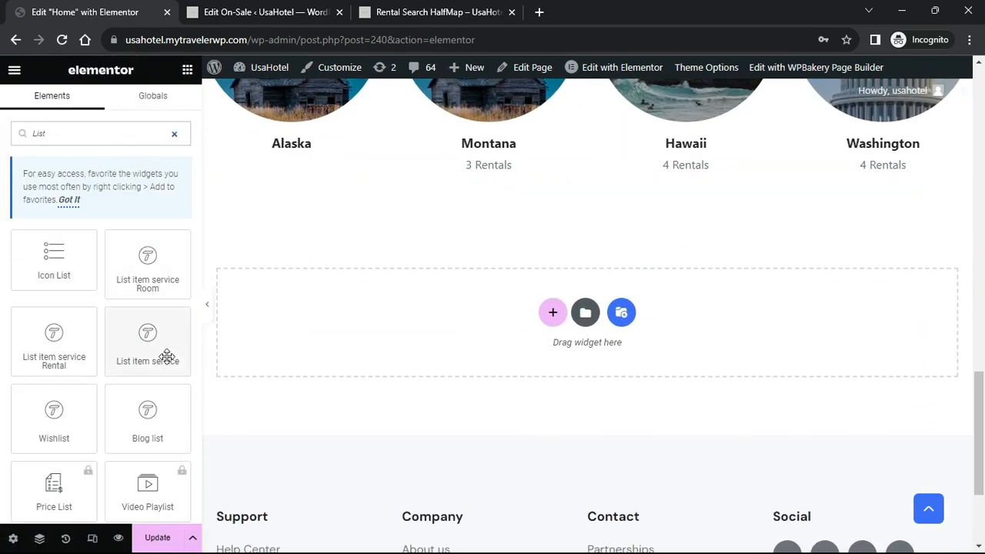
{"action": "left_click_drag", "start_coordinate": [167, 357], "coordinate": [402, 317]}
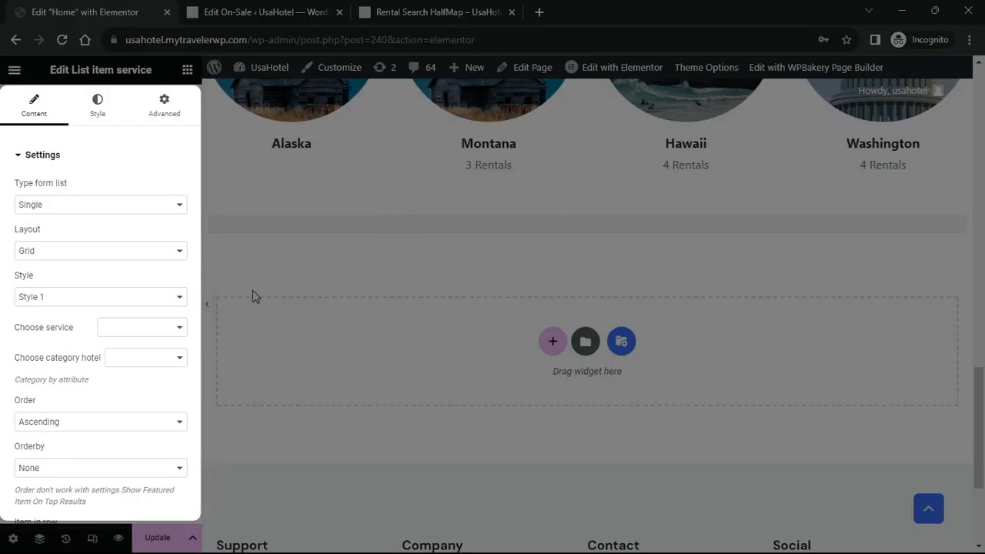
Set the list widget's service to Rental and its rental category to None
{"action": "left_click", "coordinate": [152, 327]}
{"action": "left_click", "coordinate": [123, 341]}
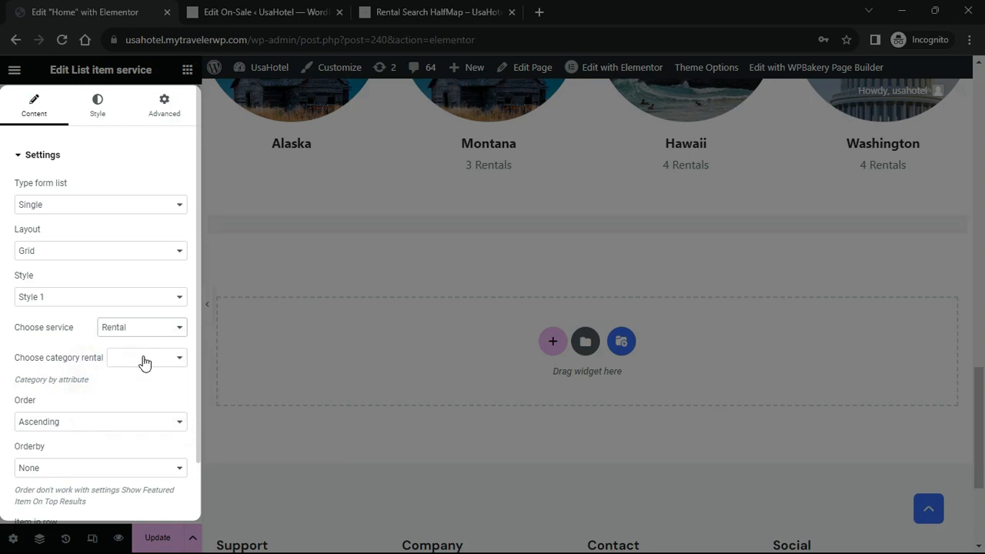
{"action": "left_click", "coordinate": [145, 359]}
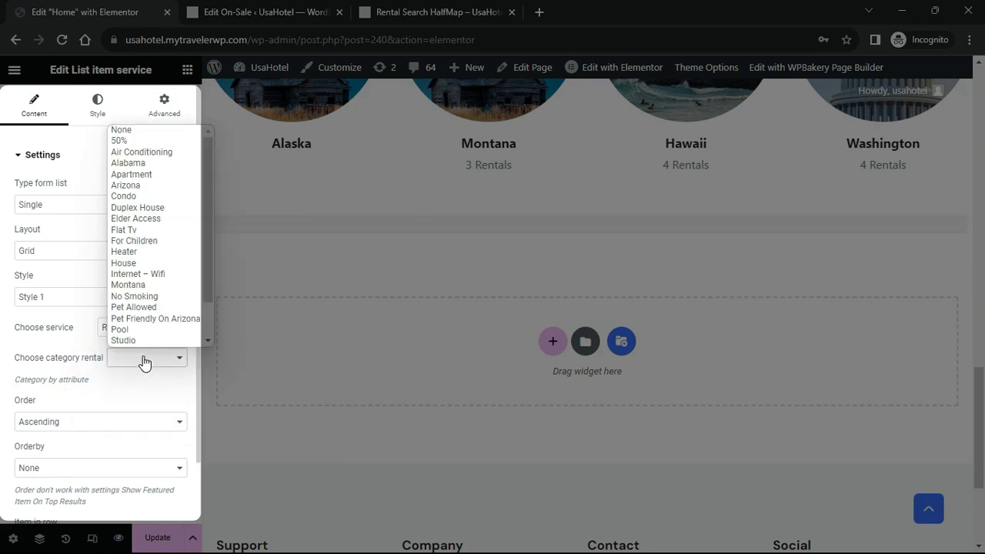
{"action": "left_click", "coordinate": [149, 132]}
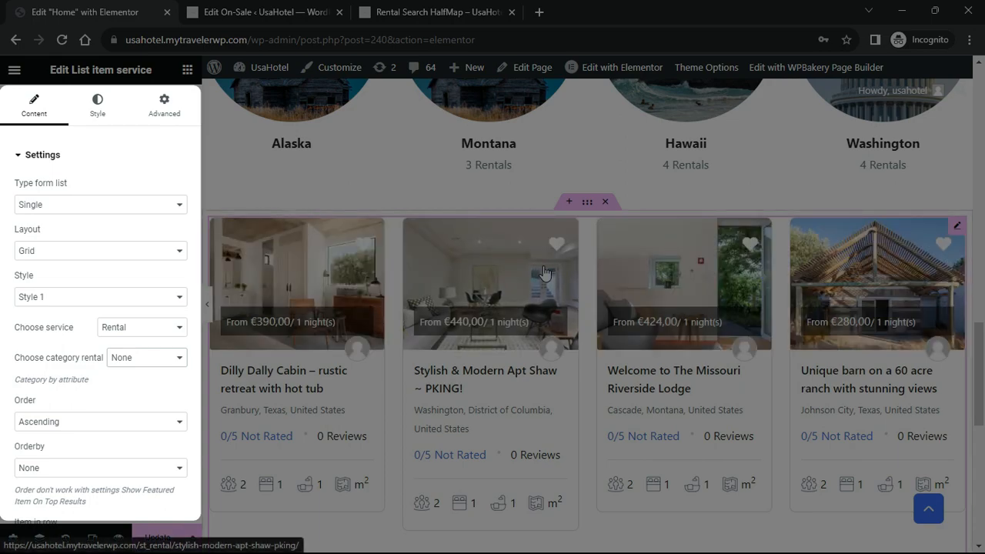
Keep the rental list's layout as Grid, switch its style to Style 2, and preview the cards at full page width
{"action": "left_click", "coordinate": [150, 257]}
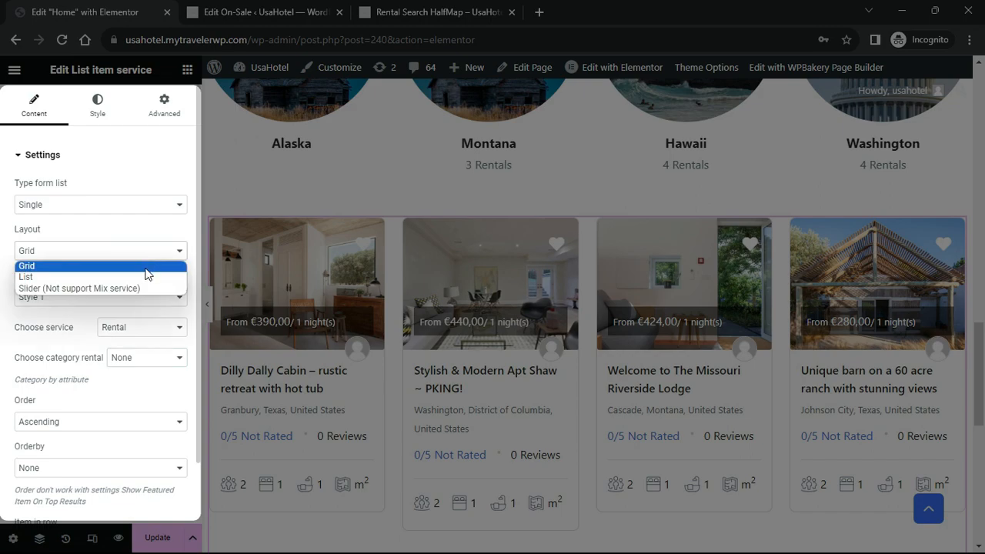
{"action": "left_click", "coordinate": [148, 274]}
{"action": "left_click", "coordinate": [149, 296]}
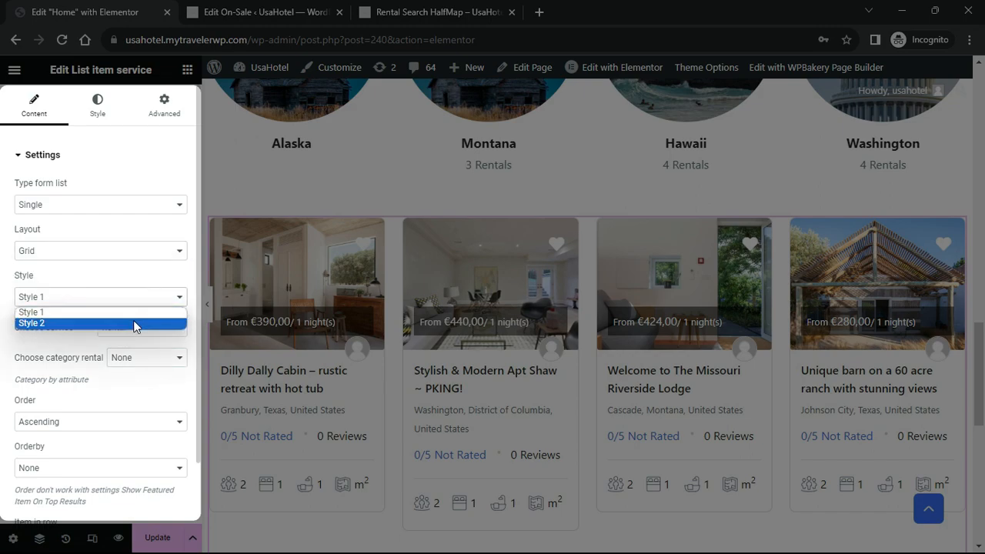
{"action": "left_click", "coordinate": [135, 324]}
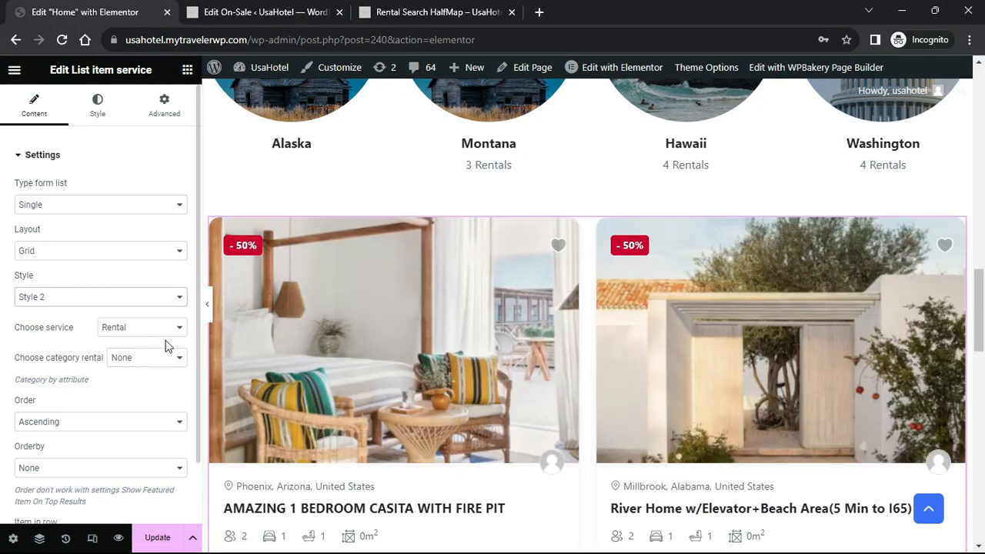
{"action": "scroll", "coordinate": [213, 308], "scroll_direction": "down", "scroll_amount": 5}
{"action": "left_click", "coordinate": [210, 305]}
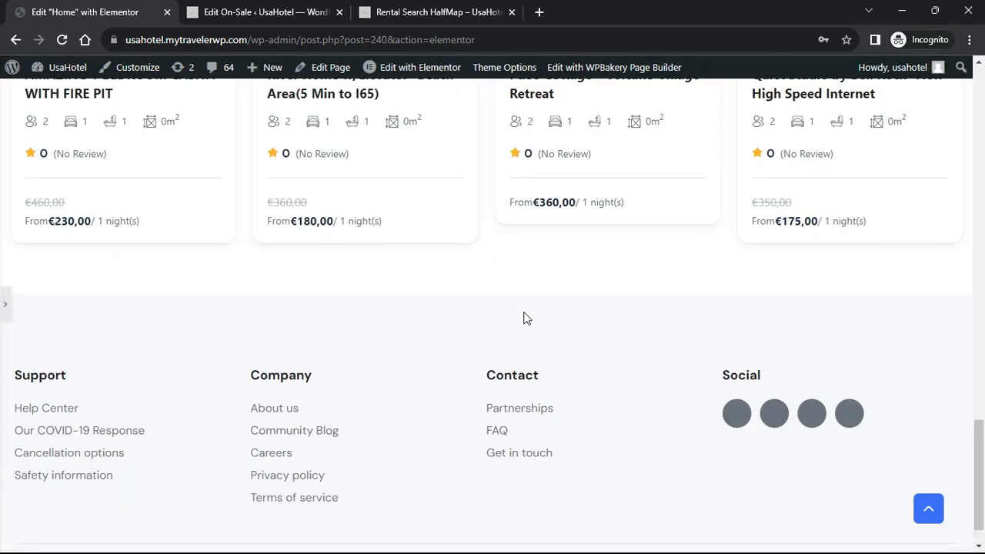
{"action": "scroll", "coordinate": [527, 318], "scroll_direction": "up", "scroll_amount": 4}
Set the rental list's number of items to 8
{"action": "left_click", "coordinate": [6, 304]}
{"action": "scroll", "coordinate": [128, 490], "scroll_direction": "down", "scroll_amount": 2}
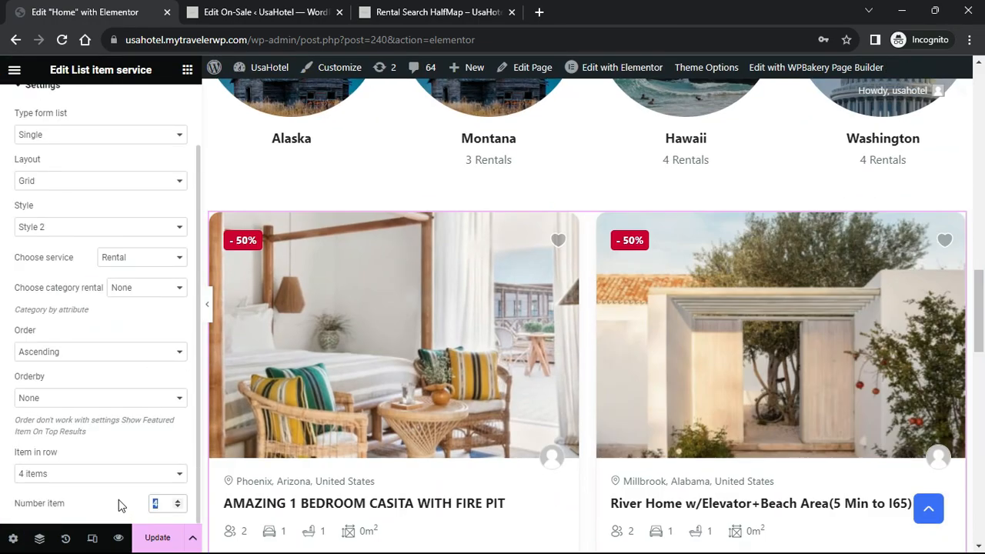
{"action": "type", "text": "8"}
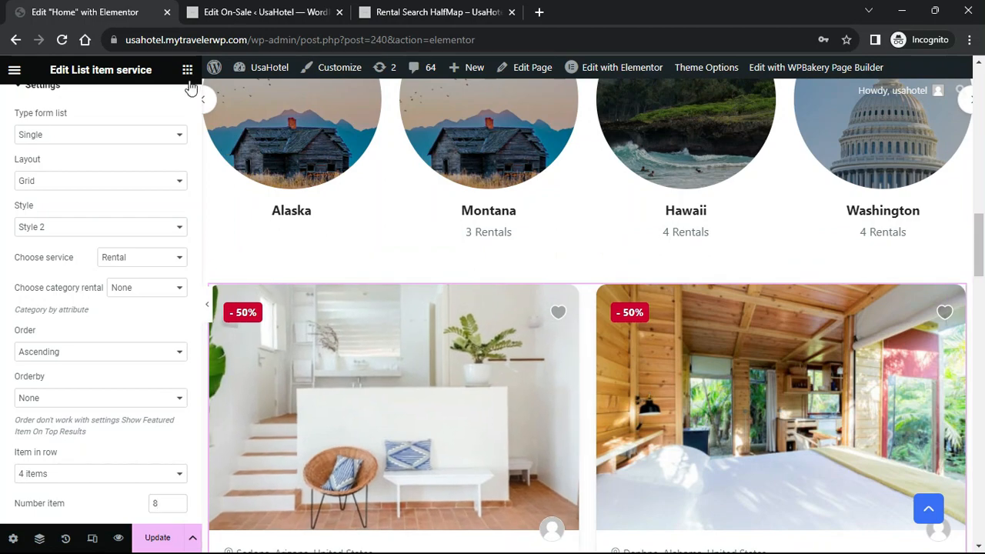
Add a centred heading reading "Top Vacation Rentals" above the rental list
{"action": "left_click", "coordinate": [187, 69]}
{"action": "left_click_drag", "start_coordinate": [53, 402], "coordinate": [554, 302]}
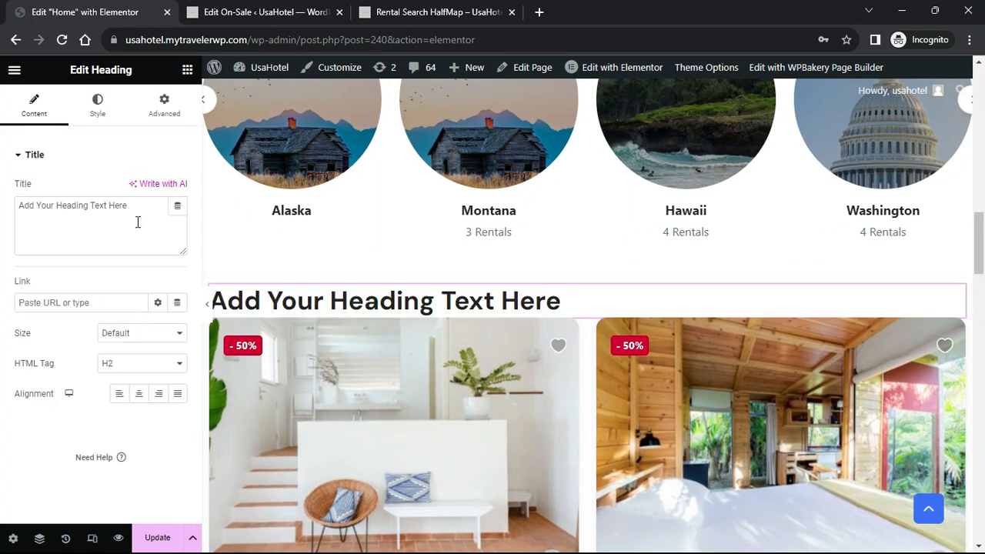
{"action": "triple_click", "coordinate": [144, 205]}
{"action": "type", "text": "Top Vacation Rentals"}
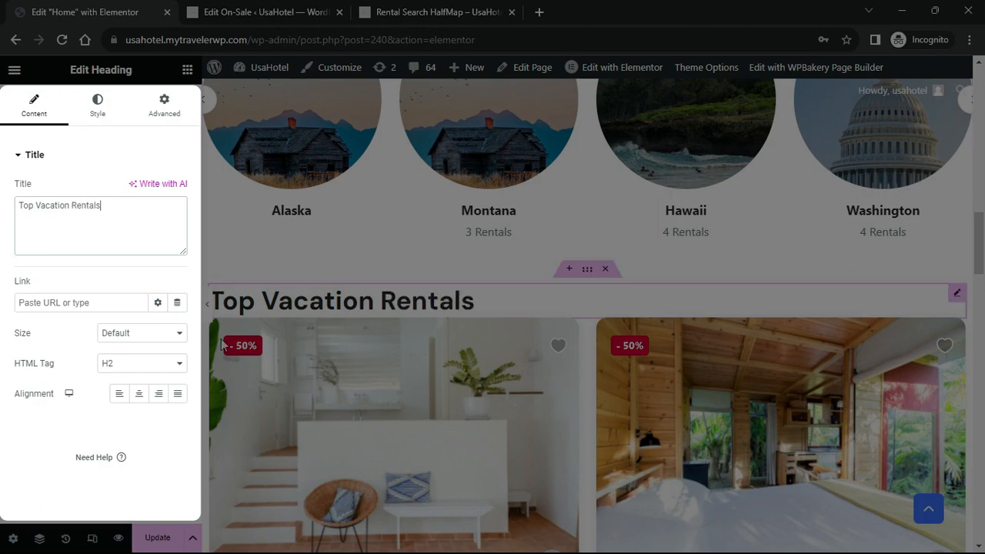
{"action": "left_click", "coordinate": [140, 395]}
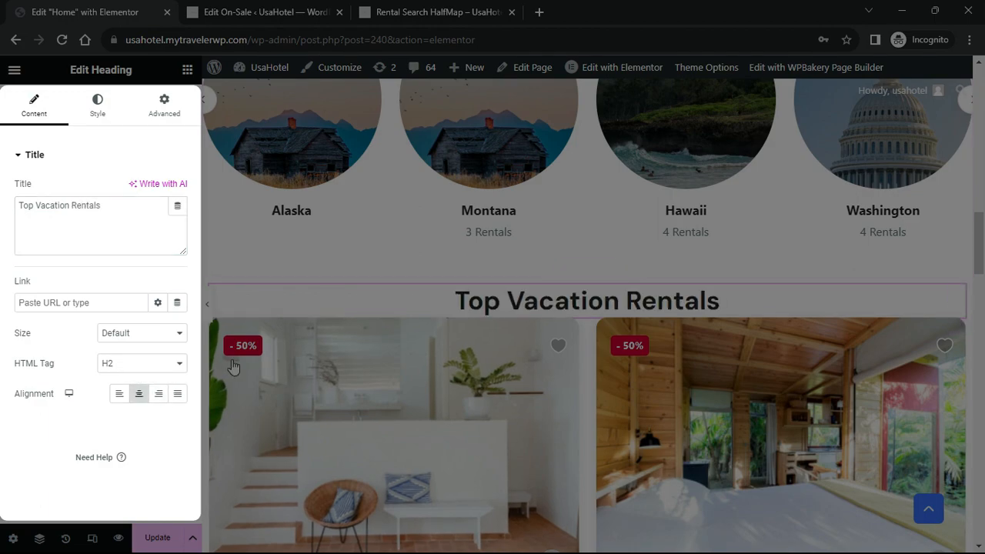
Unlink the padding of the container around the heading and rental list, and set it to 80 px top and 50 px bottom
{"action": "left_click", "coordinate": [206, 345]}
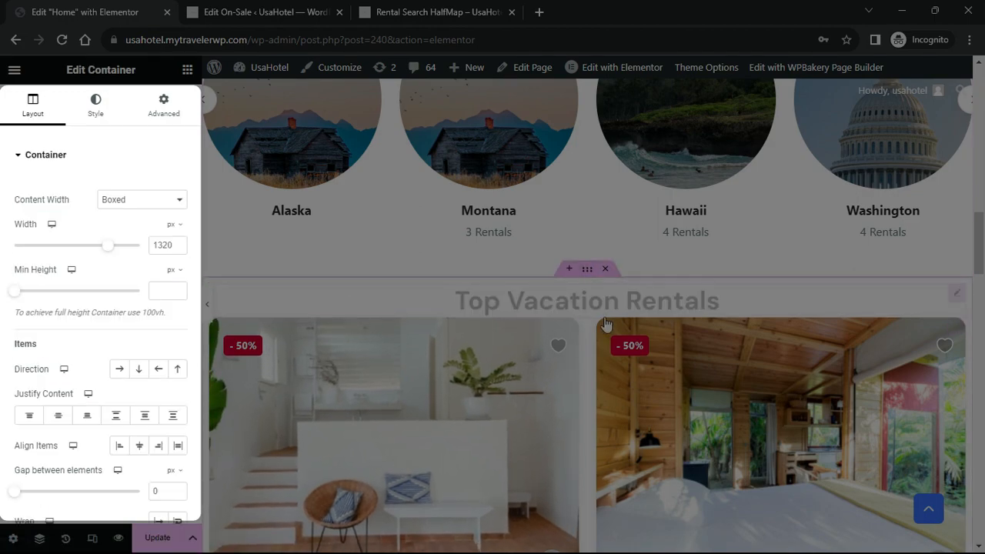
{"action": "left_click", "coordinate": [167, 108]}
{"action": "left_click", "coordinate": [179, 262]}
{"action": "left_click_drag", "start_coordinate": [34, 263], "coordinate": [11, 269]}
{"action": "type", "text": "80"}
{"action": "left_click_drag", "start_coordinate": [98, 264], "coordinate": [191, 308]}
{"action": "type", "text": "50"}
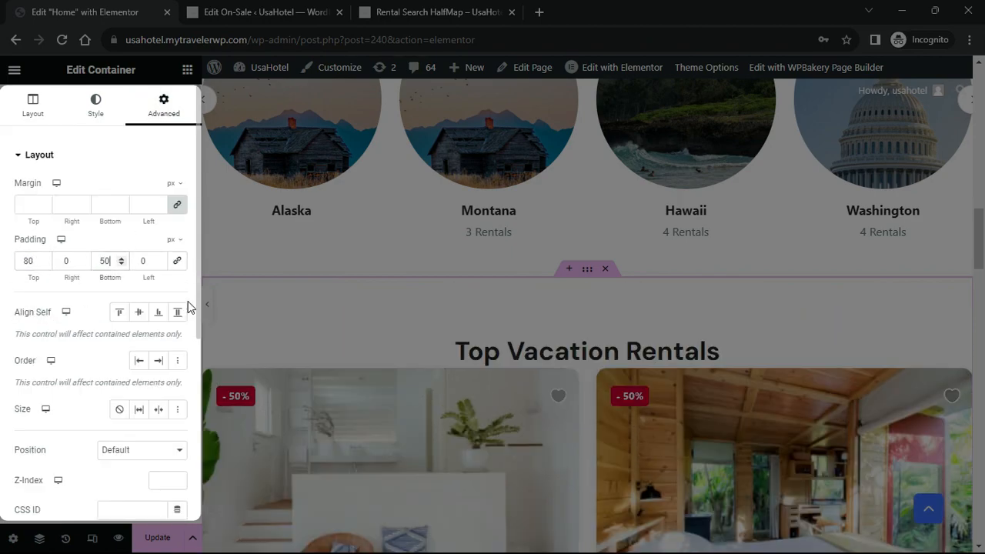
Set the rentals container's gap between elements to 30 px and preview the section at full page width
{"action": "scroll", "coordinate": [500, 346], "scroll_direction": "down", "scroll_amount": 1}
{"action": "left_click", "coordinate": [32, 105]}
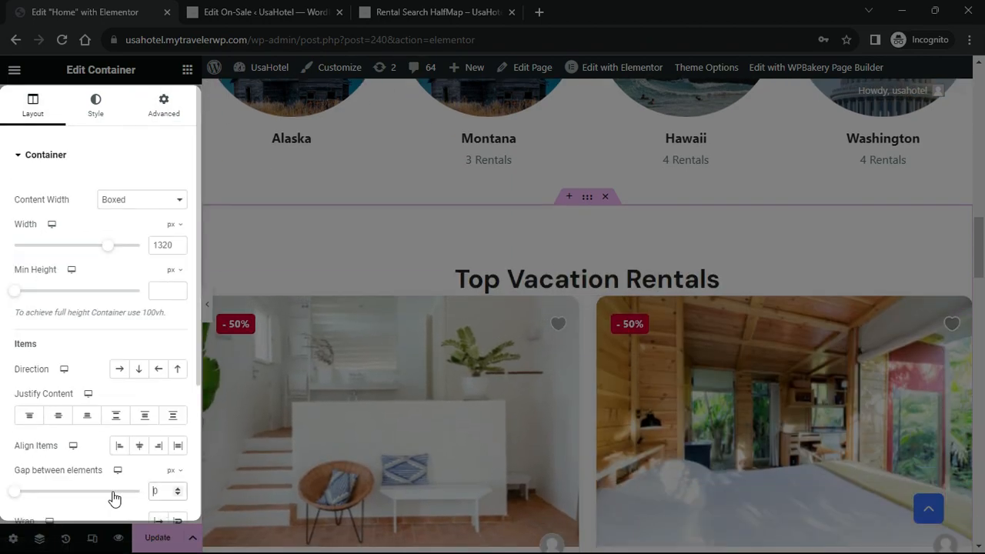
{"action": "left_click", "coordinate": [206, 304]}
{"action": "scroll", "coordinate": [765, 299], "scroll_direction": "down", "scroll_amount": 3}
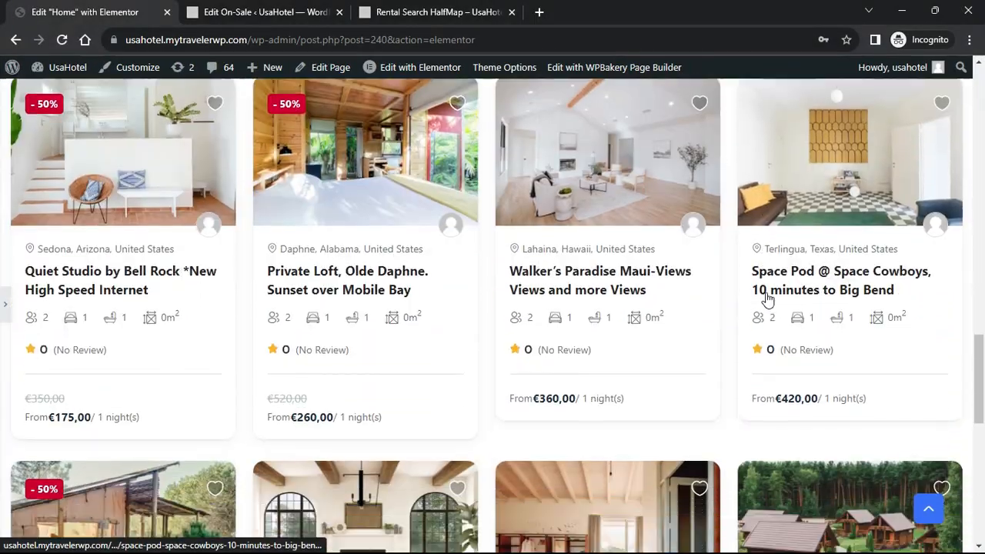
{"action": "scroll", "coordinate": [766, 299], "scroll_direction": "down", "scroll_amount": 5}
{"action": "scroll", "coordinate": [703, 341], "scroll_direction": "up", "scroll_amount": 7}
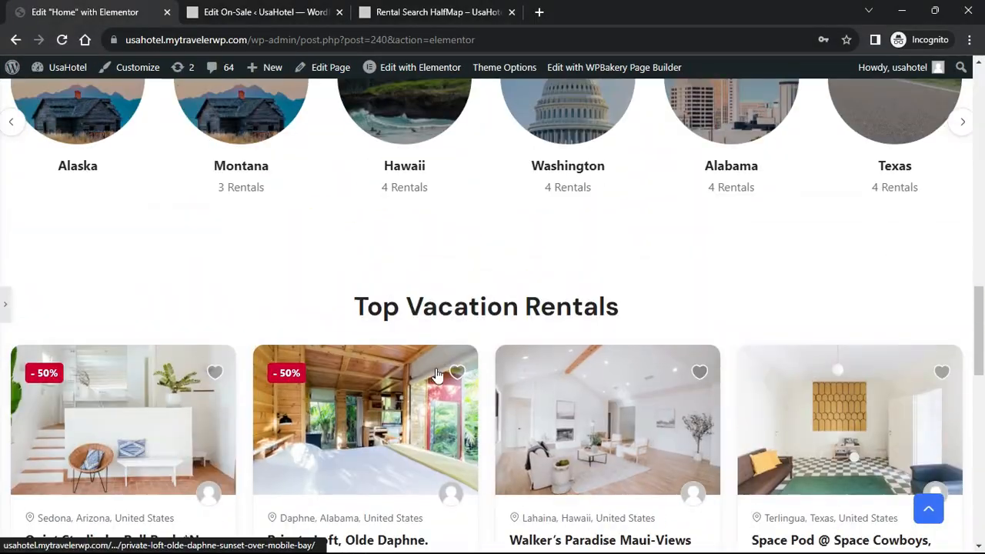
{"action": "left_click", "coordinate": [4, 303]}
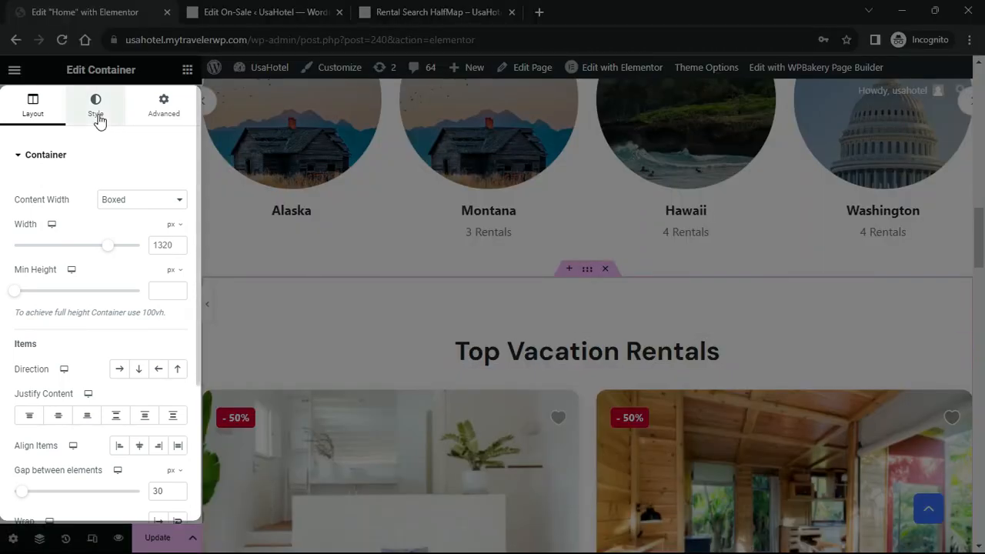
Give the rentals container a classic background in a light grey colour
{"action": "left_click", "coordinate": [96, 108]}
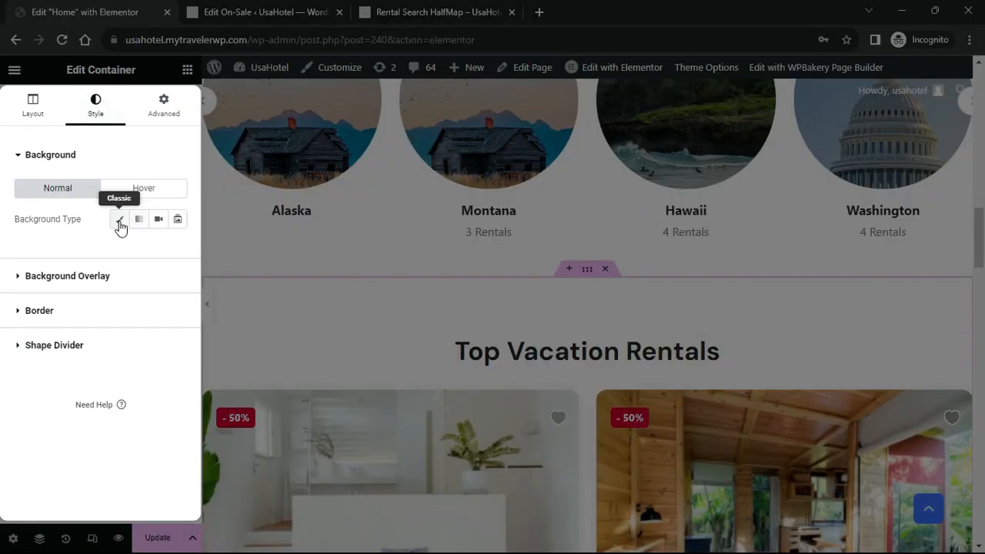
{"action": "left_click", "coordinate": [119, 219]}
{"action": "left_click", "coordinate": [177, 248]}
{"action": "left_click", "coordinate": [106, 313]}
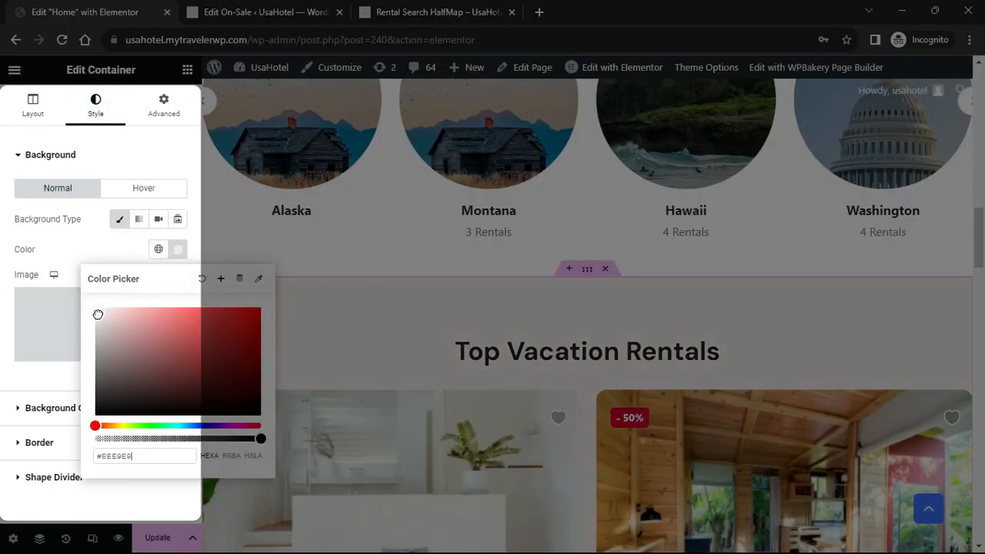
Add a new container below the rentals section and place a Video widget inside it
{"action": "scroll", "coordinate": [492, 308], "scroll_direction": "down", "scroll_amount": 10}
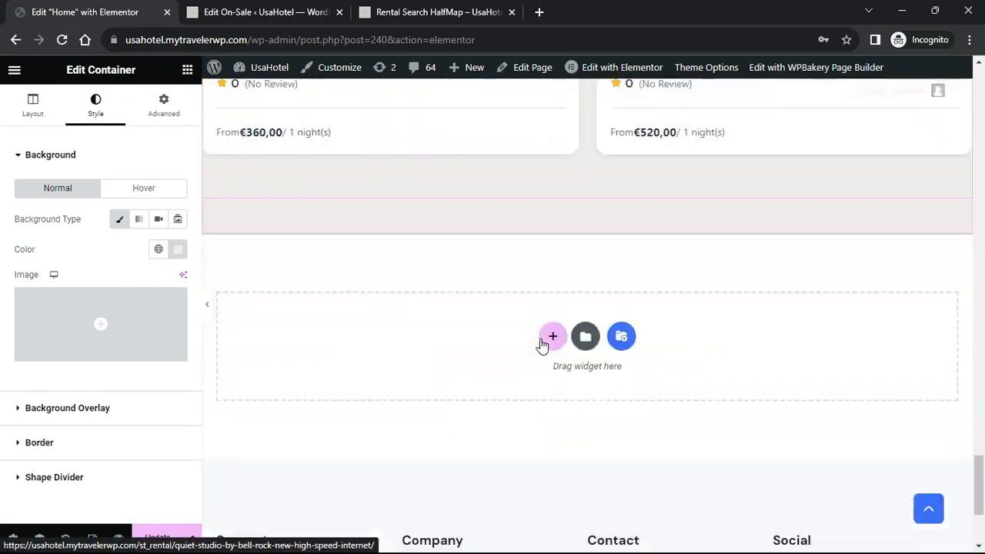
{"action": "left_click", "coordinate": [188, 72]}
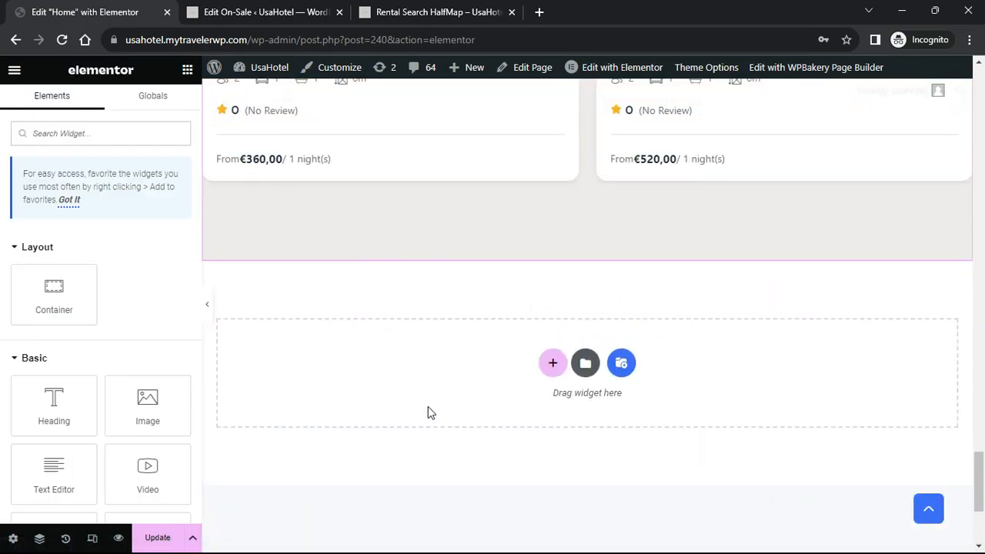
{"action": "left_click_drag", "start_coordinate": [57, 296], "coordinate": [377, 368]}
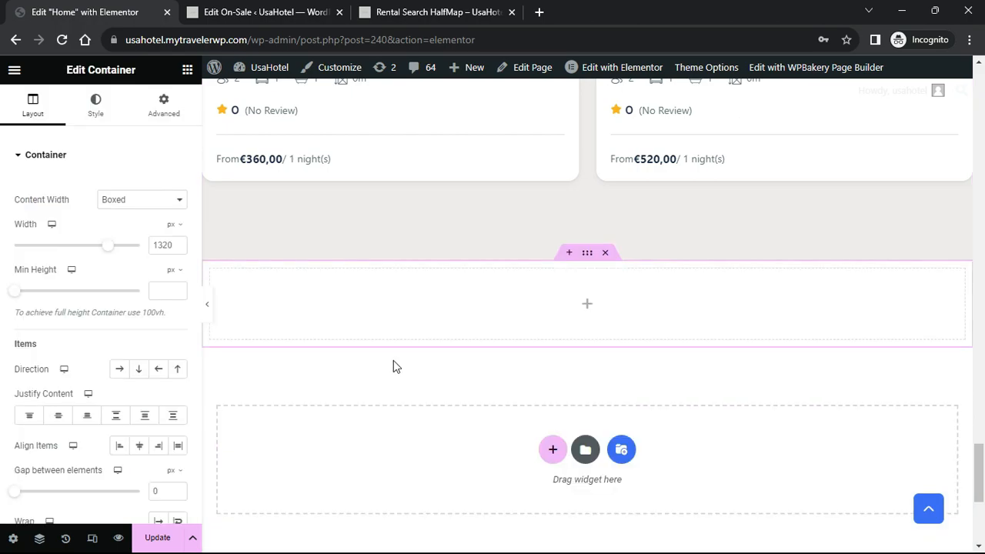
{"action": "left_click", "coordinate": [188, 71]}
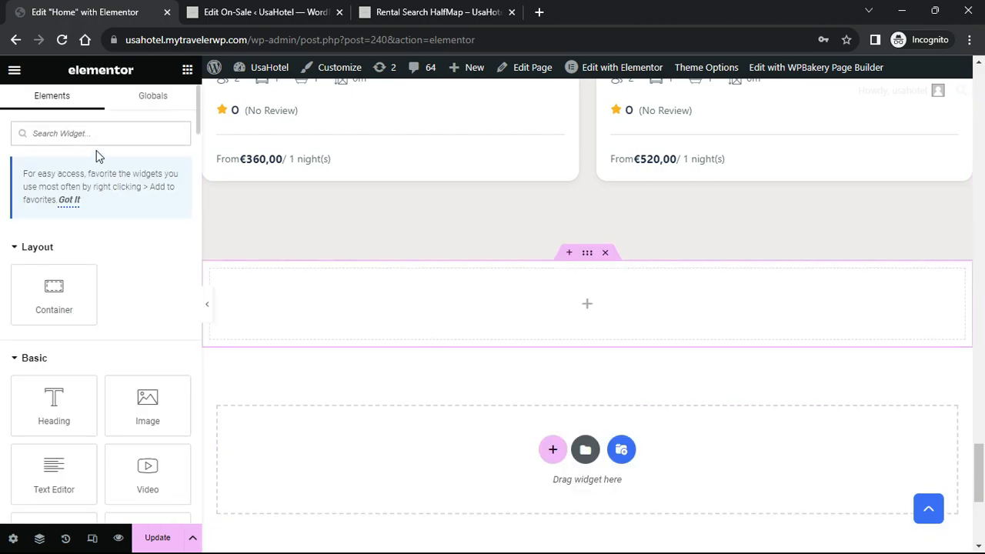
{"action": "left_click_drag", "start_coordinate": [161, 469], "coordinate": [327, 328]}
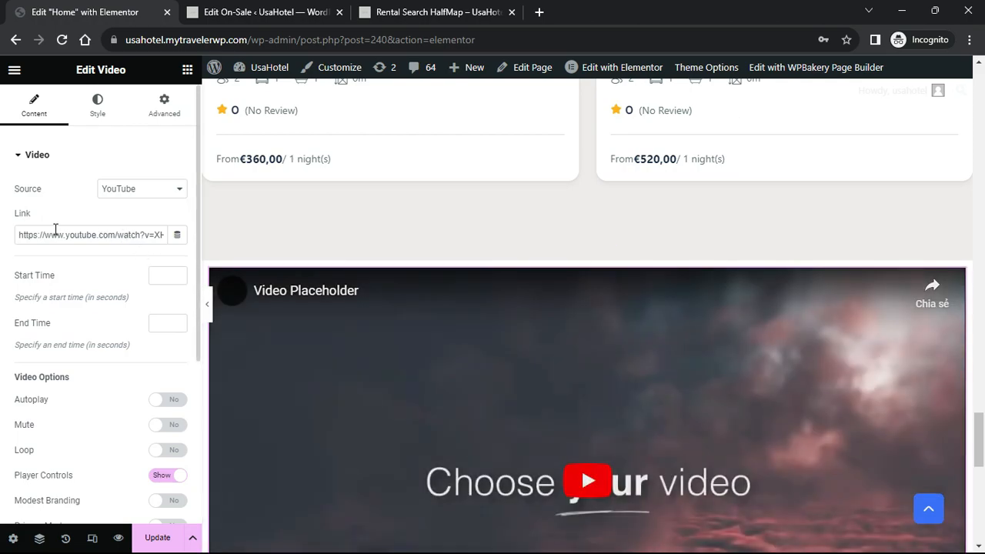
Turn on the video's image overlay with the forested coast picture and preview it at full page width
{"action": "left_click_drag", "start_coordinate": [51, 234], "coordinate": [121, 235]}
{"action": "left_click", "coordinate": [121, 236]}
{"action": "scroll", "coordinate": [121, 240], "scroll_direction": "down", "scroll_amount": 3}
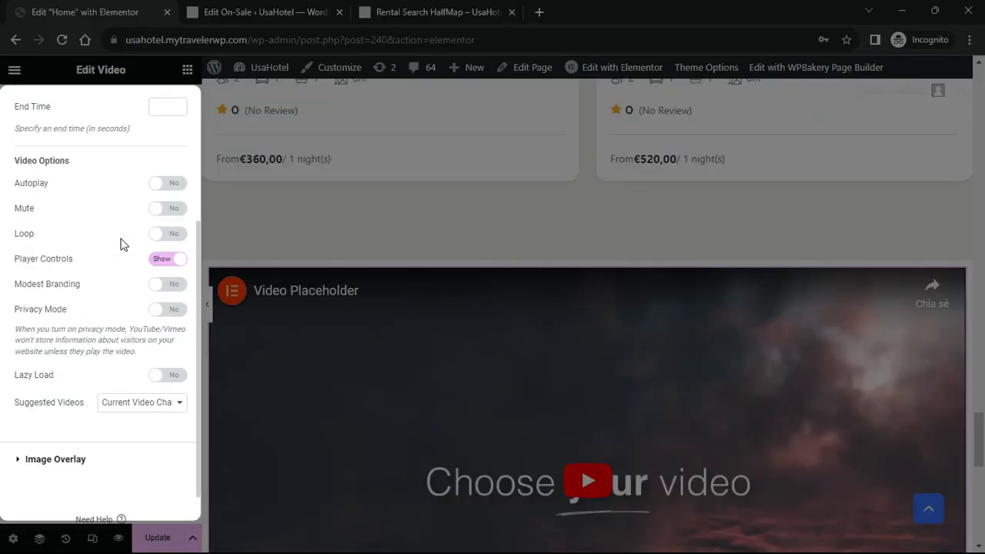
{"action": "scroll", "coordinate": [121, 244], "scroll_direction": "down", "scroll_amount": 1}
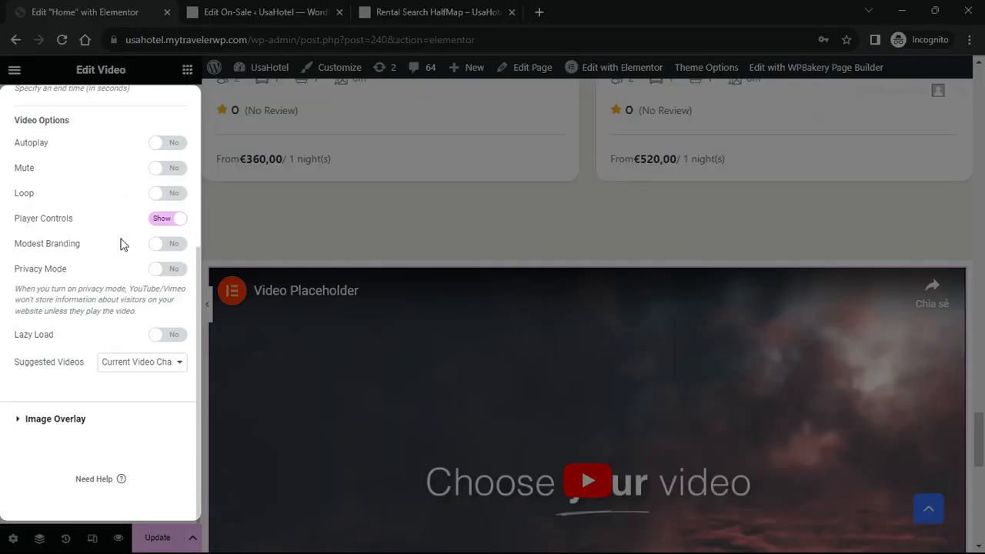
{"action": "left_click", "coordinate": [13, 420]}
{"action": "left_click", "coordinate": [176, 225]}
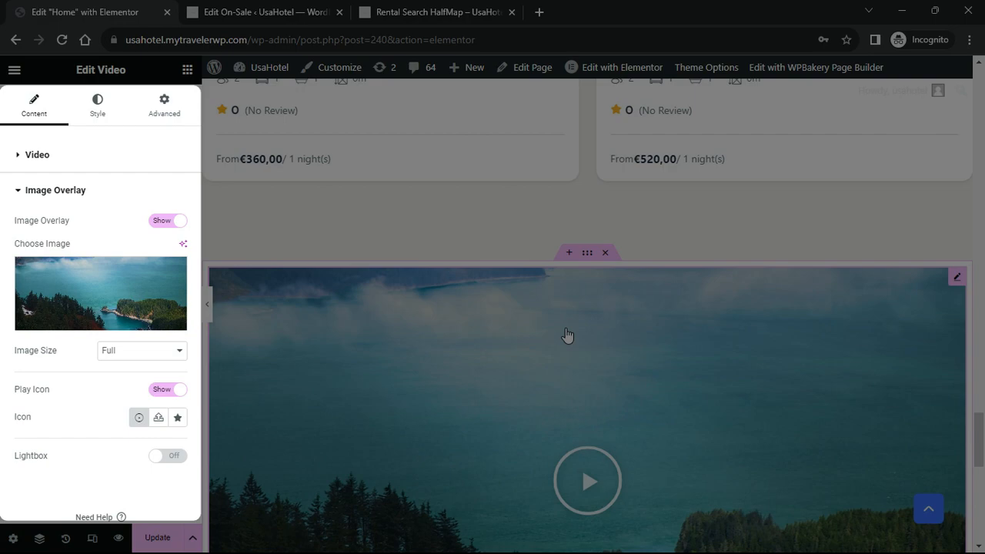
{"action": "scroll", "coordinate": [589, 337], "scroll_direction": "down", "scroll_amount": 2}
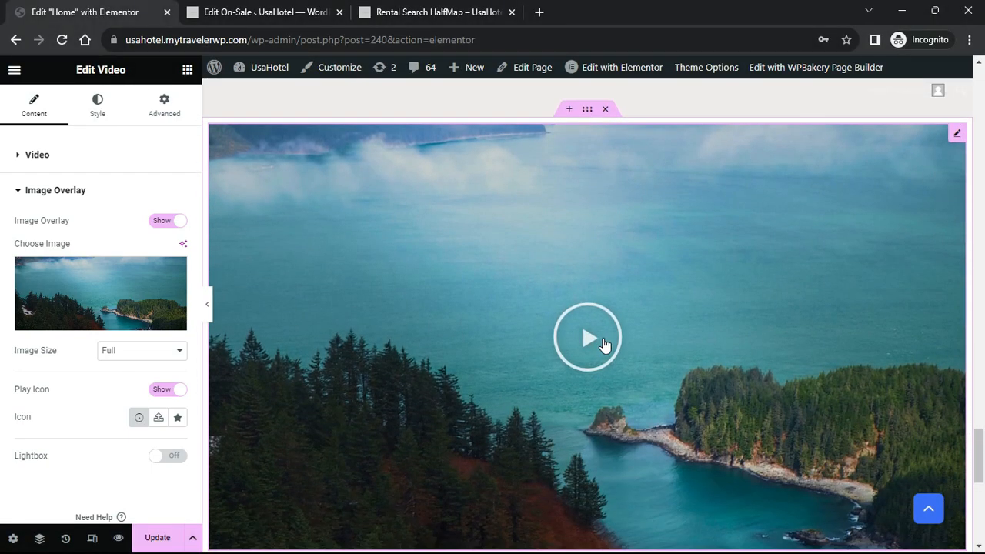
{"action": "scroll", "coordinate": [604, 345], "scroll_direction": "up", "scroll_amount": 2}
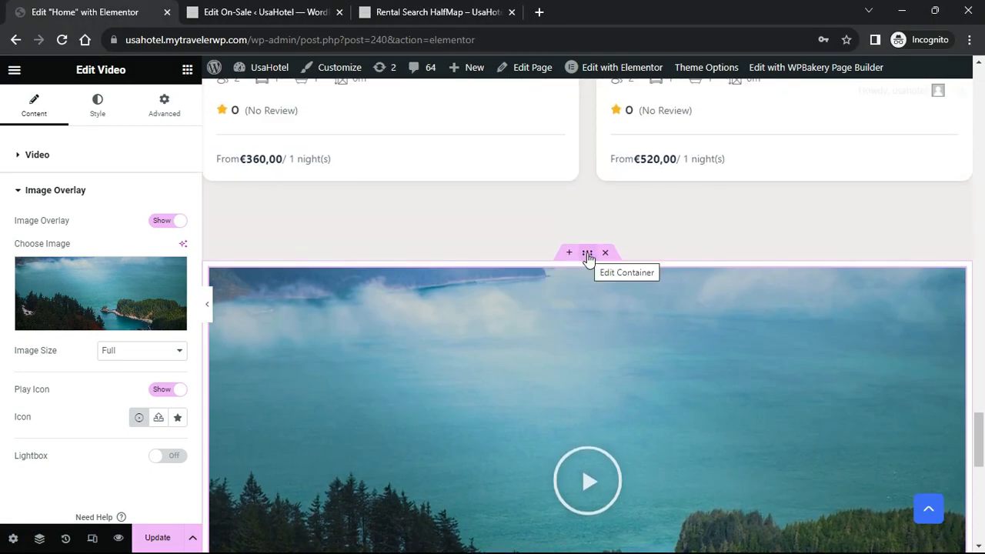
{"action": "left_click", "coordinate": [206, 304]}
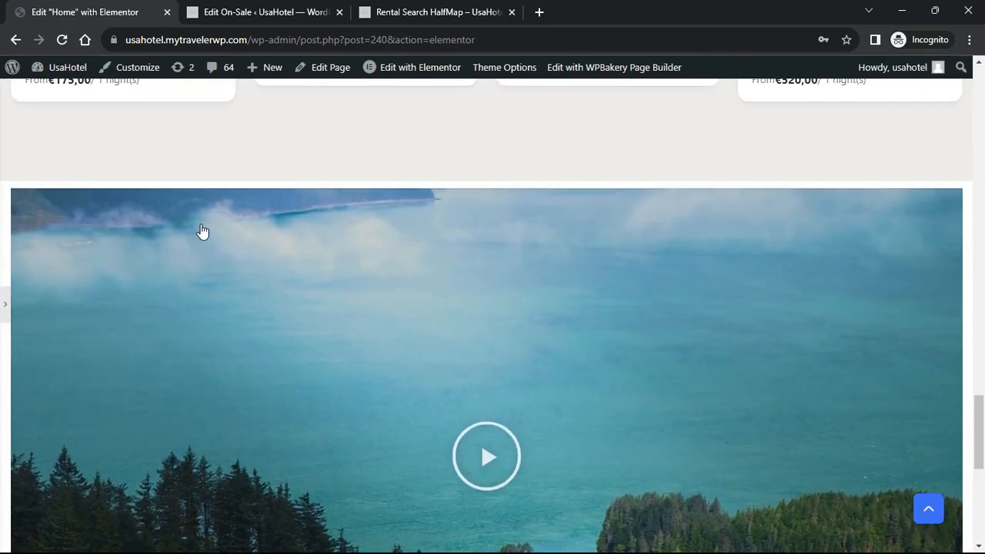
{"action": "left_click", "coordinate": [5, 304]}
Unlink the video container's padding values and set all four sides to 0
{"action": "scroll", "coordinate": [600, 283], "scroll_direction": "down", "scroll_amount": 12}
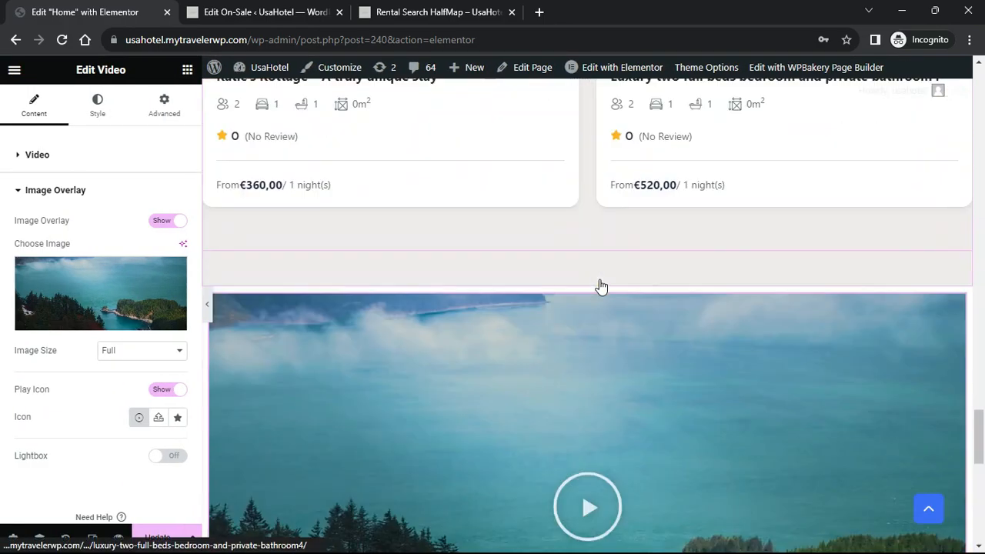
{"action": "left_click", "coordinate": [587, 280]}
{"action": "left_click", "coordinate": [163, 106]}
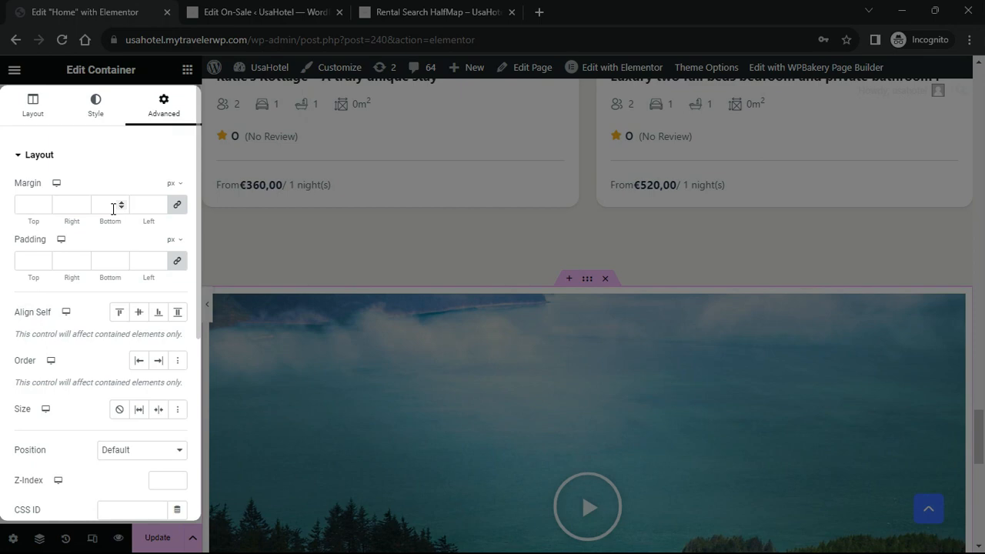
{"action": "left_click", "coordinate": [170, 260]}
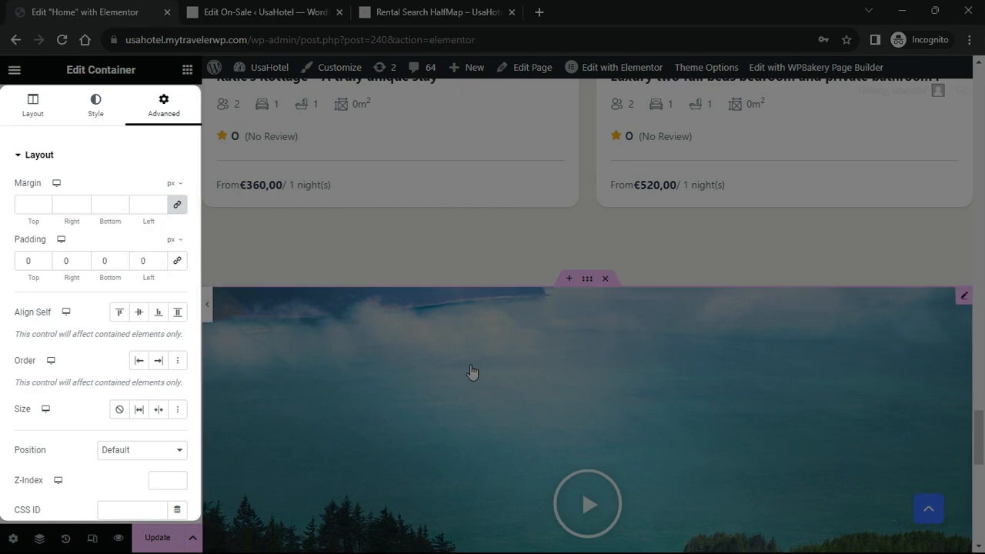
Set the video container's content width to Full Width and play the video in the full-page preview
{"action": "left_click", "coordinate": [32, 106]}
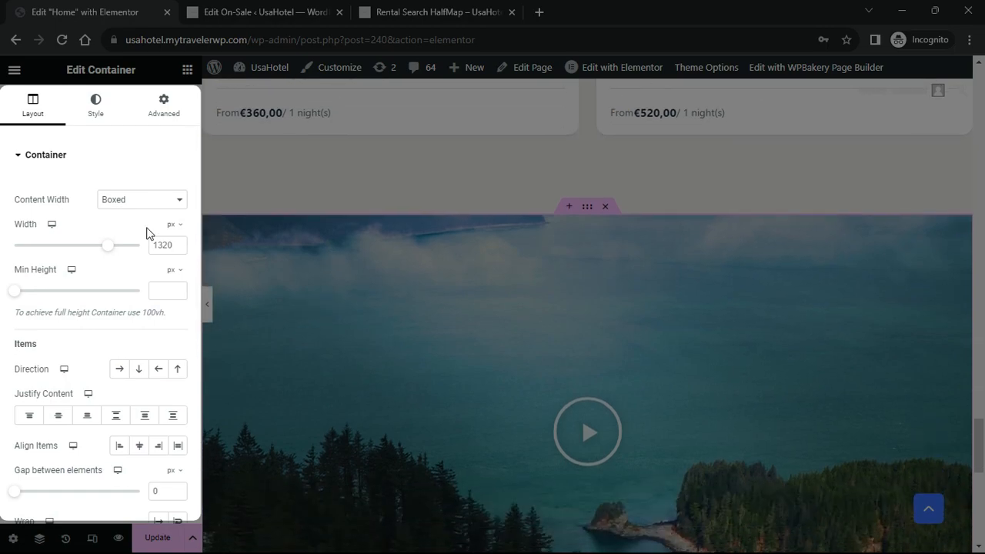
{"action": "left_click", "coordinate": [126, 200]}
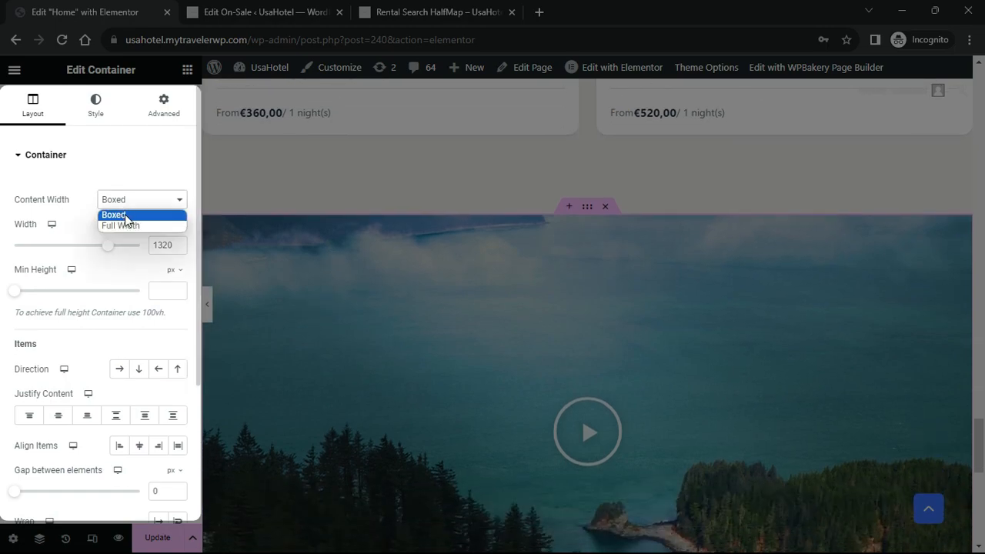
{"action": "left_click", "coordinate": [124, 225]}
{"action": "left_click", "coordinate": [206, 304]}
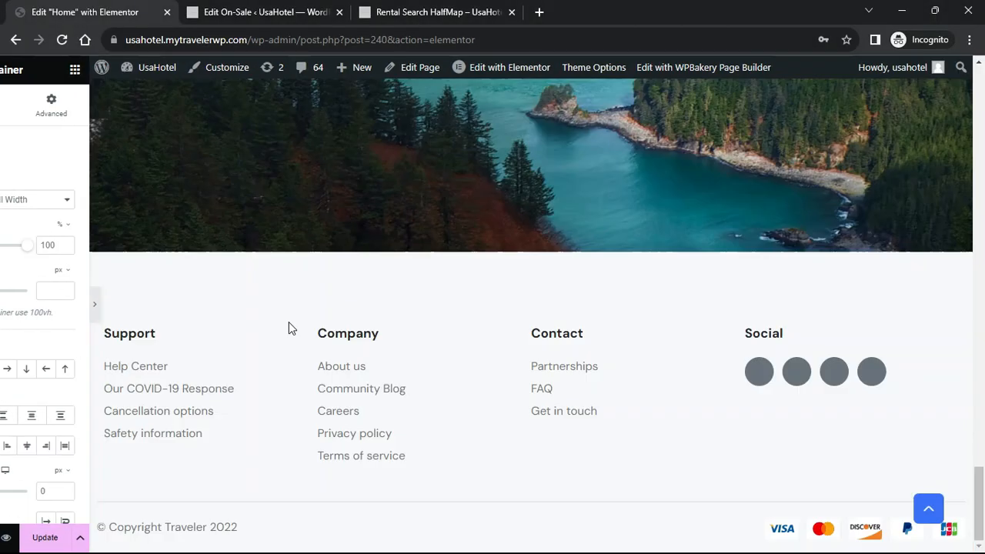
{"action": "left_click", "coordinate": [450, 327]}
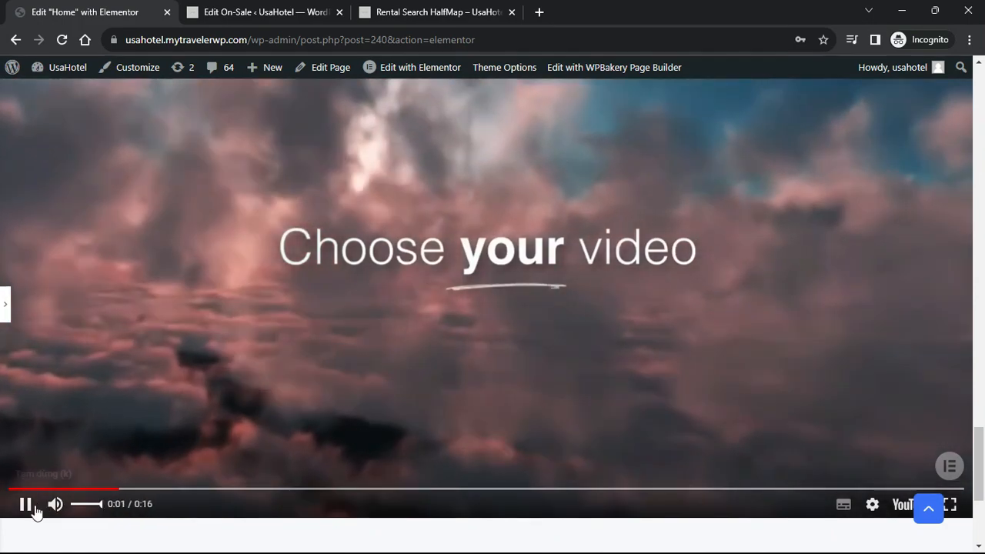
Pause the video, leave the full-page preview and add a Heading widget to the empty container below the video
{"action": "left_click", "coordinate": [32, 508]}
{"action": "left_click", "coordinate": [6, 306]}
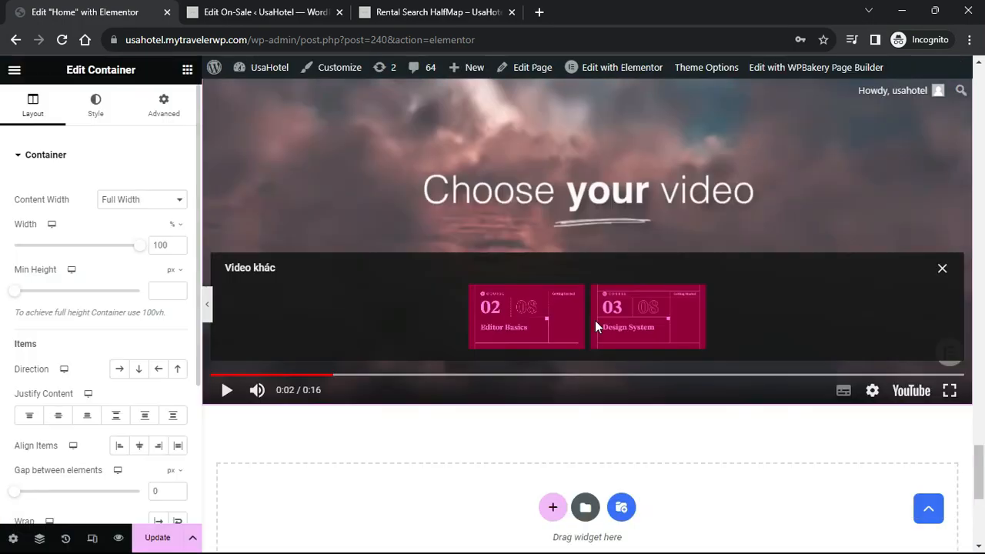
{"action": "scroll", "coordinate": [696, 321], "scroll_direction": "down", "scroll_amount": 4}
{"action": "left_click", "coordinate": [187, 70]}
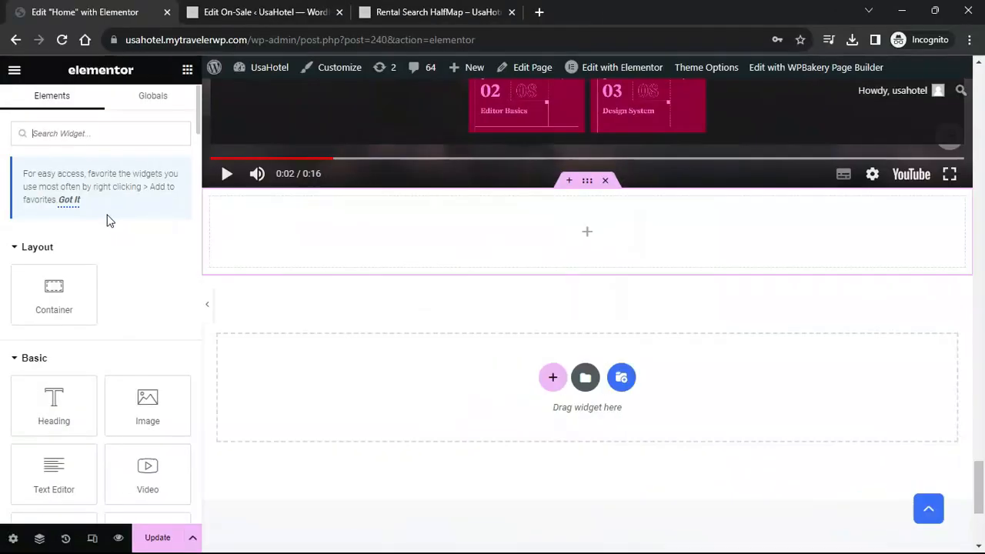
{"action": "left_click_drag", "start_coordinate": [55, 396], "coordinate": [292, 261]}
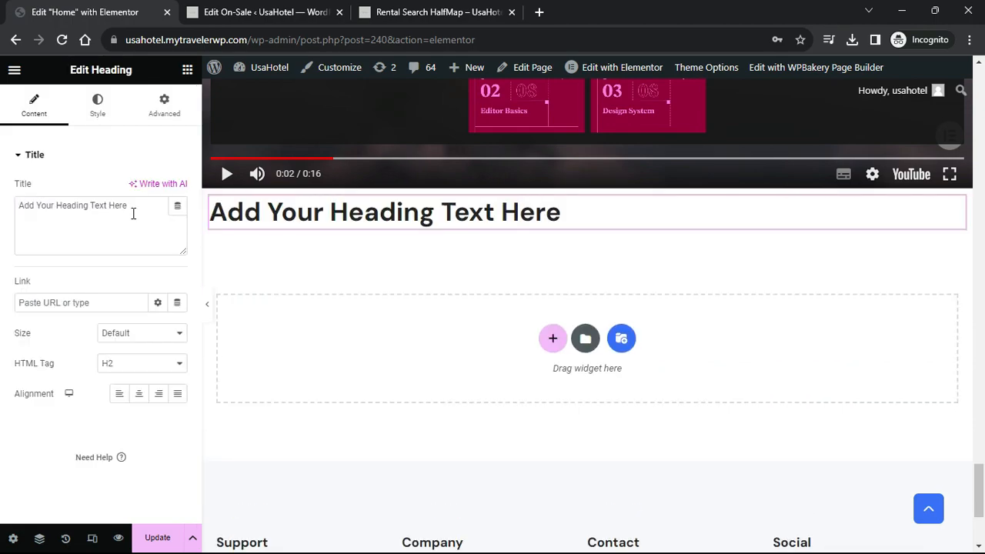
Set the new heading's title to "List of Rental Amenities" and center it
{"action": "left_click_drag", "start_coordinate": [133, 207], "coordinate": [2, 210]}
{"action": "type", "text": "List of Rental Amenities"}
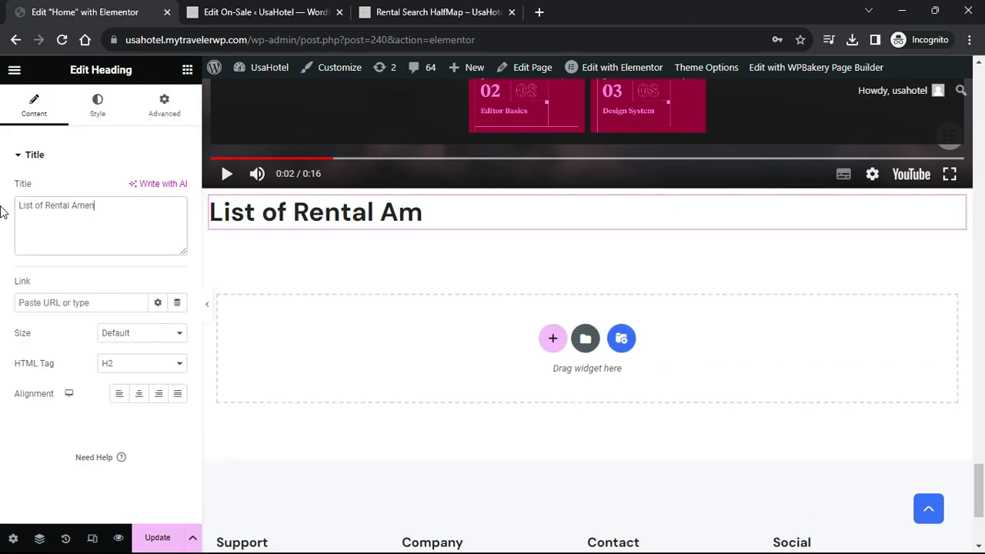
{"action": "left_click", "coordinate": [139, 396]}
Add an inner container beneath the List of Rental Amenities heading and place an Icon box widget inside it
{"action": "left_click", "coordinate": [187, 69]}
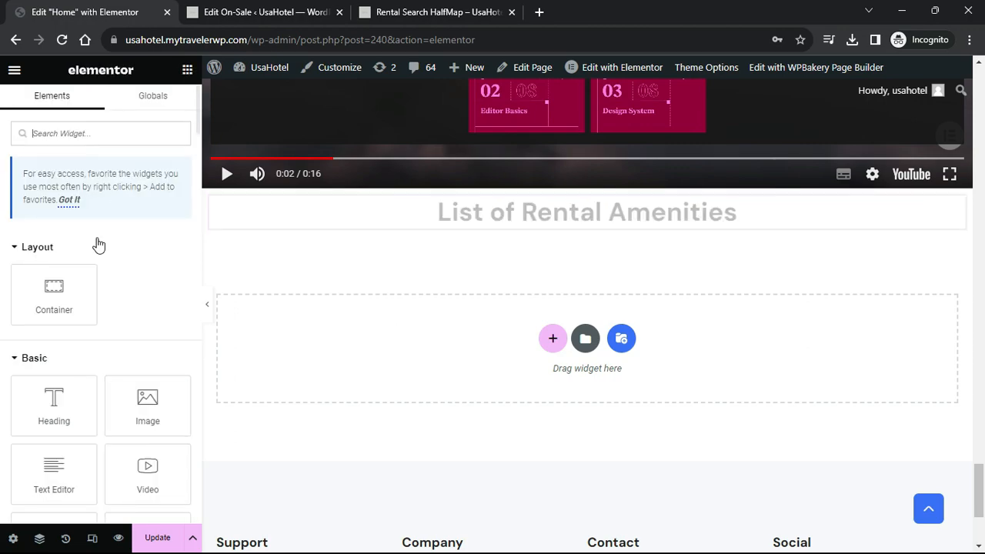
{"action": "left_click_drag", "start_coordinate": [77, 287], "coordinate": [448, 228]}
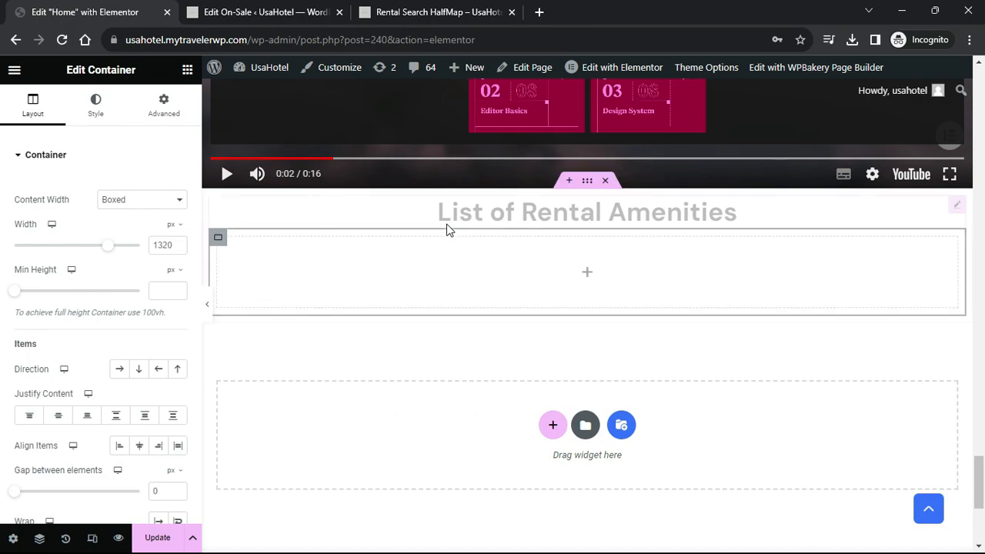
{"action": "left_click", "coordinate": [189, 69]}
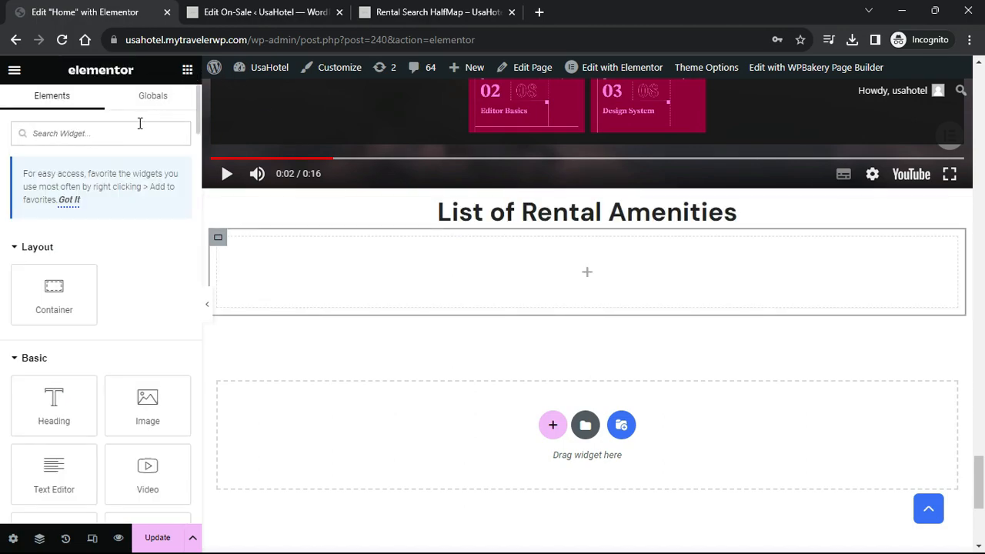
{"action": "type", "text": "Icon"}
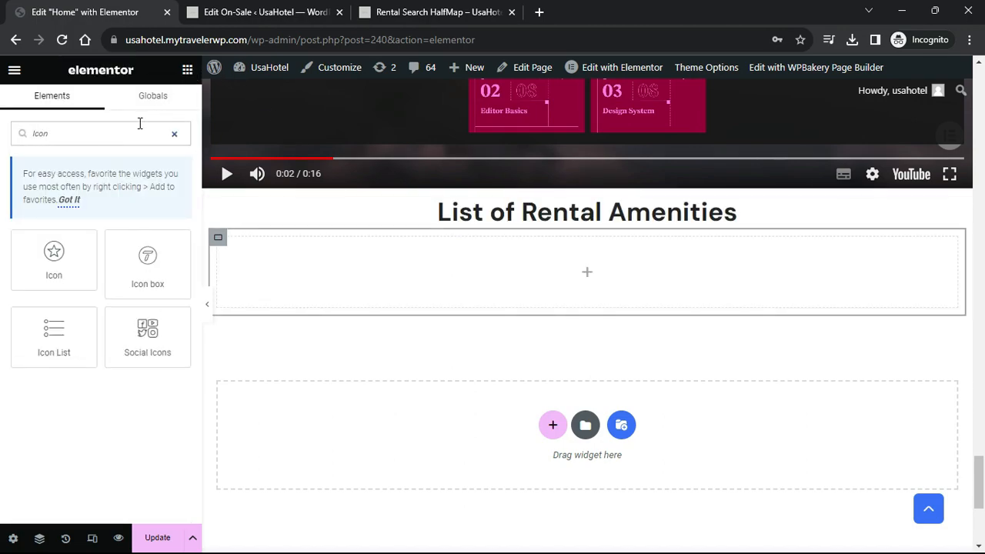
{"action": "left_click_drag", "start_coordinate": [149, 258], "coordinate": [360, 281]}
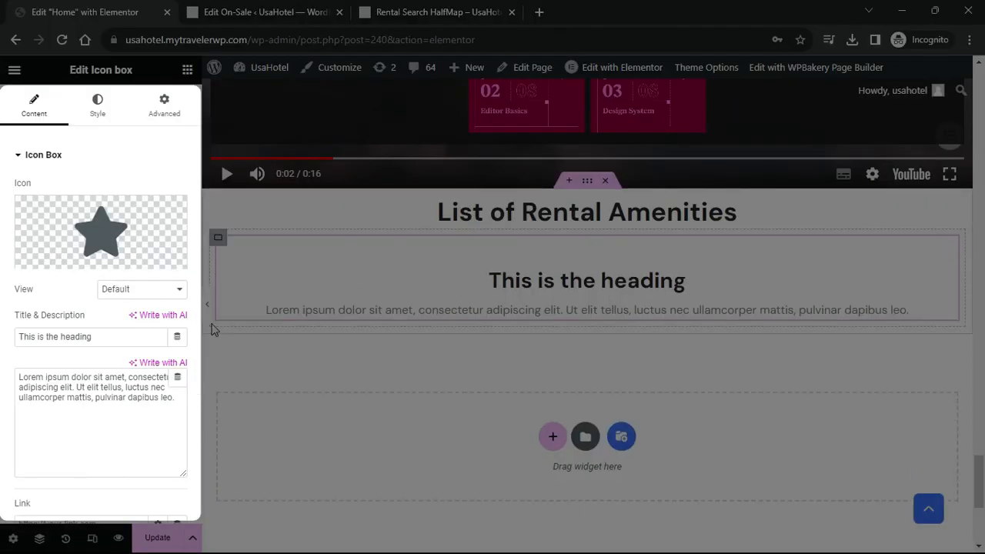
Set the icon box view to Framed, clear its description and title it "Wifi"
{"action": "left_click", "coordinate": [147, 290]}
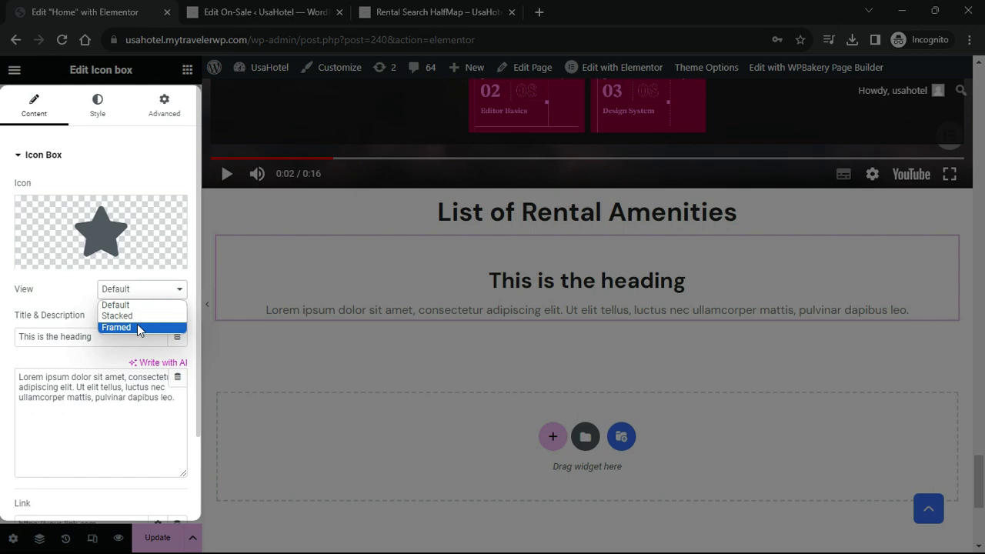
{"action": "left_click", "coordinate": [137, 324]}
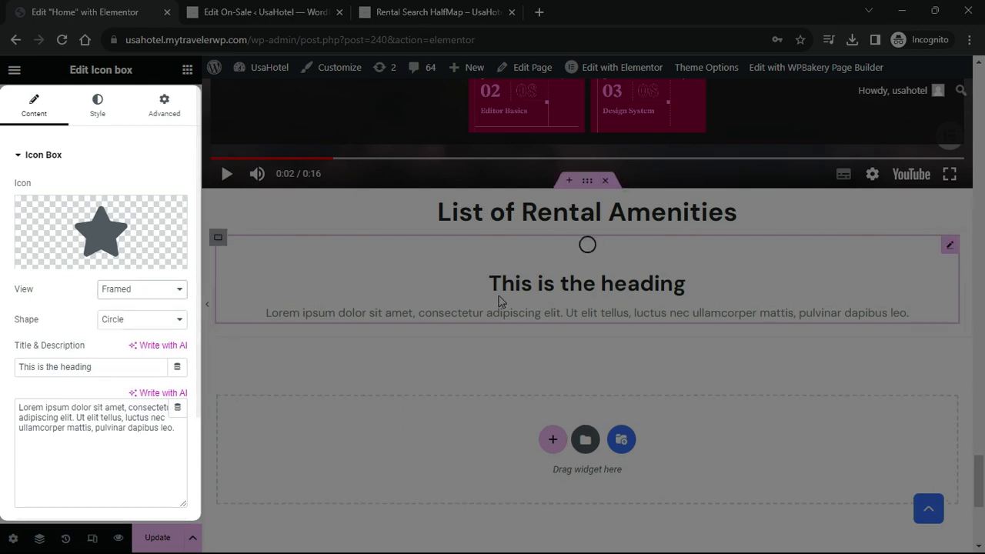
{"action": "triple_click", "coordinate": [140, 433]}
{"action": "key", "text": "BackSpace"}
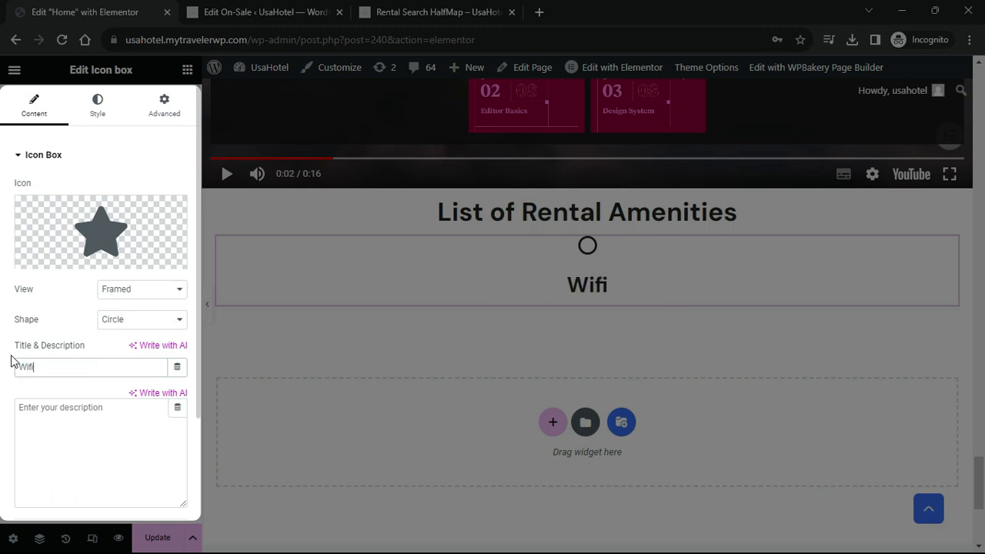
Set both the primary and secondary colors of the Wifi icon to white
{"action": "left_click", "coordinate": [96, 104]}
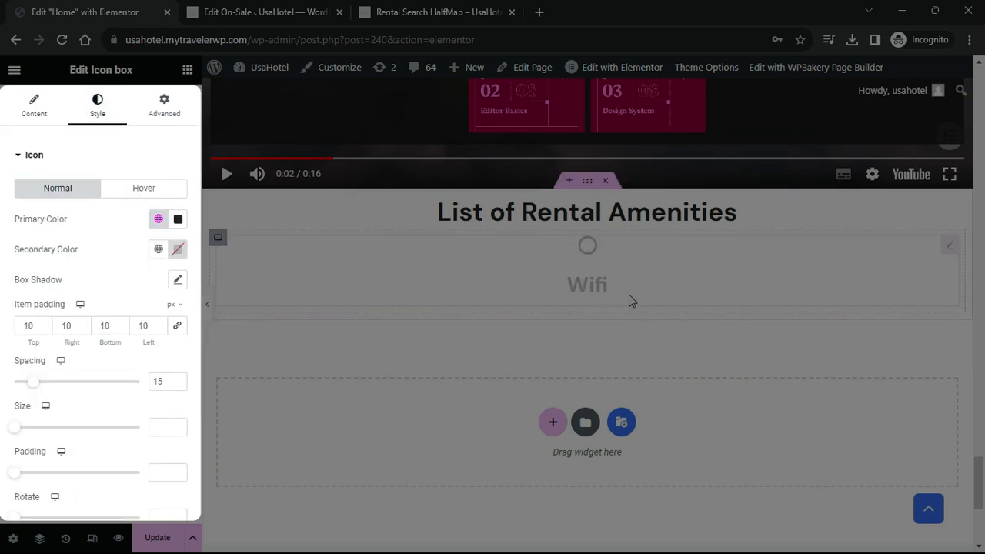
{"action": "left_click", "coordinate": [178, 219]}
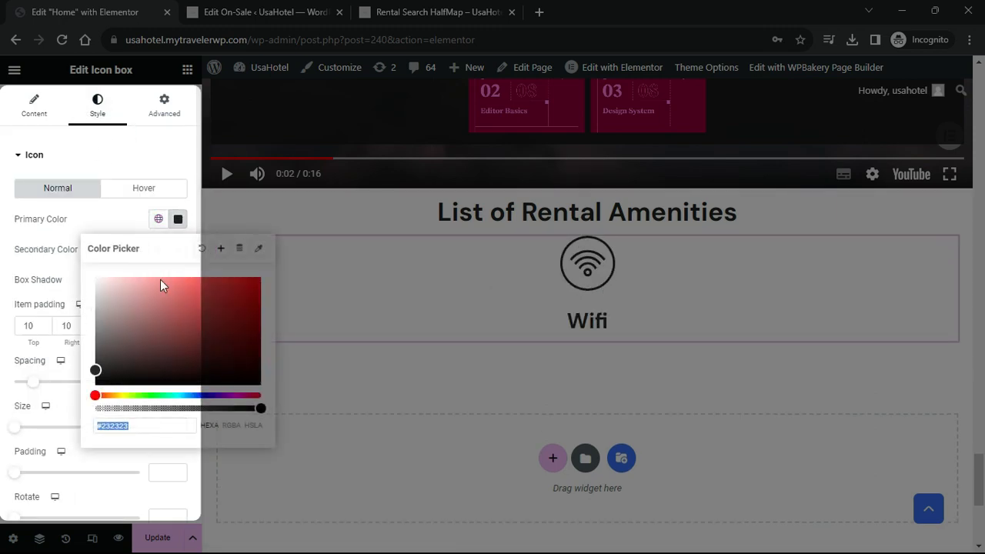
{"action": "left_click", "coordinate": [177, 248]}
{"action": "left_click", "coordinate": [177, 248]}
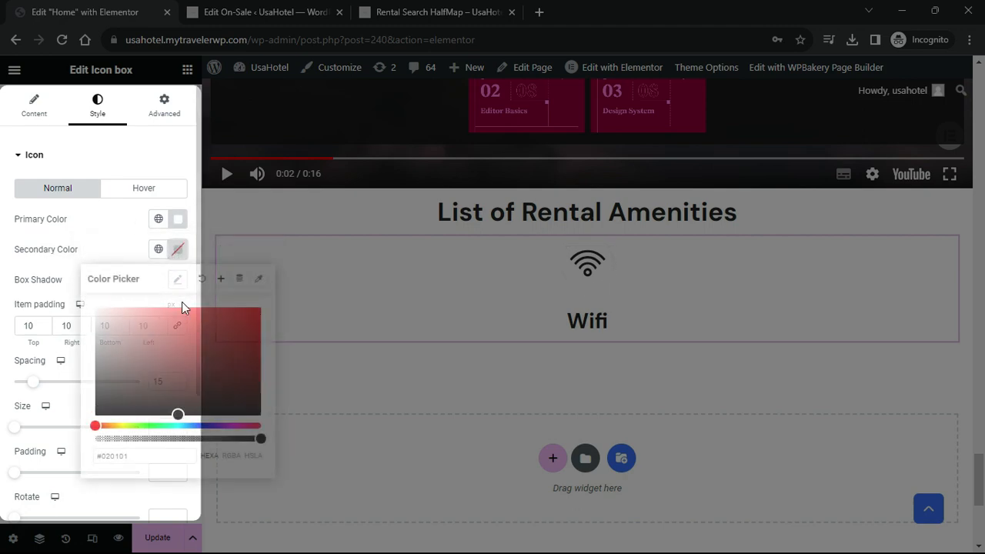
{"action": "left_click", "coordinate": [50, 255]}
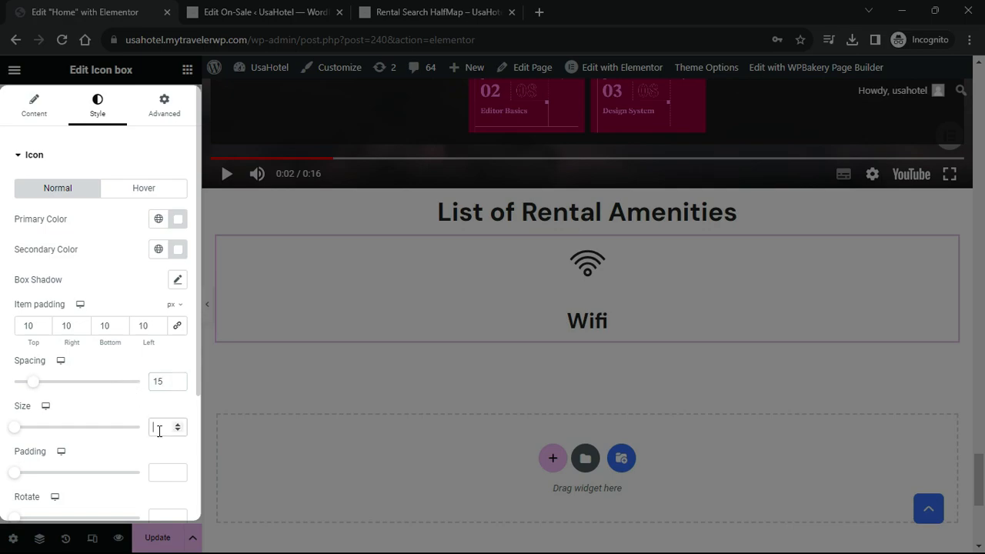
Set the Wifi icon's size to 50 and its padding to 25
{"action": "type", "text": "50"}
{"action": "left_click", "coordinate": [163, 472]}
{"action": "type", "text": "25"}
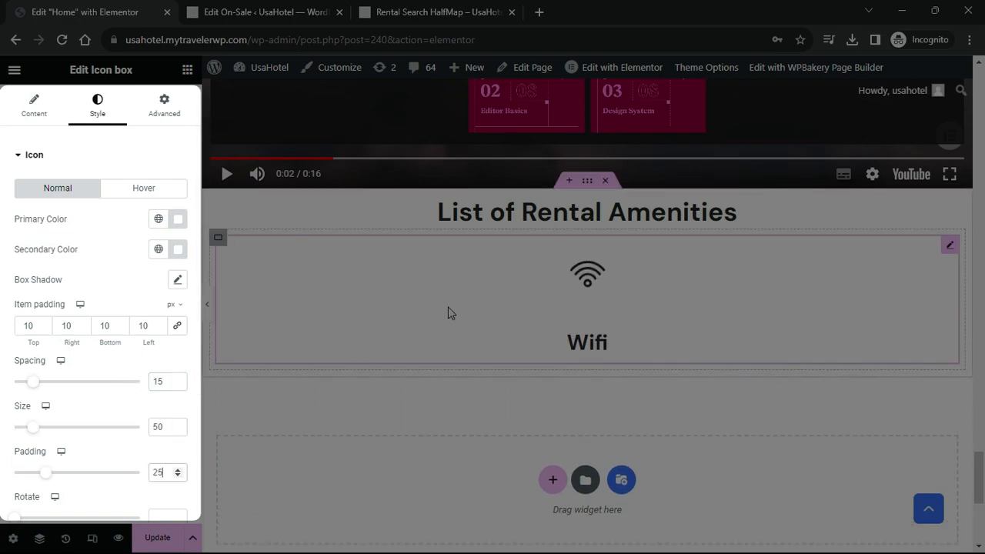
Give the Wifi icon box a Classic background in the light pink color #FFF0F0
{"action": "left_click", "coordinate": [163, 106]}
{"action": "scroll", "coordinate": [164, 300], "scroll_direction": "down", "scroll_amount": 5}
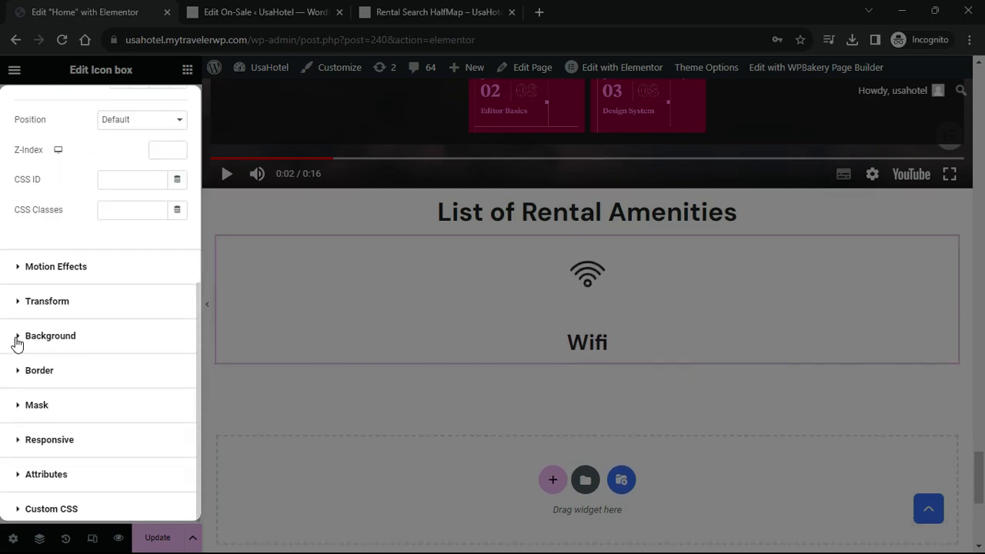
{"action": "left_click", "coordinate": [17, 339]}
{"action": "left_click", "coordinate": [158, 322]}
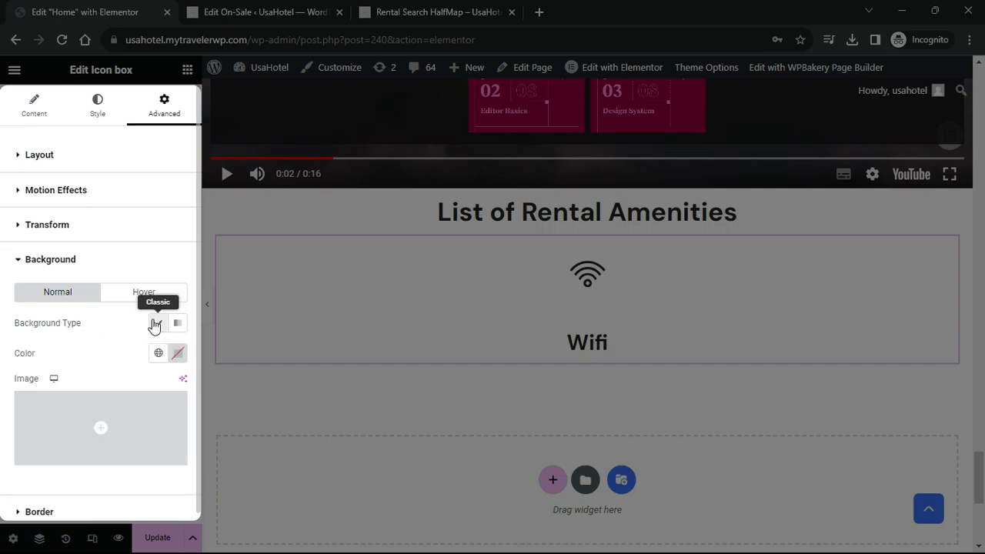
{"action": "left_click", "coordinate": [178, 354]}
{"action": "left_click", "coordinate": [101, 171]}
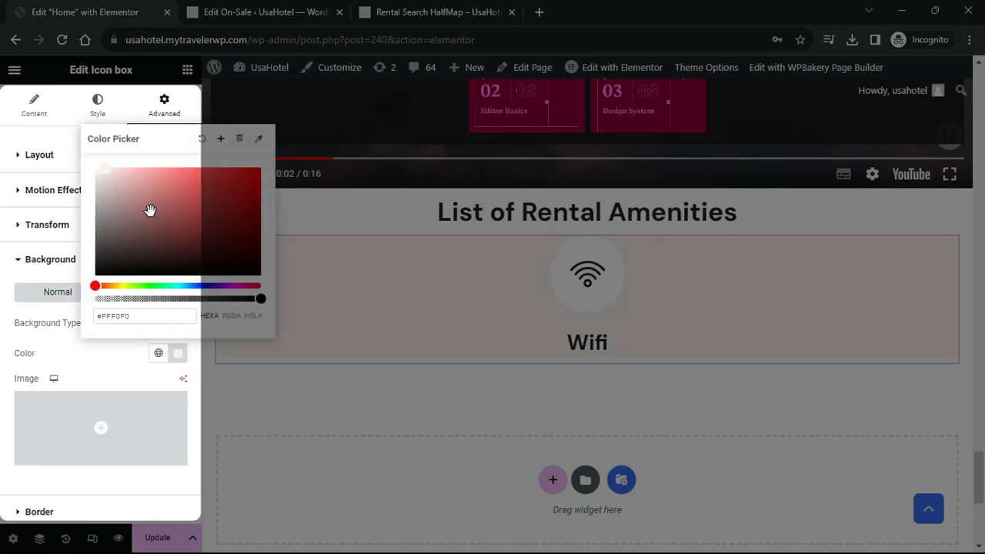
{"action": "left_click", "coordinate": [71, 150]}
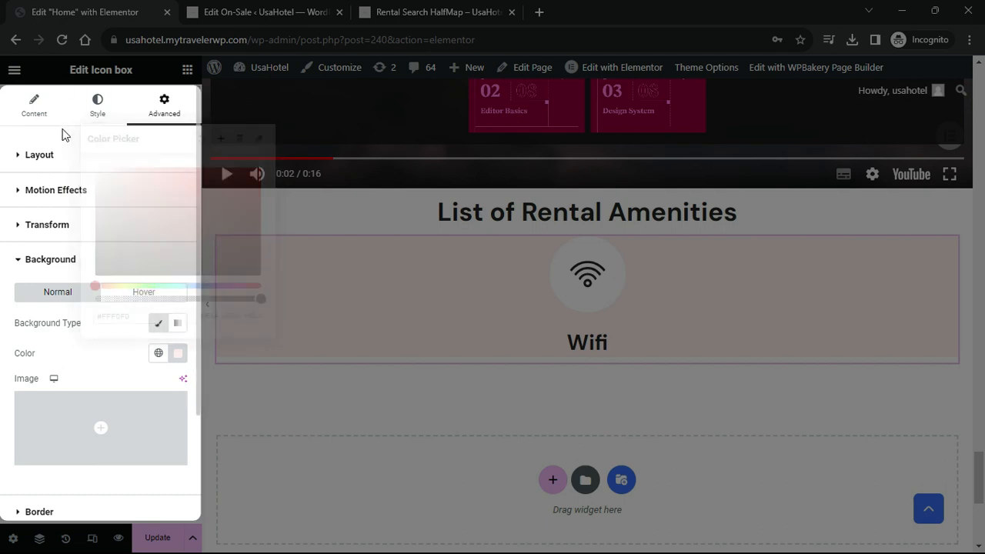
Set the Wifi icon box's padding to 50 px and its border radius to 30 px on all sides
{"action": "left_click", "coordinate": [17, 155]}
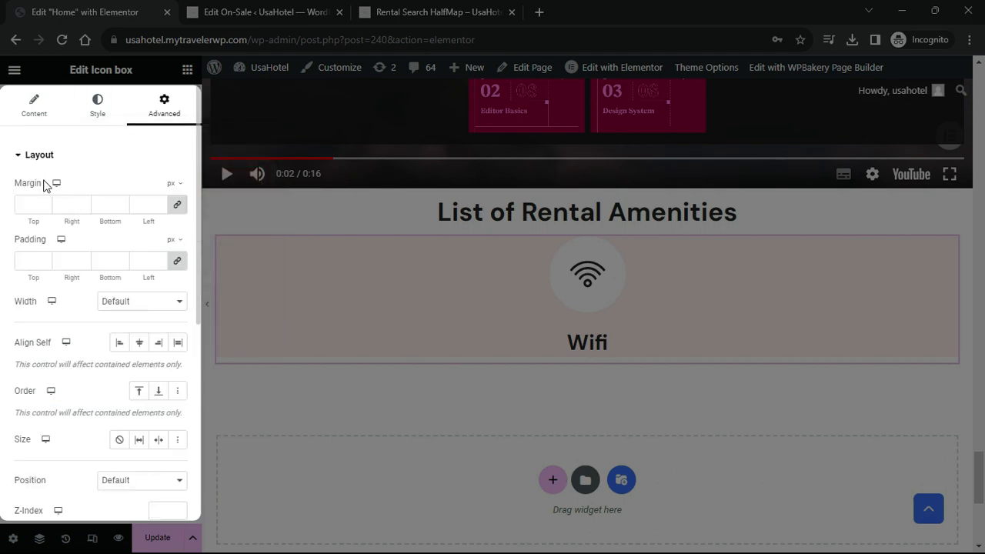
{"action": "left_click", "coordinate": [30, 262]}
{"action": "type", "text": "50"}
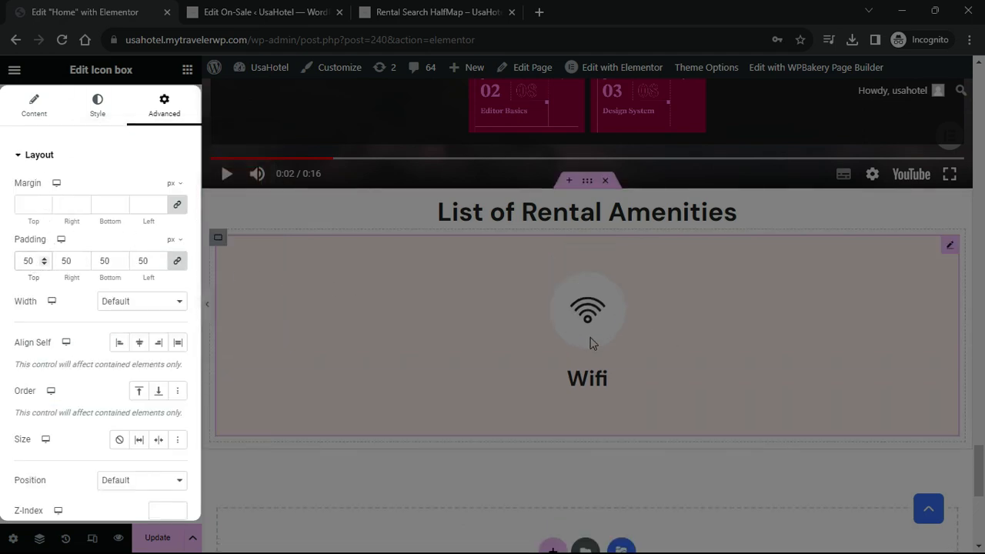
{"action": "scroll", "coordinate": [150, 354], "scroll_direction": "down", "scroll_amount": 5}
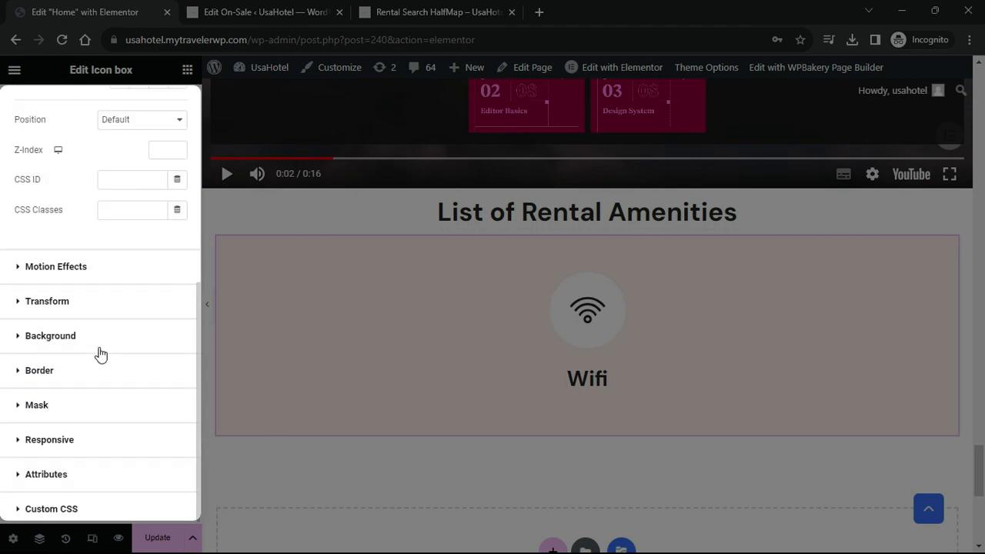
{"action": "left_click", "coordinate": [22, 369]}
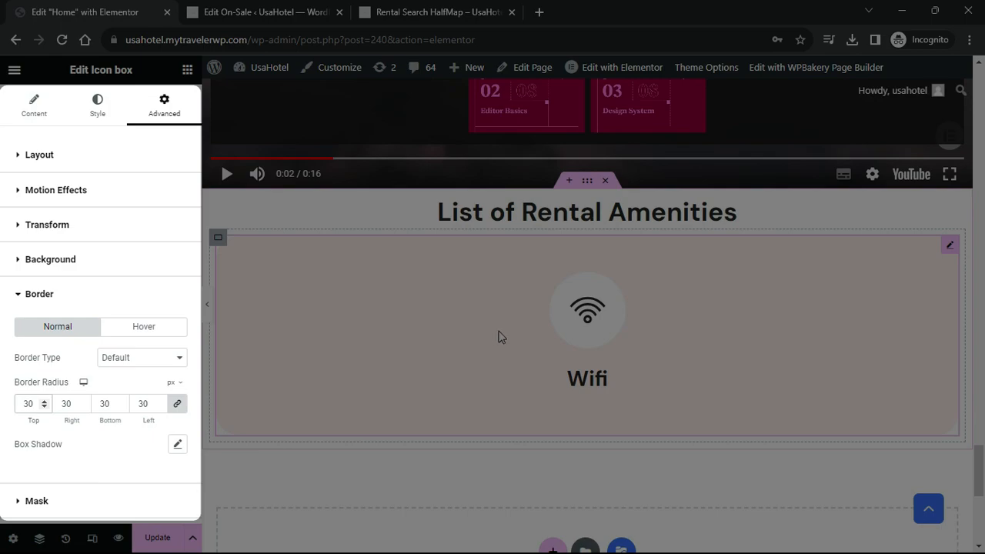
Set the Wifi title's typography to size 20 px and weight 700 (Bold), and return to the icon box's content settings
{"action": "left_click", "coordinate": [97, 102]}
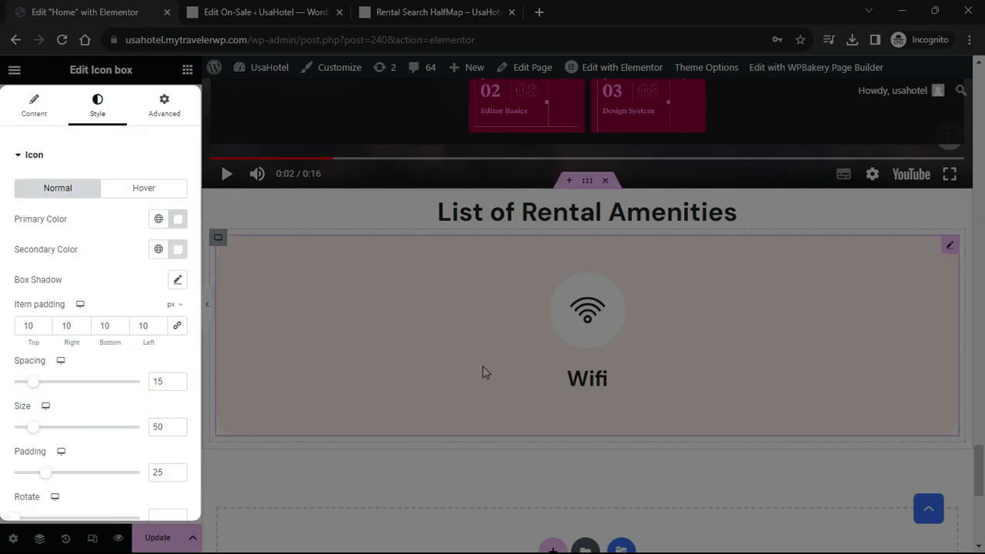
{"action": "scroll", "coordinate": [90, 401], "scroll_direction": "down", "scroll_amount": 3}
{"action": "left_click", "coordinate": [17, 508]}
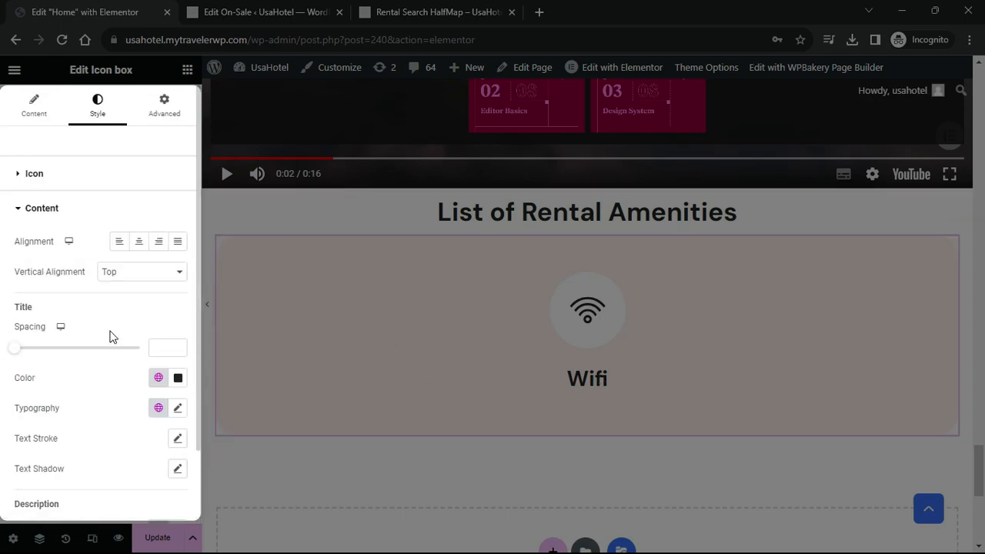
{"action": "left_click", "coordinate": [178, 409]}
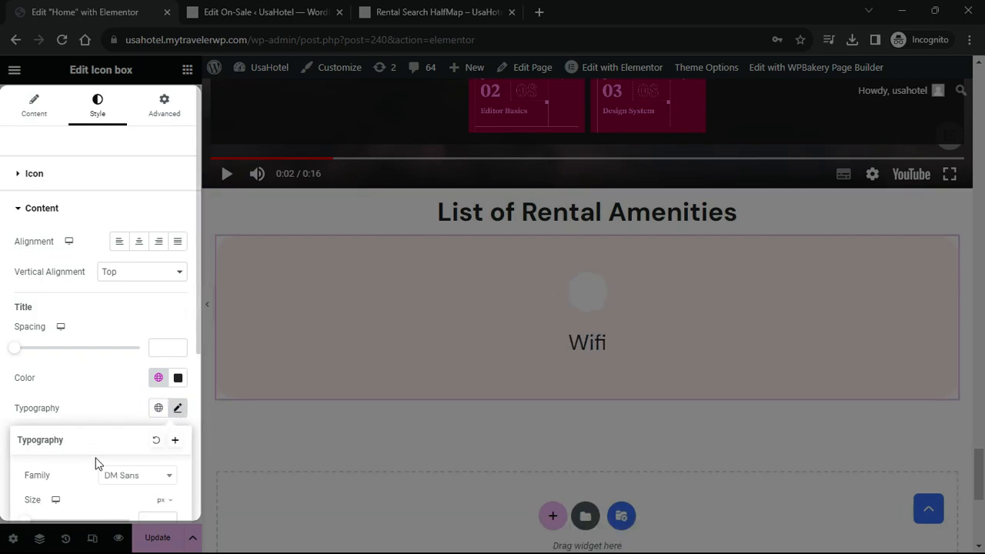
{"action": "scroll", "coordinate": [154, 377], "scroll_direction": "down", "scroll_amount": 2}
{"action": "left_click", "coordinate": [141, 411]}
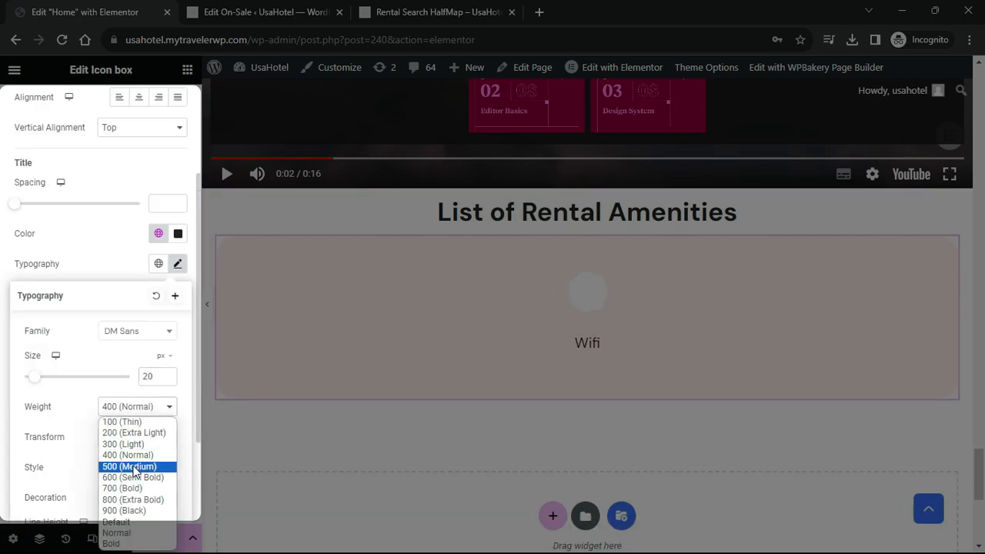
{"action": "left_click", "coordinate": [131, 490]}
{"action": "left_click", "coordinate": [126, 263]}
{"action": "scroll", "coordinate": [65, 136], "scroll_direction": "up", "scroll_amount": 2}
{"action": "left_click", "coordinate": [34, 106]}
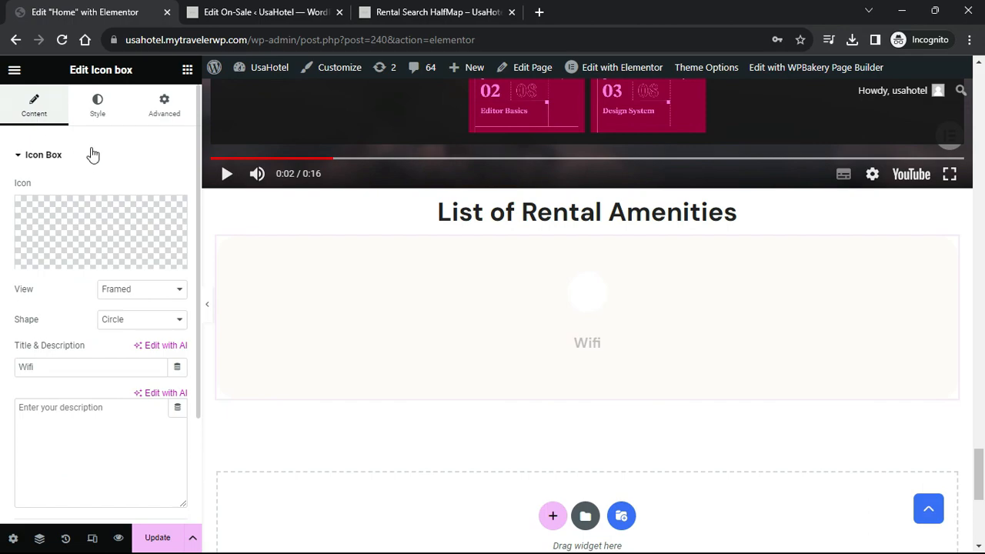
Duplicate the Wifi icon box three times within the inner container
{"action": "right_click", "coordinate": [951, 260]}
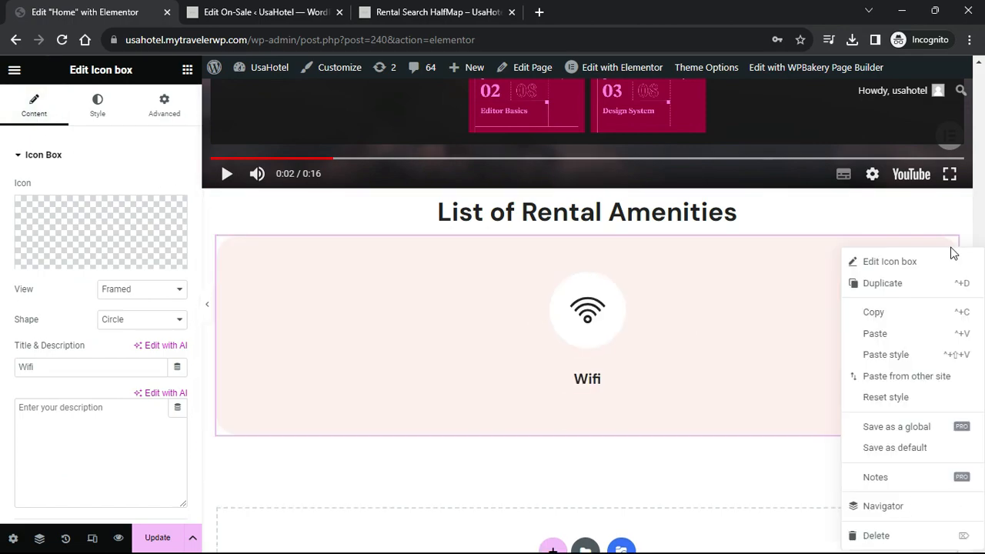
{"action": "left_click", "coordinate": [925, 289]}
{"action": "right_click", "coordinate": [950, 253]}
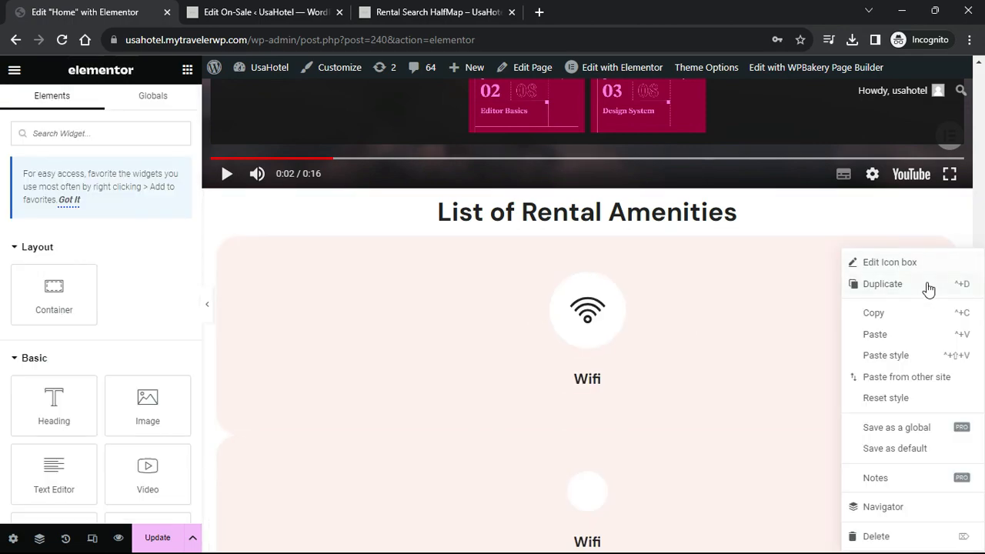
{"action": "left_click", "coordinate": [929, 284]}
{"action": "right_click", "coordinate": [949, 258]}
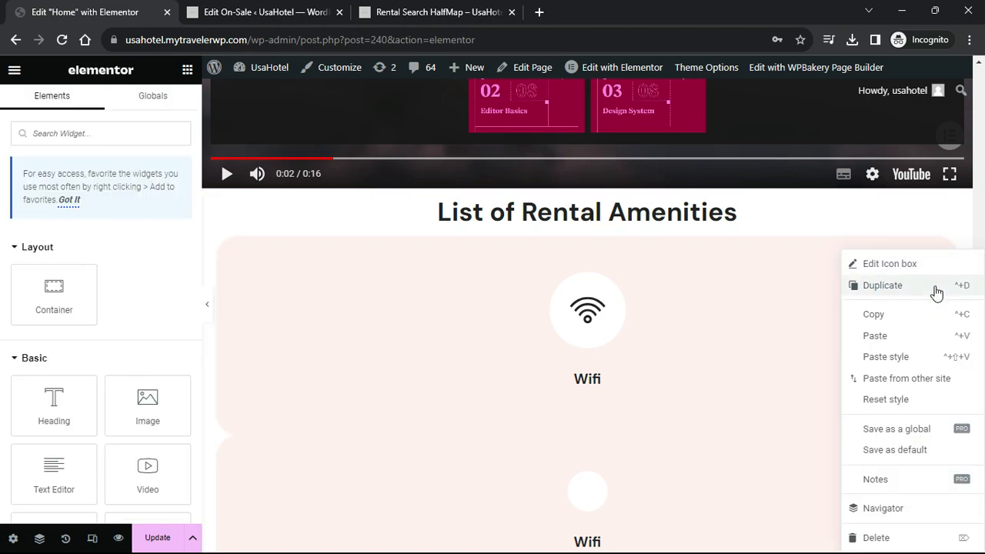
{"action": "left_click", "coordinate": [938, 285]}
Arrange the four Wifi icon boxes in the inner container in a horizontal row with Space Evenly justification
{"action": "scroll", "coordinate": [723, 362], "scroll_direction": "down", "scroll_amount": 5}
{"action": "scroll", "coordinate": [690, 348], "scroll_direction": "up", "scroll_amount": 3}
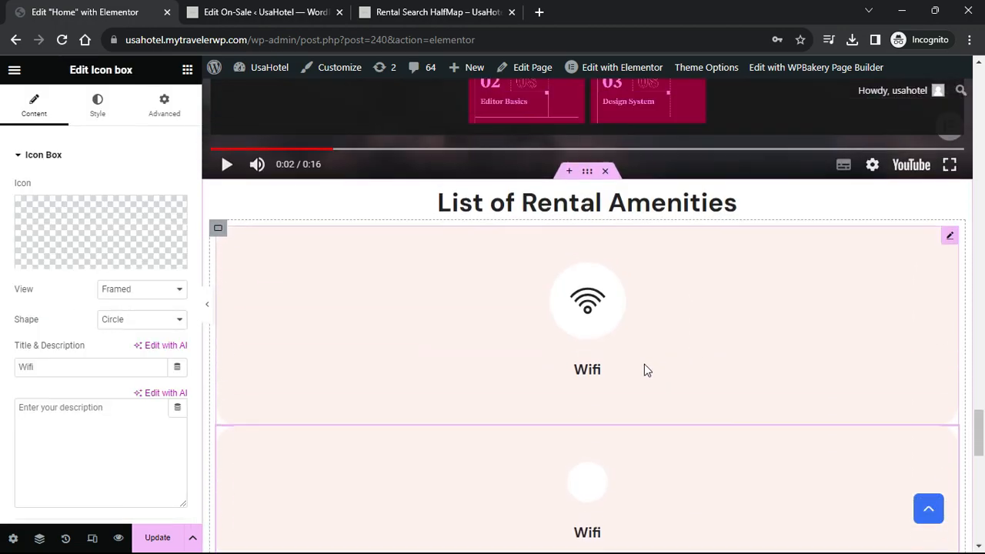
{"action": "left_click", "coordinate": [219, 237]}
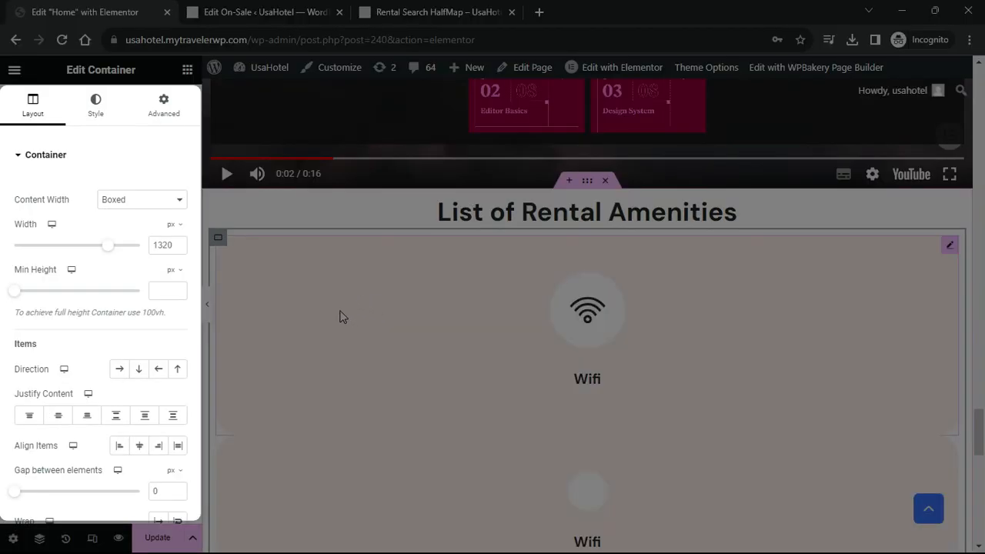
{"action": "left_click", "coordinate": [119, 369]}
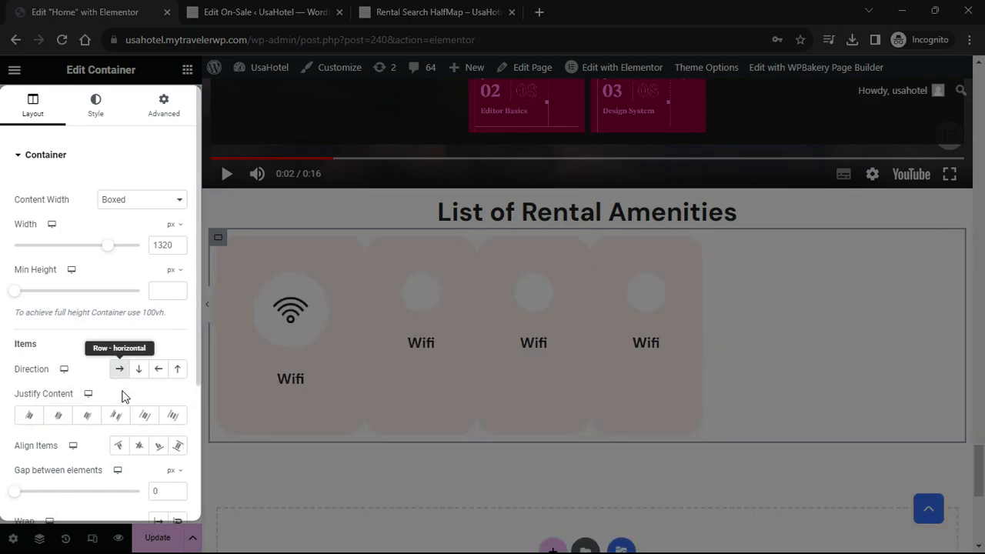
{"action": "left_click", "coordinate": [172, 414]}
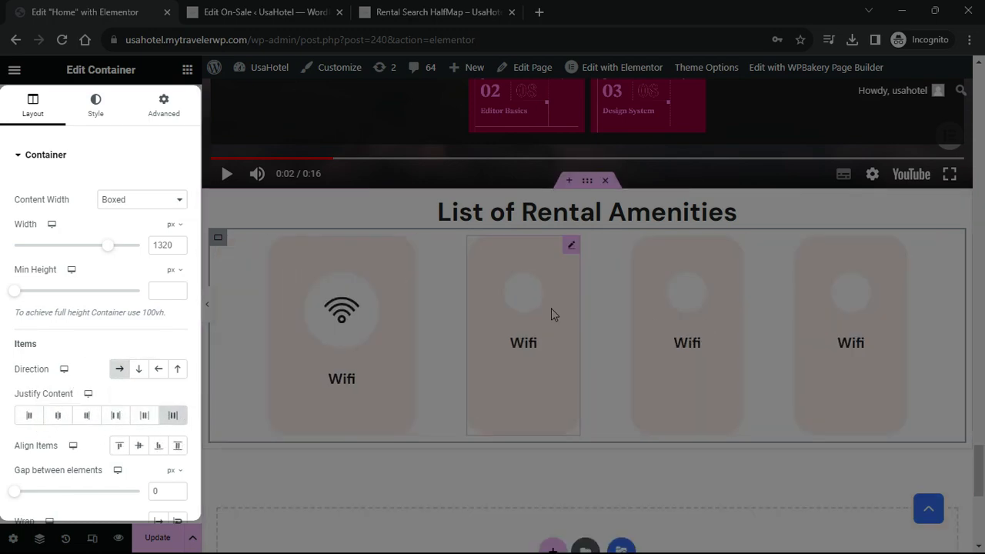
Set the inner container's content width to Full Width at 80% and align the container itself to the center
{"action": "left_click", "coordinate": [141, 204]}
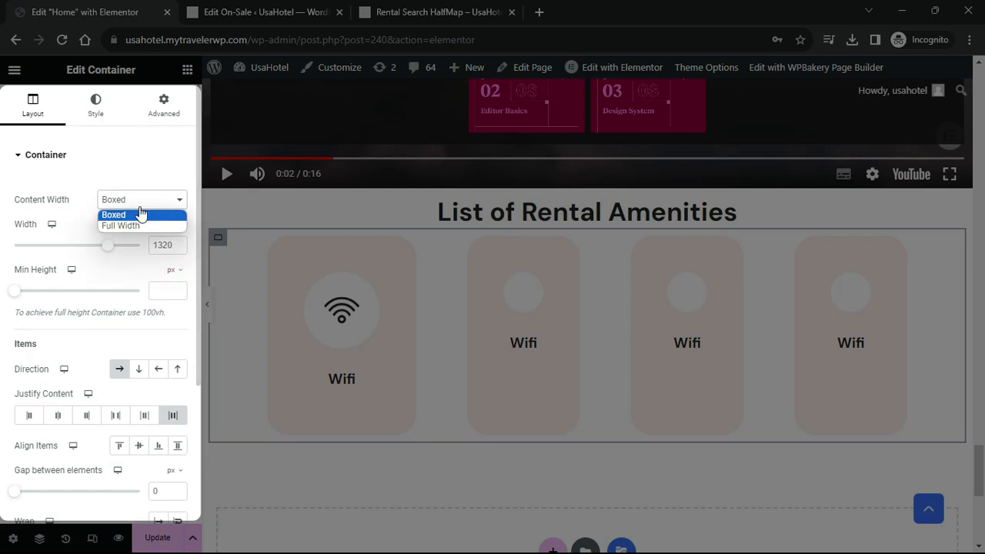
{"action": "left_click", "coordinate": [140, 225]}
{"action": "left_click", "coordinate": [177, 248]}
{"action": "type", "text": "80"}
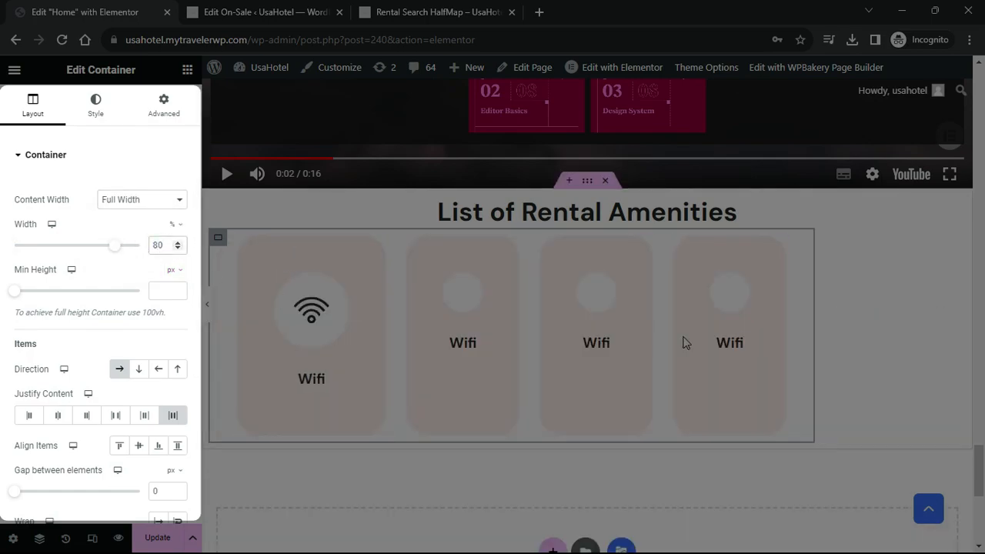
{"action": "left_click", "coordinate": [163, 106]}
{"action": "left_click", "coordinate": [139, 311]}
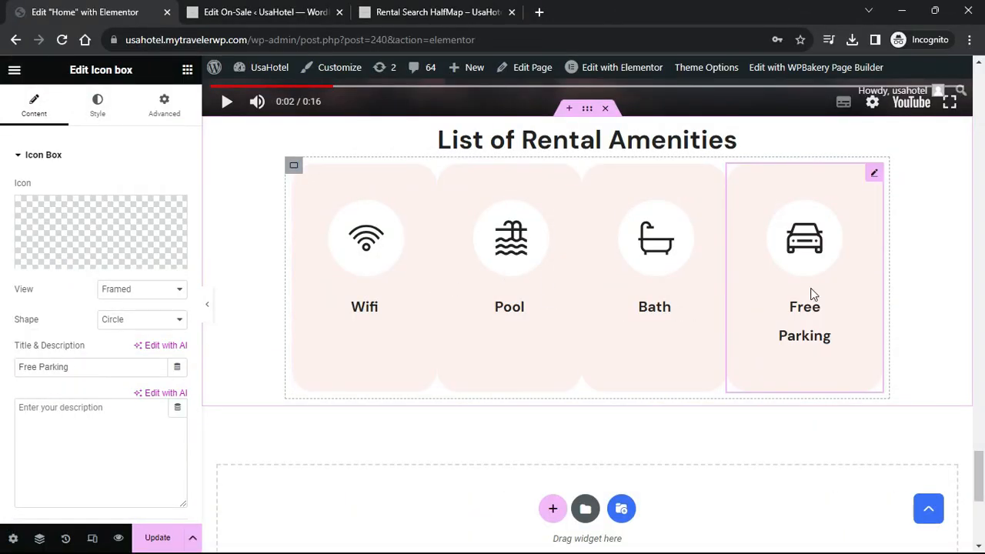
Duplicate the inner container holding the Wifi, Pool, Bath and Free Parking icon boxes
{"action": "left_click", "coordinate": [294, 167]}
{"action": "right_click", "coordinate": [294, 168]}
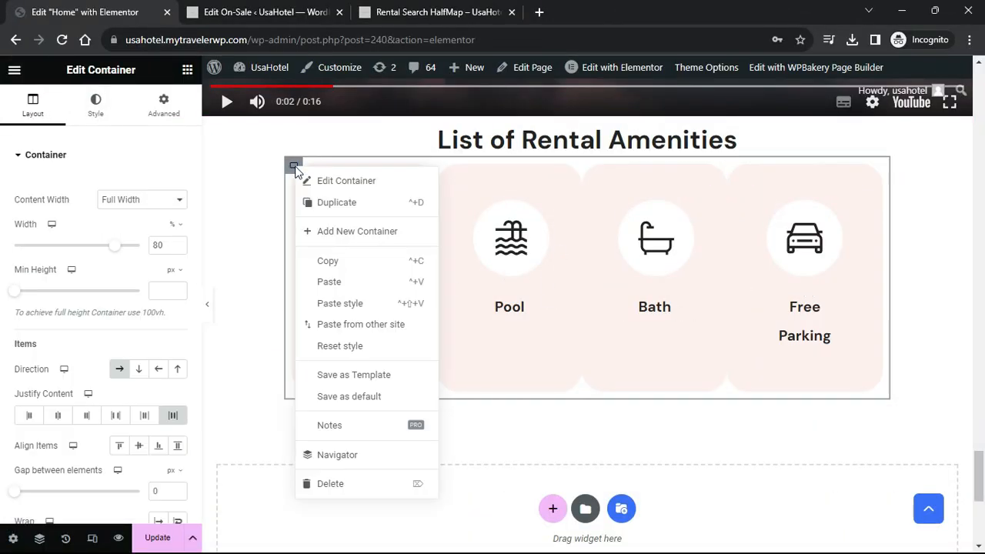
{"action": "left_click", "coordinate": [314, 203]}
{"action": "scroll", "coordinate": [505, 312], "scroll_direction": "down", "scroll_amount": 2}
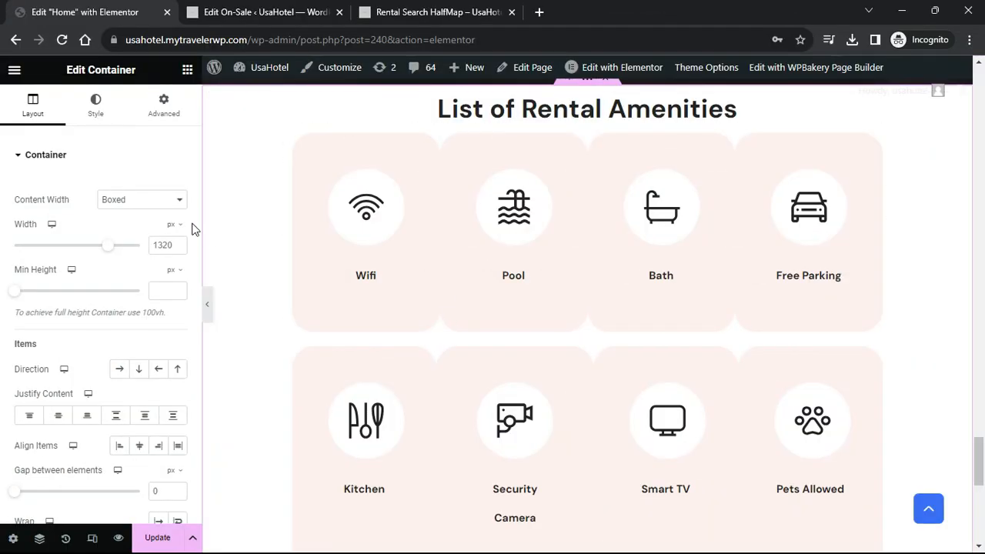
Set the outer amenities container's padding to 80 px top, 50 px bottom and 0 on the right and left
{"action": "left_click", "coordinate": [163, 104]}
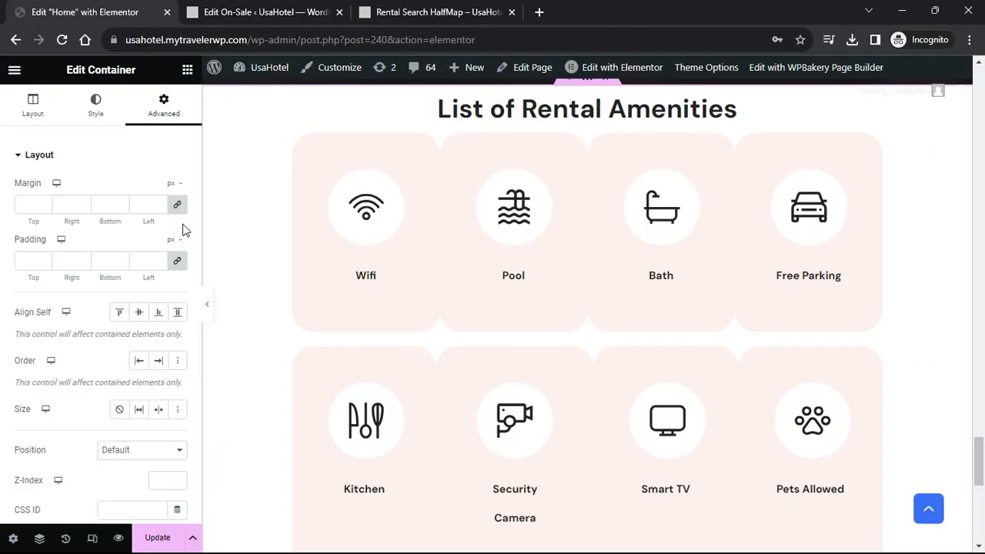
{"action": "left_click", "coordinate": [177, 261]}
{"action": "double_click", "coordinate": [29, 261]}
{"action": "type", "text": "80"}
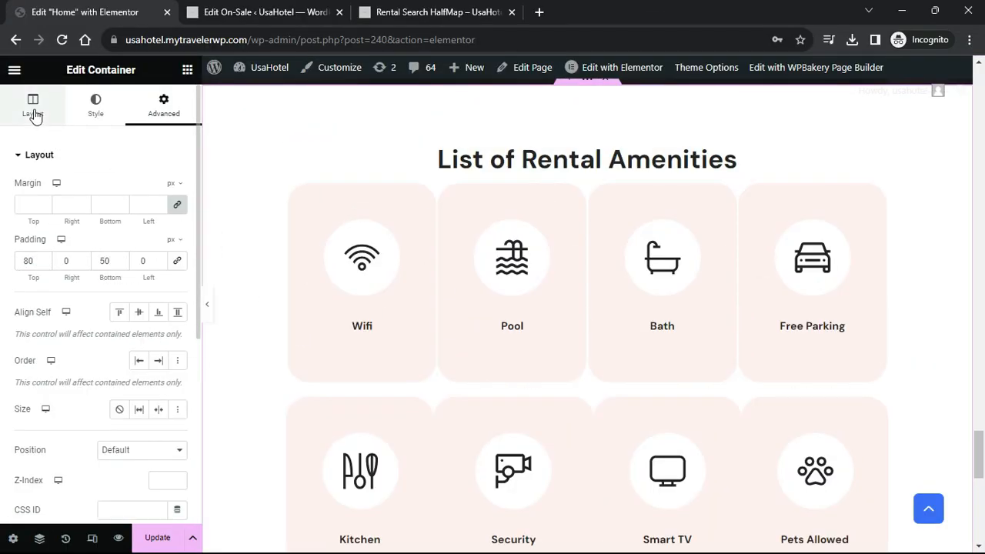
Set the gap between elements of the outer amenities container to 30 px and preview the section without the editor sidebar
{"action": "left_click", "coordinate": [34, 111]}
{"action": "scroll", "coordinate": [99, 448], "scroll_direction": "down", "scroll_amount": 1}
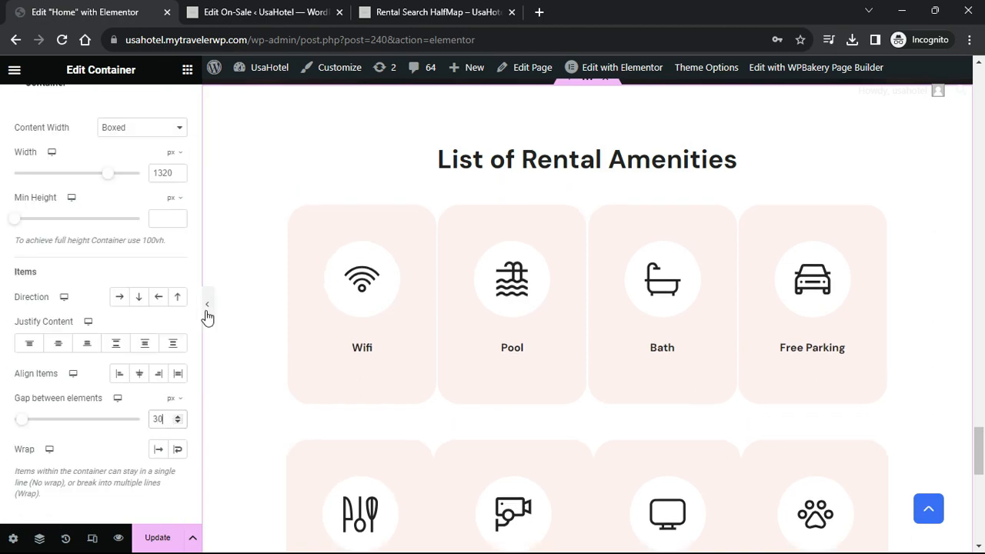
{"action": "left_click", "coordinate": [206, 312]}
{"action": "scroll", "coordinate": [648, 347], "scroll_direction": "down", "scroll_amount": 2}
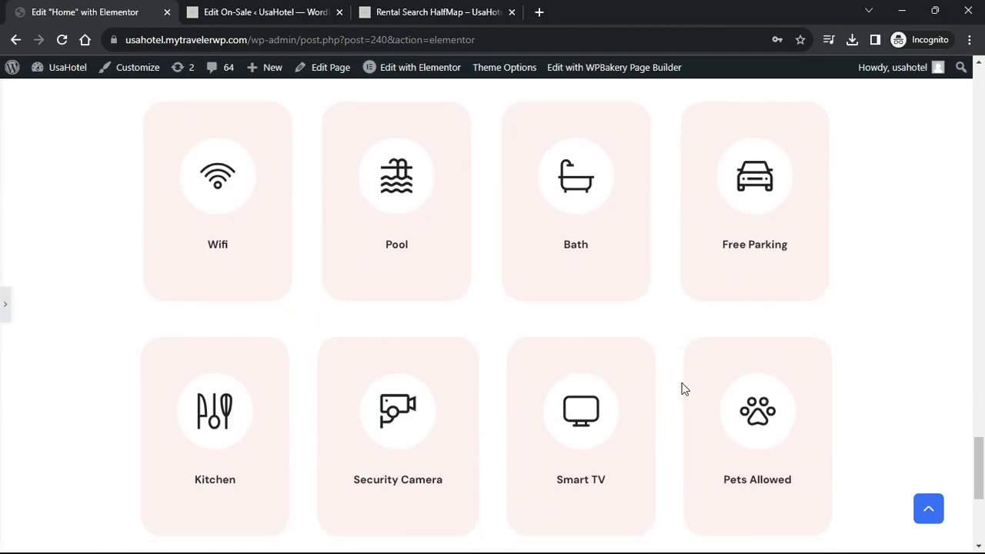
{"action": "scroll", "coordinate": [684, 389], "scroll_direction": "down", "scroll_amount": 1}
{"action": "scroll", "coordinate": [683, 413], "scroll_direction": "up", "scroll_amount": 3}
{"action": "left_click", "coordinate": [6, 306]}
Search the widgets for "Blog" and add a Blog list widget in the empty area below the amenities section
{"action": "scroll", "coordinate": [560, 312], "scroll_direction": "down", "scroll_amount": 1}
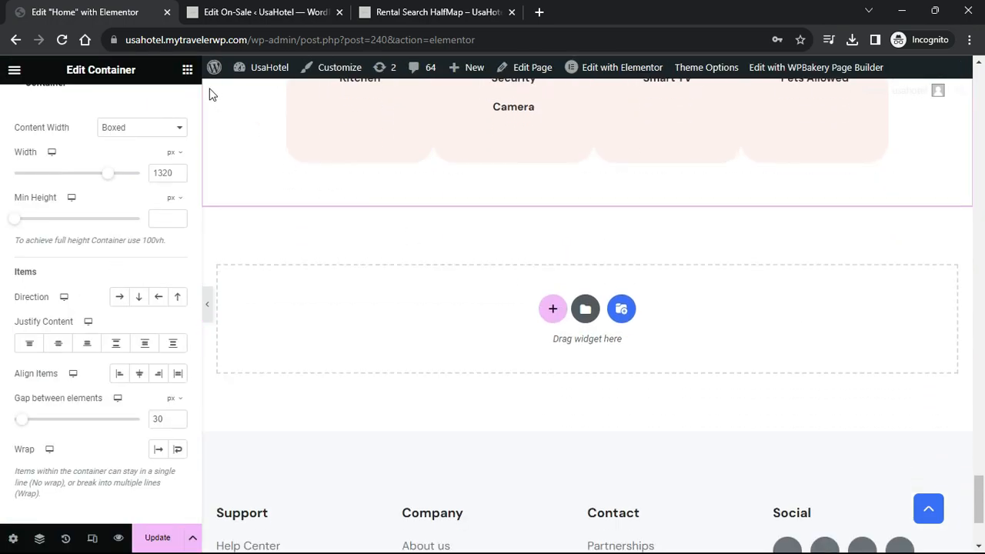
{"action": "left_click", "coordinate": [187, 70]}
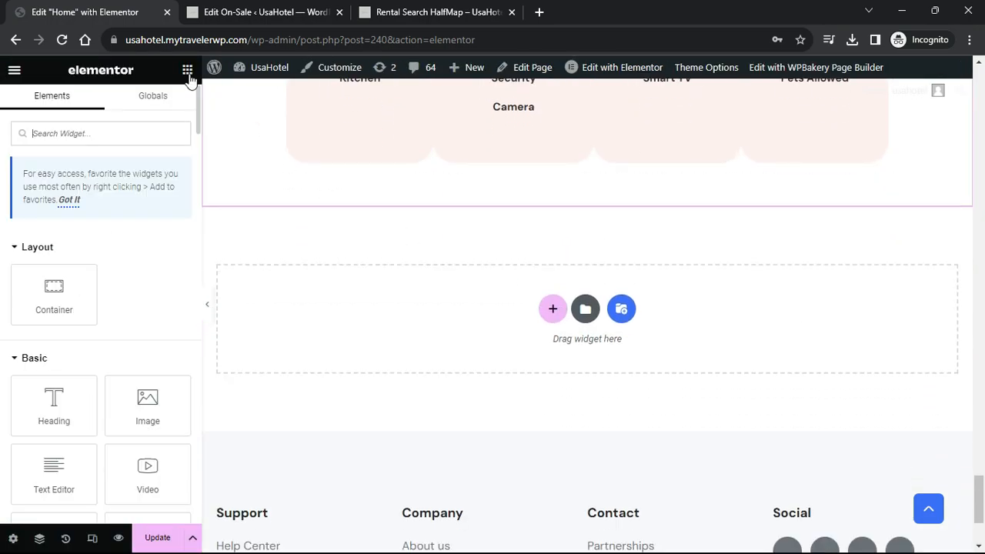
{"action": "left_click", "coordinate": [105, 134]}
{"action": "type", "text": "Blog"}
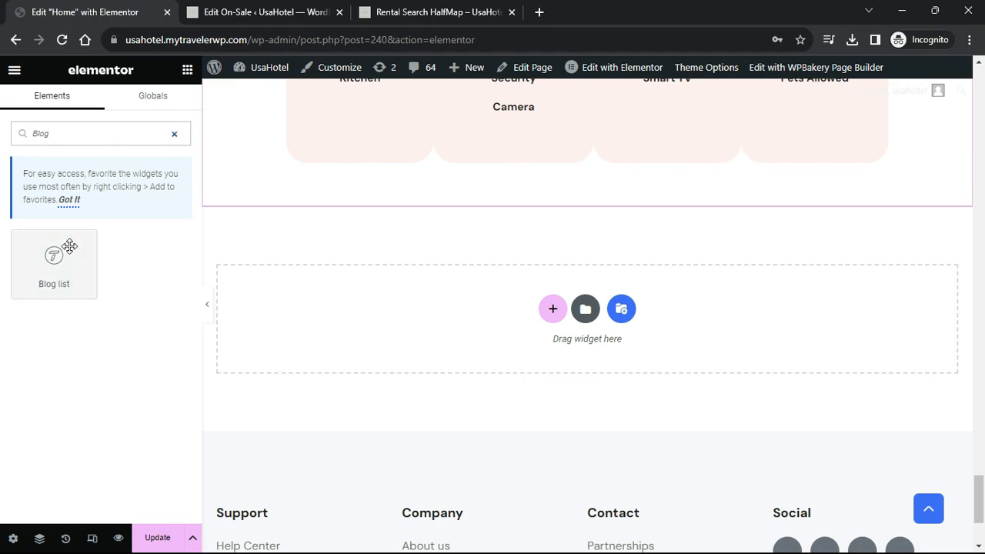
{"action": "left_click_drag", "start_coordinate": [62, 254], "coordinate": [377, 310]}
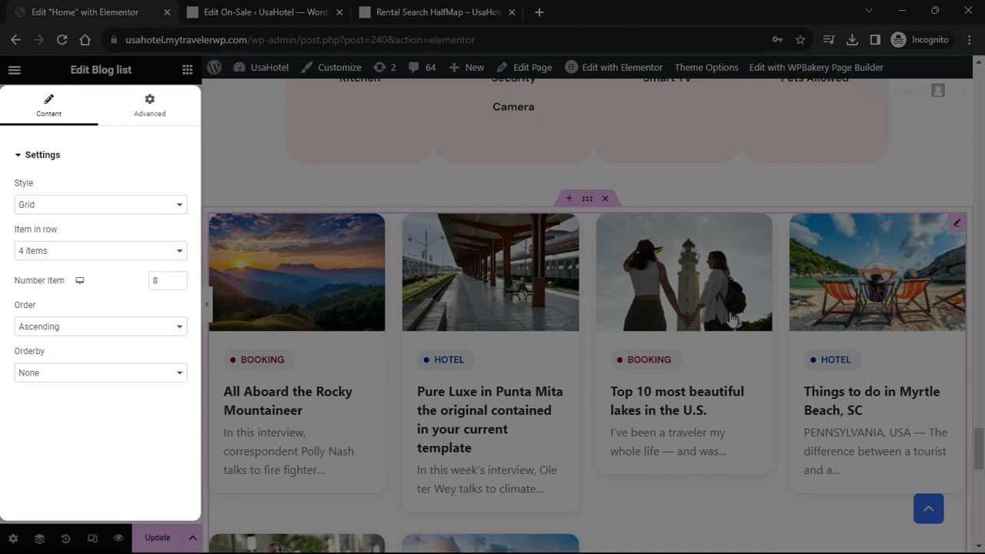
Set the Blog list's style to Slider and its number of items to 6, and preview it at full page width
{"action": "left_click", "coordinate": [47, 204]}
{"action": "left_click", "coordinate": [48, 230]}
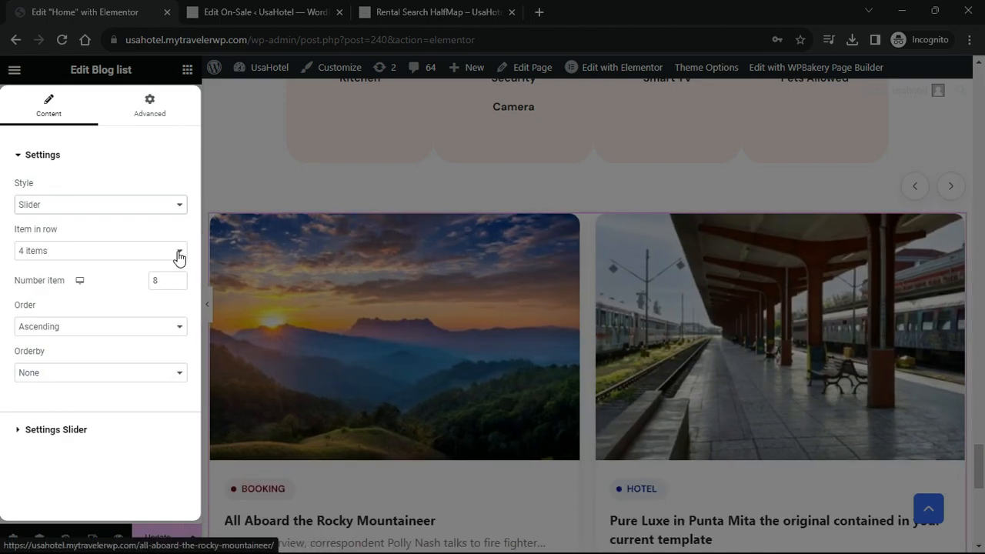
{"action": "left_click_drag", "start_coordinate": [164, 281], "coordinate": [128, 288]}
{"action": "type", "text": "6"}
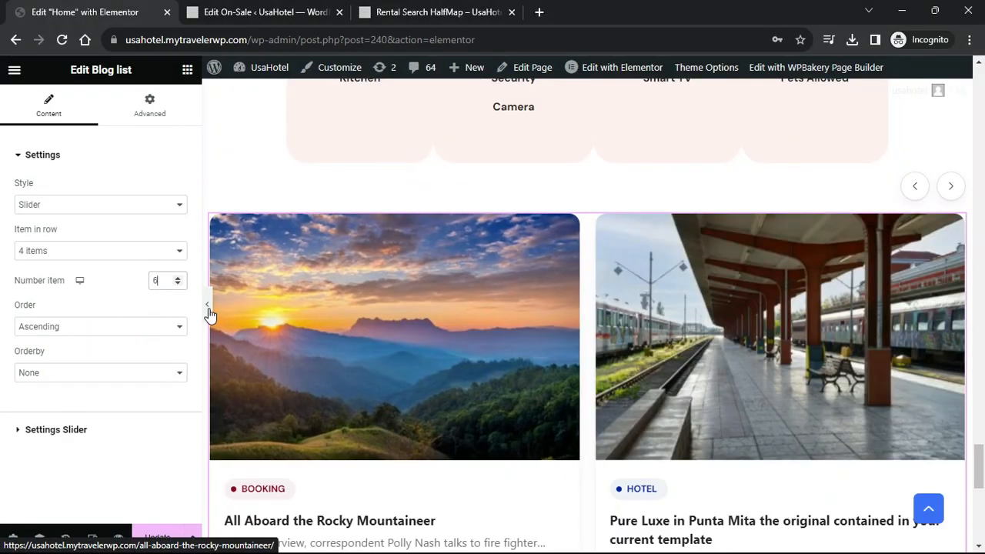
{"action": "left_click", "coordinate": [206, 305]}
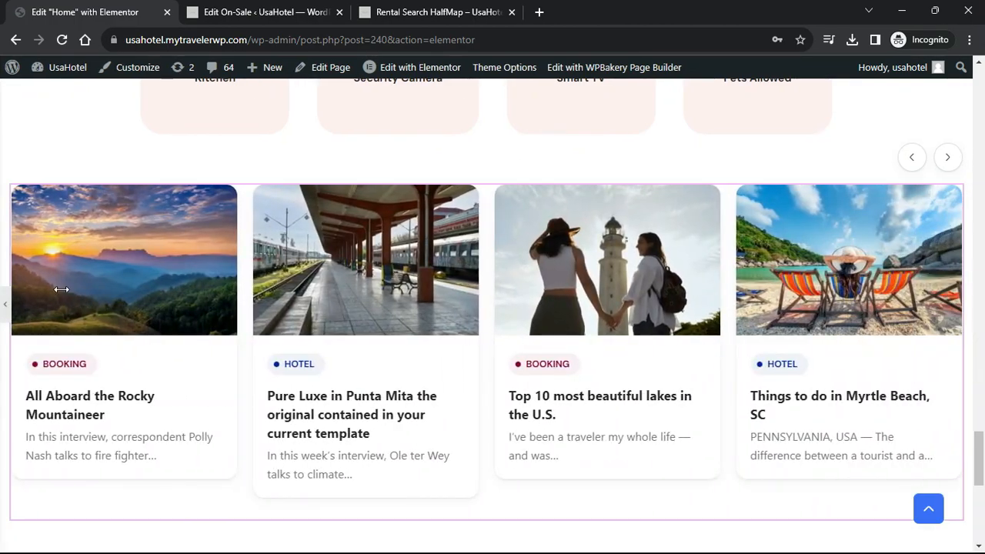
{"action": "left_click", "coordinate": [5, 304]}
Enable pagination in the Blog list's slider settings and test the slider's navigation arrows in the full-width preview
{"action": "left_click", "coordinate": [117, 427]}
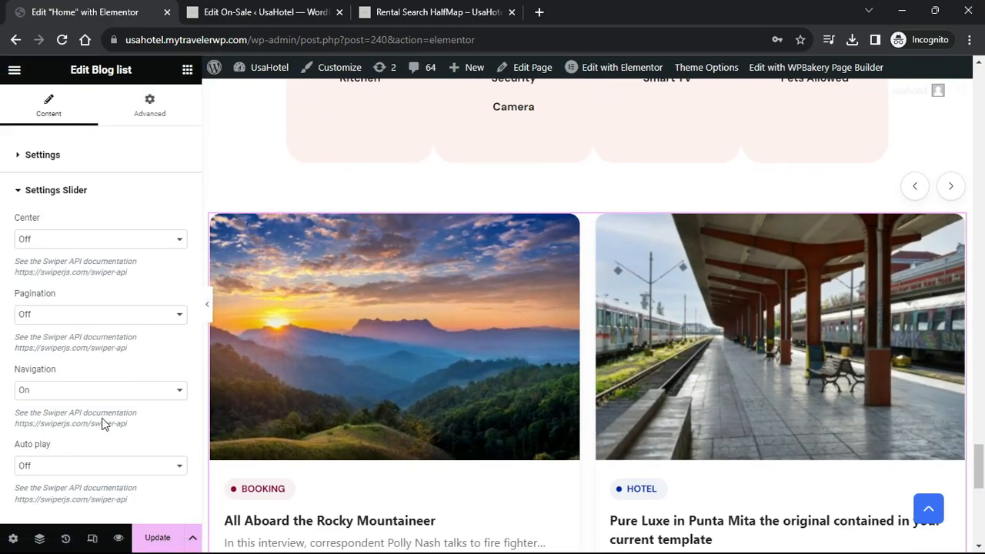
{"action": "left_click", "coordinate": [83, 313]}
{"action": "left_click", "coordinate": [83, 340]}
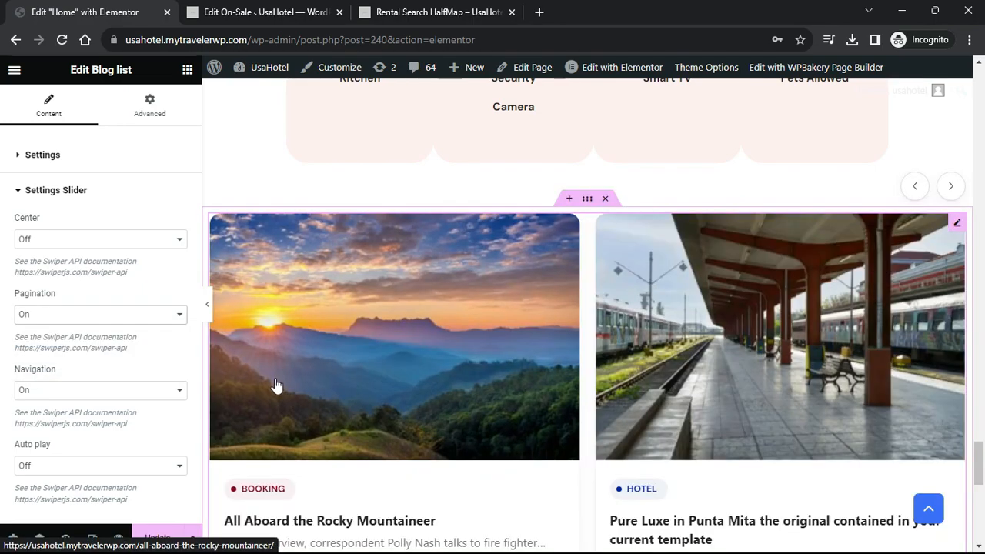
{"action": "left_click", "coordinate": [206, 305]}
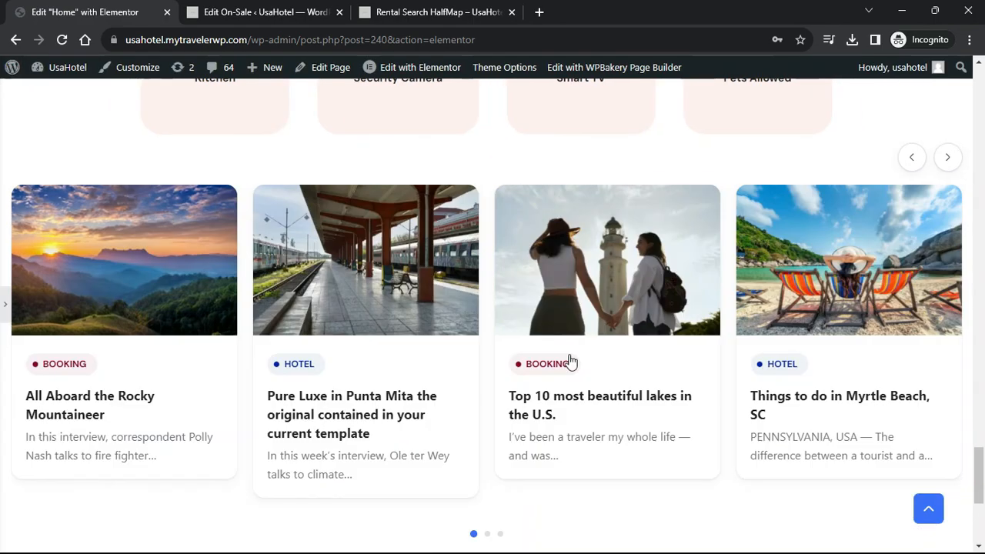
{"action": "left_click", "coordinate": [945, 159]}
{"action": "left_click", "coordinate": [911, 160]}
{"action": "left_click", "coordinate": [911, 161]}
{"action": "left_click", "coordinate": [4, 305]}
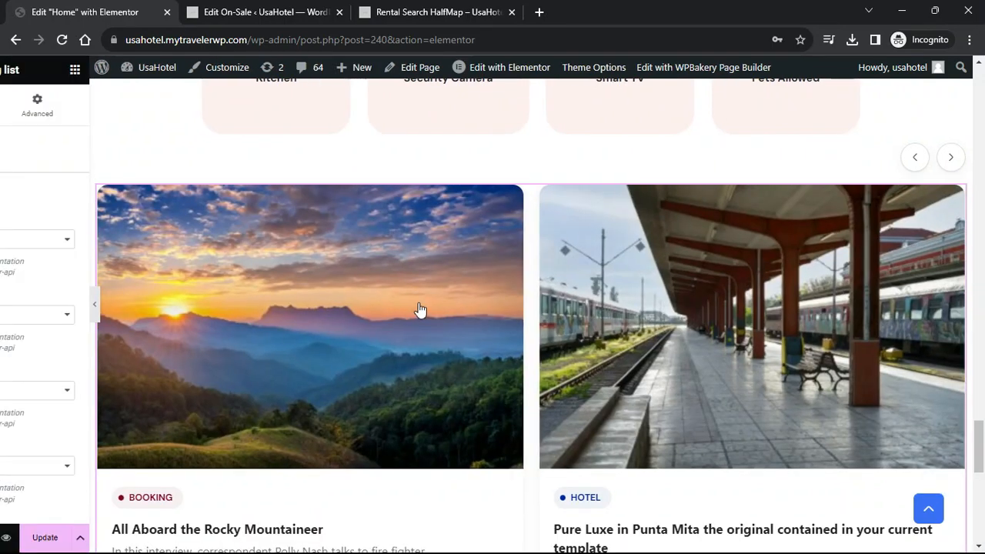
Add a centered heading above the Blog list with the title "Stories, Tips and Stories"
{"action": "left_click", "coordinate": [187, 70]}
{"action": "left_click_drag", "start_coordinate": [53, 400], "coordinate": [446, 226]}
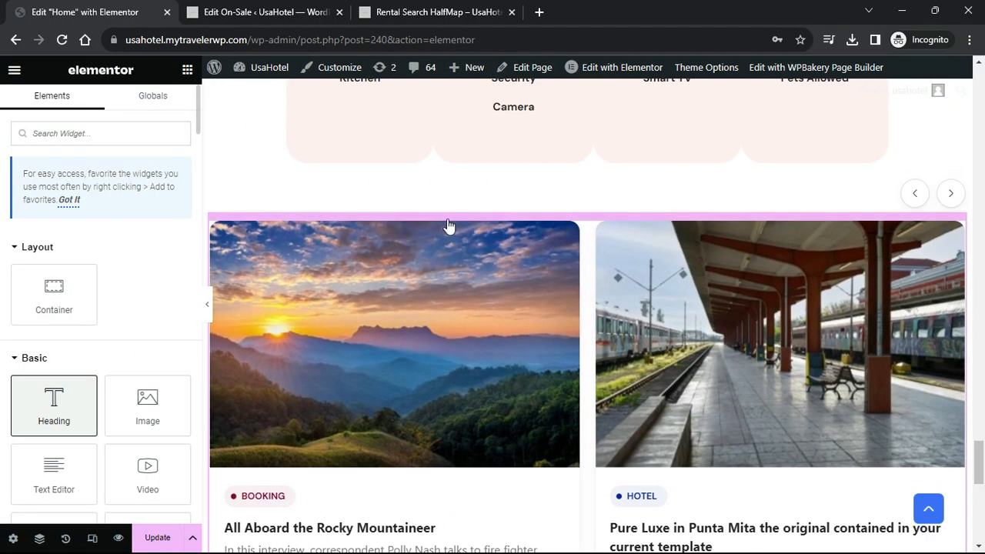
{"action": "left_click_drag", "start_coordinate": [139, 208], "coordinate": [2, 203]}
{"action": "type", "text": "S"}
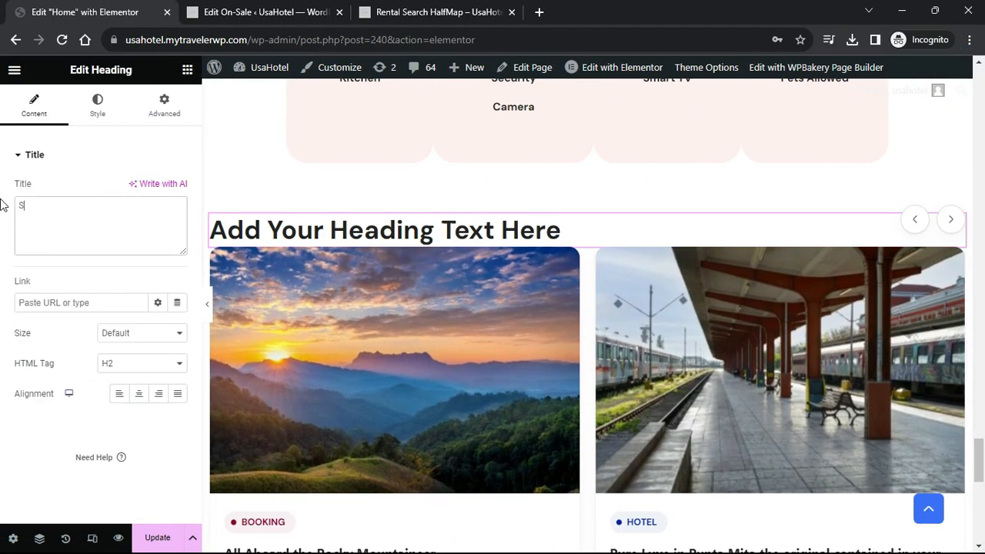
{"action": "type", "text": "tories, Tips and Stories"}
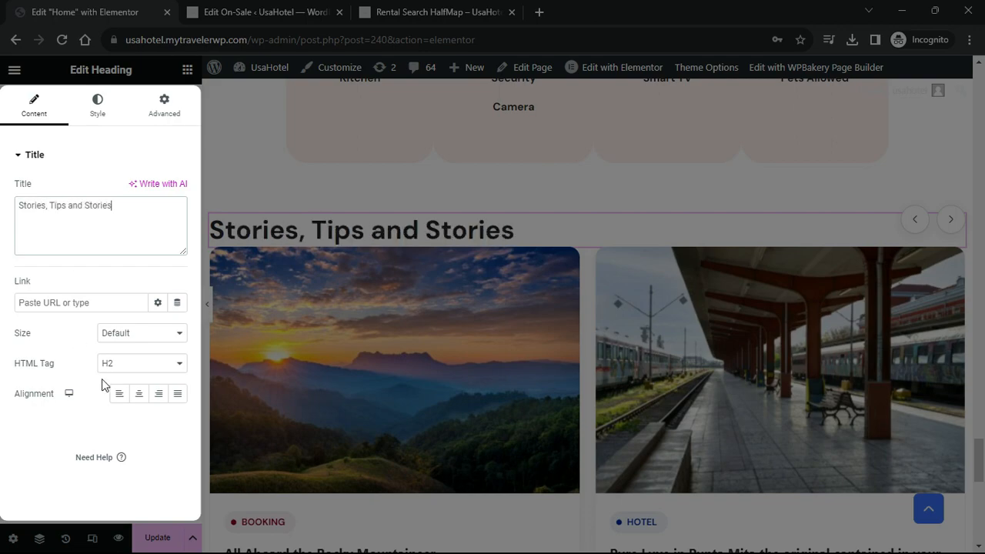
{"action": "left_click", "coordinate": [140, 393]}
Set the blog section container's padding to 80 px top, 50 px bottom and 0 on the right and left
{"action": "left_click", "coordinate": [270, 162]}
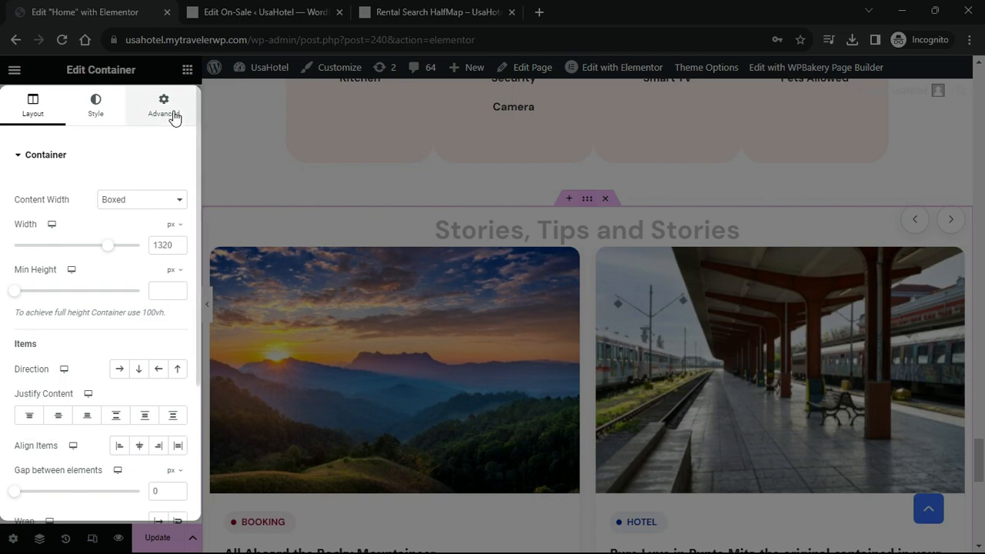
{"action": "left_click", "coordinate": [164, 103]}
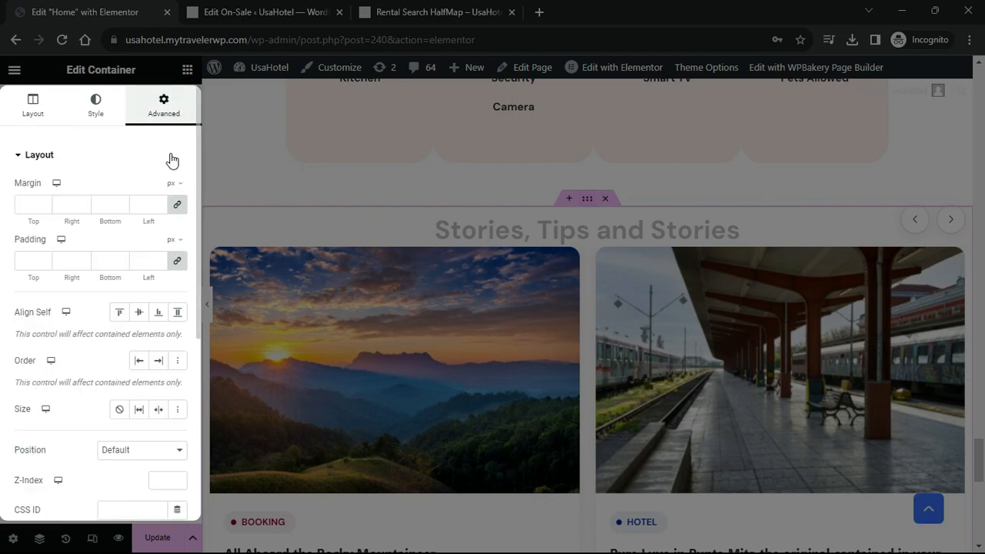
{"action": "left_click", "coordinate": [182, 264]}
{"action": "left_click_drag", "start_coordinate": [37, 259], "coordinate": [3, 265]}
{"action": "type", "text": "80"}
{"action": "left_click_drag", "start_coordinate": [115, 261], "coordinate": [50, 263]}
{"action": "type", "text": "50"}
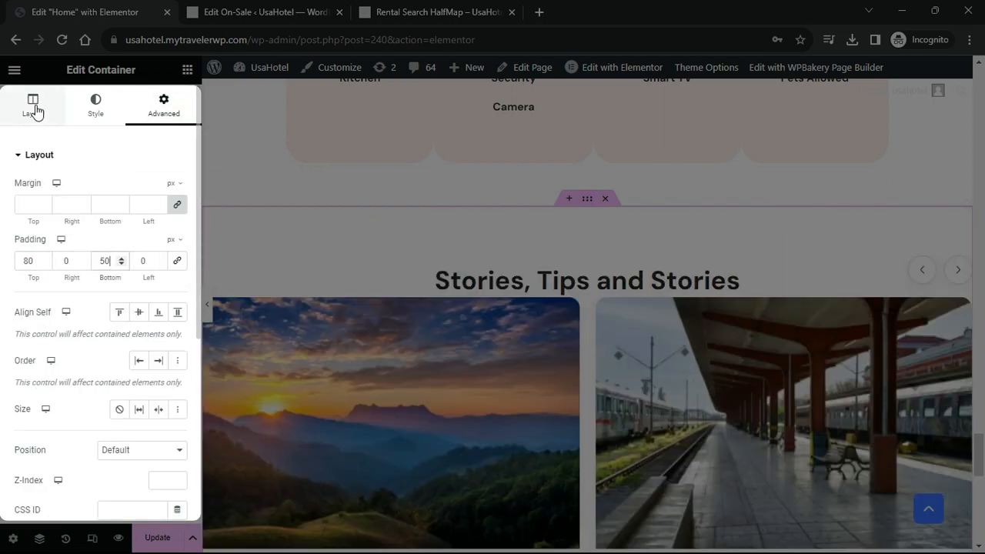
Set the gap between elements of the blog section container to 30 px and preview the finished section at full page width
{"action": "left_click", "coordinate": [33, 104]}
{"action": "type", "text": "30"}
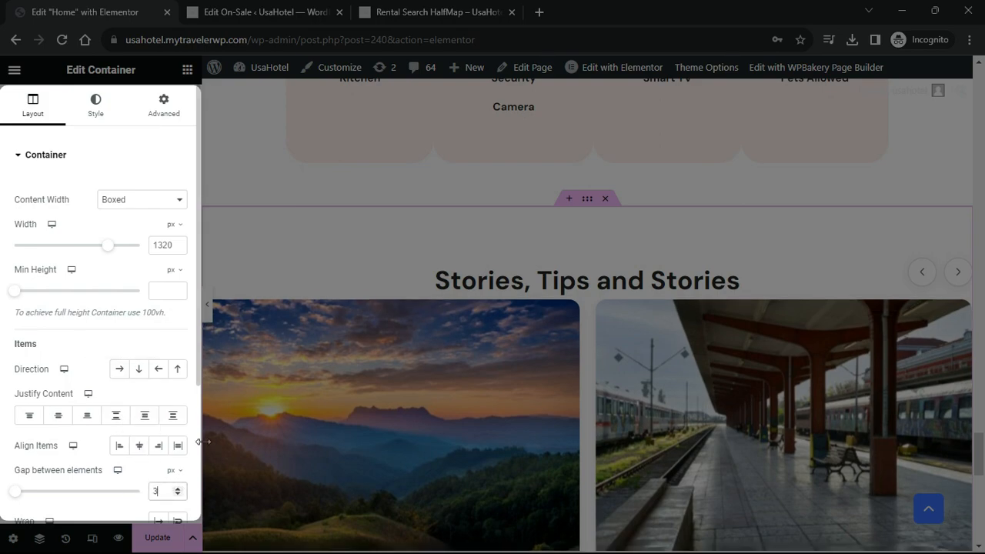
{"action": "left_click", "coordinate": [207, 310]}
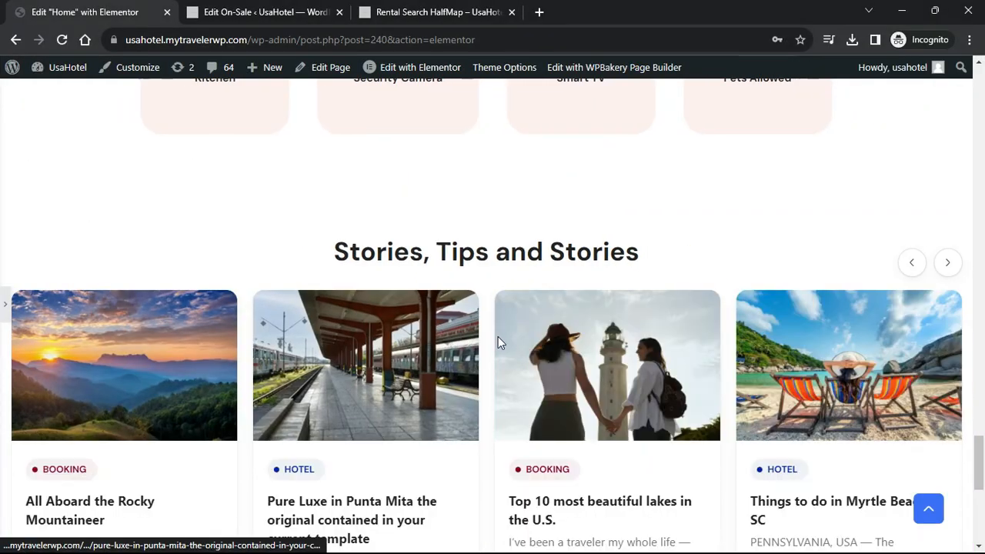
{"action": "scroll", "coordinate": [551, 438], "scroll_direction": "down", "scroll_amount": 2}
{"action": "scroll", "coordinate": [552, 438], "scroll_direction": "down", "scroll_amount": 1}
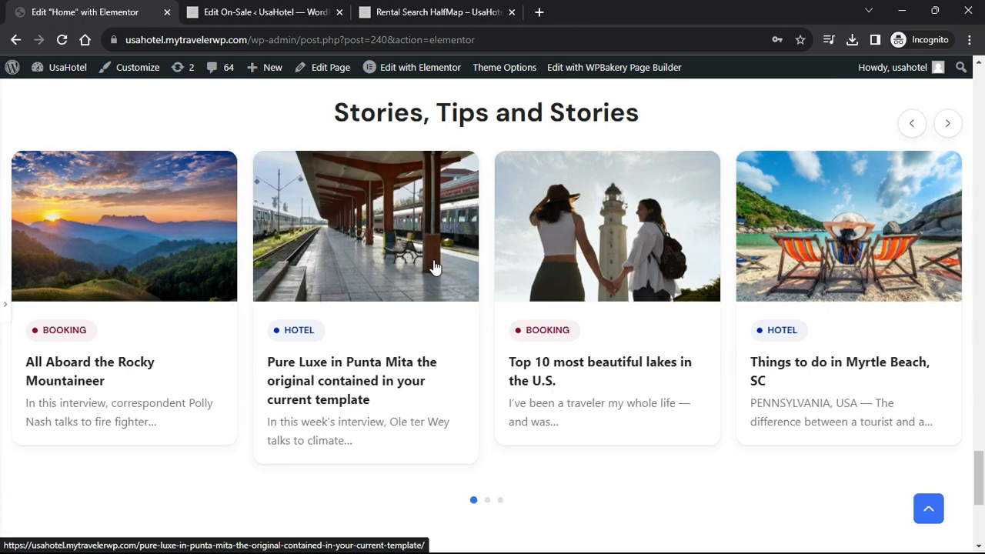
{"action": "left_click", "coordinate": [5, 301]}
{"action": "scroll", "coordinate": [550, 279], "scroll_direction": "down", "scroll_amount": 5}
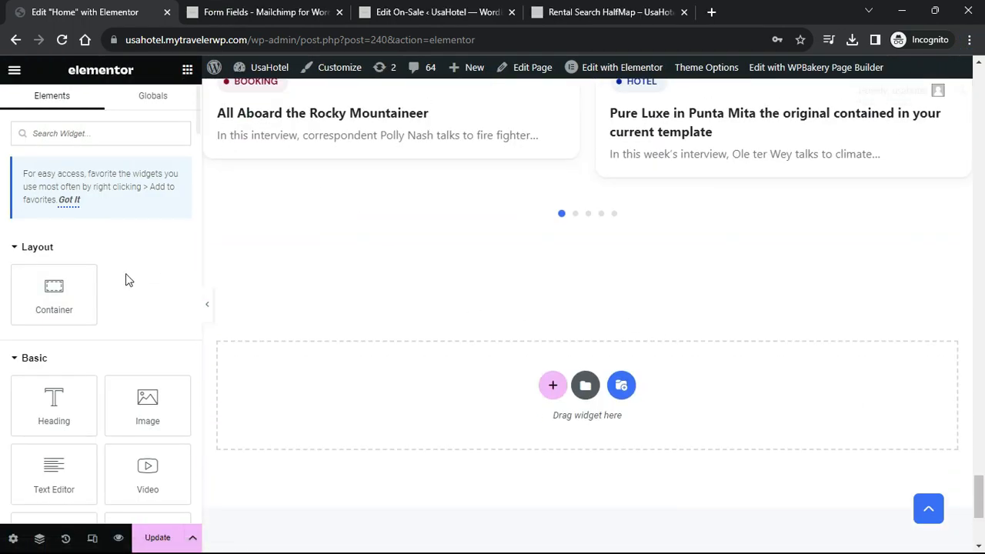
{"action": "scroll", "coordinate": [398, 299], "scroll_direction": "down", "scroll_amount": 3}
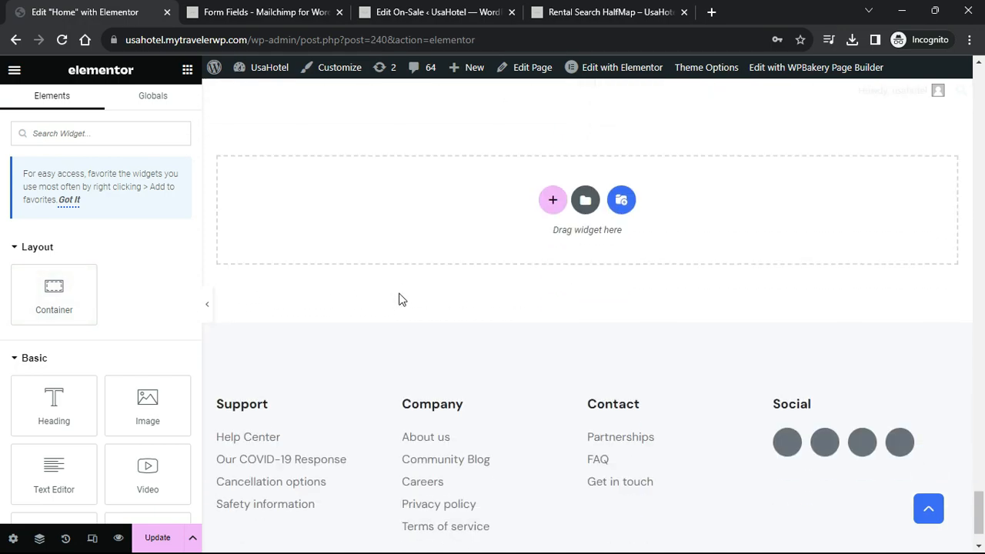
Add a new container below the blog section and place an Image widget in it
{"action": "scroll", "coordinate": [398, 299], "scroll_direction": "up", "scroll_amount": 3}
{"action": "scroll", "coordinate": [398, 299], "scroll_direction": "down", "scroll_amount": 1}
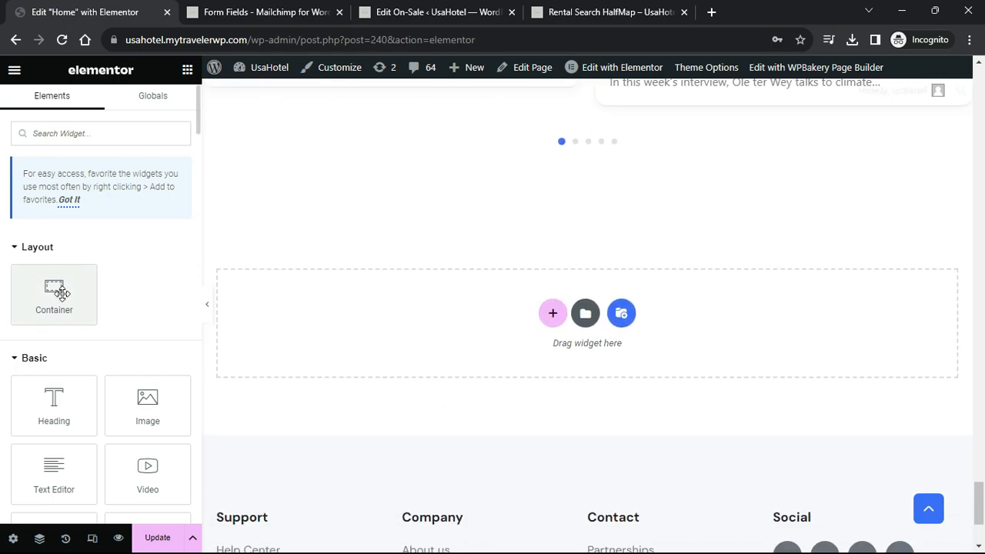
{"action": "left_click_drag", "start_coordinate": [62, 293], "coordinate": [400, 323]}
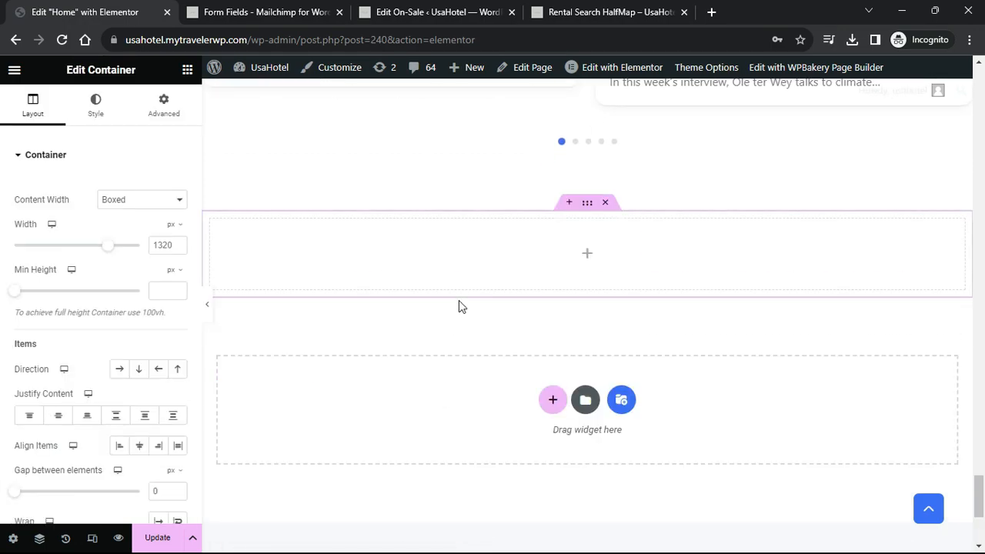
{"action": "left_click", "coordinate": [187, 69]}
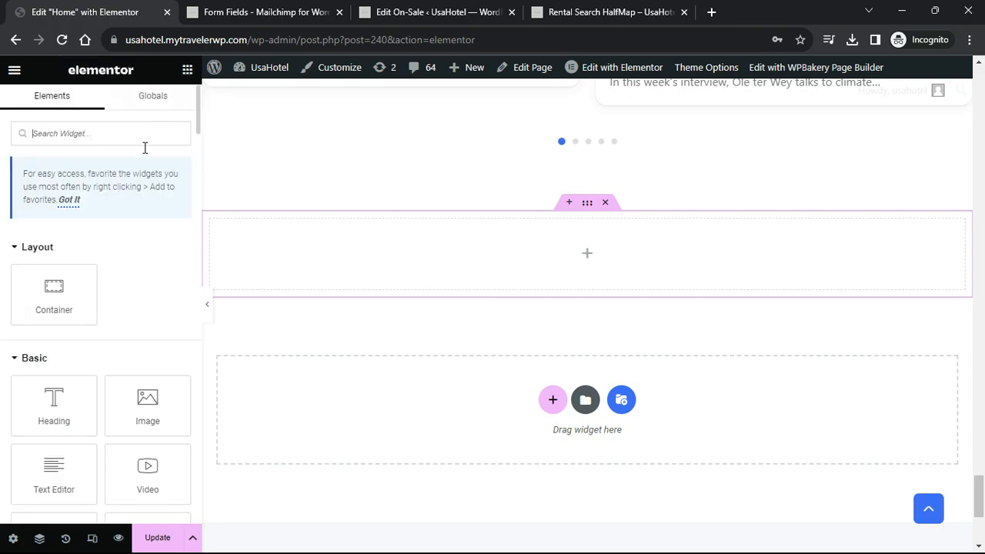
{"action": "left_click_drag", "start_coordinate": [133, 402], "coordinate": [359, 233]}
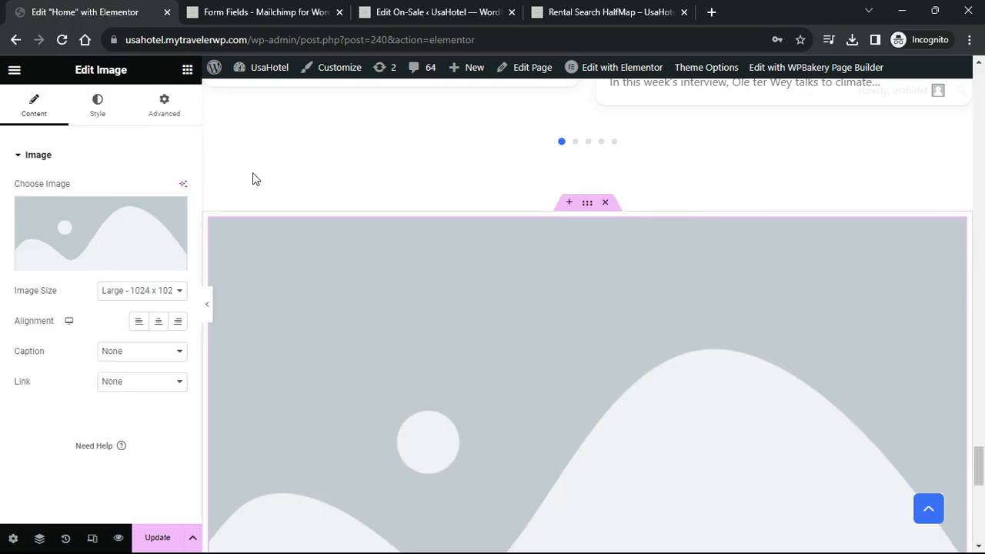
{"action": "scroll", "coordinate": [289, 259], "scroll_direction": "down", "scroll_amount": 5}
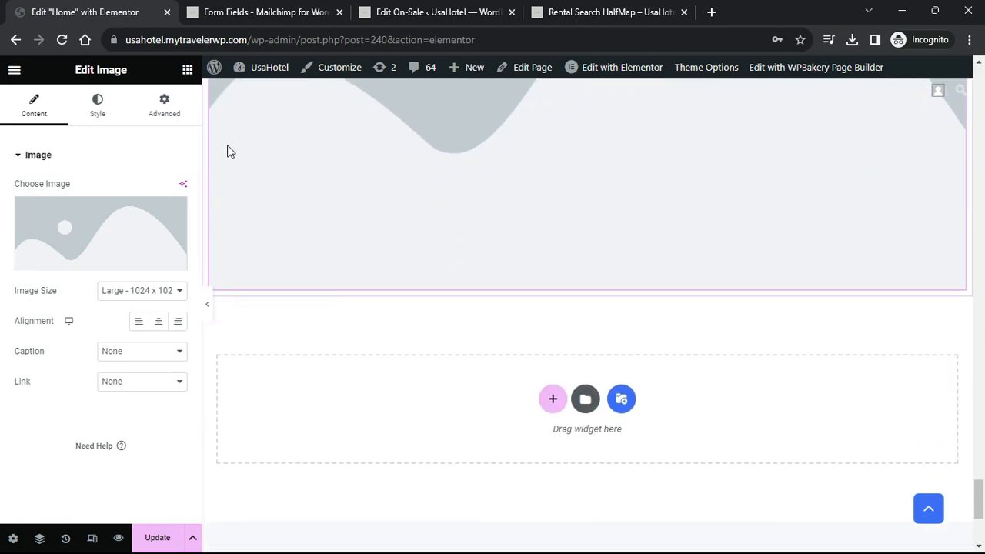
Nest an inner container after the image and set the outer container's direction to a horizontal row
{"action": "left_click", "coordinate": [188, 69]}
{"action": "scroll", "coordinate": [106, 377], "scroll_direction": "down", "scroll_amount": 3}
{"action": "scroll", "coordinate": [92, 345], "scroll_direction": "up", "scroll_amount": 3}
{"action": "left_click_drag", "start_coordinate": [54, 296], "coordinate": [521, 282]}
{"action": "scroll", "coordinate": [556, 321], "scroll_direction": "up", "scroll_amount": 8}
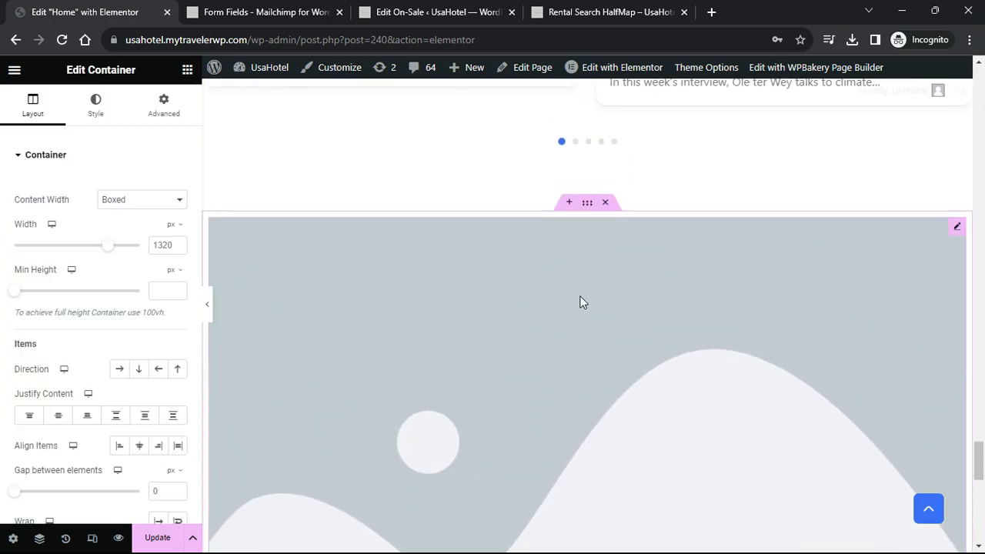
{"action": "left_click", "coordinate": [119, 368]}
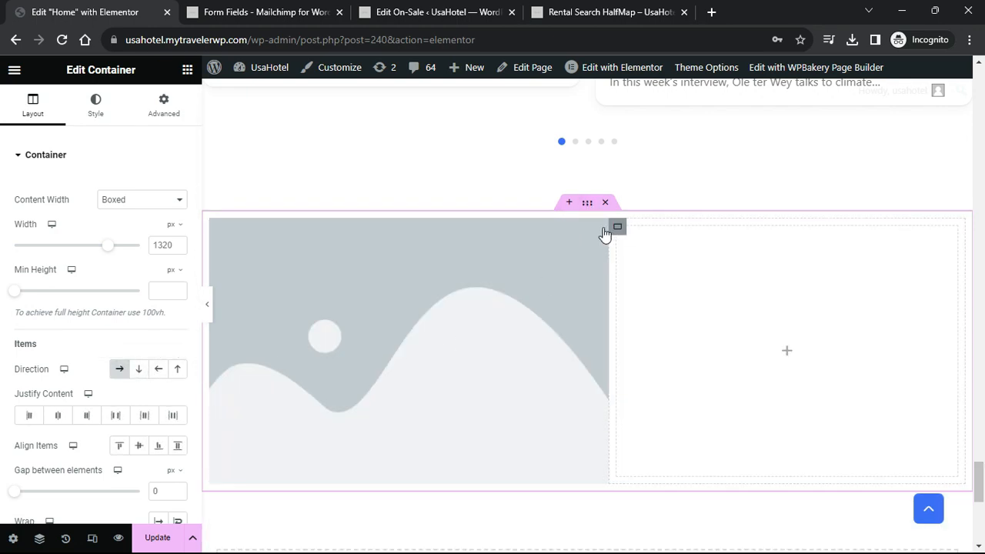
Fill the Image widget with the photo of flowers and a handwritten note, at Full image size and Full Width (100%)
{"action": "left_click", "coordinate": [601, 229]}
{"action": "left_click", "coordinate": [178, 292]}
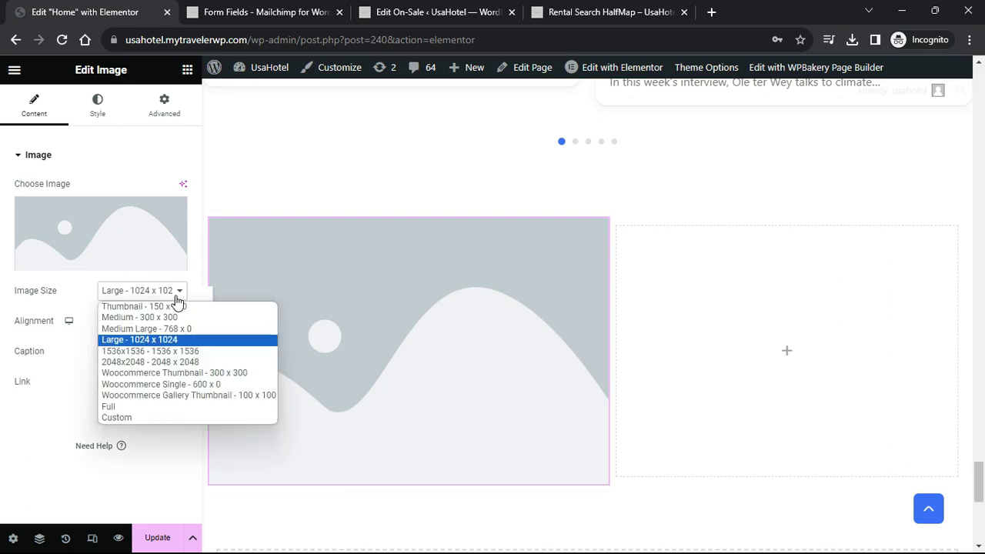
{"action": "left_click", "coordinate": [116, 409]}
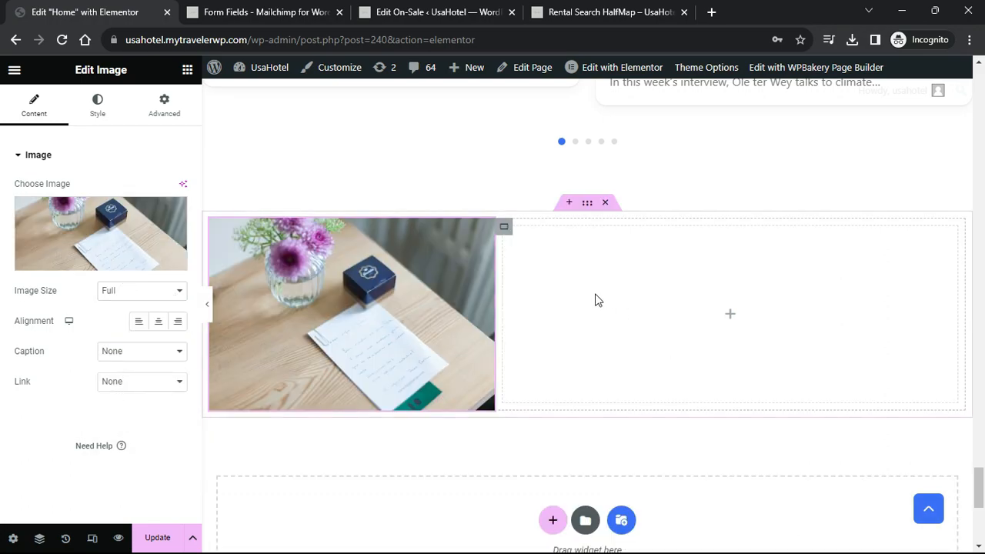
{"action": "left_click", "coordinate": [163, 104]}
{"action": "left_click", "coordinate": [143, 301]}
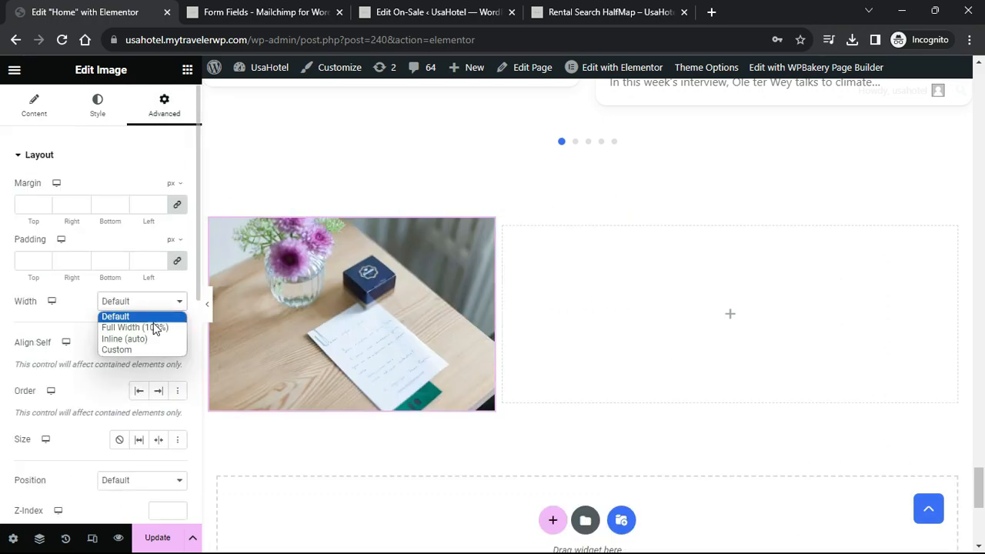
{"action": "left_click", "coordinate": [154, 326]}
Add a centered heading to the inner container with the title "Get special offers, and more from Traveler"
{"action": "left_click", "coordinate": [592, 227]}
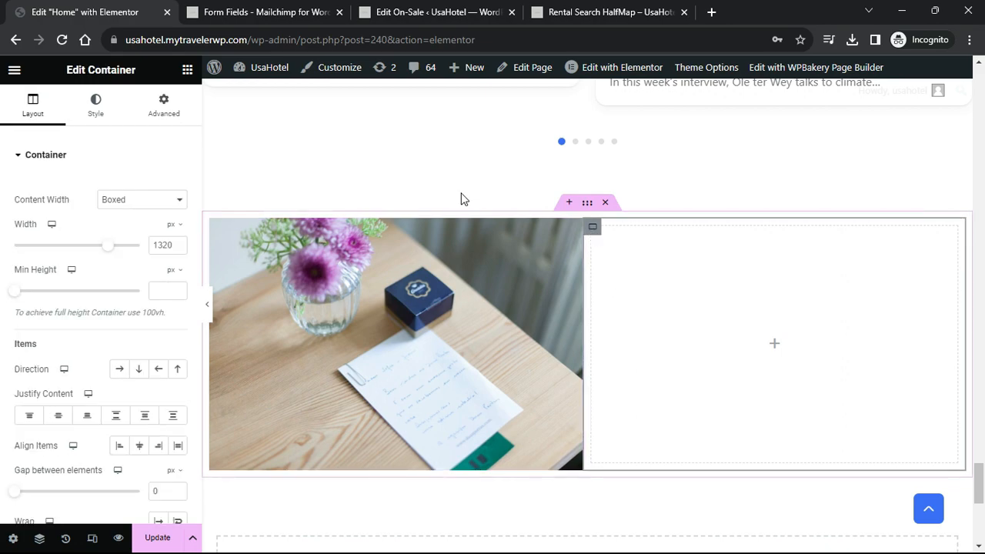
{"action": "left_click", "coordinate": [187, 70]}
{"action": "left_click_drag", "start_coordinate": [70, 395], "coordinate": [679, 291]}
{"action": "left_click", "coordinate": [178, 224]}
{"action": "type", "text": "Get special offers, and more from Traveler"}
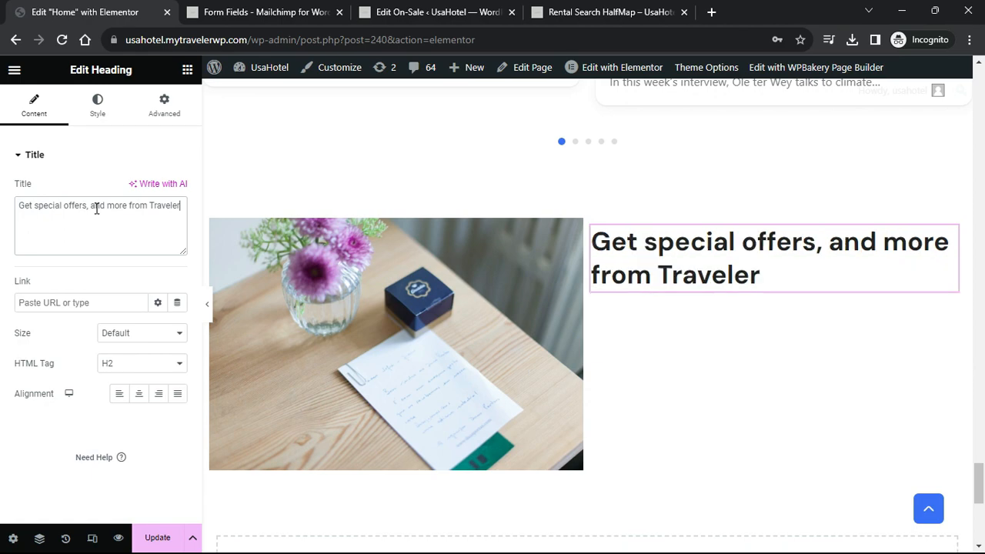
{"action": "left_click", "coordinate": [139, 393]}
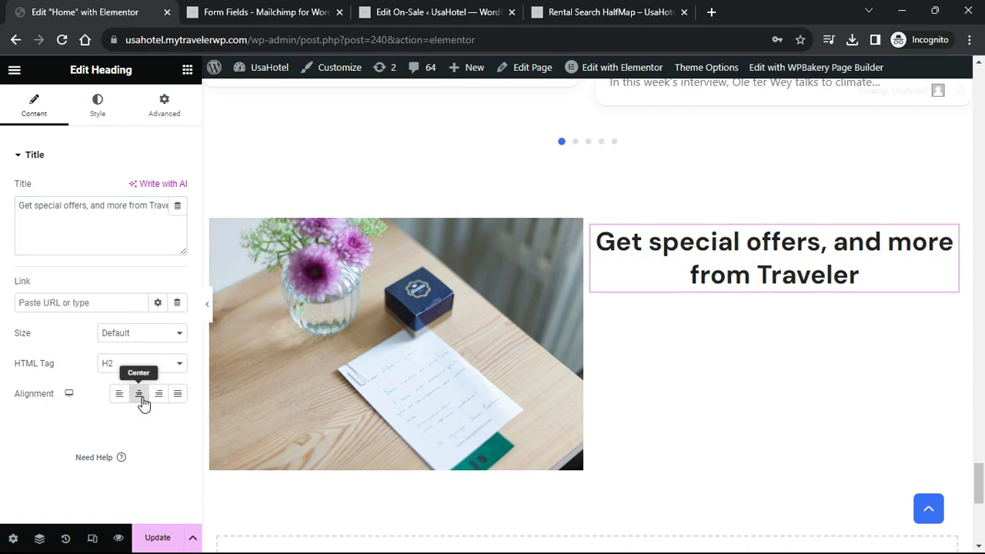
Add a centered text block below the heading reading "Subscribe to see secret deals prices drop the moment you sign up!"
{"action": "left_click", "coordinate": [187, 70]}
{"action": "left_click_drag", "start_coordinate": [54, 466], "coordinate": [735, 290]}
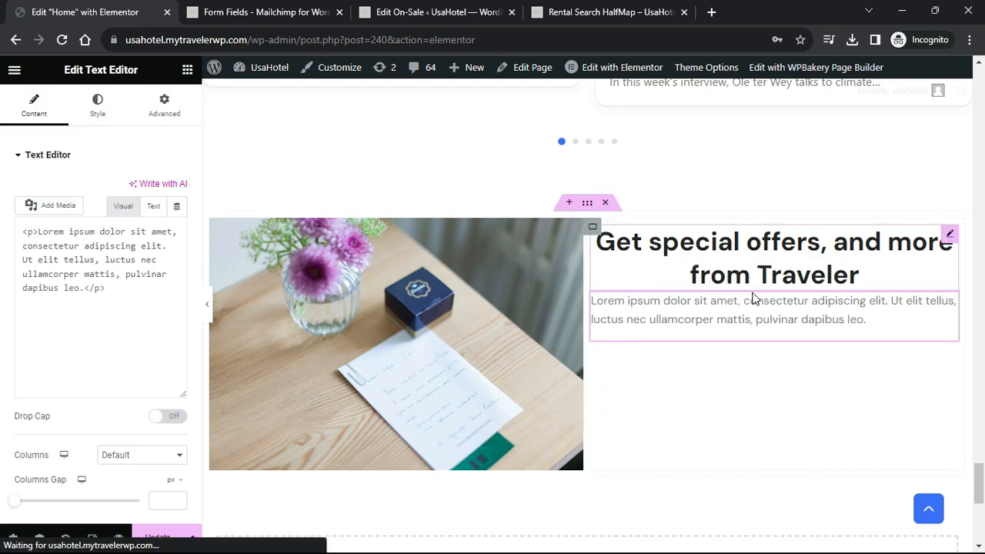
{"action": "key", "text": "ctrl+a"}
{"action": "key", "text": "ctrl+v"}
{"action": "left_click", "coordinate": [125, 288]}
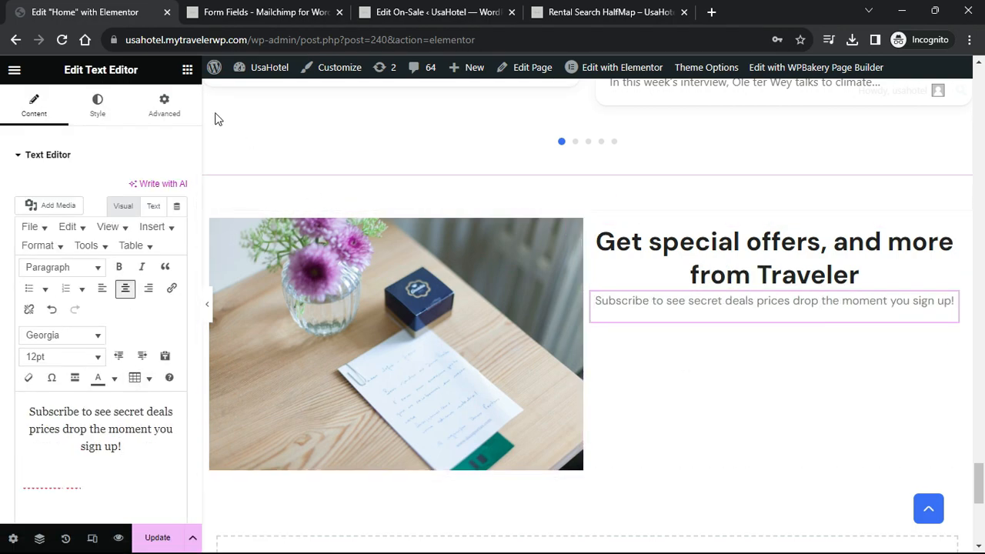
Add a Shortcode widget below the subscription text with the shortcode [mc4wp_form id=14298]
{"action": "left_click", "coordinate": [186, 70]}
{"action": "type", "text": "Sh"}
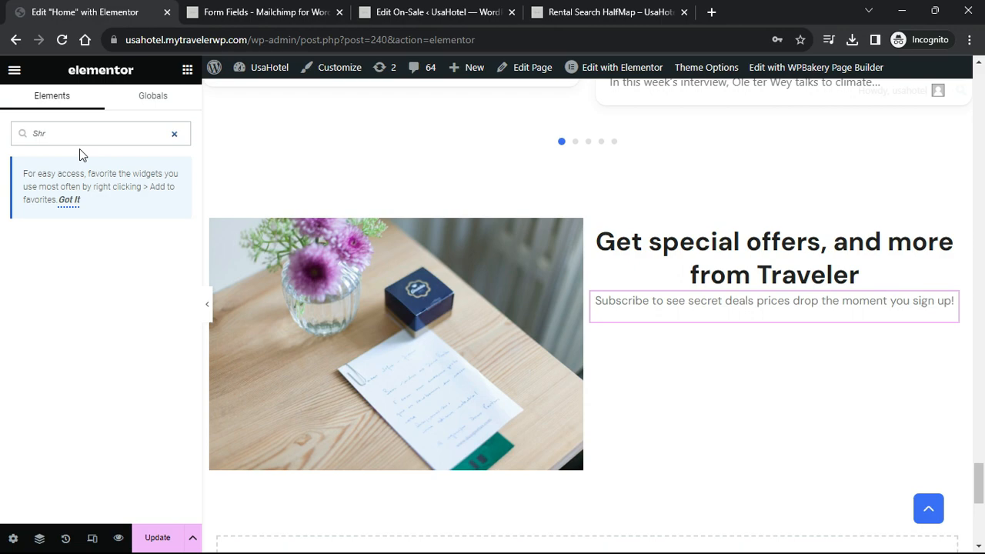
{"action": "left_click_drag", "start_coordinate": [57, 259], "coordinate": [743, 331]}
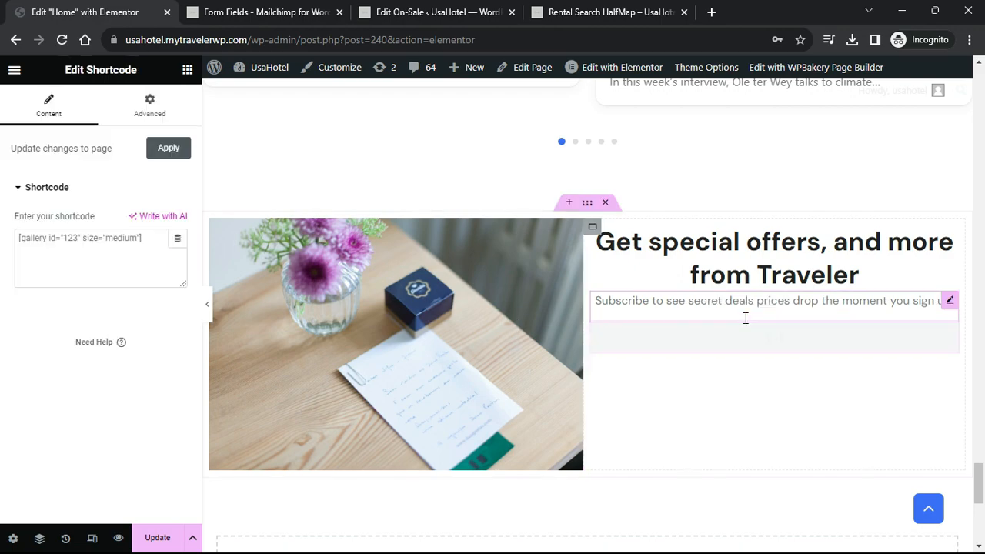
{"action": "left_click", "coordinate": [86, 250]}
{"action": "key", "text": "ctrl+a"}
{"action": "type", "text": "[mc4wp_form id=14298]"}
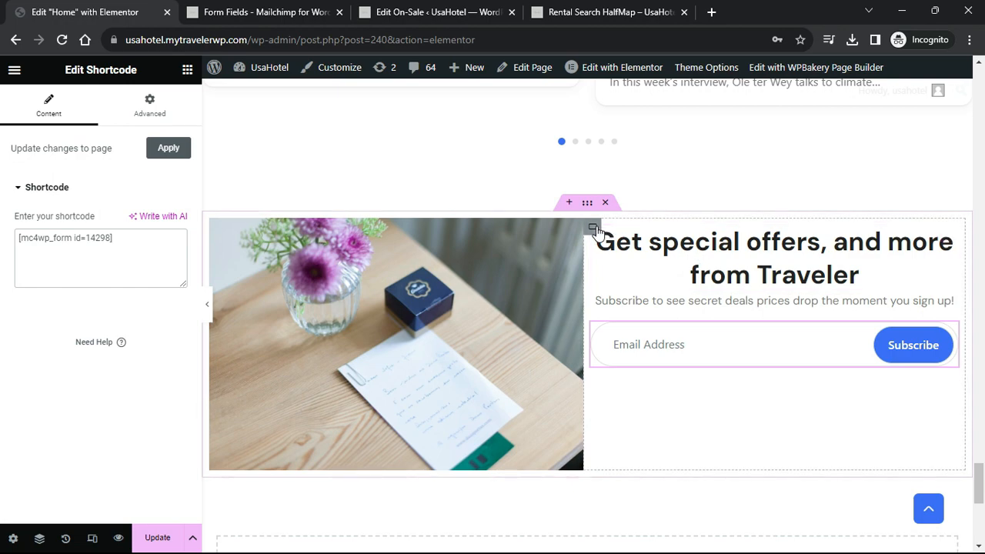
Center the inner container's content vertically and give its heading a custom width of 80% with centered self-alignment
{"action": "left_click", "coordinate": [594, 228]}
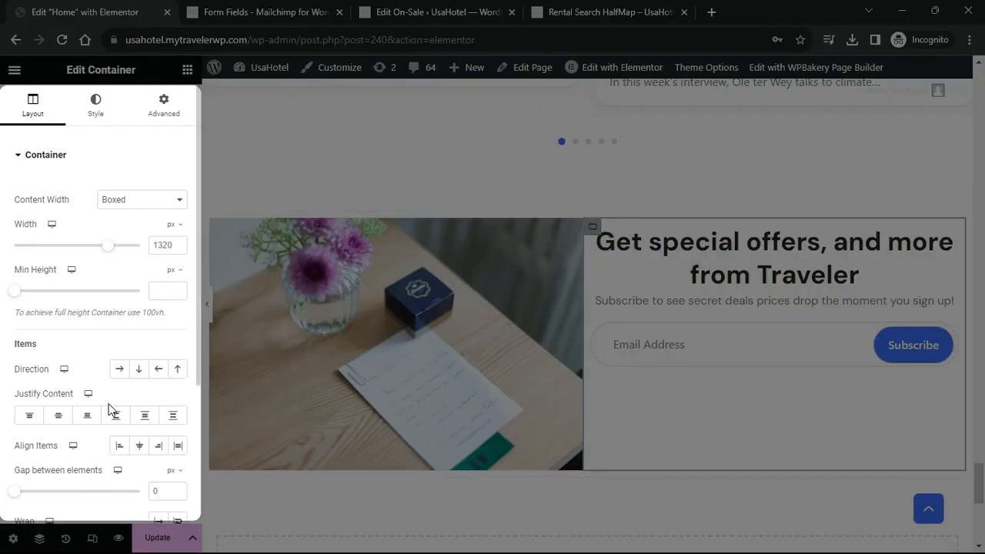
{"action": "left_click", "coordinate": [59, 416]}
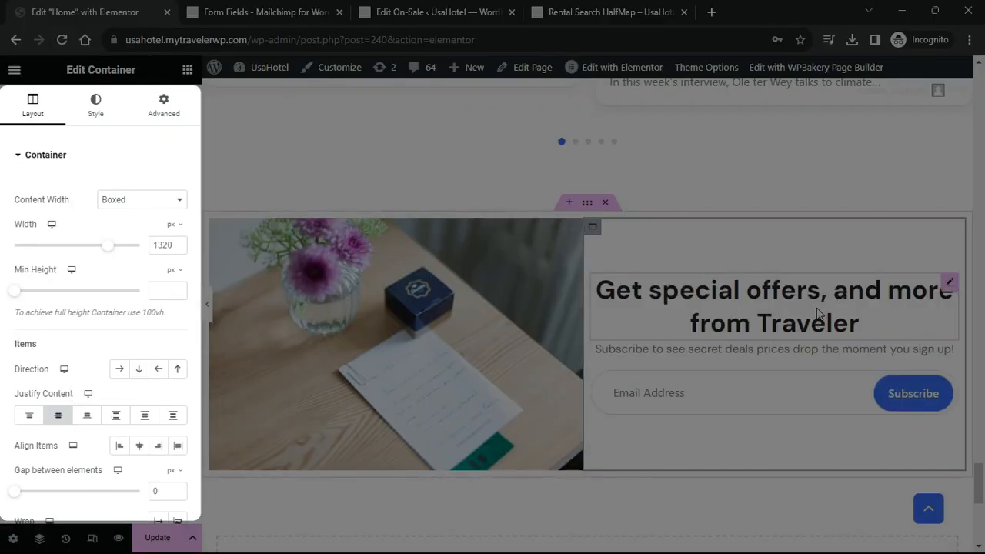
{"action": "left_click", "coordinate": [819, 311]}
{"action": "left_click", "coordinate": [164, 106]}
{"action": "left_click", "coordinate": [168, 306]}
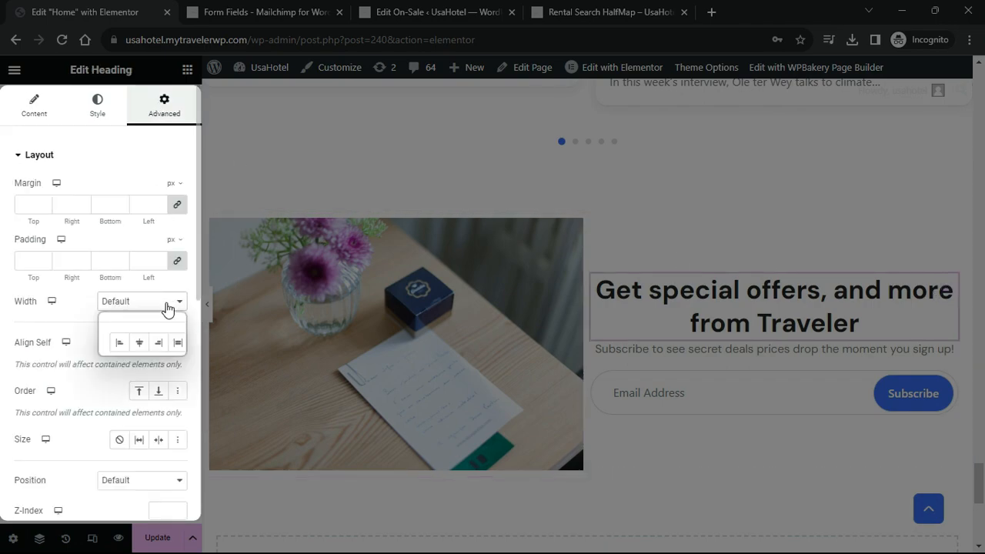
{"action": "left_click", "coordinate": [143, 348]}
{"action": "left_click", "coordinate": [157, 346]}
{"action": "type", "text": "80"}
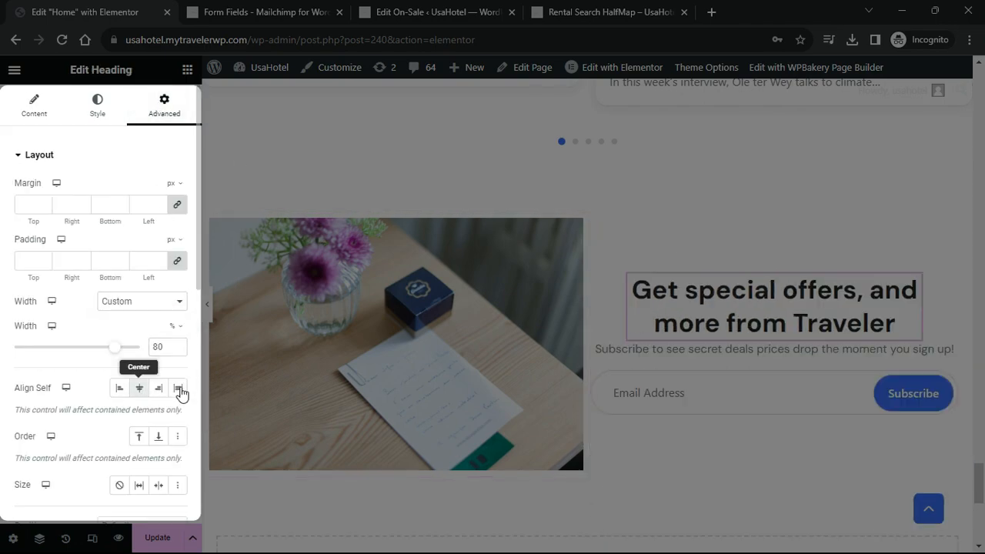
Give the subscription text block a custom width of 80% and center its self-alignment
{"action": "left_click", "coordinate": [948, 349]}
{"action": "left_click", "coordinate": [164, 106]}
{"action": "left_click", "coordinate": [142, 300]}
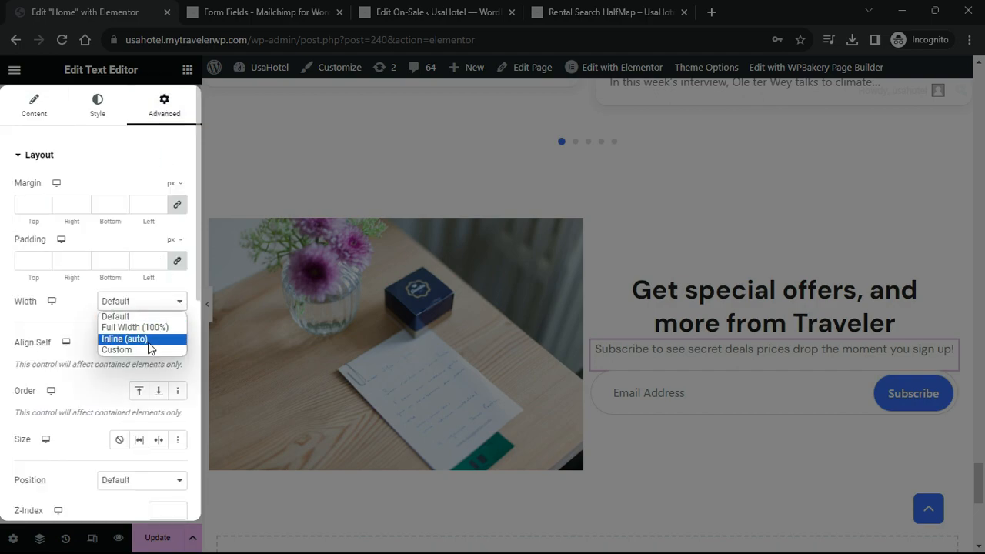
{"action": "left_click", "coordinate": [150, 349]}
{"action": "left_click", "coordinate": [168, 347]}
{"action": "type", "text": "80"}
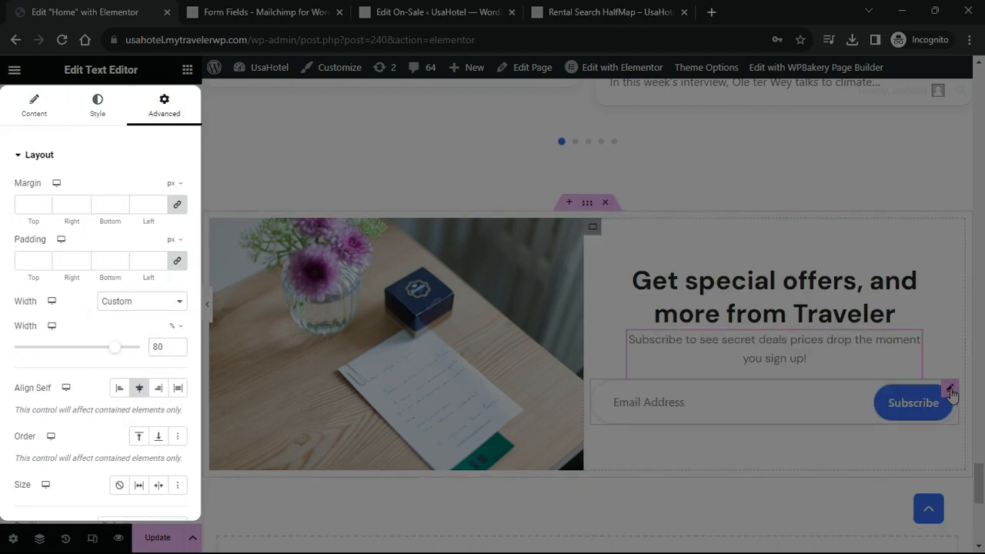
Give the subscribe form's Shortcode widget a custom width of 80% and center its self-alignment
{"action": "left_click", "coordinate": [950, 389]}
{"action": "left_click", "coordinate": [149, 107]}
{"action": "left_click", "coordinate": [142, 333]}
{"action": "left_click", "coordinate": [123, 380]}
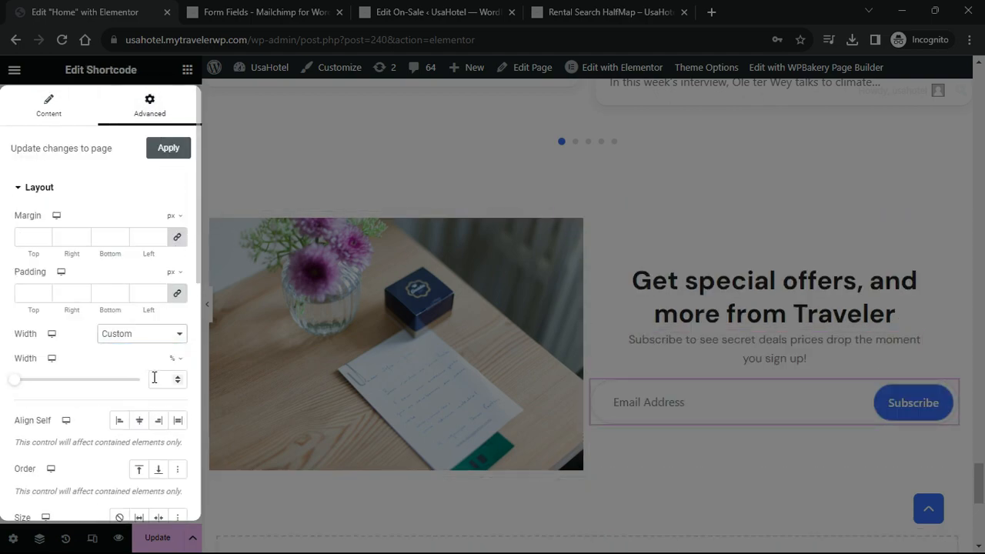
{"action": "type", "text": "80"}
{"action": "left_click", "coordinate": [139, 420]}
Set the inner container's background to the solid color #FAFAFA
{"action": "left_click", "coordinate": [593, 229]}
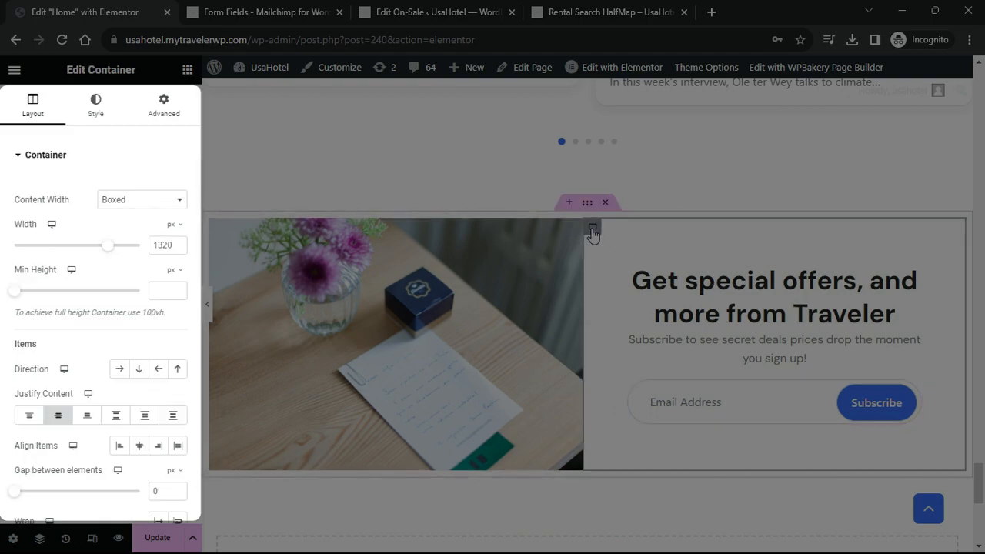
{"action": "left_click", "coordinate": [96, 106]}
{"action": "left_click", "coordinate": [120, 218]}
{"action": "left_click", "coordinate": [176, 249]}
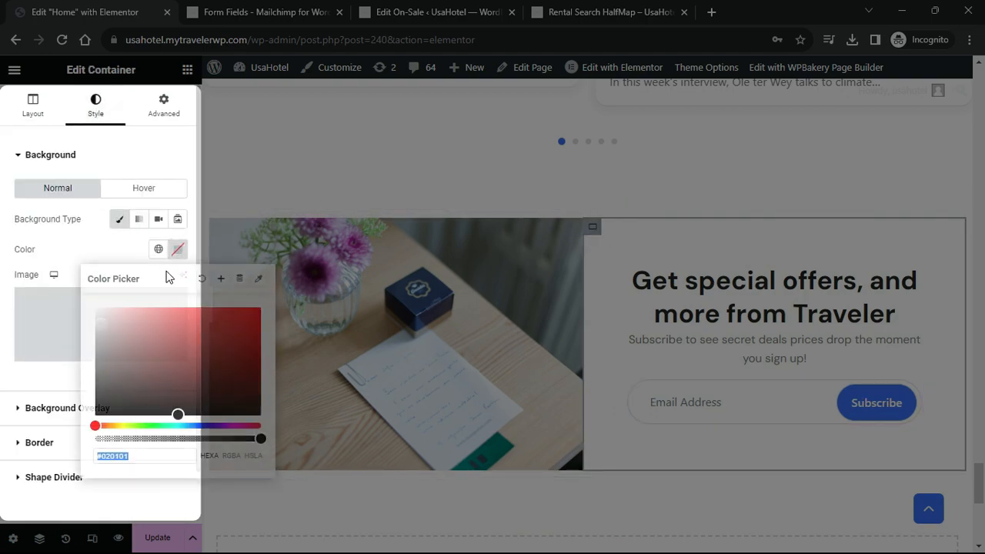
{"action": "left_click", "coordinate": [103, 310]}
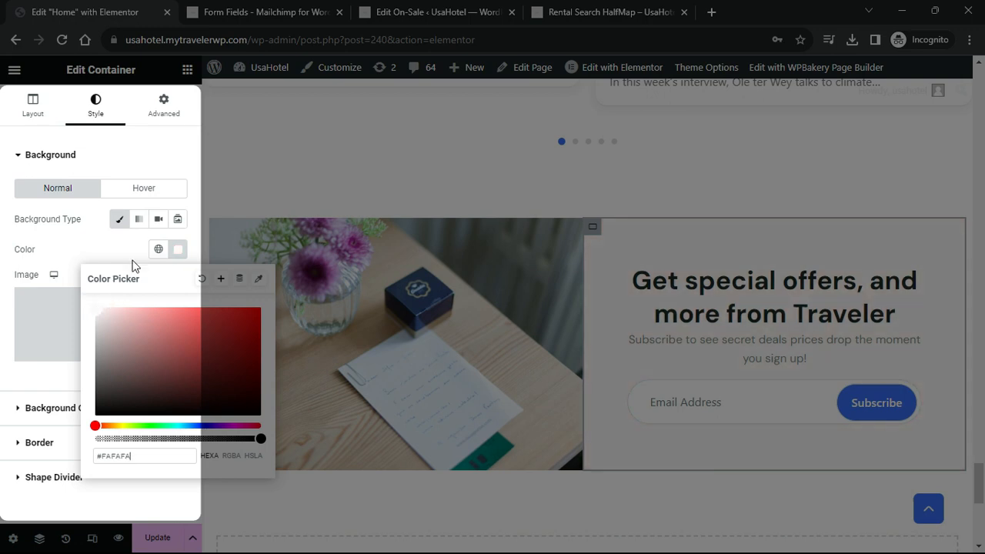
{"action": "left_click", "coordinate": [105, 242]}
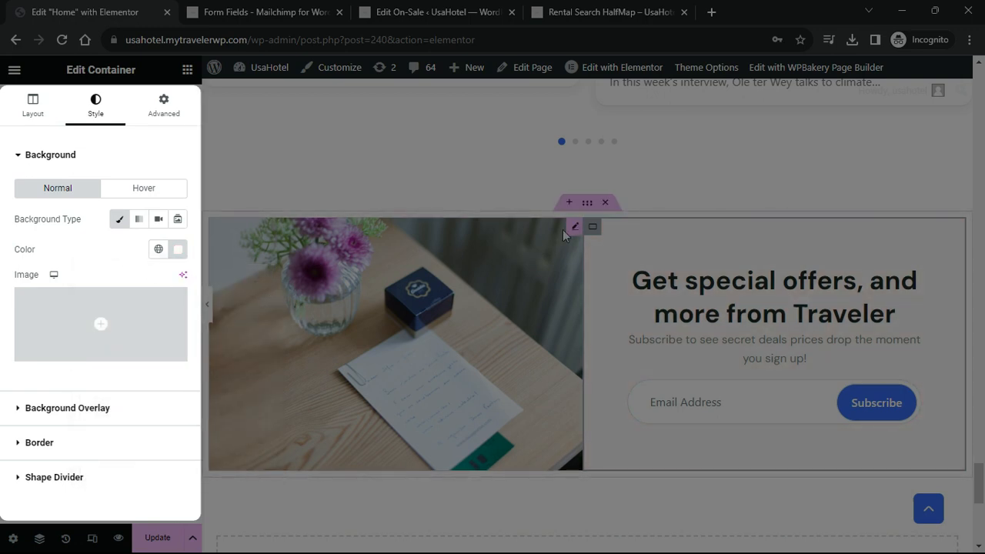
Set the newsletter section's outer container padding to 0 px on all sides
{"action": "left_click", "coordinate": [587, 206]}
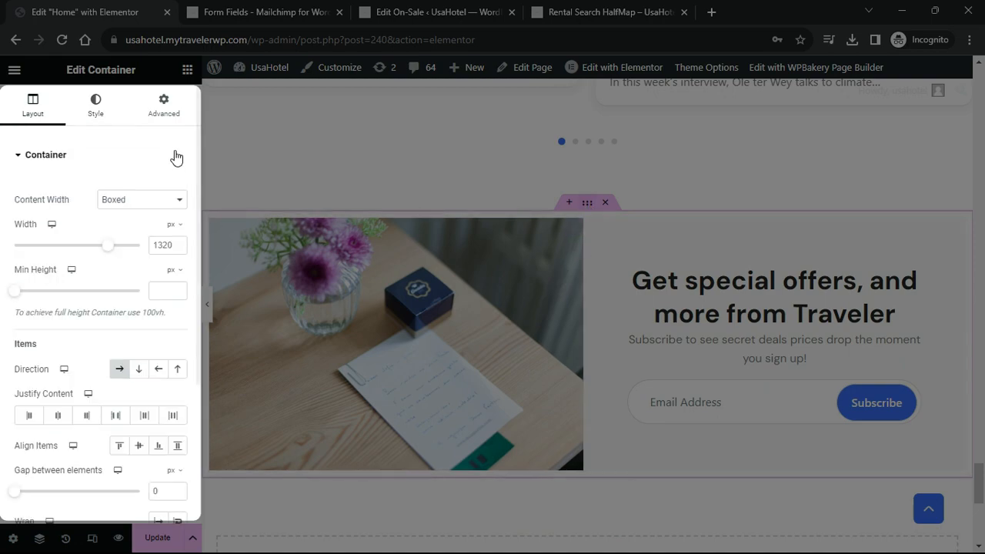
{"action": "left_click", "coordinate": [162, 107]}
{"action": "left_click", "coordinate": [177, 260]}
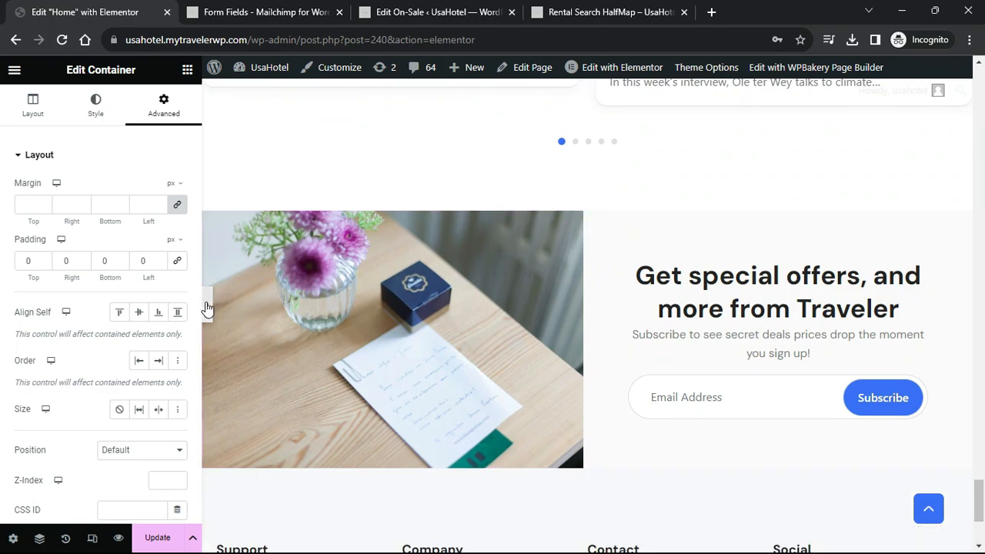
Preview the page at full width and examine the newsletter section together with the blog and amenities sections above it
{"action": "left_click", "coordinate": [206, 305]}
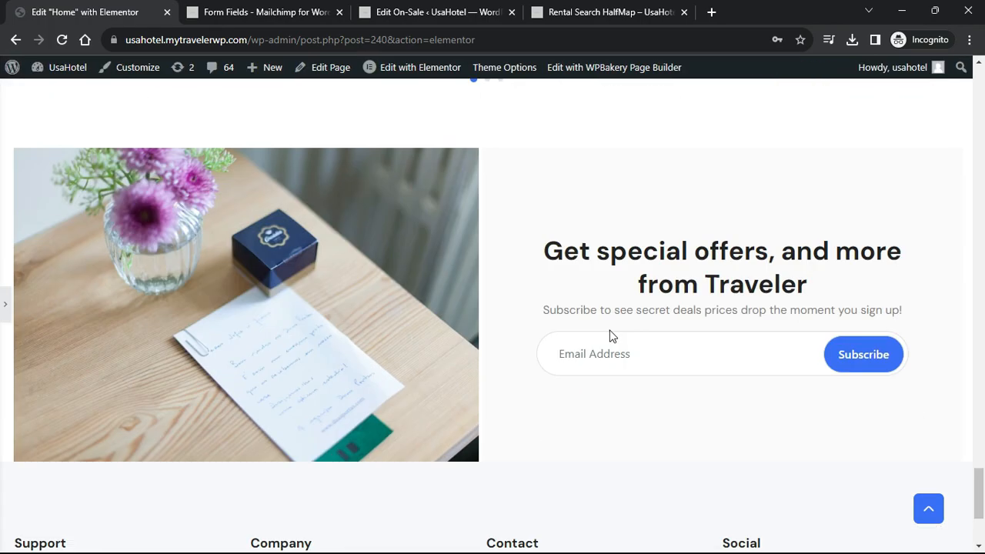
{"action": "scroll", "coordinate": [616, 348], "scroll_direction": "up", "scroll_amount": 3}
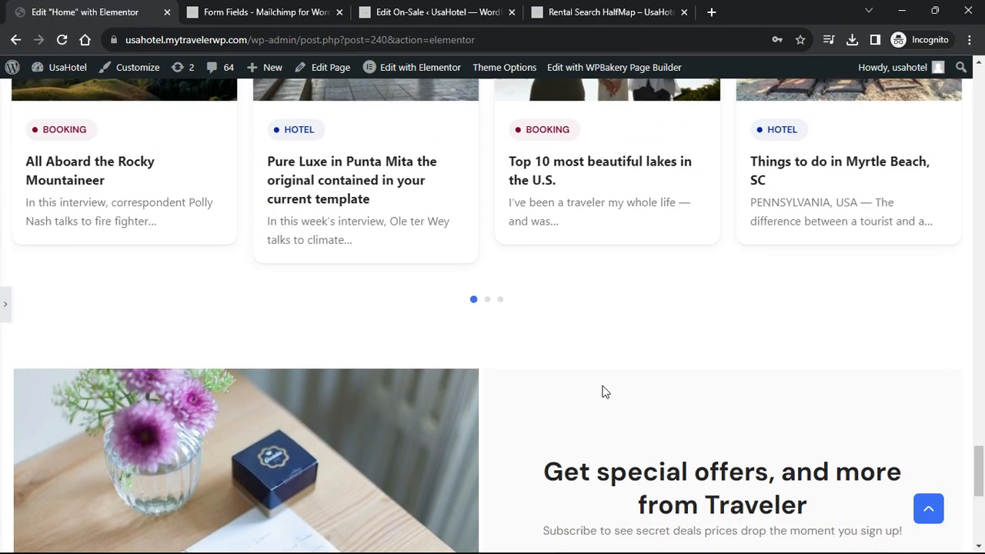
{"action": "scroll", "coordinate": [600, 396], "scroll_direction": "up", "scroll_amount": 8}
{"action": "scroll", "coordinate": [598, 406], "scroll_direction": "down", "scroll_amount": 8}
{"action": "scroll", "coordinate": [596, 407], "scroll_direction": "down", "scroll_amount": 5}
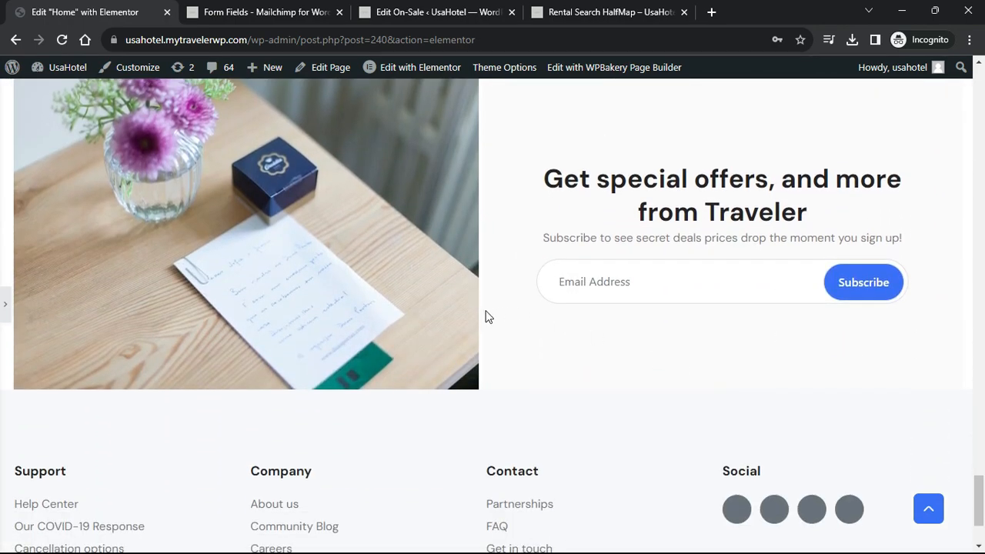
{"action": "scroll", "coordinate": [549, 328], "scroll_direction": "up", "scroll_amount": 4}
{"action": "scroll", "coordinate": [551, 342], "scroll_direction": "down", "scroll_amount": 2}
{"action": "scroll", "coordinate": [551, 347], "scroll_direction": "up", "scroll_amount": 8}
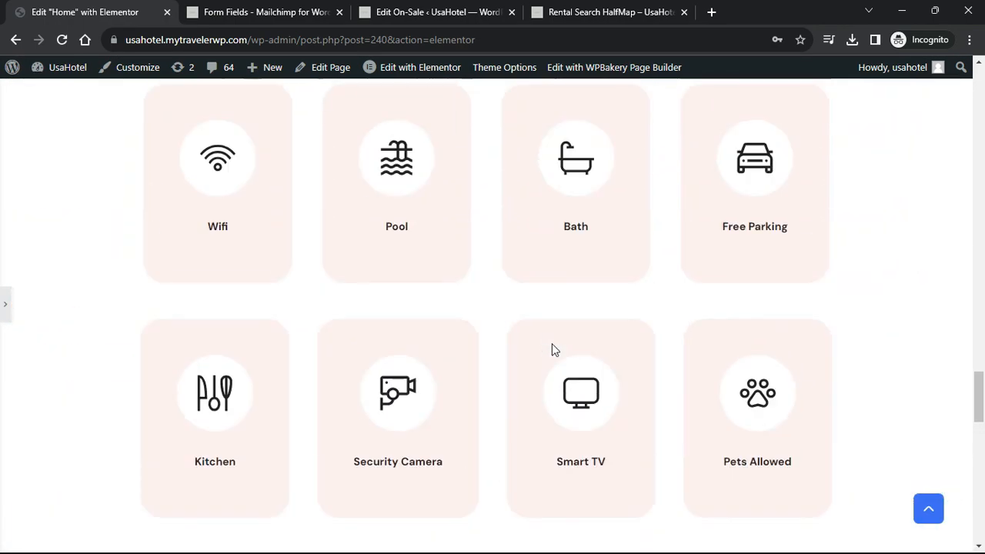
Leave the full-width preview of the home page and save the page's changes
{"action": "scroll", "coordinate": [552, 347], "scroll_direction": "up", "scroll_amount": 3}
{"action": "scroll", "coordinate": [538, 362], "scroll_direction": "down", "scroll_amount": 2}
{"action": "scroll", "coordinate": [480, 411], "scroll_direction": "down", "scroll_amount": 3}
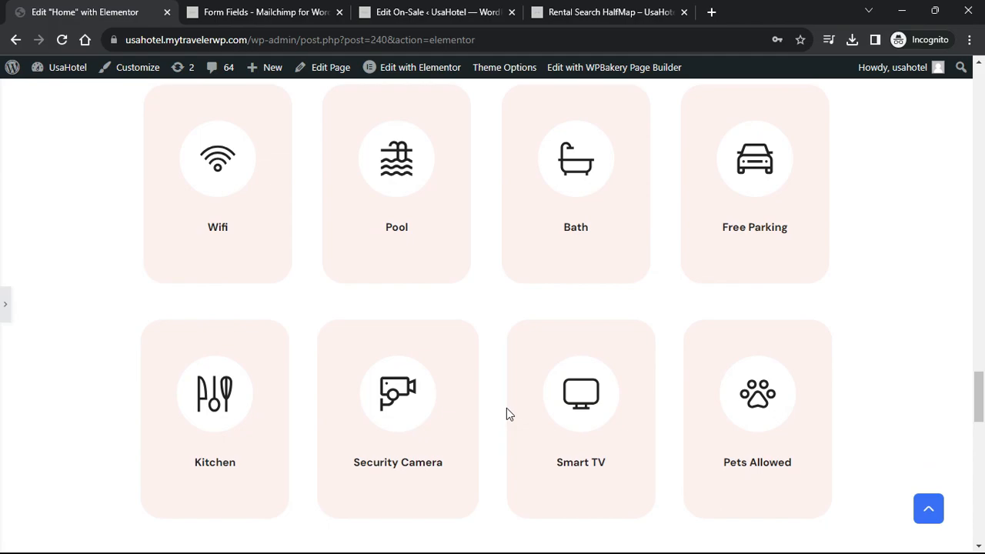
{"action": "scroll", "coordinate": [506, 408], "scroll_direction": "up", "scroll_amount": 12}
{"action": "scroll", "coordinate": [231, 393], "scroll_direction": "up", "scroll_amount": 10}
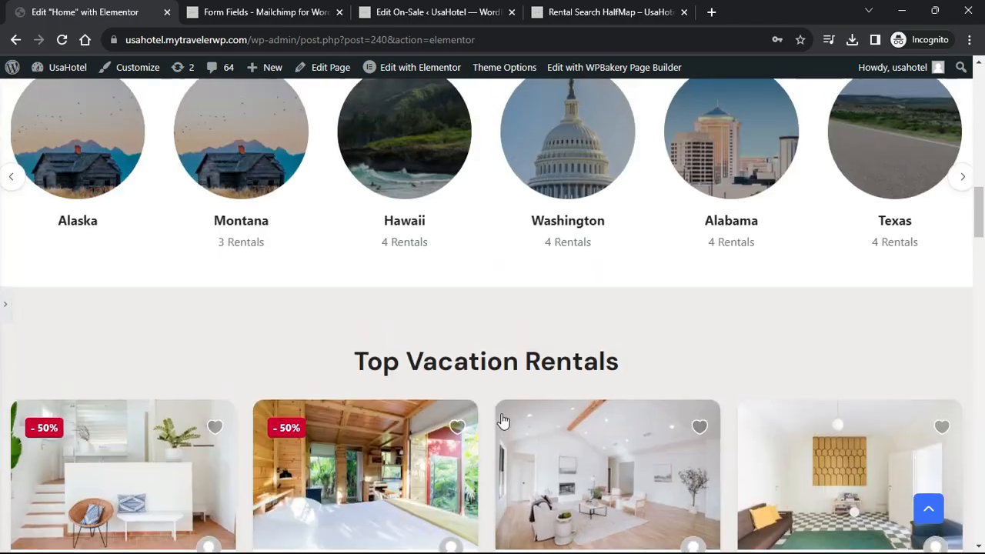
{"action": "scroll", "coordinate": [594, 462], "scroll_direction": "up", "scroll_amount": 10}
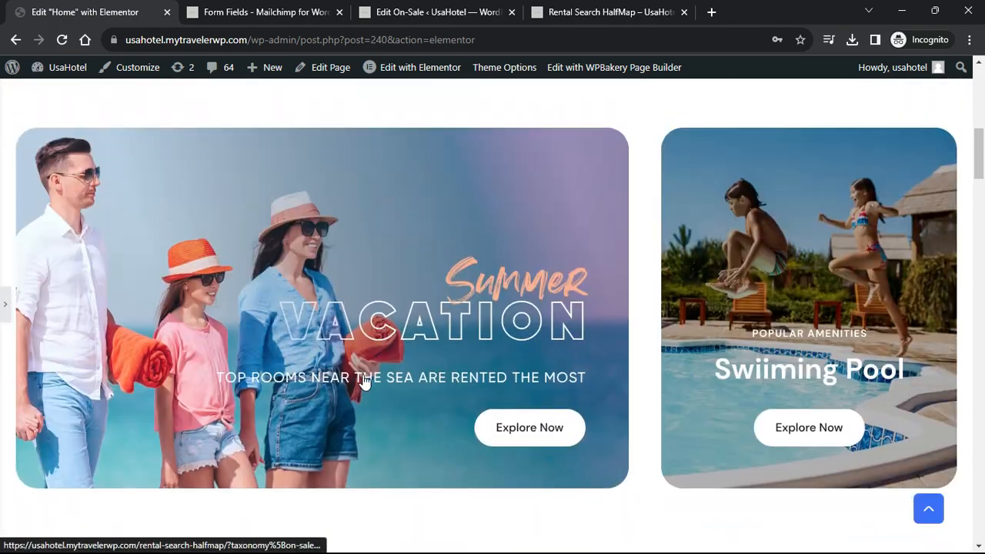
{"action": "scroll", "coordinate": [364, 396], "scroll_direction": "up", "scroll_amount": 2}
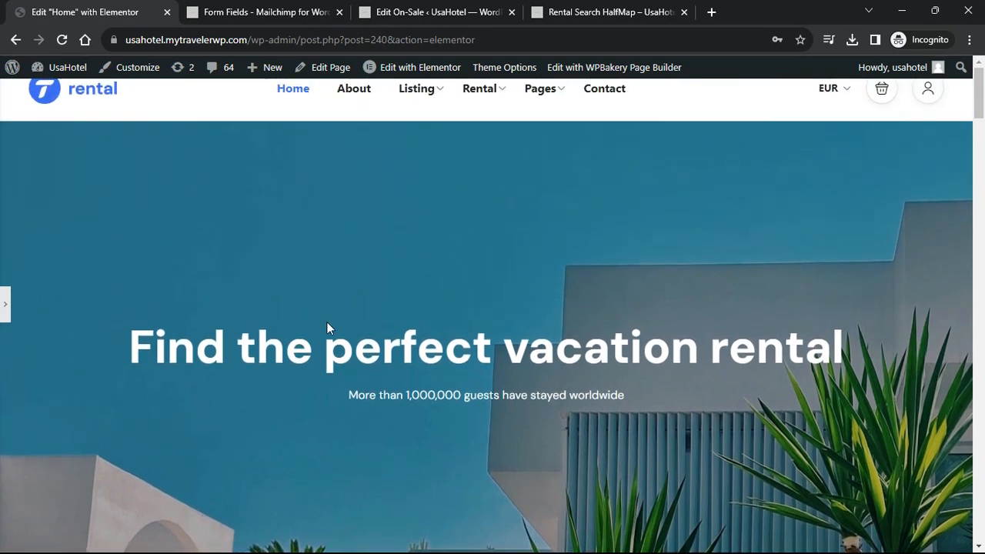
{"action": "left_click", "coordinate": [341, 366]}
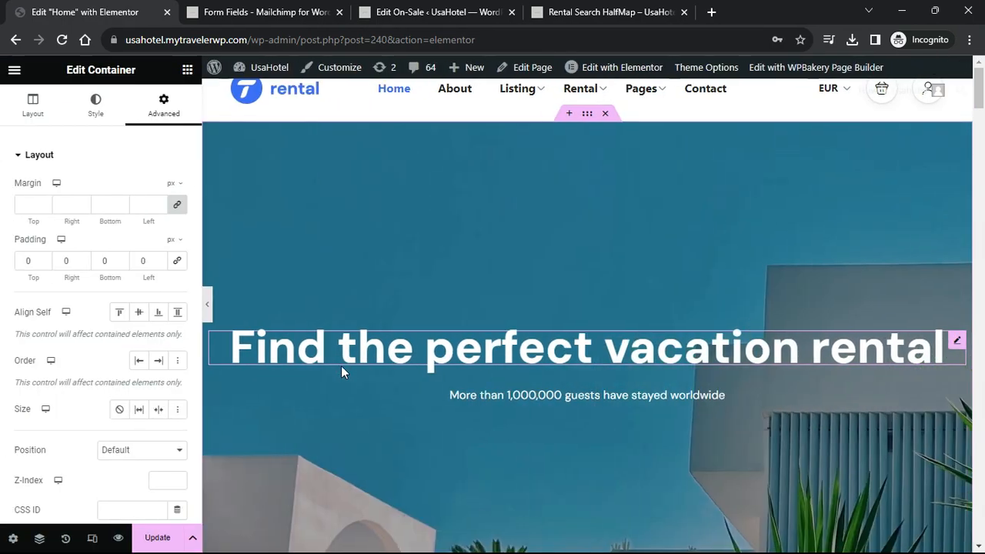
{"action": "left_click", "coordinate": [158, 538]}
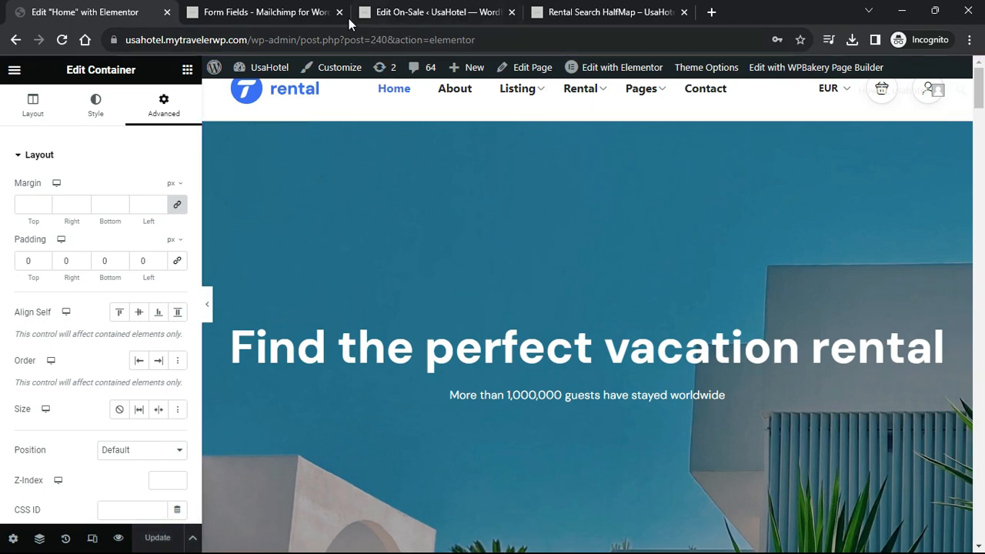
Open the WordPress dashboard in a separate browser tab and close the leftover Form Fields, On-Sale and Rental Search tabs
{"action": "mouse_move", "coordinate": [270, 69]}
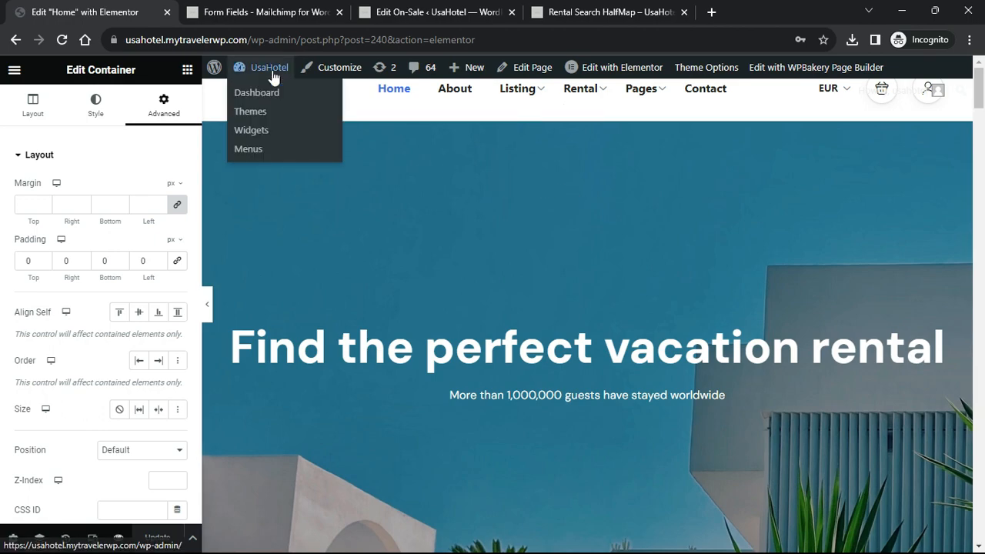
{"action": "right_click", "coordinate": [264, 87]}
{"action": "left_click", "coordinate": [296, 99]}
{"action": "left_click", "coordinate": [465, 12]}
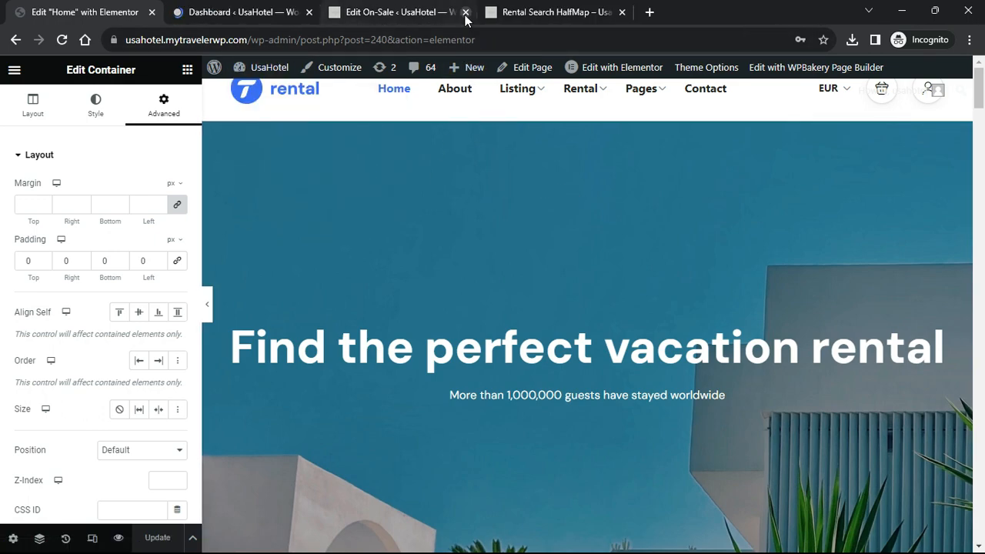
{"action": "left_click", "coordinate": [465, 12]}
{"action": "left_click", "coordinate": [466, 12]}
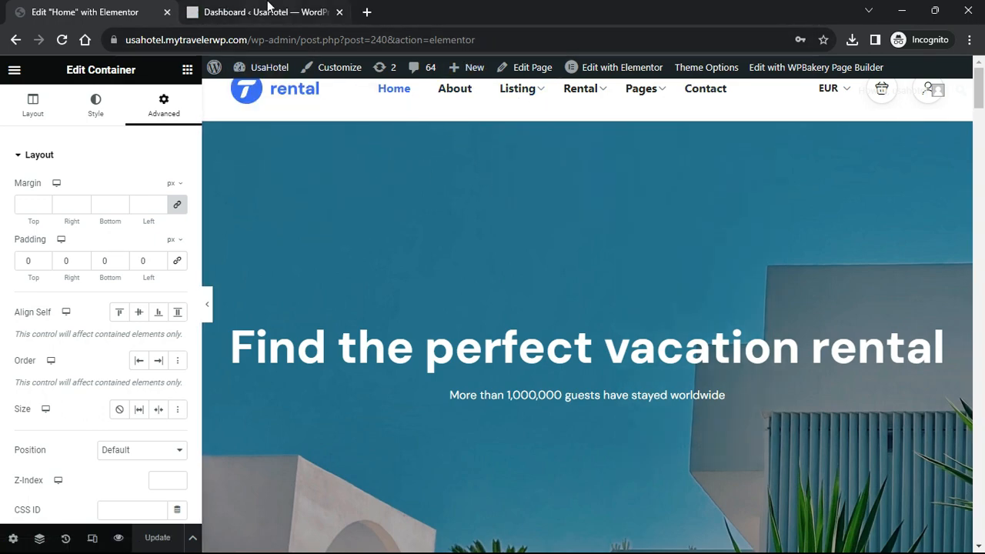
{"action": "left_click", "coordinate": [265, 11]}
Go to the site's menu management page in the WordPress admin
{"action": "scroll", "coordinate": [46, 431], "scroll_direction": "down", "scroll_amount": 4}
{"action": "mouse_move", "coordinate": [77, 314]}
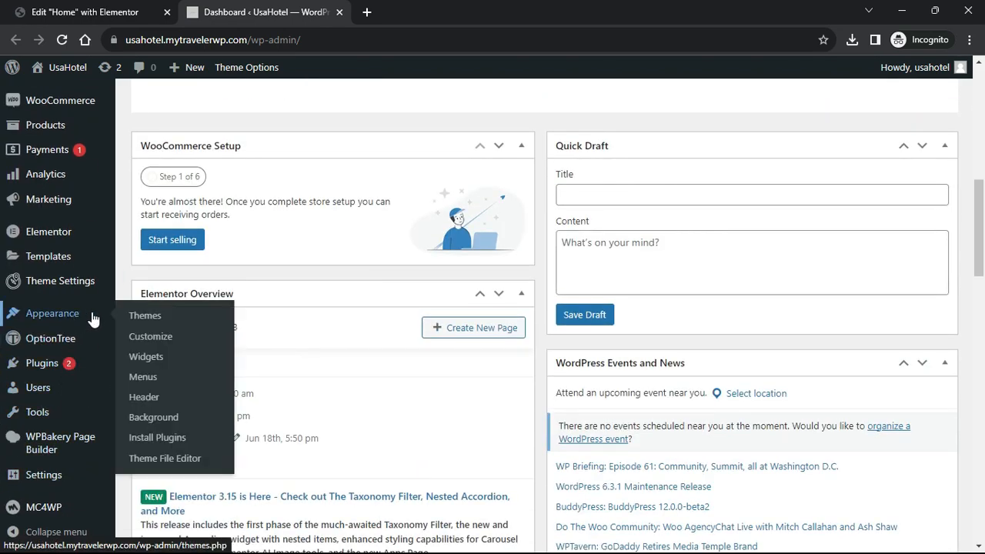
{"action": "left_click", "coordinate": [150, 376]}
{"action": "scroll", "coordinate": [417, 368], "scroll_direction": "down", "scroll_amount": 2}
{"action": "left_click_drag", "start_coordinate": [475, 339], "coordinate": [396, 350]}
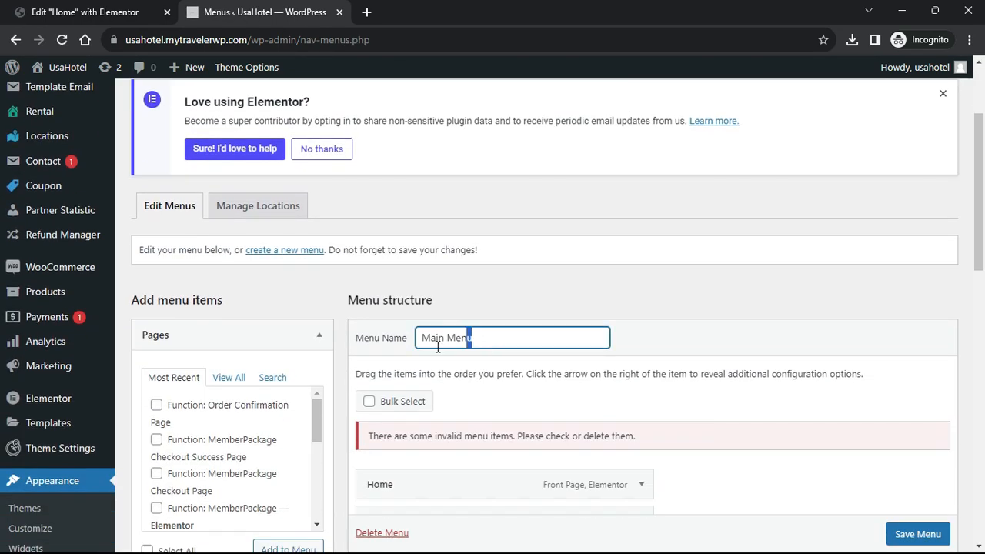
Create a navigation menu named New Menu and assign it to the Primary Navigation display location
{"action": "left_click", "coordinate": [309, 252]}
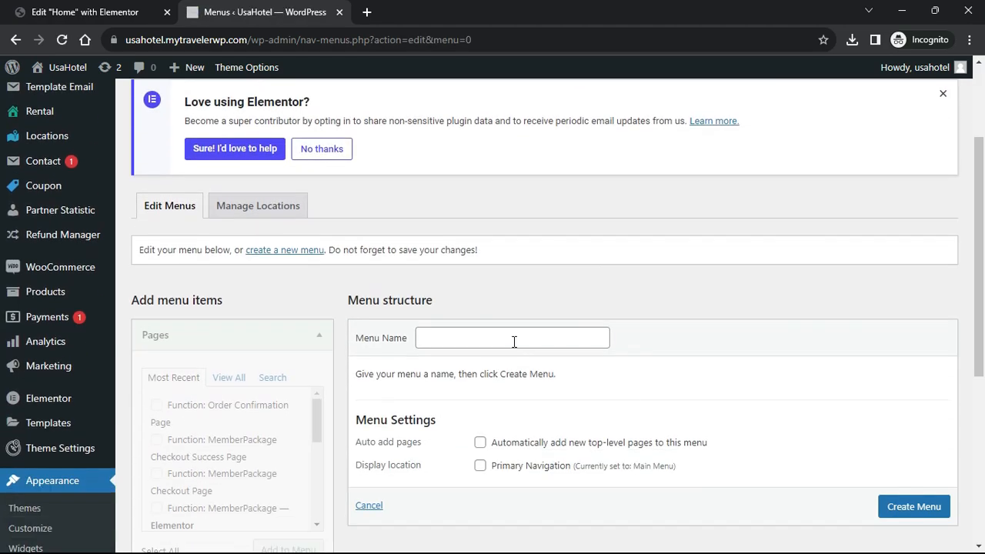
{"action": "left_click", "coordinate": [514, 341]}
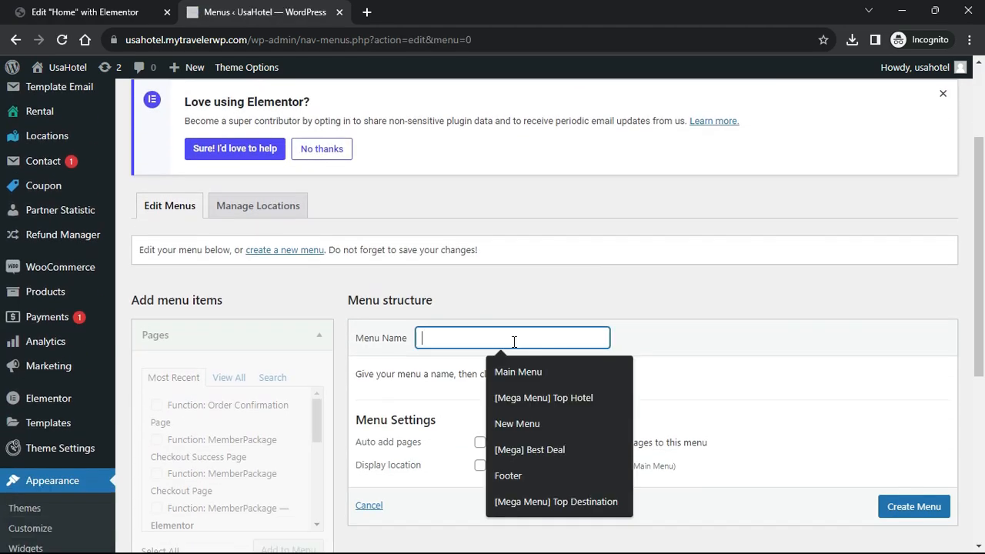
{"action": "type", "text": "New Menu"}
{"action": "scroll", "coordinate": [560, 402], "scroll_direction": "down", "scroll_amount": 1}
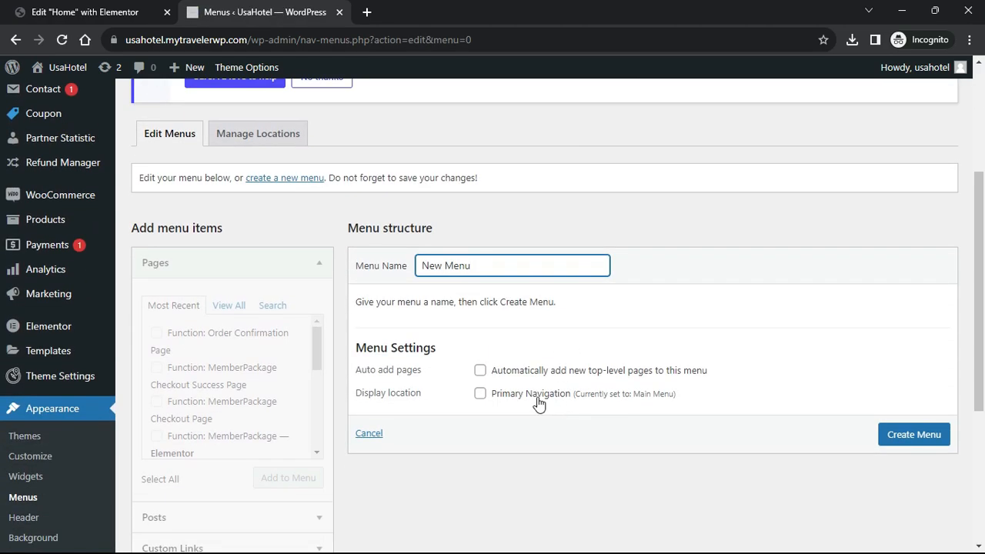
{"action": "left_click", "coordinate": [481, 394]}
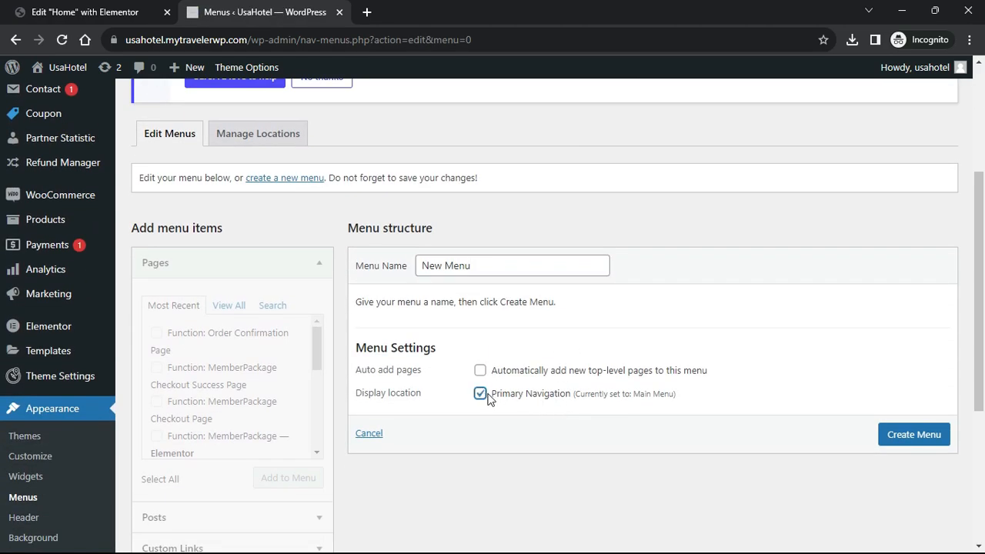
{"action": "left_click", "coordinate": [892, 435]}
Add the Home page as the first item of the menu
{"action": "left_click", "coordinate": [229, 314]}
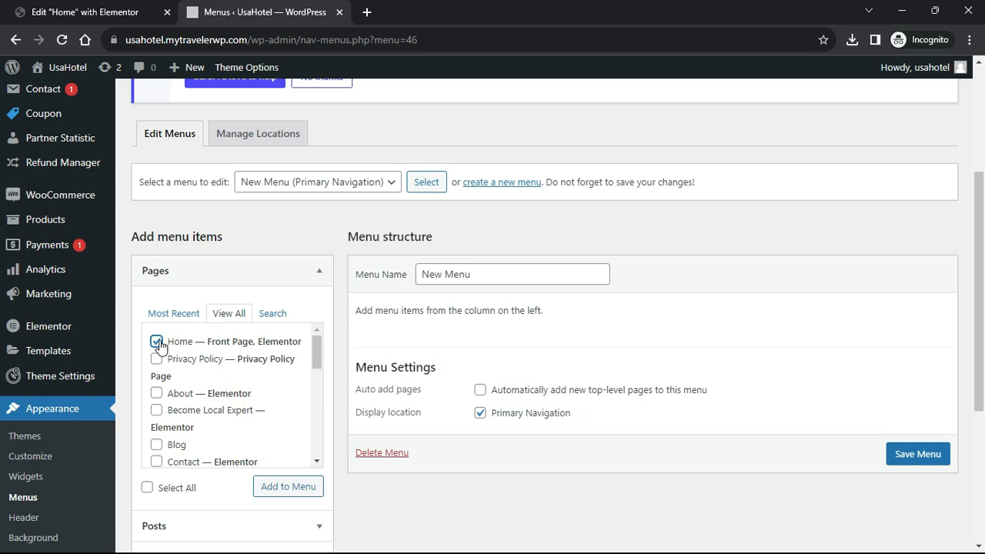
{"action": "left_click", "coordinate": [274, 484]}
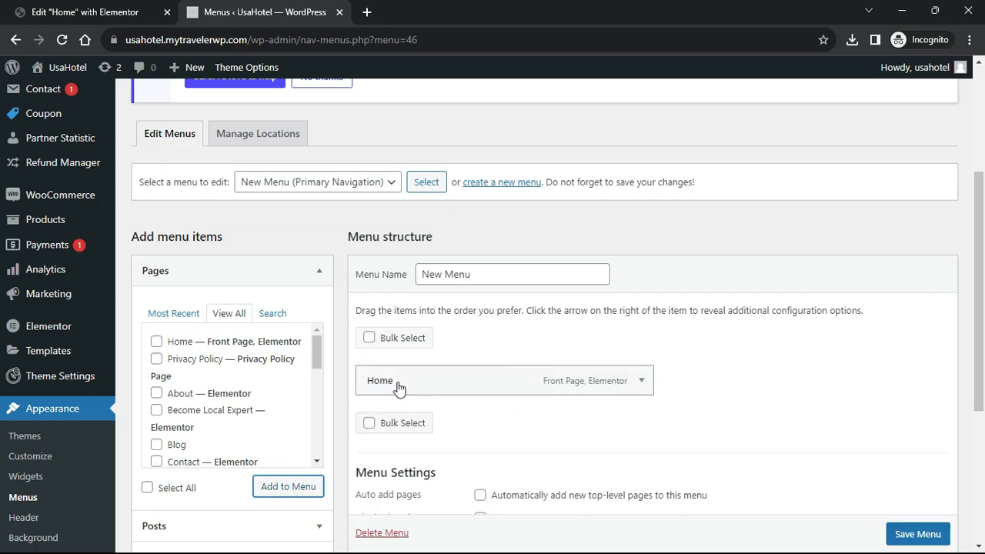
{"action": "scroll", "coordinate": [400, 393], "scroll_direction": "down", "scroll_amount": 1}
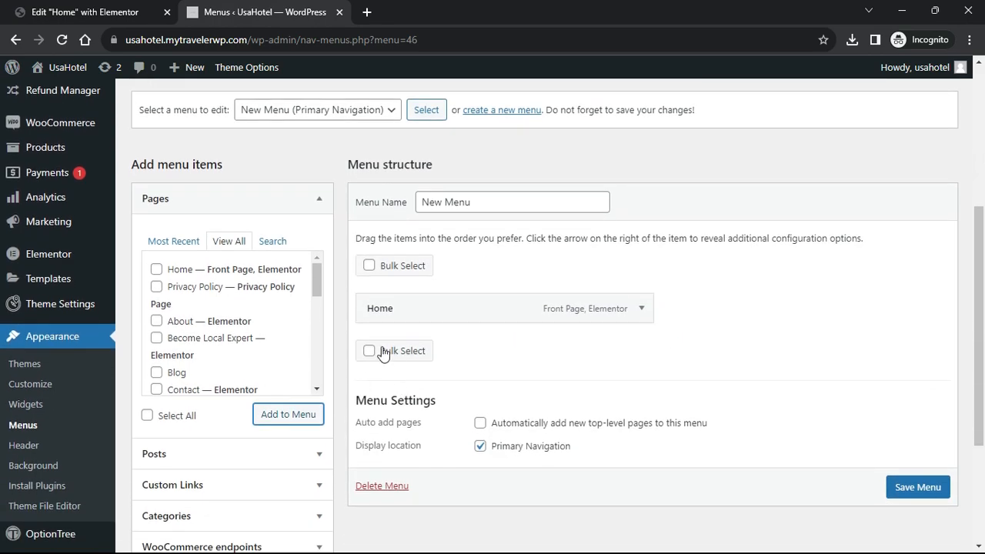
{"action": "left_click", "coordinate": [320, 202]}
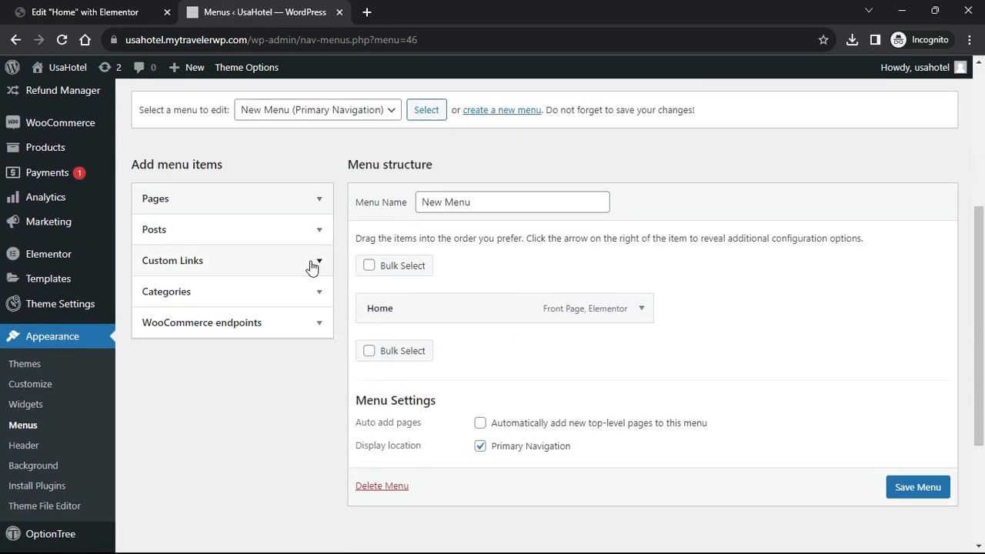
Add a custom link with the URL # and the link text Destinations to the menu
{"action": "left_click", "coordinate": [315, 262]}
{"action": "left_click", "coordinate": [251, 312]}
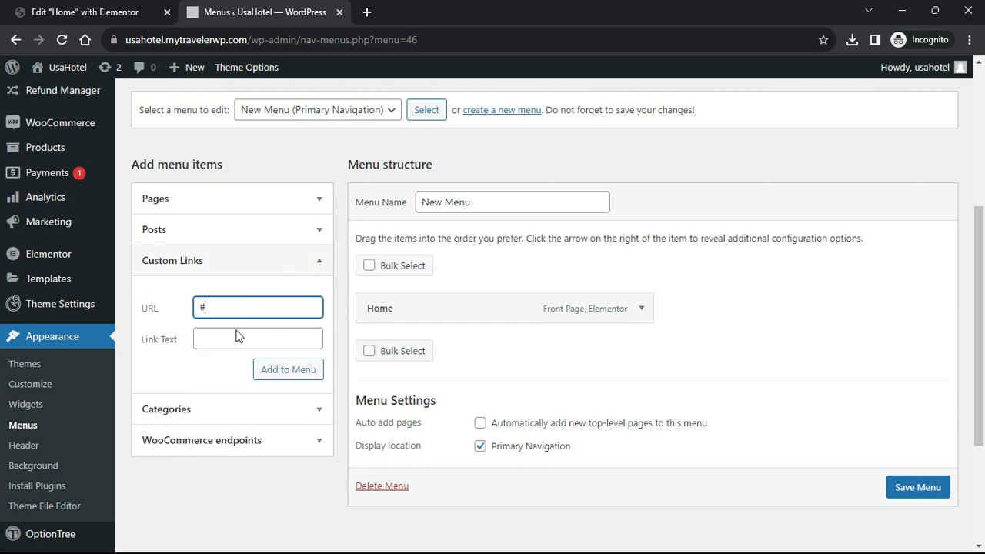
{"action": "left_click", "coordinate": [231, 340]}
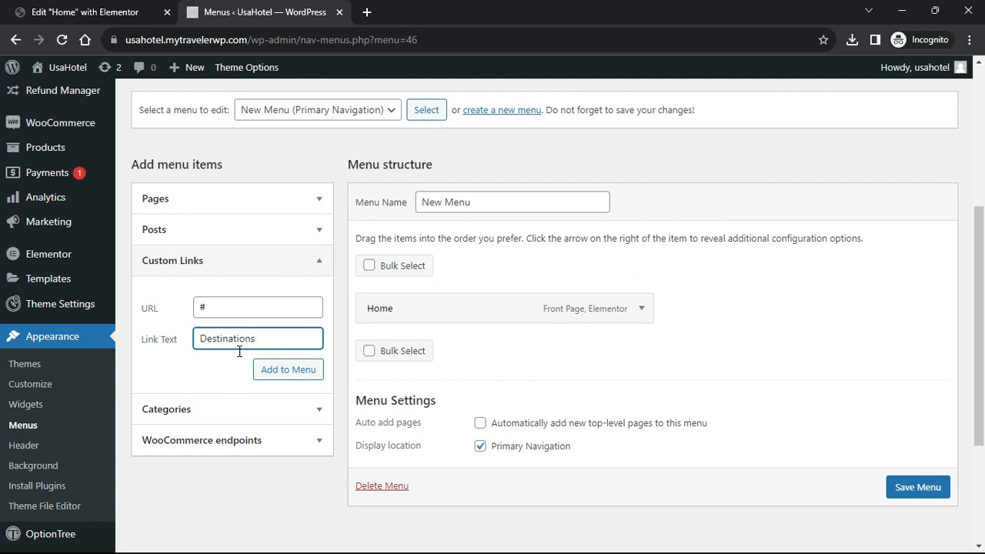
{"action": "left_click", "coordinate": [269, 370]}
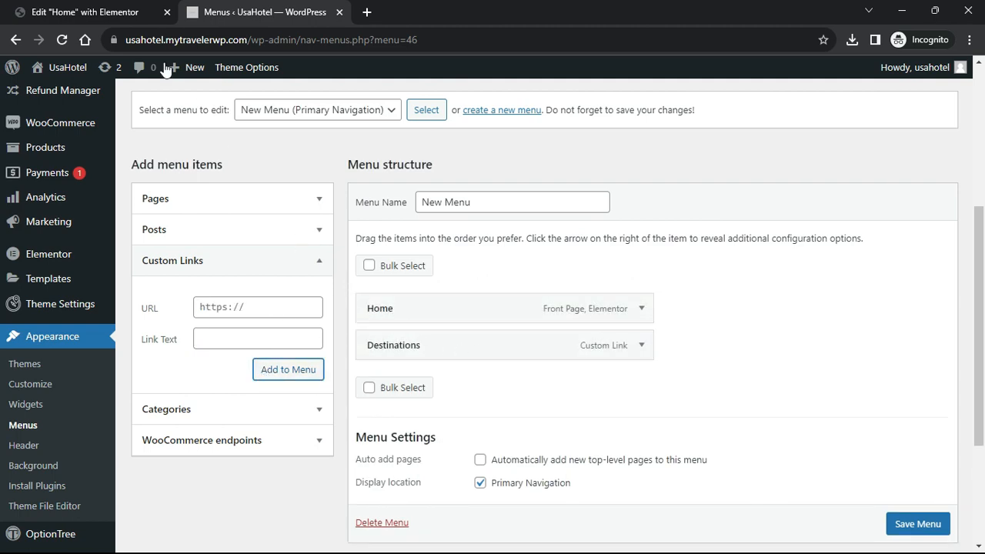
Search the live site for rentals in Alabama and copy the results page's URL up to location_name=Alabama
{"action": "mouse_move", "coordinate": [62, 67]}
{"action": "left_click", "coordinate": [73, 93]}
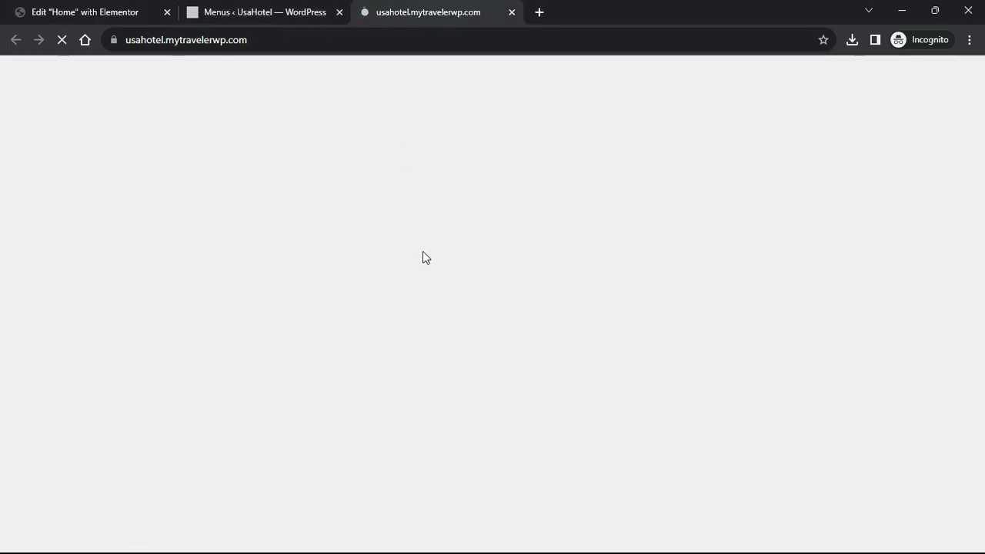
{"action": "scroll", "coordinate": [424, 301], "scroll_direction": "down", "scroll_amount": 4}
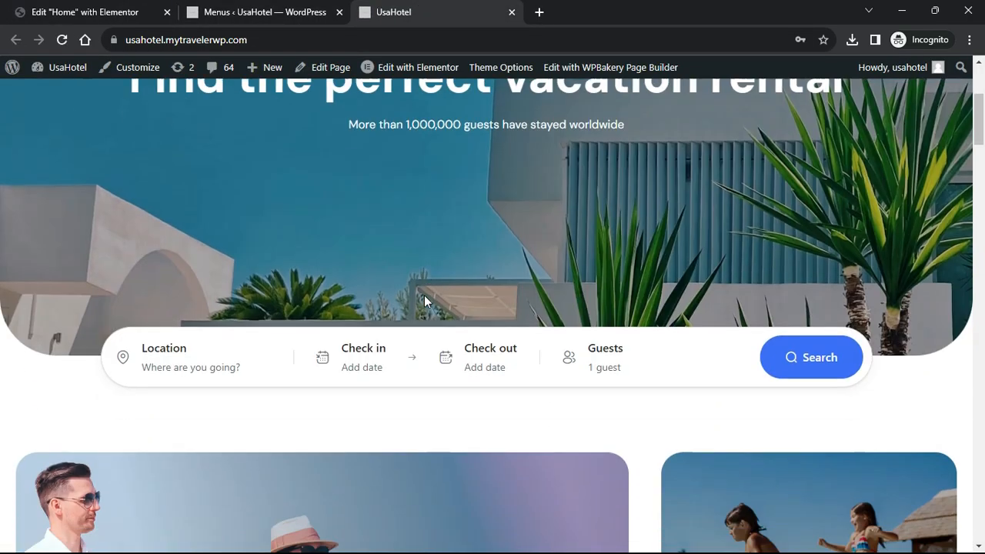
{"action": "left_click", "coordinate": [241, 330]}
{"action": "scroll", "coordinate": [203, 348], "scroll_direction": "down", "scroll_amount": 3}
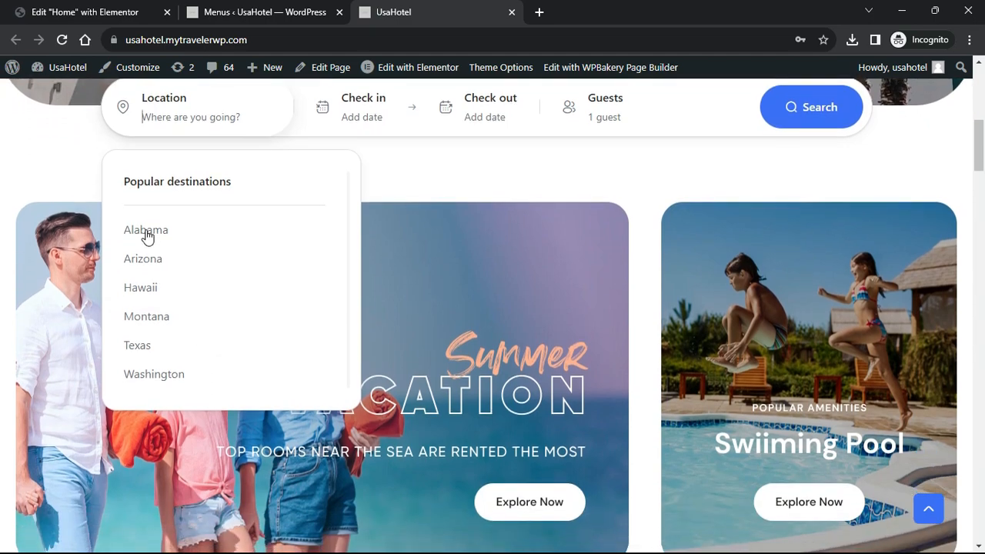
{"action": "left_click", "coordinate": [146, 231]}
{"action": "left_click", "coordinate": [775, 124]}
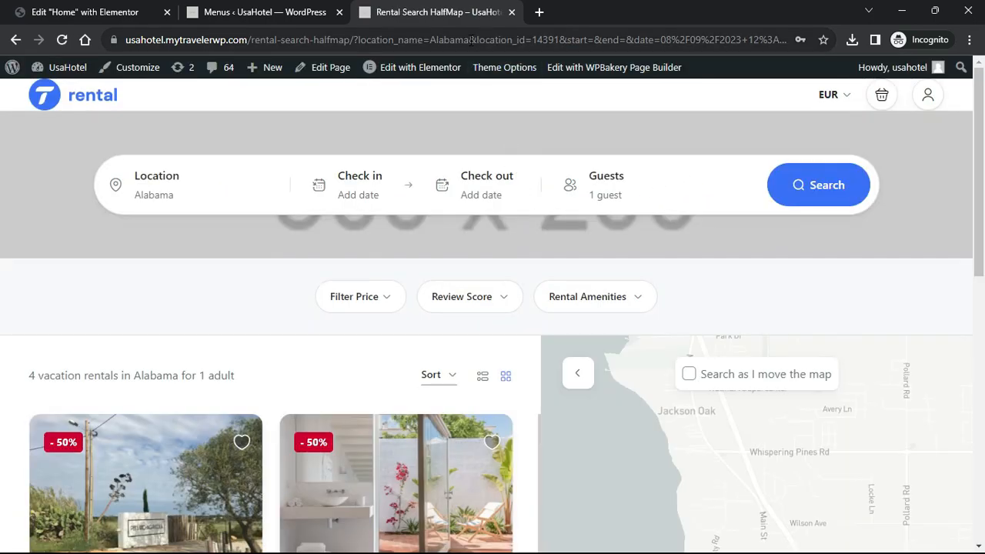
{"action": "left_click_drag", "start_coordinate": [471, 40], "coordinate": [112, 51]}
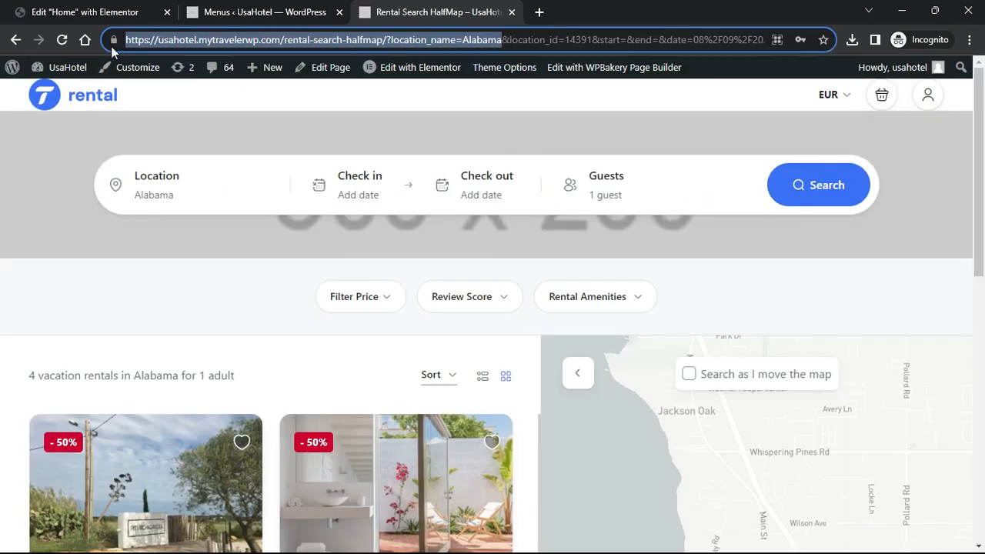
Add a custom link named Alabama with the copied search URL and nest it as a sub item under Destinations
{"action": "left_click", "coordinate": [262, 12]}
{"action": "left_click", "coordinate": [250, 308]}
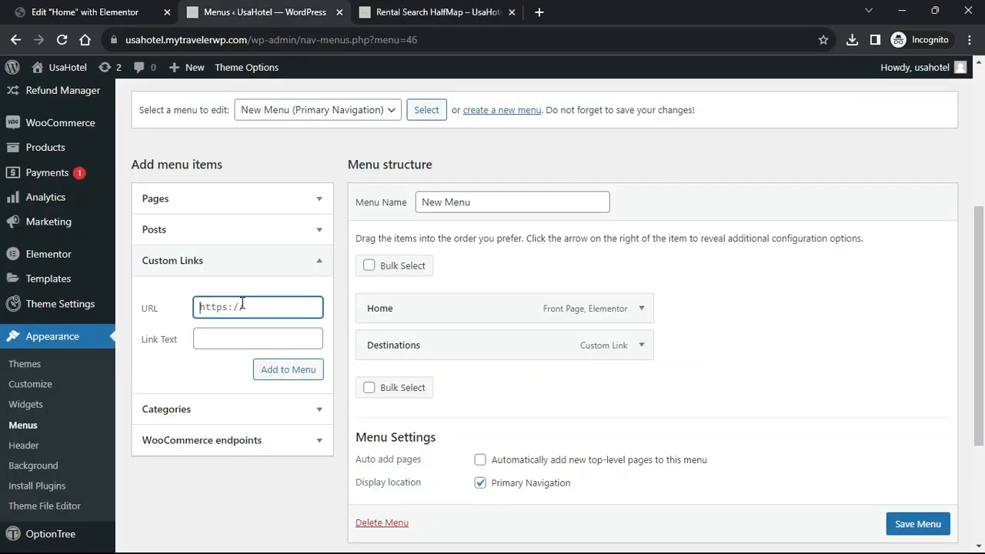
{"action": "key", "text": "ctrl+v"}
{"action": "left_click", "coordinate": [244, 334]}
{"action": "type", "text": "A"}
{"action": "left_click", "coordinate": [271, 375]}
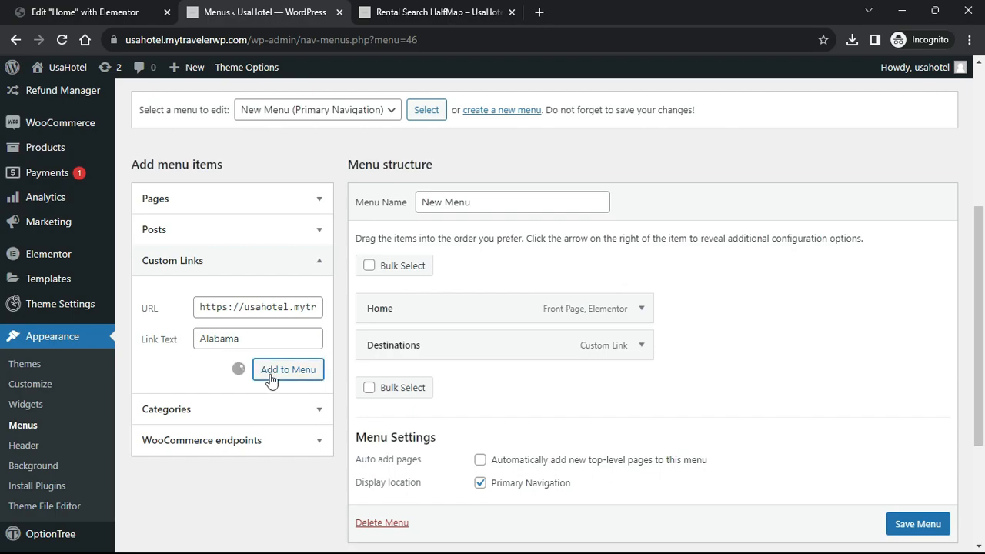
{"action": "left_click_drag", "start_coordinate": [466, 391], "coordinate": [486, 396]}
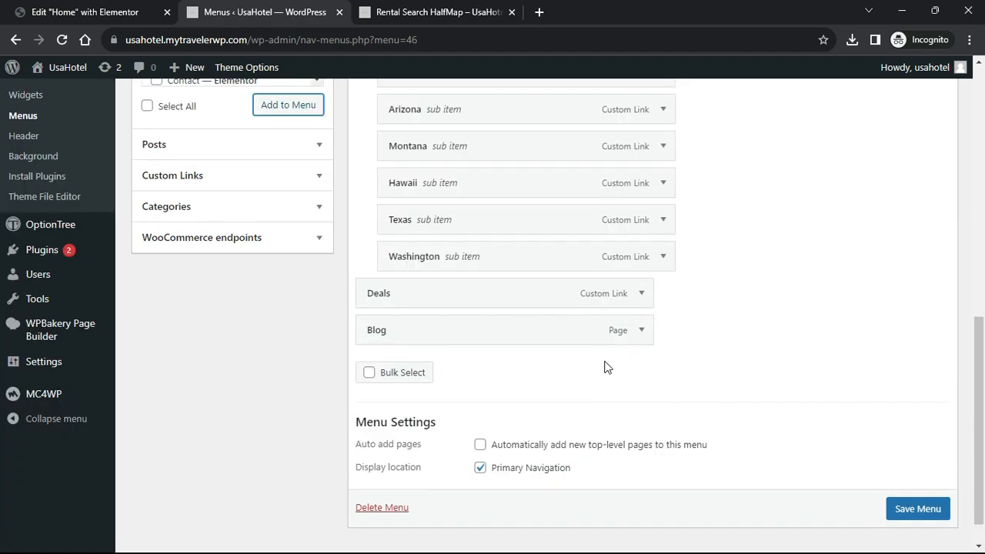
Review the menu structure with its Destinations sub items, Deals and Blog, and save the menu
{"action": "scroll", "coordinate": [629, 369], "scroll_direction": "up", "scroll_amount": 4}
{"action": "scroll", "coordinate": [628, 369], "scroll_direction": "down", "scroll_amount": 3}
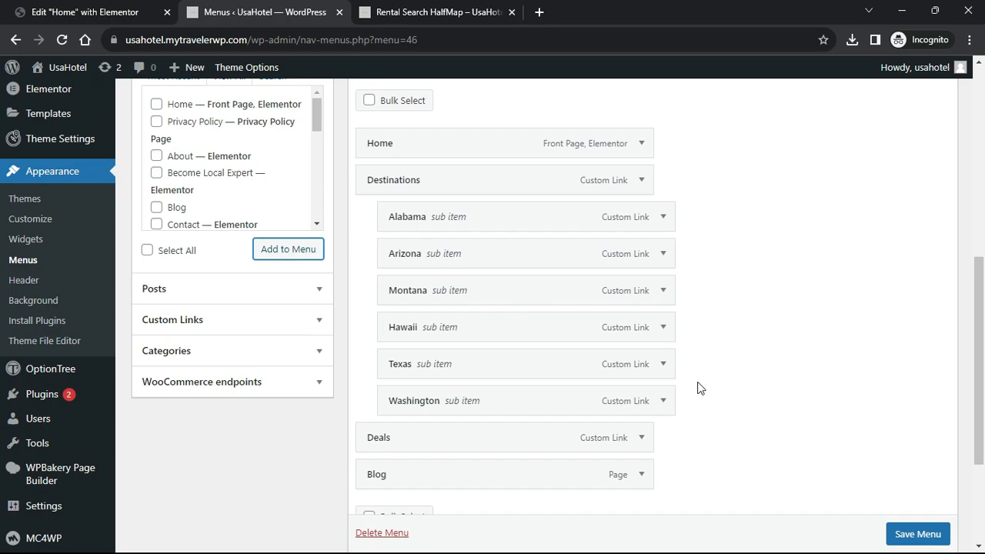
{"action": "scroll", "coordinate": [700, 387], "scroll_direction": "down", "scroll_amount": 1}
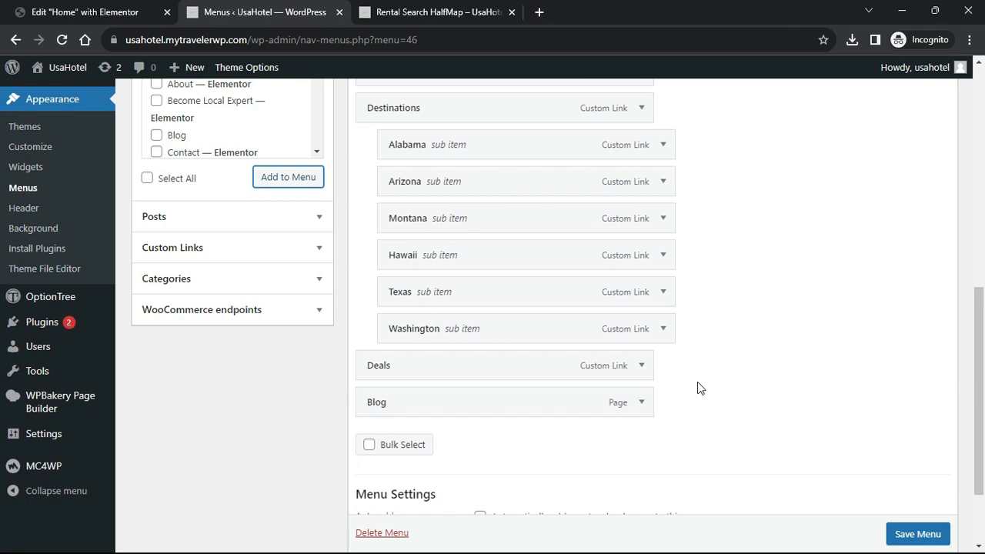
{"action": "left_click", "coordinate": [917, 534]}
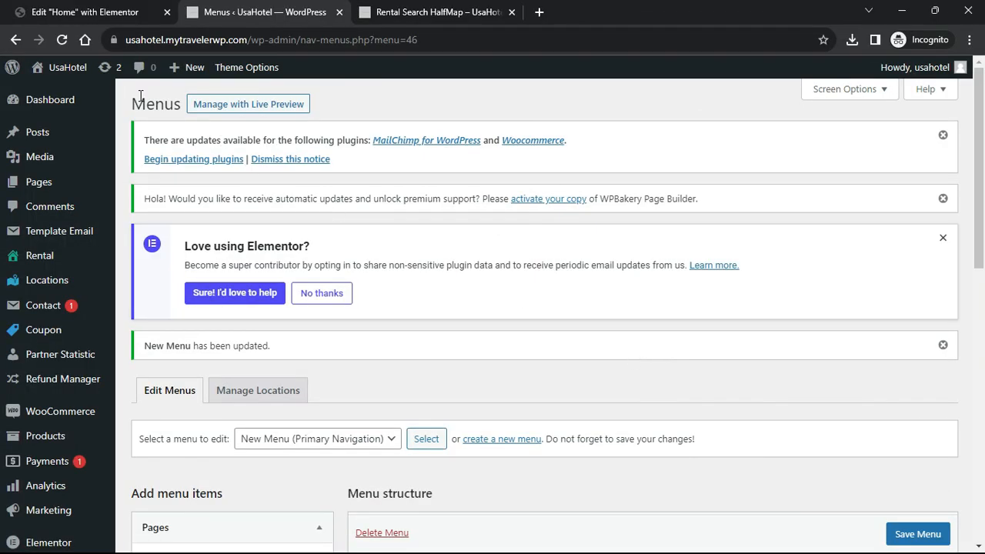
Open the live home page and check the Destinations submenu in the header navigation
{"action": "mouse_move", "coordinate": [82, 77]}
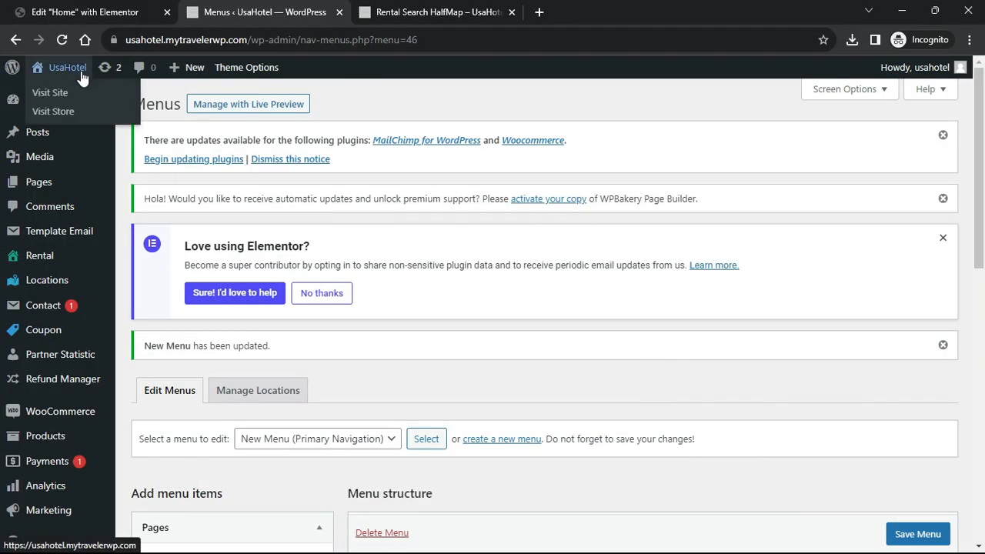
{"action": "left_click", "coordinate": [68, 93]}
{"action": "mouse_move", "coordinate": [454, 117]}
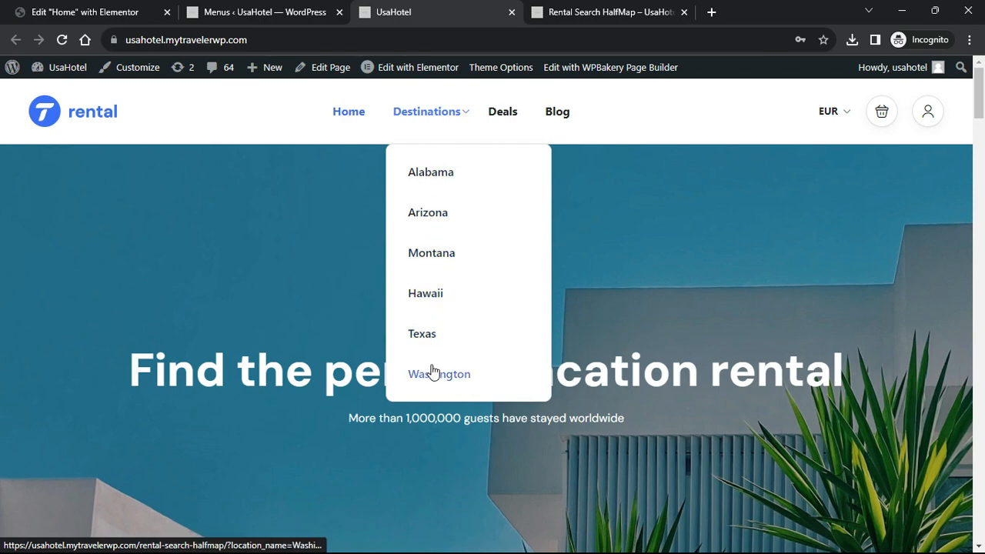
Check the Deals link and the Alabama link under Destinations on the live site's header menu
{"action": "left_click", "coordinate": [503, 113]}
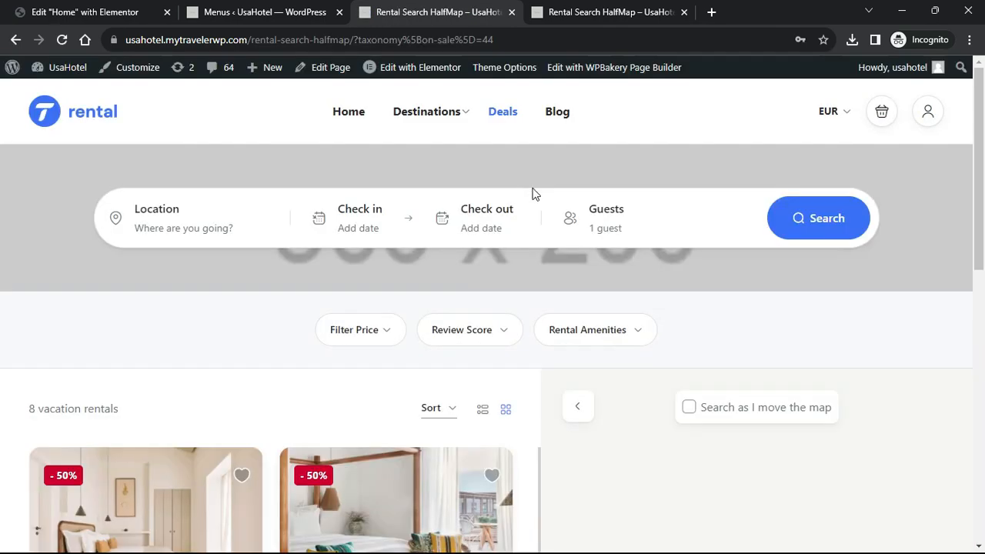
{"action": "scroll", "coordinate": [532, 193], "scroll_direction": "down", "scroll_amount": 3}
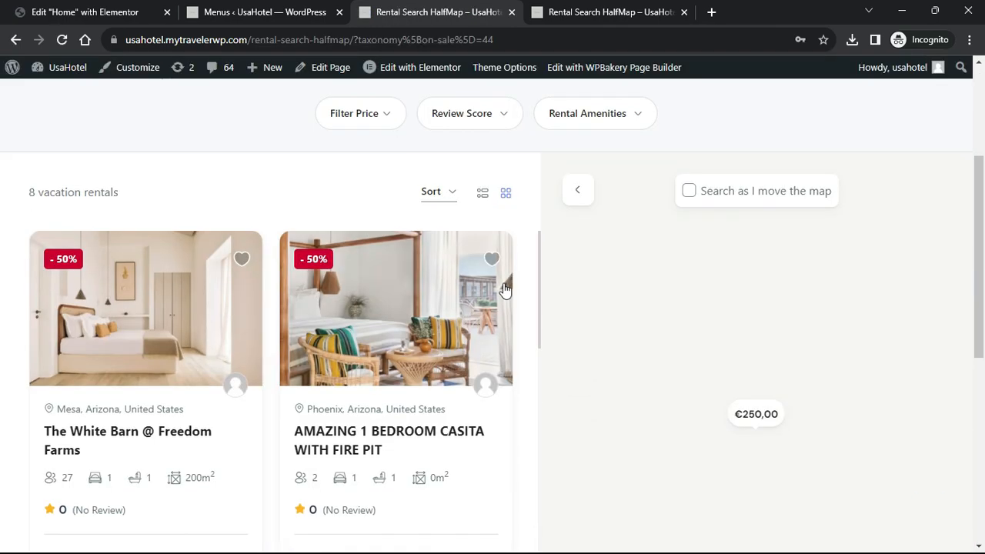
{"action": "scroll", "coordinate": [462, 257], "scroll_direction": "up", "scroll_amount": 3}
{"action": "mouse_move", "coordinate": [442, 110]}
{"action": "left_click", "coordinate": [439, 180]}
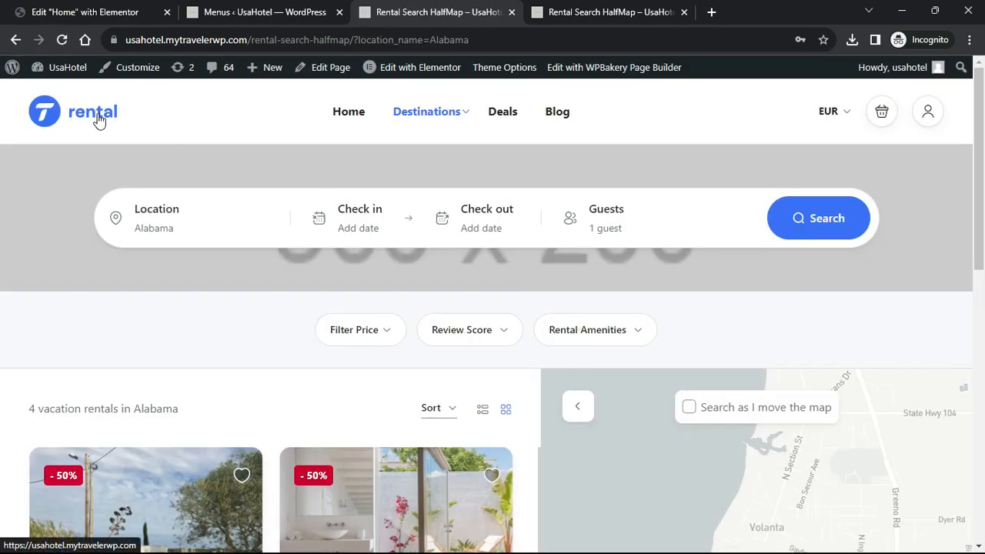
Open the Theme Options page from the WordPress admin and close all the other browser tabs
{"action": "left_click", "coordinate": [259, 9]}
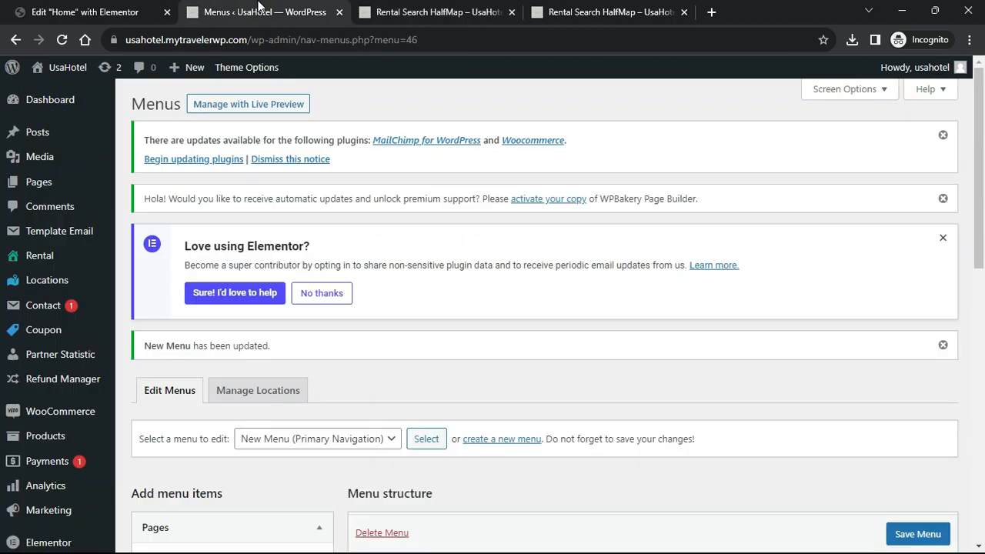
{"action": "left_click", "coordinate": [261, 68]}
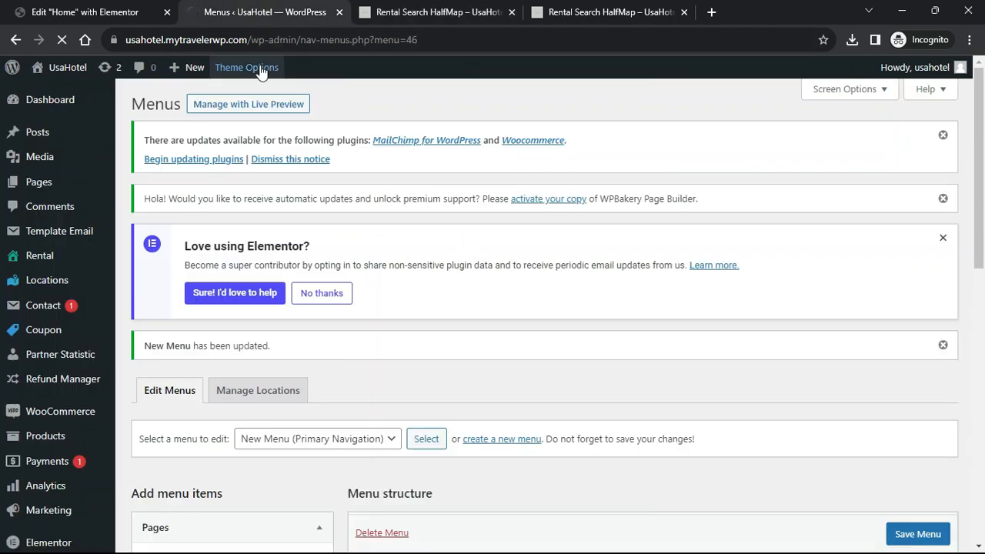
{"action": "left_click", "coordinate": [167, 11]}
{"action": "left_click", "coordinate": [339, 11]}
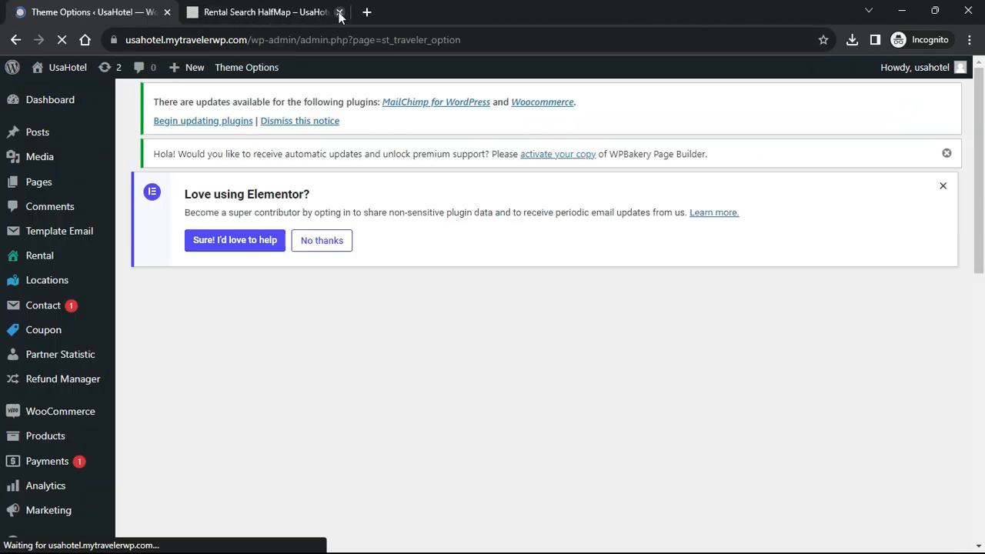
{"action": "left_click", "coordinate": [339, 12]}
Review the theme's general options, including the disabled services, the logo settings and the 404 page settings
{"action": "scroll", "coordinate": [538, 307], "scroll_direction": "down", "scroll_amount": 2}
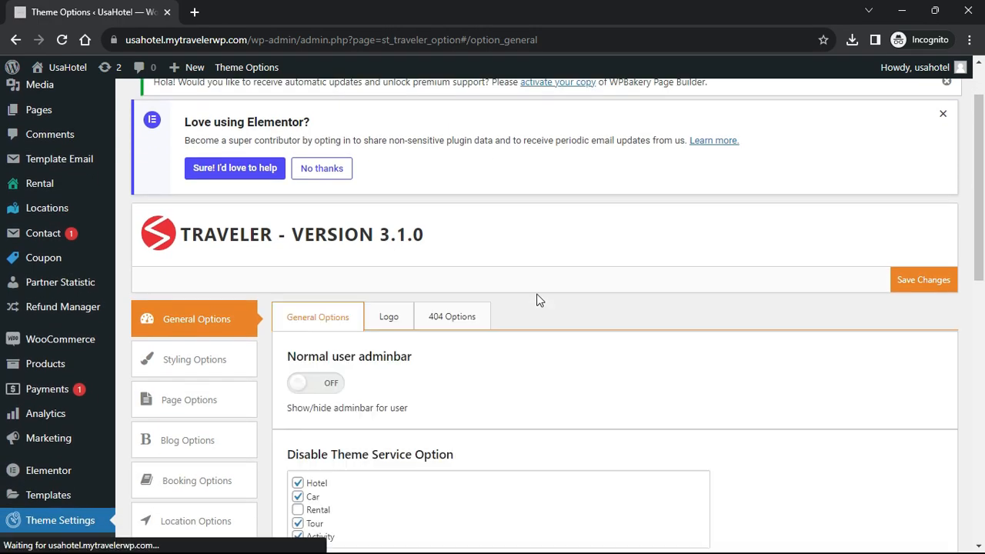
{"action": "scroll", "coordinate": [616, 254], "scroll_direction": "down", "scroll_amount": 2}
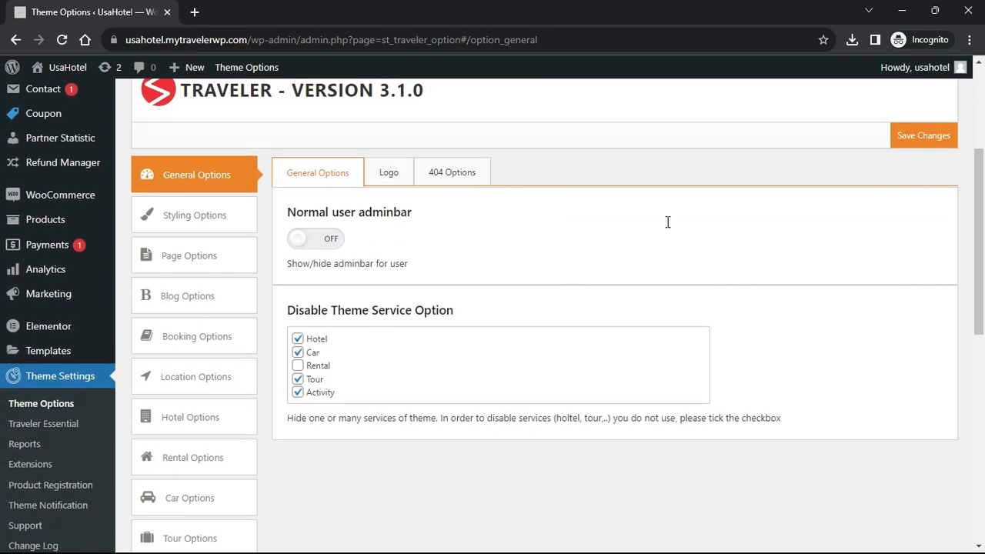
{"action": "left_click", "coordinate": [390, 178]}
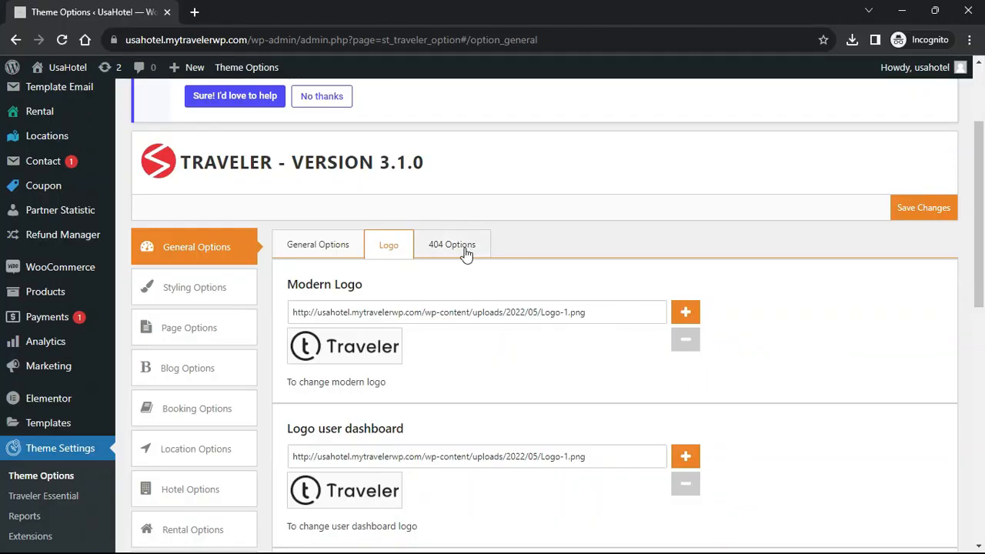
{"action": "left_click", "coordinate": [465, 246]}
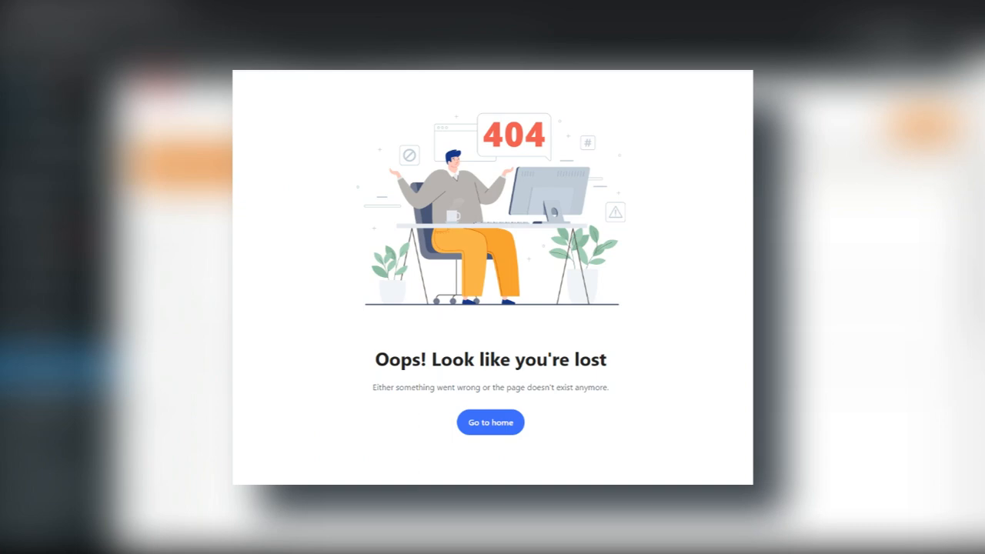
{"action": "scroll", "coordinate": [596, 346], "scroll_direction": "down", "scroll_amount": 2}
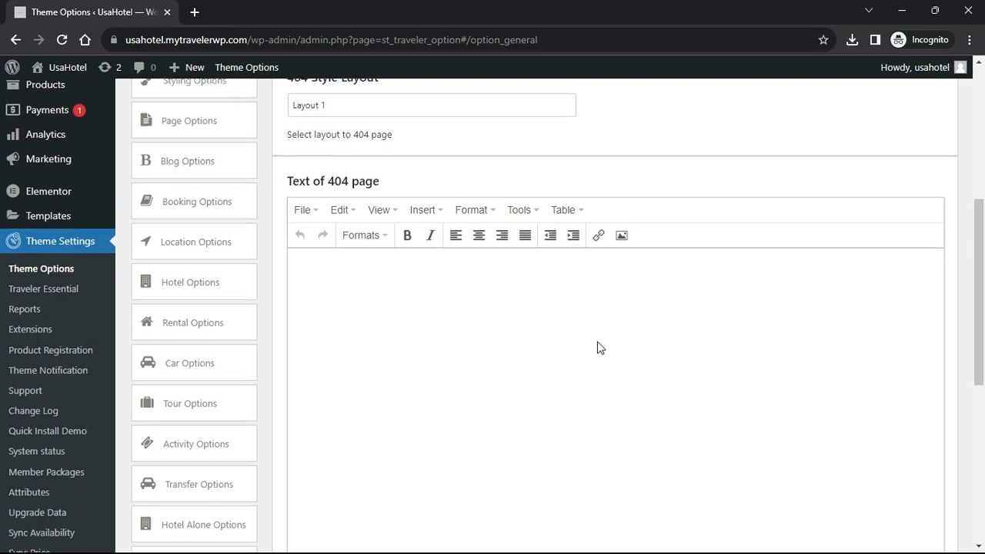
{"action": "scroll", "coordinate": [605, 359], "scroll_direction": "up", "scroll_amount": 1}
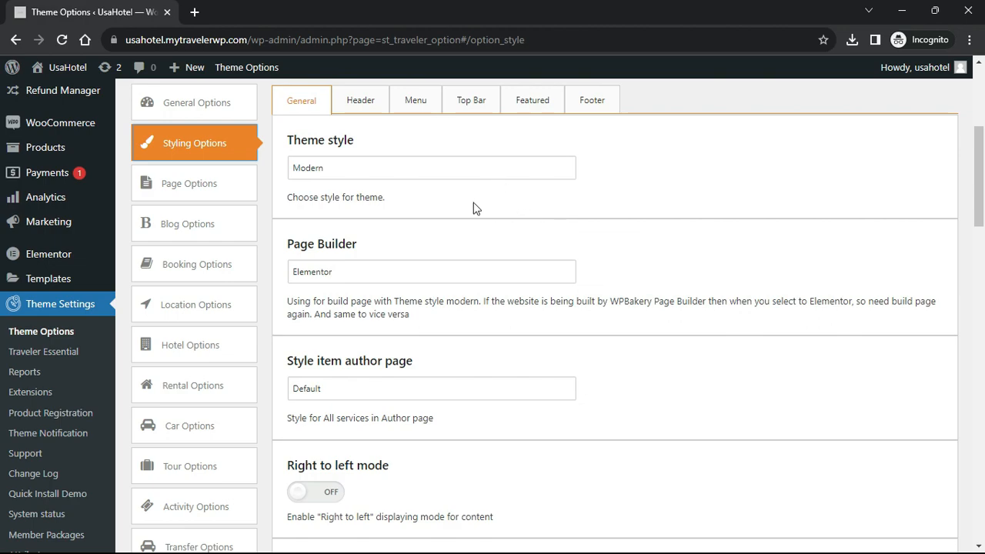
Review the styling options for typography and Google Fonts, and the header menu items
{"action": "scroll", "coordinate": [474, 208], "scroll_direction": "down", "scroll_amount": 5}
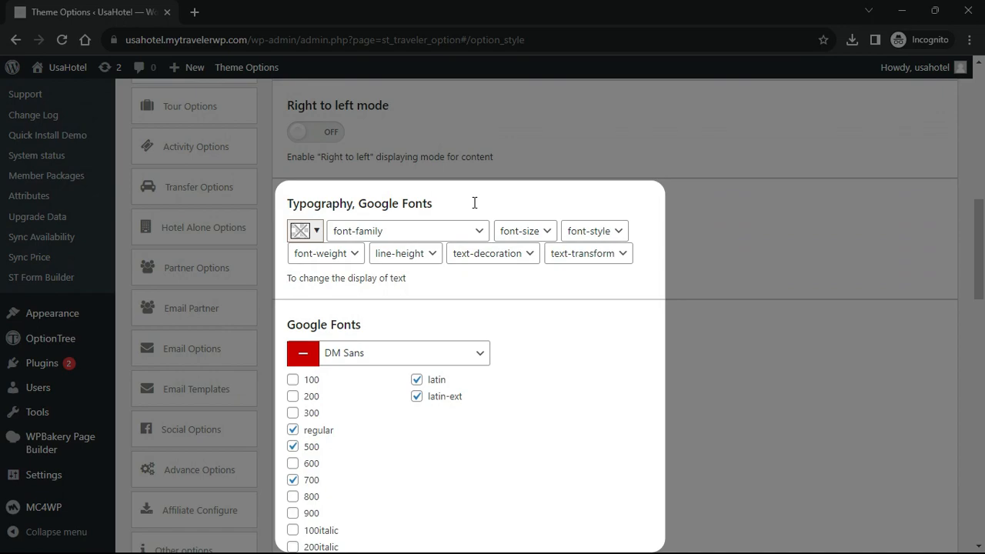
{"action": "scroll", "coordinate": [474, 203], "scroll_direction": "up", "scroll_amount": 1}
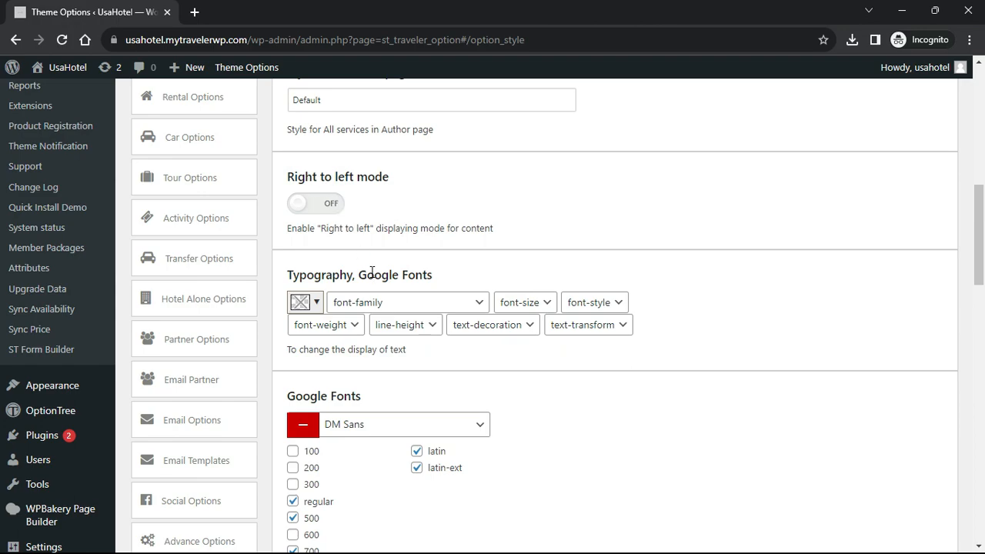
{"action": "scroll", "coordinate": [713, 325], "scroll_direction": "up", "scroll_amount": 10}
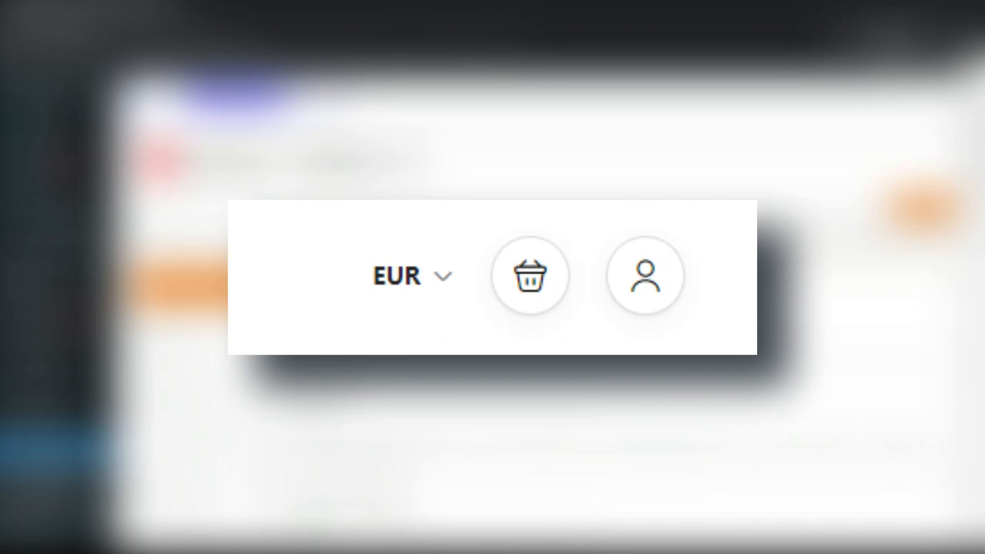
{"action": "scroll", "coordinate": [640, 321], "scroll_direction": "down", "scroll_amount": 2}
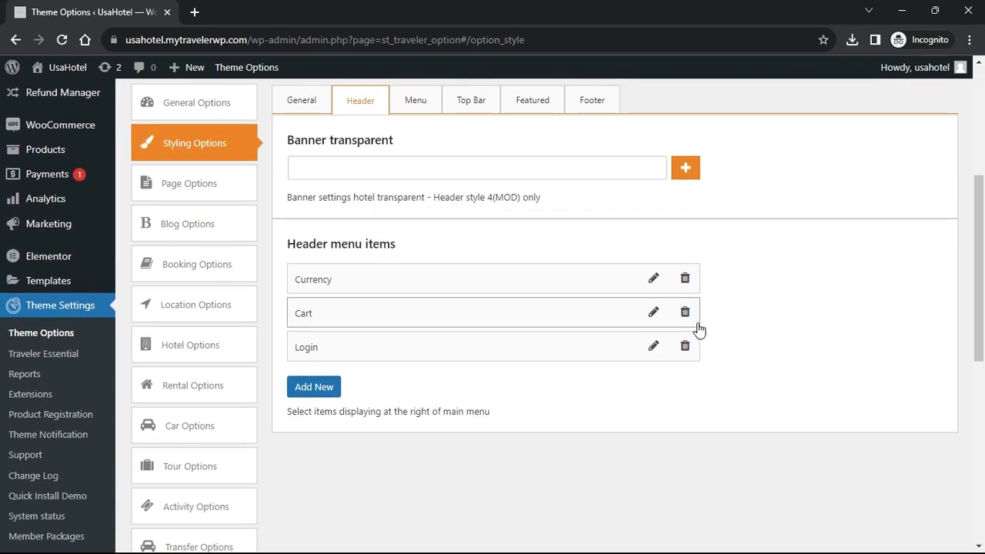
Look through the available menu styles and the transparent menu and mega menu settings in the styling options
{"action": "left_click", "coordinate": [422, 114]}
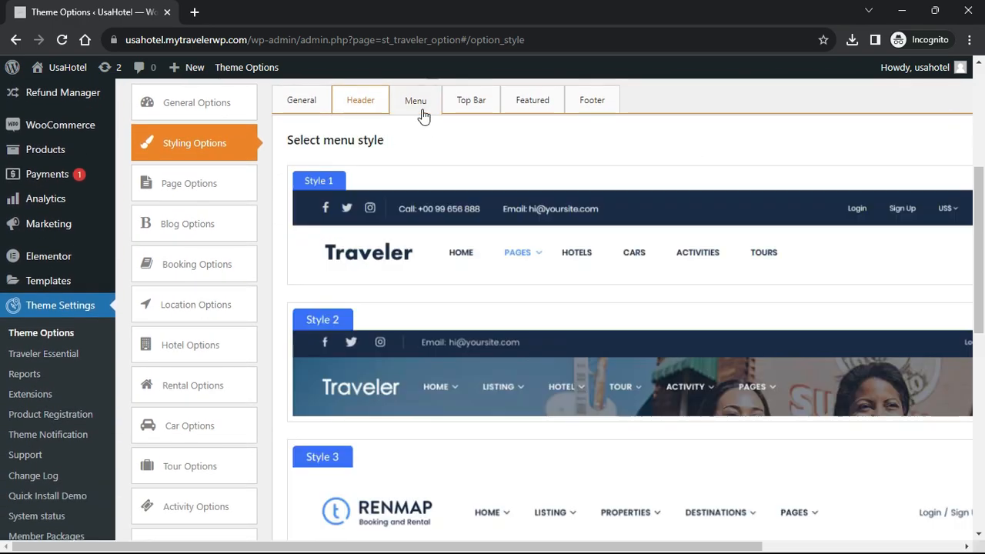
{"action": "scroll", "coordinate": [655, 275], "scroll_direction": "down", "scroll_amount": 4}
{"action": "scroll", "coordinate": [656, 277], "scroll_direction": "down", "scroll_amount": 5}
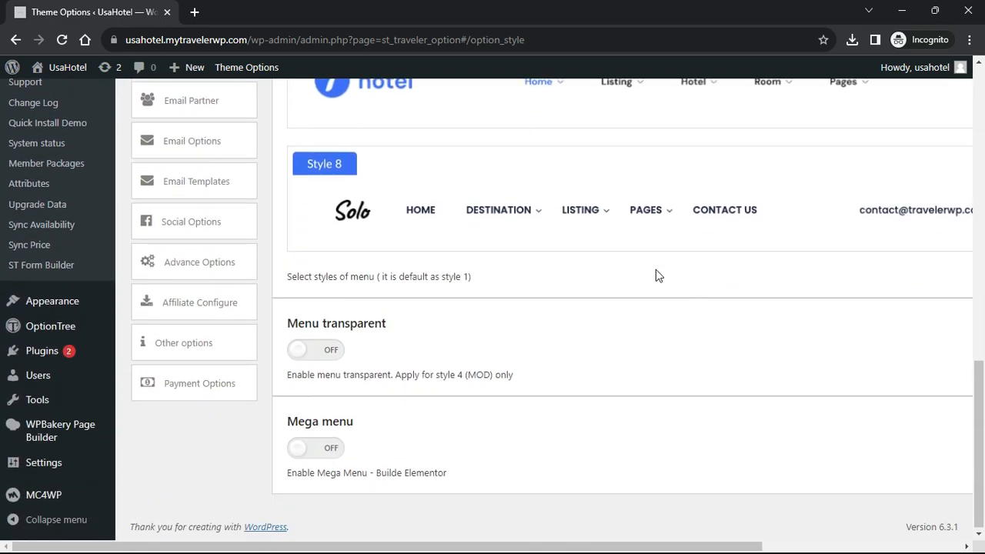
{"action": "scroll", "coordinate": [656, 276], "scroll_direction": "up", "scroll_amount": 8}
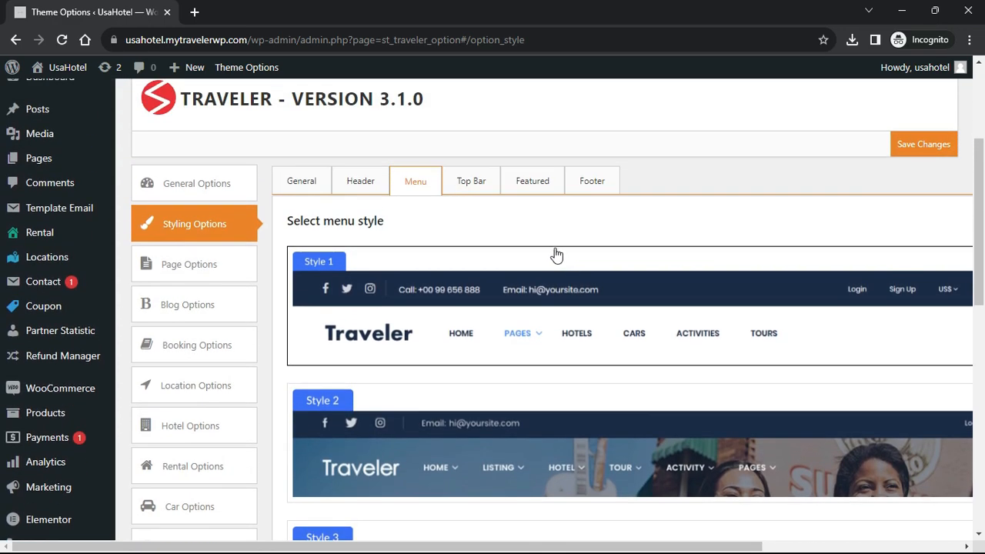
Review the top bar menu options and the featured text and background color settings in the styling options
{"action": "left_click", "coordinate": [470, 190]}
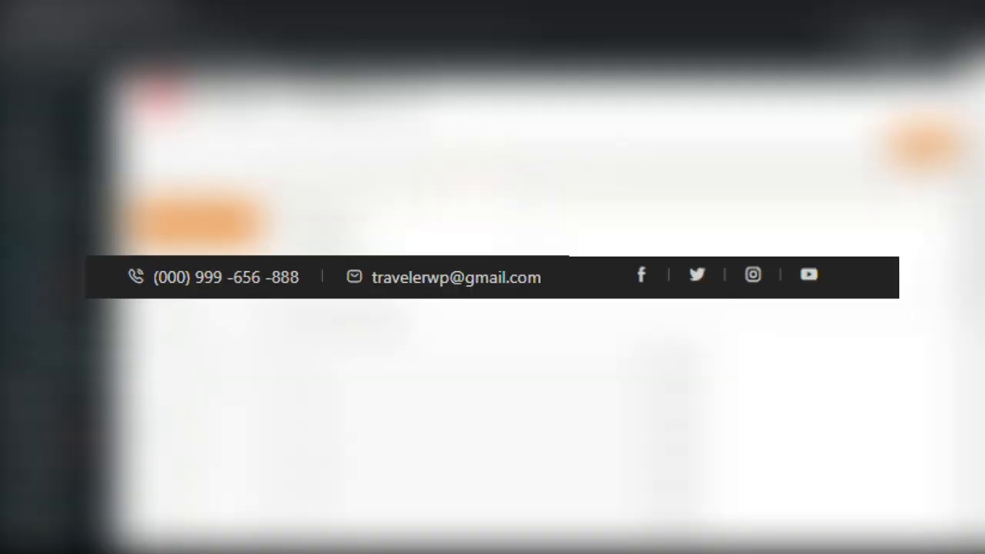
{"action": "scroll", "coordinate": [622, 254], "scroll_direction": "down", "scroll_amount": 1}
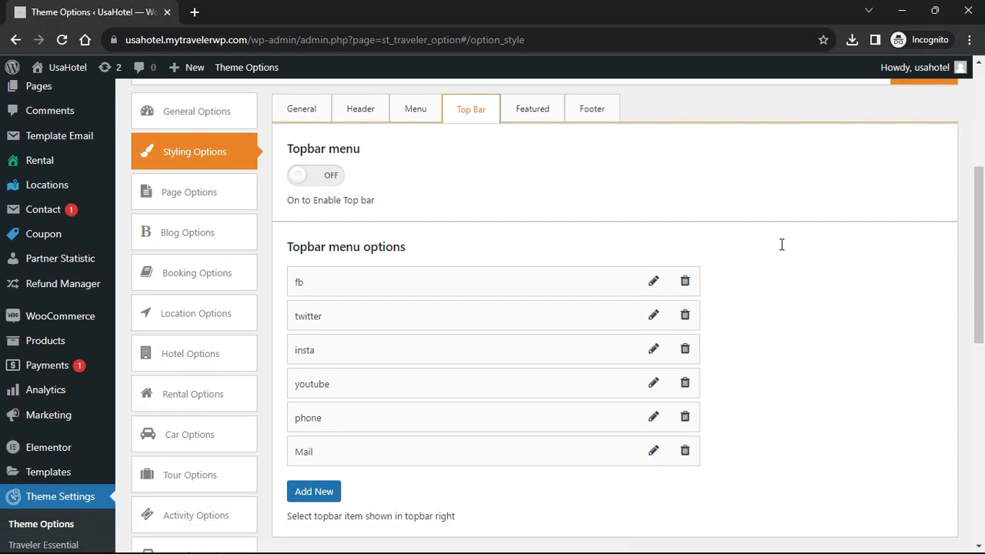
{"action": "left_click", "coordinate": [534, 112]}
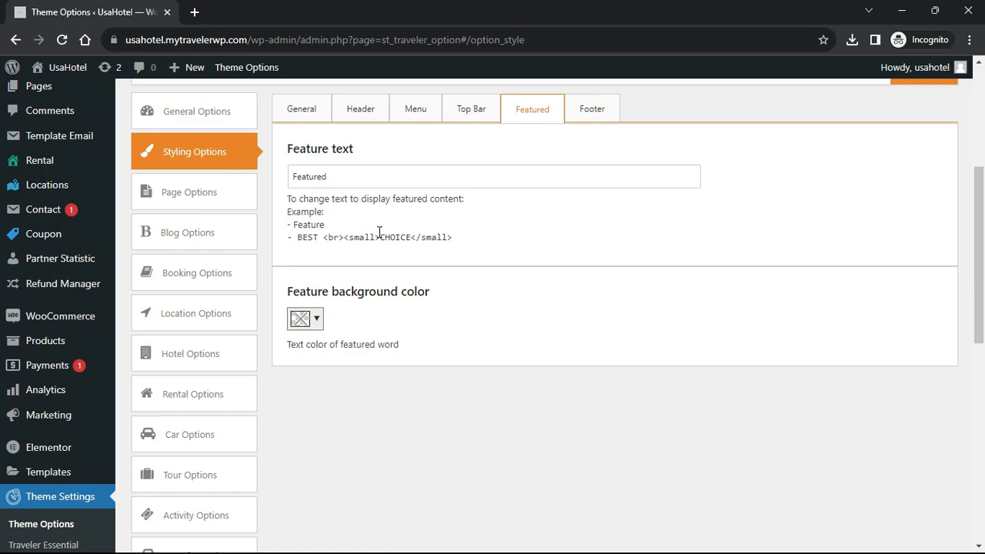
Review the page options for login and logout redirects, checkout, order confirmation, terms and conditions, and footer pages
{"action": "left_click", "coordinate": [236, 202]}
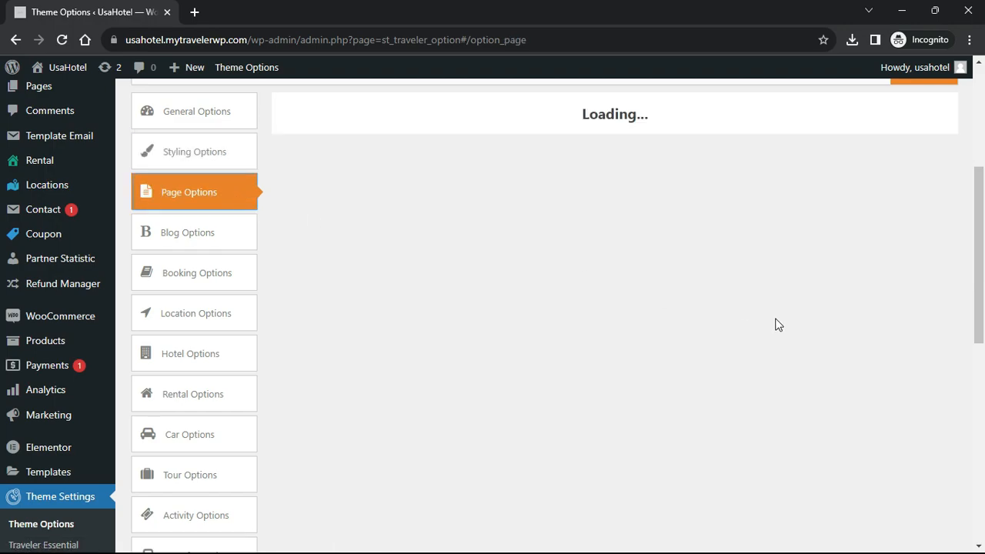
{"action": "scroll", "coordinate": [777, 321], "scroll_direction": "down", "scroll_amount": 2}
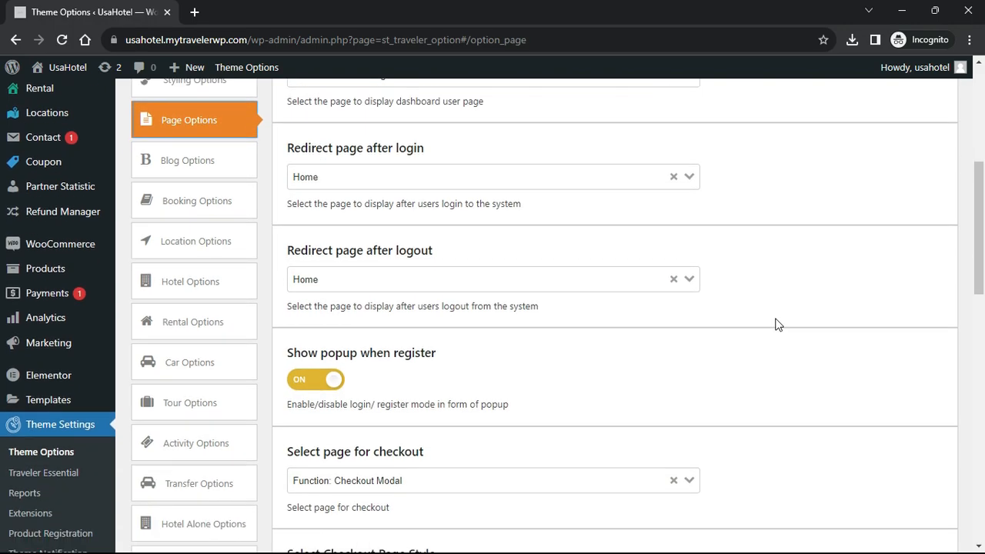
{"action": "scroll", "coordinate": [776, 323], "scroll_direction": "down", "scroll_amount": 10}
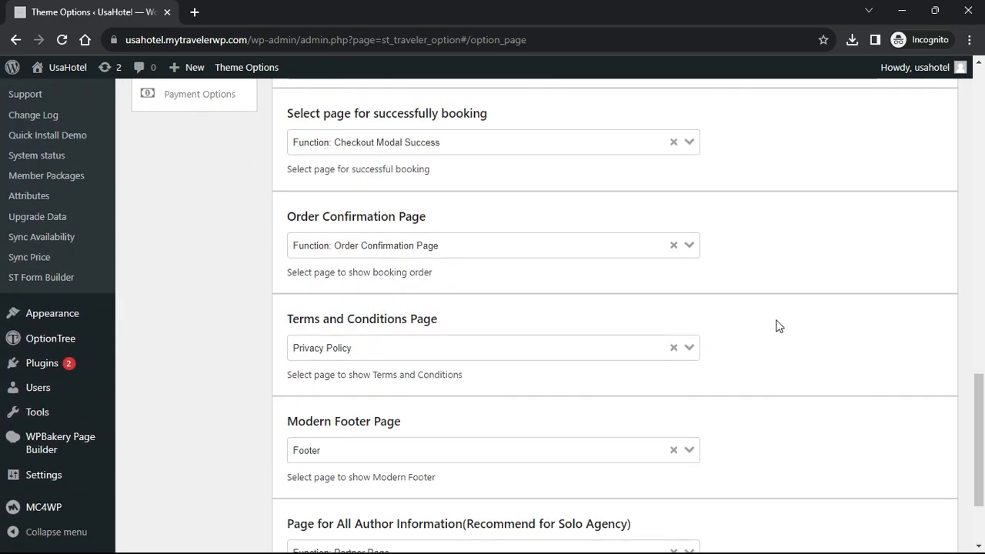
{"action": "scroll", "coordinate": [777, 324], "scroll_direction": "up", "scroll_amount": 10}
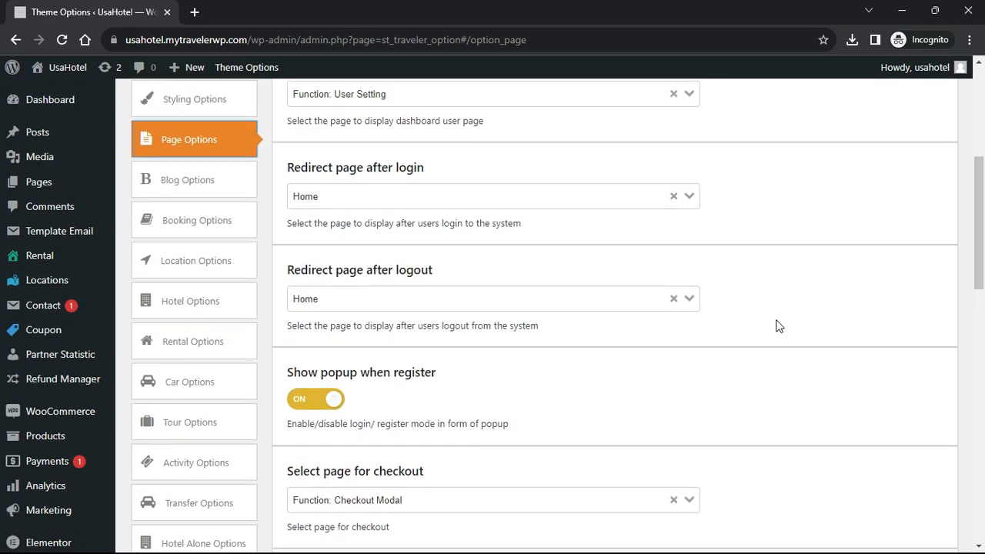
{"action": "scroll", "coordinate": [776, 326], "scroll_direction": "up", "scroll_amount": 1}
Review the blog options for sidebar position, blog list style and single post style, and save the theme options
{"action": "left_click", "coordinate": [164, 315]}
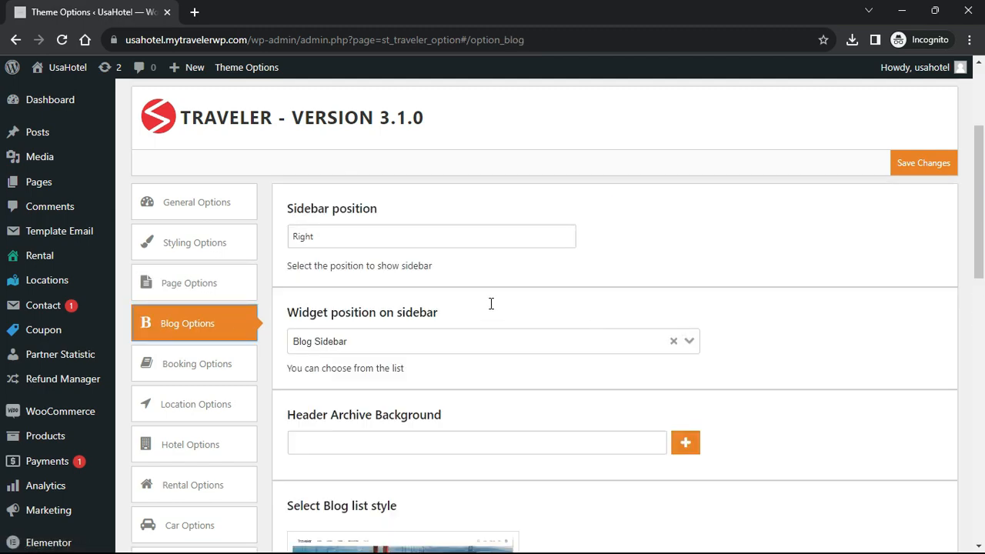
{"action": "scroll", "coordinate": [490, 303], "scroll_direction": "down", "scroll_amount": 5}
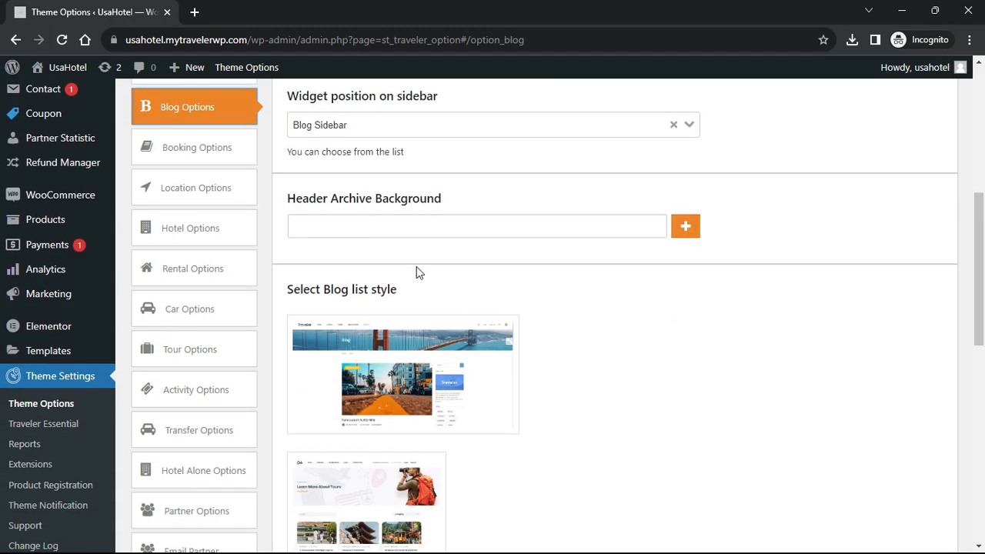
{"action": "scroll", "coordinate": [567, 333], "scroll_direction": "down", "scroll_amount": 5}
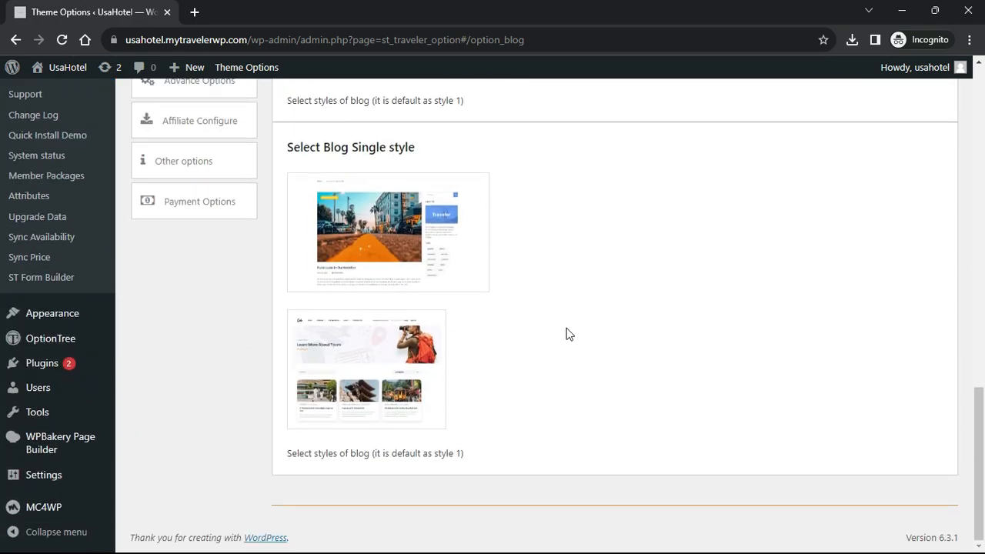
{"action": "scroll", "coordinate": [598, 304], "scroll_direction": "up", "scroll_amount": 5}
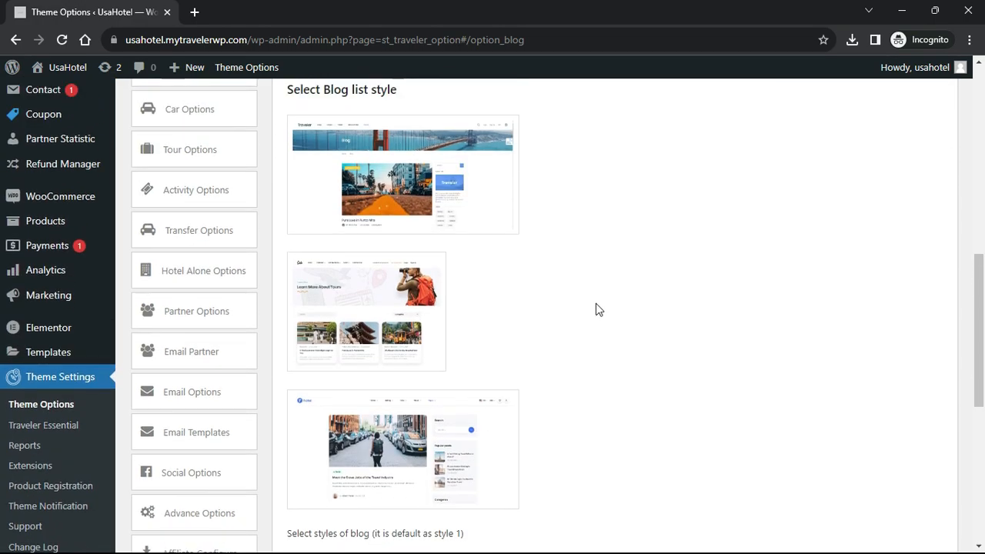
{"action": "scroll", "coordinate": [690, 330], "scroll_direction": "up", "scroll_amount": 5}
{"action": "left_click", "coordinate": [899, 185]}
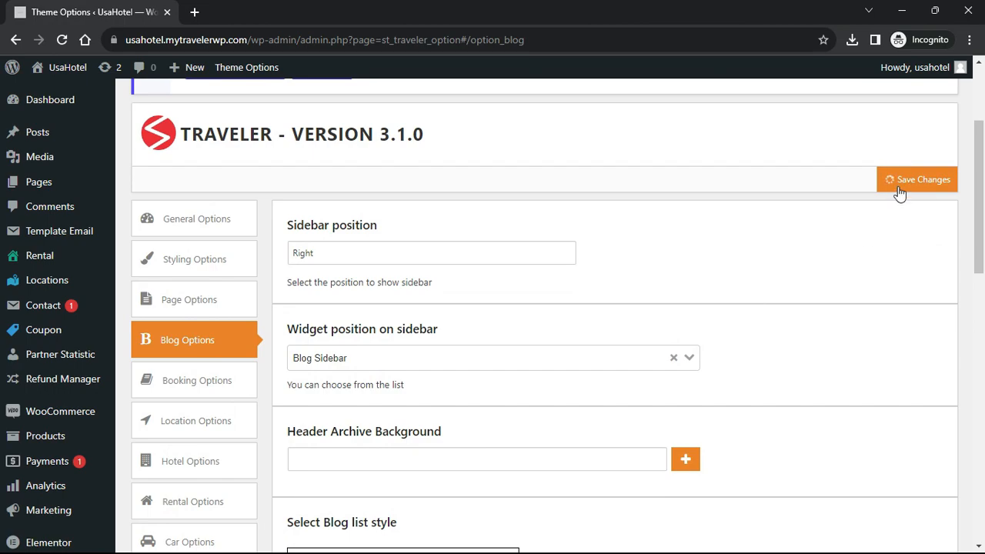
Review the booking options, including the captcha setting, the list of currencies and the primary currency
{"action": "scroll", "coordinate": [477, 334], "scroll_direction": "down", "scroll_amount": 1}
{"action": "left_click", "coordinate": [231, 308]}
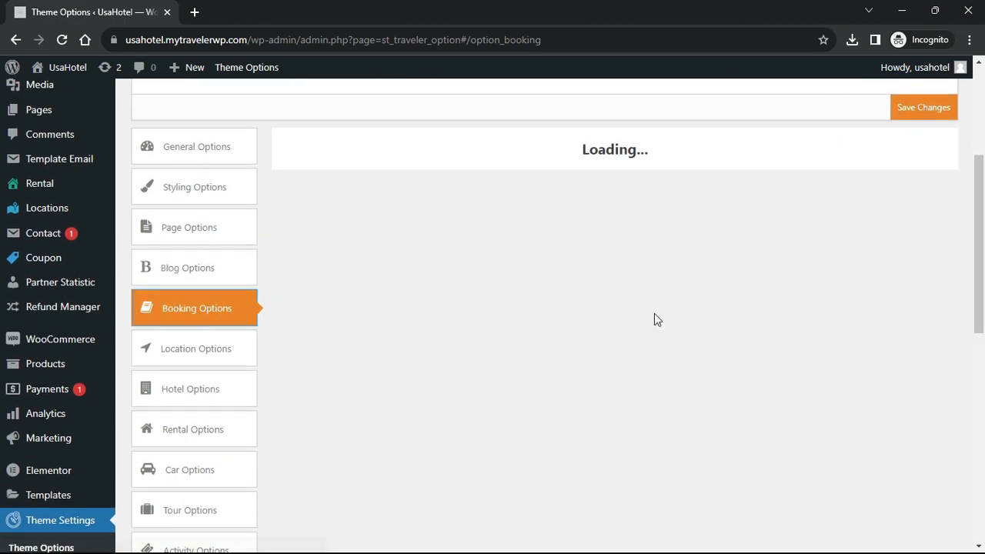
{"action": "scroll", "coordinate": [654, 313], "scroll_direction": "down", "scroll_amount": 2}
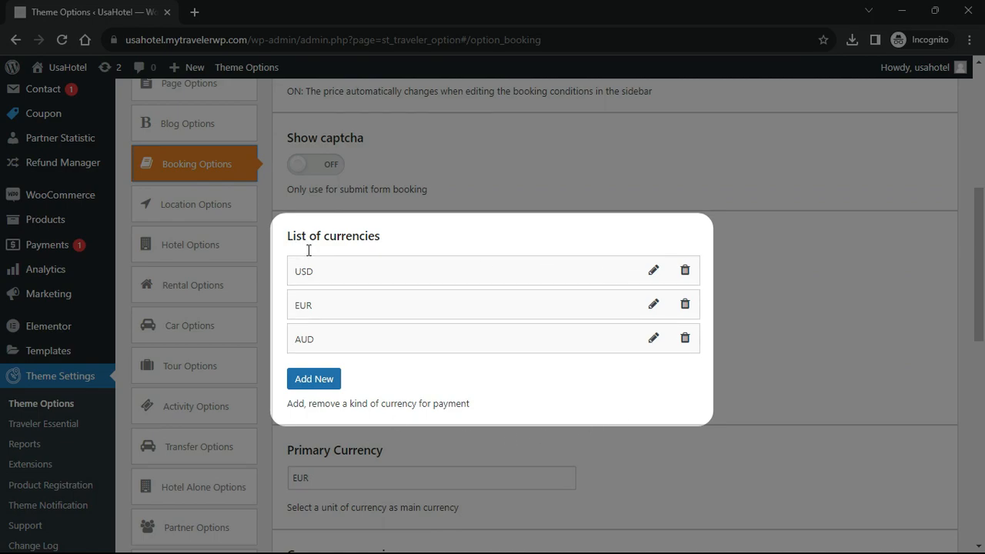
{"action": "scroll", "coordinate": [714, 400], "scroll_direction": "up", "scroll_amount": 1}
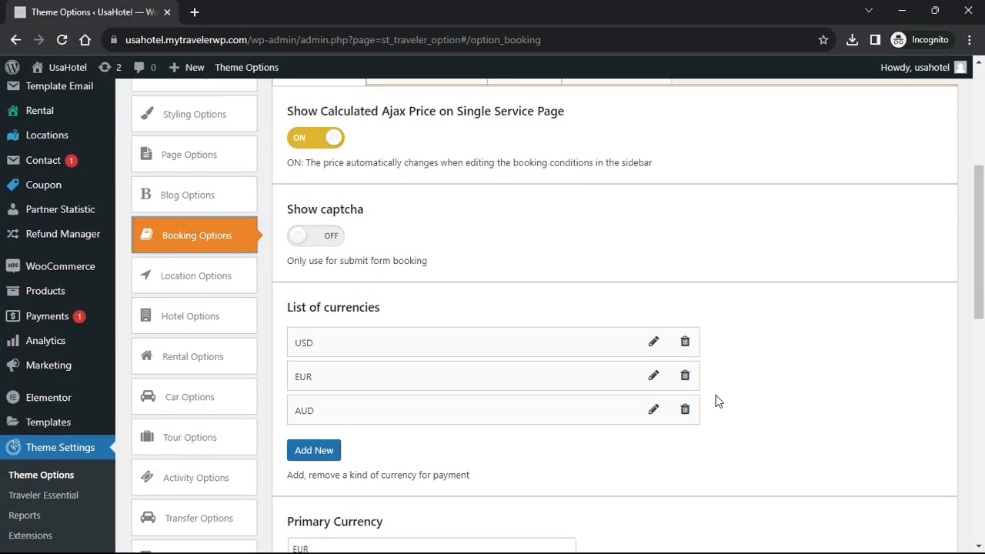
{"action": "scroll", "coordinate": [714, 400], "scroll_direction": "down", "scroll_amount": 10}
{"action": "scroll", "coordinate": [716, 394], "scroll_direction": "up", "scroll_amount": 12}
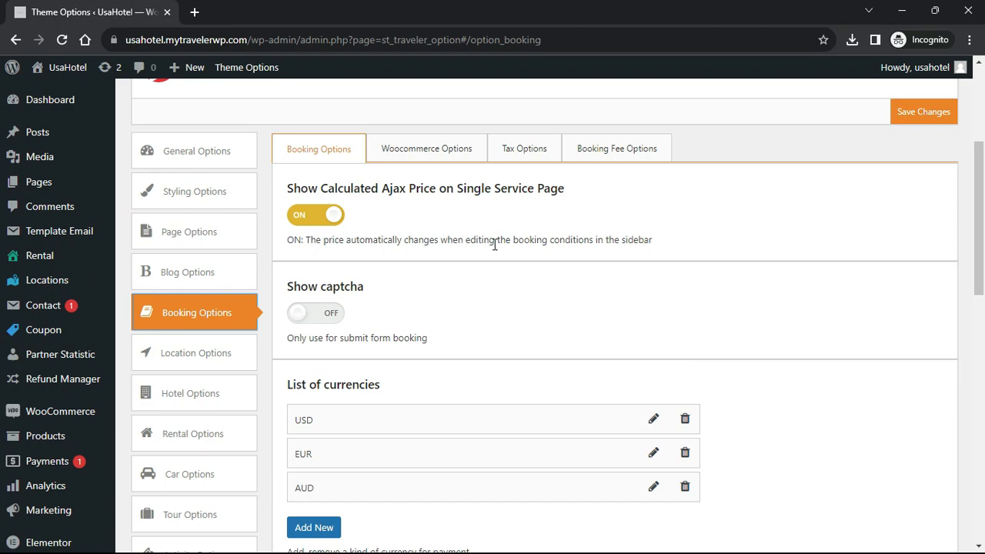
Review the booking settings for WooCommerce checkout, tax and booking fee
{"action": "left_click", "coordinate": [454, 151]}
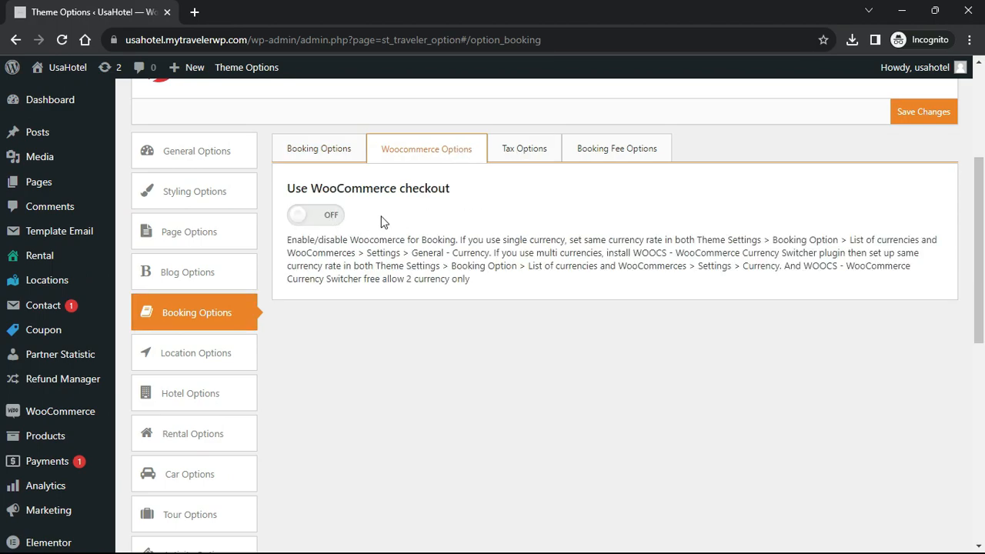
{"action": "left_click", "coordinate": [525, 154]}
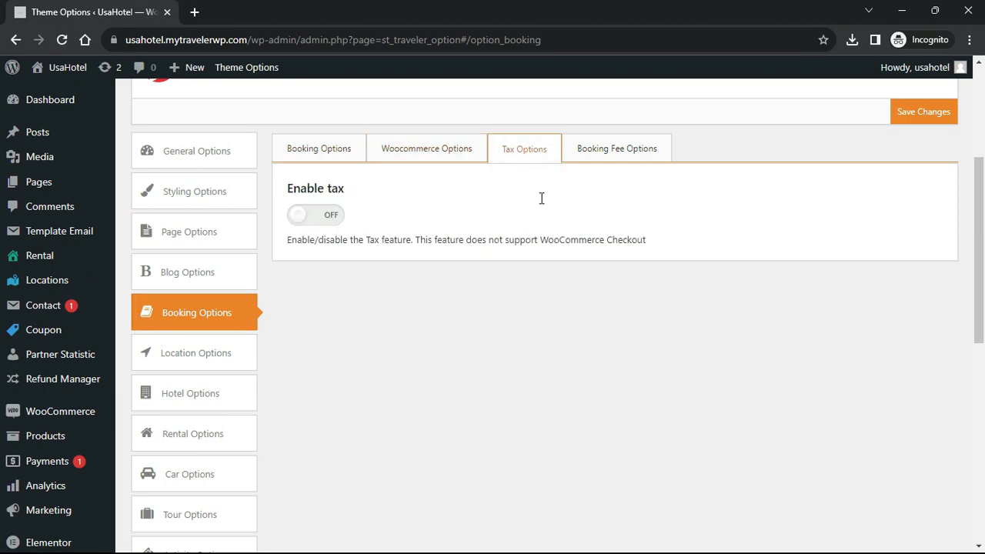
{"action": "left_click", "coordinate": [600, 152]}
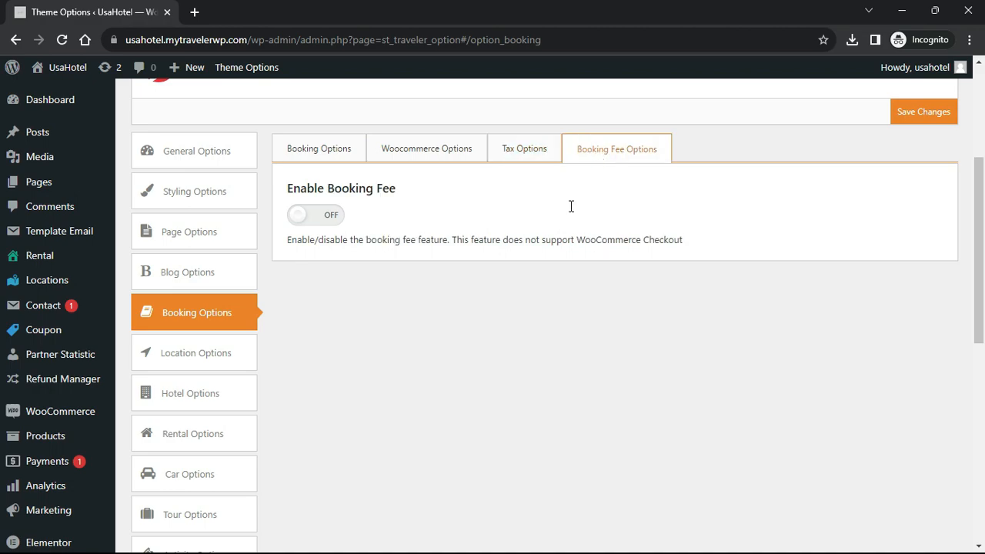
Review the rental options, including availability check, search result page, items per page, review criteria and featured rentals
{"action": "scroll", "coordinate": [551, 257], "scroll_direction": "down", "scroll_amount": 2}
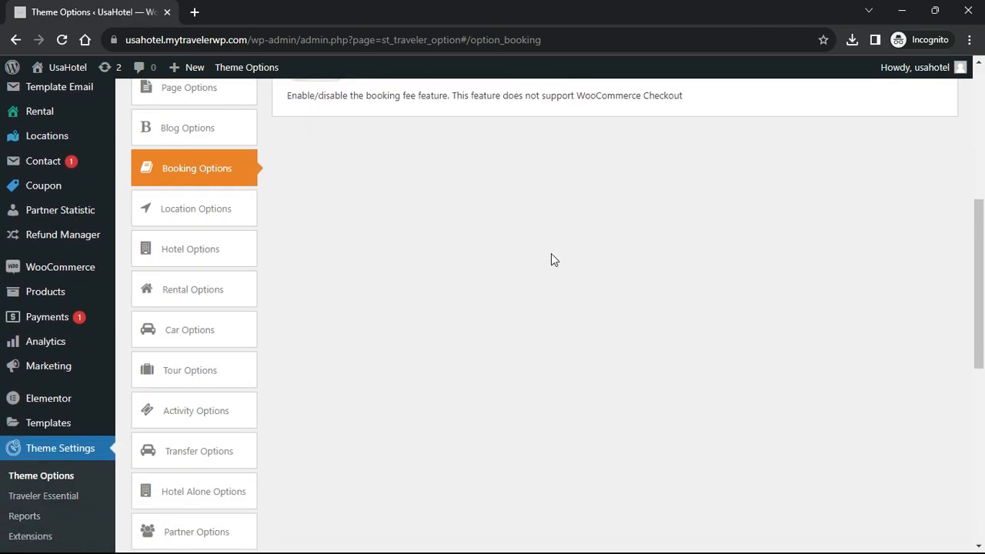
{"action": "left_click", "coordinate": [215, 291]}
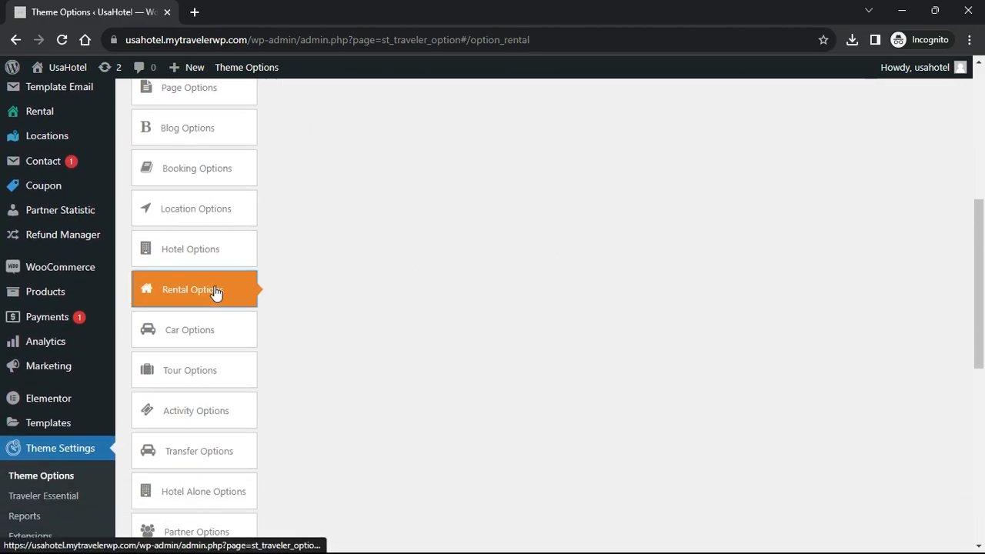
{"action": "scroll", "coordinate": [734, 279], "scroll_direction": "up", "scroll_amount": 3}
{"action": "scroll", "coordinate": [743, 283], "scroll_direction": "down", "scroll_amount": 1}
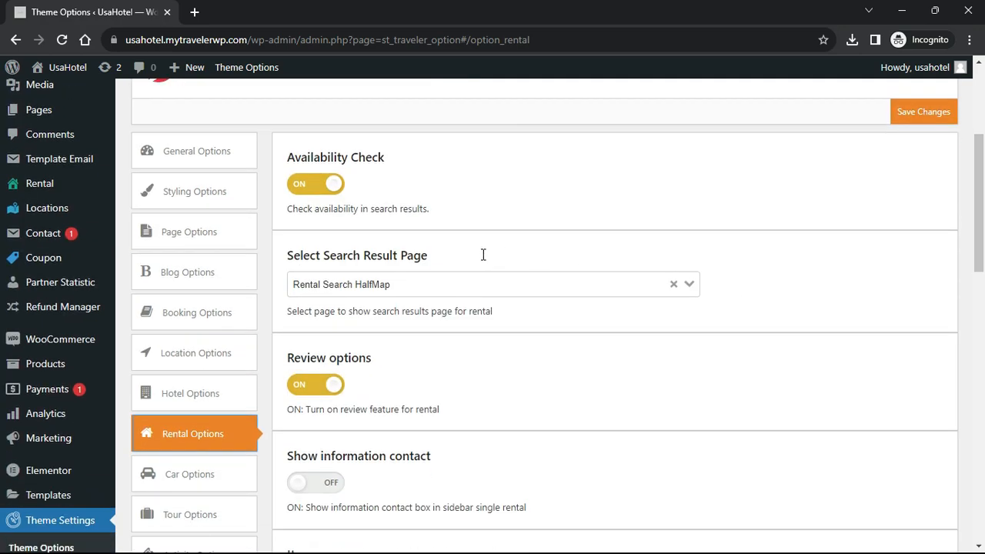
{"action": "scroll", "coordinate": [474, 330], "scroll_direction": "down", "scroll_amount": 7}
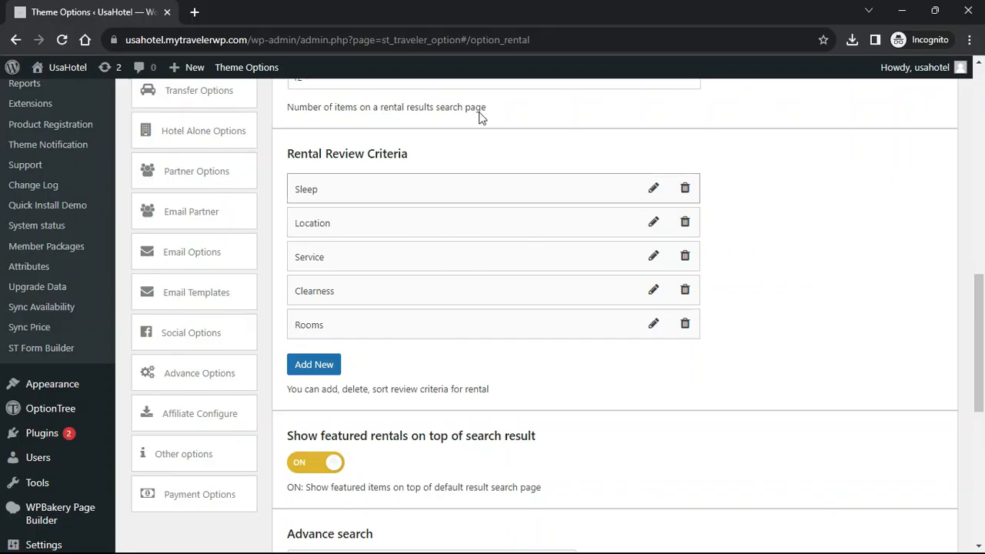
{"action": "scroll", "coordinate": [513, 281], "scroll_direction": "down", "scroll_amount": 2}
{"action": "scroll", "coordinate": [514, 277], "scroll_direction": "up", "scroll_amount": 3}
{"action": "scroll", "coordinate": [477, 321], "scroll_direction": "up", "scroll_amount": 2}
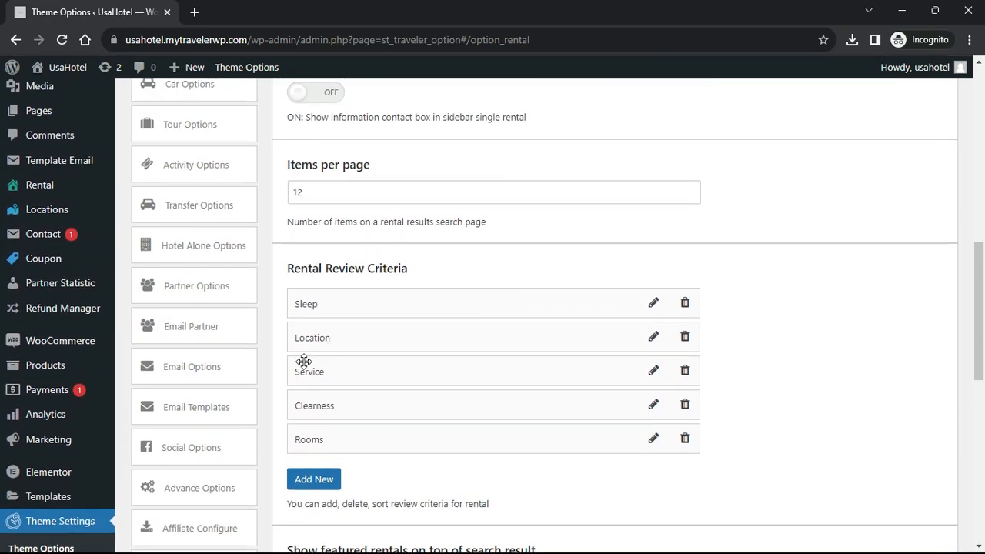
Review the advance options for date format, time format, start of week, head tag content and shortcode forms
{"action": "scroll", "coordinate": [305, 367], "scroll_direction": "down", "scroll_amount": 2}
{"action": "left_click", "coordinate": [229, 423]}
{"action": "scroll", "coordinate": [577, 393], "scroll_direction": "up", "scroll_amount": 5}
{"action": "scroll", "coordinate": [578, 393], "scroll_direction": "down", "scroll_amount": 3}
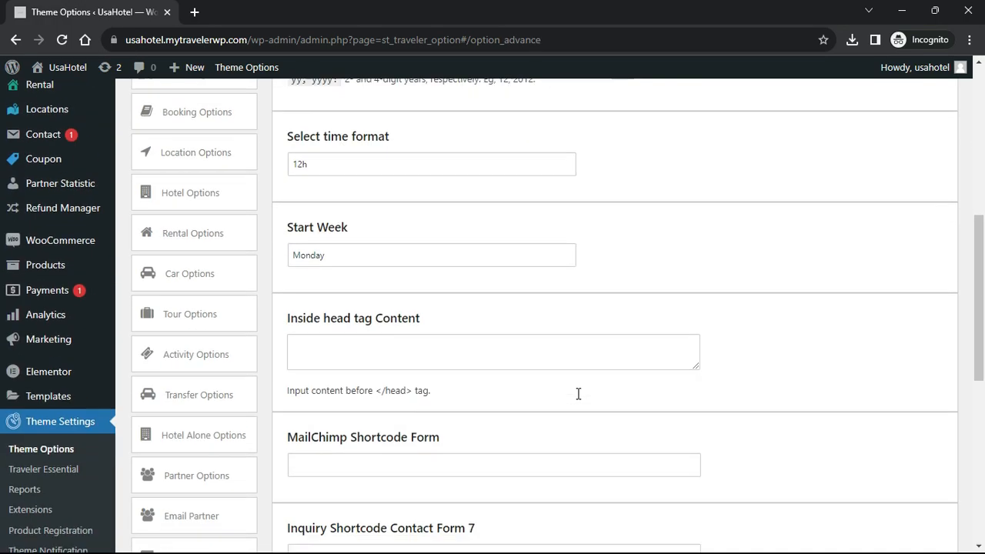
{"action": "scroll", "coordinate": [477, 423], "scroll_direction": "up", "scroll_amount": 2}
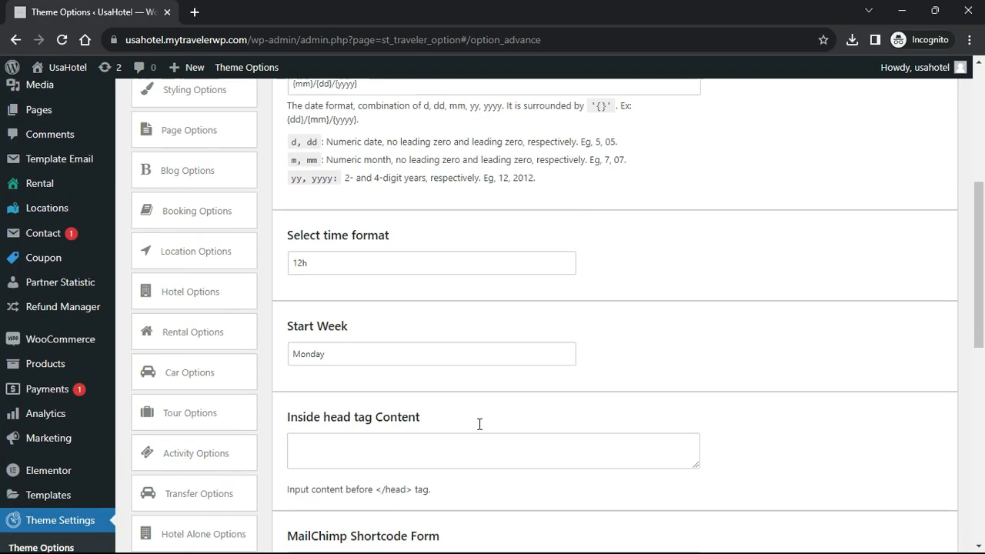
{"action": "scroll", "coordinate": [479, 428], "scroll_direction": "down", "scroll_amount": 5}
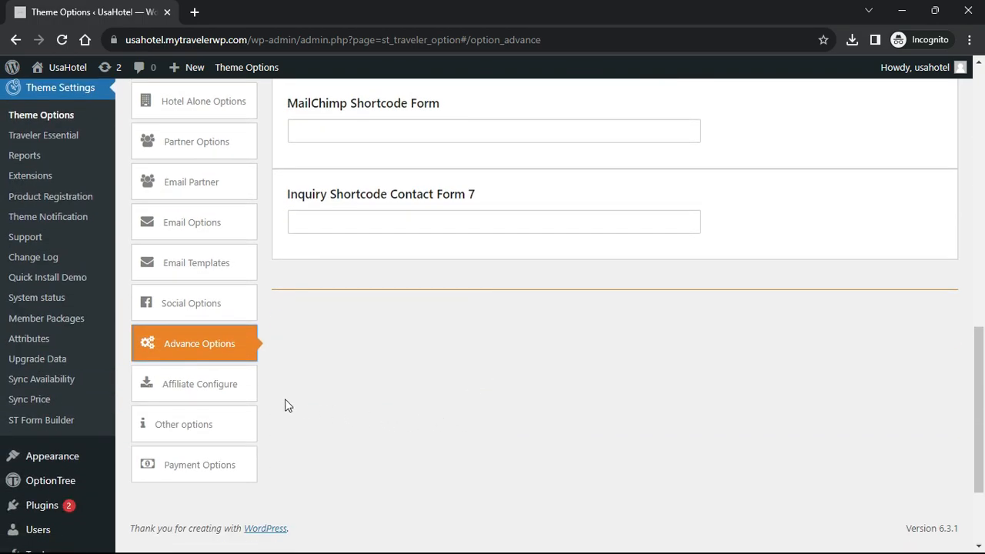
Review the TravelPayouts, Booking.com and Expedia affiliate settings, switching Booking.com's iframe search form on and back off
{"action": "left_click", "coordinate": [233, 392]}
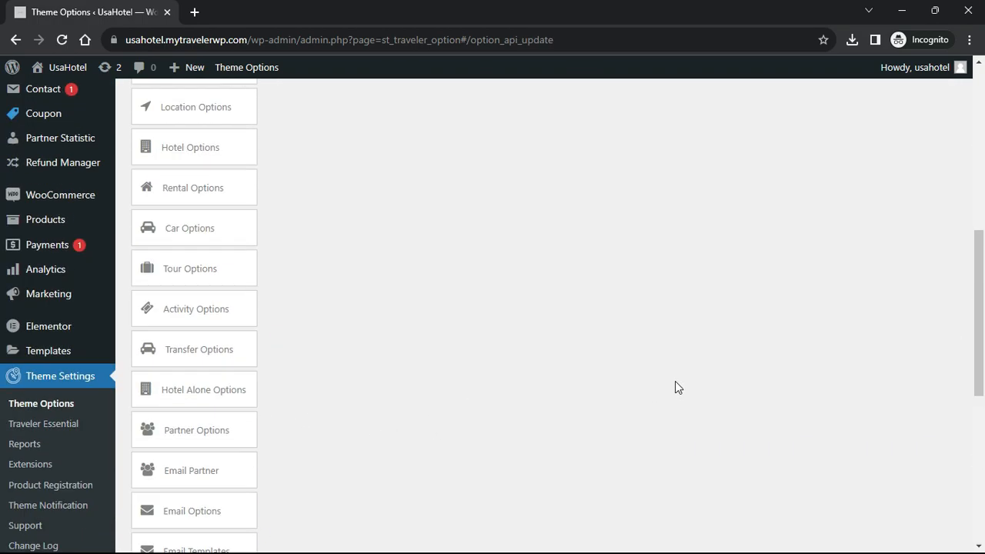
{"action": "scroll", "coordinate": [674, 380], "scroll_direction": "down", "scroll_amount": 2}
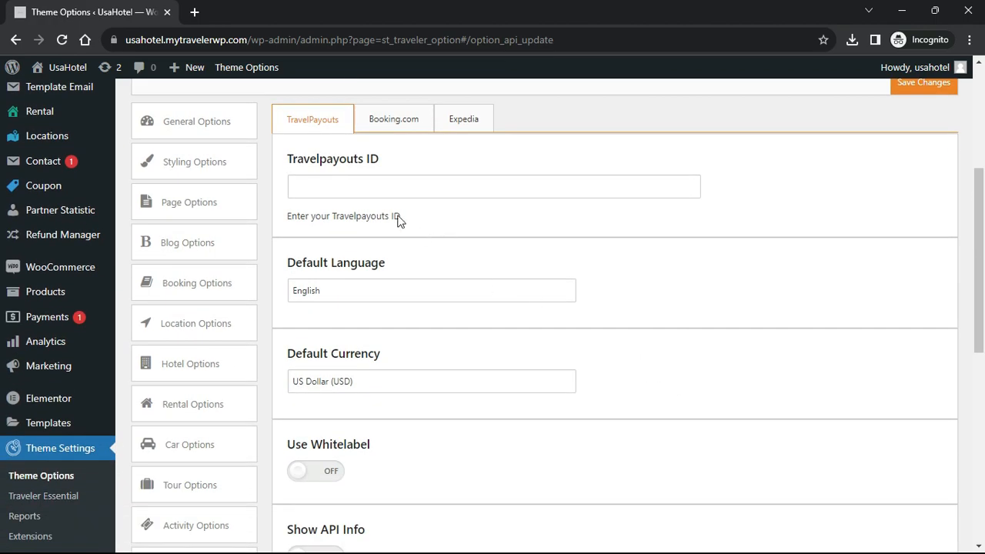
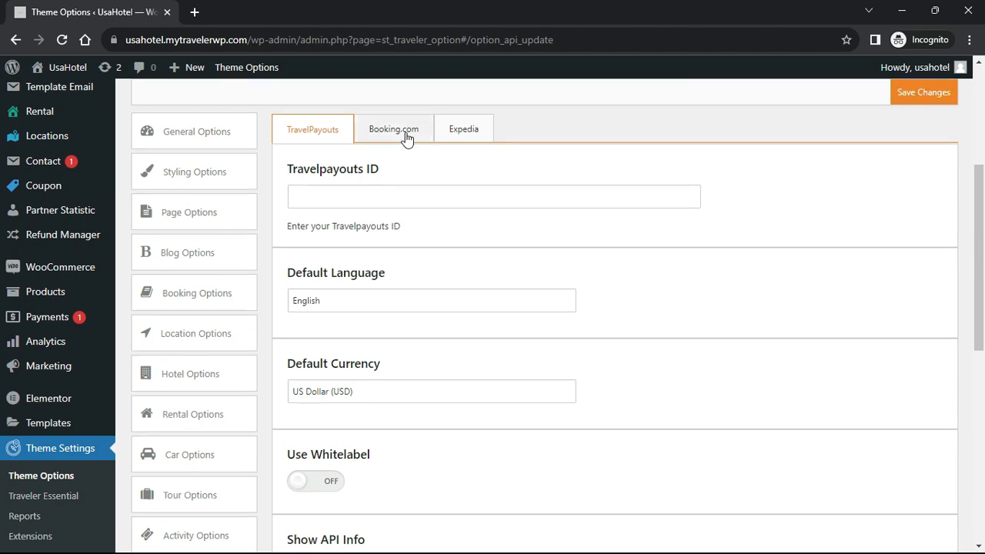
{"action": "left_click", "coordinate": [407, 138]}
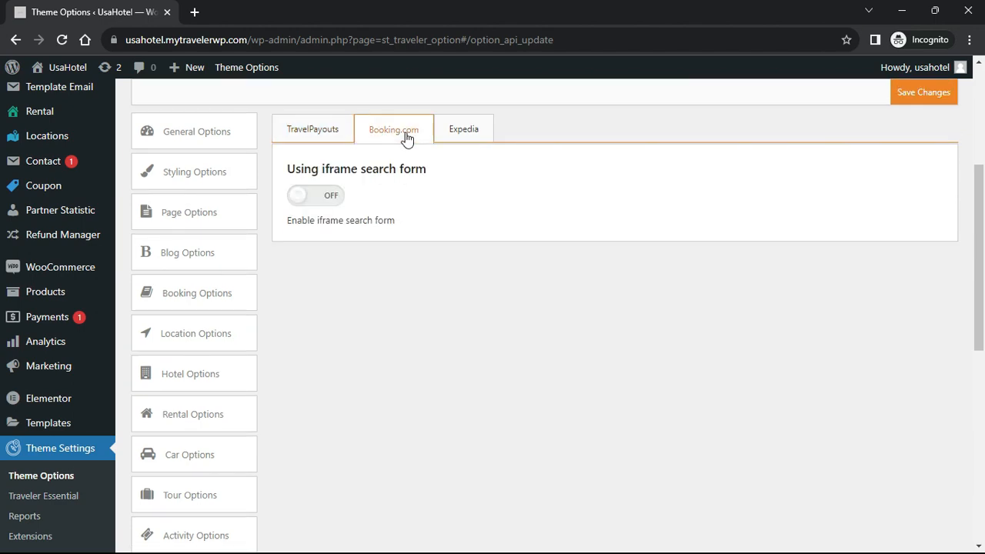
{"action": "left_click", "coordinate": [332, 195]}
{"action": "left_click", "coordinate": [470, 141]}
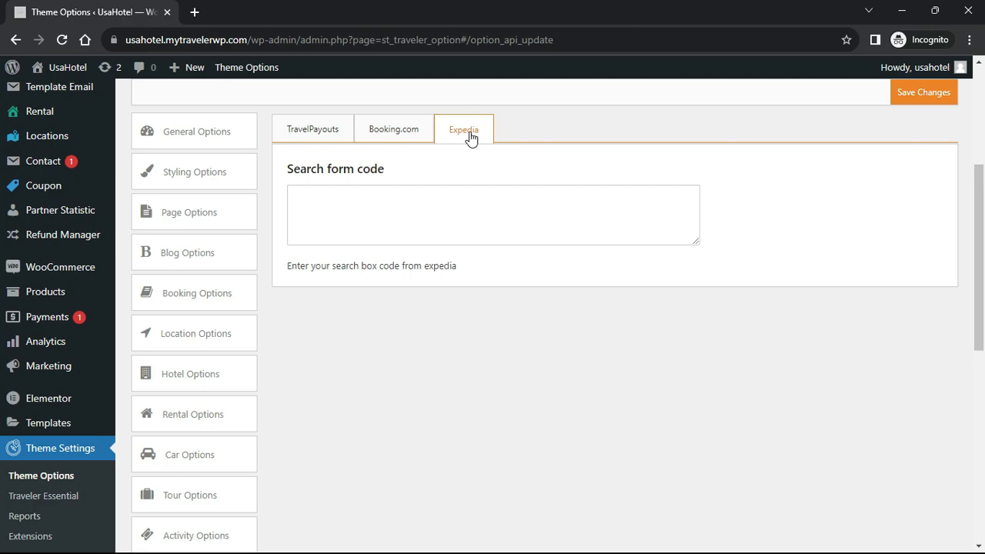
{"action": "left_click", "coordinate": [390, 132]}
{"action": "left_click", "coordinate": [300, 196]}
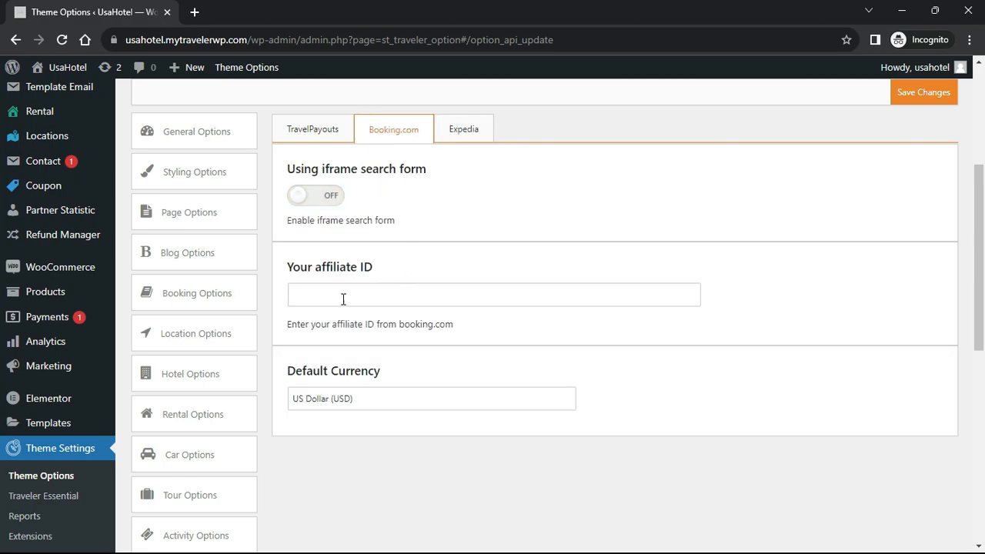
Review the bank transfer payment settings, including the enable switch, logo and bank account description
{"action": "scroll", "coordinate": [296, 344], "scroll_direction": "down", "scroll_amount": 10}
{"action": "left_click", "coordinate": [194, 481]}
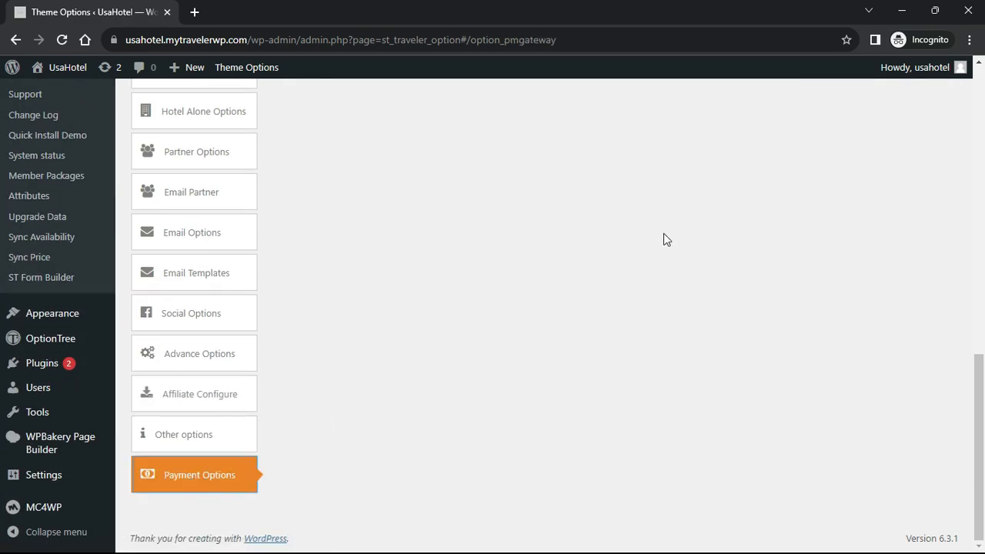
{"action": "scroll", "coordinate": [337, 198], "scroll_direction": "down", "scroll_amount": 2}
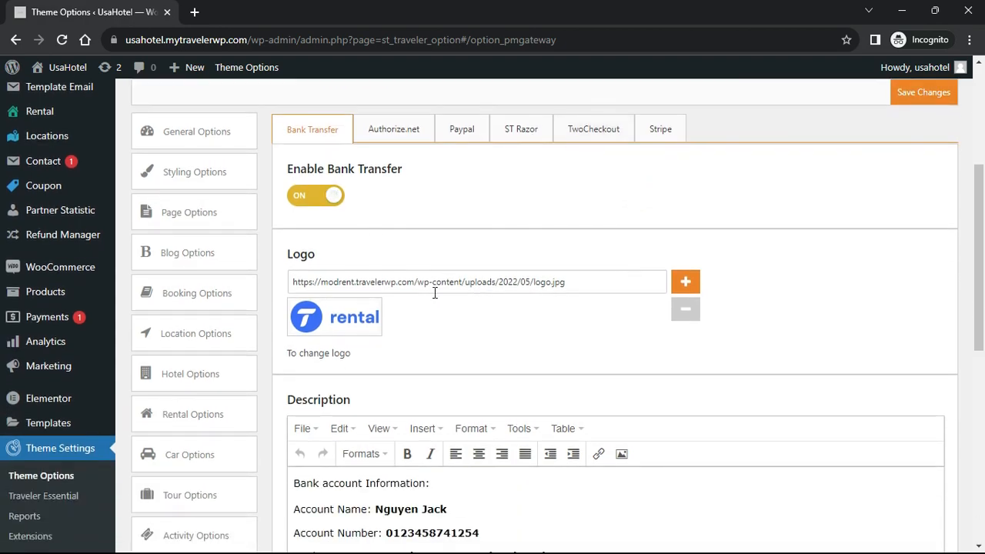
{"action": "scroll", "coordinate": [434, 293], "scroll_direction": "down", "scroll_amount": 4}
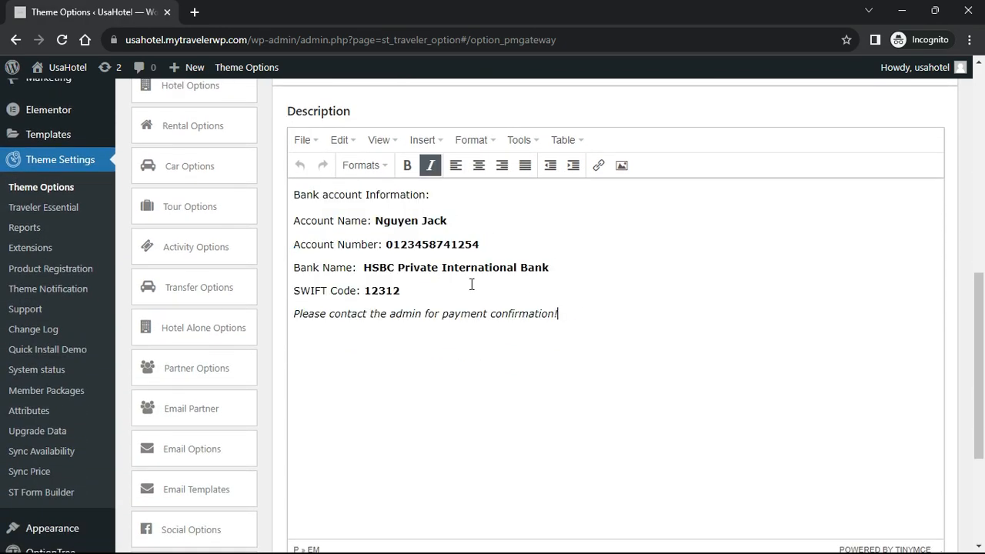
{"action": "scroll", "coordinate": [492, 307], "scroll_direction": "up", "scroll_amount": 8}
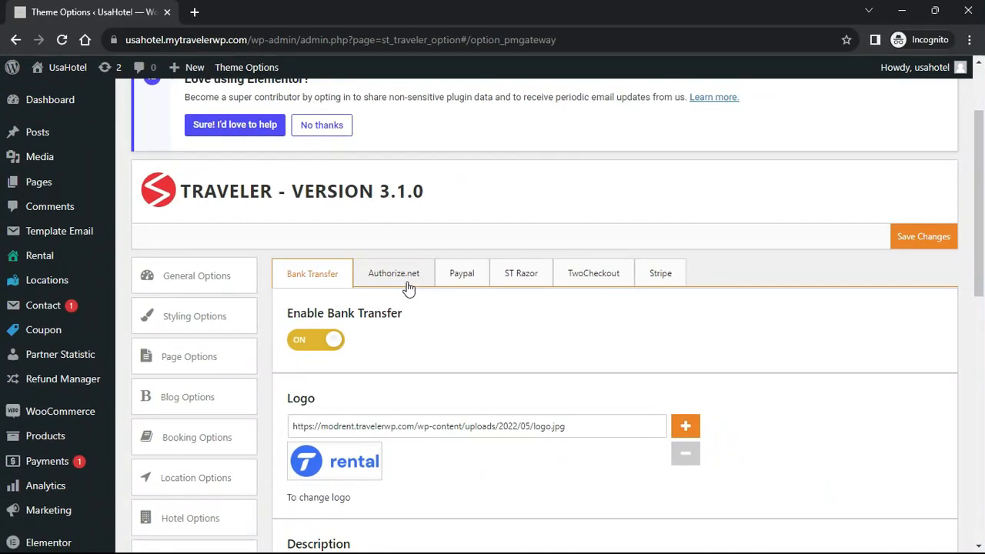
Enable Authorize.net in the payment options and view its login ID, transaction key and test mode fields
{"action": "left_click", "coordinate": [312, 285]}
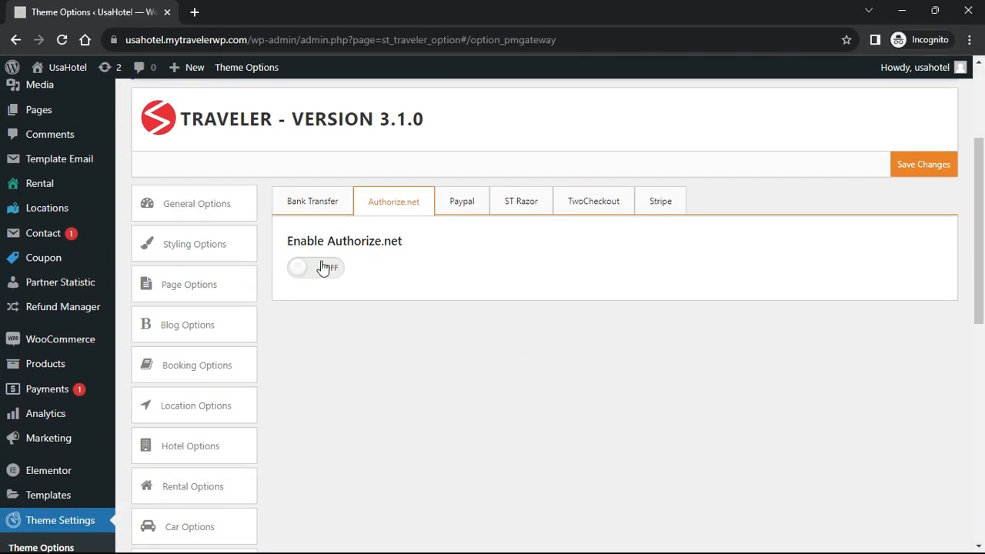
{"action": "left_click", "coordinate": [323, 267]}
{"action": "scroll", "coordinate": [342, 258], "scroll_direction": "down", "scroll_amount": 2}
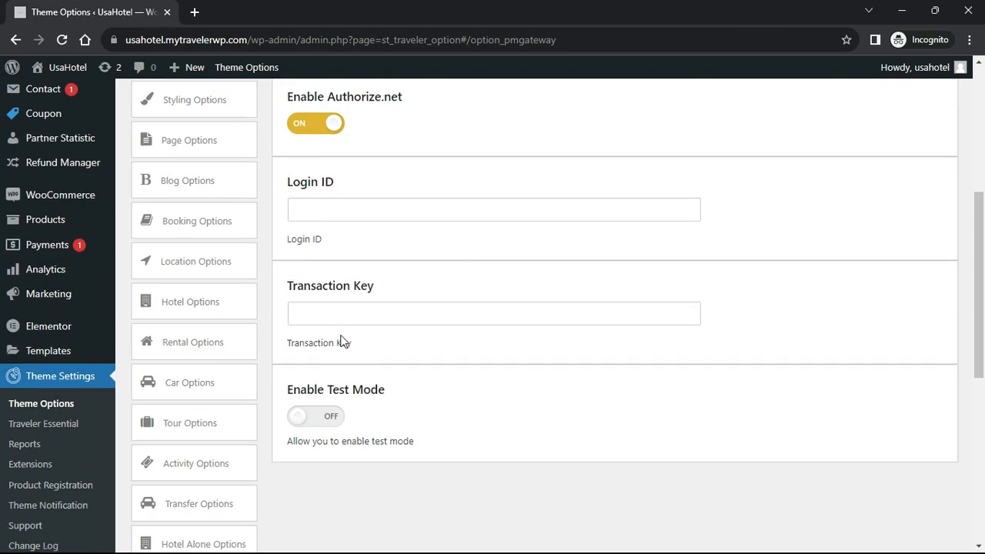
Enable PayPal in the payment options and view its sandbox, client ID, client secret and currency conversion settings
{"action": "scroll", "coordinate": [342, 262], "scroll_direction": "up", "scroll_amount": 3}
{"action": "left_click", "coordinate": [462, 272]}
{"action": "scroll", "coordinate": [385, 292], "scroll_direction": "down", "scroll_amount": 1}
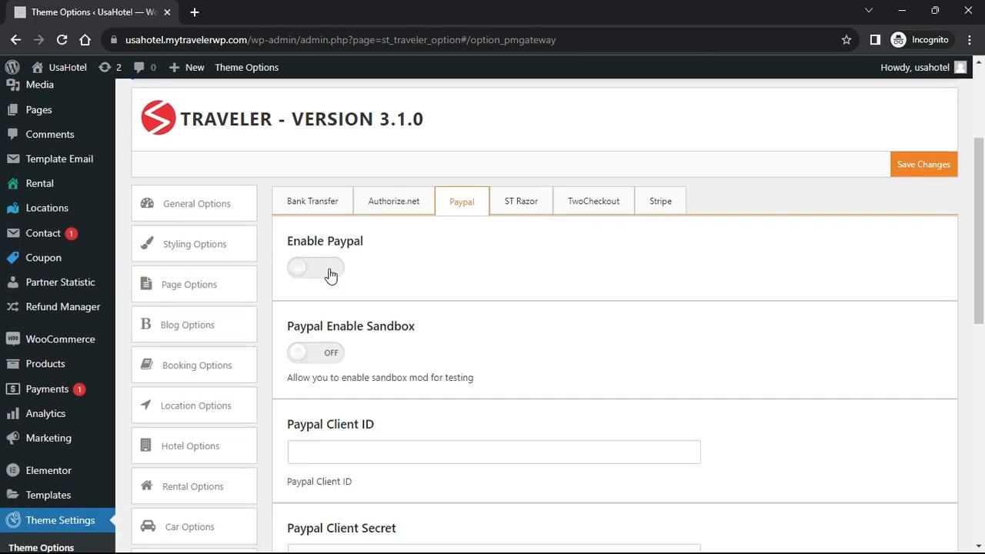
{"action": "left_click", "coordinate": [323, 274]}
{"action": "scroll", "coordinate": [296, 331], "scroll_direction": "down", "scroll_amount": 1}
{"action": "scroll", "coordinate": [343, 493], "scroll_direction": "down", "scroll_amount": 2}
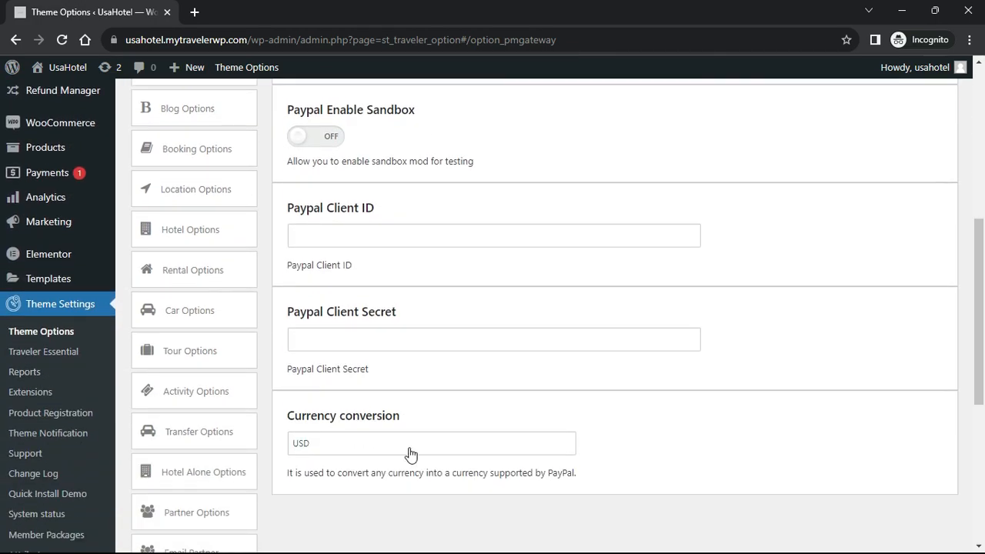
Enable ST Razor in the payment options and view its key ID, key secret and payment action settings
{"action": "scroll", "coordinate": [406, 445], "scroll_direction": "up", "scroll_amount": 3}
{"action": "left_click", "coordinate": [521, 199]}
{"action": "left_click", "coordinate": [327, 269]}
{"action": "scroll", "coordinate": [530, 359], "scroll_direction": "down", "scroll_amount": 1}
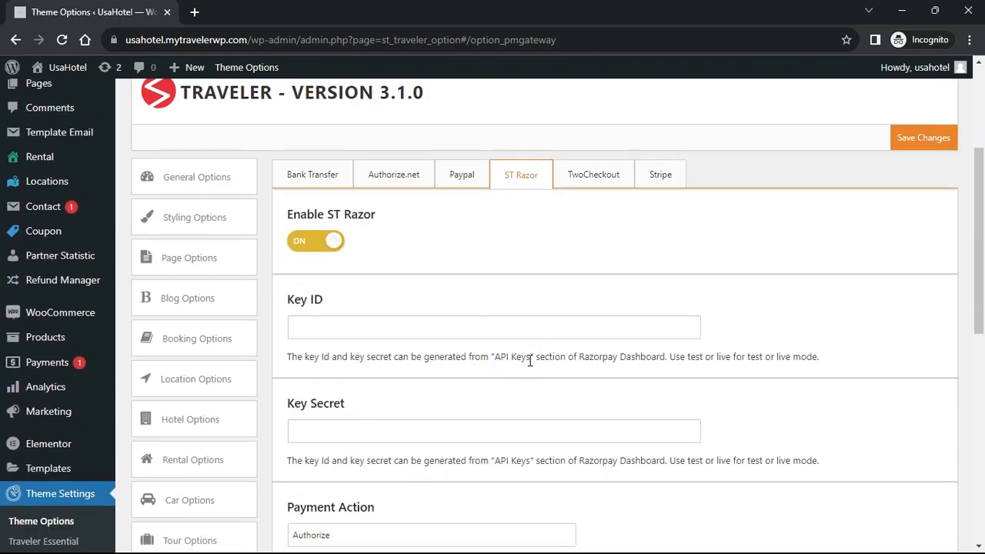
{"action": "scroll", "coordinate": [423, 408], "scroll_direction": "down", "scroll_amount": 1}
Enable TwoCheckout in the payment options and view its merchant code, public key, private key and test mode fields
{"action": "scroll", "coordinate": [538, 231], "scroll_direction": "up", "scroll_amount": 3}
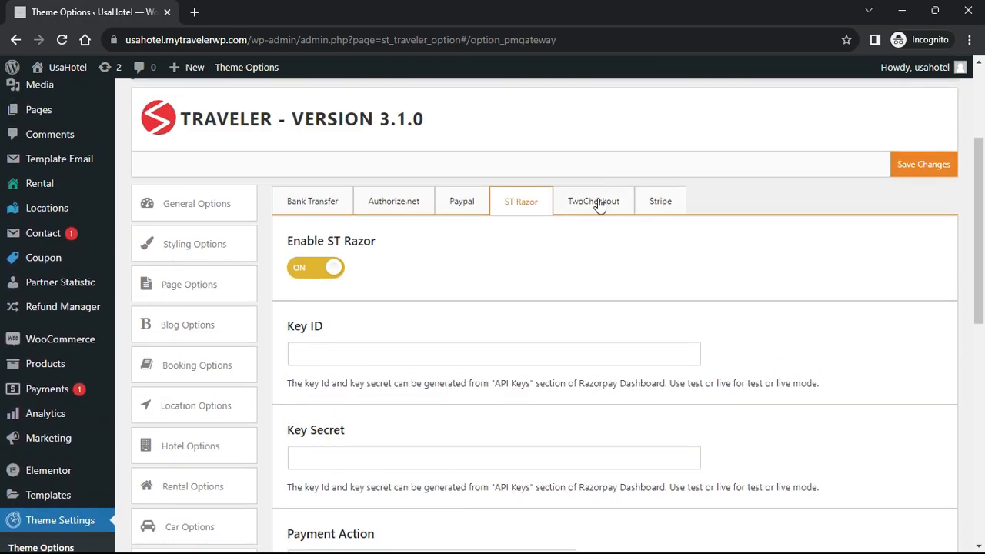
{"action": "left_click", "coordinate": [588, 198]}
{"action": "left_click", "coordinate": [327, 269]}
{"action": "scroll", "coordinate": [461, 339], "scroll_direction": "down", "scroll_amount": 1}
{"action": "scroll", "coordinate": [462, 338], "scroll_direction": "down", "scroll_amount": 2}
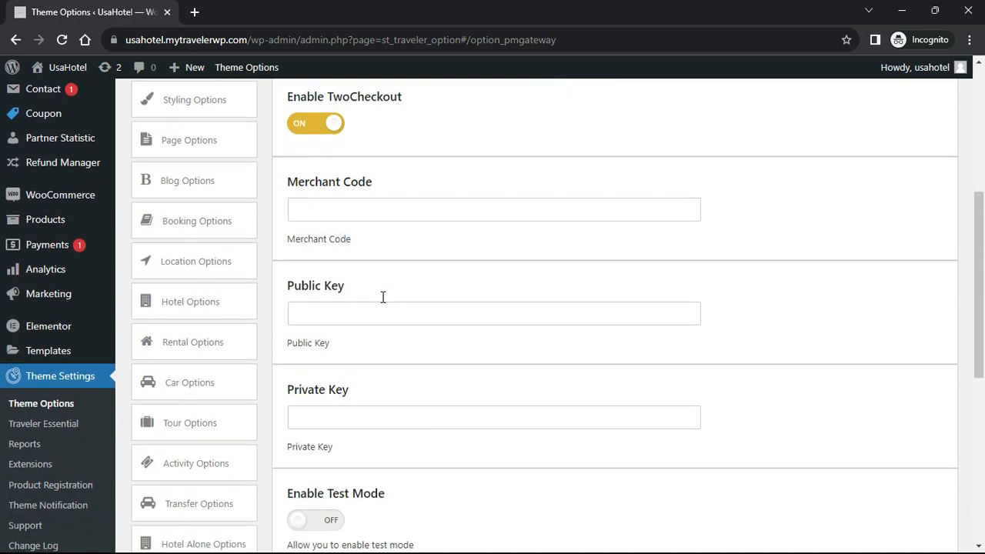
Enable Stripe in the payment options and view its publishable key, secret key and sandbox mode fields
{"action": "scroll", "coordinate": [383, 294], "scroll_direction": "up", "scroll_amount": 3}
{"action": "left_click", "coordinate": [660, 200]}
{"action": "left_click", "coordinate": [326, 269]}
{"action": "scroll", "coordinate": [415, 310], "scroll_direction": "down", "scroll_amount": 2}
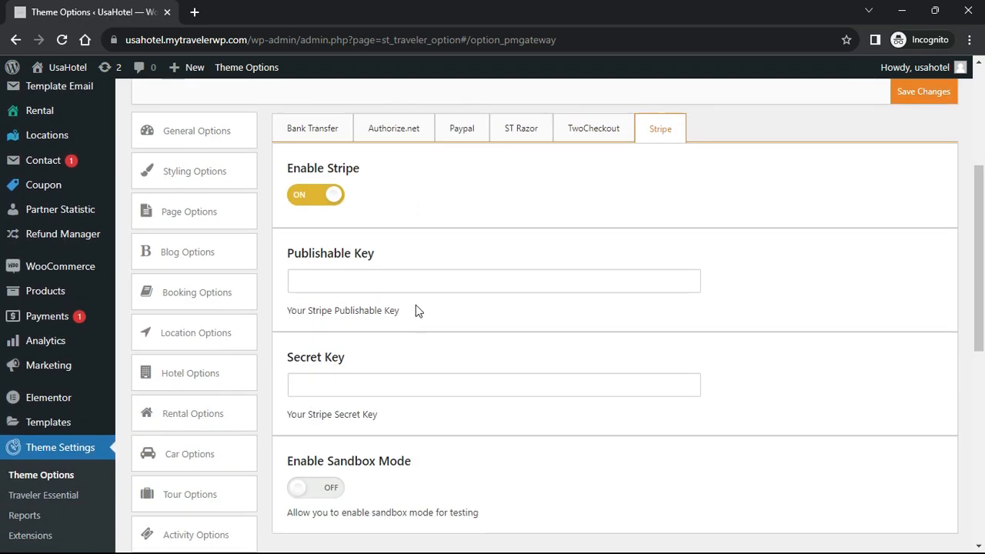
Look over the TwoCheckout, PayPal and bank transfer payment settings once more
{"action": "scroll", "coordinate": [500, 317], "scroll_direction": "up", "scroll_amount": 3}
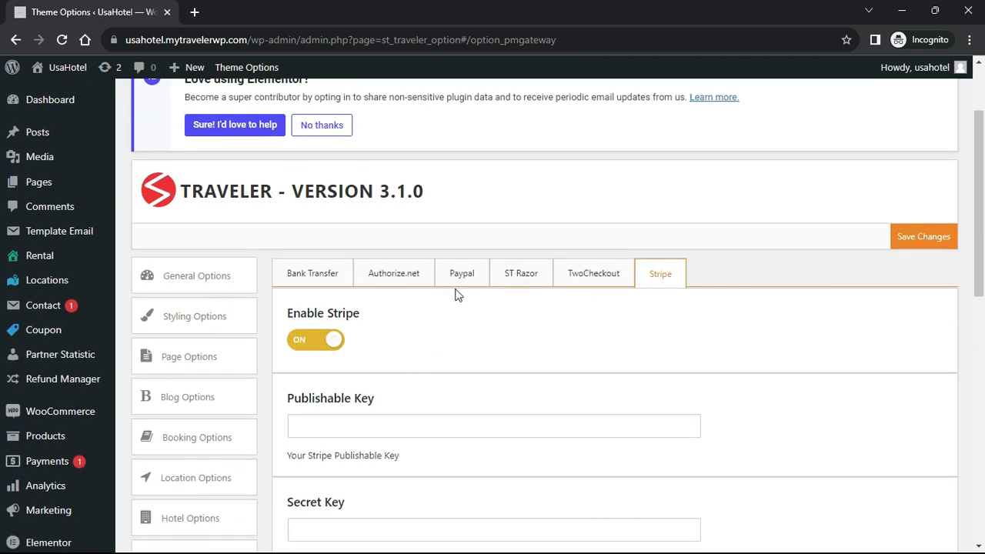
{"action": "left_click", "coordinate": [596, 283]}
{"action": "left_click", "coordinate": [461, 273]}
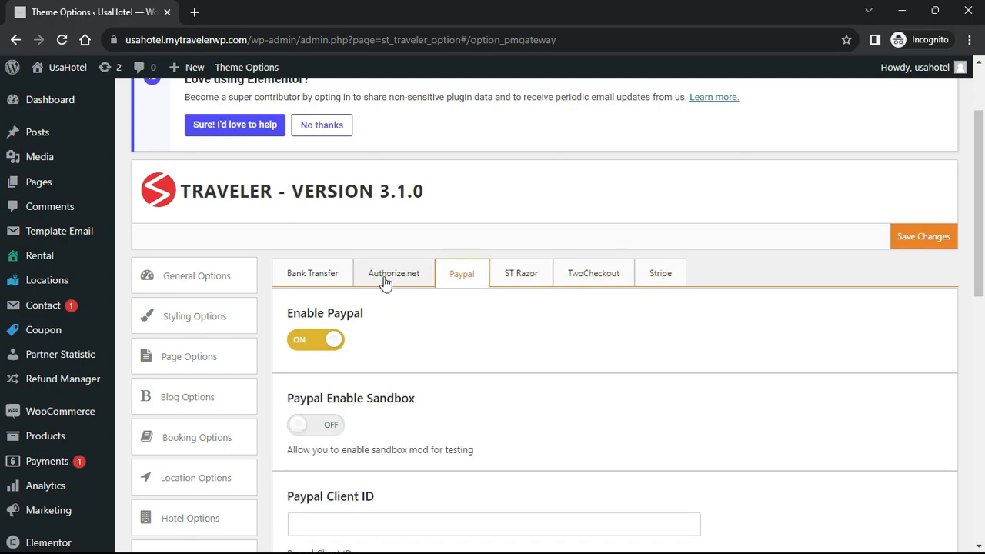
{"action": "left_click", "coordinate": [315, 275]}
{"action": "scroll", "coordinate": [416, 335], "scroll_direction": "down", "scroll_amount": 2}
{"action": "scroll", "coordinate": [229, 374], "scroll_direction": "up", "scroll_amount": 1}
{"action": "scroll", "coordinate": [230, 374], "scroll_direction": "up", "scroll_amount": 3}
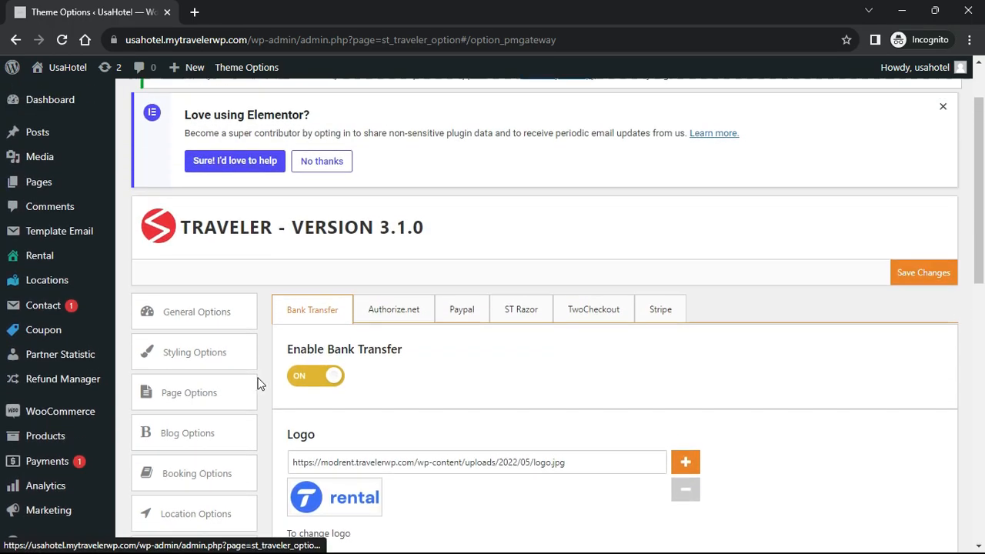
Open the Footer page from the list of all pages for editing with Elementor
{"action": "mouse_move", "coordinate": [65, 188]}
{"action": "left_click", "coordinate": [146, 187]}
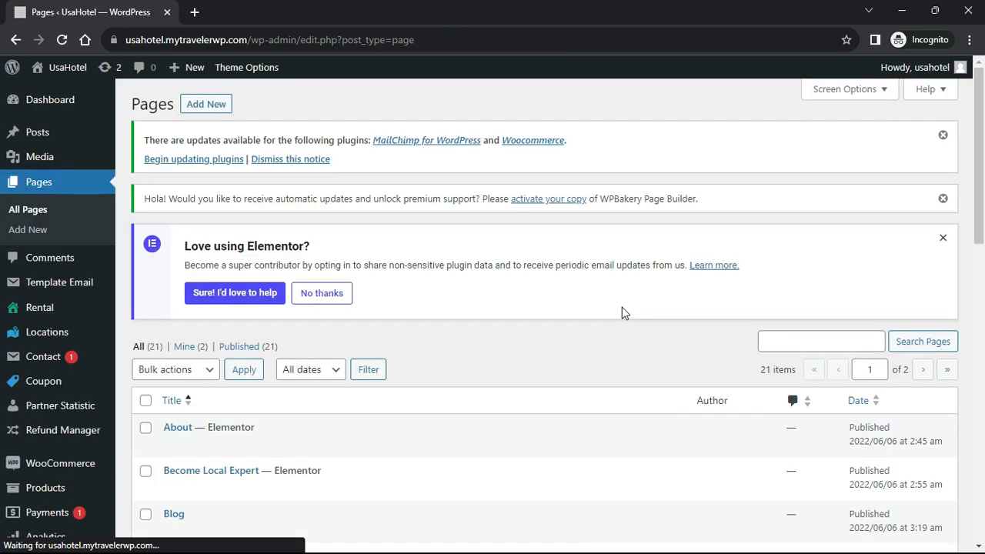
{"action": "scroll", "coordinate": [620, 310], "scroll_direction": "down", "scroll_amount": 4}
{"action": "scroll", "coordinate": [623, 312], "scroll_direction": "down", "scroll_amount": 2}
{"action": "mouse_move", "coordinate": [246, 353]}
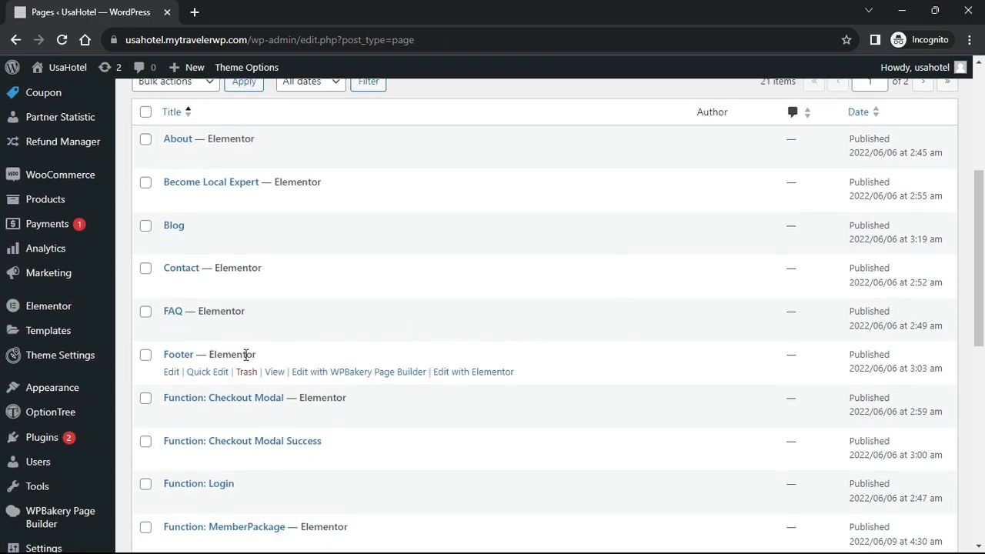
{"action": "left_click", "coordinate": [487, 375]}
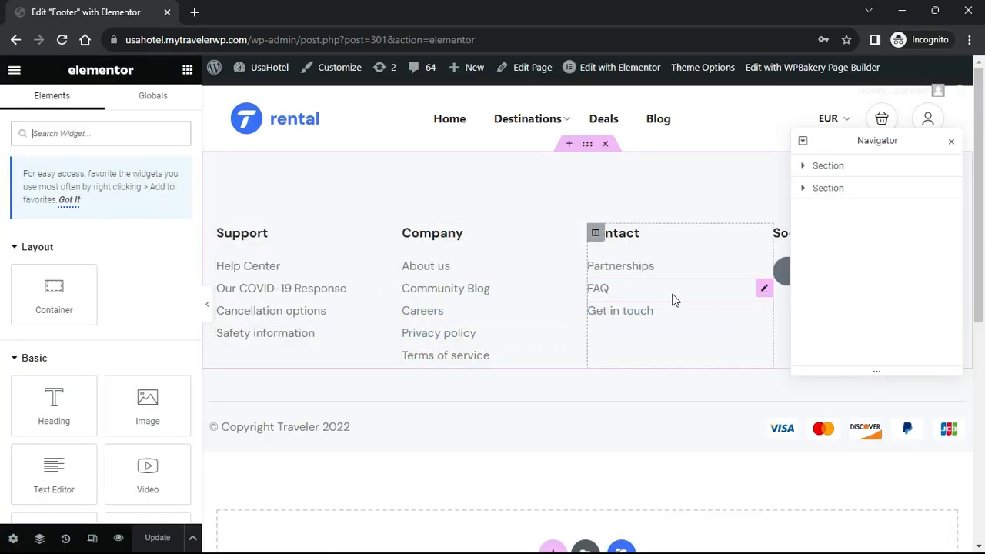
Close the Navigator and change the footer's Support heading to Destination
{"action": "left_click", "coordinate": [951, 141]}
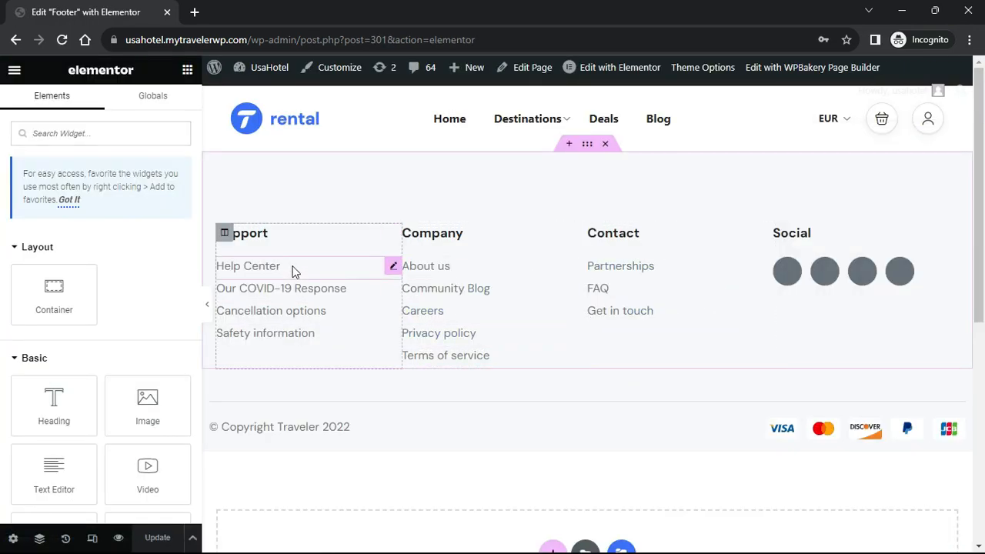
{"action": "left_click", "coordinate": [257, 235]}
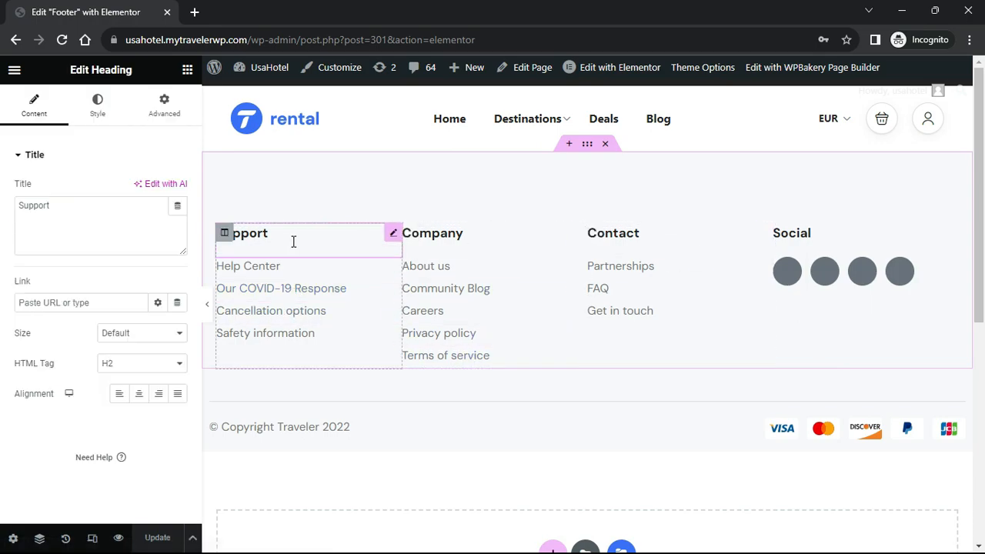
{"action": "left_click_drag", "start_coordinate": [51, 205], "coordinate": [4, 210]}
{"action": "type", "text": "Destination"}
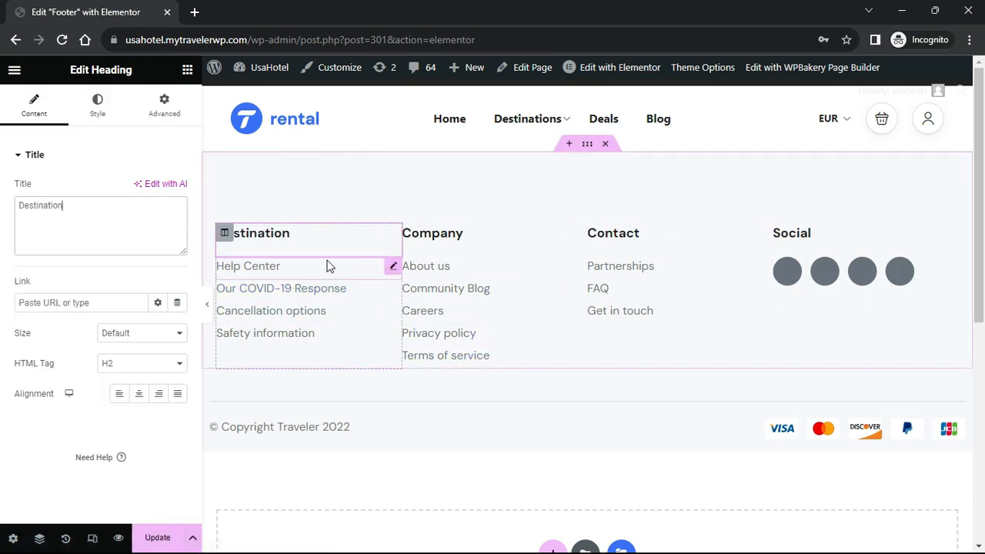
Rename the Help Center link to Alabama and the Our COVID-19 Response link to Arizona in the first footer column
{"action": "left_click", "coordinate": [290, 269]}
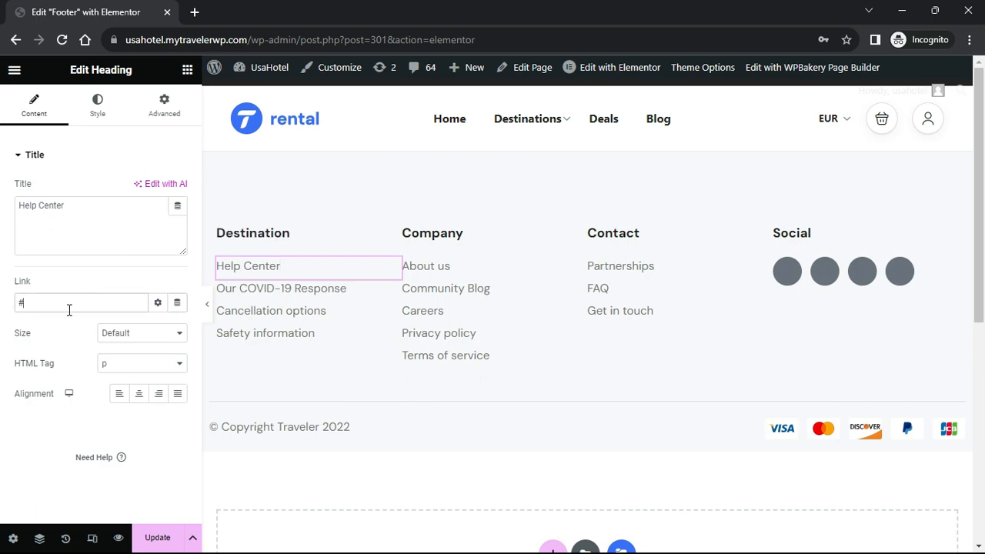
{"action": "left_click_drag", "start_coordinate": [68, 208], "coordinate": [5, 209]}
{"action": "type", "text": "Alabama"}
{"action": "left_click", "coordinate": [280, 287]}
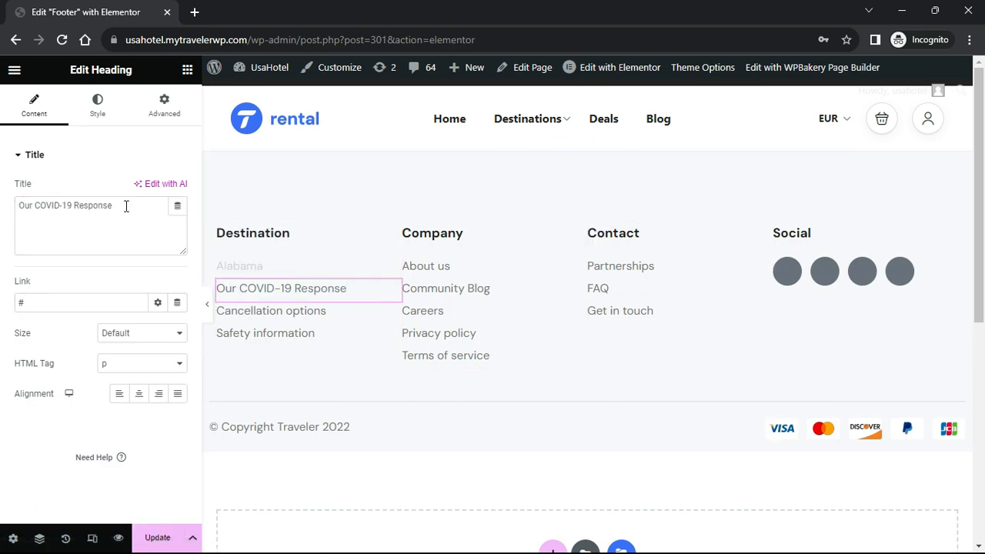
{"action": "left_click_drag", "start_coordinate": [126, 207], "coordinate": [2, 201]}
{"action": "type", "text": "Arizona"}
Rename the Cancellation options link to Hawaii and the Safety information link to Washington in the first footer column
{"action": "left_click", "coordinate": [244, 312]}
{"action": "left_click", "coordinate": [152, 247]}
{"action": "key", "text": "ctrl+a"}
{"action": "type", "text": "Hawaii"}
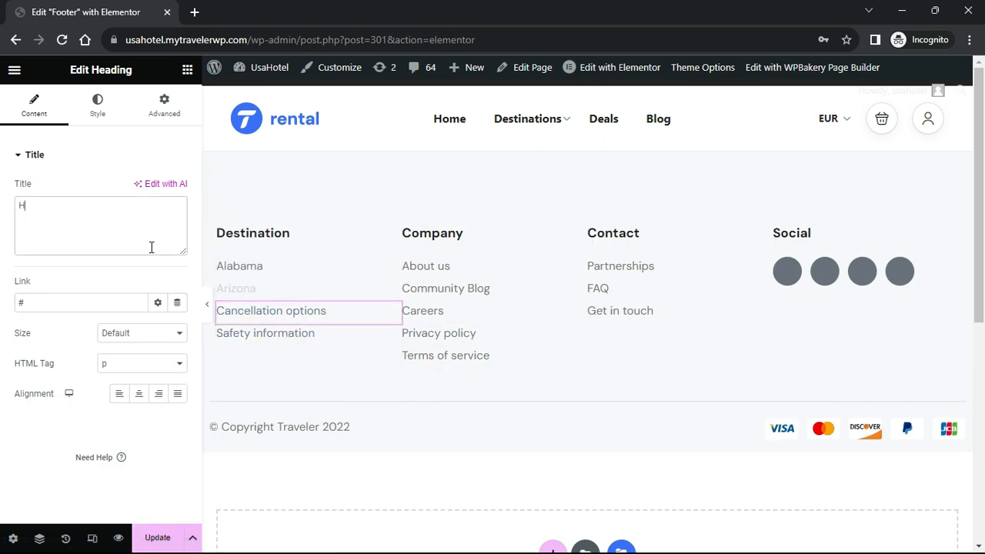
{"action": "left_click", "coordinate": [270, 336]}
{"action": "left_click", "coordinate": [165, 252]}
{"action": "key", "text": "ctrl+a"}
{"action": "type", "text": "Washingtoin"}
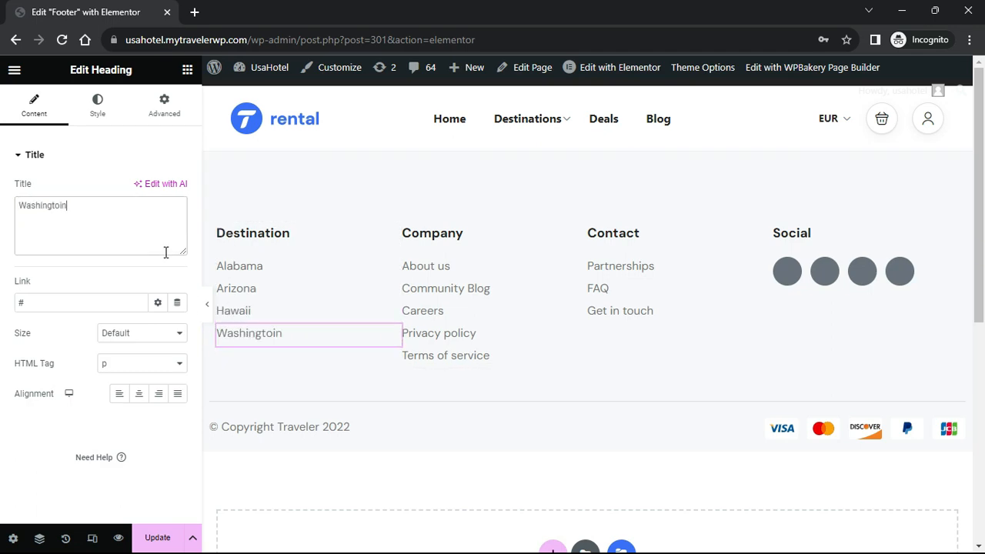
Look over the title settings of the headings and links in the Company, Contact and Social columns
{"action": "left_click", "coordinate": [454, 288]}
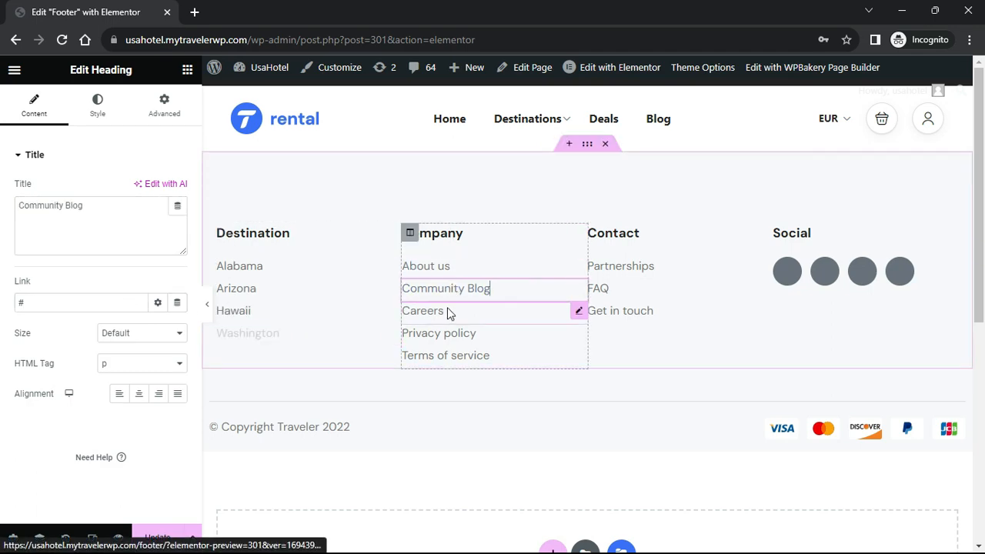
{"action": "left_click", "coordinate": [469, 355]}
{"action": "left_click", "coordinate": [613, 233]}
{"action": "left_click", "coordinate": [620, 266]}
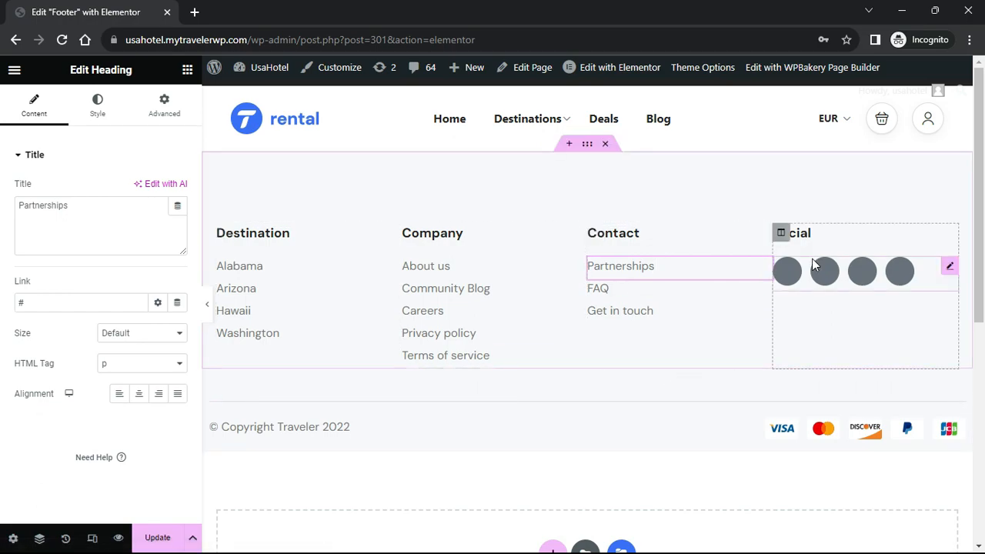
{"action": "left_click", "coordinate": [807, 238]}
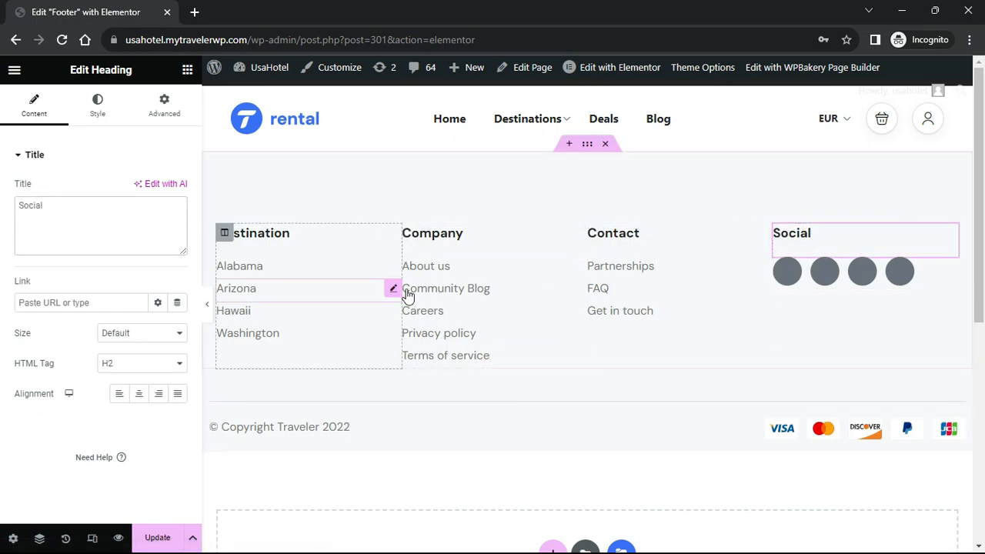
Replace the first icon in the Social column with the Facebook icon from the icon library
{"action": "left_click", "coordinate": [803, 273]}
{"action": "left_click", "coordinate": [70, 210]}
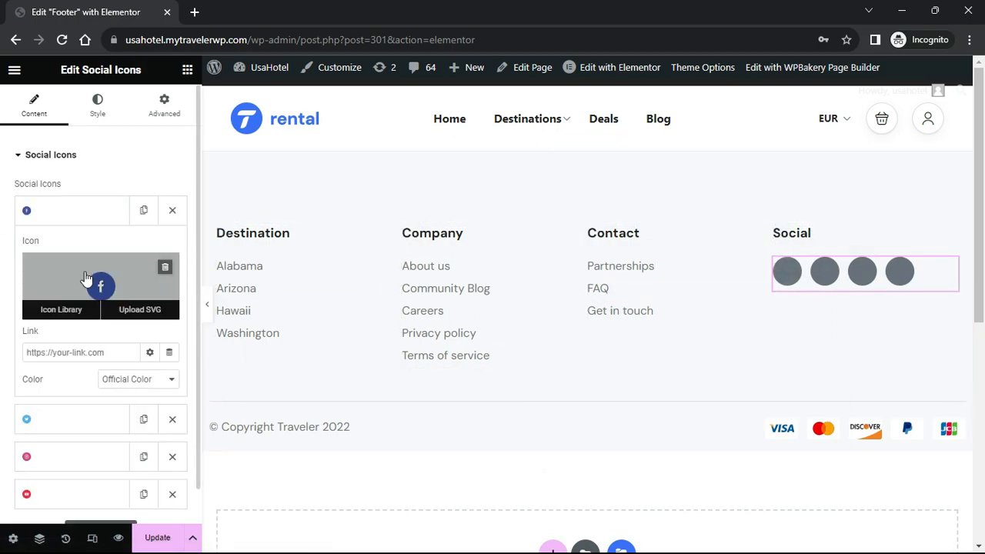
{"action": "left_click", "coordinate": [62, 309]}
{"action": "left_click", "coordinate": [378, 125]}
{"action": "type", "text": "Face"}
{"action": "left_click", "coordinate": [381, 219]}
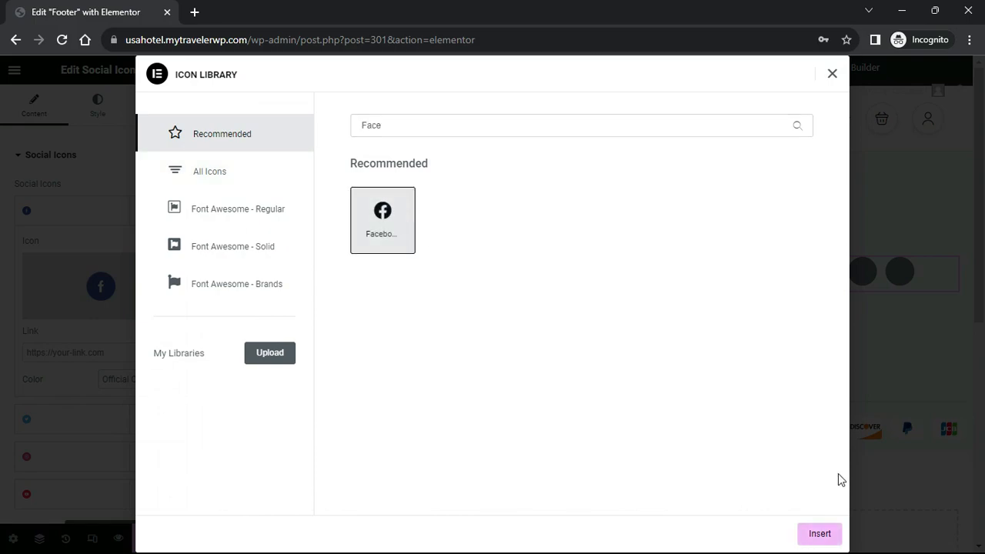
{"action": "left_click", "coordinate": [820, 534]}
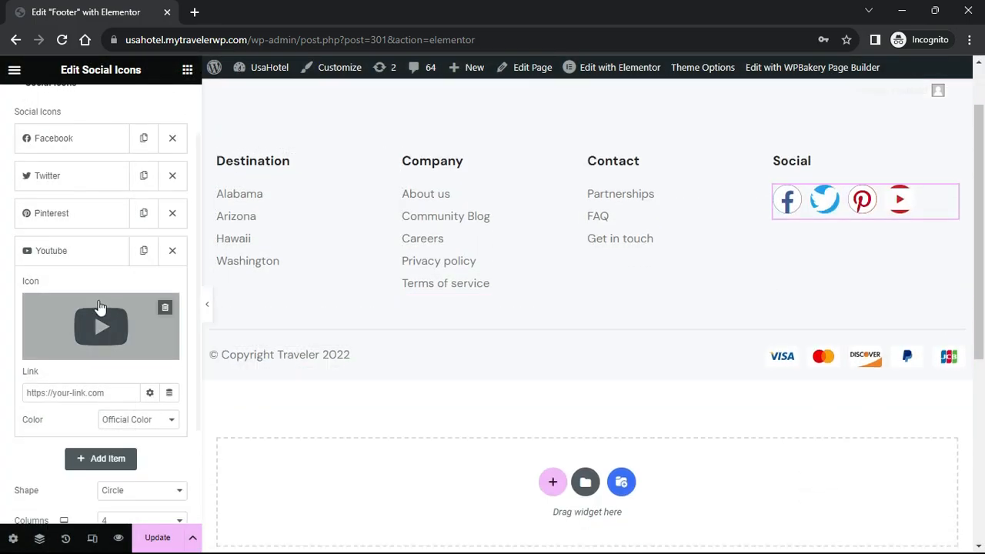
{"action": "left_click", "coordinate": [84, 250]}
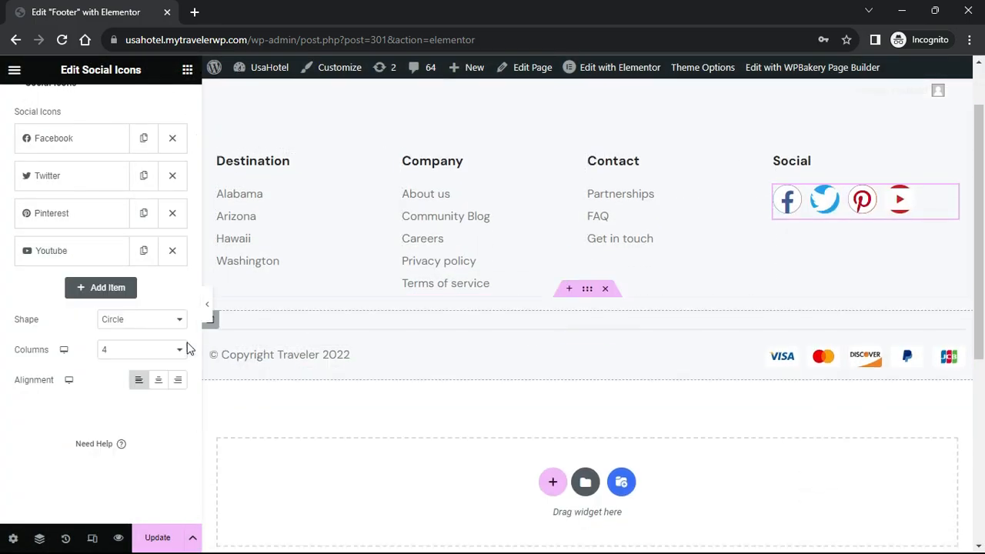
Try other shapes for the social icons and return the shape to Circle
{"action": "left_click", "coordinate": [142, 320]}
{"action": "left_click", "coordinate": [139, 336]}
{"action": "left_click", "coordinate": [143, 354]}
{"action": "left_click", "coordinate": [139, 380]}
{"action": "left_click", "coordinate": [142, 354]}
{"action": "left_click", "coordinate": [138, 392]}
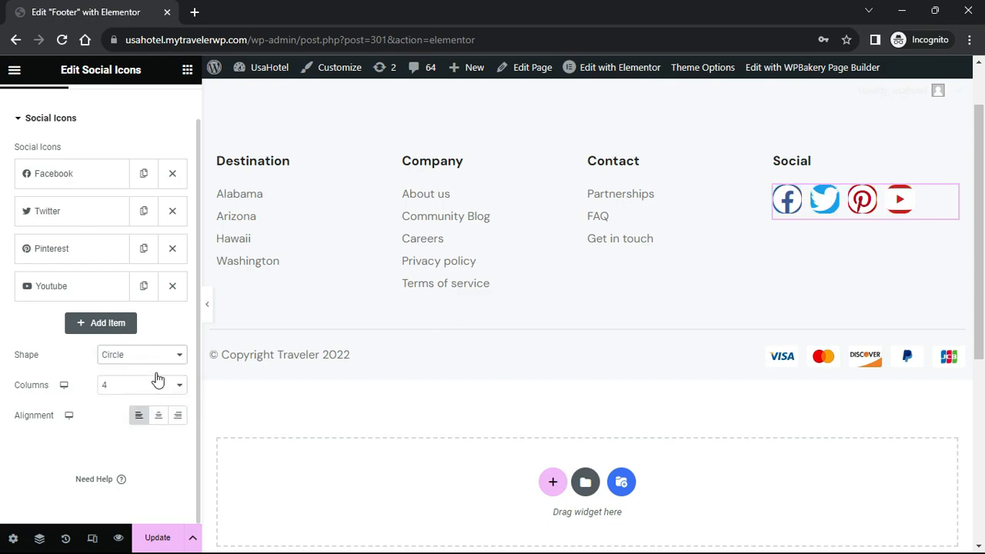
Style the social icons with a size of 48 px, padding of 0 and spacing of 17 px
{"action": "scroll", "coordinate": [308, 307], "scroll_direction": "up", "scroll_amount": 1}
{"action": "scroll", "coordinate": [138, 246], "scroll_direction": "up", "scroll_amount": 1}
{"action": "left_click", "coordinate": [95, 111]}
{"action": "left_click_drag", "start_coordinate": [29, 234], "coordinate": [33, 236]}
{"action": "left_click_drag", "start_coordinate": [16, 280], "coordinate": [14, 281]}
{"action": "left_click_drag", "start_coordinate": [29, 324], "coordinate": [36, 330]}
{"action": "scroll", "coordinate": [34, 350], "scroll_direction": "down", "scroll_amount": 3}
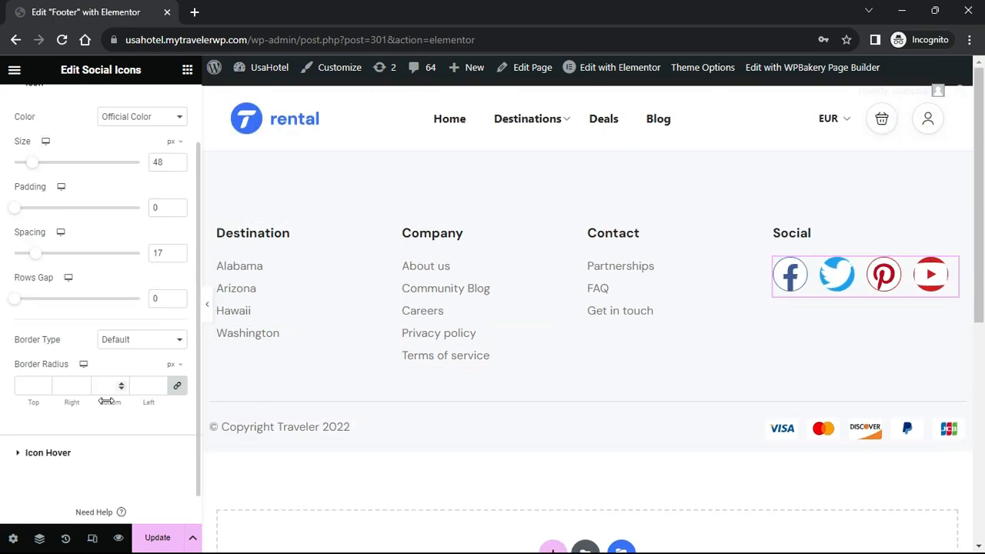
Set the social icons' hover animation to Shrink and make the icons slightly smaller
{"action": "left_click", "coordinate": [92, 416]}
{"action": "left_click", "coordinate": [119, 239]}
{"action": "left_click", "coordinate": [103, 288]}
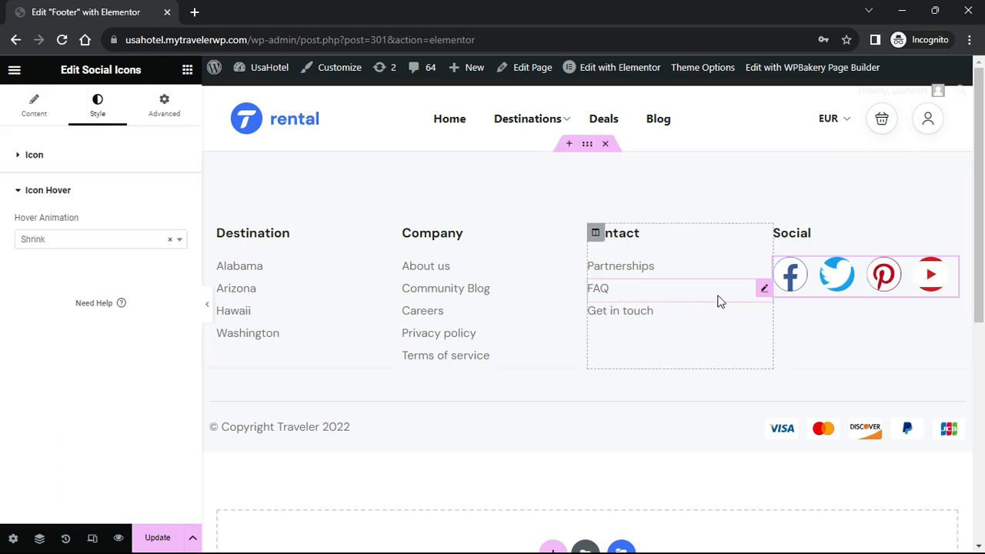
{"action": "left_click", "coordinate": [92, 155]}
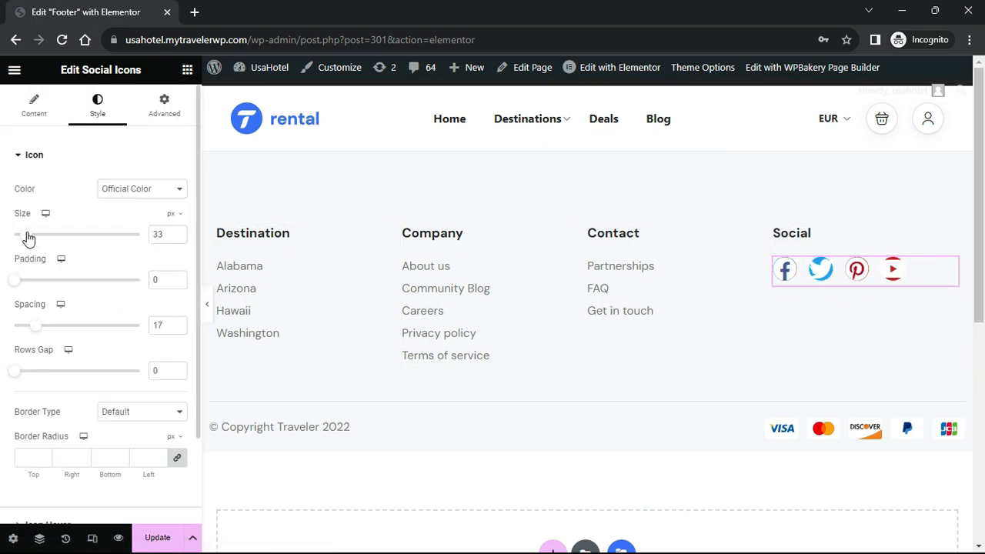
Clear the copyright text in the footer's lower row and update the Footer page
{"action": "left_click", "coordinate": [351, 429]}
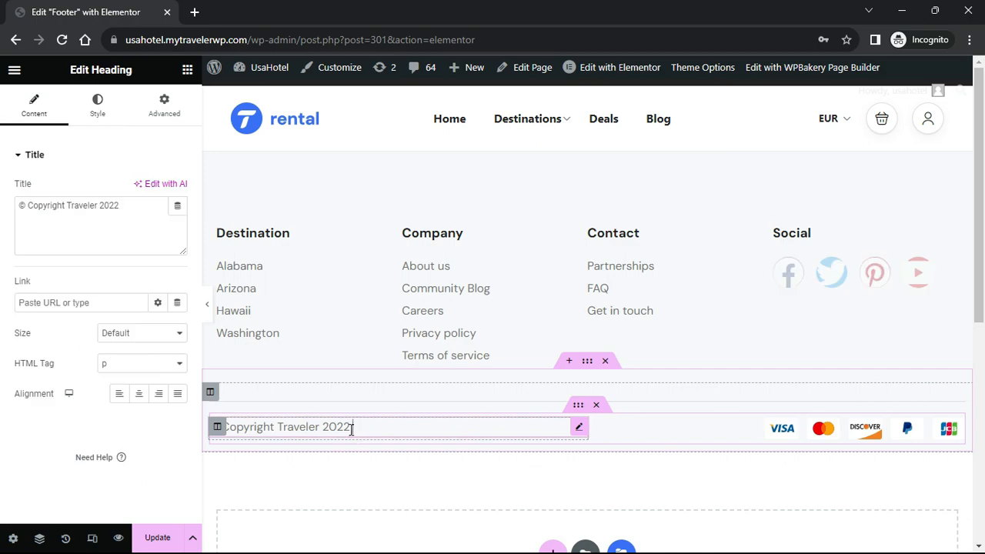
{"action": "left_click_drag", "start_coordinate": [19, 205], "coordinate": [157, 275]}
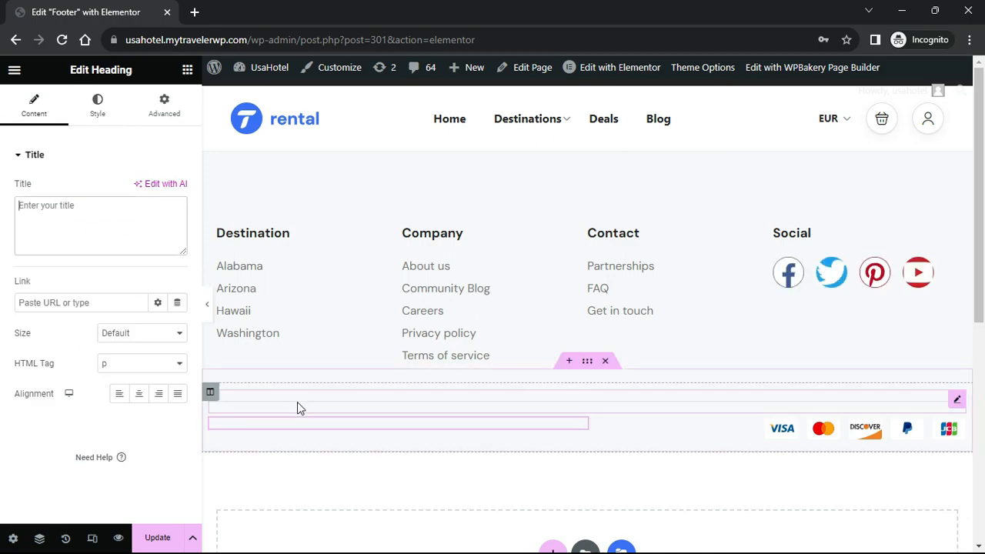
{"action": "left_click", "coordinate": [956, 427]}
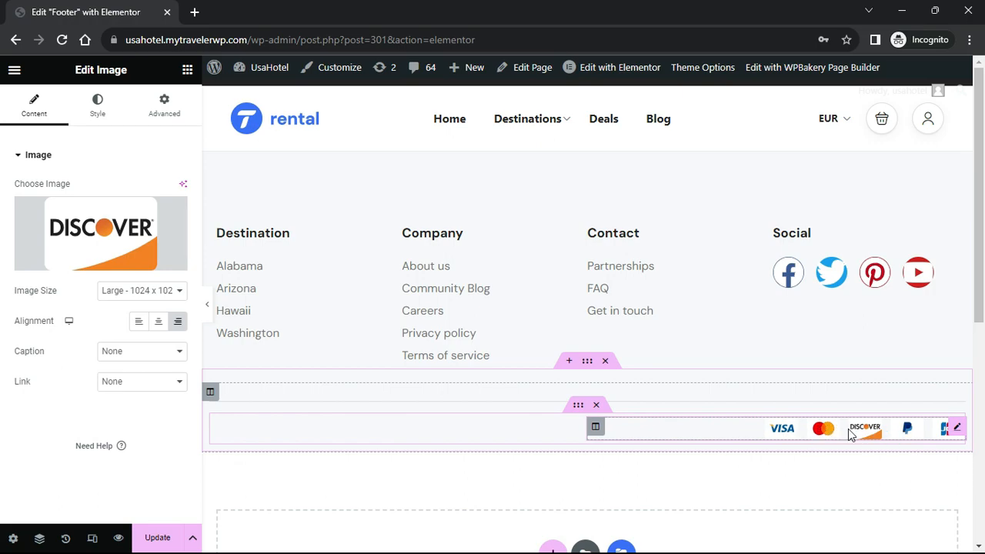
{"action": "left_click", "coordinate": [454, 235]}
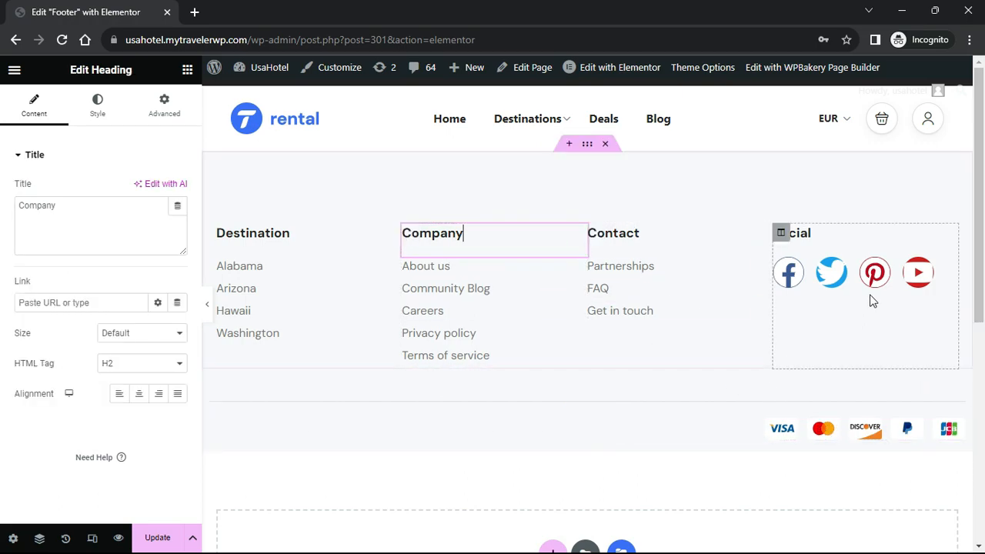
{"action": "left_click", "coordinate": [163, 540]}
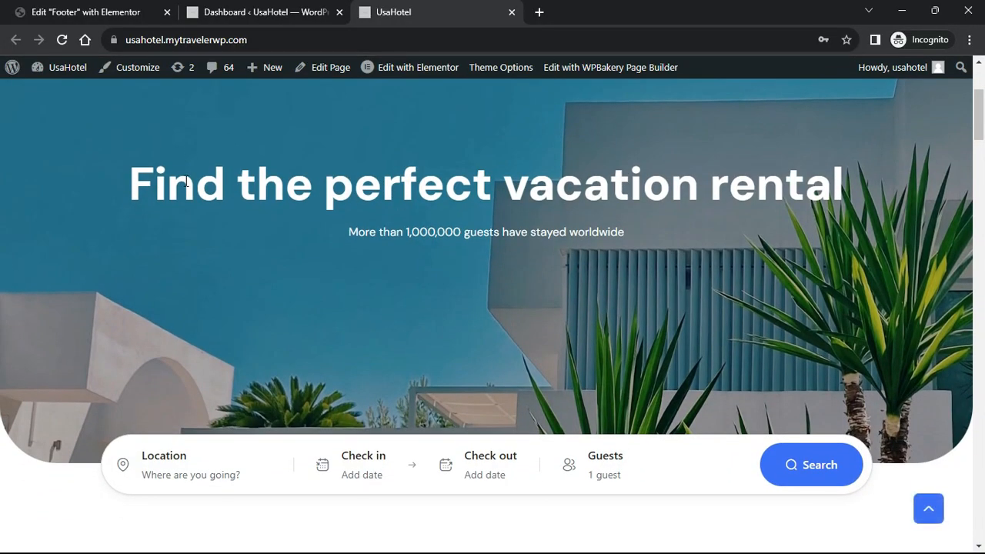
Look over the site's home page from the main banner heading through the destinations and rental listings to the video section
{"action": "left_click_drag", "start_coordinate": [168, 184], "coordinate": [785, 185]}
{"action": "left_click_drag", "start_coordinate": [844, 185], "coordinate": [323, 185]}
{"action": "left_click", "coordinate": [282, 207]}
{"action": "scroll", "coordinate": [639, 304], "scroll_direction": "down", "scroll_amount": 6}
{"action": "scroll", "coordinate": [820, 359], "scroll_direction": "down", "scroll_amount": 5}
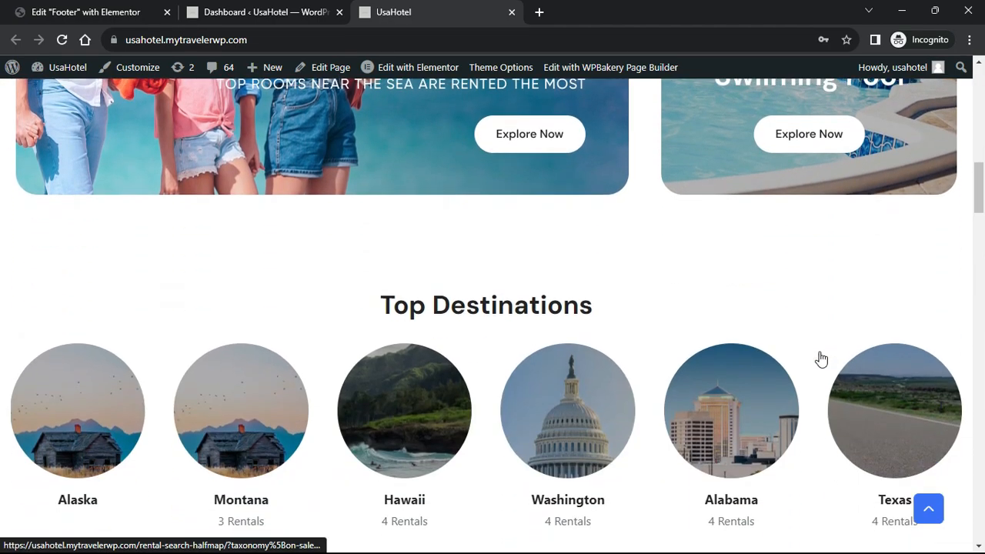
{"action": "scroll", "coordinate": [814, 286], "scroll_direction": "down", "scroll_amount": 3}
{"action": "scroll", "coordinate": [813, 285], "scroll_direction": "down", "scroll_amount": 3}
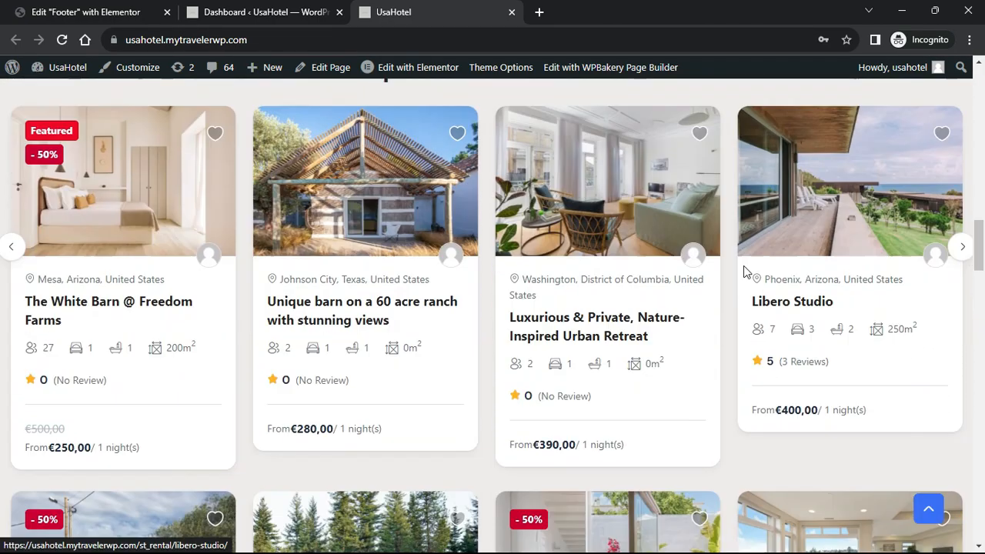
{"action": "scroll", "coordinate": [901, 263], "scroll_direction": "down", "scroll_amount": 3}
{"action": "scroll", "coordinate": [430, 296], "scroll_direction": "down", "scroll_amount": 15}
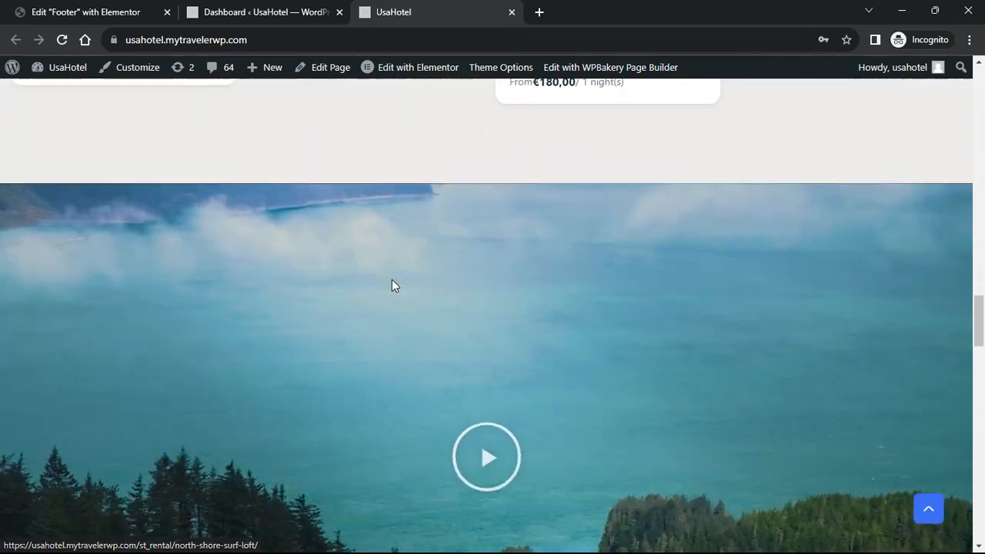